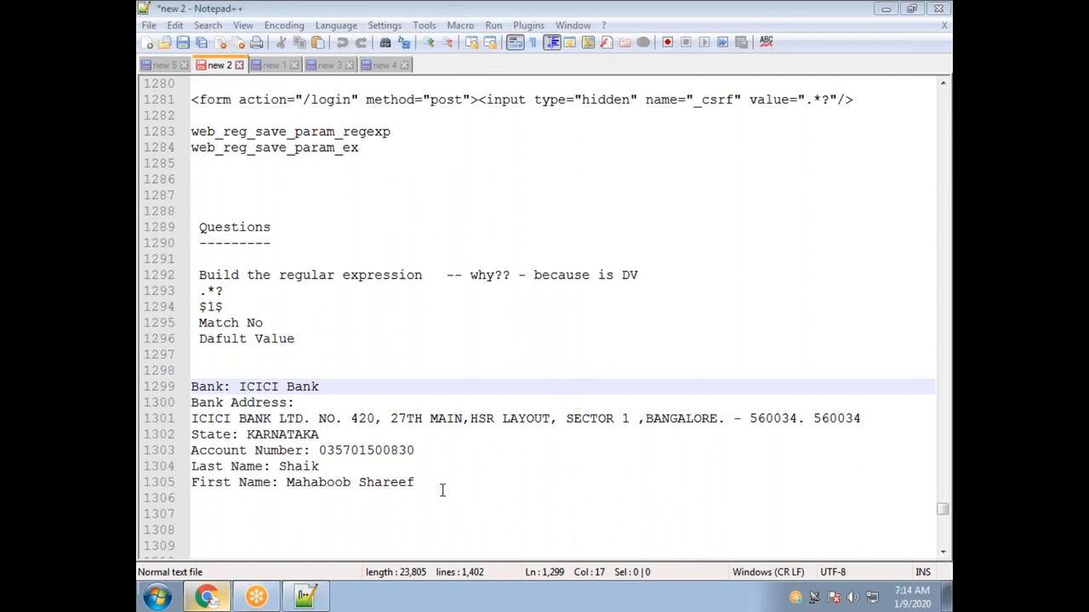
Delete the selected bank-details lines 1299–1305 from the notes.
left_click_drag(441, 487, 190, 386)
key("Delete")
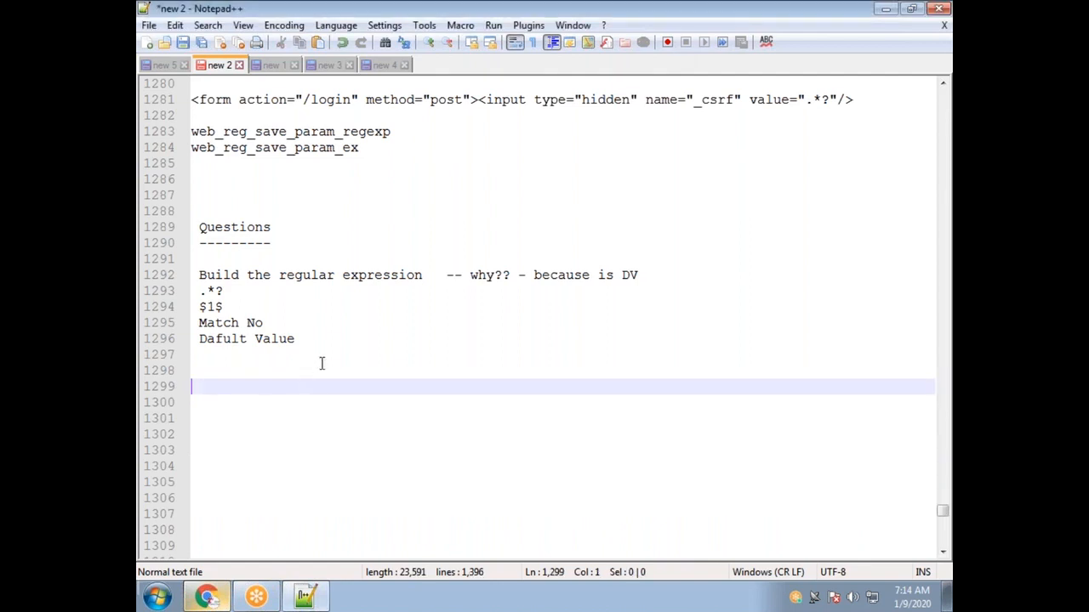
key("shift+Up")
key("shift+Up")
key("shift+Up")
key("shift+Up")
key("shift+Up")
key("shift+Up")
key("shift+Up")
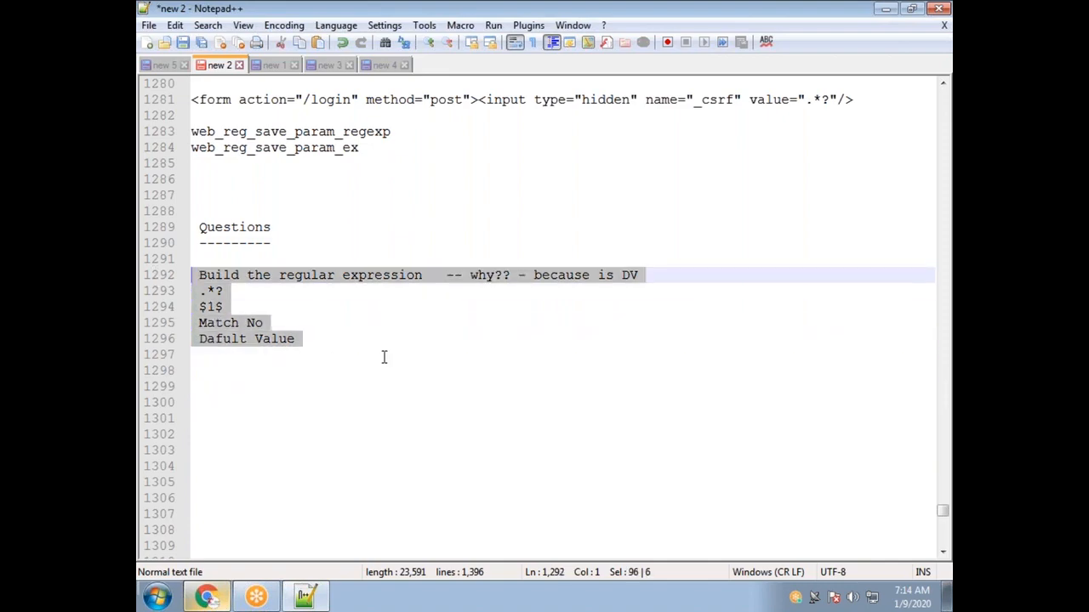
left_click(383, 357)
Highlight 'Correlation is done dynamic values' and 'then your script usually fails' in the Correlation notes.
scroll(450, 319, "up", 7)
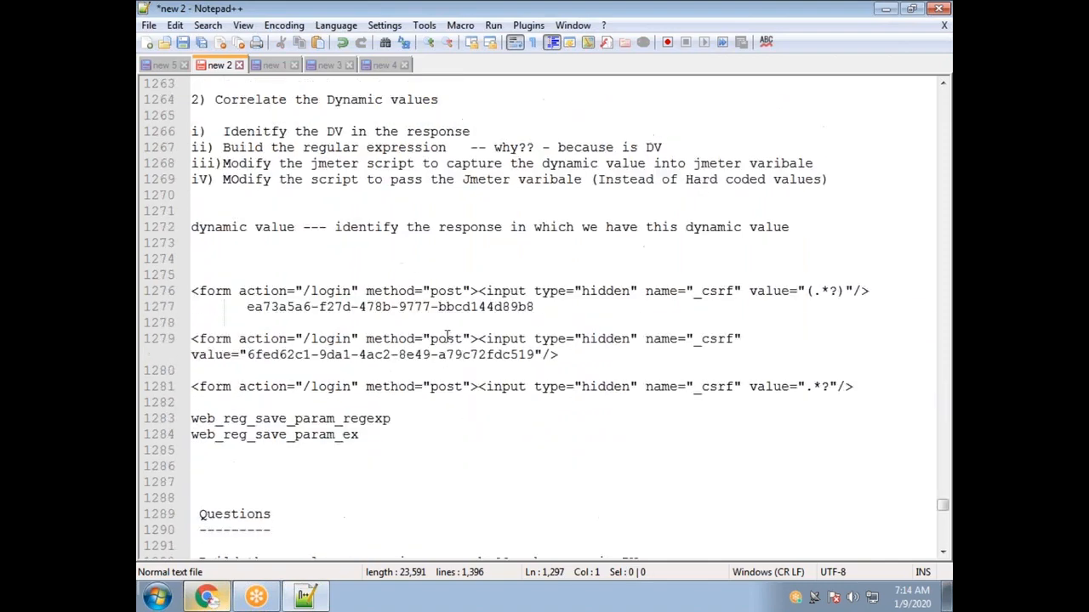
scroll(414, 280, "up", 8)
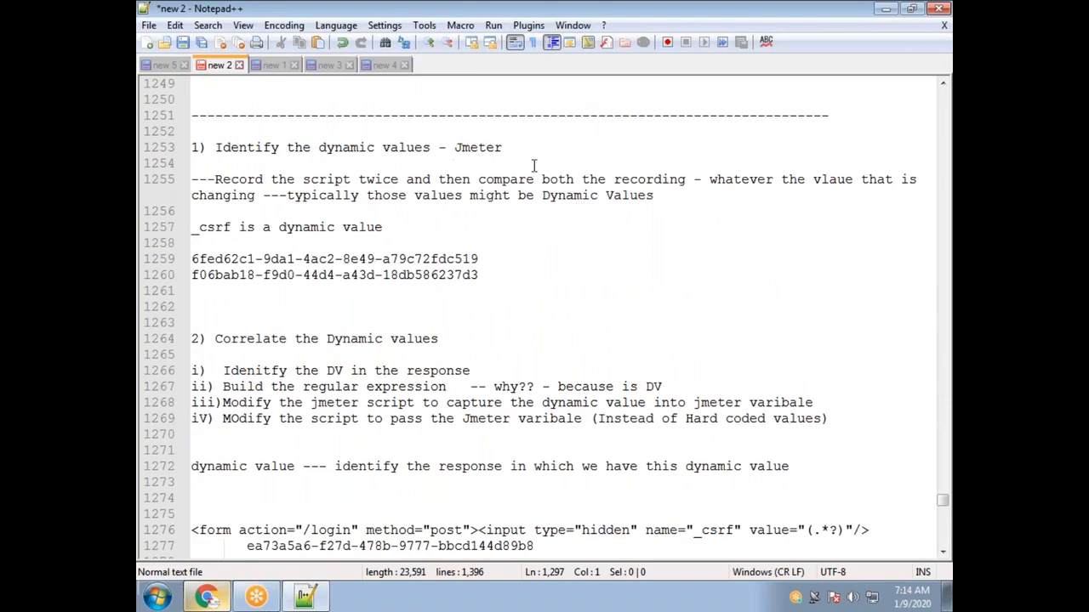
left_click_drag(497, 212, 215, 207)
left_click_drag(249, 261, 488, 265)
left_click_drag(795, 265, 542, 259)
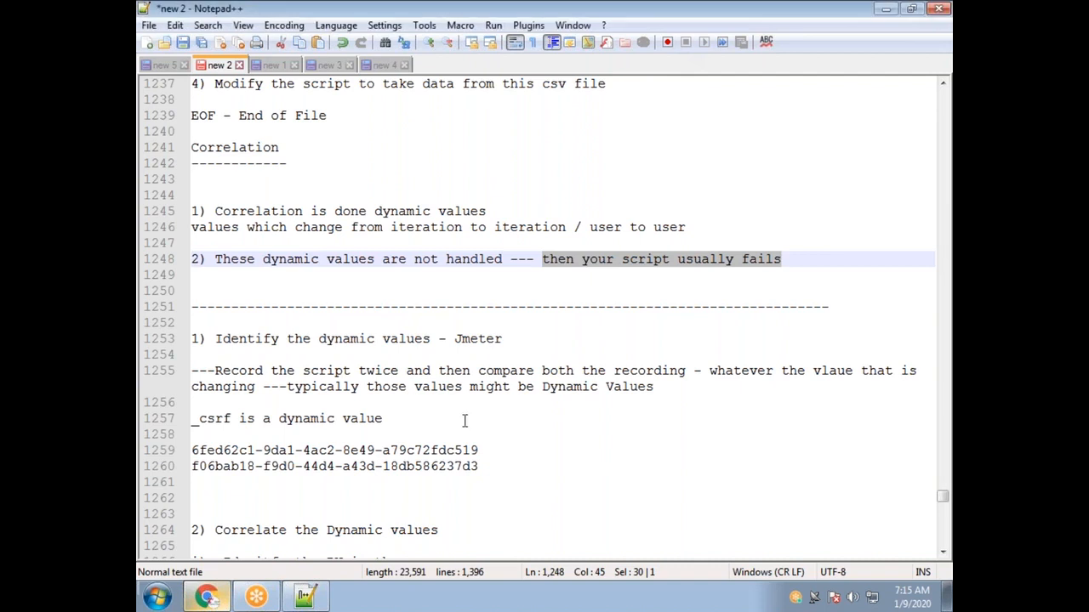
Add 'can we have more than one Dynamic Value in one script?' on a new line after line 1248.
left_click(387, 419)
left_click(806, 268)
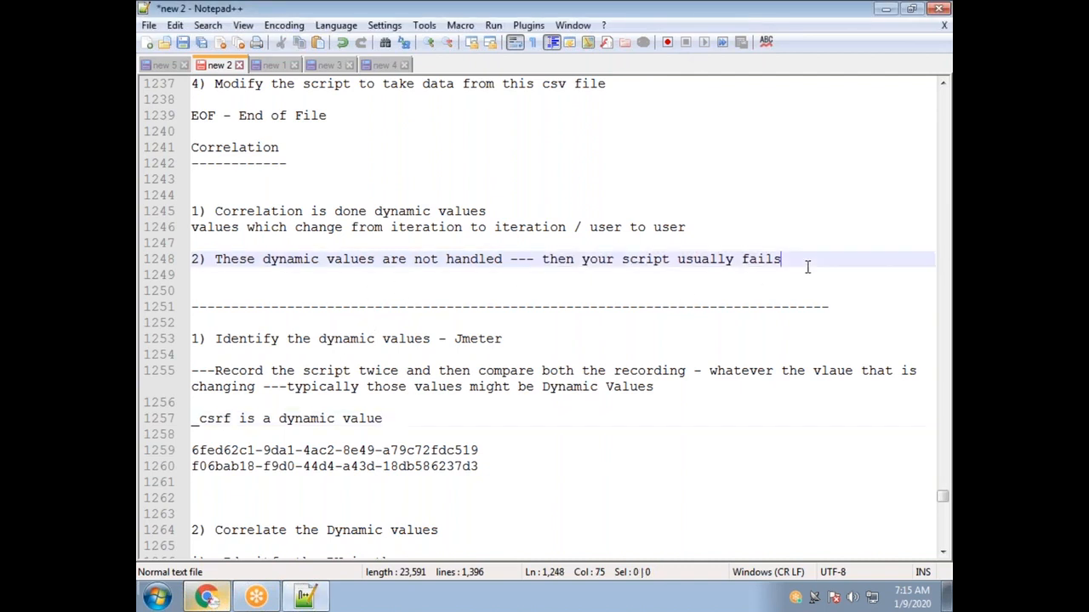
key("Return")
key("Return")
key("Return")
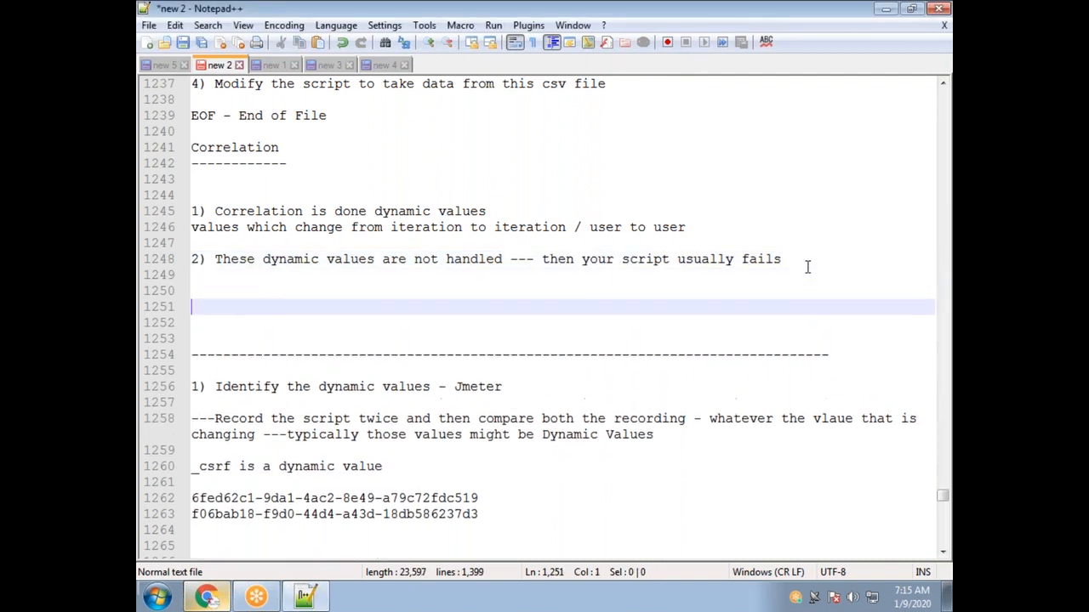
type("ca")
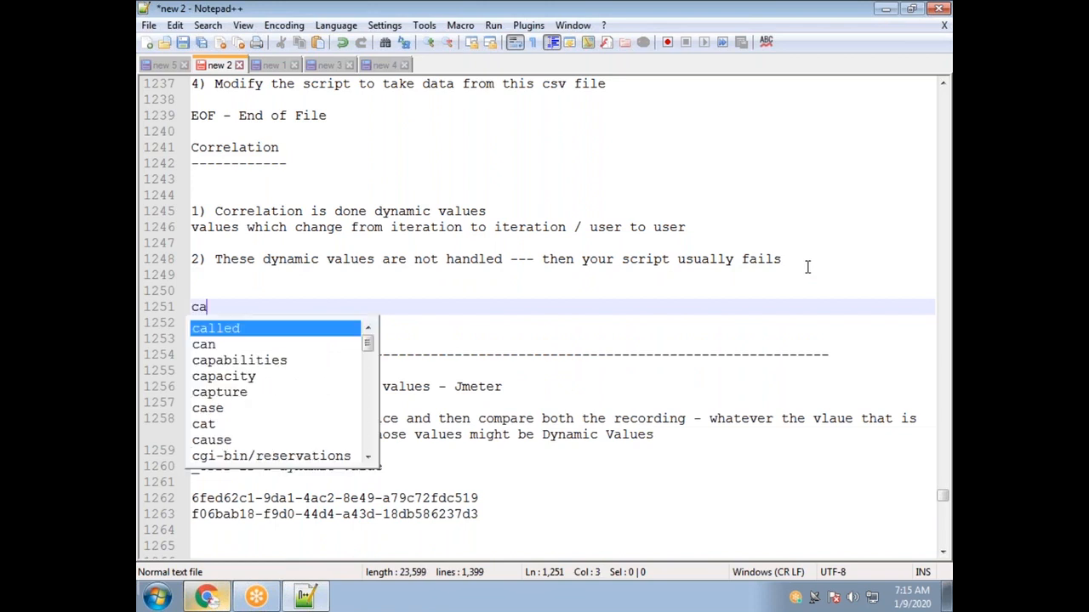
type("n we have m")
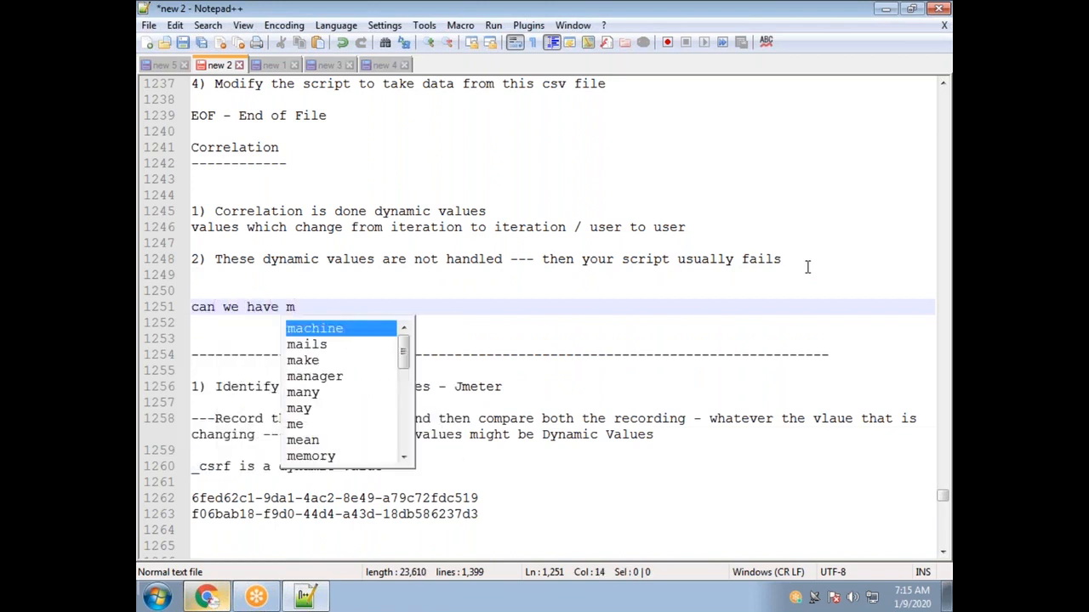
type("ore than one ")
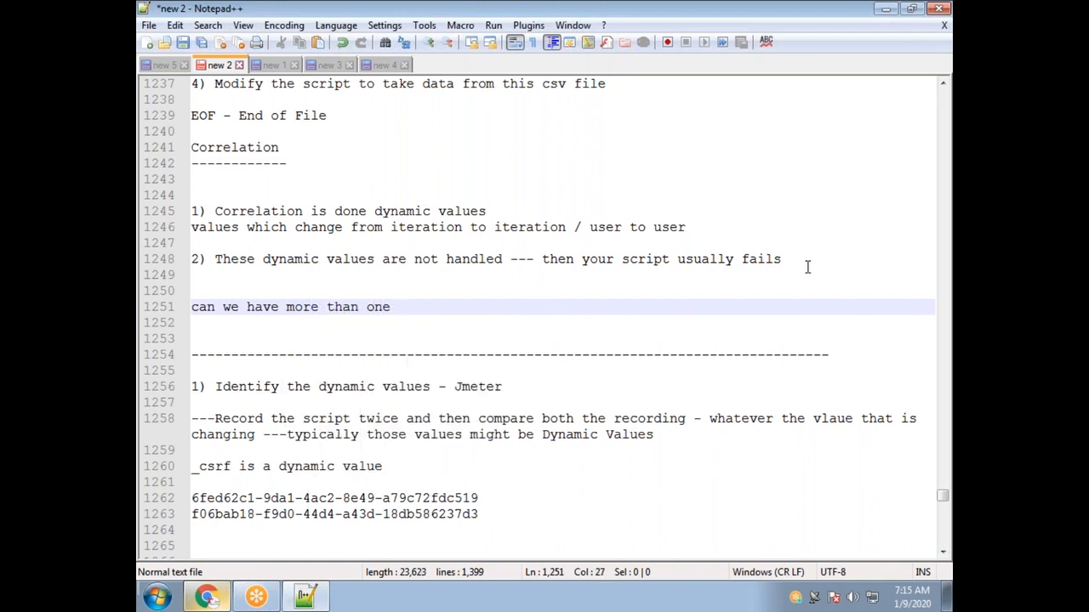
type("Dynamic Va")
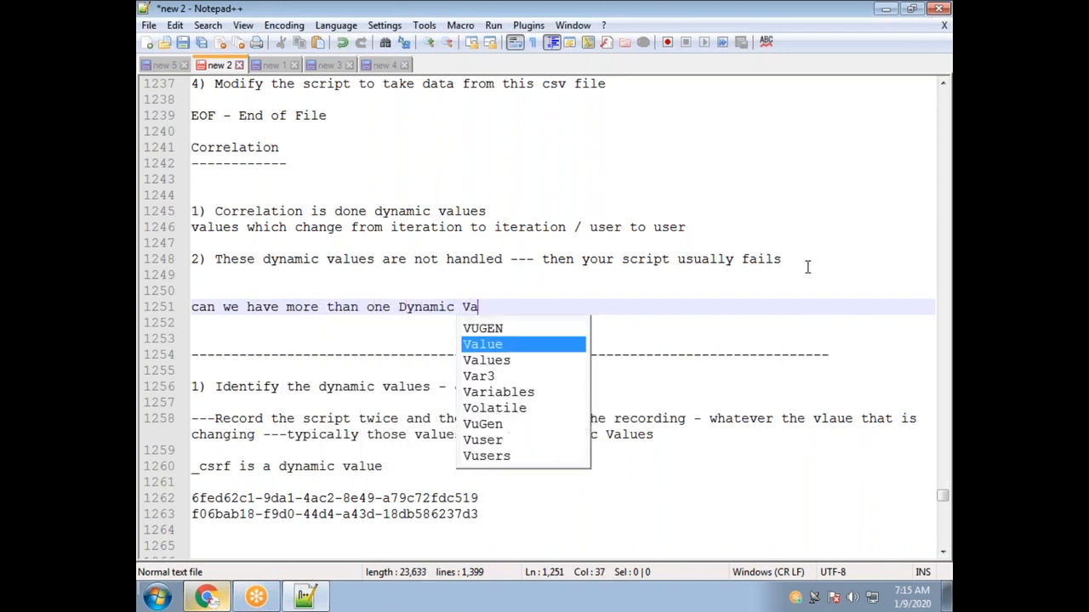
type("lue in one script?")
key("Return")
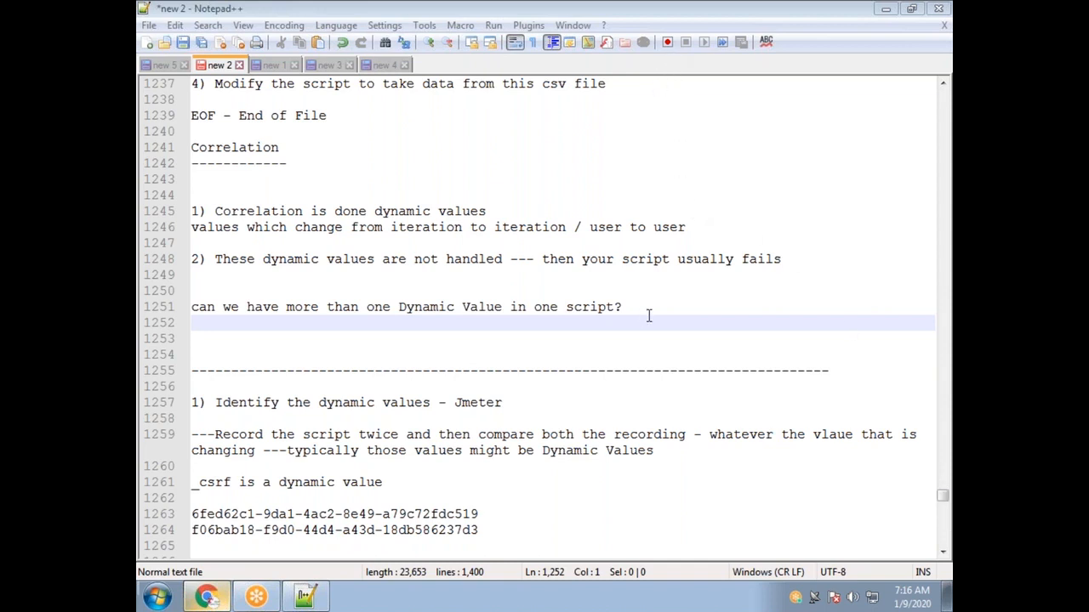
left_click_drag(649, 314, 171, 313)
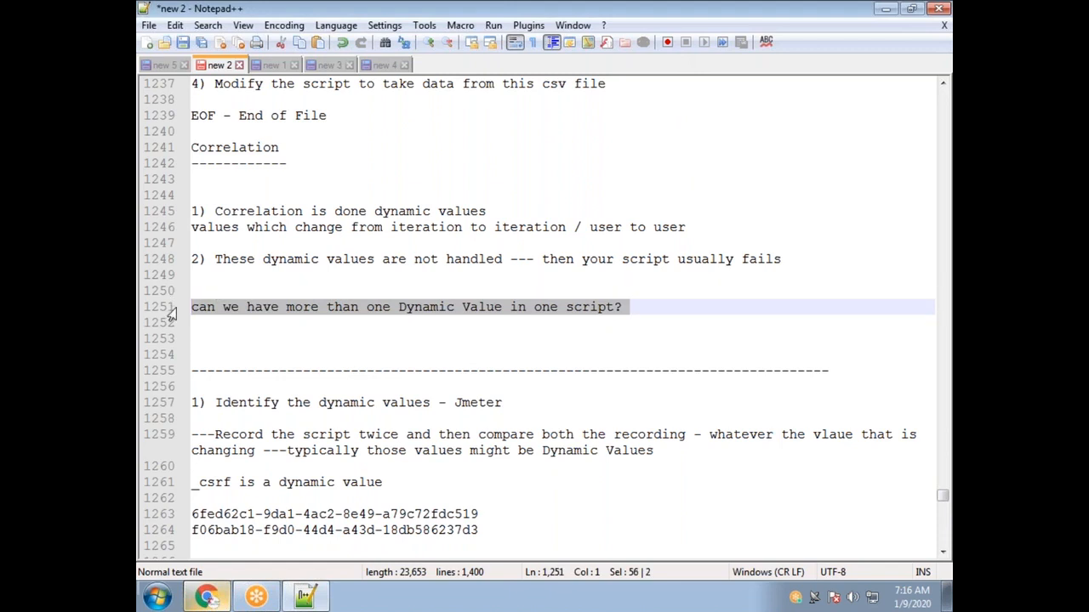
left_click(606, 351)
left_click_drag(636, 307, 190, 307)
left_click(434, 320)
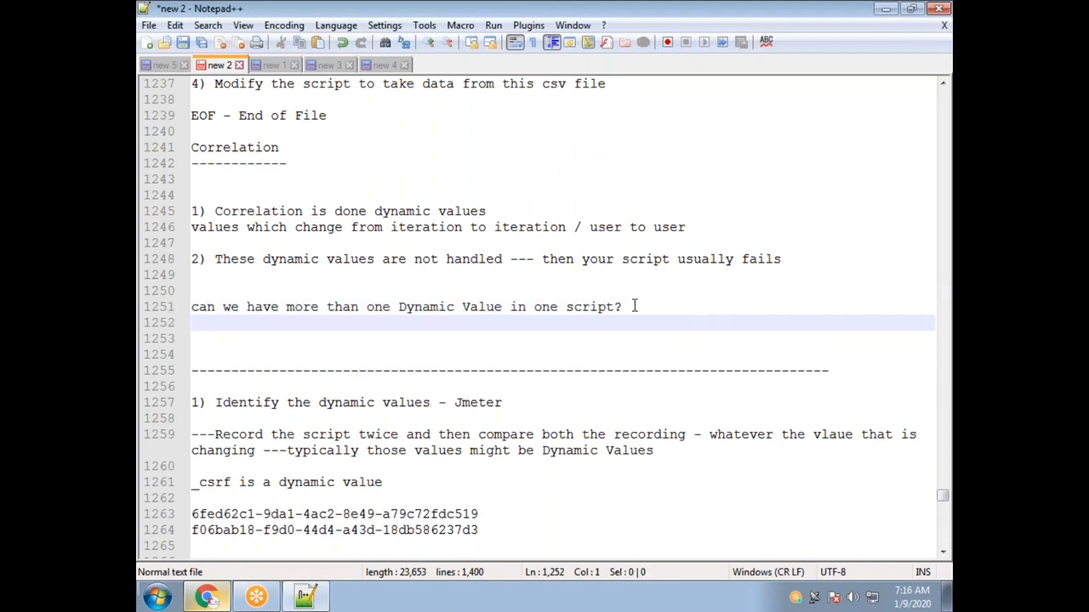
left_click_drag(634, 307, 178, 304)
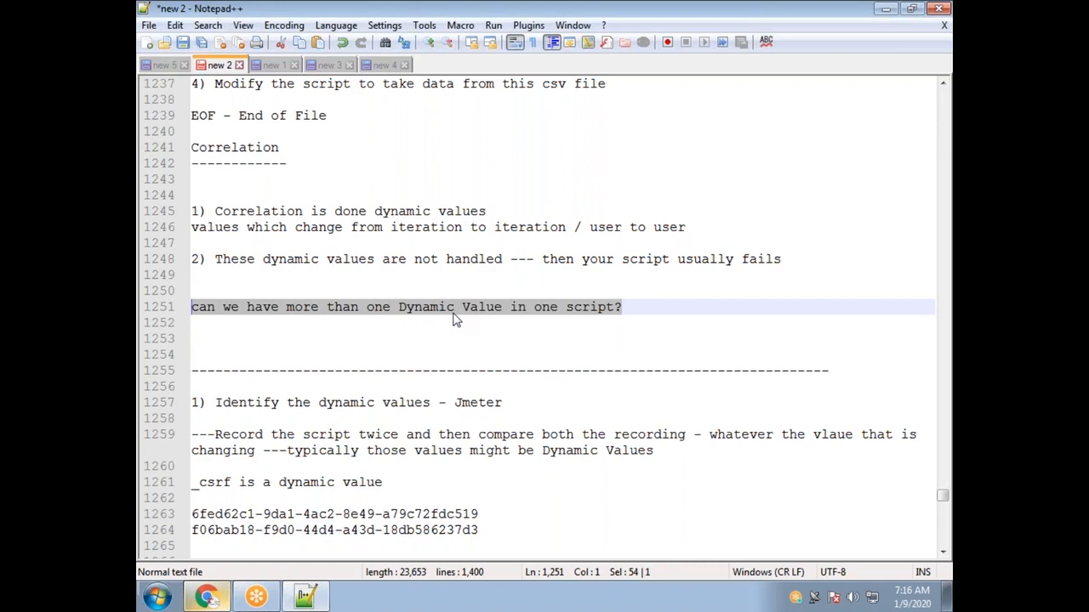
left_click(464, 338)
scroll(457, 357, "down", 3)
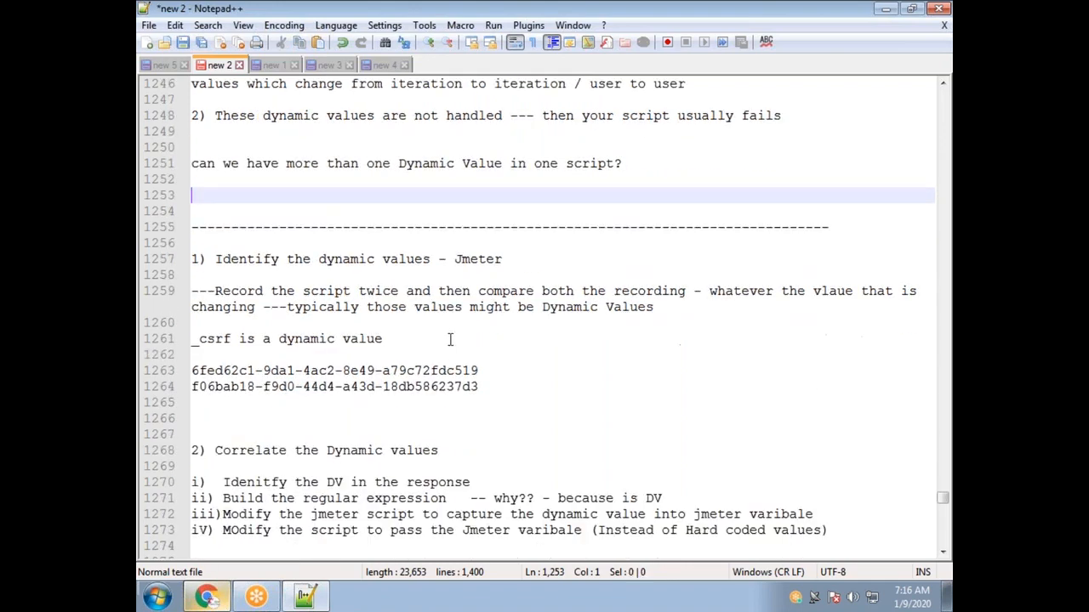
left_click_drag(439, 259, 223, 262)
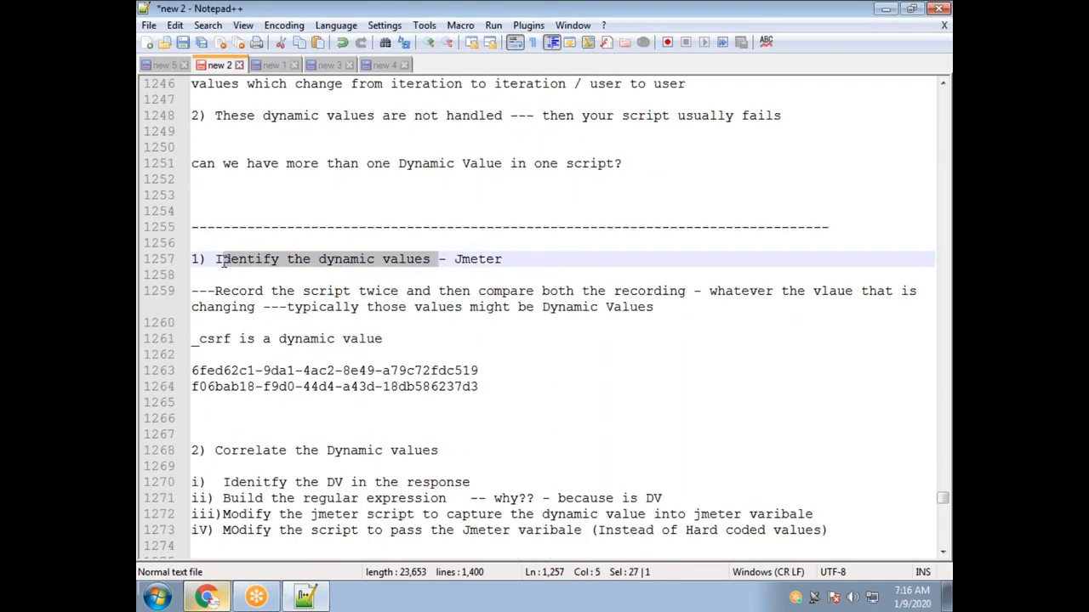
double_click(478, 260)
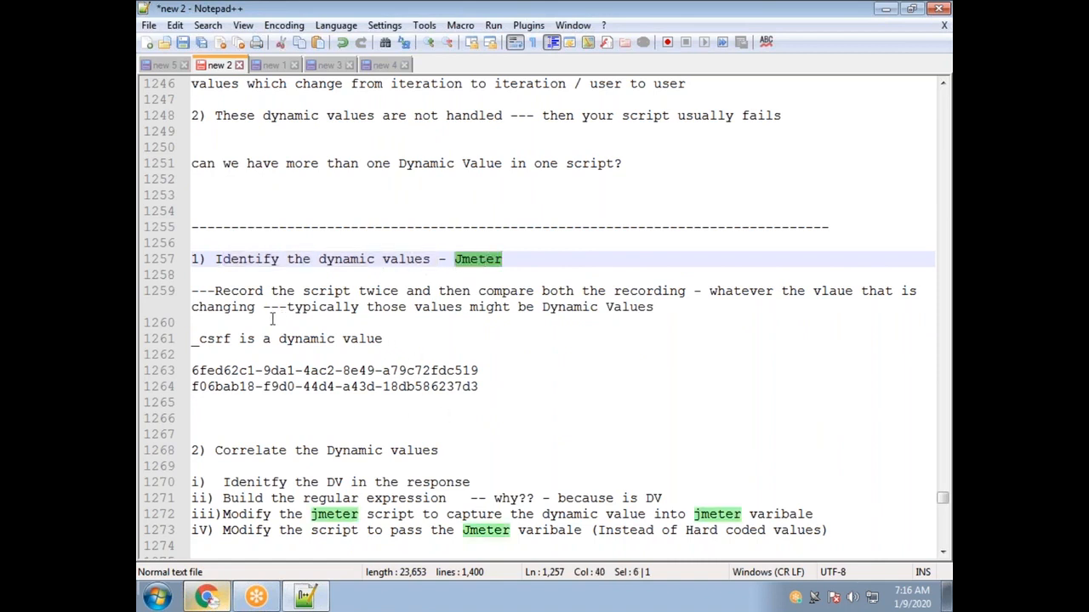
left_click_drag(216, 291, 686, 291)
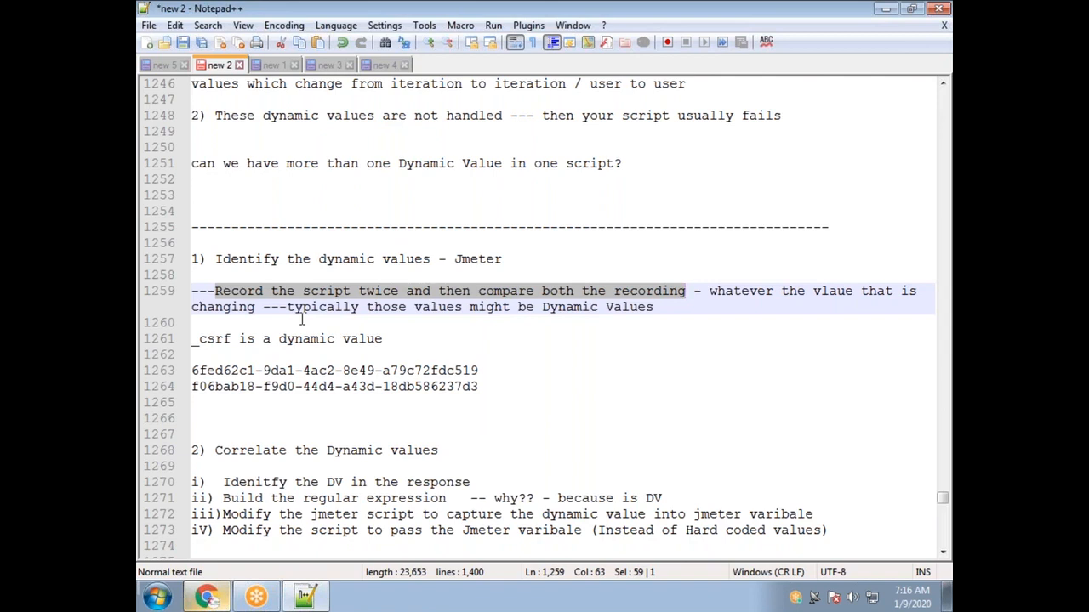
left_click(580, 312)
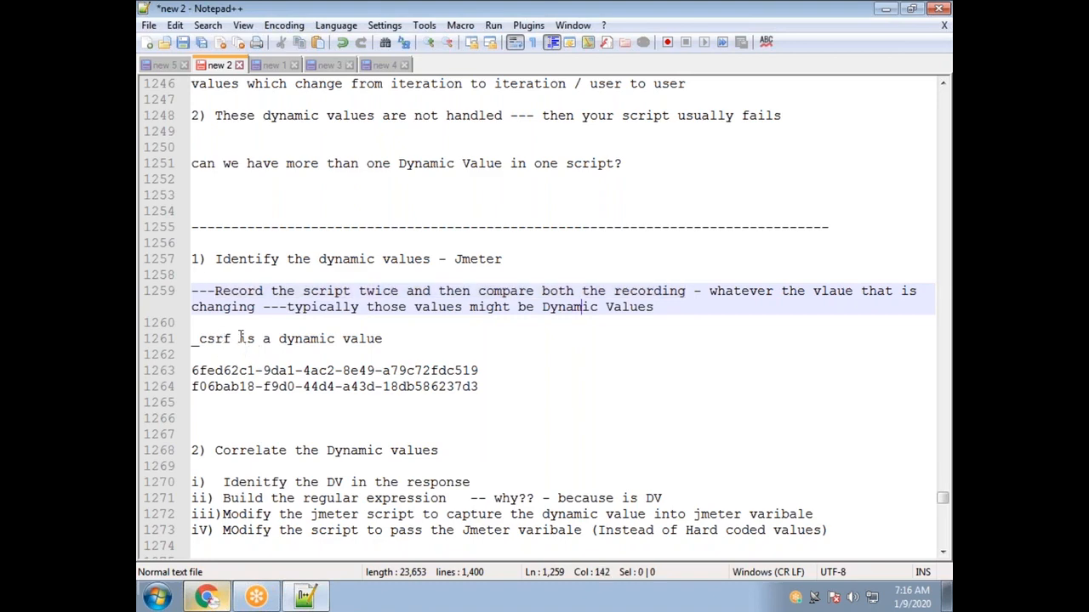
left_click_drag(243, 338, 189, 341)
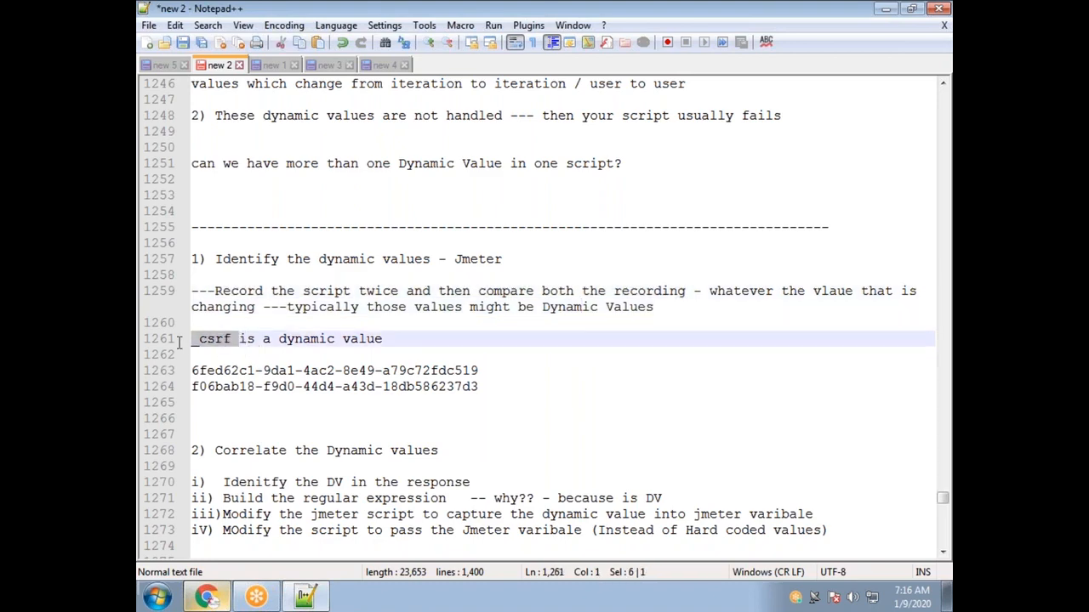
left_click(298, 355)
scroll(414, 364, "down", 4)
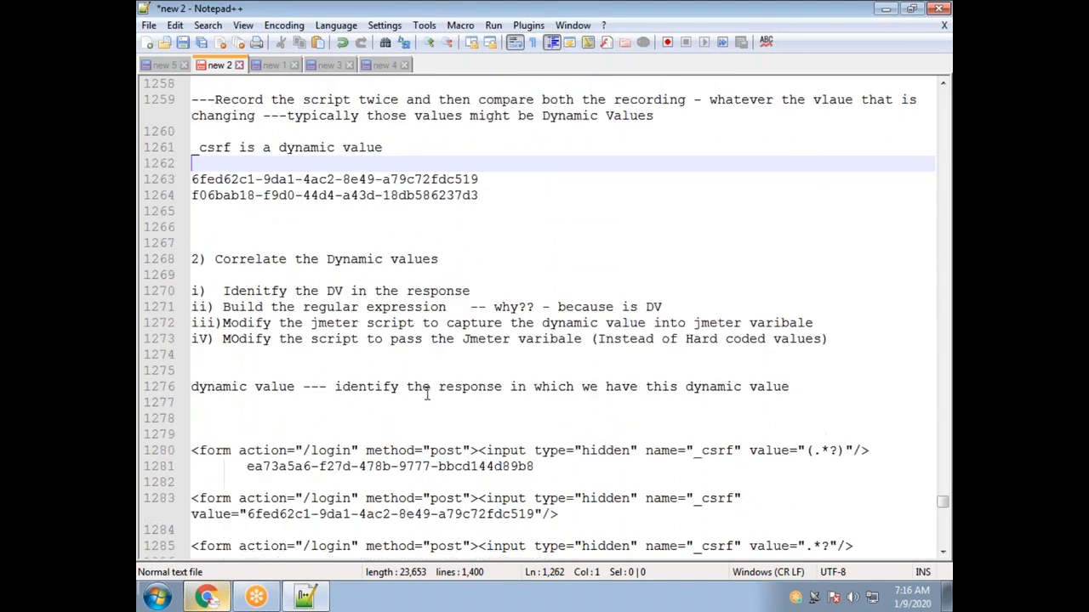
left_click_drag(390, 148, 192, 150)
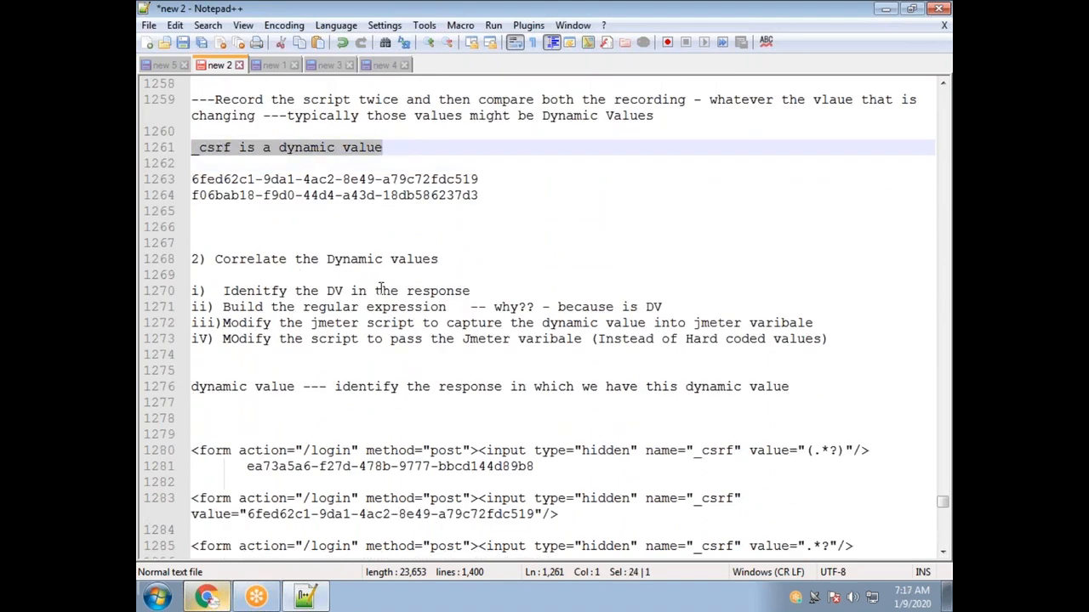
left_click_drag(458, 259, 143, 266)
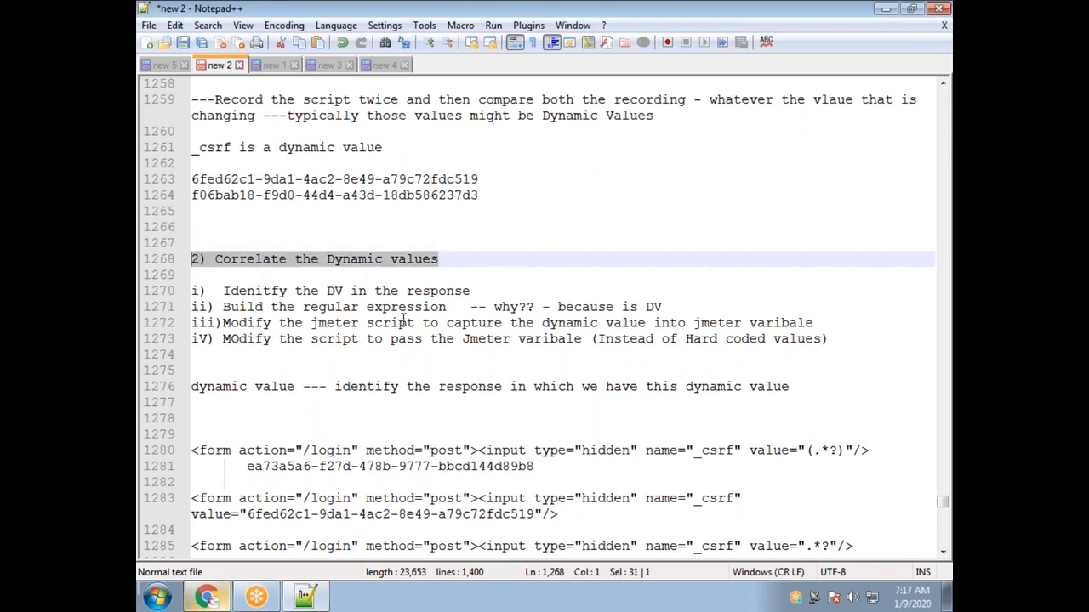
left_click_drag(481, 291, 219, 294)
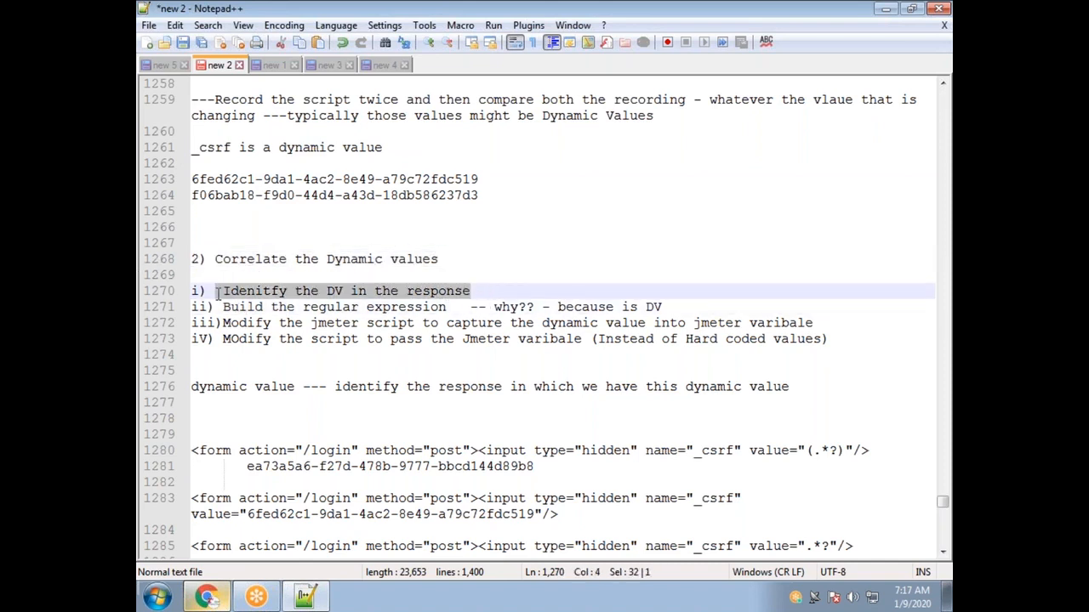
double_click(233, 148)
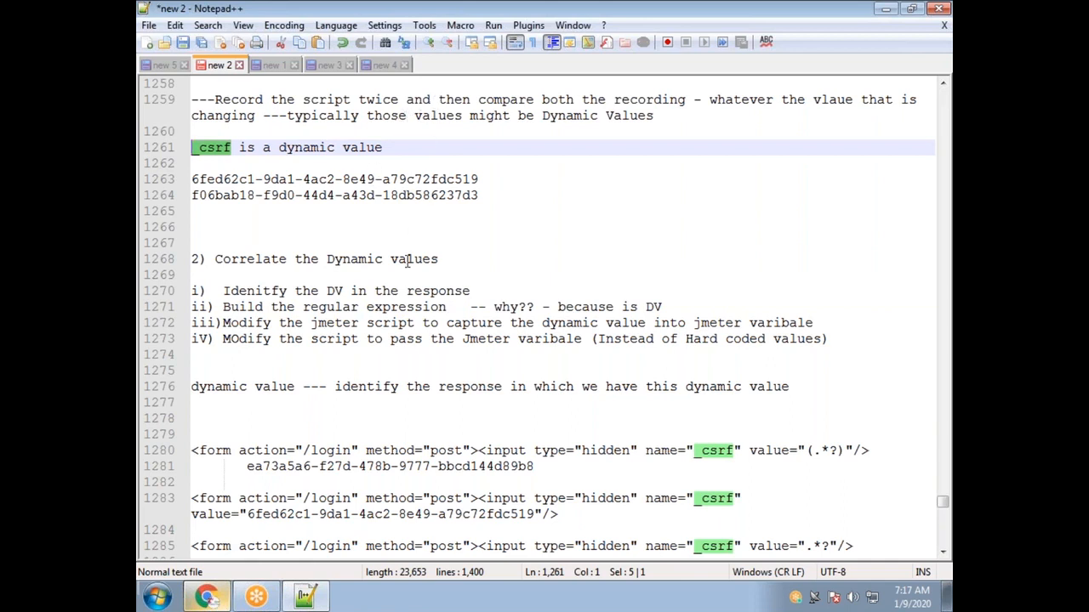
left_click_drag(479, 292, 408, 290)
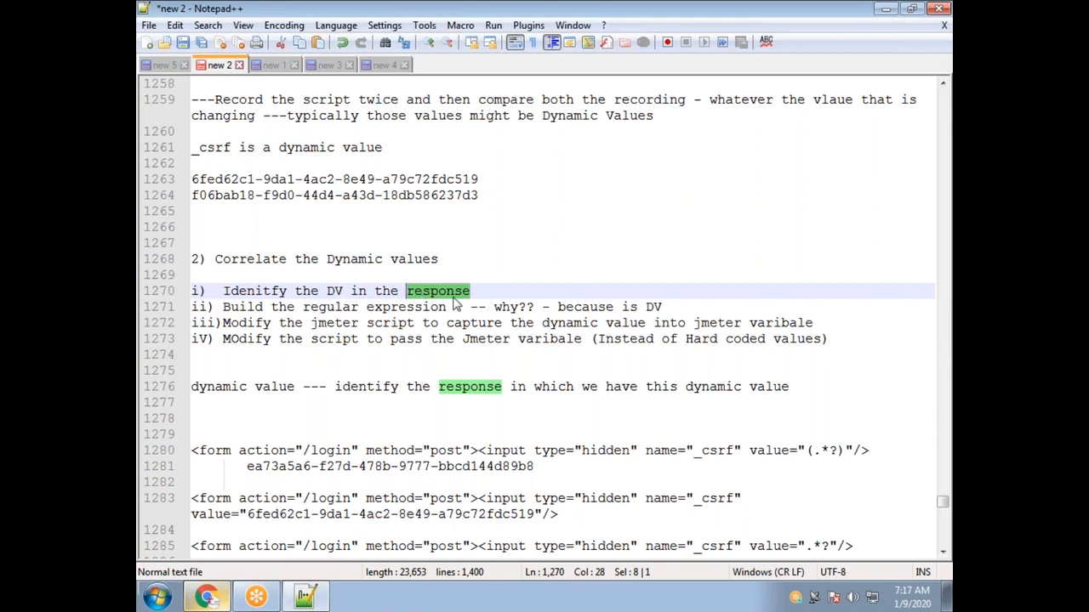
left_click_drag(449, 307, 218, 311)
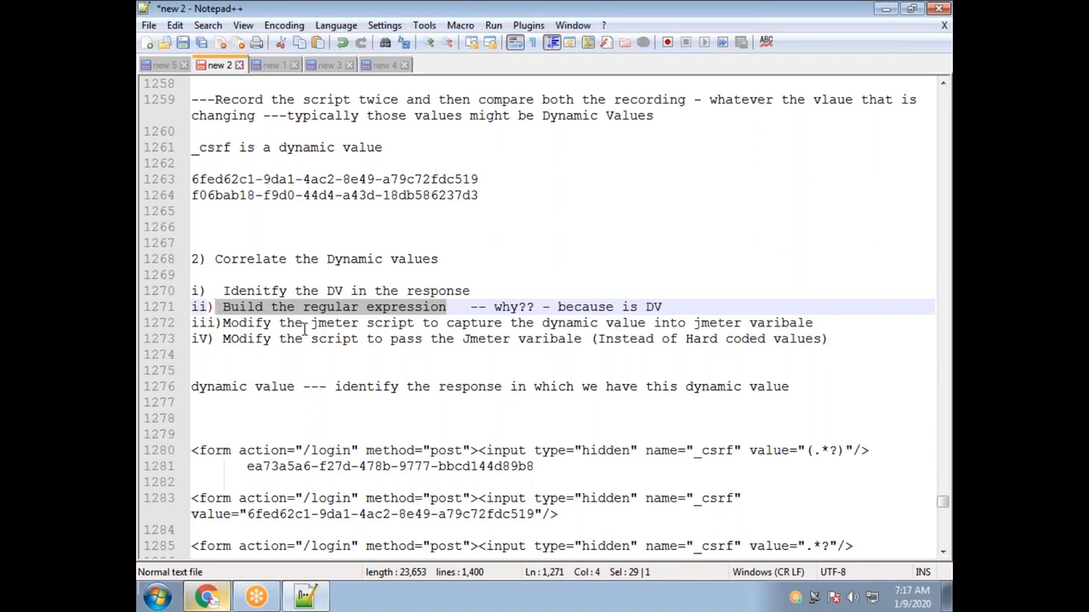
left_click_drag(223, 323, 821, 322)
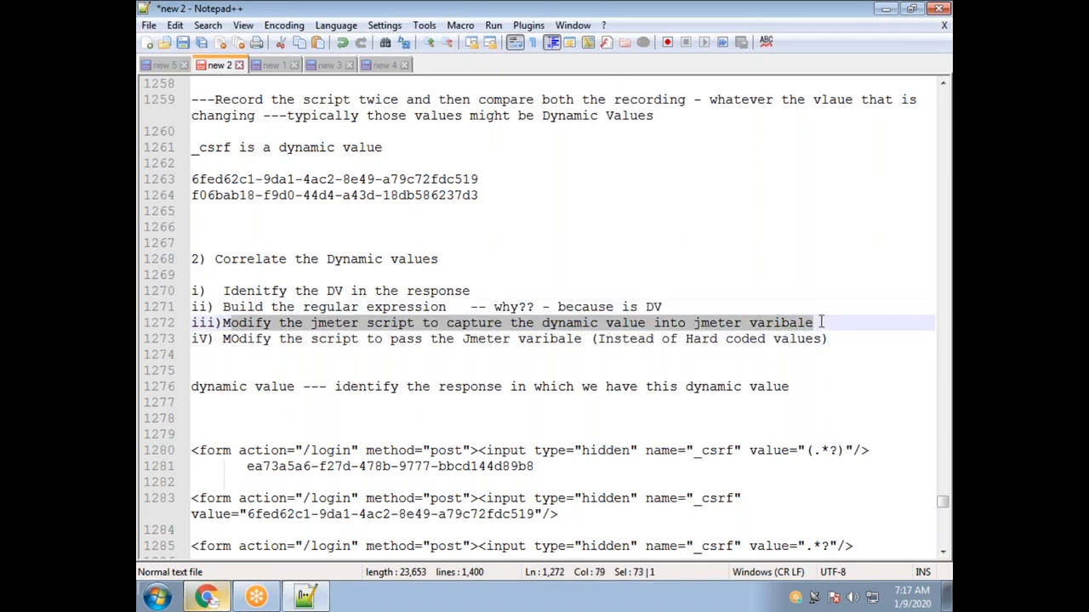
left_click_drag(820, 321, 227, 317)
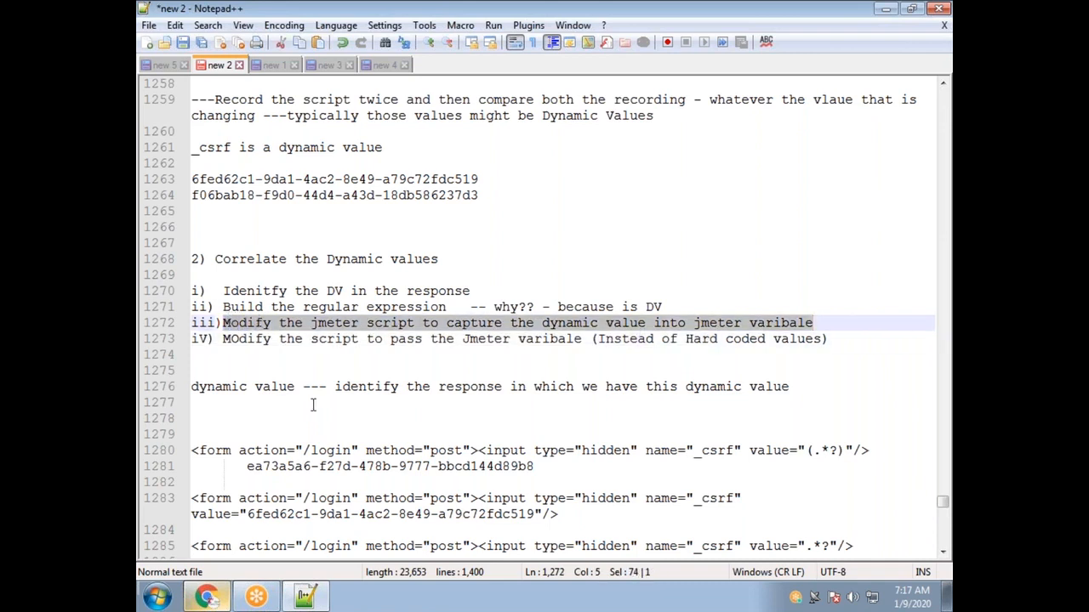
left_click_drag(829, 338, 226, 338)
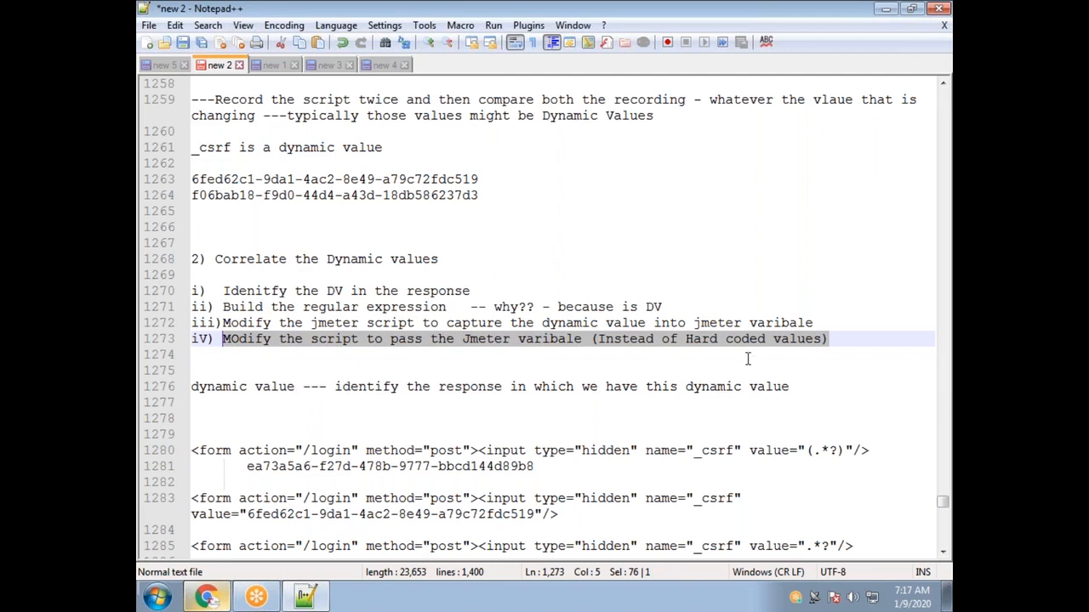
Type 'what post-processor' on a new line under the 'because is DV' question.
scroll(746, 363, "down", 1)
scroll(746, 362, "down", 7)
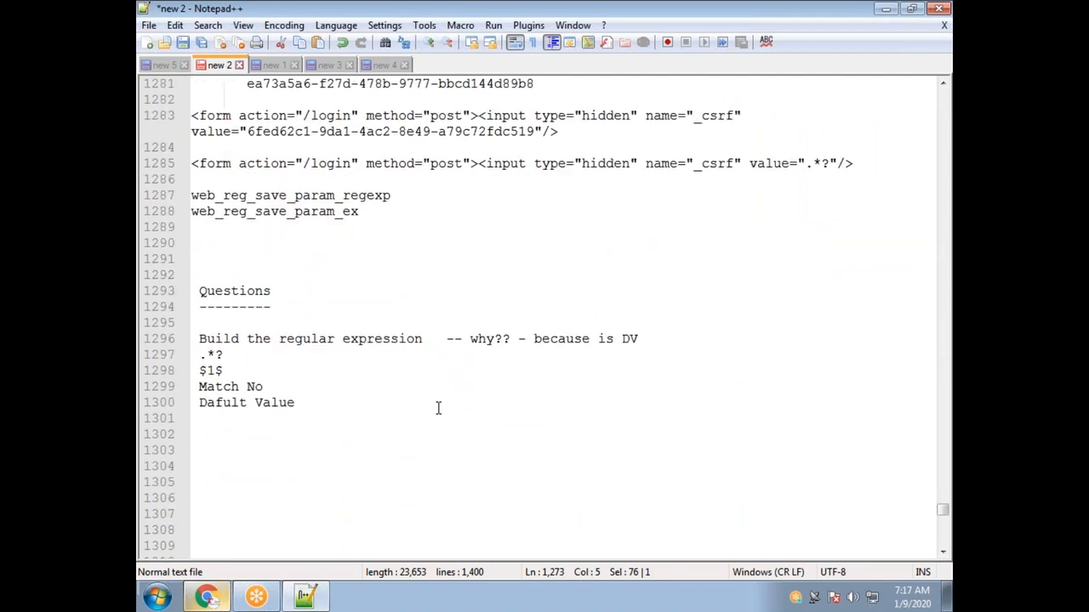
left_click(650, 341)
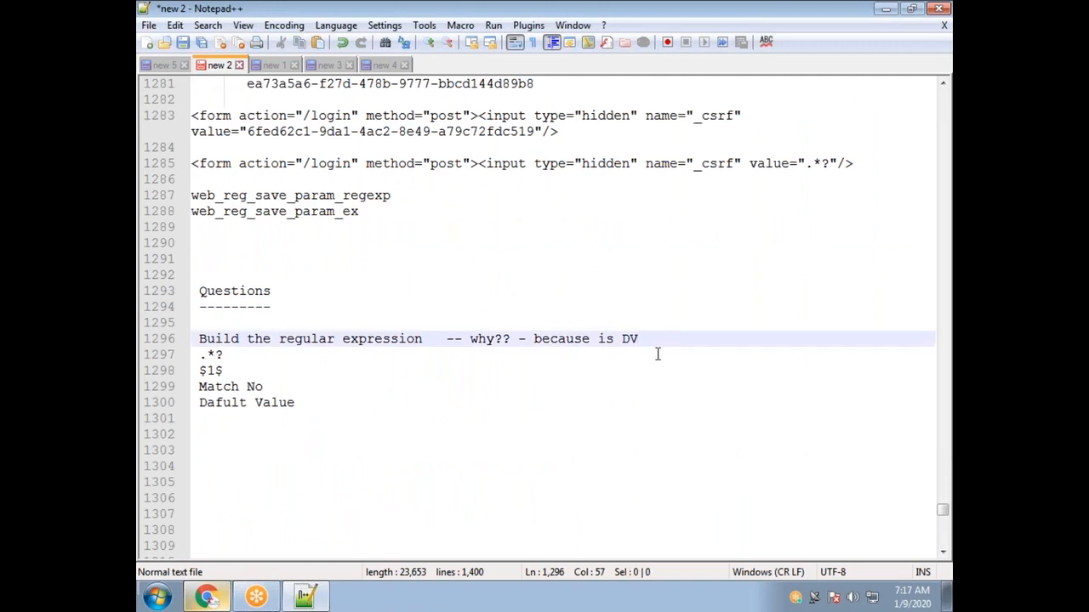
key("Return")
type("what p")
type("ostp")
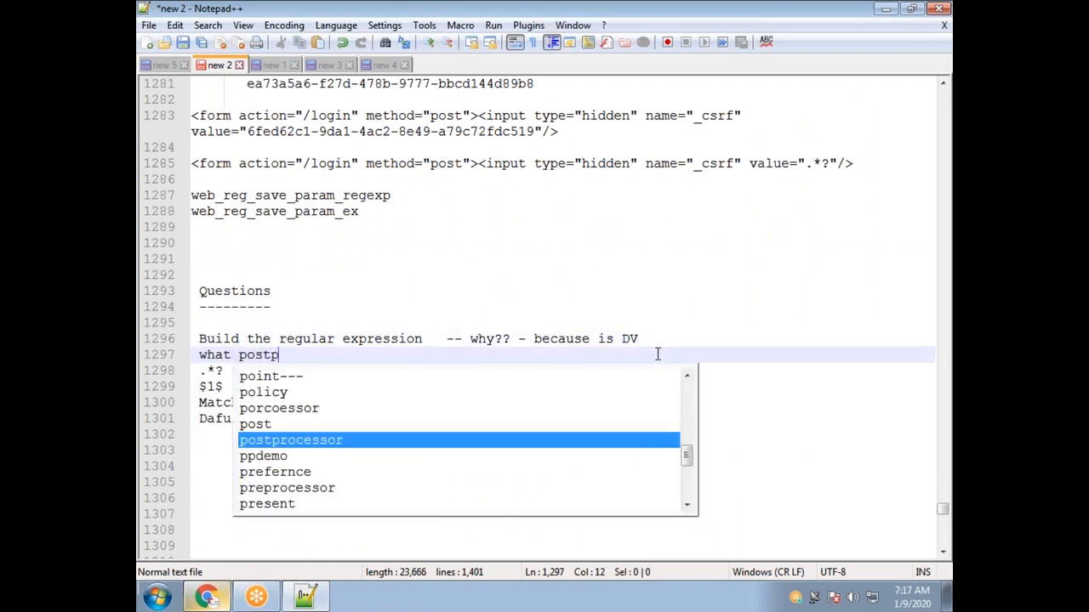
key("BackSpace")
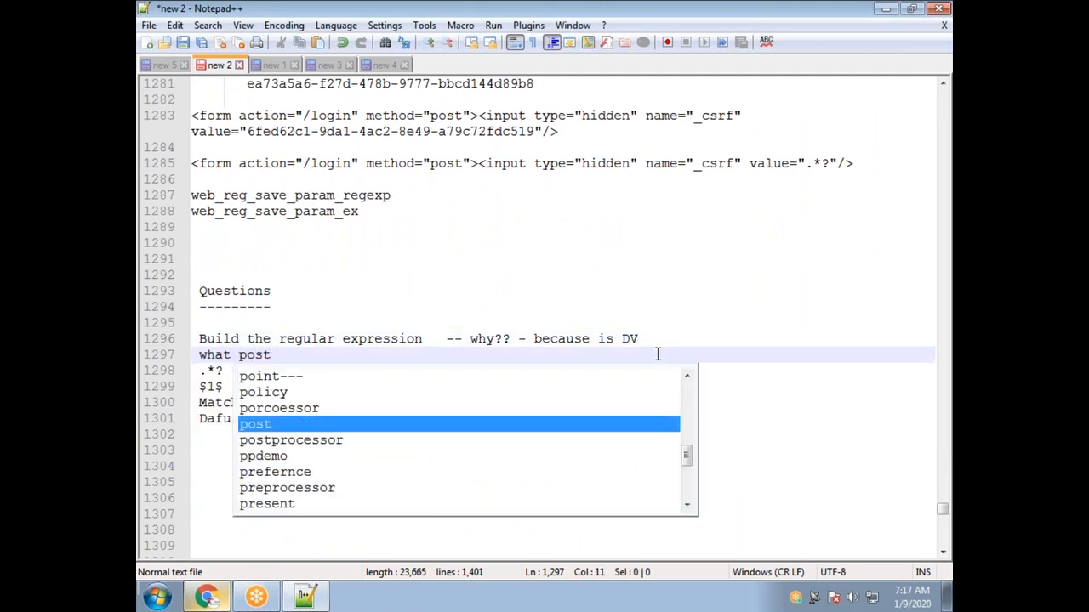
type("-processor")
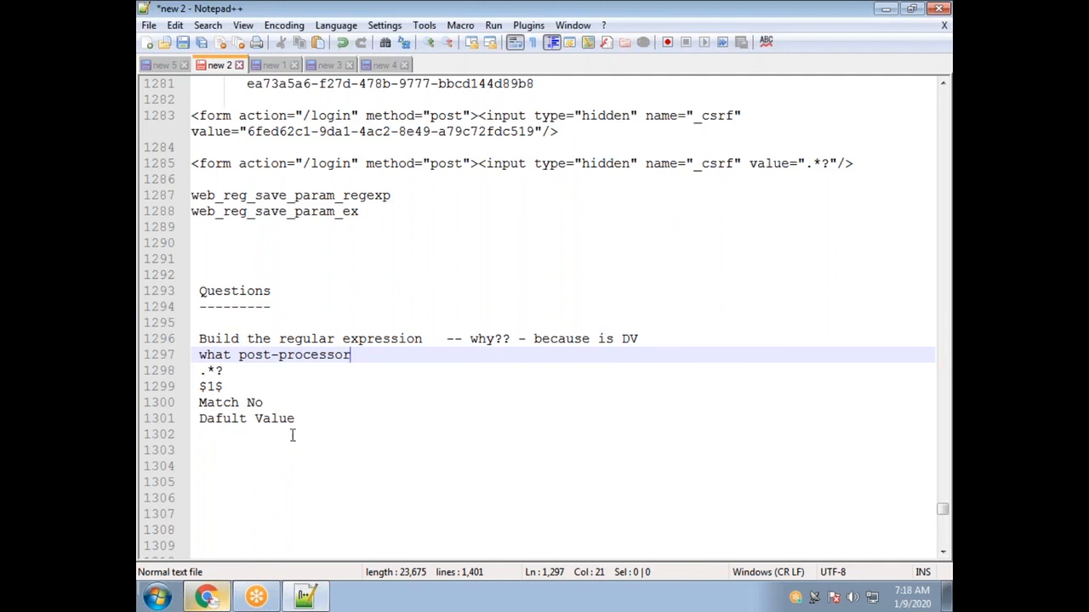
Highlight the $1$ template value in the notes.
left_click(219, 371)
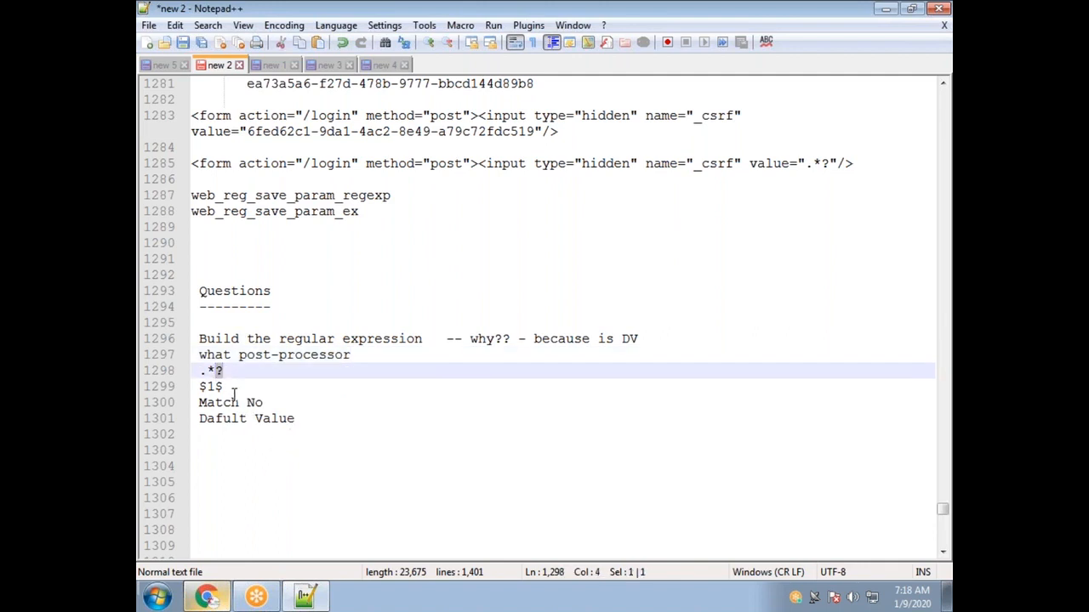
left_click(224, 387)
left_click_drag(224, 387, 201, 387)
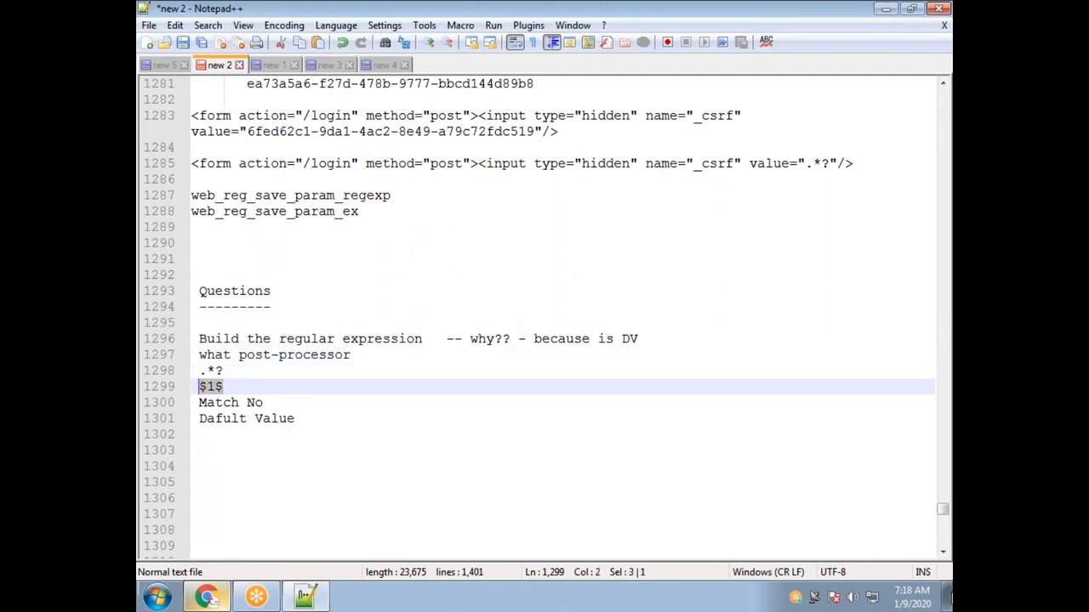
Show the desktop, launch Apache JMeter and pick the Jcorrelate.jmx test plan.
left_click(946, 602)
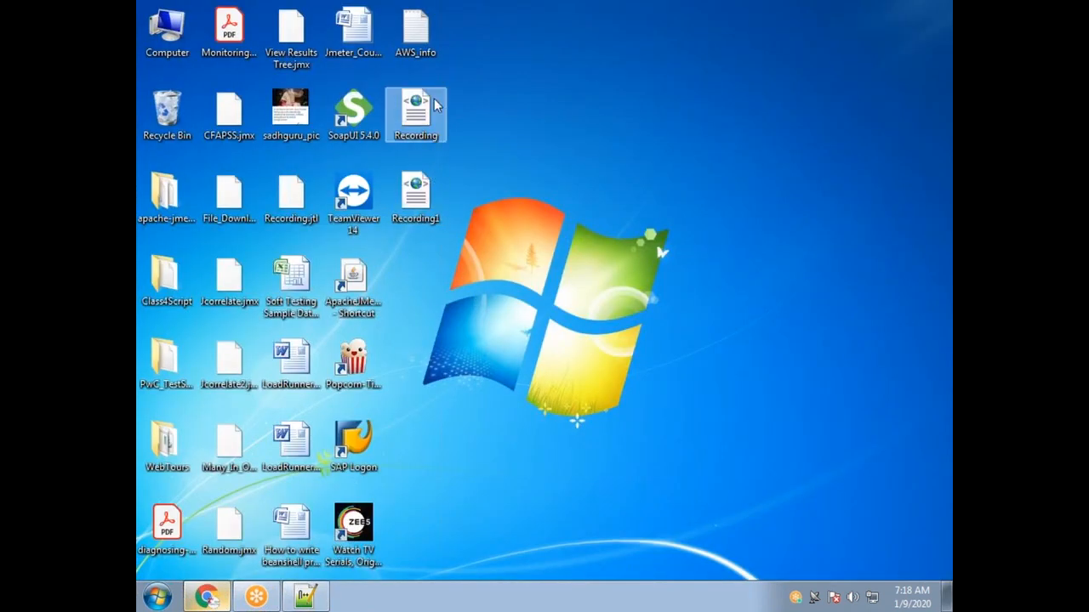
left_click(357, 314)
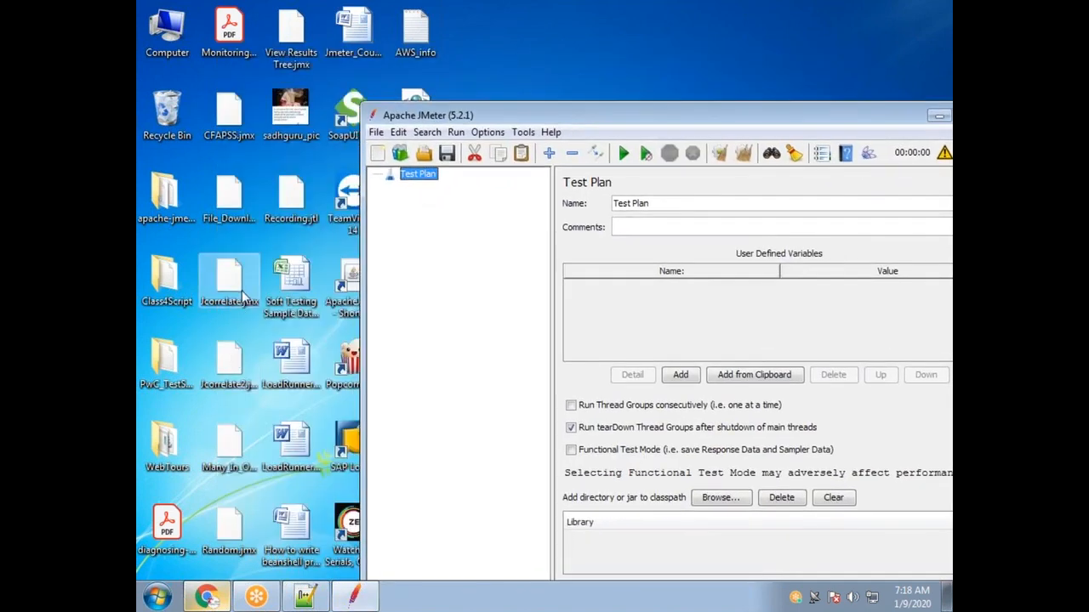
left_click(244, 296)
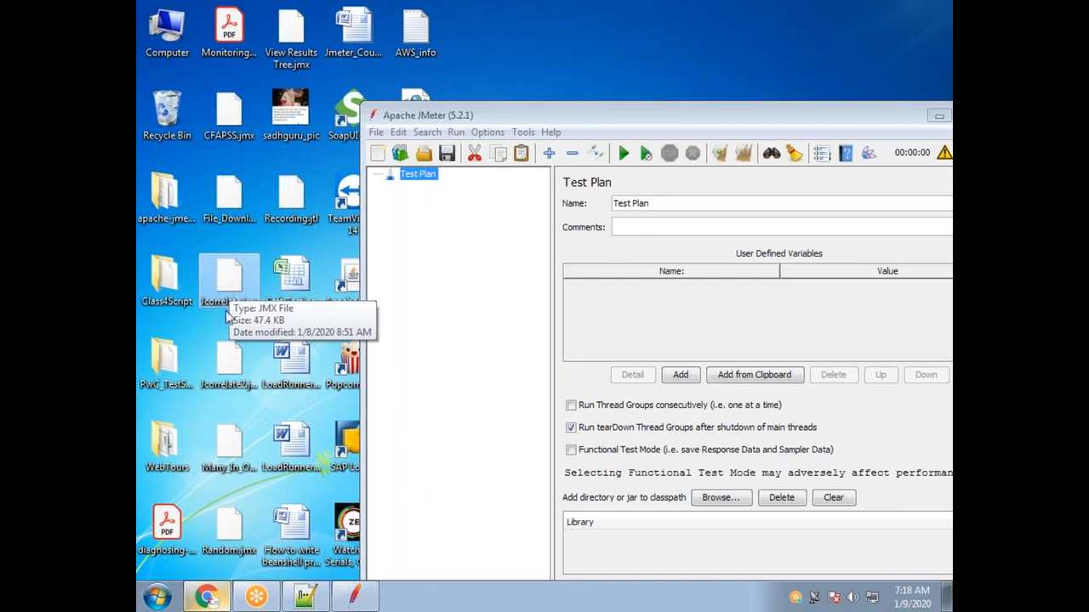
Write 'record the script twice and capture the recording log in .jtl' on an empty notes line.
left_click(307, 598)
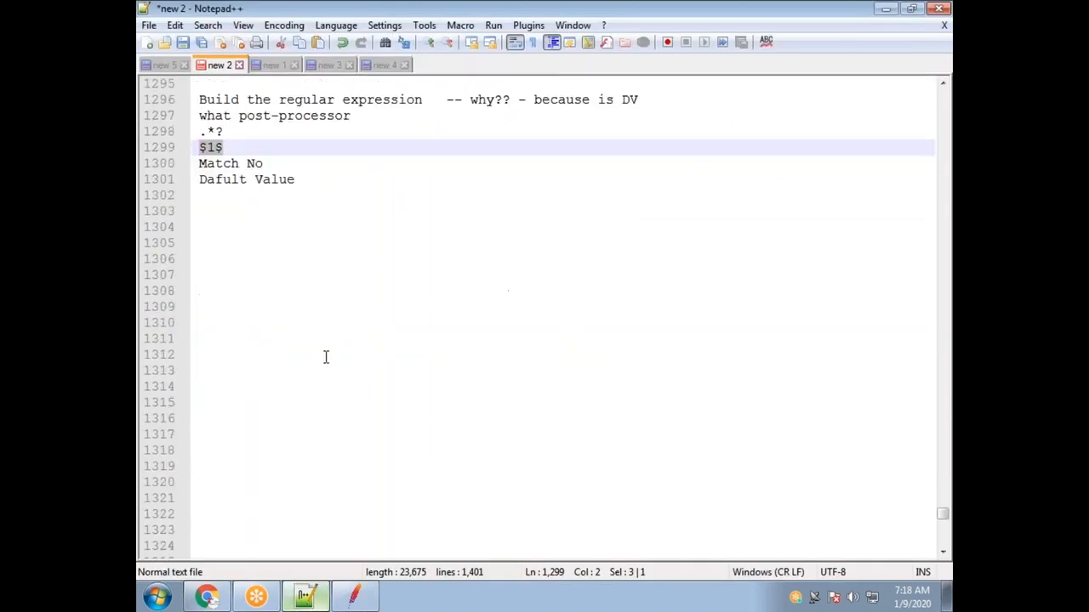
left_click(324, 355)
type("record ")
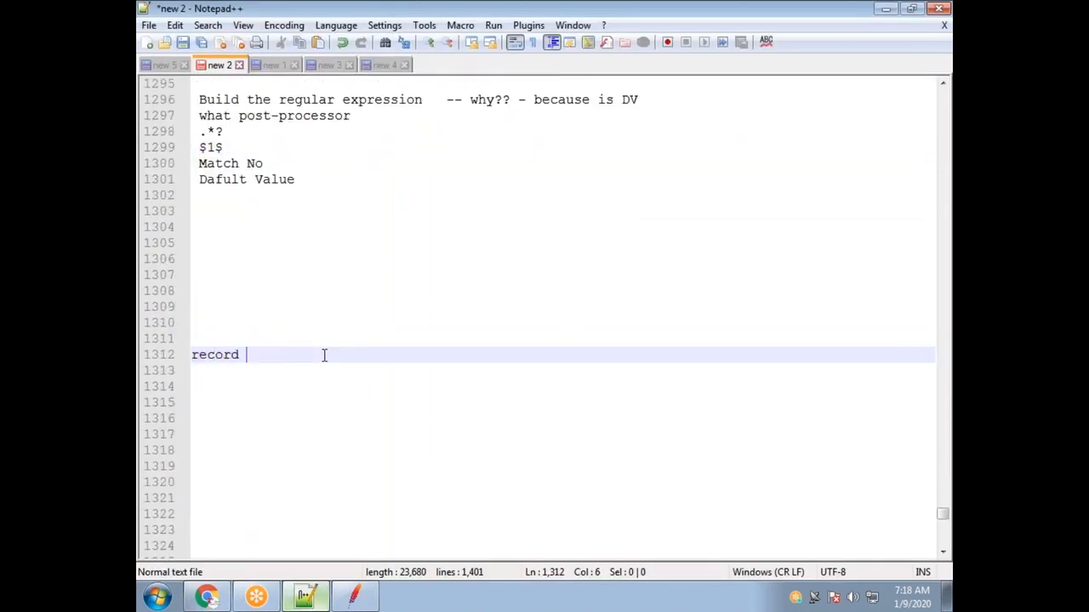
type("the sx")
key("BackSpace")
type("cript ")
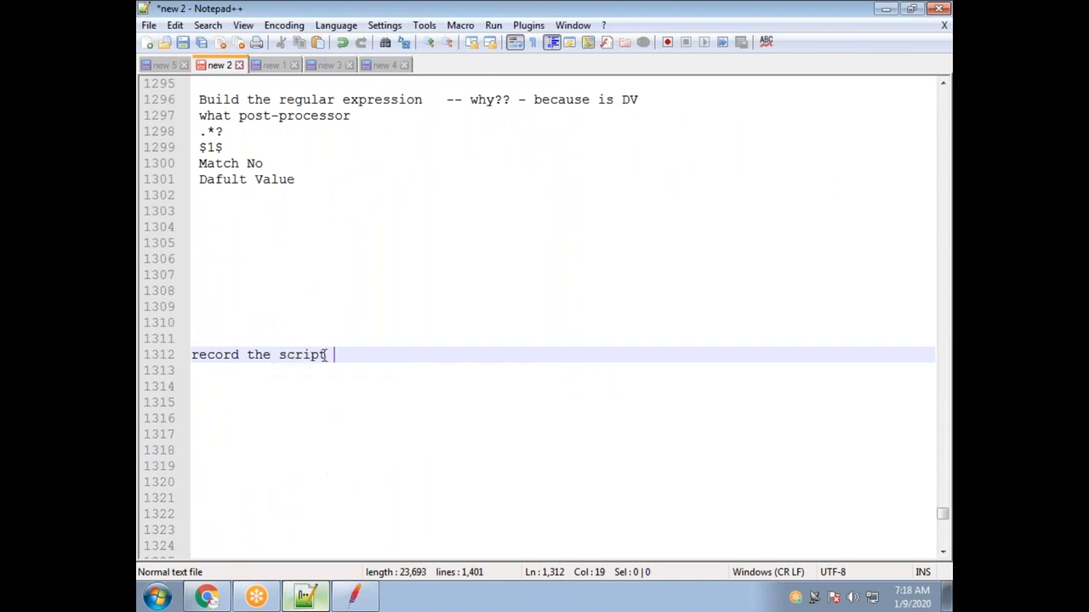
type("twice and capture the recor")
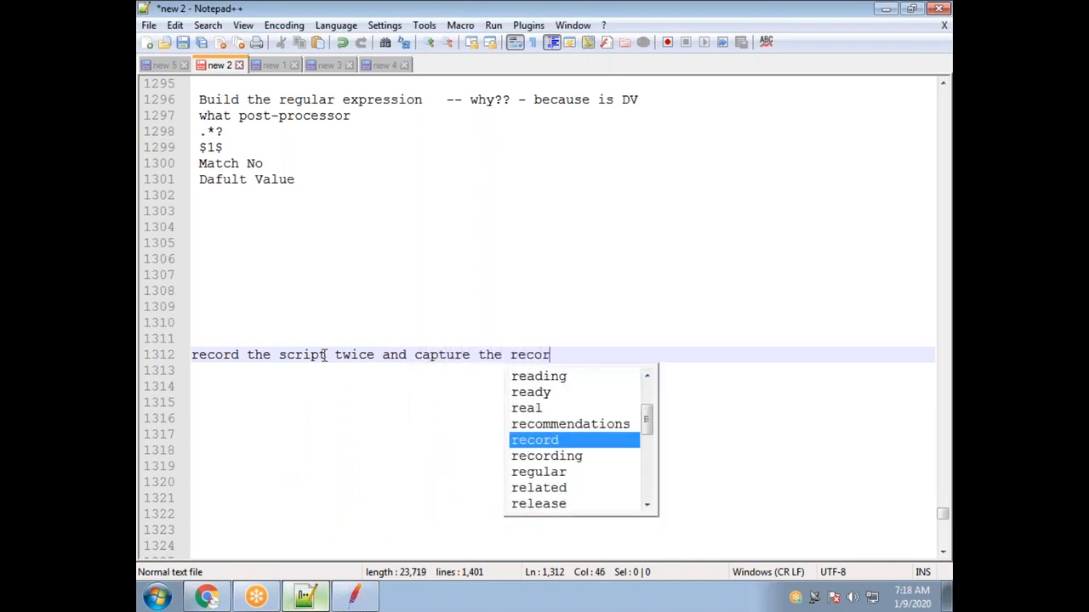
type("ding log in")
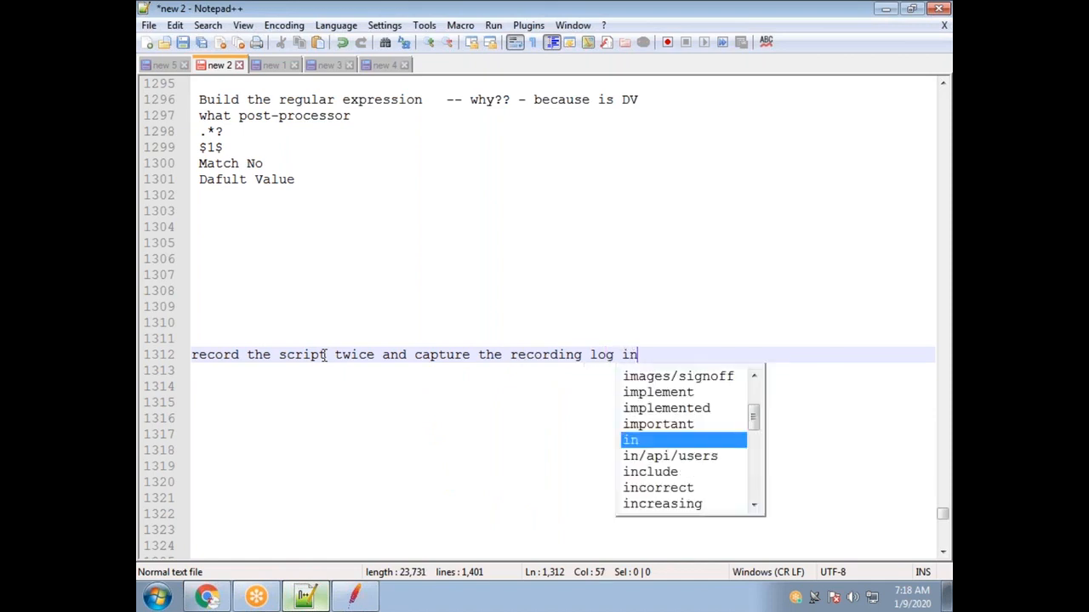
type(" .jtl")
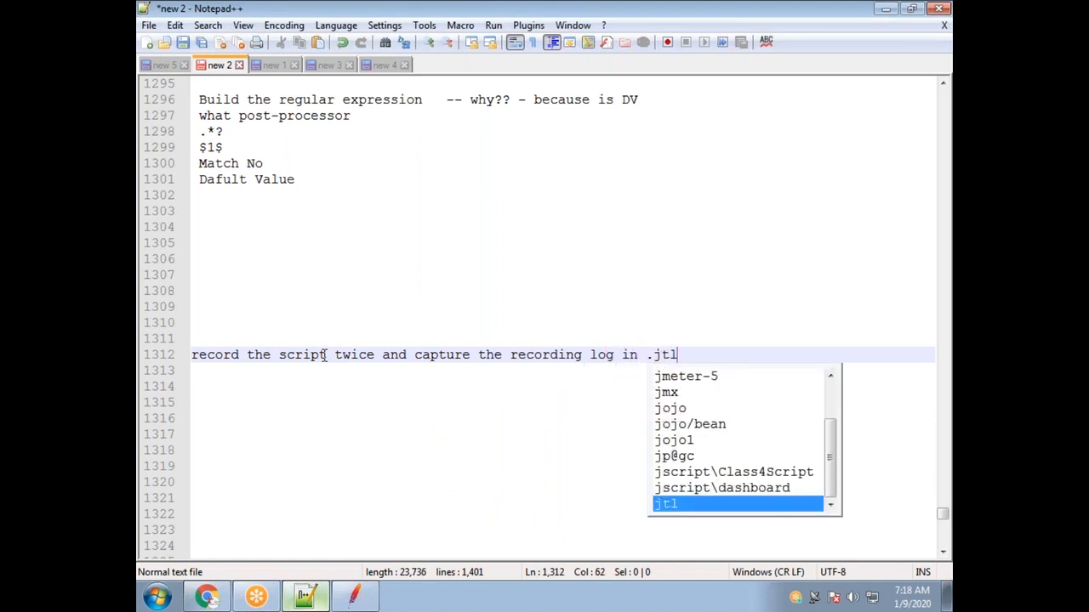
left_click_drag(678, 355, 196, 355)
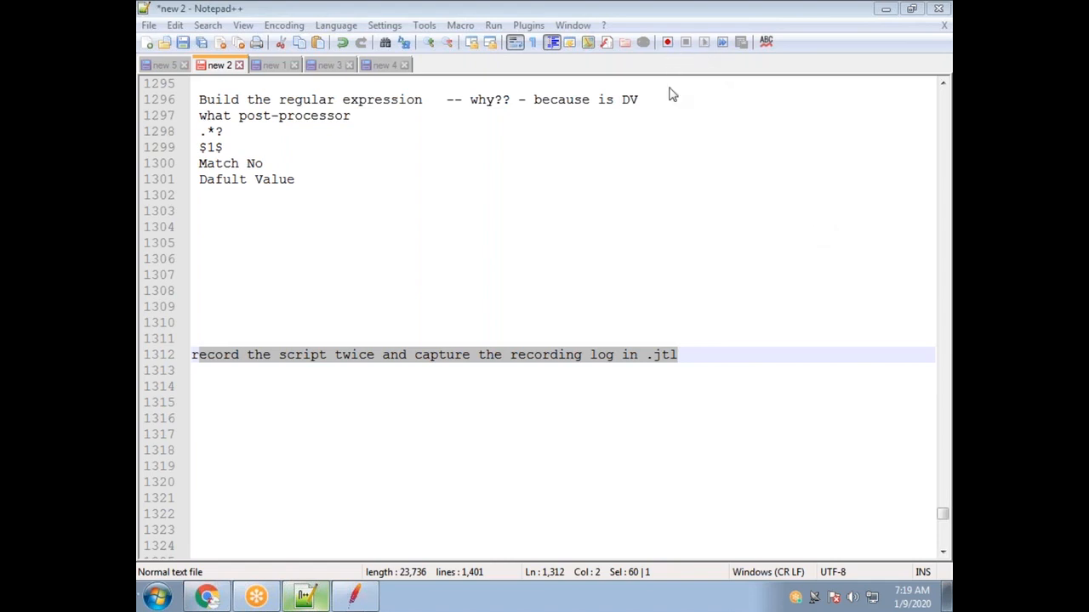
left_click_drag(679, 357, 146, 349)
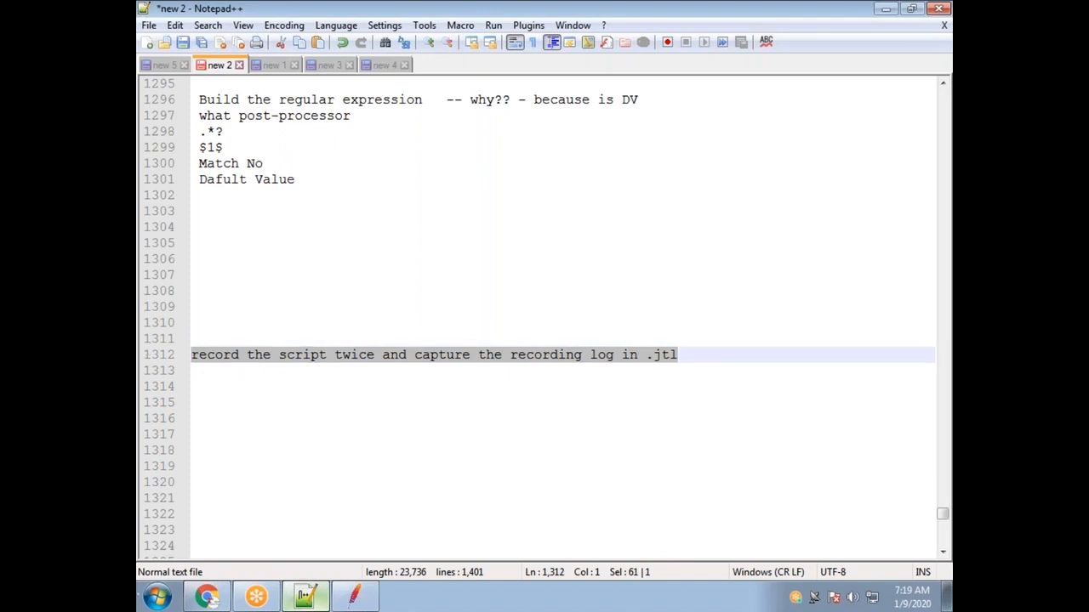
left_click(194, 339)
Type the heading 'JCorrelate' and highlight 'record the script twice' and '.jtl' below it.
type("JCorrelate")
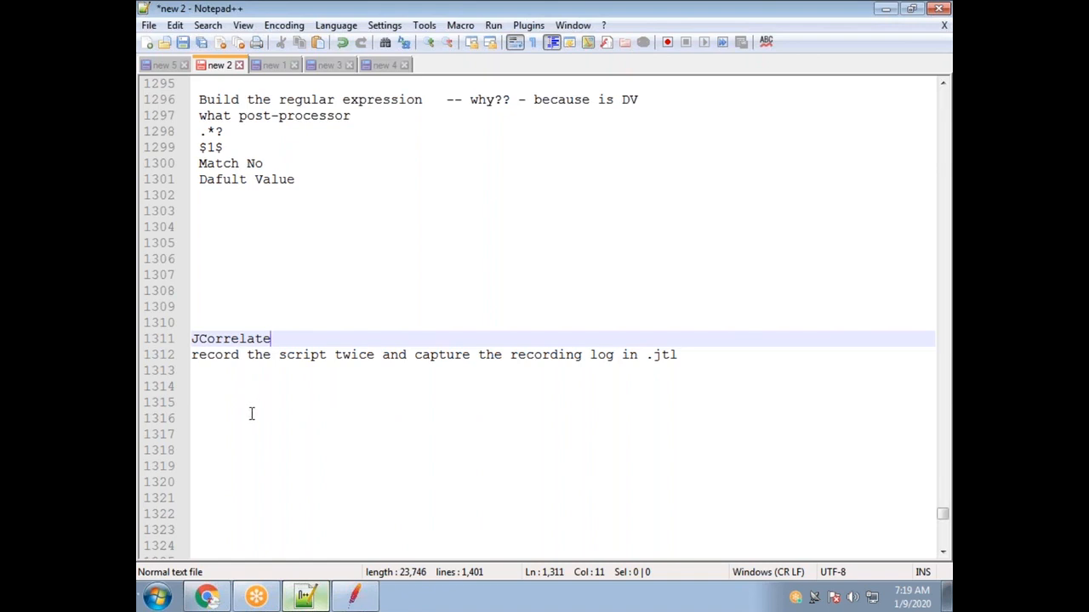
left_click_drag(271, 338, 182, 338)
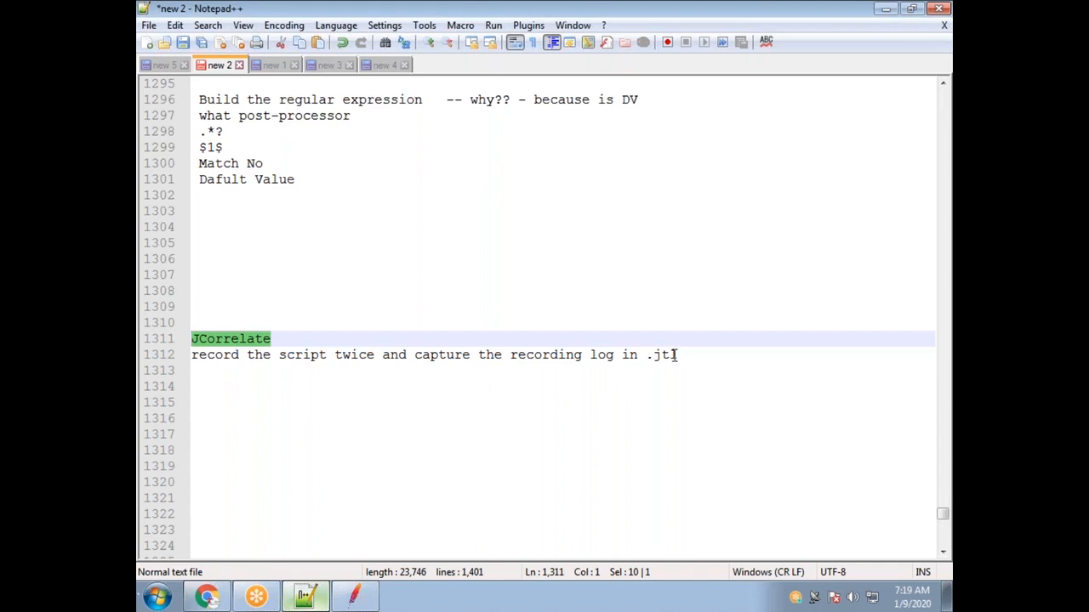
left_click_drag(379, 354, 189, 354)
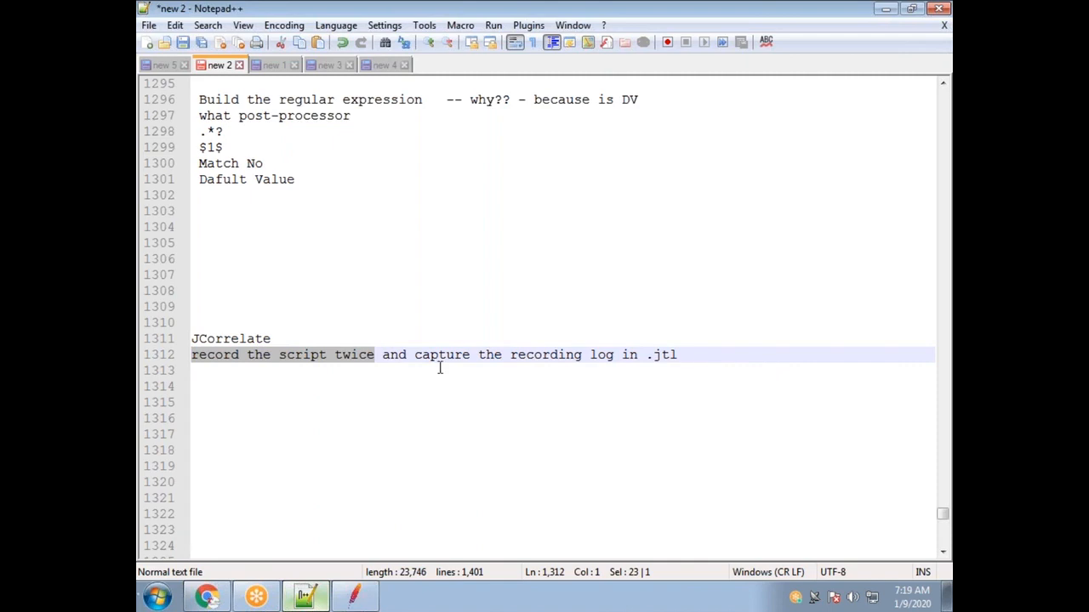
left_click_drag(509, 355, 703, 351)
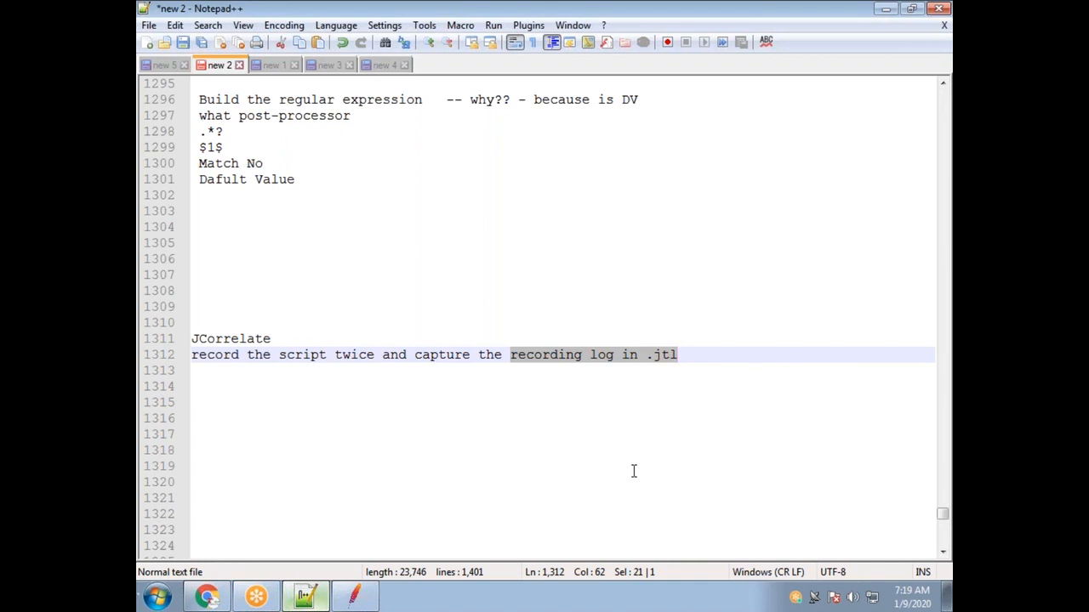
left_click(683, 370)
left_click_drag(678, 354, 647, 356)
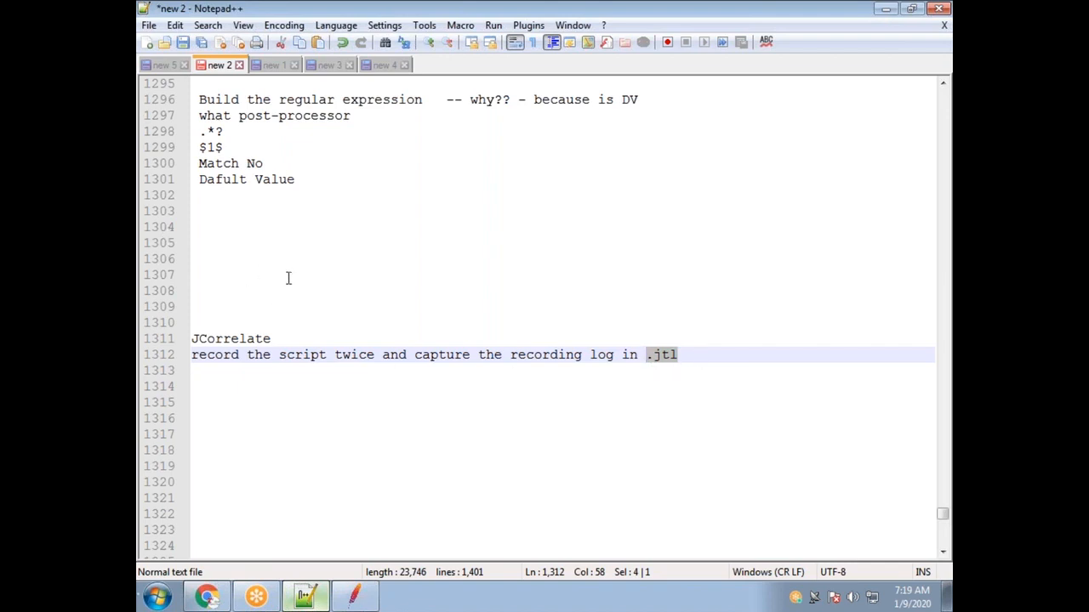
Open the cfapps.jmx test plan from JMeter's recent files.
left_click(354, 596)
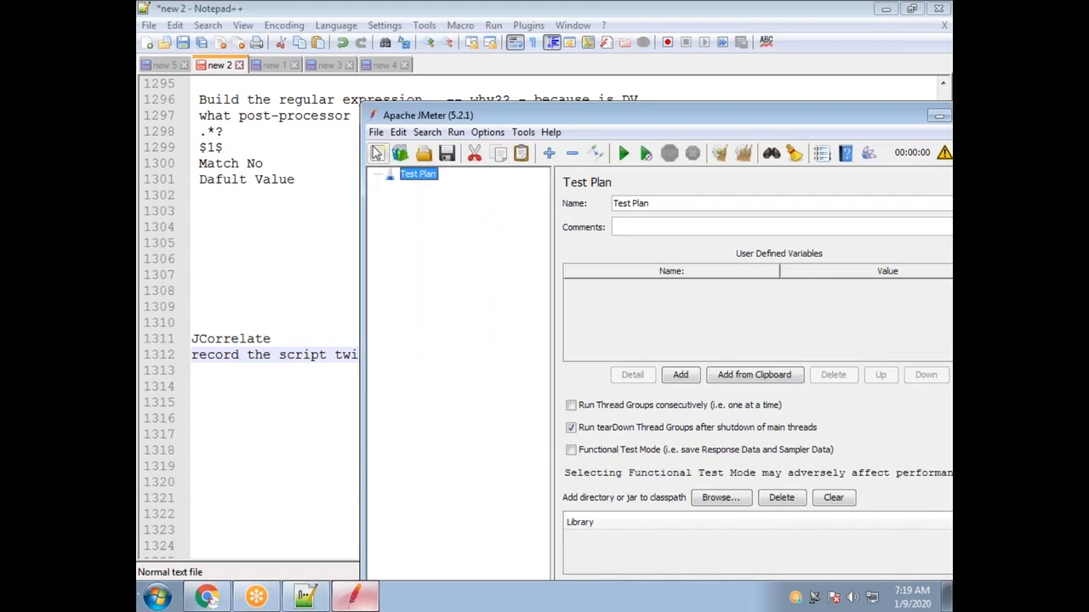
left_click(374, 135)
mouse_move(501, 211)
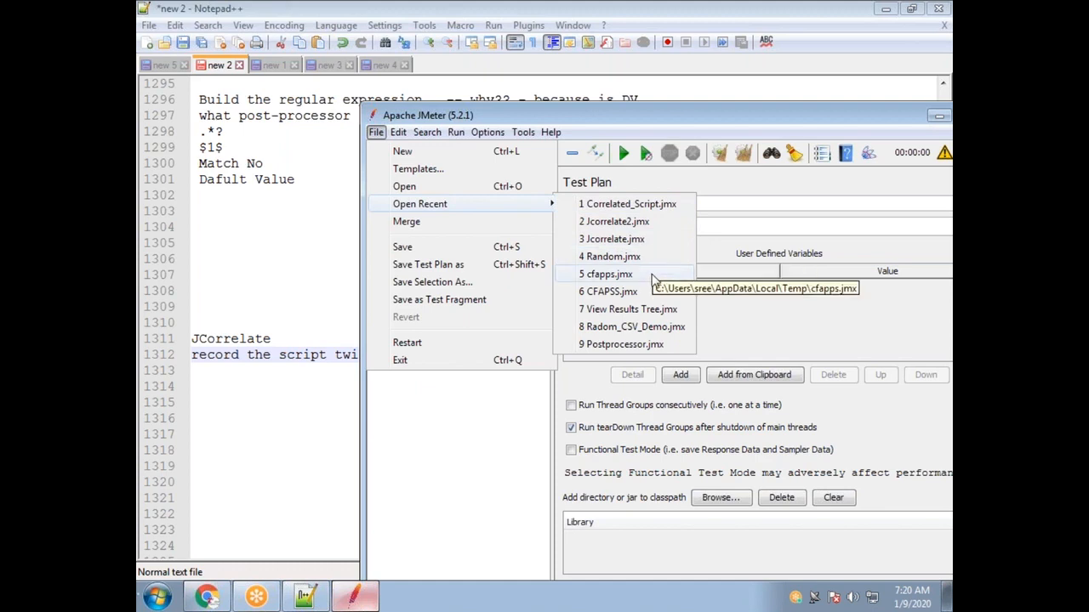
left_click(606, 274)
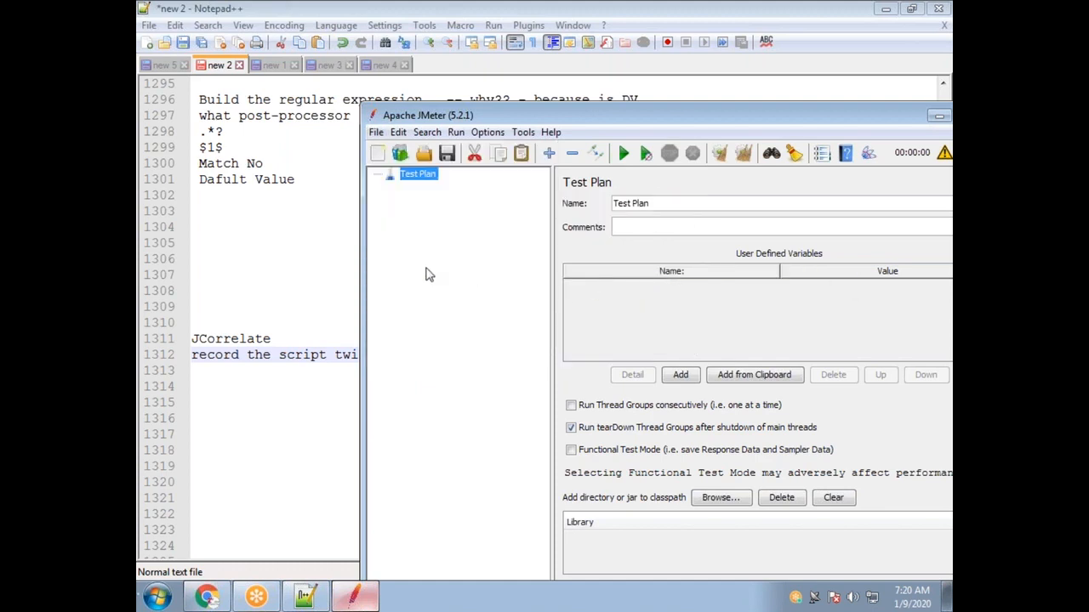
Expand the Thread Group tree to /login-364's CSRF_TOKEN extractor, maximize JMeter, and select /login-364.
left_click(389, 226)
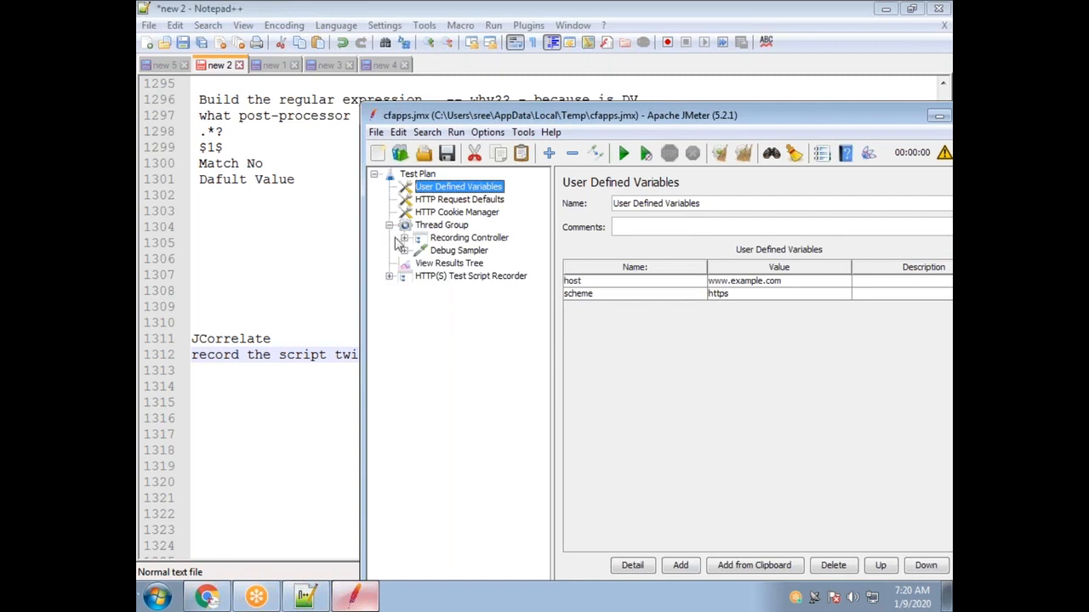
left_click(405, 239)
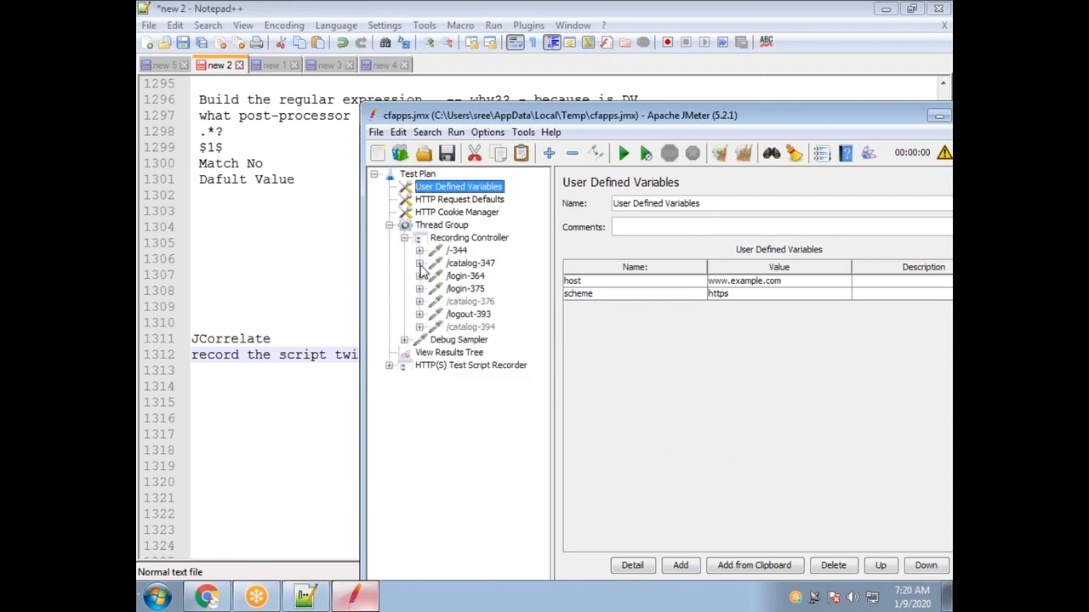
left_click(419, 264)
left_click(420, 290)
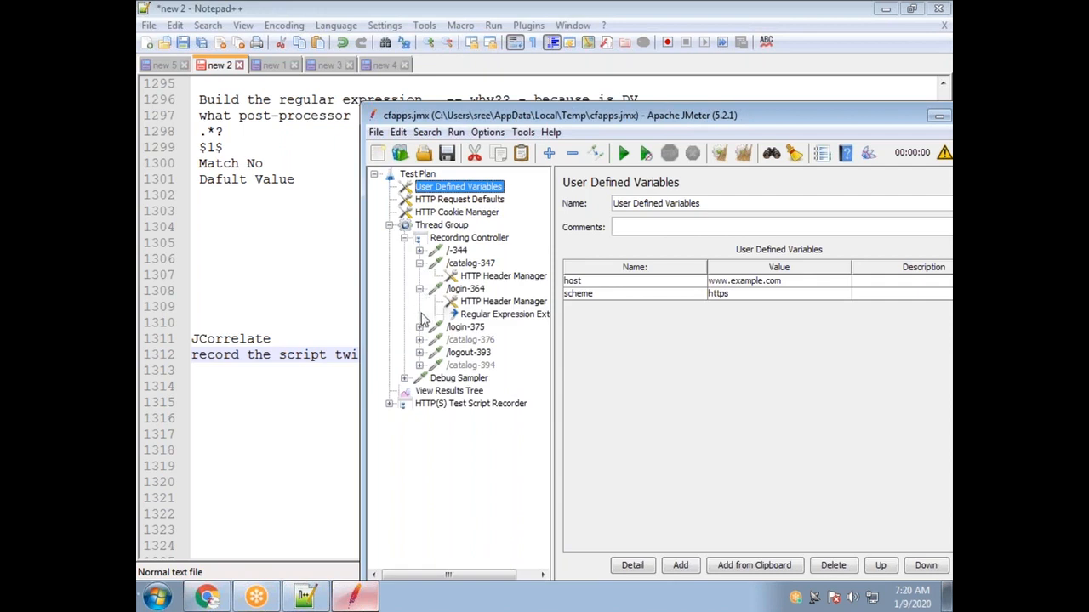
left_click(517, 316)
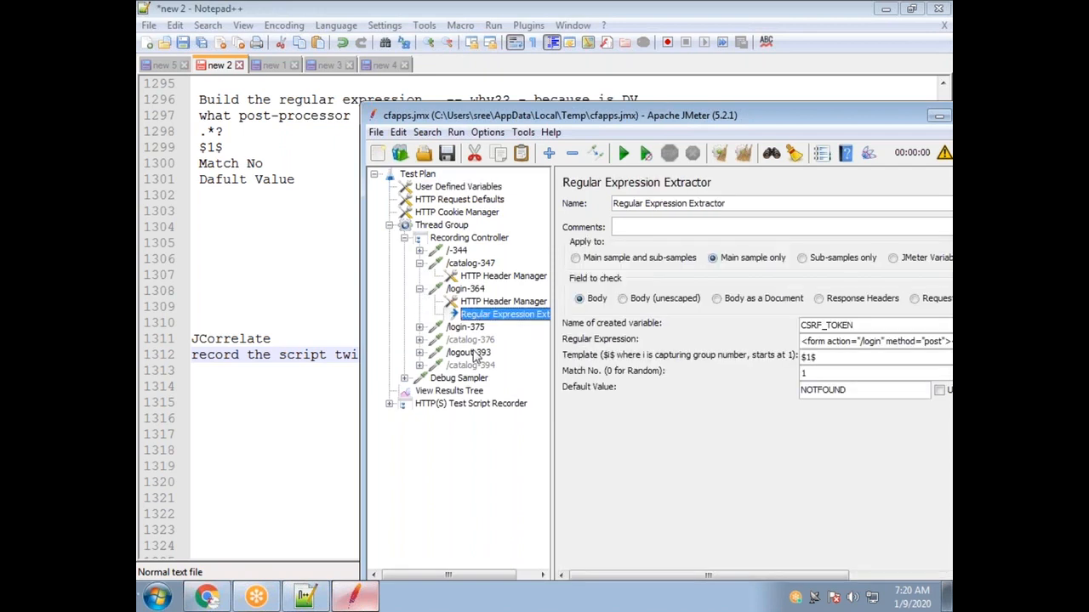
left_click_drag(861, 332, 782, 332)
double_click(704, 117)
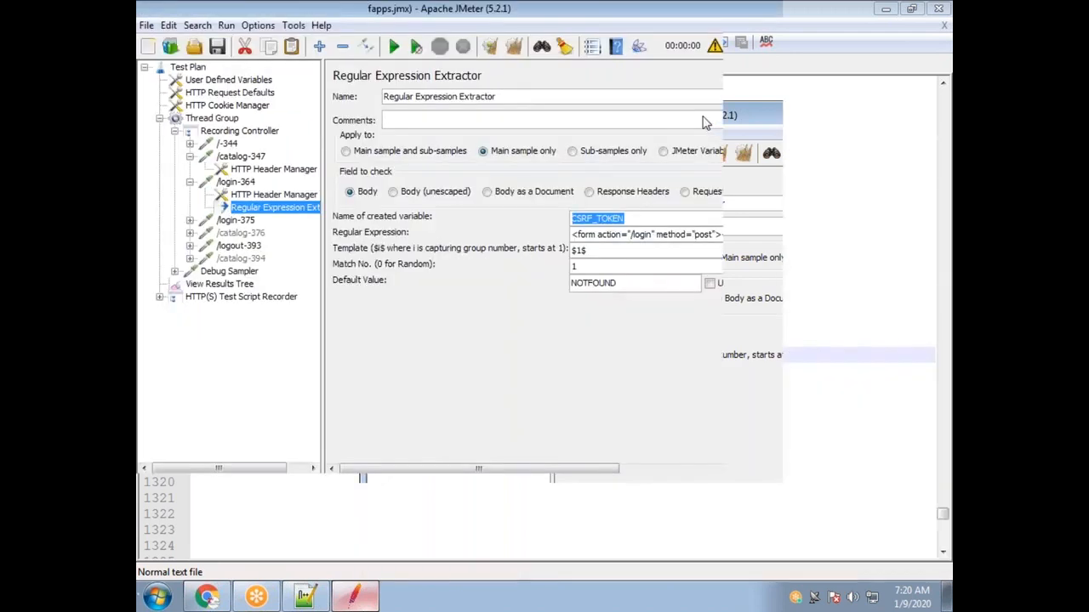
left_click(237, 182)
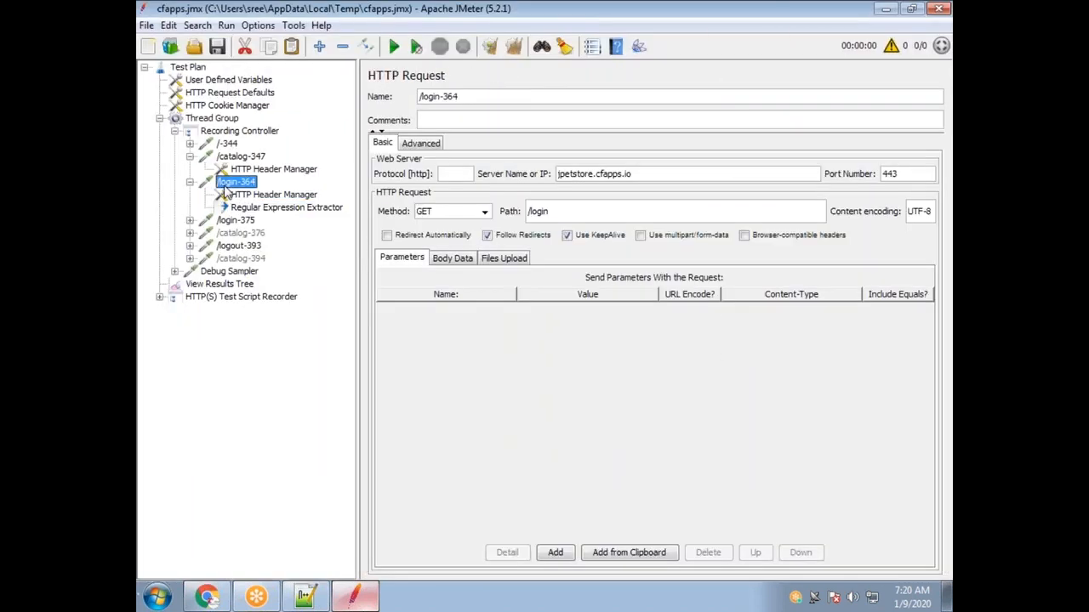
Inspect the extractor's regex with its (.*?) group, the $1$ template and CSRF_TOKEN name.
left_click(272, 207)
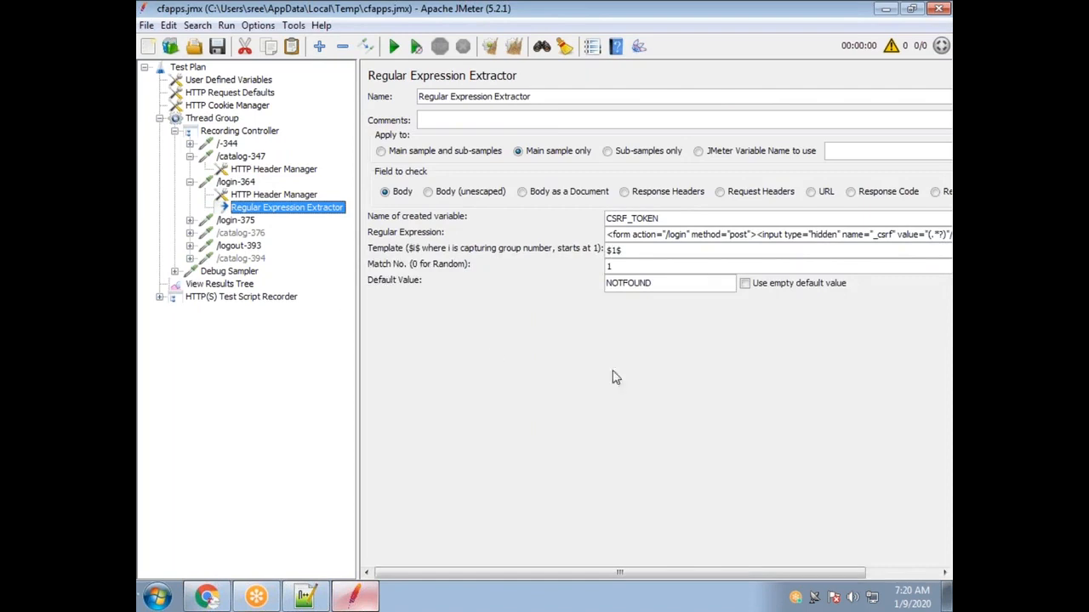
left_click_drag(940, 232, 556, 235)
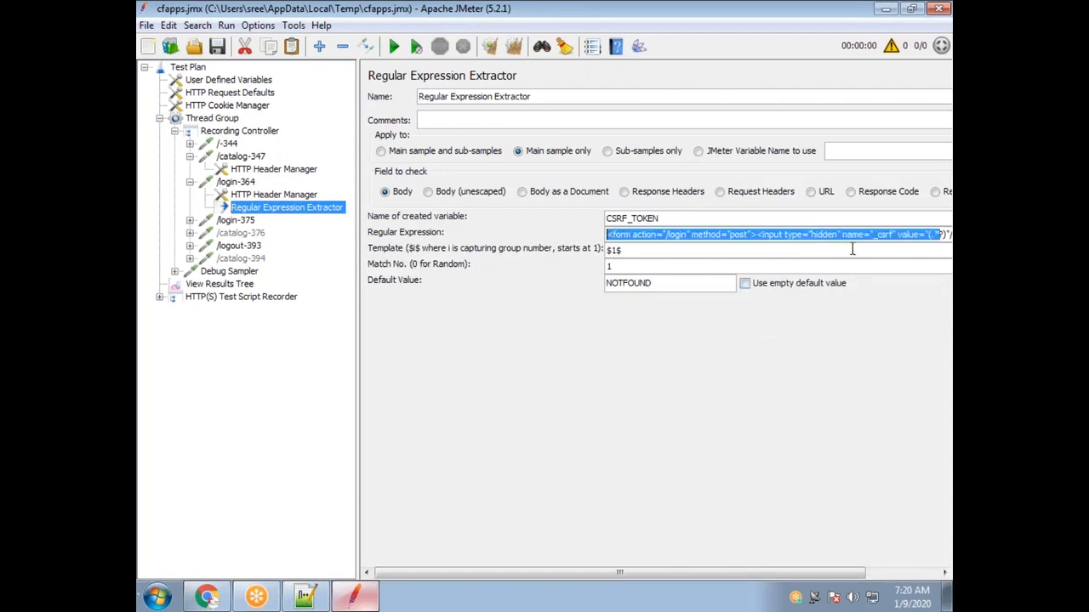
left_click_drag(925, 234, 945, 235)
left_click_drag(631, 250, 603, 251)
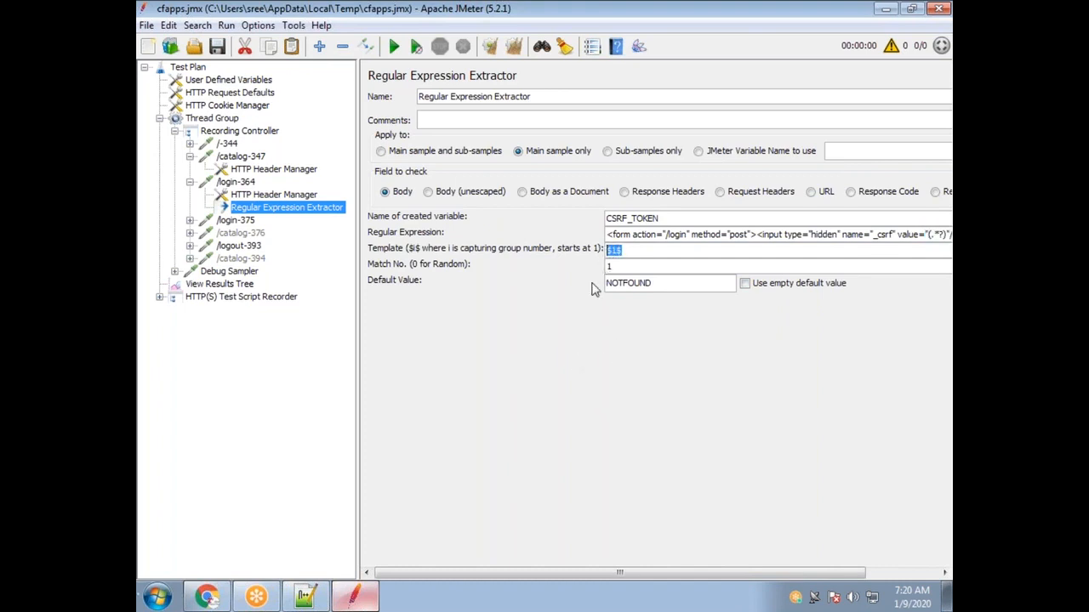
left_click_drag(698, 234, 943, 235)
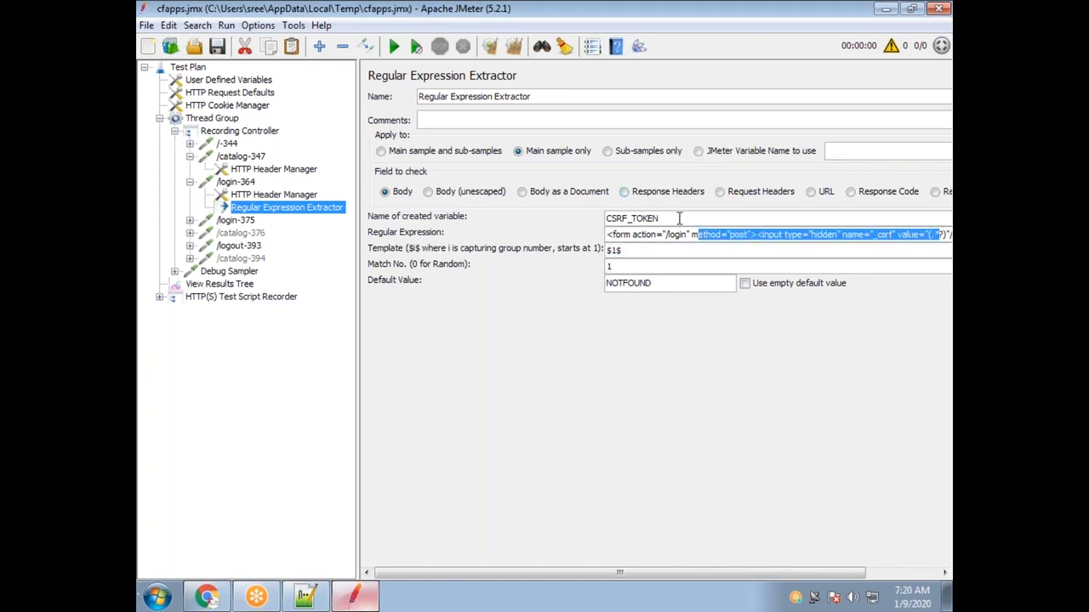
left_click_drag(677, 218, 582, 218)
Check that /login-375 sends ${CSRF_TOKEN} as _csrf, then reselect /login-364.
left_click(190, 221)
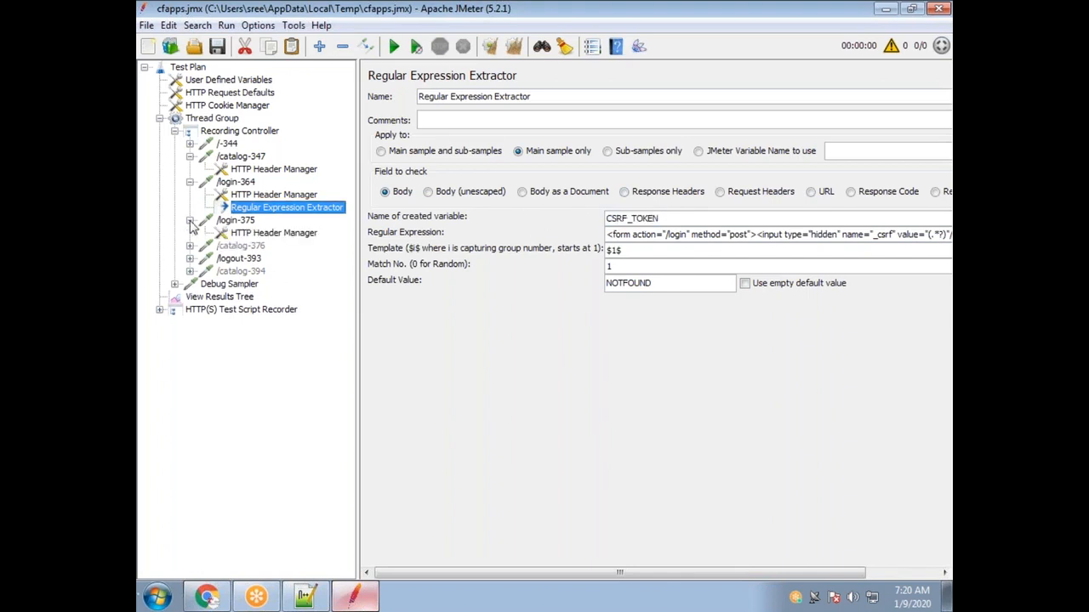
left_click(240, 222)
left_click_drag(602, 313, 516, 309)
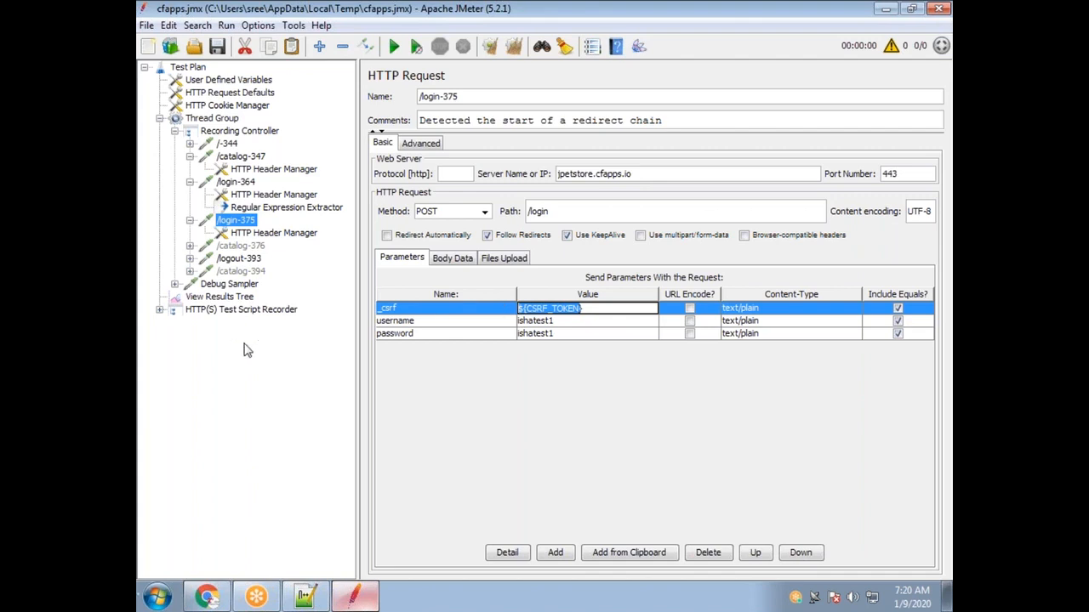
left_click_drag(606, 314, 510, 295)
left_click(248, 184)
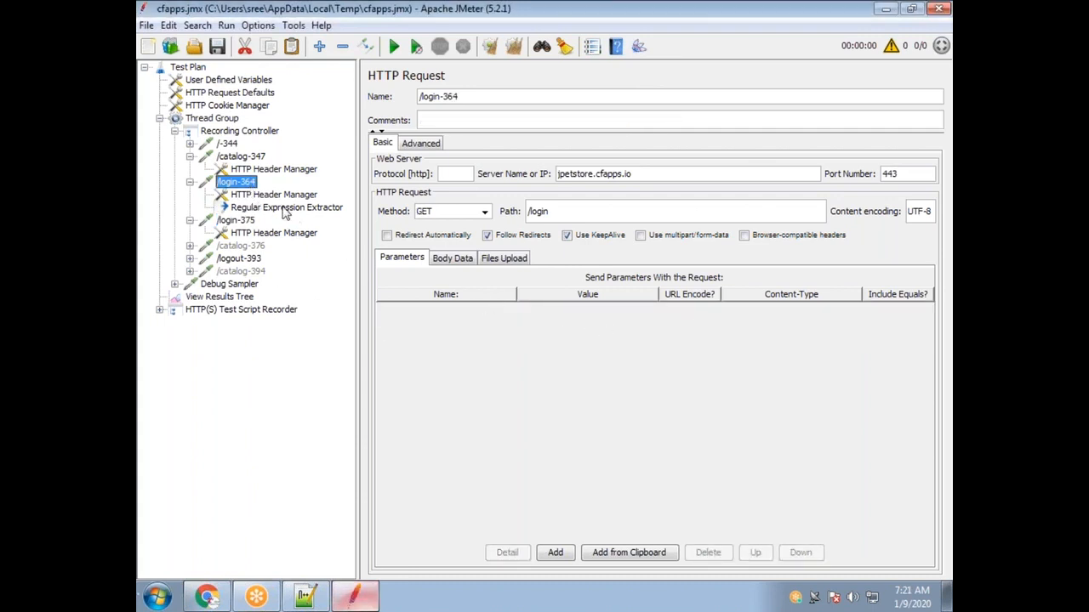
Restore the parentheses around .*? in the extractor's regular expression, making it (.*?).
left_click(284, 212)
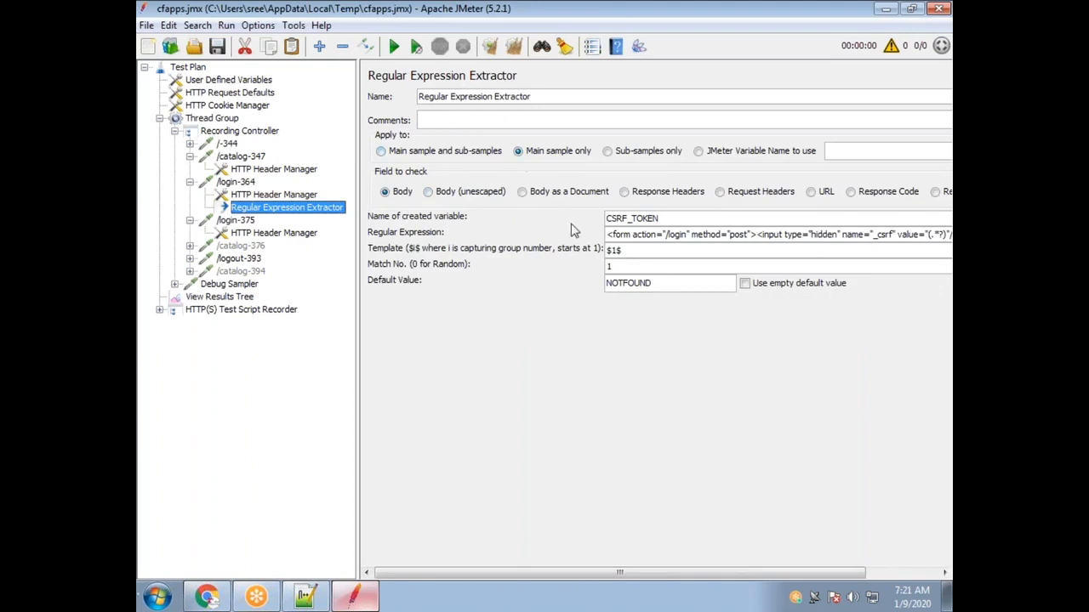
left_click_drag(608, 235, 950, 242)
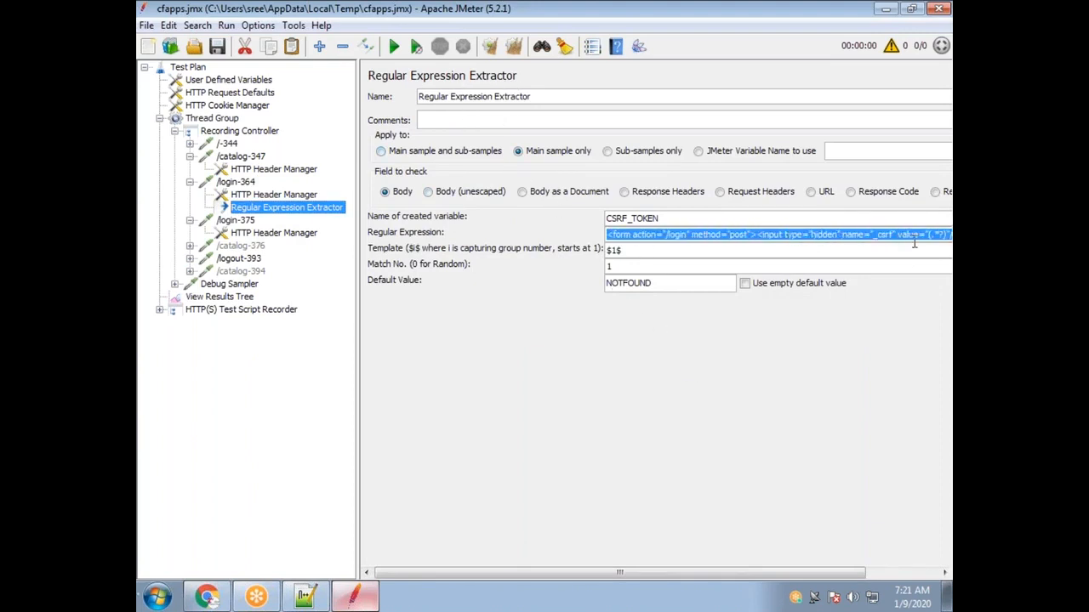
left_click(926, 235)
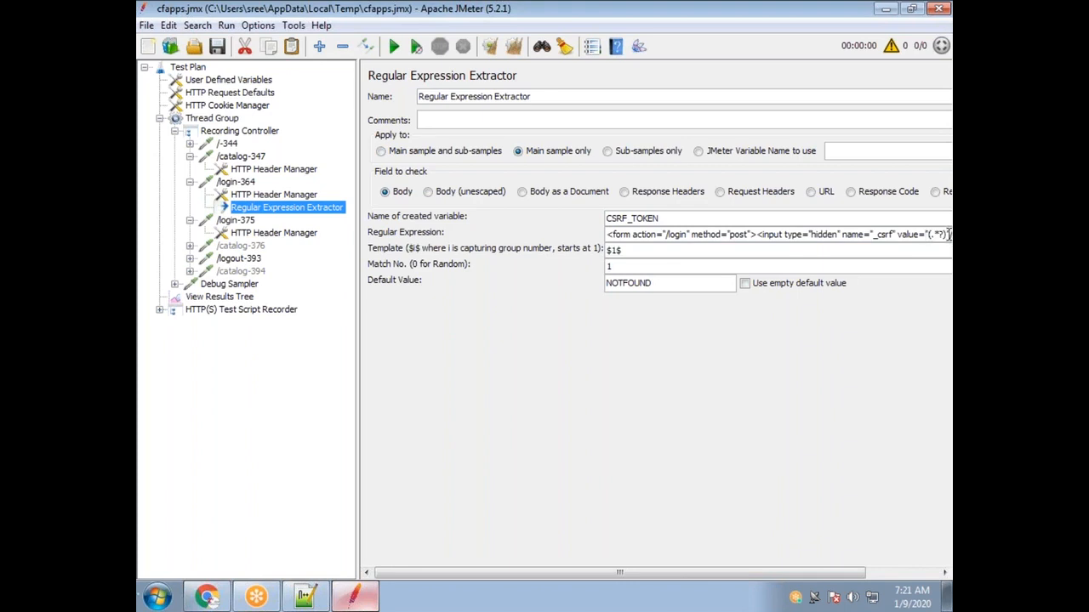
left_click_drag(947, 235, 934, 235)
left_click(931, 234)
left_click(944, 234)
left_click(931, 234)
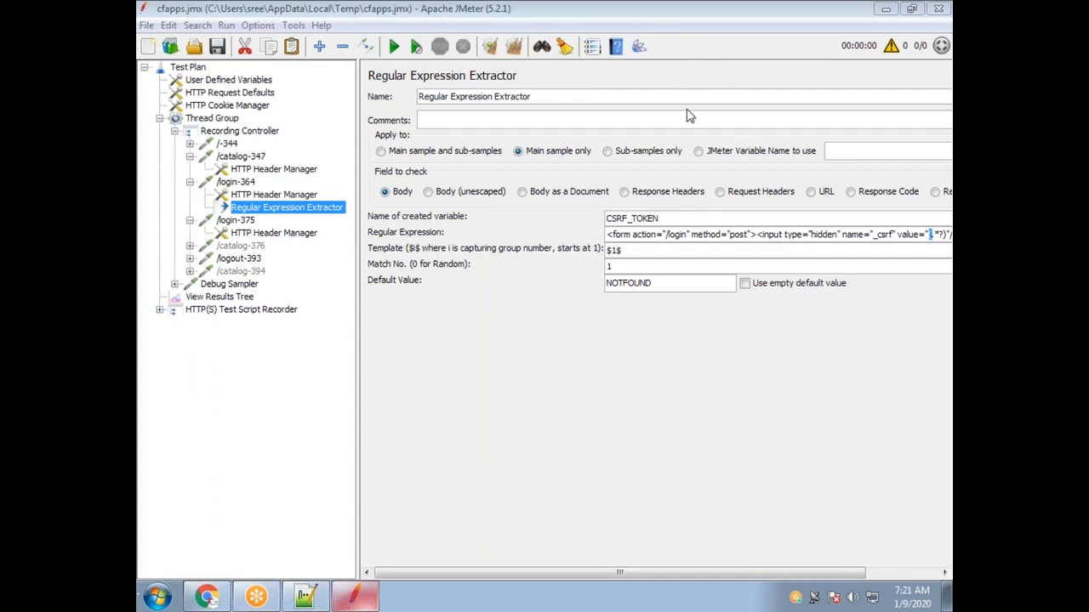
left_click(931, 235)
type("(")
left_click(942, 235)
type(")")
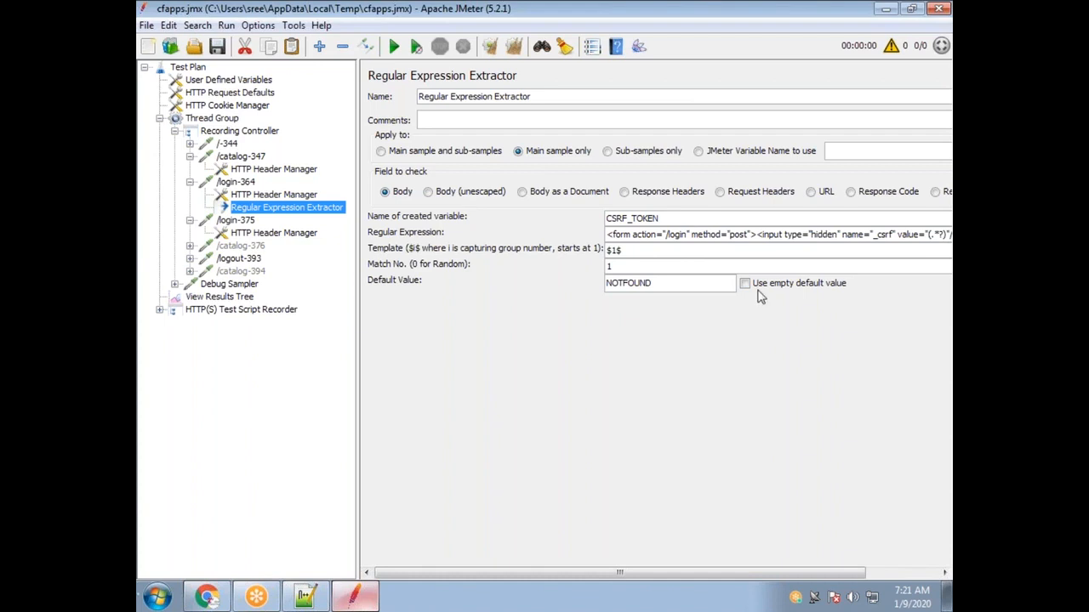
Copy the whole _csrf regular expression and return to the Notepad++ JCorrelate notes.
left_click_drag(932, 235, 951, 243)
triple_click(609, 235)
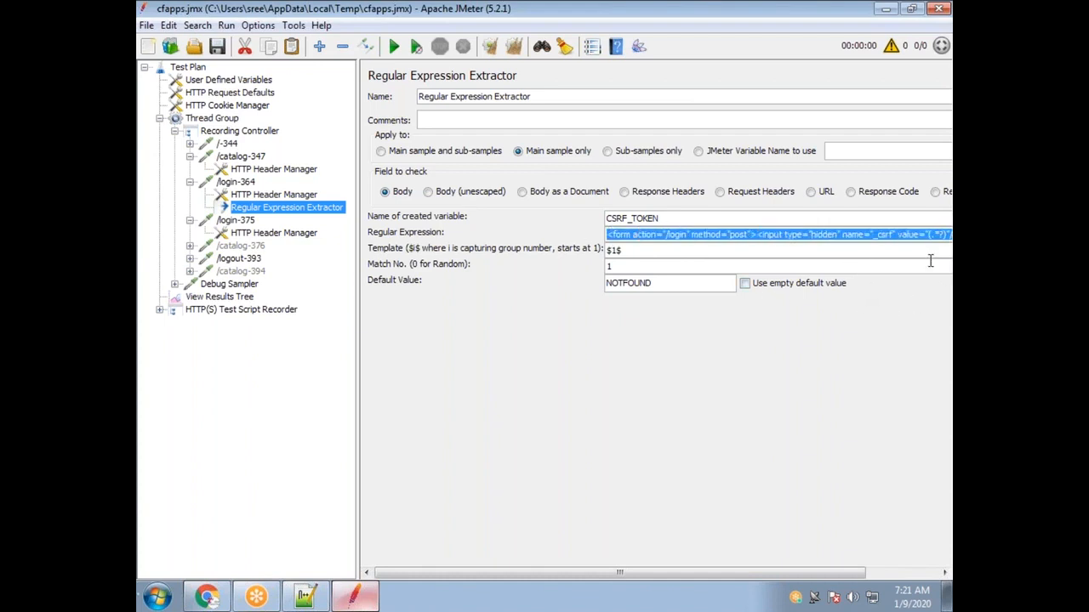
left_click(309, 601)
scroll(571, 411, "down", 1)
left_click(694, 312)
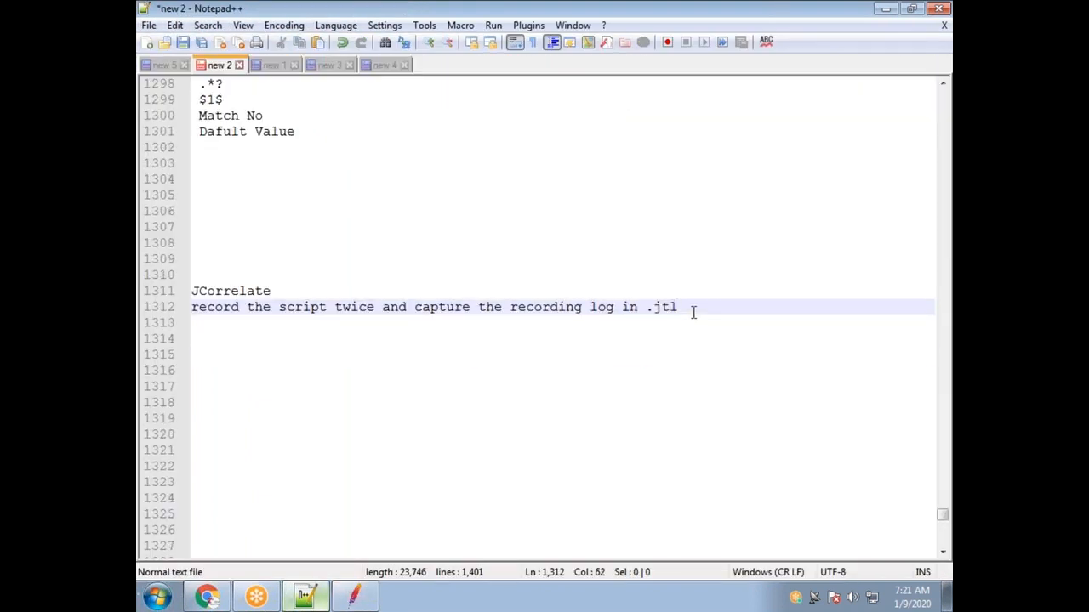
Paste the _csrf regex under JCorrelate, then paste lines 1280–1281 with the form line at line 1314.
key("Return")
key("Return")
key("Return")
type("<form action=\"/login\" method=\"post\"><input type=\"hidden\" name=\"_csrf\" value=\"(.*?)\"/")
scroll(352, 539, "up", 1)
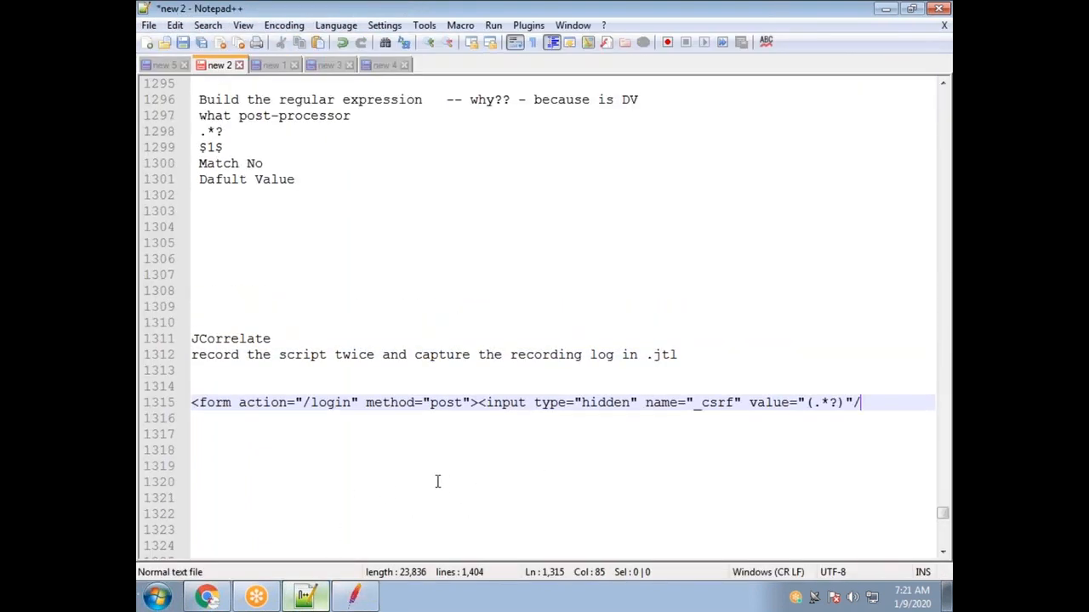
scroll(547, 396, "up", 10)
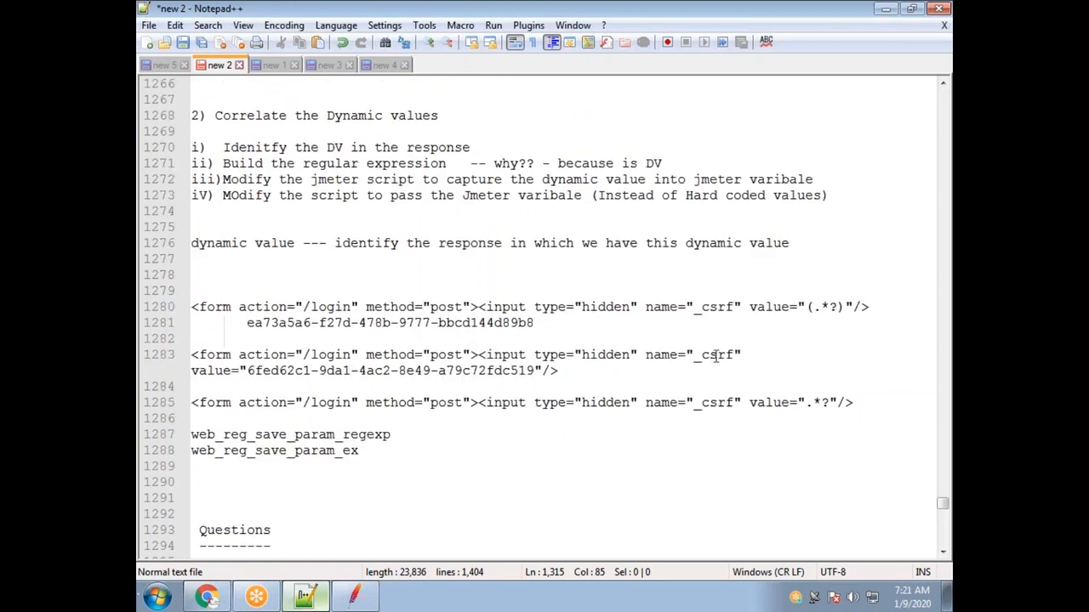
left_click_drag(534, 323, 179, 308)
key("ctrl+c")
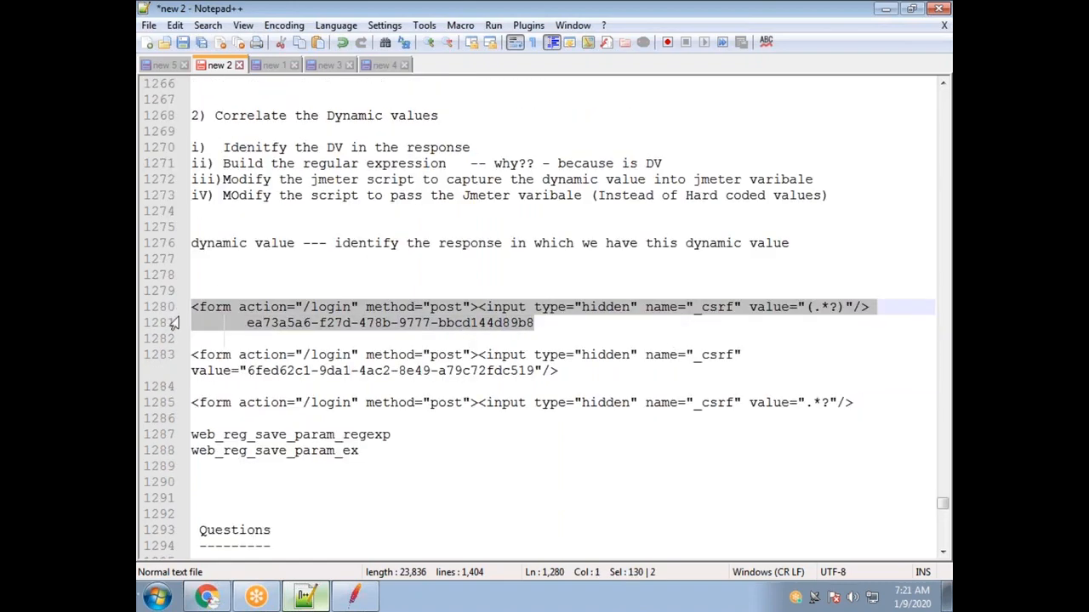
scroll(334, 368, "down", 12)
left_click(241, 292)
key("Return")
key("Return")
key("ctrl+v")
key("Return")
key("Return")
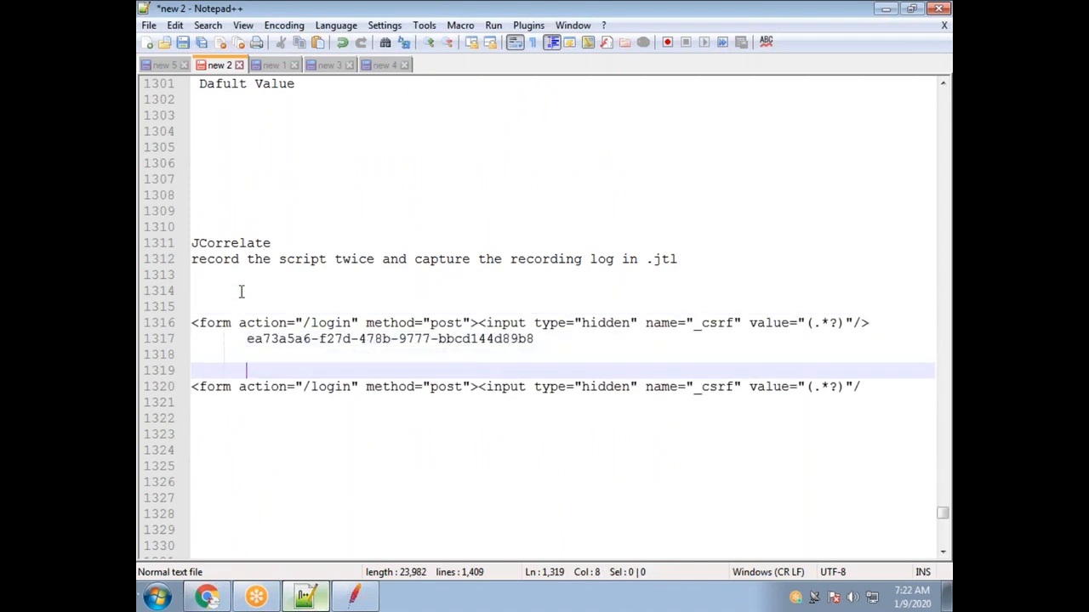
key("Return")
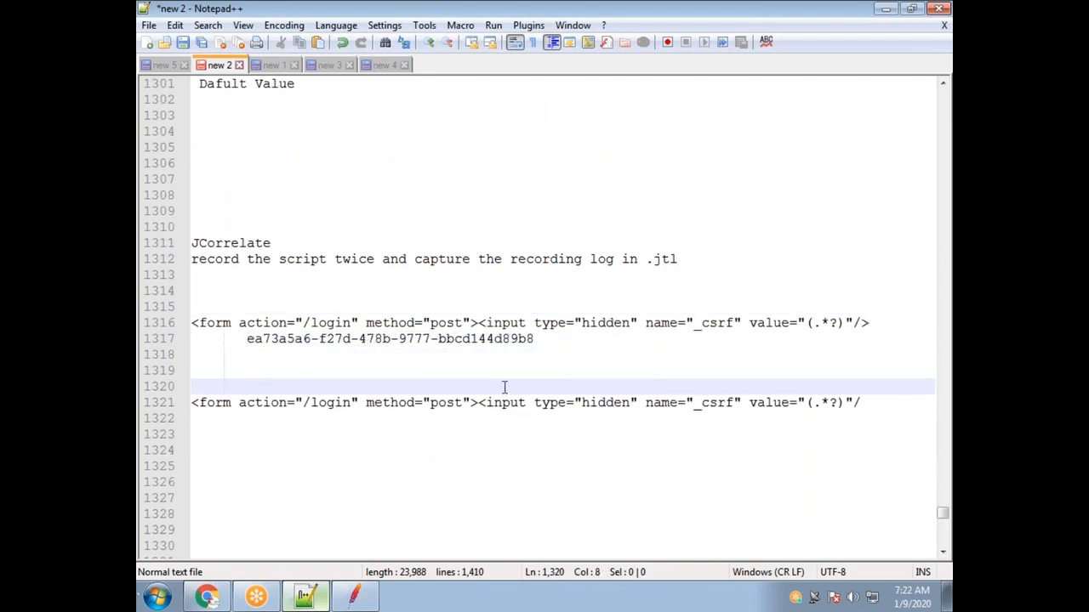
Select the sample GUID token on line 1317 to remove it.
scroll(633, 332, "up", 8)
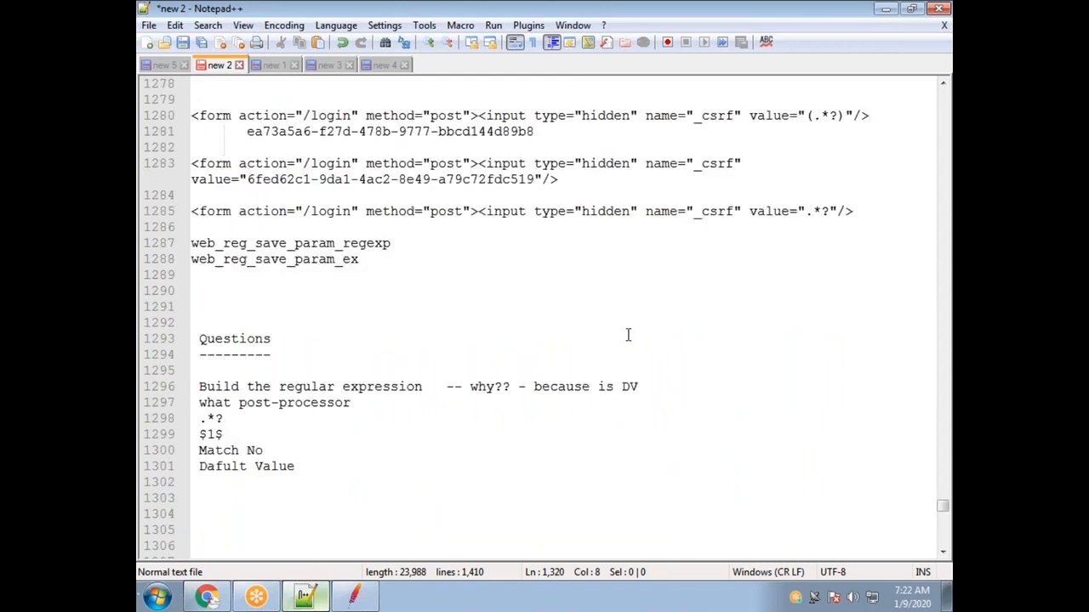
scroll(627, 335, "up", 5)
scroll(578, 363, "up", 1)
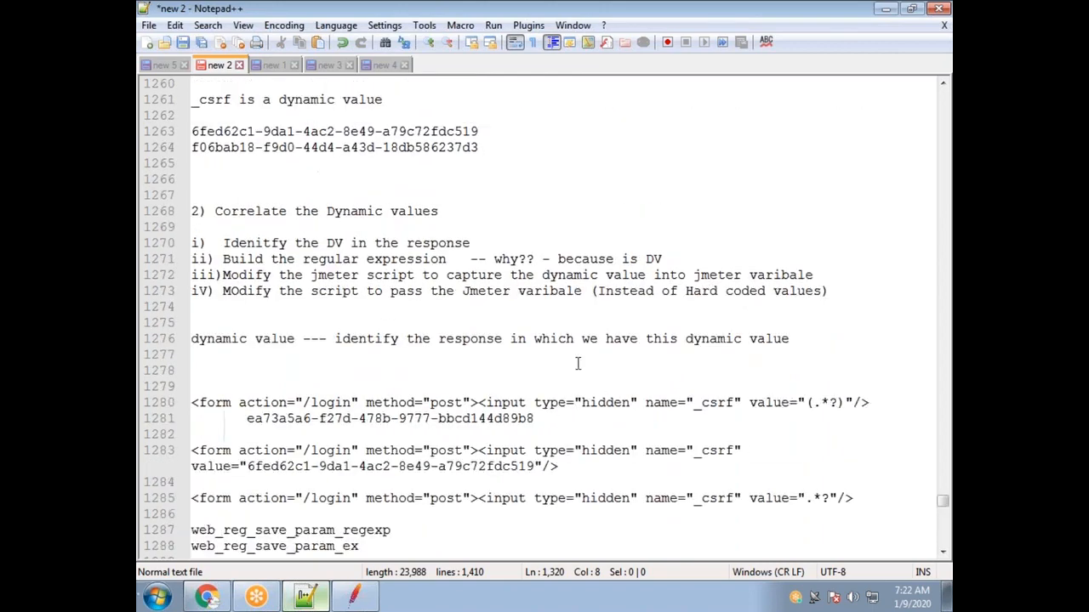
scroll(578, 363, "up", 12)
scroll(554, 364, "up", 4)
scroll(555, 366, "down", 20)
scroll(555, 375, "down", 10)
scroll(552, 374, "up", 3)
left_click(536, 148)
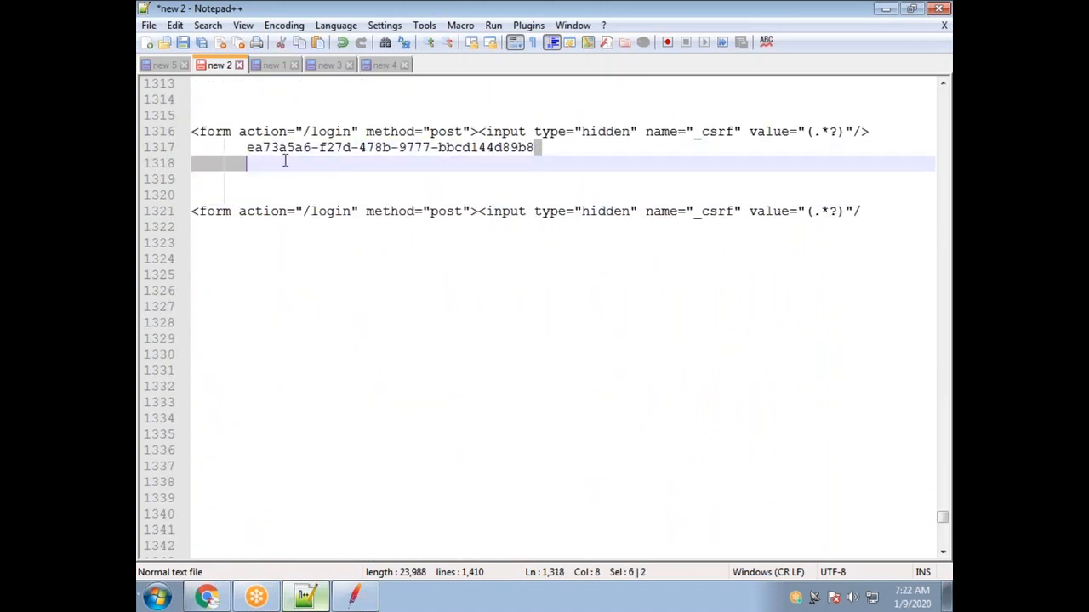
left_click(243, 147, "shift")
left_click(246, 147, "shift")
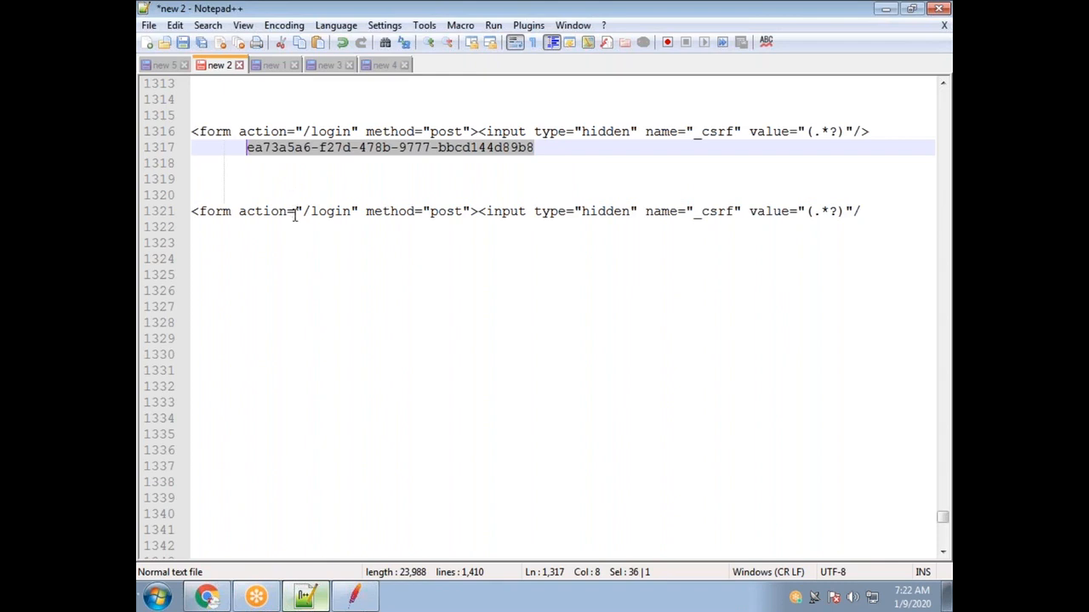
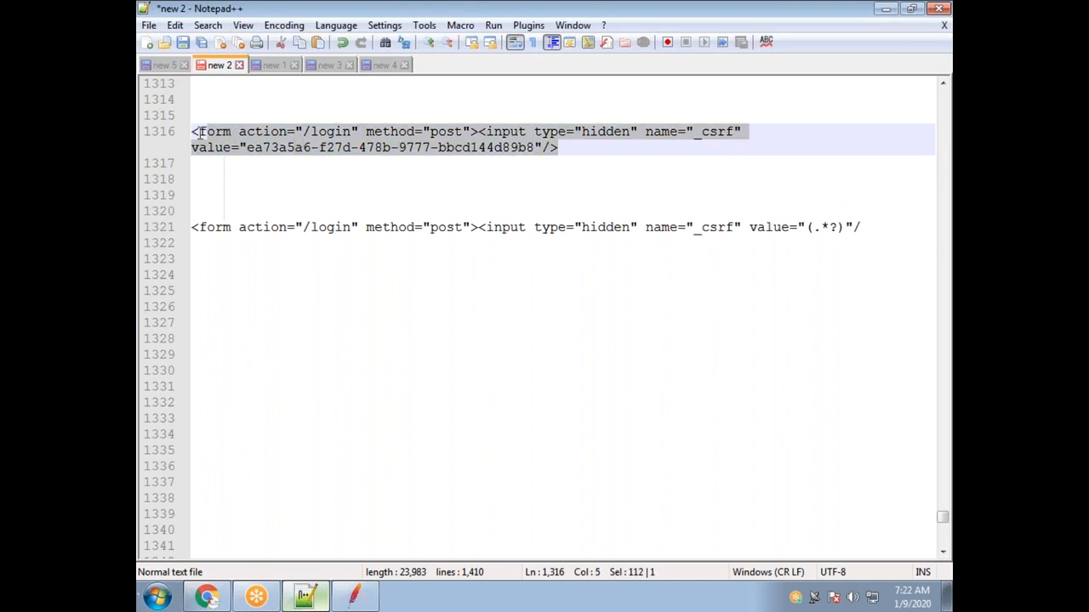
Highlight only the CSRF token between the quotes after value= on line 1316.
left_click(573, 170)
left_click_drag(194, 132, 247, 147)
left_click(574, 170)
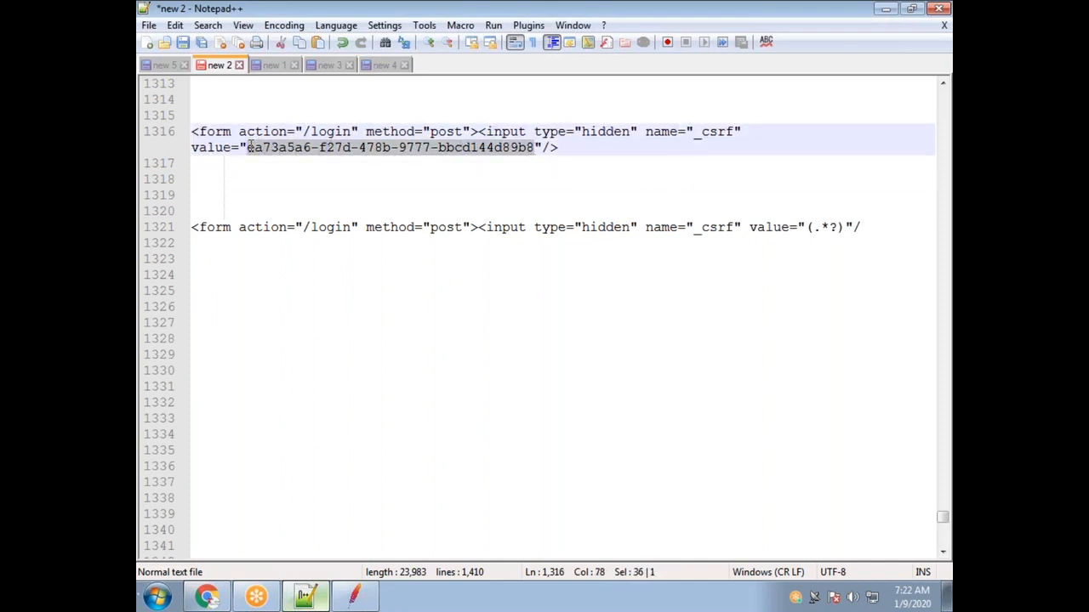
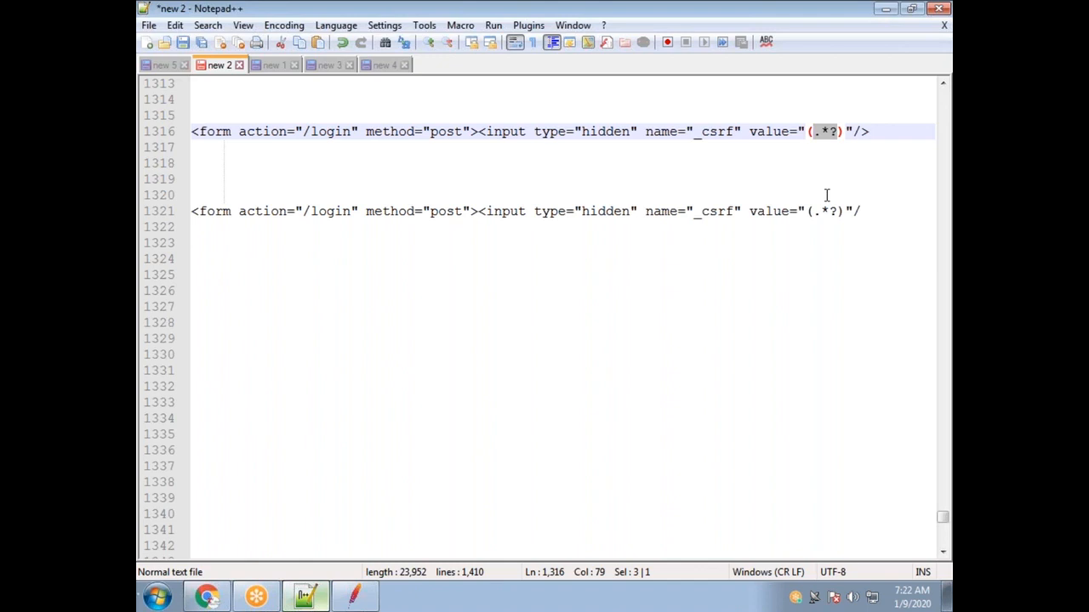
left_click(819, 133)
left_click_drag(814, 132, 807, 132)
left_click(841, 131)
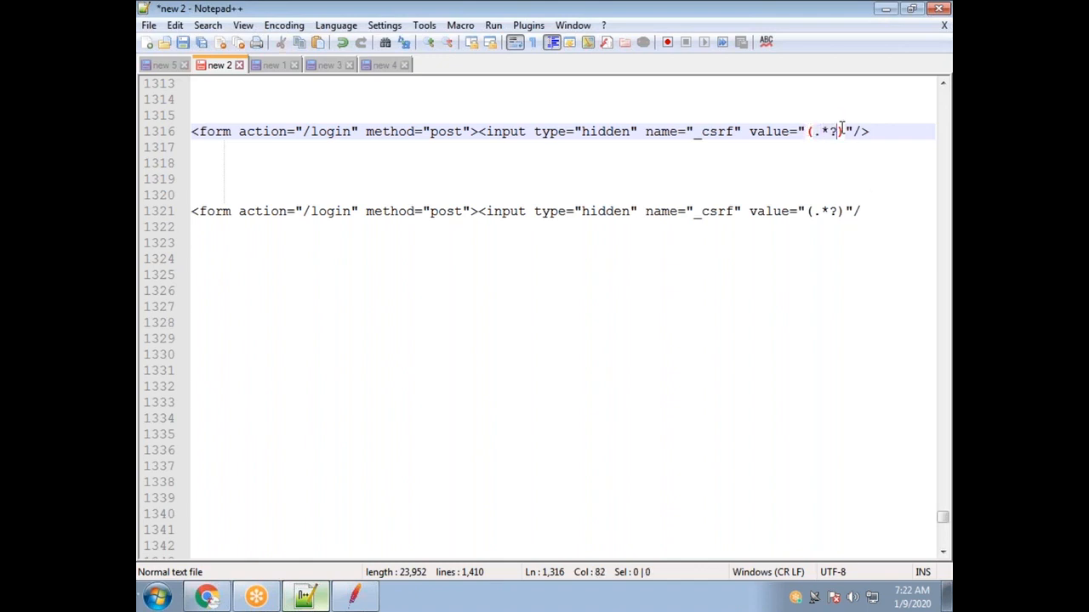
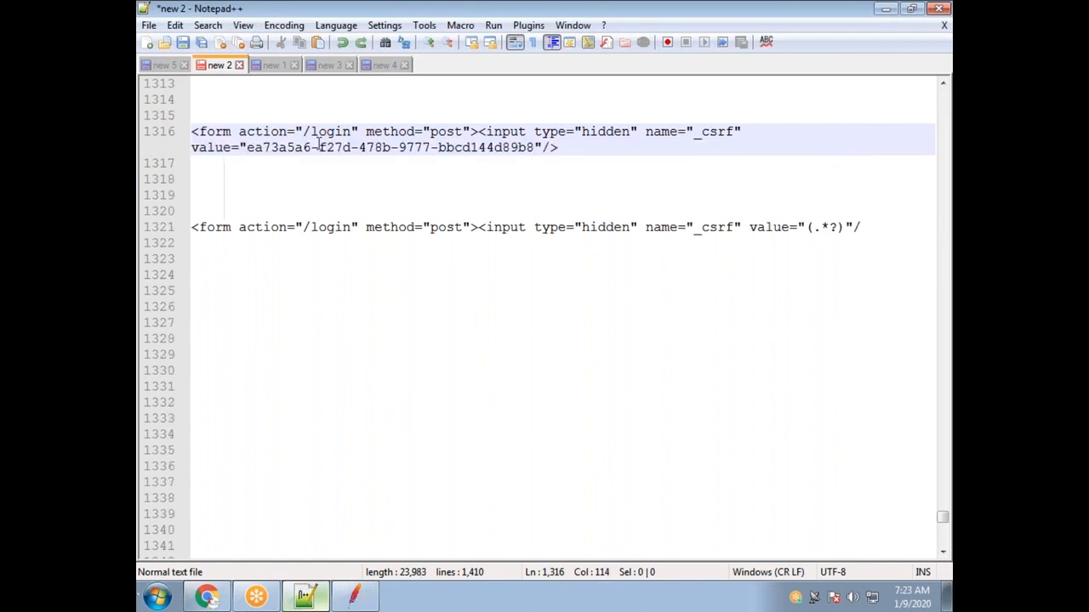
Select the literal _csrf token value inside value="…" on line 1316.
left_click_drag(246, 149, 534, 151)
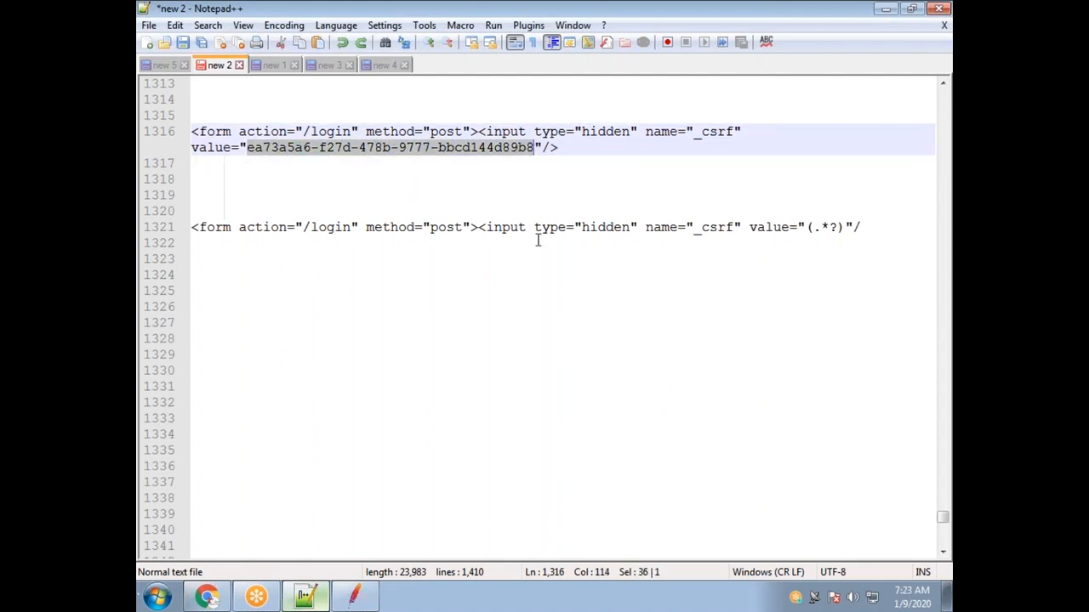
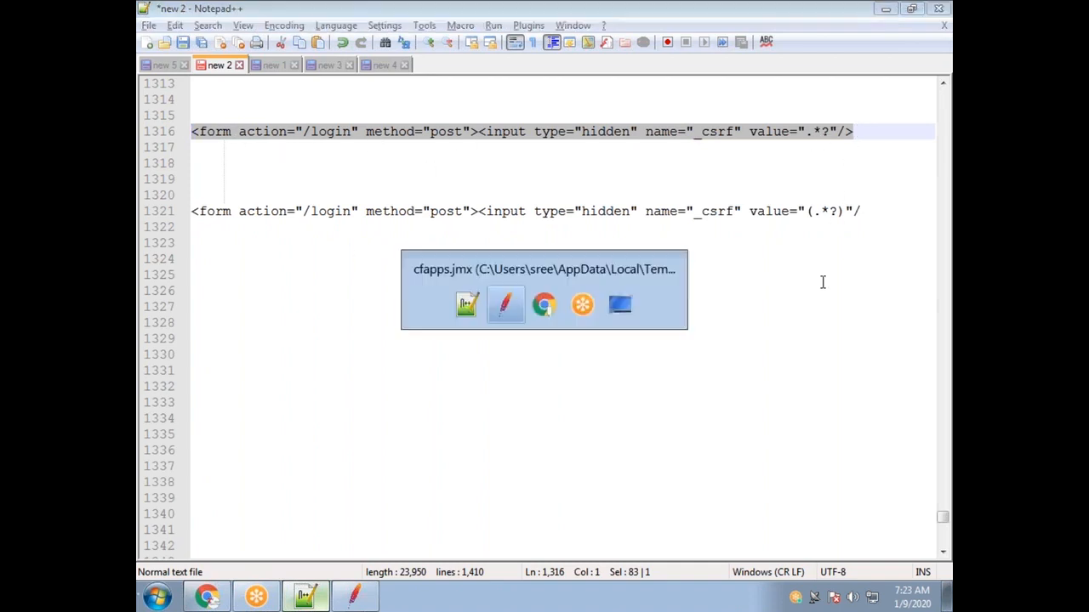
Deselect the highlighted text in the extractor's regular expression.
left_click(731, 267)
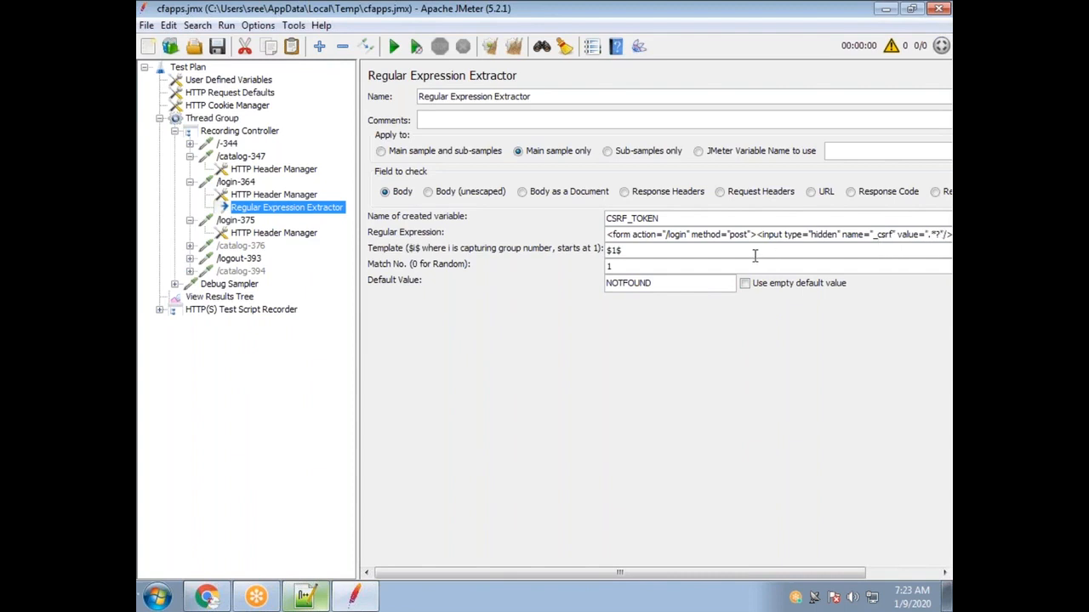
Add the note 'grouping' on an empty line of the Notepad++ regex notes.
key("alt+Tab")
scroll(320, 162, "up", 3)
left_click(299, 248)
type("grouping")
key("alt+Tab")
Make .*? a (.*?) capture group in the extractor's regular expression, alongside method.
double_click(687, 217)
left_click_drag(693, 218, 622, 211)
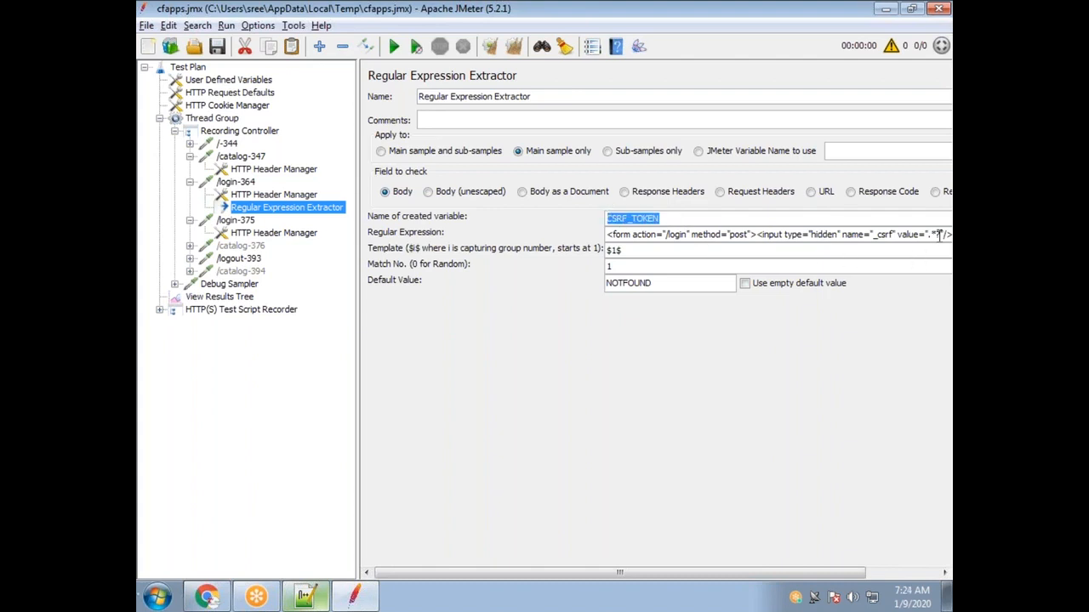
left_click_drag(941, 235, 930, 236)
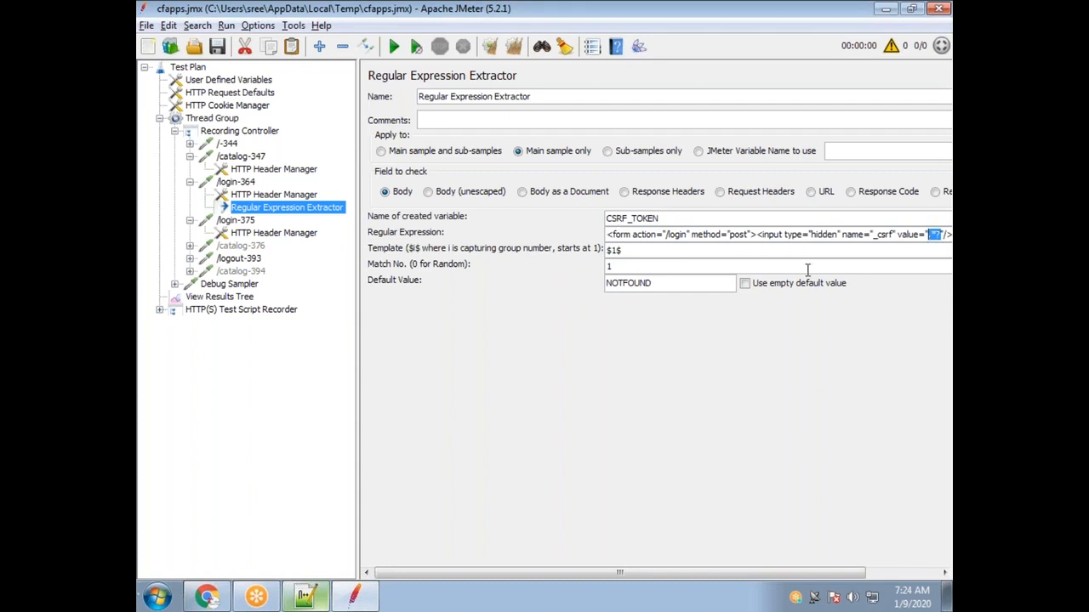
left_click(932, 234)
type("(")
type("(.*?")
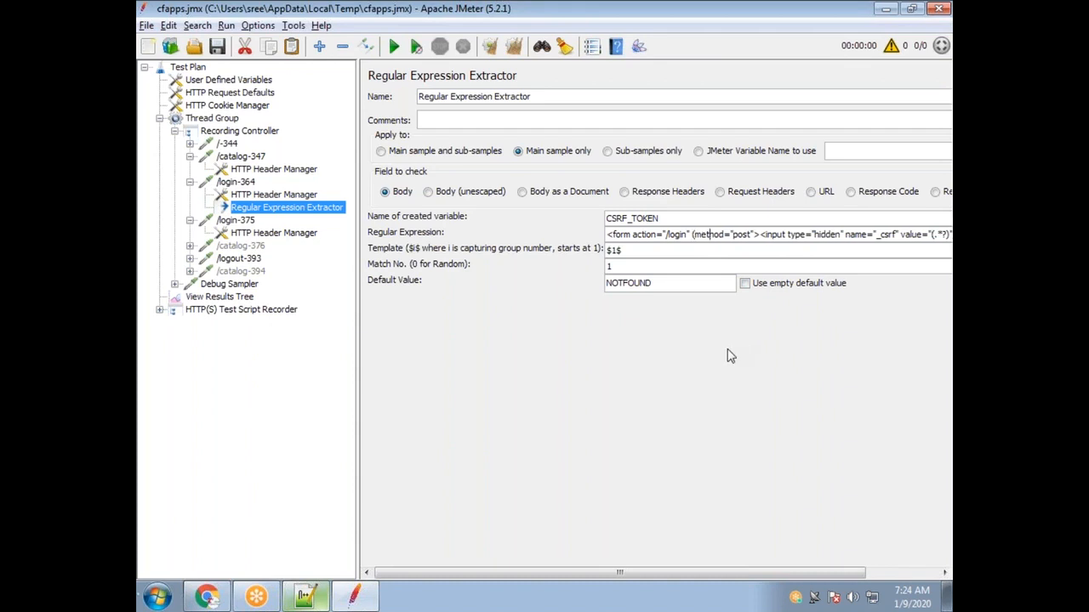
type(")")
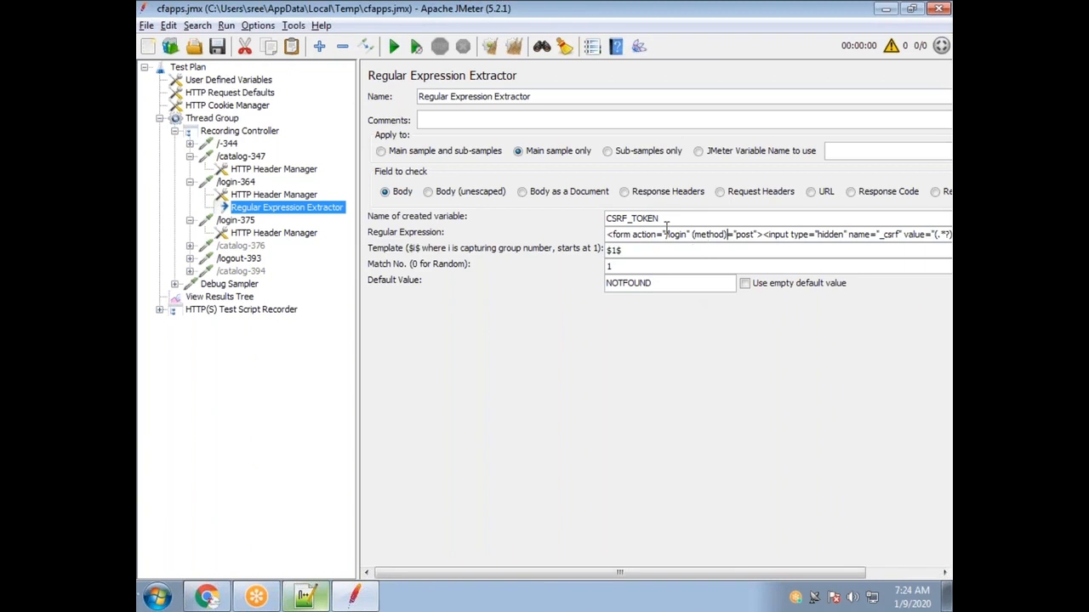
double_click(707, 237)
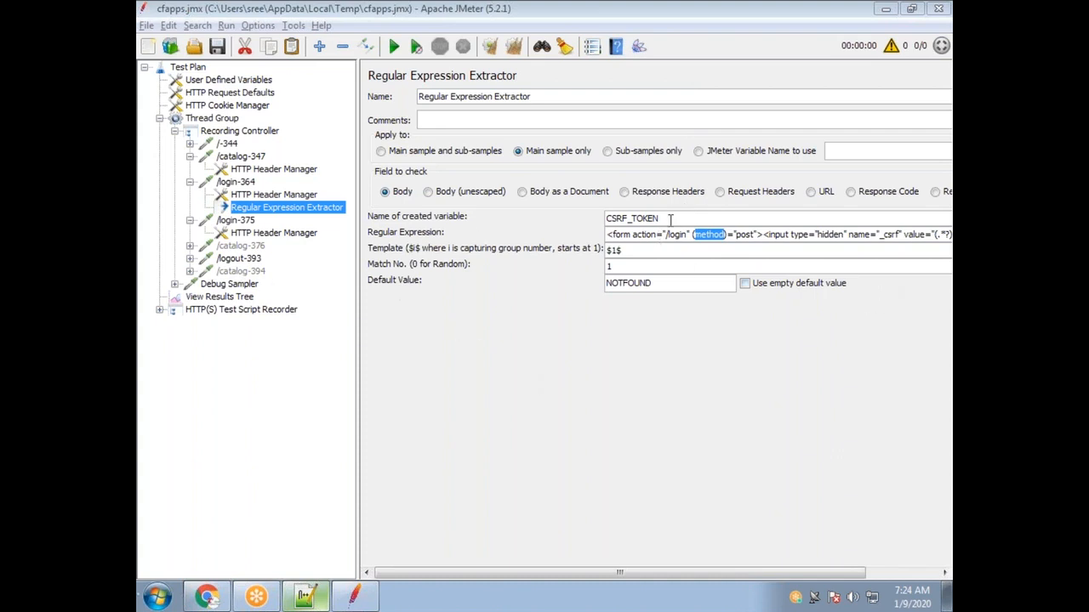
left_click_drag(671, 222, 592, 212)
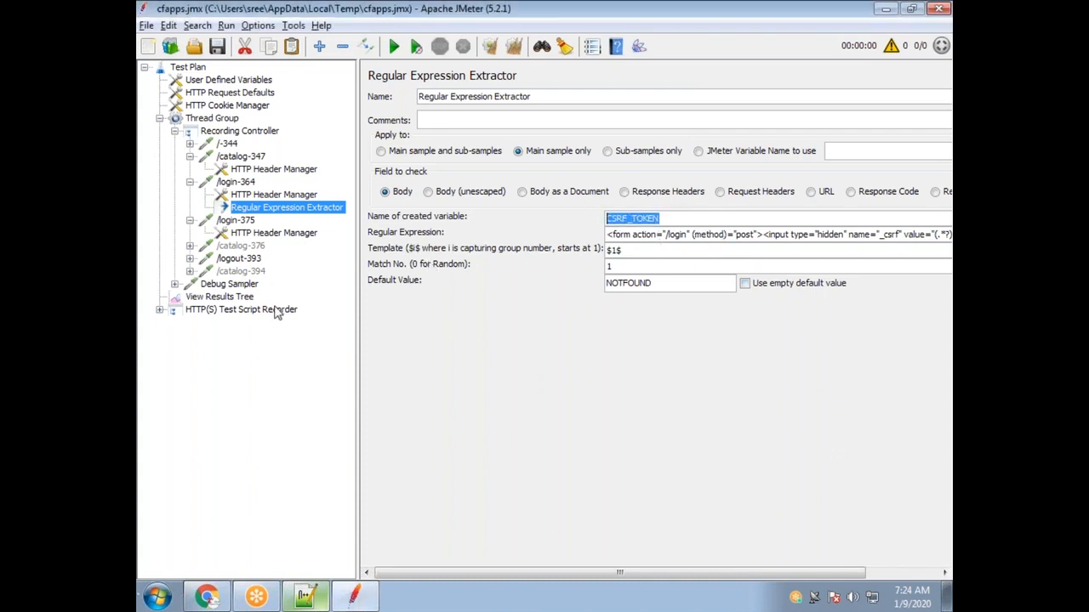
Run the test from the Debug Sampler's View Results Tree, overwriting the existing results file.
left_click(214, 286)
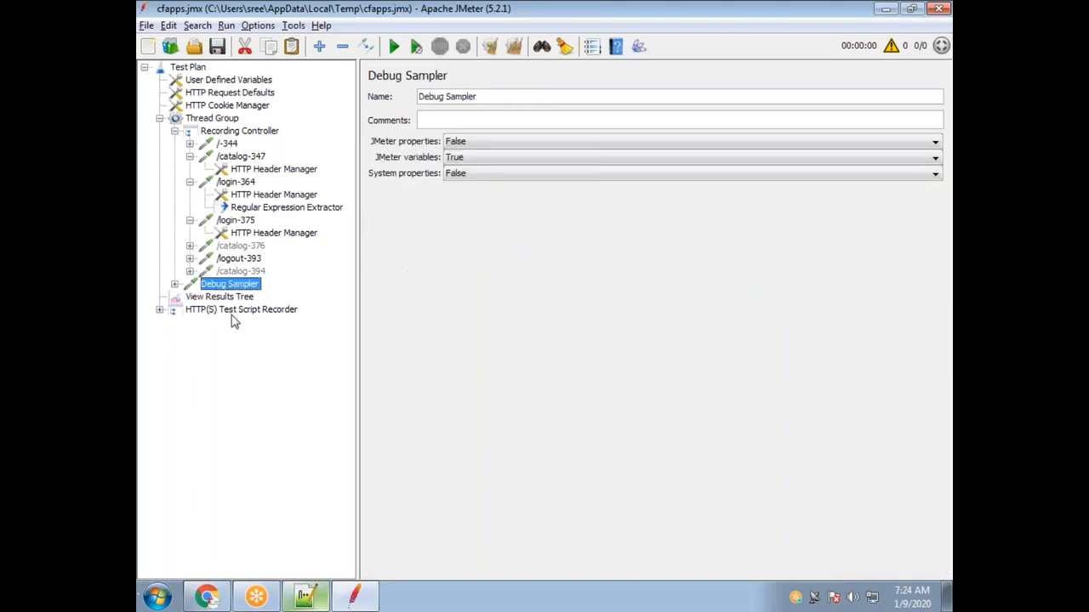
left_click(175, 284)
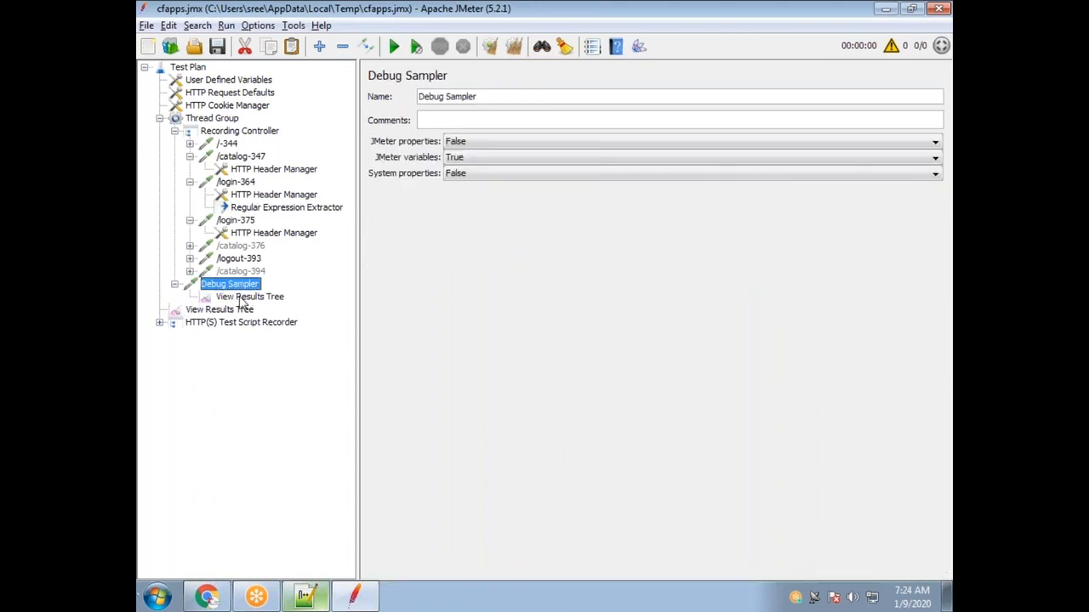
left_click(241, 297)
left_click(394, 46)
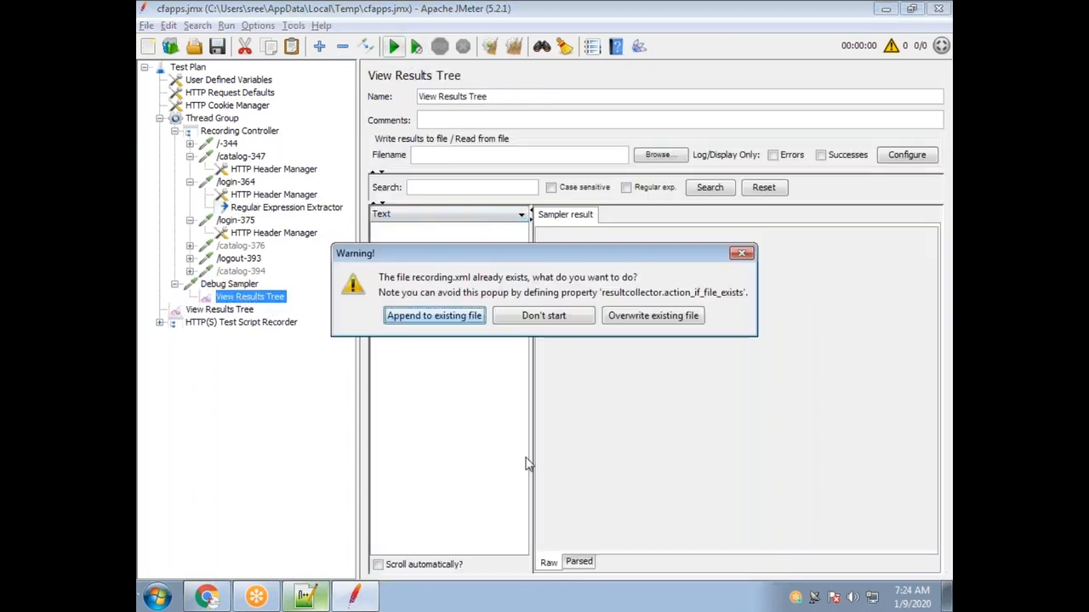
left_click(611, 317)
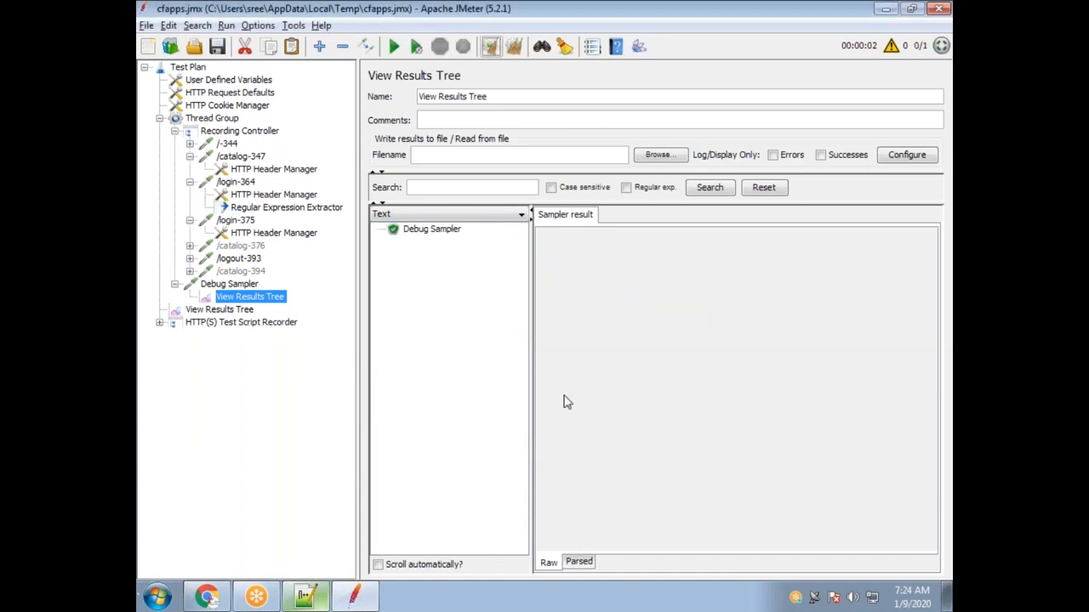
Check the Debug Sampler response data showing CSRF_TOKEN=NOTFOUND, then reopen the extractor.
left_click(449, 230)
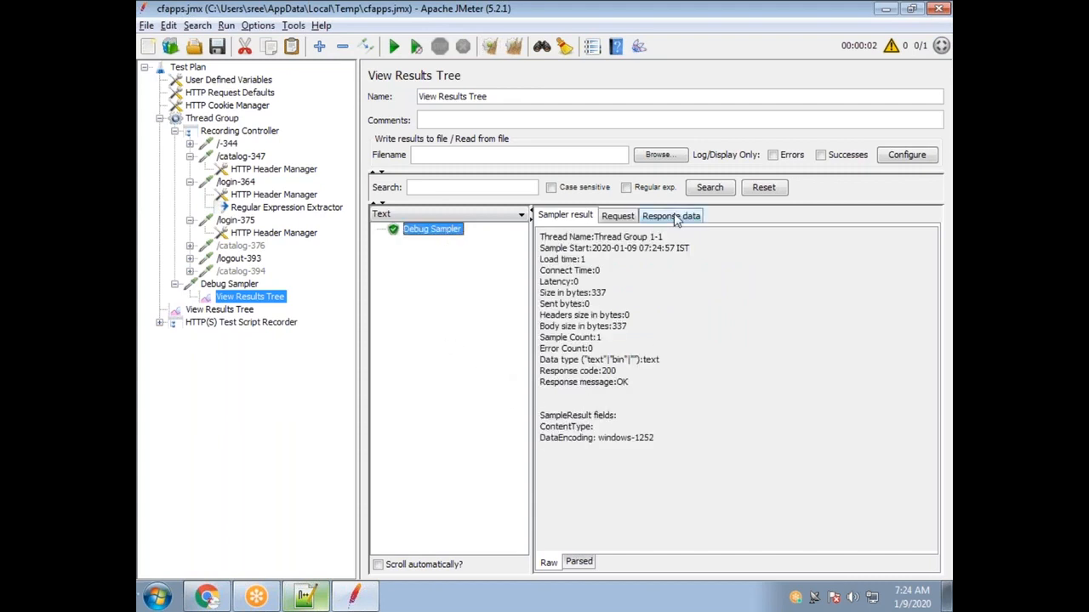
left_click(675, 217)
left_click_drag(594, 289, 541, 293)
left_click_drag(657, 285, 598, 290)
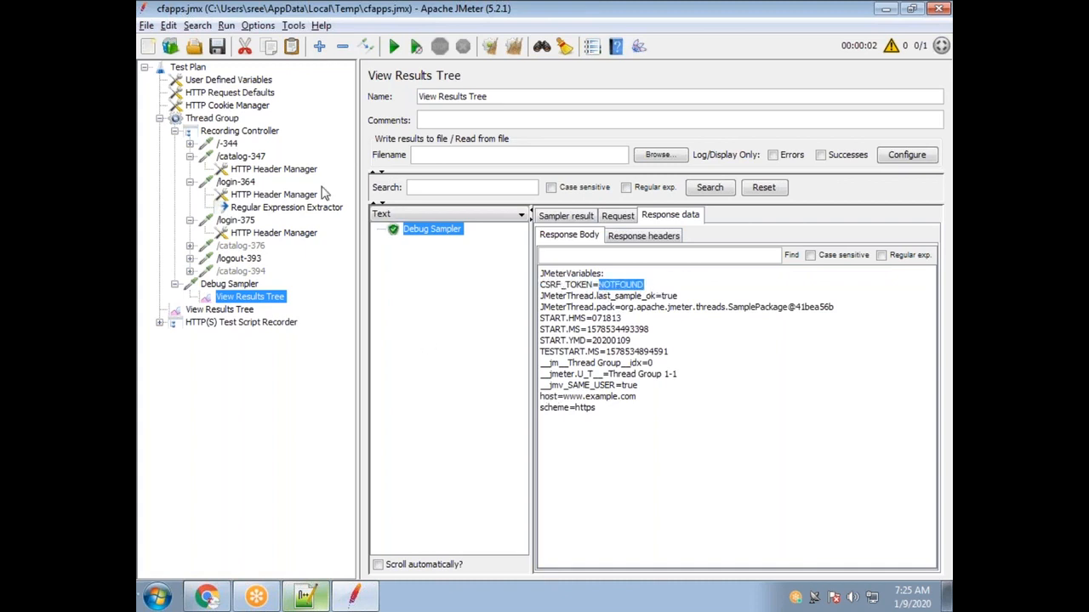
left_click(267, 210)
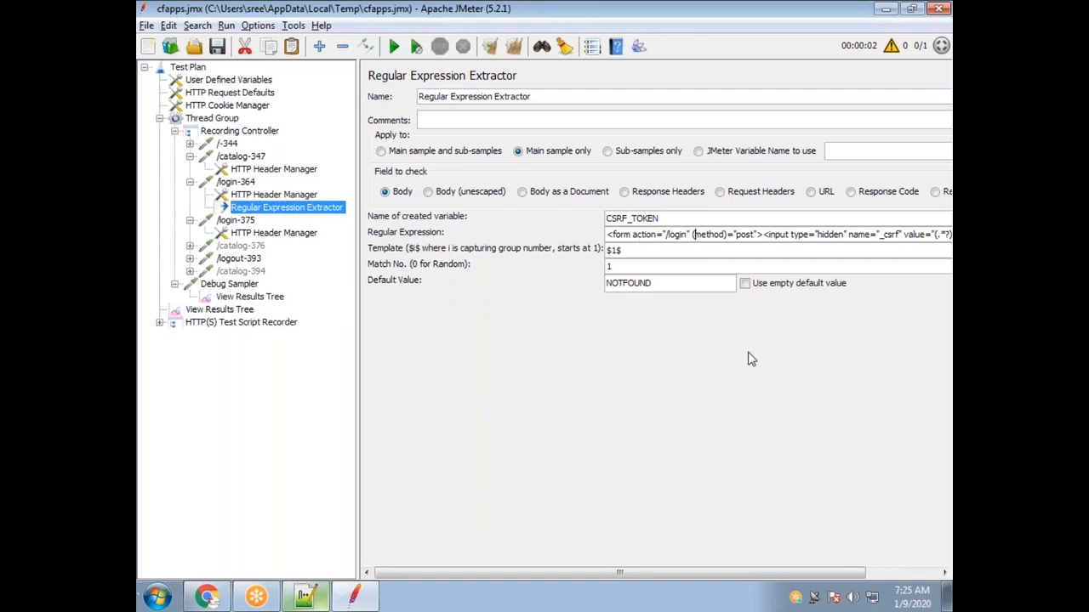
Remove the parentheses around method in the regular expression.
key("Delete")
left_click(726, 235)
key("BackSpace")
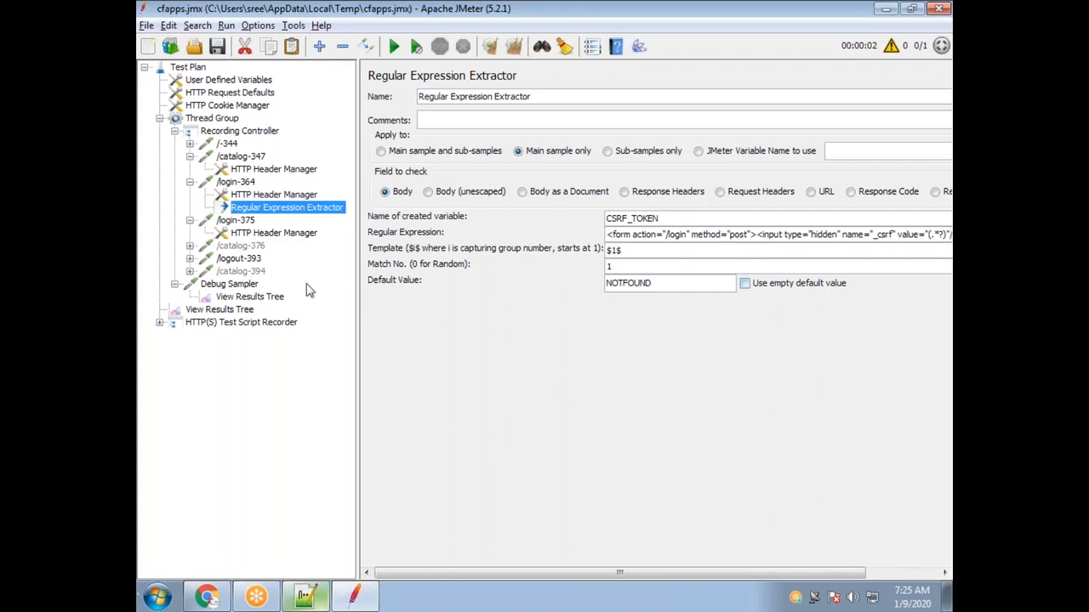
Search the /login-364 response data for the pasted _csrf pattern, trimmed after value=".
left_click(235, 313)
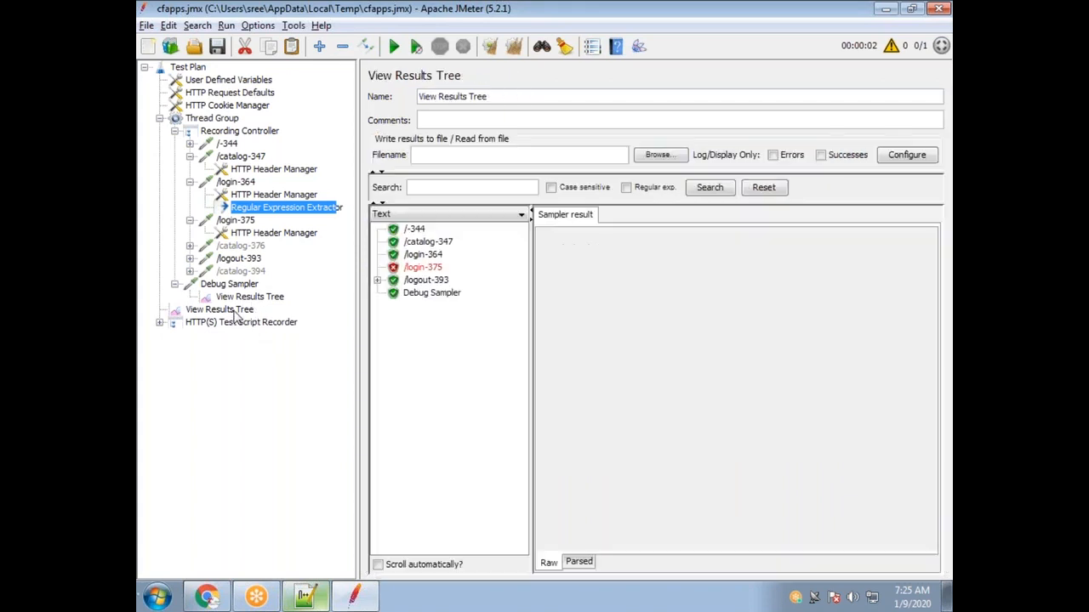
left_click(425, 268)
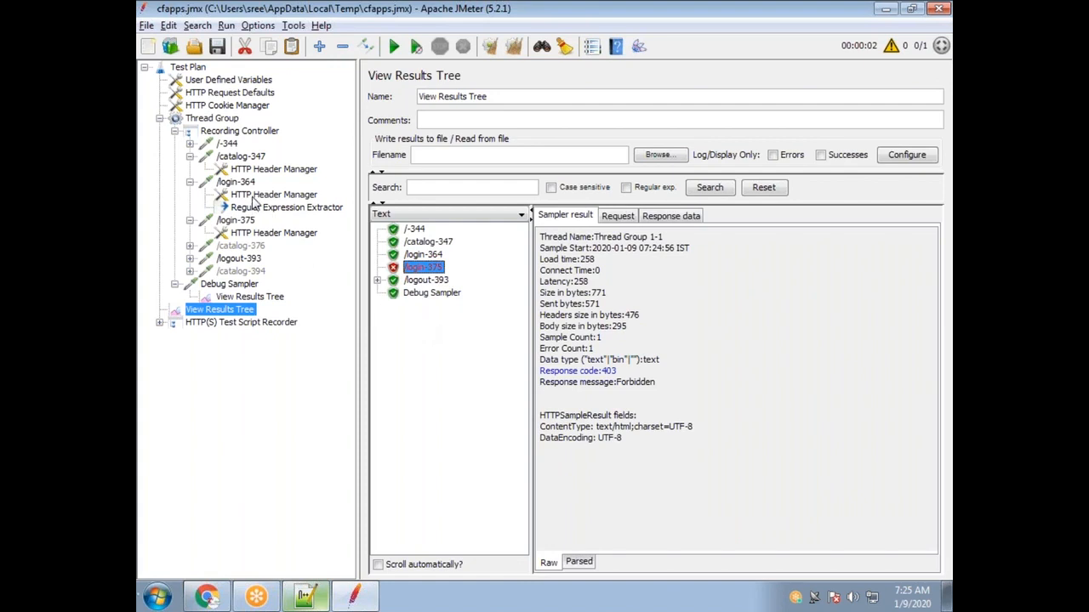
left_click(423, 254)
left_click(686, 218)
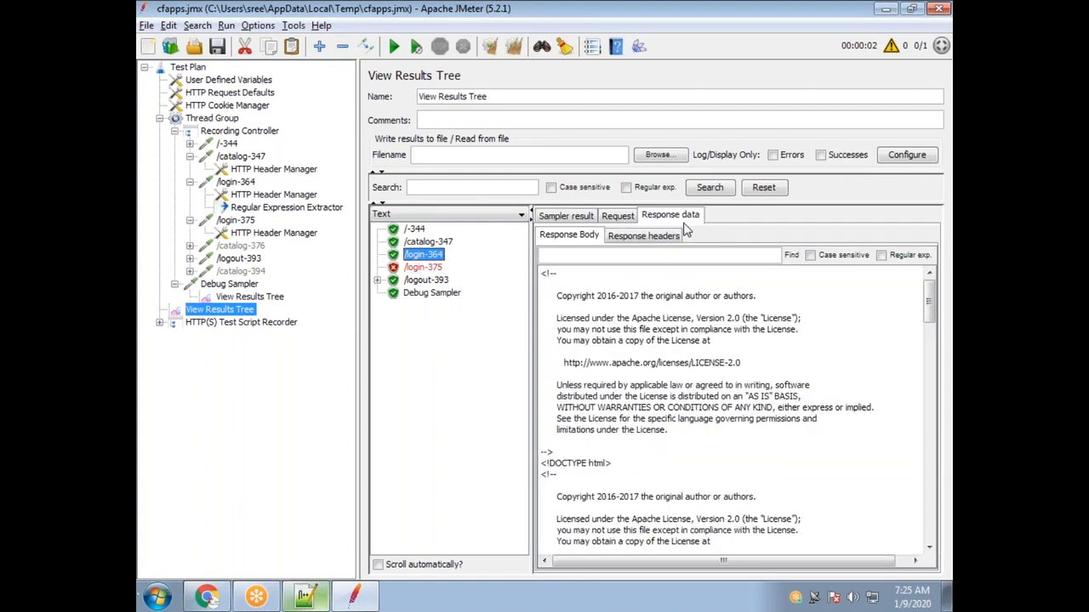
left_click(627, 254)
key("ctrl+v")
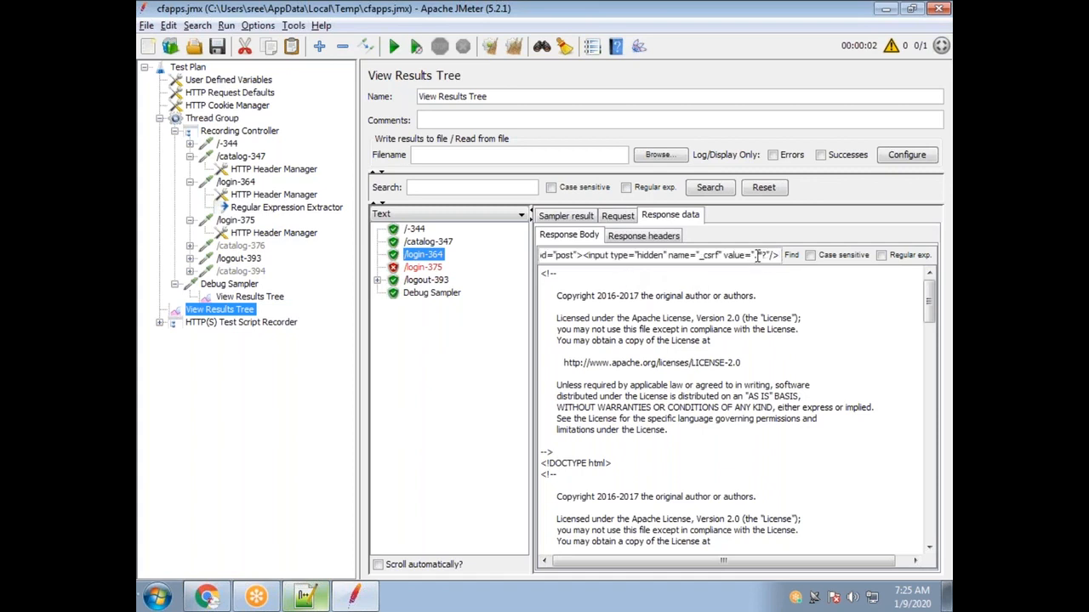
left_click_drag(754, 256, 785, 265)
key("BackSpace")
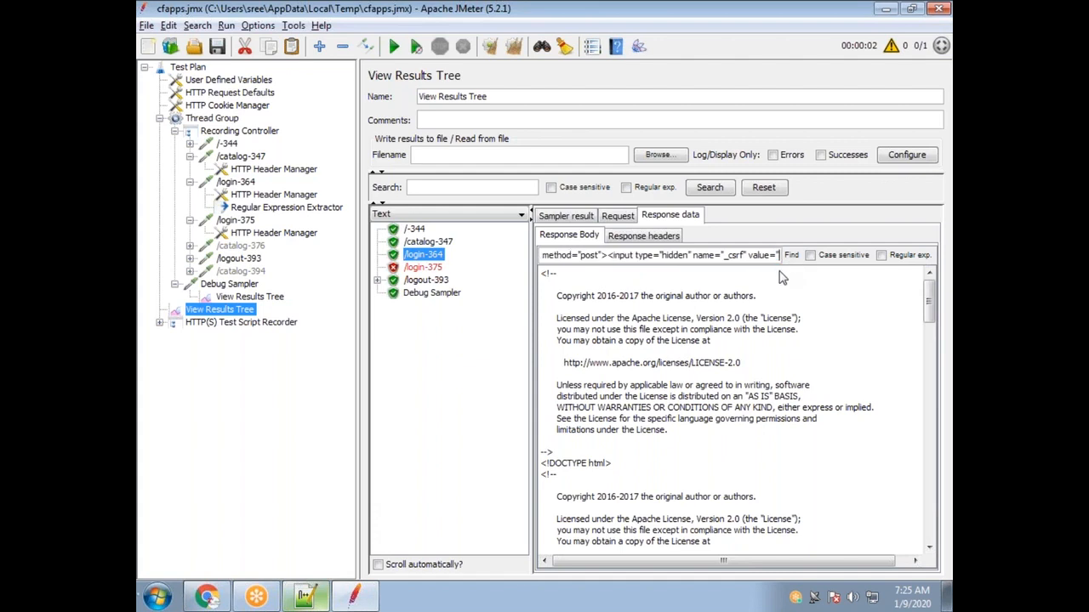
key("Return")
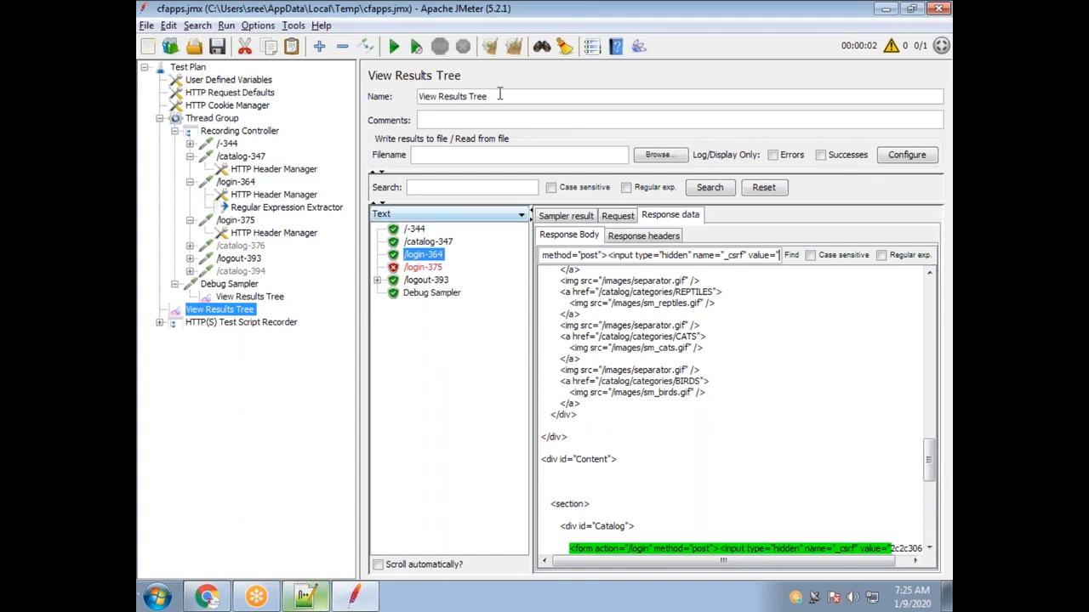
Clear all results, rerun appending to the file, and confirm the Debug Sampler still shows CSRF_TOKEN=NOTFOUND.
left_click(513, 47)
left_click(394, 47)
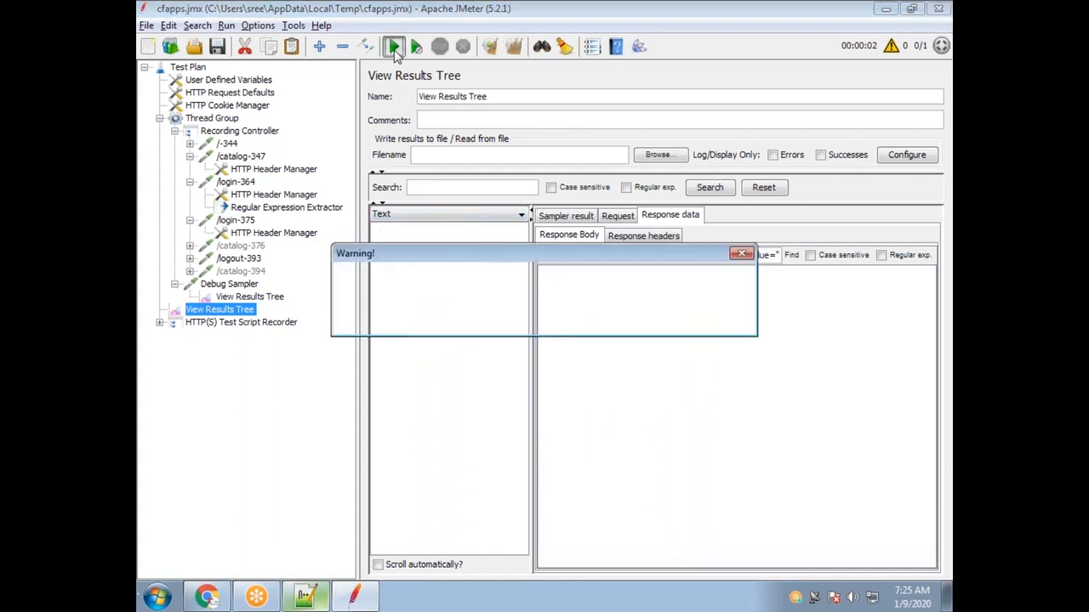
left_click(464, 320)
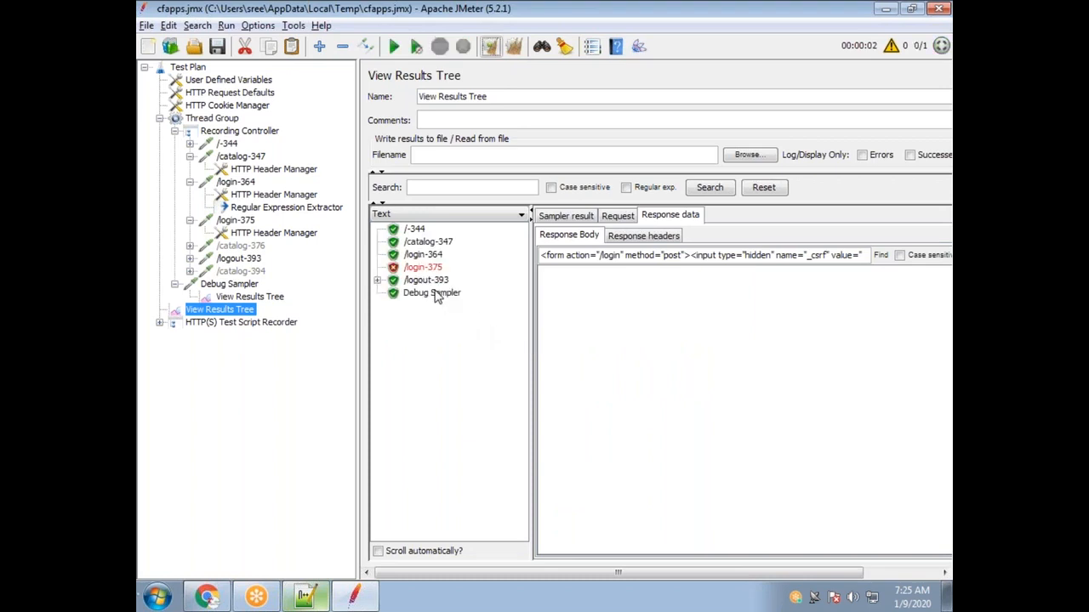
left_click(431, 295)
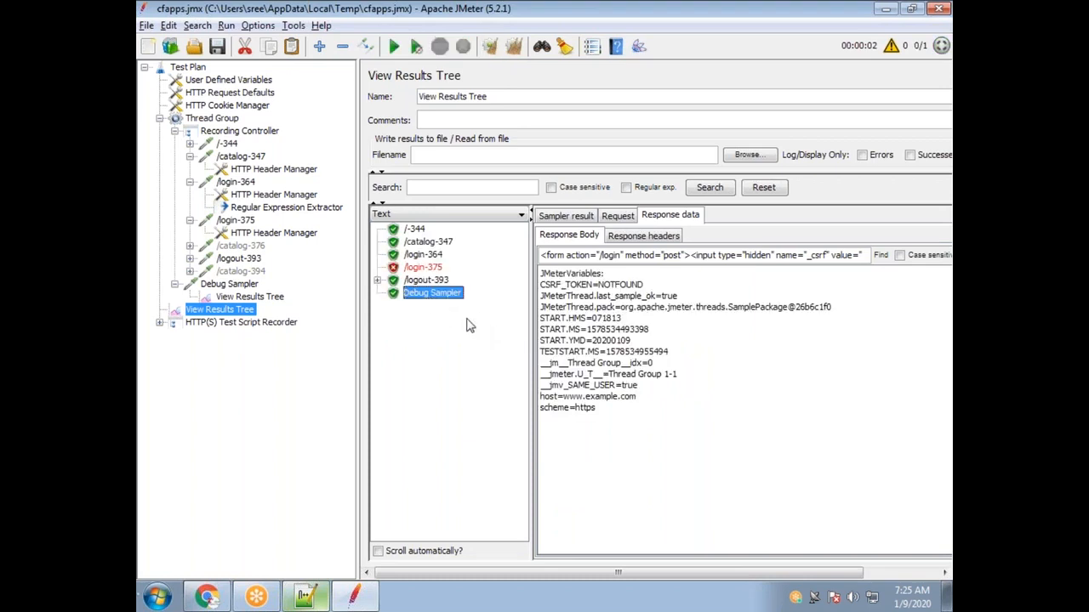
left_click(672, 241)
left_click(589, 240)
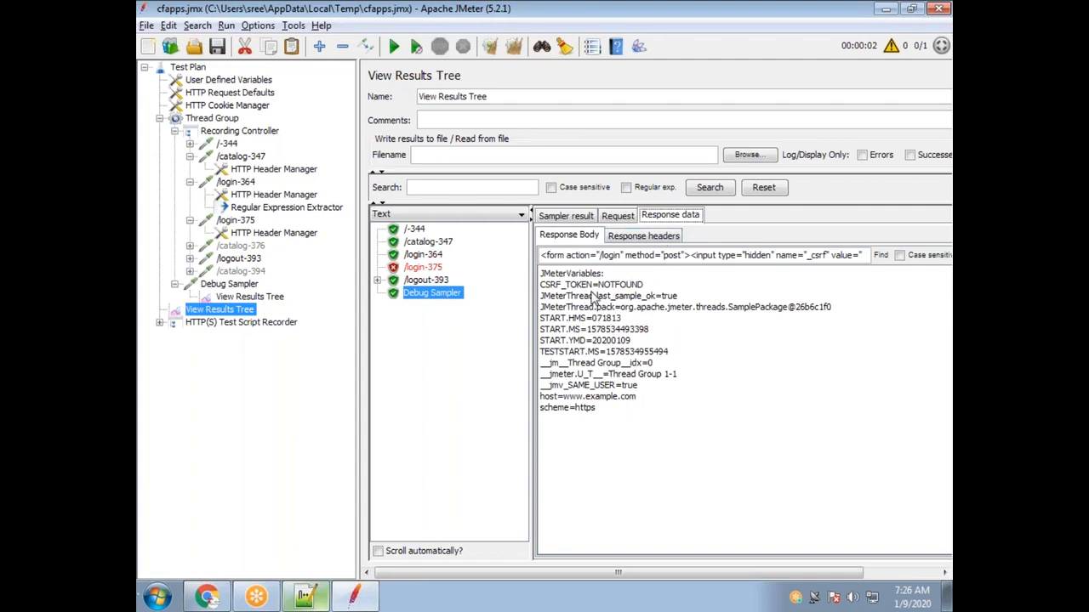
left_click_drag(645, 286, 600, 289)
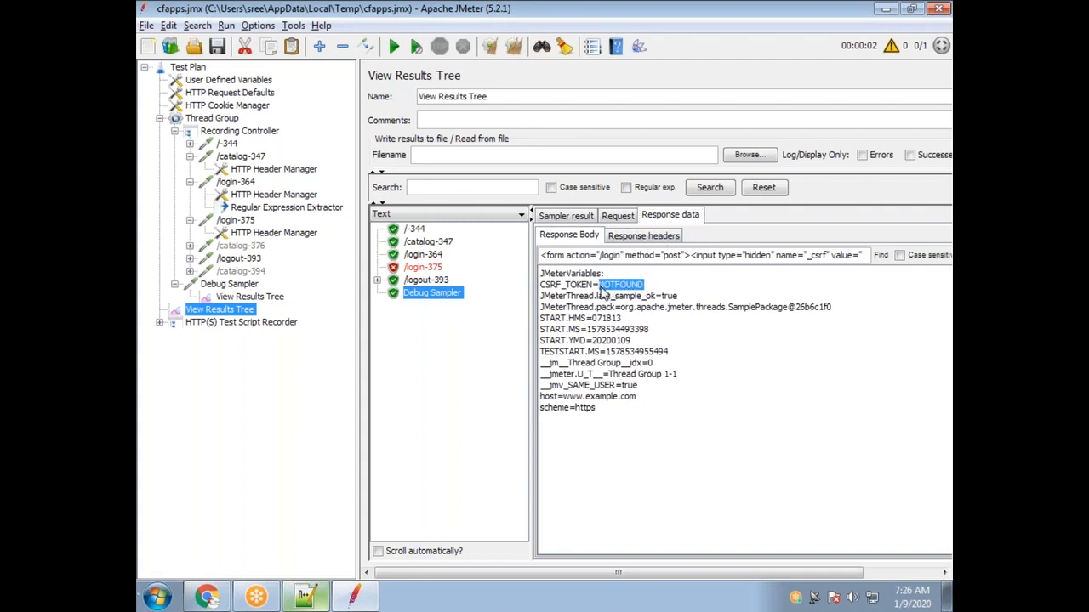
left_click(276, 209)
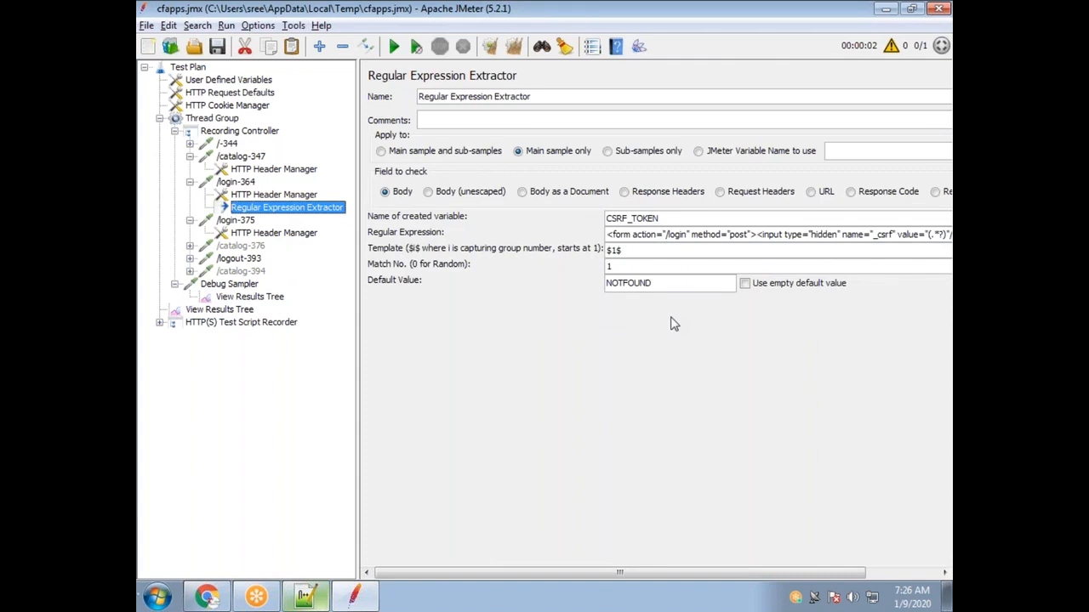
Review the CSRF_TOKEN variable name and the whole regular expression in the extractor.
left_click_drag(660, 218, 586, 216)
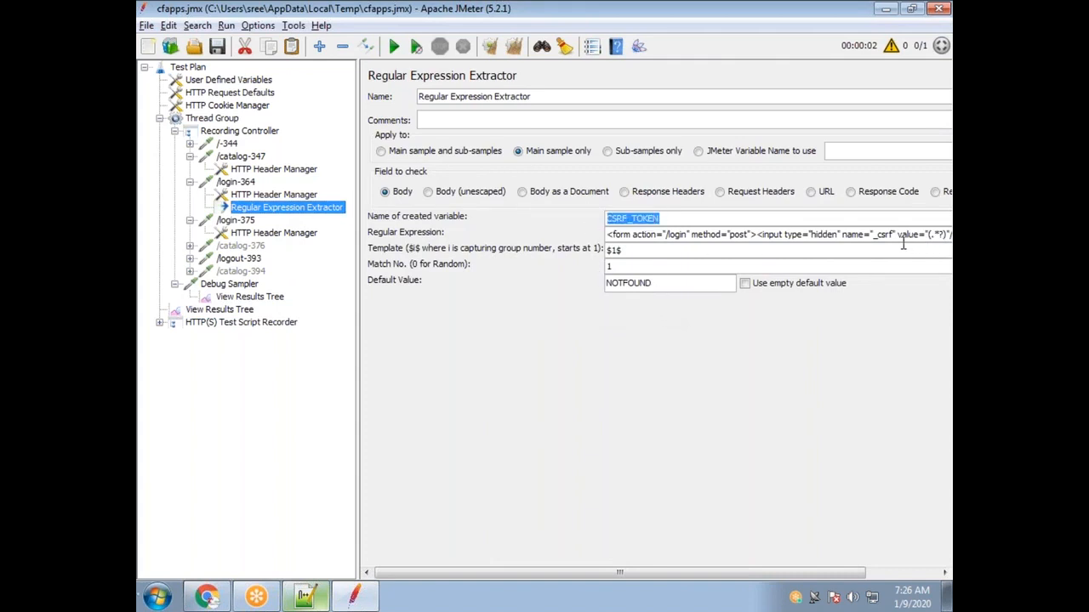
left_click_drag(609, 235, 593, 278)
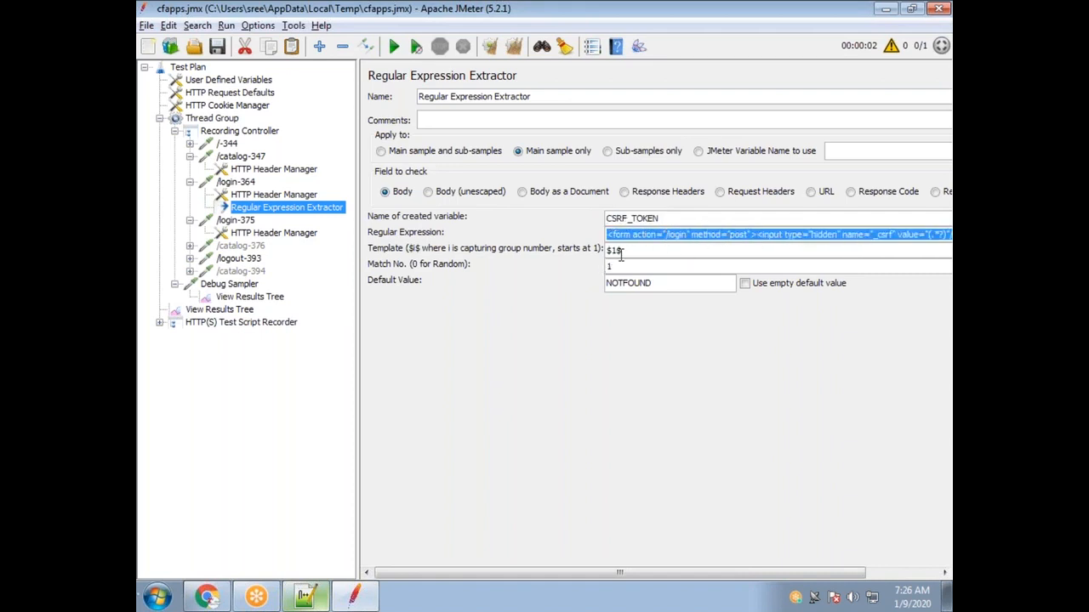
left_click_drag(804, 575, 864, 576)
left_click(887, 235)
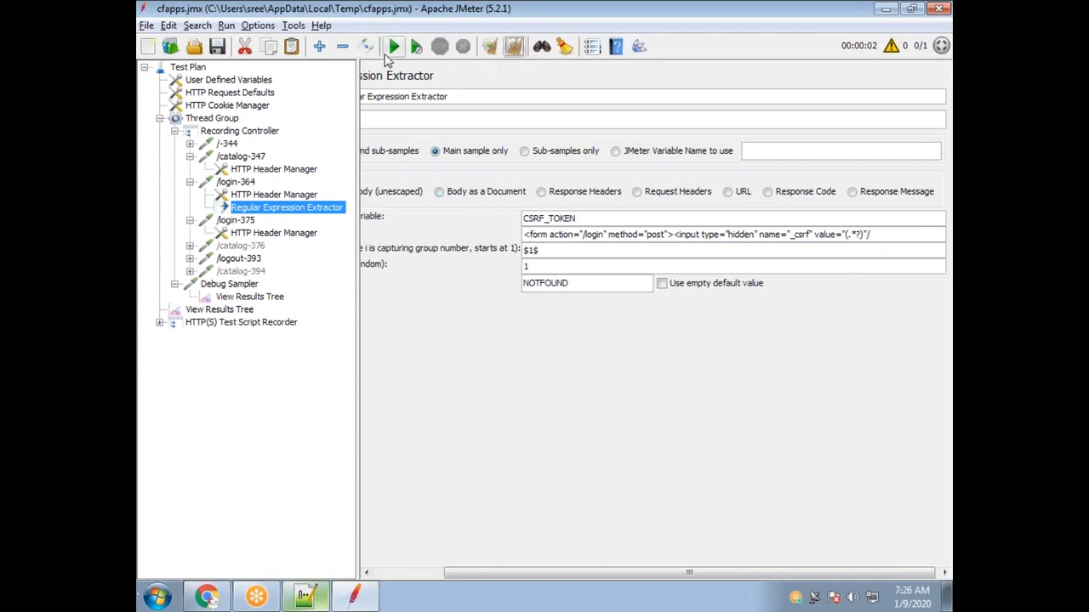
Rerun appending results and confirm the Debug Sampler shows the extracted CSRF_TOKEN value.
left_click(392, 46)
left_click(469, 333)
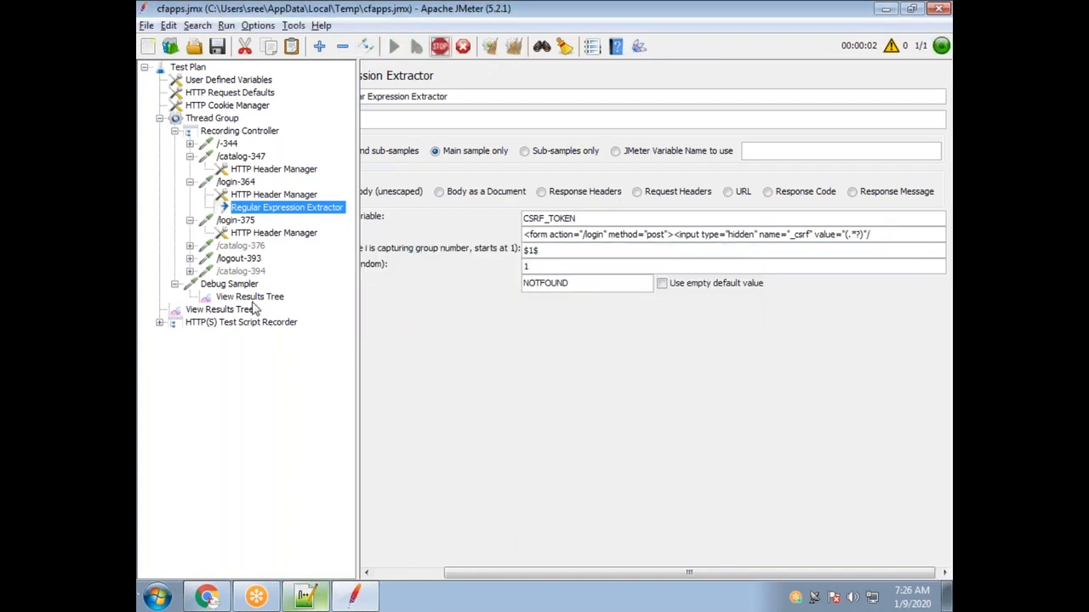
left_click(252, 310)
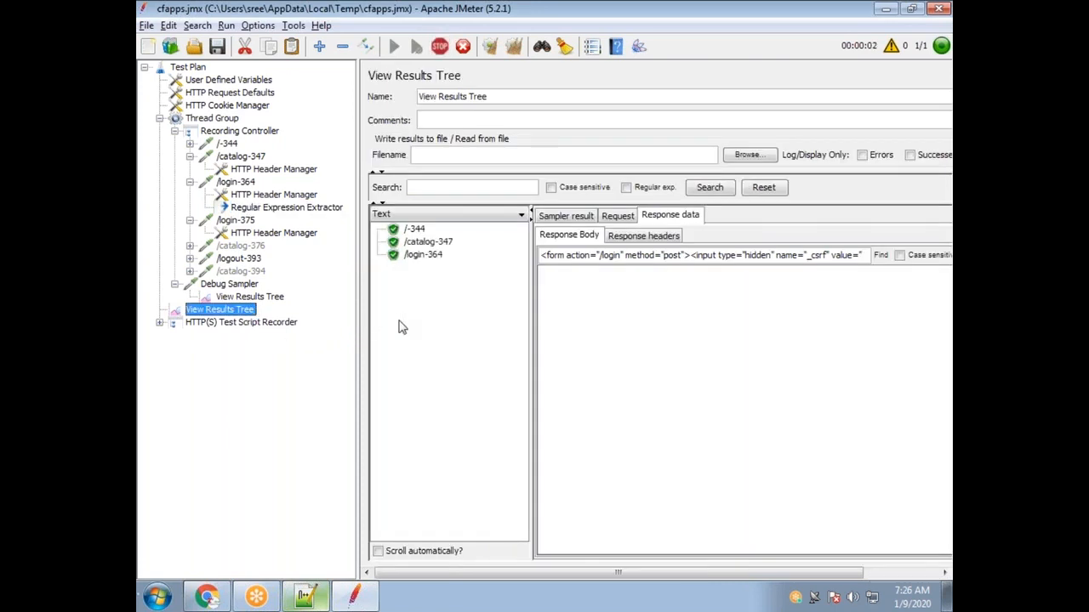
left_click(435, 293)
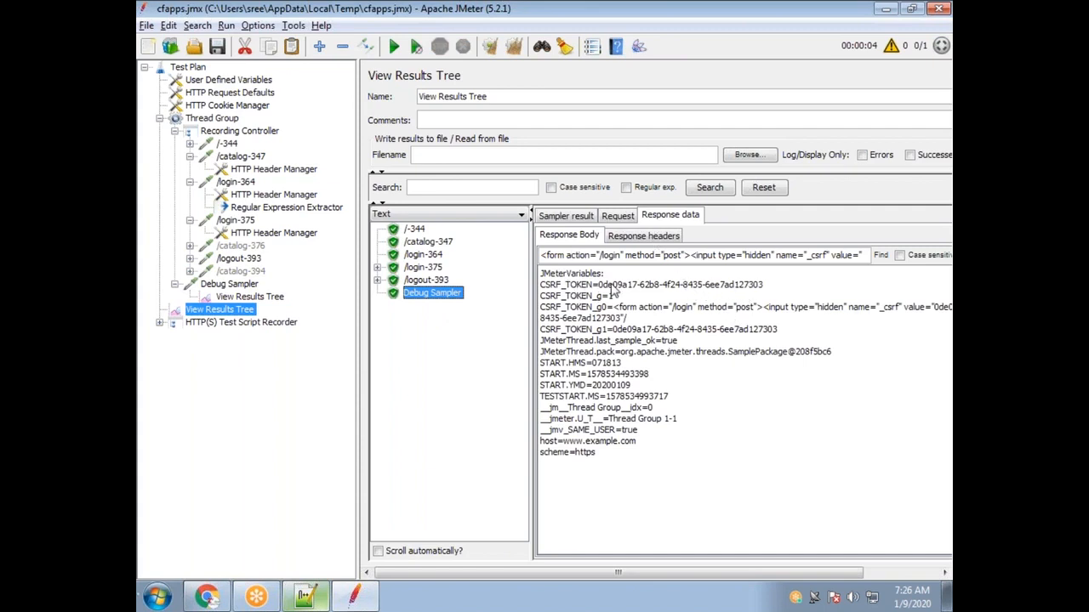
left_click_drag(602, 285, 748, 298)
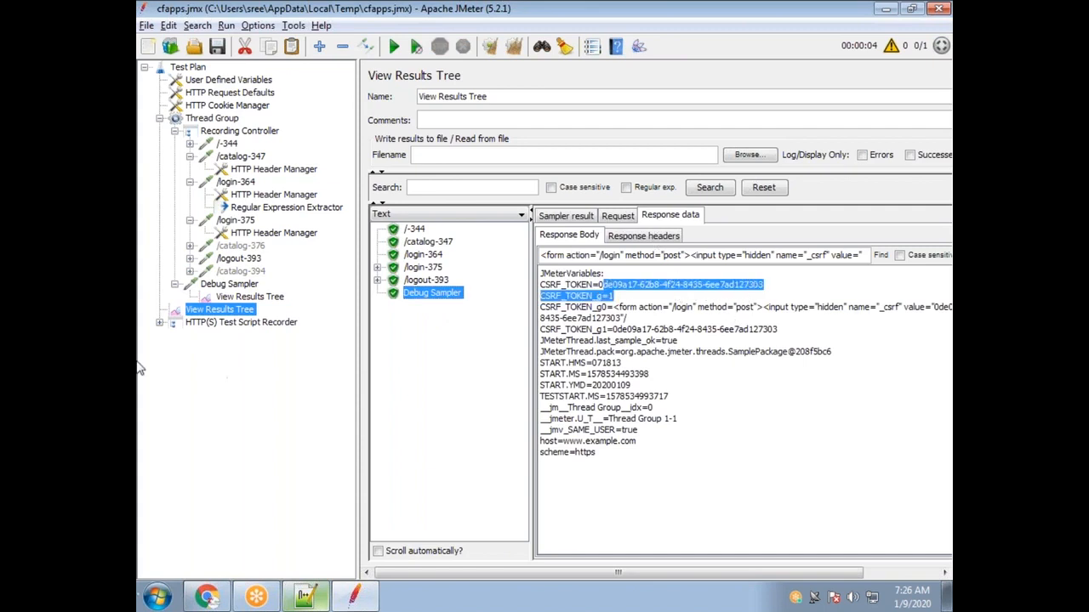
left_click(302, 209)
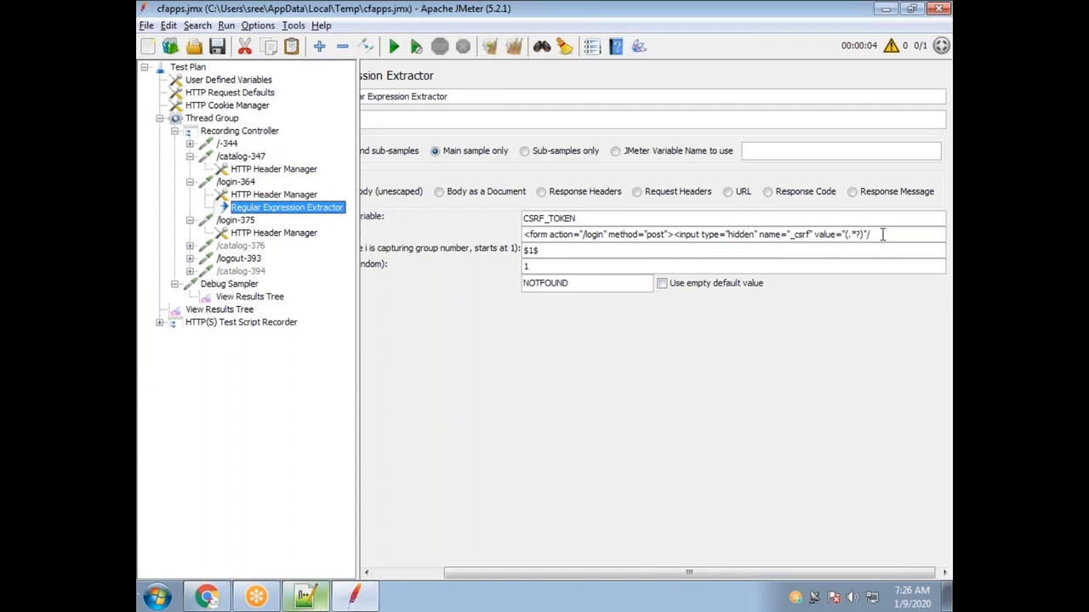
Change the expression to (method)= so method becomes its own capture group.
key("BackSpace")
key("BackSpace")
type("(")
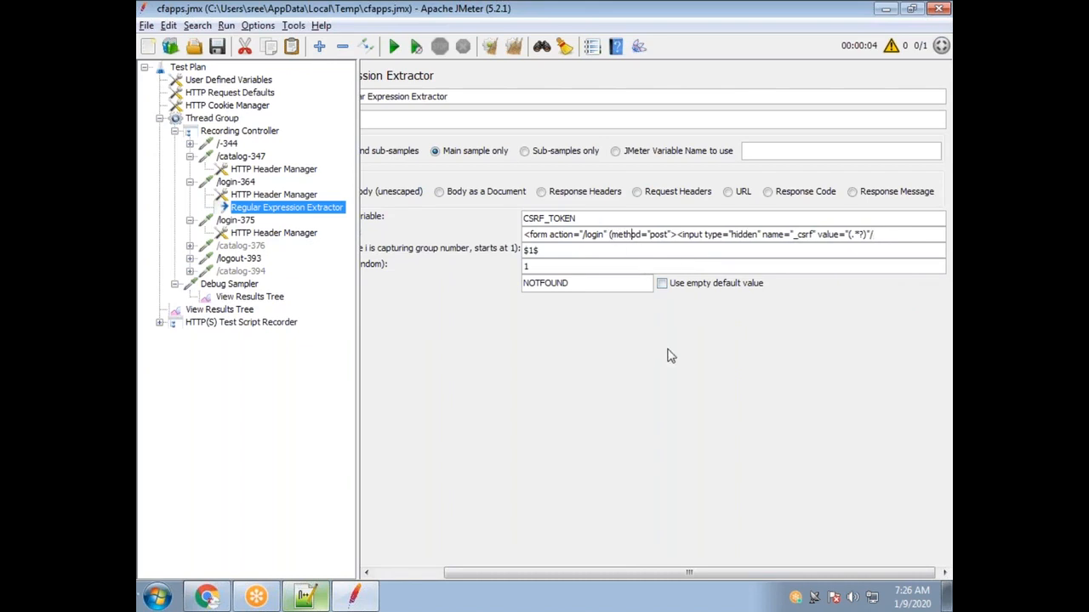
key("Right")
key("Right")
key("Right")
key("Right")
key("Right")
key("Right")
type(")")
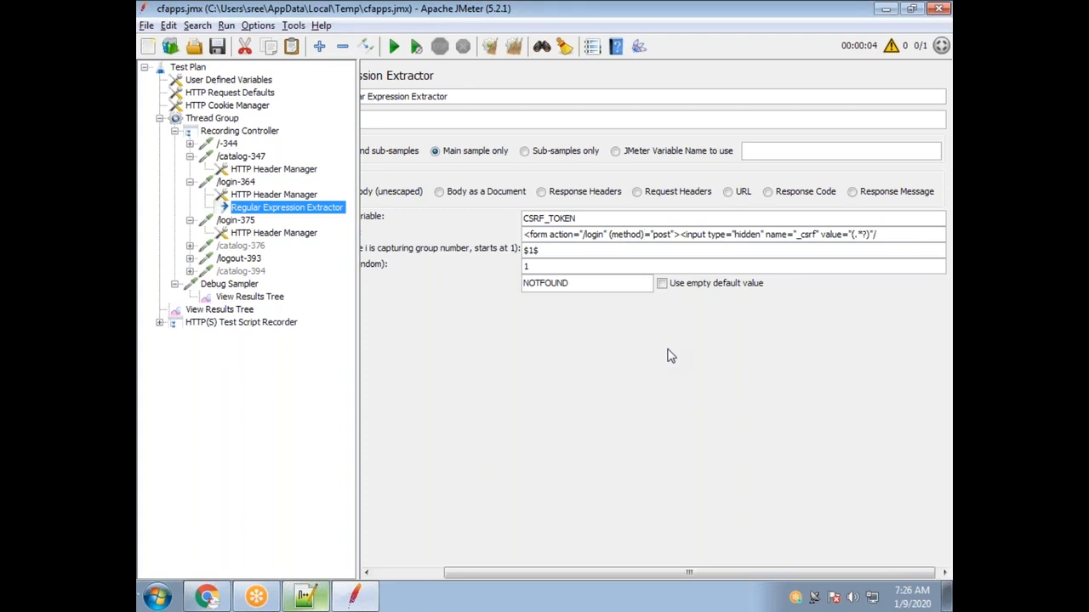
double_click(629, 235)
left_click_drag(589, 219, 454, 223)
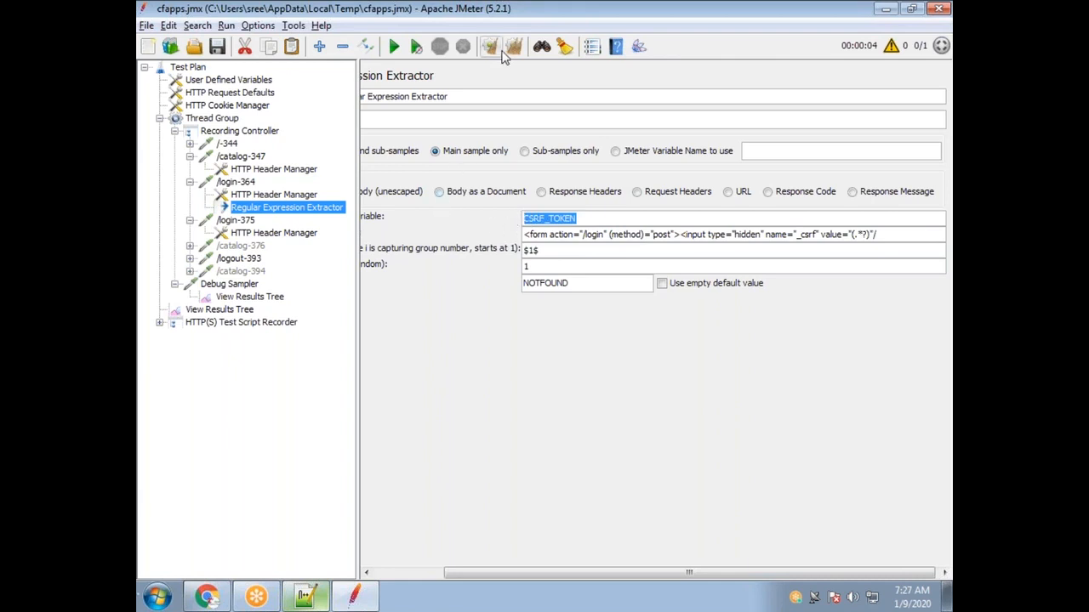
Rerun overwriting results; the Debug Sampler shows CSRF_TOKEN=method and the token in CSRF_TOKEN_g2.
left_click(394, 46)
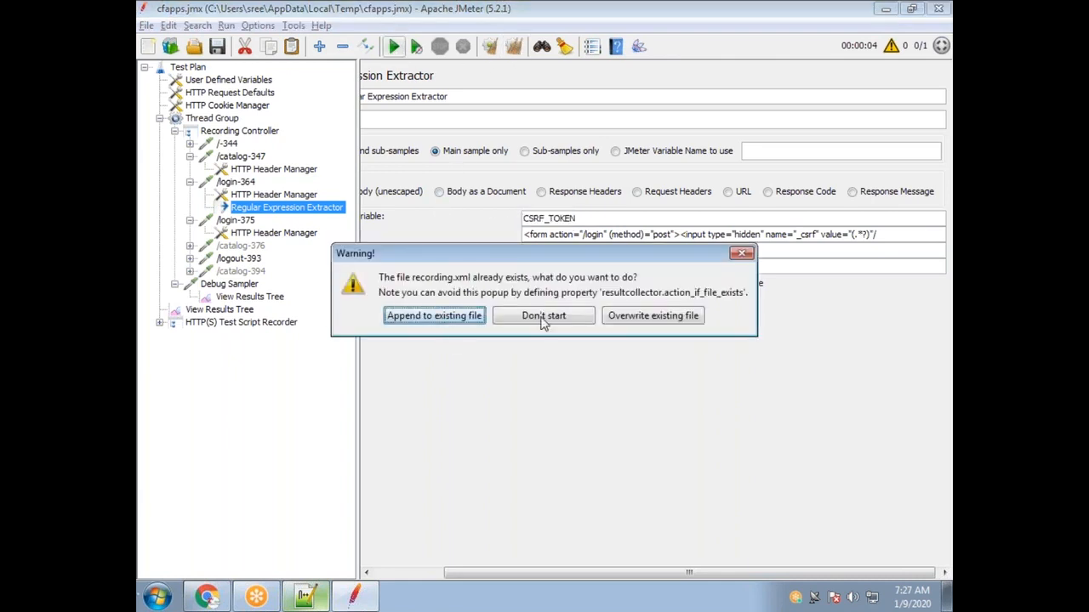
left_click(626, 317)
left_click(253, 297)
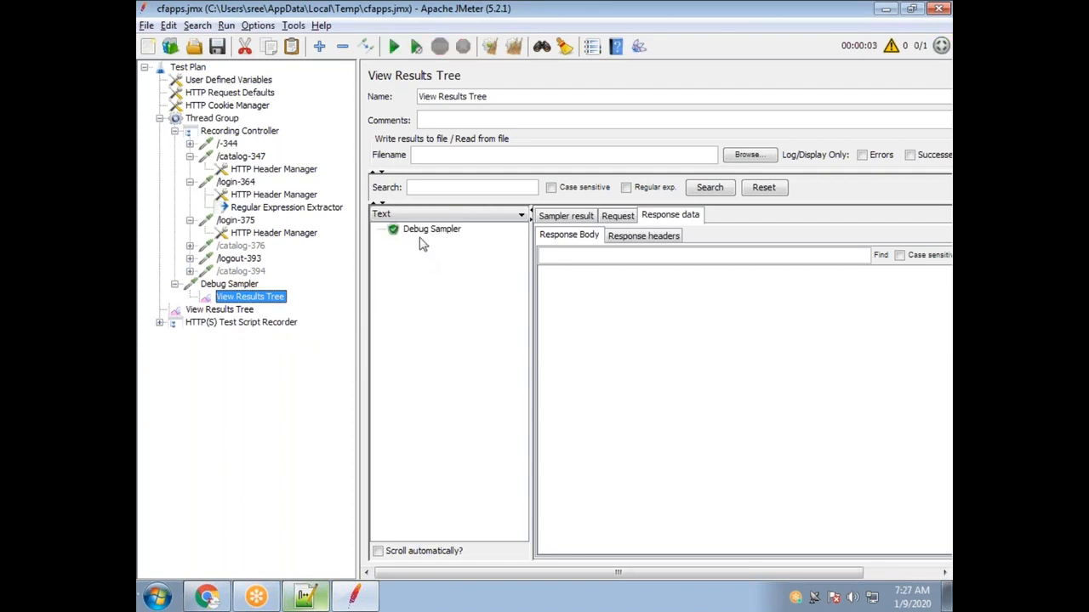
left_click(430, 229)
left_click_drag(627, 285, 542, 290)
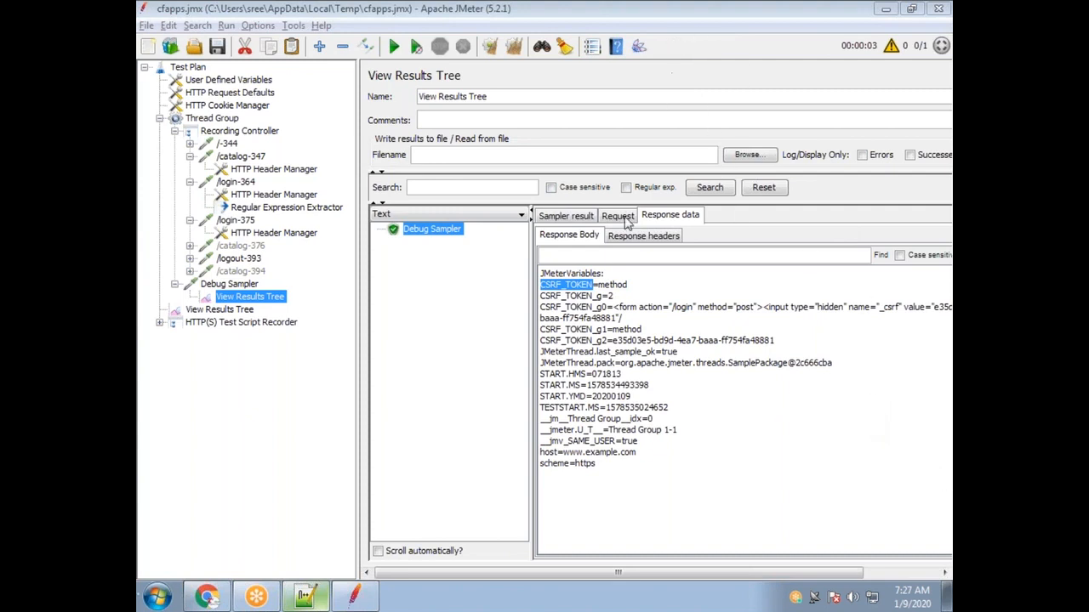
left_click_drag(601, 287, 631, 287)
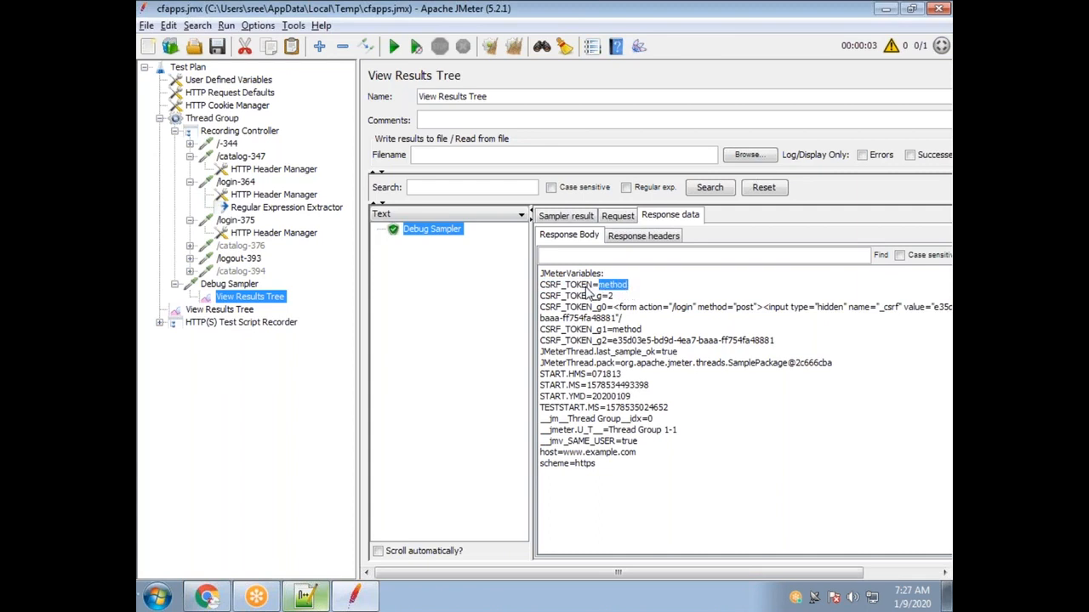
left_click(273, 206)
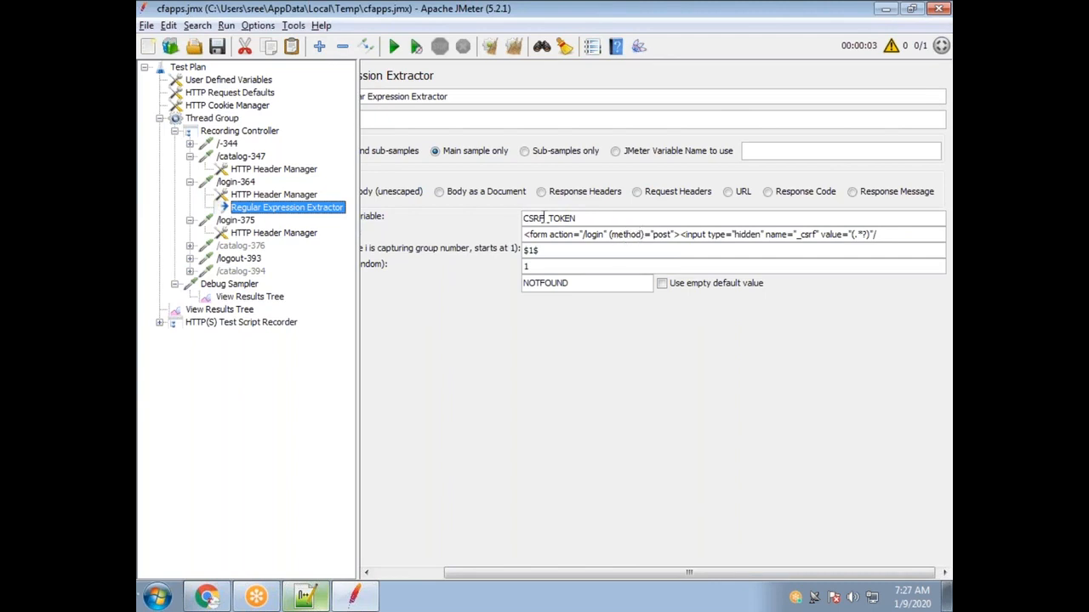
Wrap name in a second capture group, (name), in the regular expression.
left_click_drag(585, 218, 521, 219)
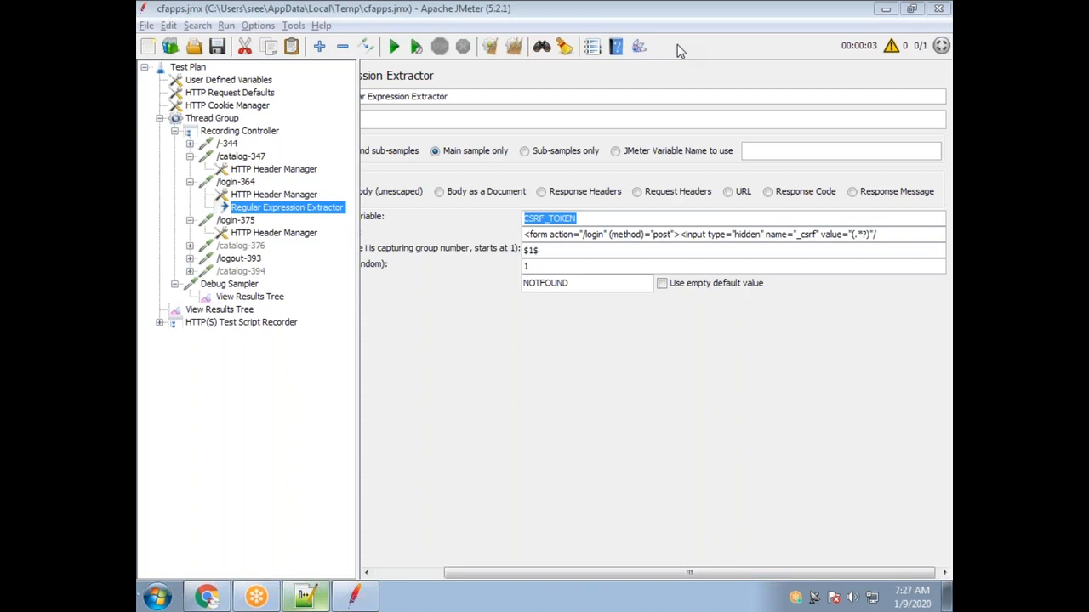
left_click(640, 235)
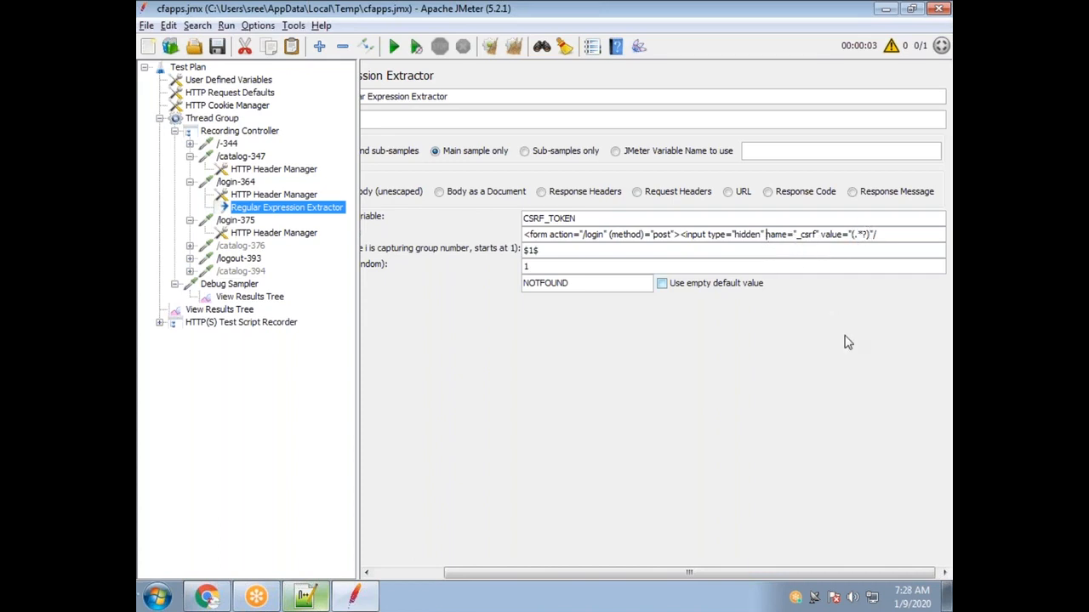
type("(")
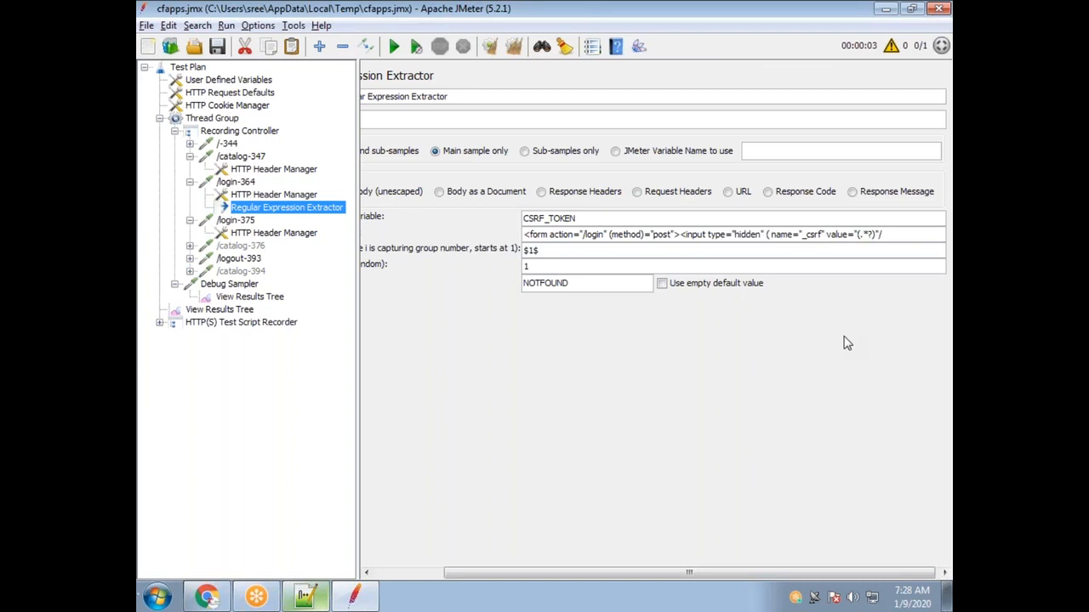
key("Delete")
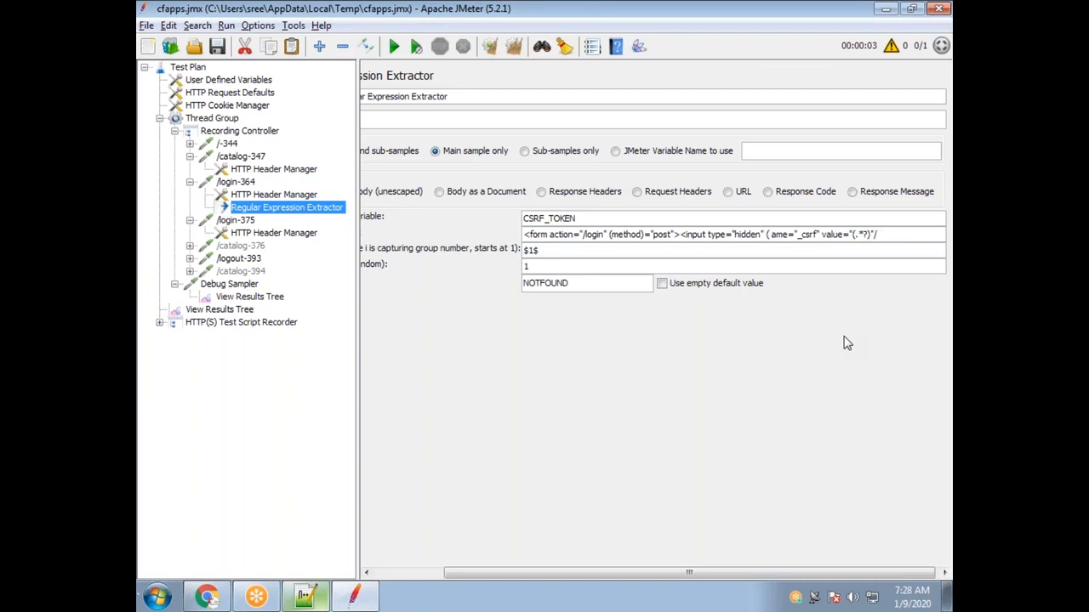
type("name")
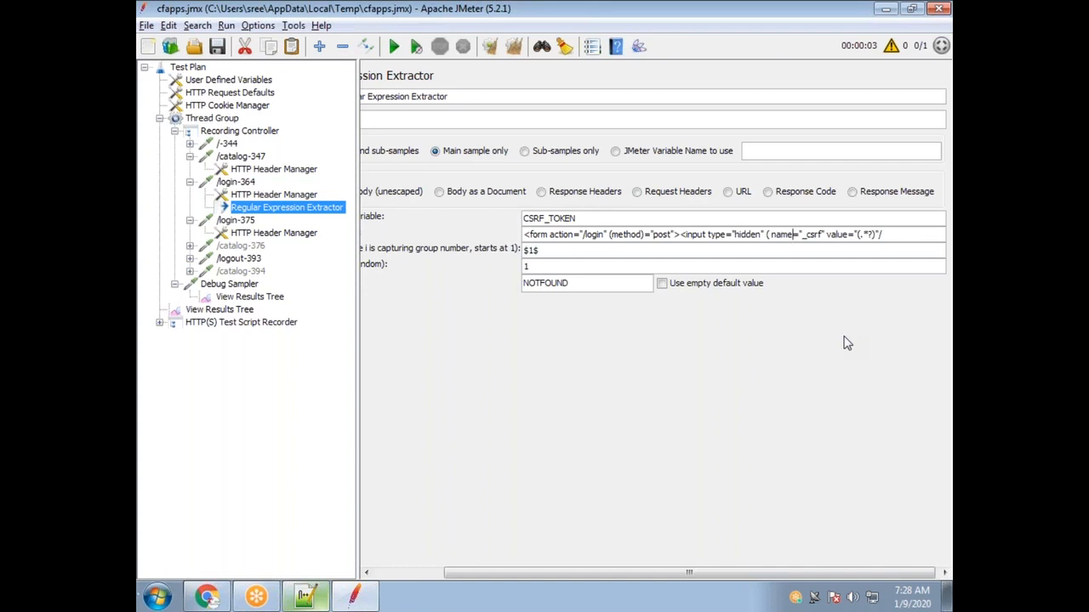
type(")")
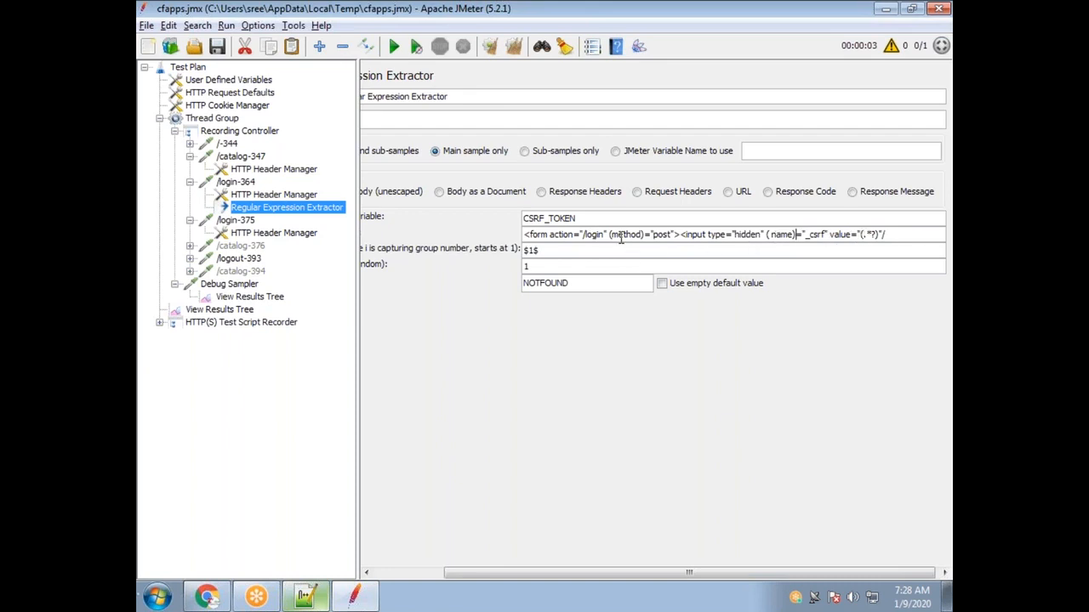
Widen the extractor settings panel by dragging the tree splitter left.
left_click_drag(580, 219, 502, 211)
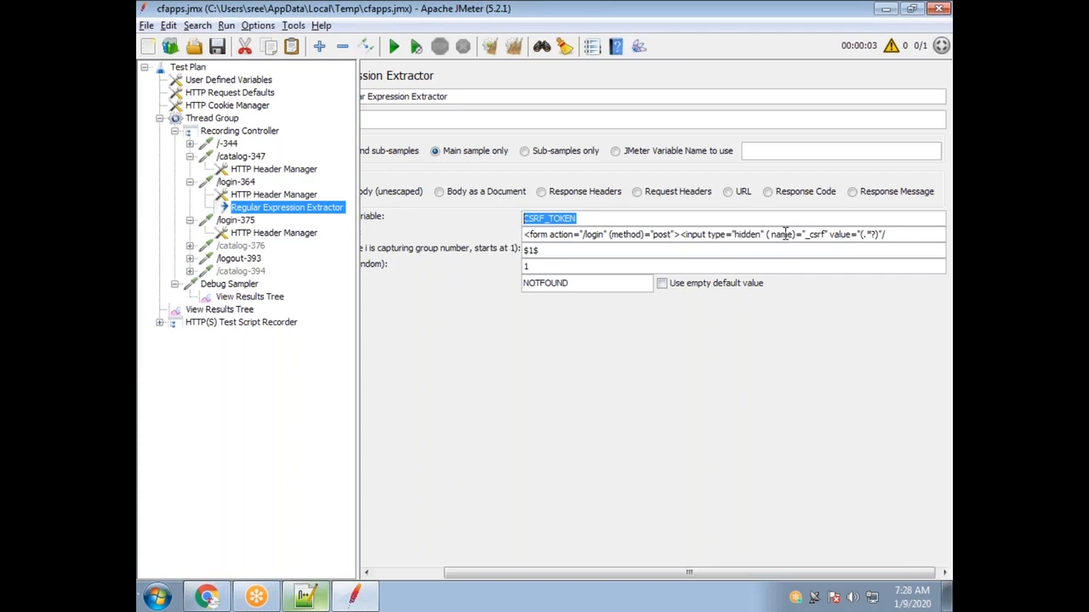
left_click(595, 219)
double_click(582, 220)
left_click_drag(478, 574, 406, 572)
left_click(357, 388)
left_click_drag(360, 381, 255, 380)
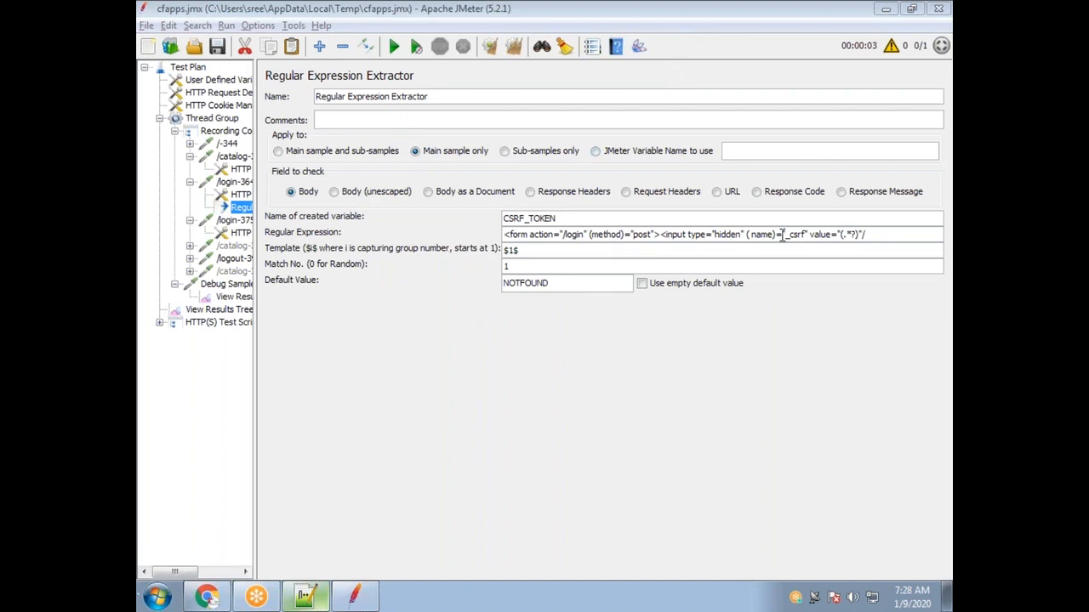
Change the extractor's Template from $1$ to $2$.
left_click(845, 237)
left_click_drag(523, 249, 490, 243)
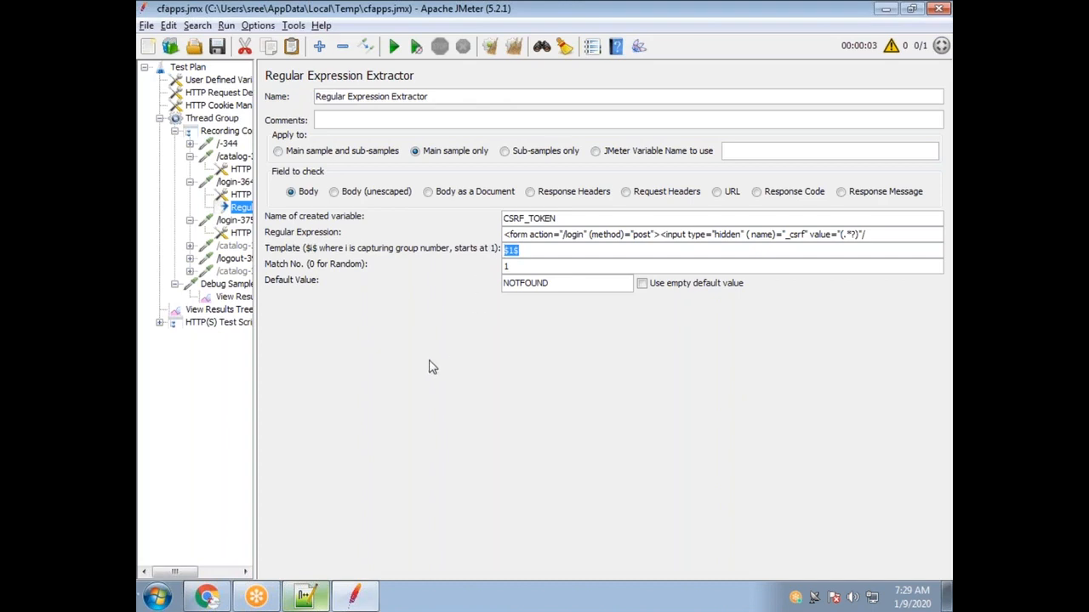
left_click(521, 250)
double_click(521, 250)
left_click_drag(620, 234, 593, 238)
left_click_drag(527, 250, 487, 247)
left_click(517, 251)
double_click(511, 250)
type("2")
Rerun with template $2$, appending results; the new Debug Sampler reports CSRF_TOKEN=NOTFOUND.
left_click(393, 48)
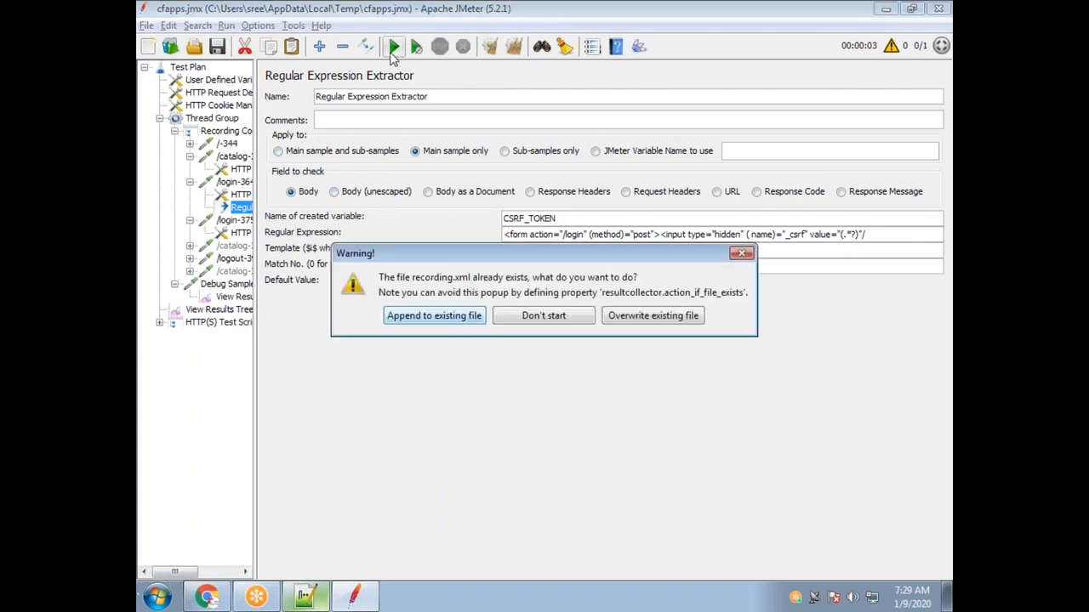
left_click(464, 322)
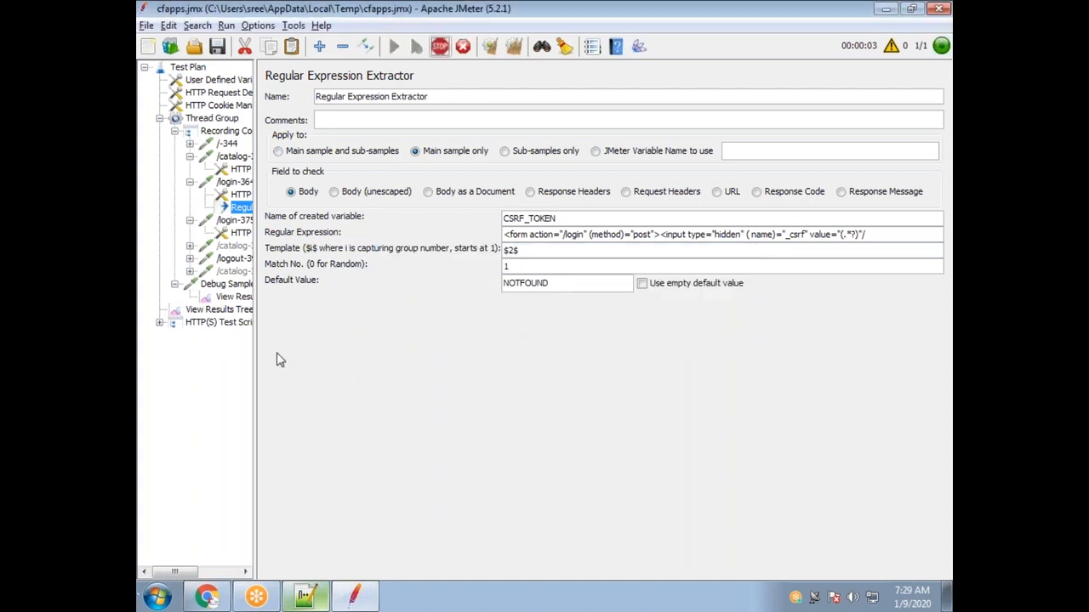
left_click(234, 296)
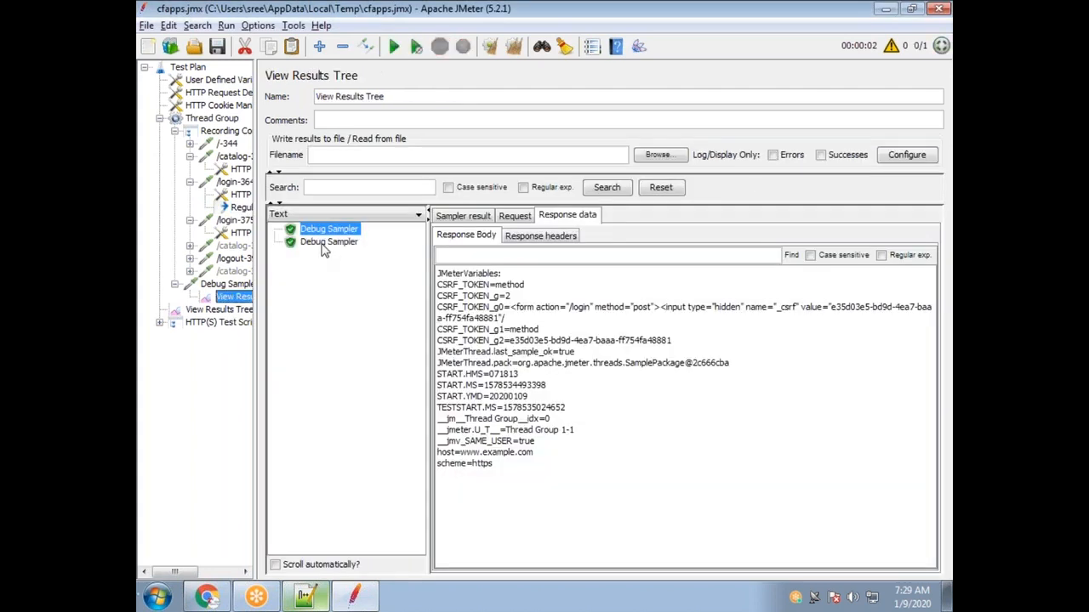
left_click(325, 242)
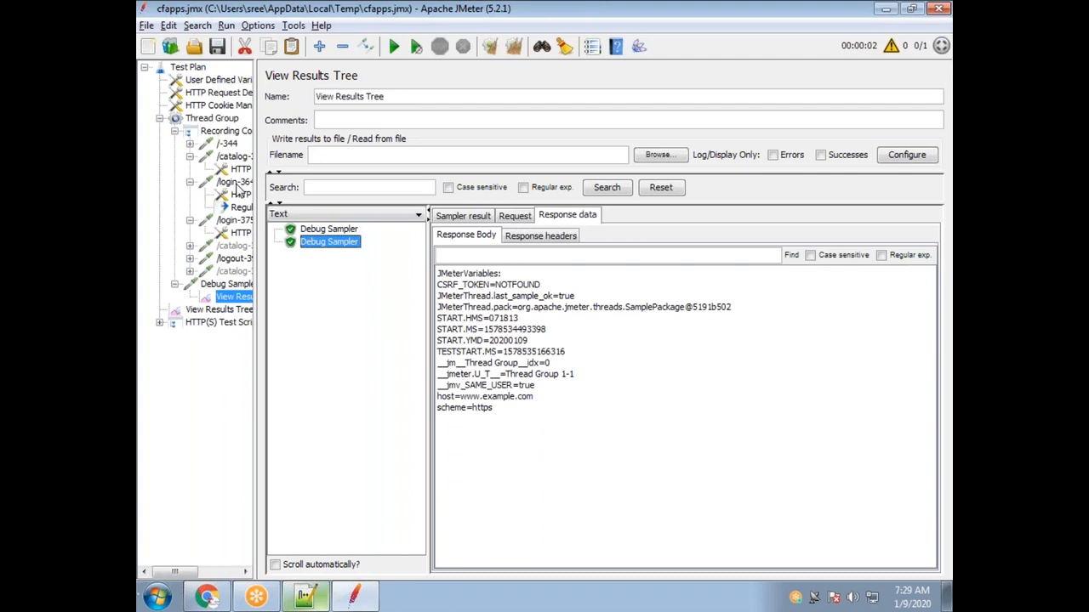
left_click(241, 208)
left_click(752, 235)
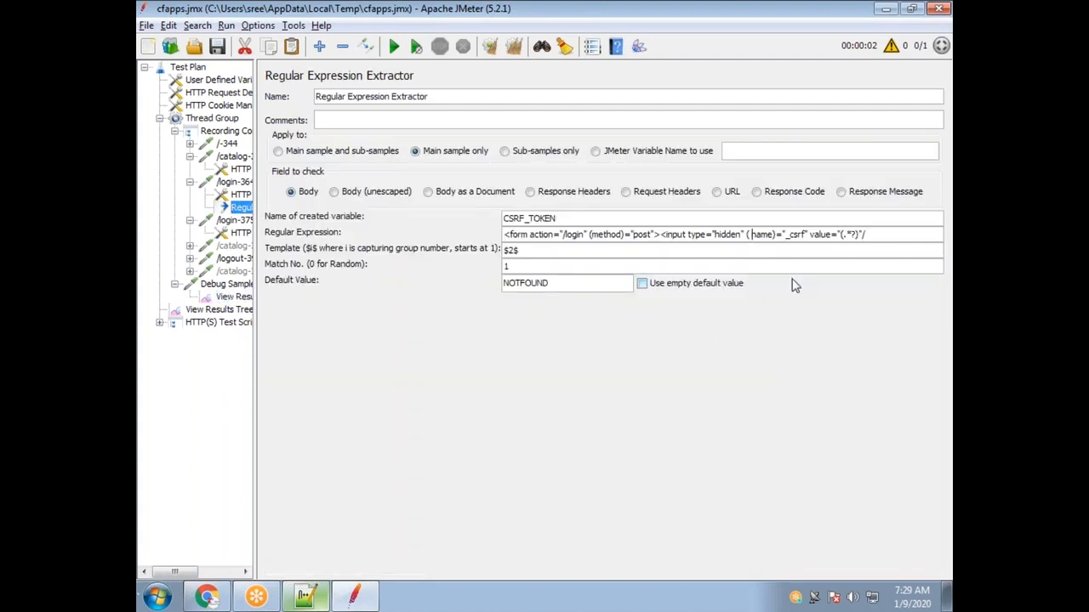
Remove the space before name in the expression and rerun, appending results.
key("BackSpace")
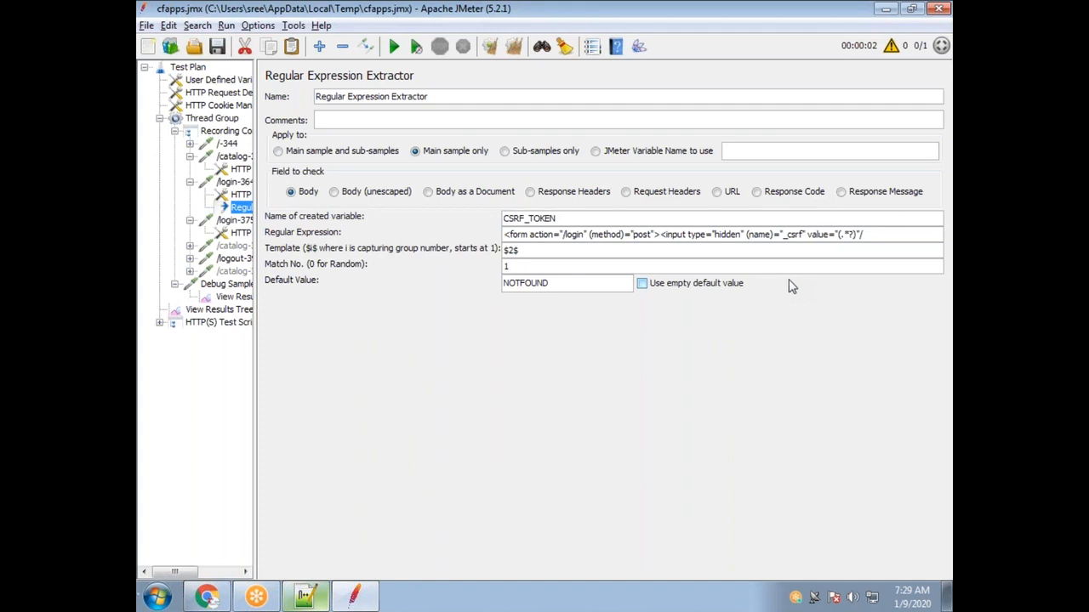
left_click(403, 53)
left_click(448, 329)
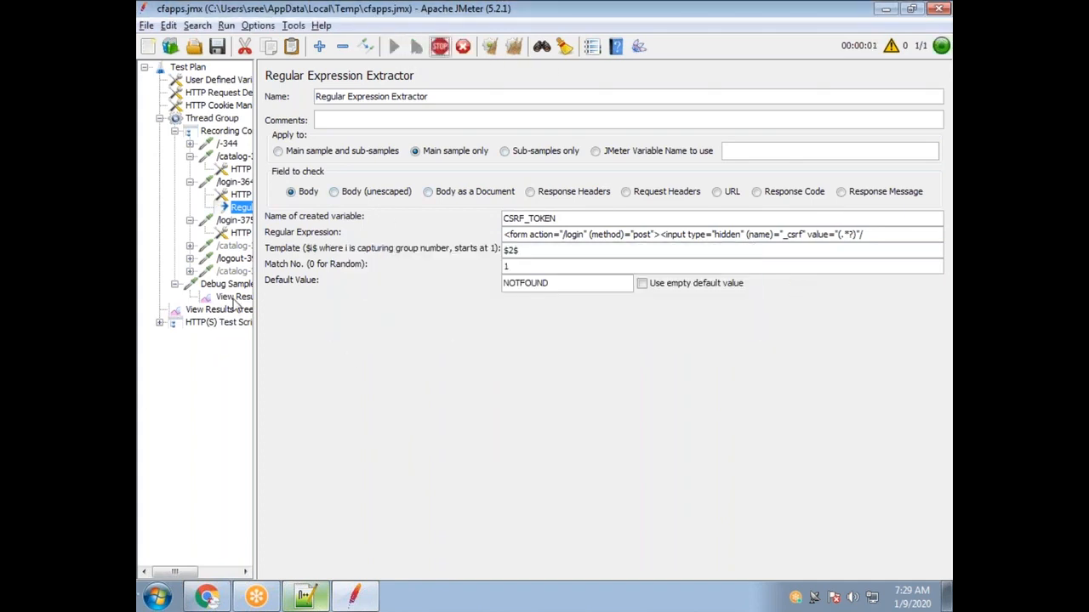
left_click(232, 299)
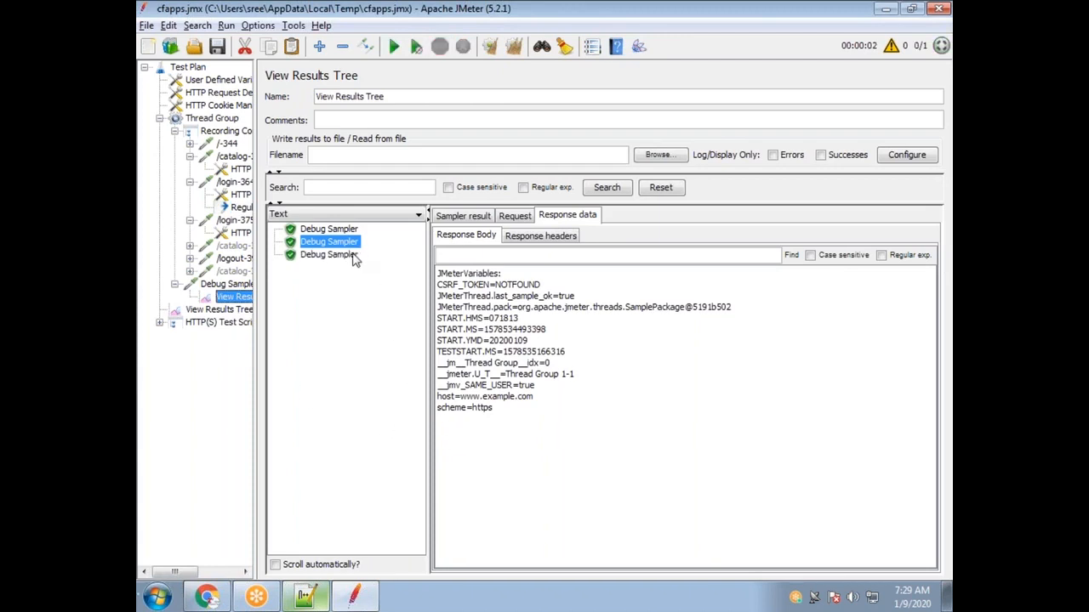
Compare Debug Samplers: CSRF_TOKEN is name in the latest run, method in the first.
left_click(355, 258)
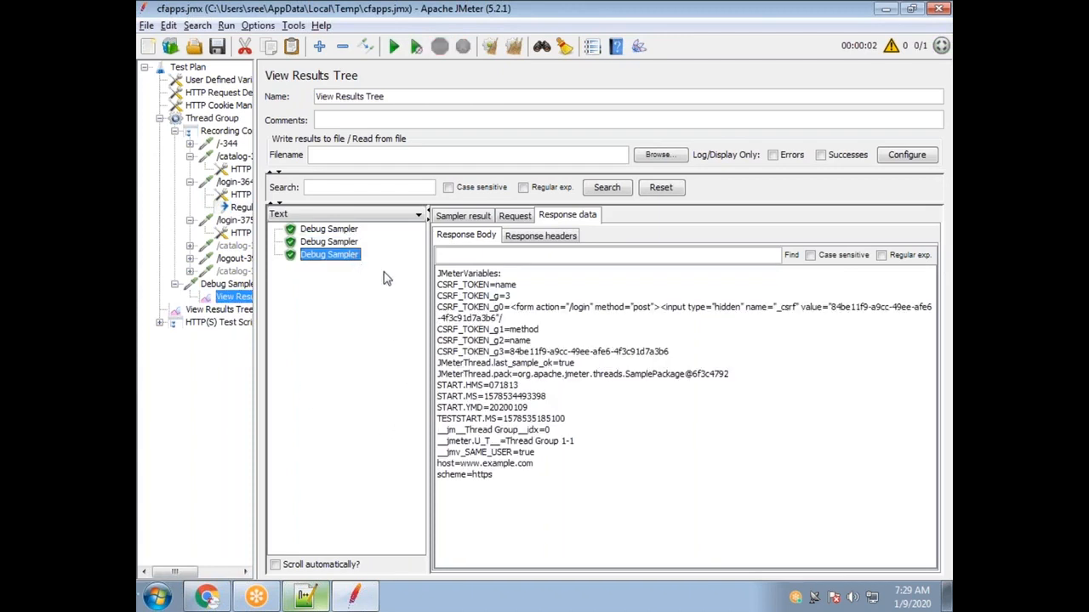
double_click(507, 286)
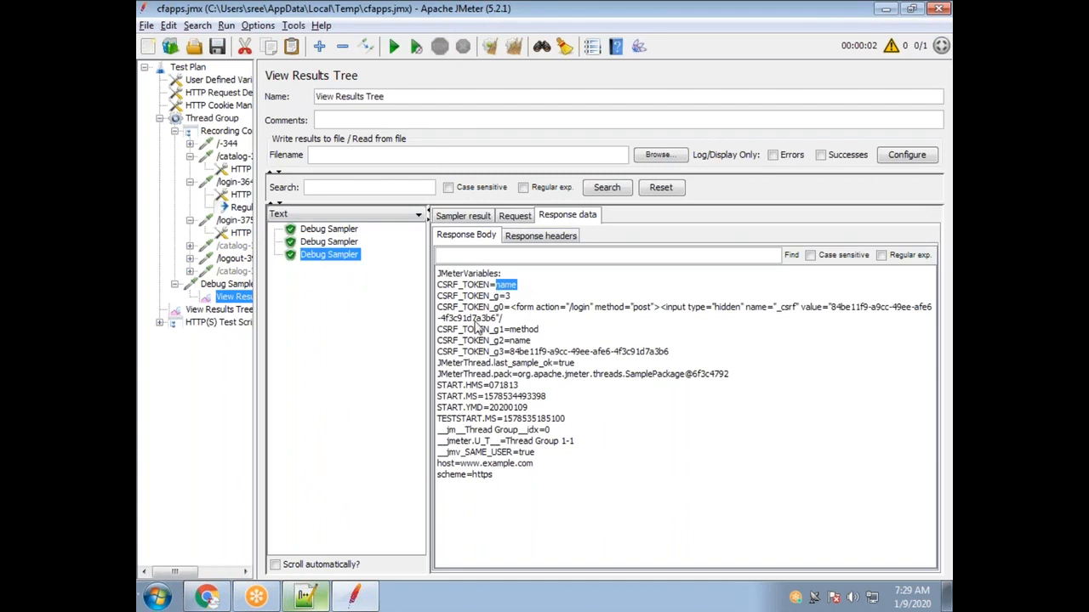
left_click_drag(492, 287, 448, 288)
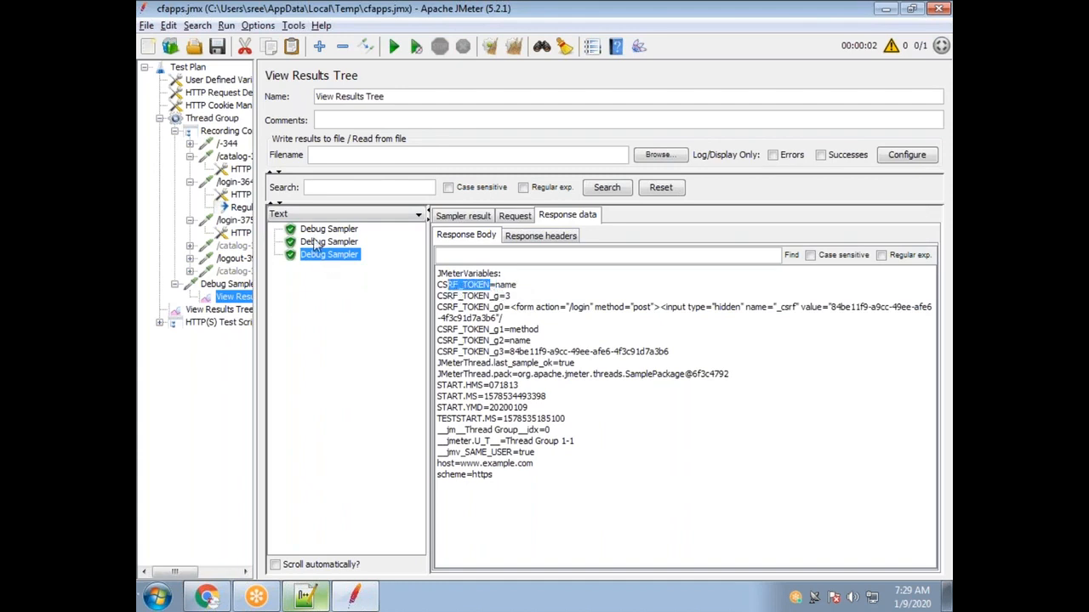
left_click(323, 230)
left_click_drag(526, 286, 496, 288)
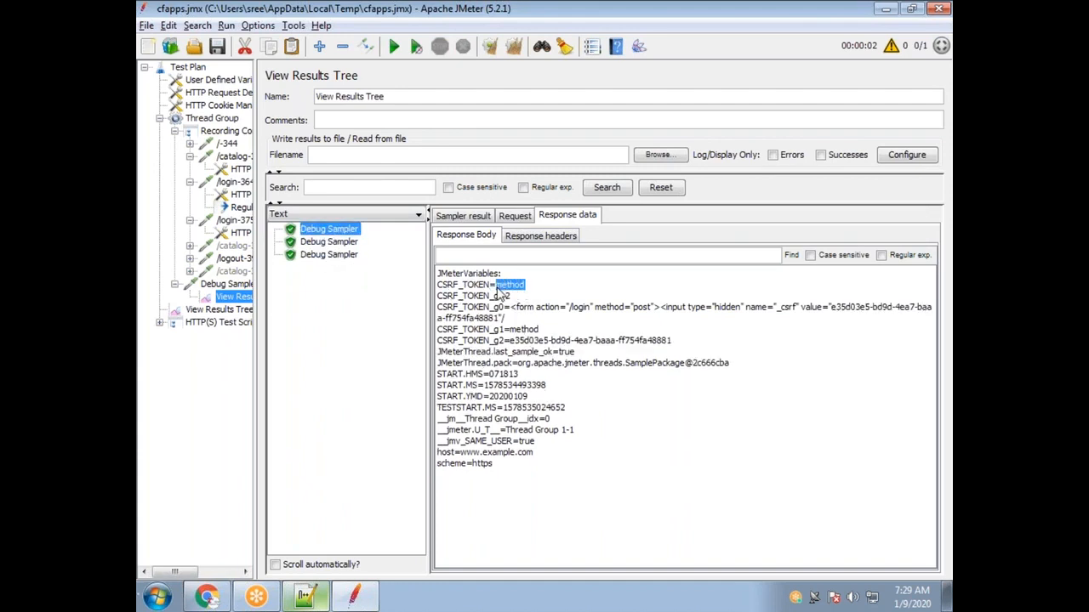
left_click(338, 258)
left_click_drag(521, 286, 431, 289)
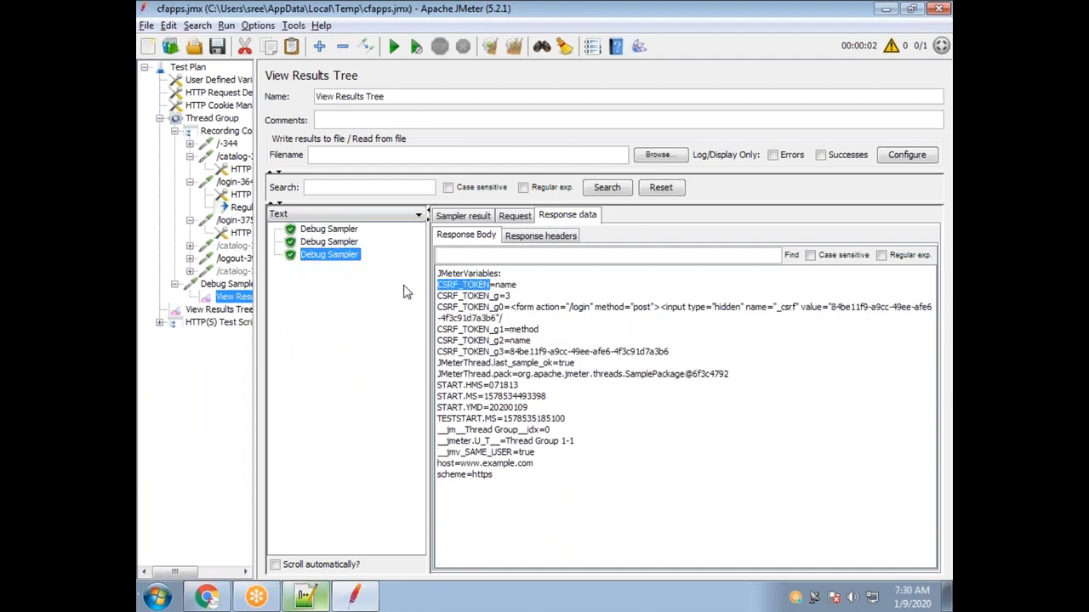
left_click(241, 208)
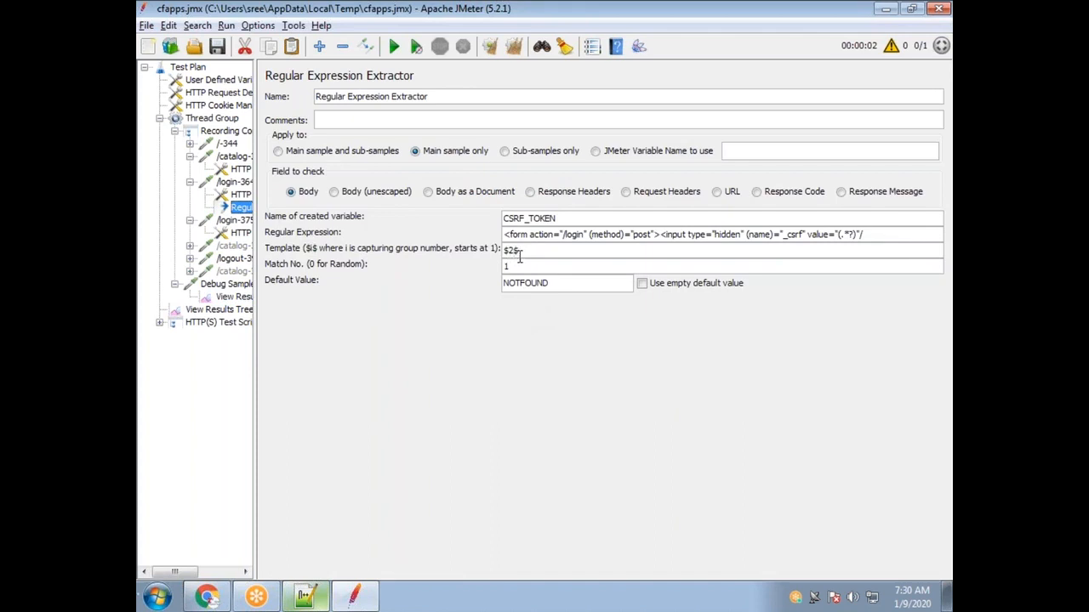
Change the extractor template from $2$ to $3$ to target the (.*?) token group.
double_click(514, 251)
type("3")
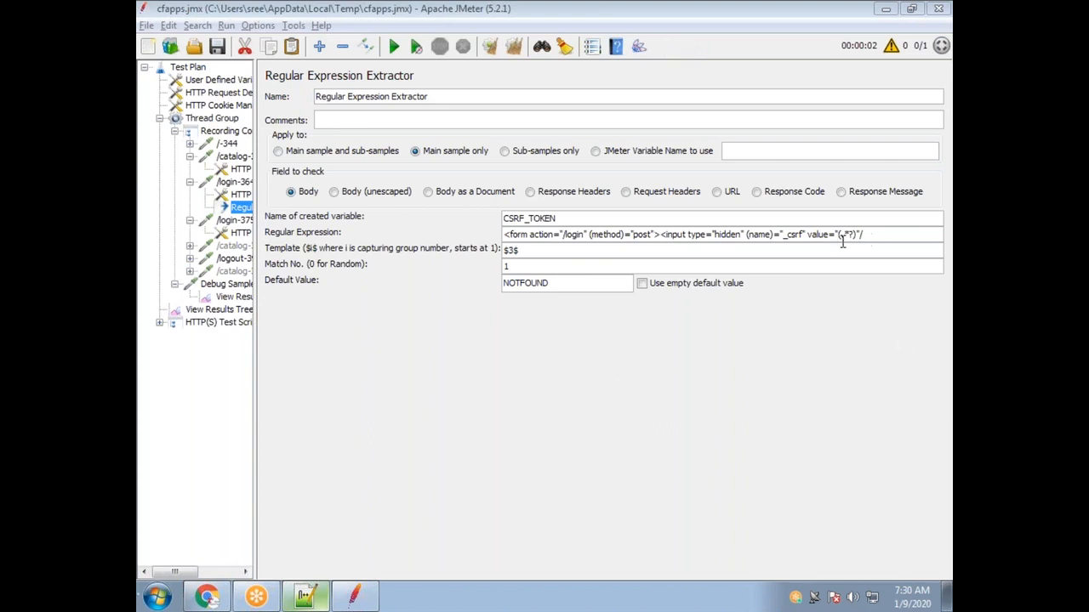
left_click_drag(840, 234, 855, 235)
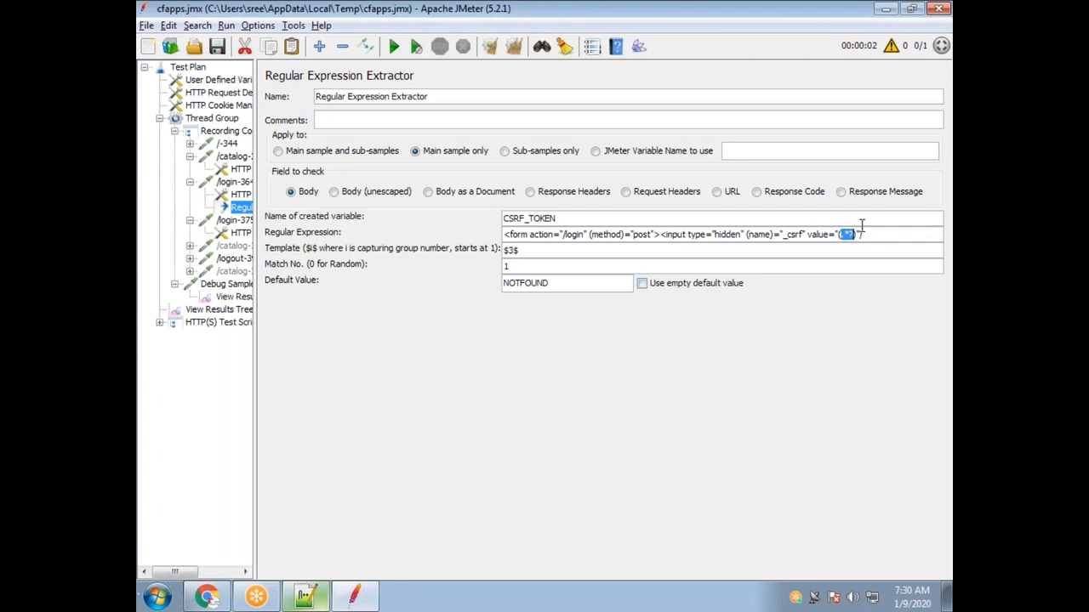
left_click(534, 248)
Highlight the $3$ template value, the CSRF_TOKEN variable name and group number 3.
double_click(534, 248)
double_click(571, 221)
double_click(510, 250)
left_click(505, 251)
Mark the method, name and (.*?) regex groups to show why $3$ feeds CSRF_TOKEN.
left_click(624, 234)
double_click(621, 234)
double_click(757, 234)
left_click(852, 234)
left_click_drag(524, 251, 497, 248)
left_click(844, 234)
double_click(529, 219)
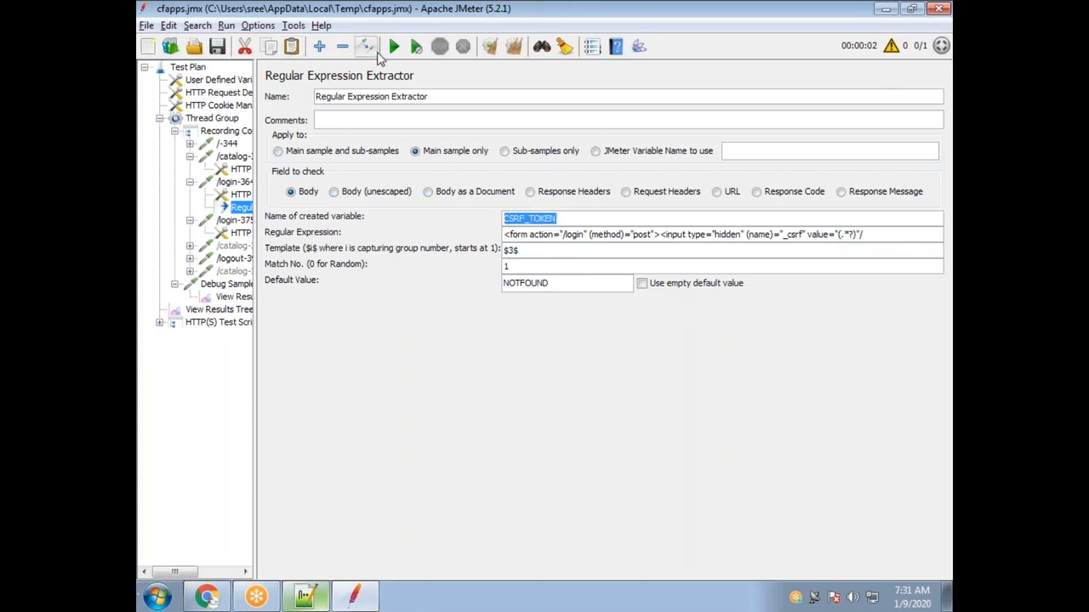
Rerun the test, appending results, and check that the newest Debug Sampler's CSRF_TOKEN holds the token value.
left_click(392, 48)
left_click(439, 322)
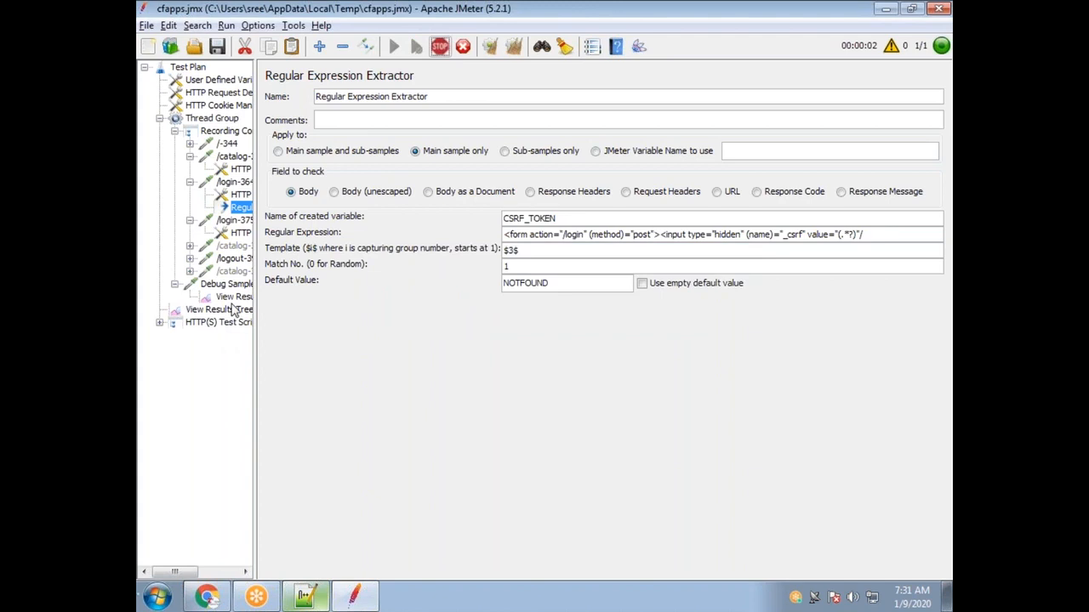
left_click(228, 310)
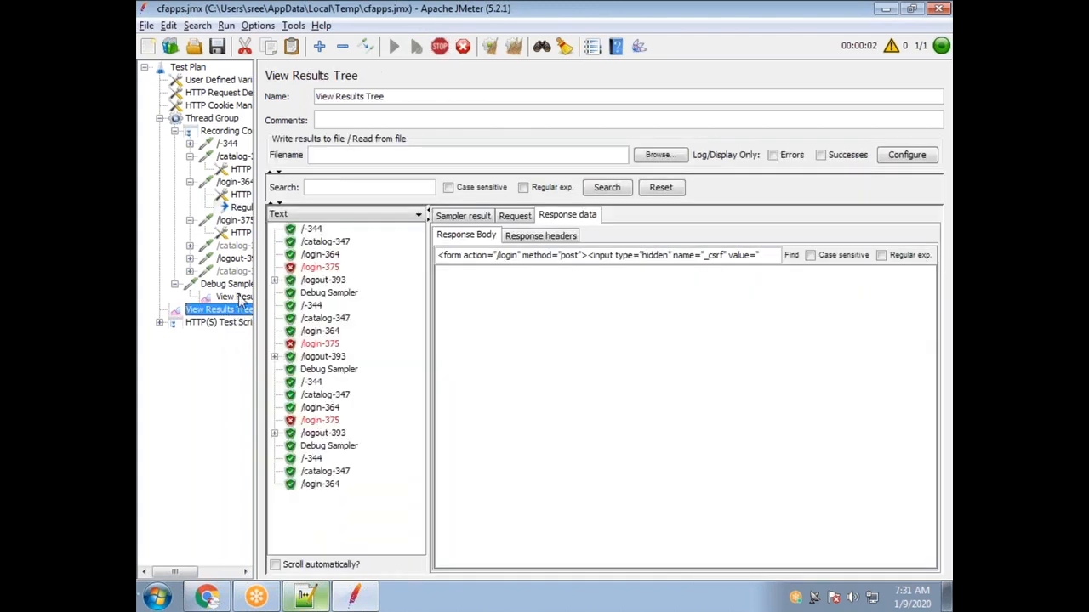
left_click(235, 297)
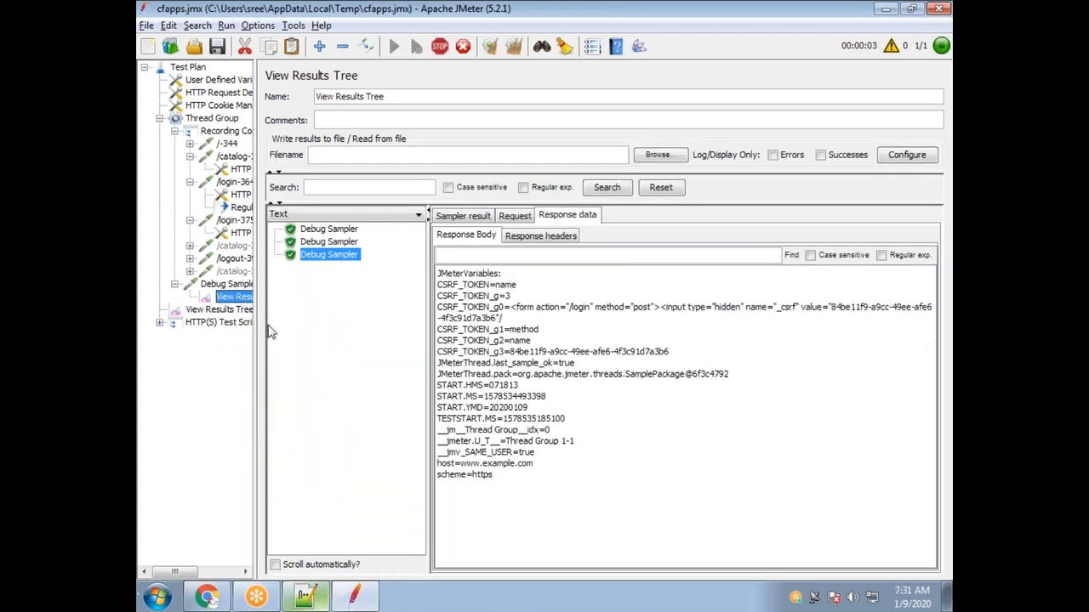
left_click(347, 268)
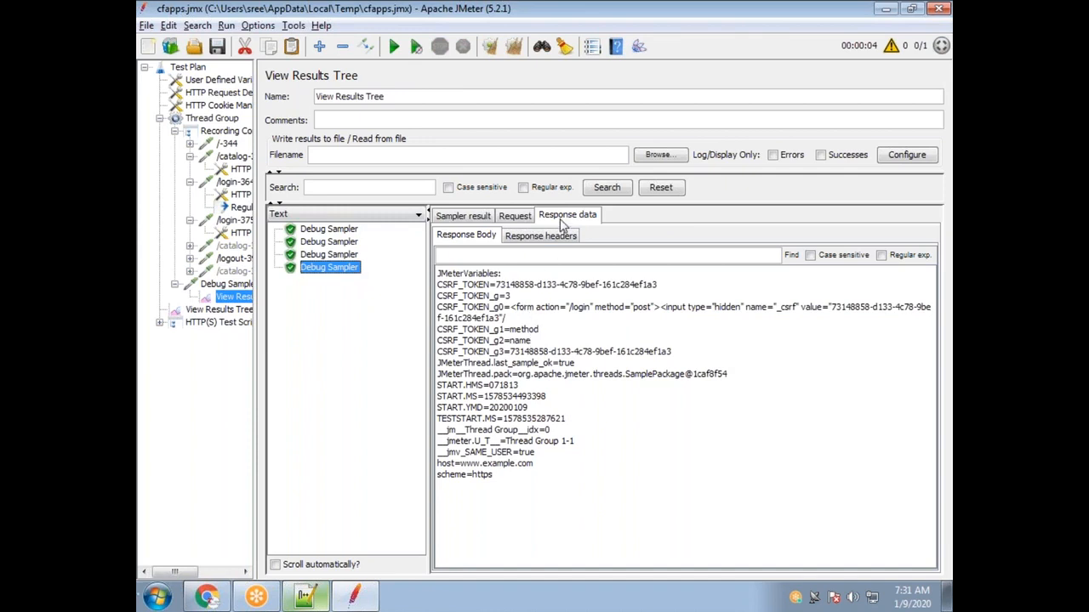
left_click_drag(500, 286, 437, 287)
left_click(296, 602)
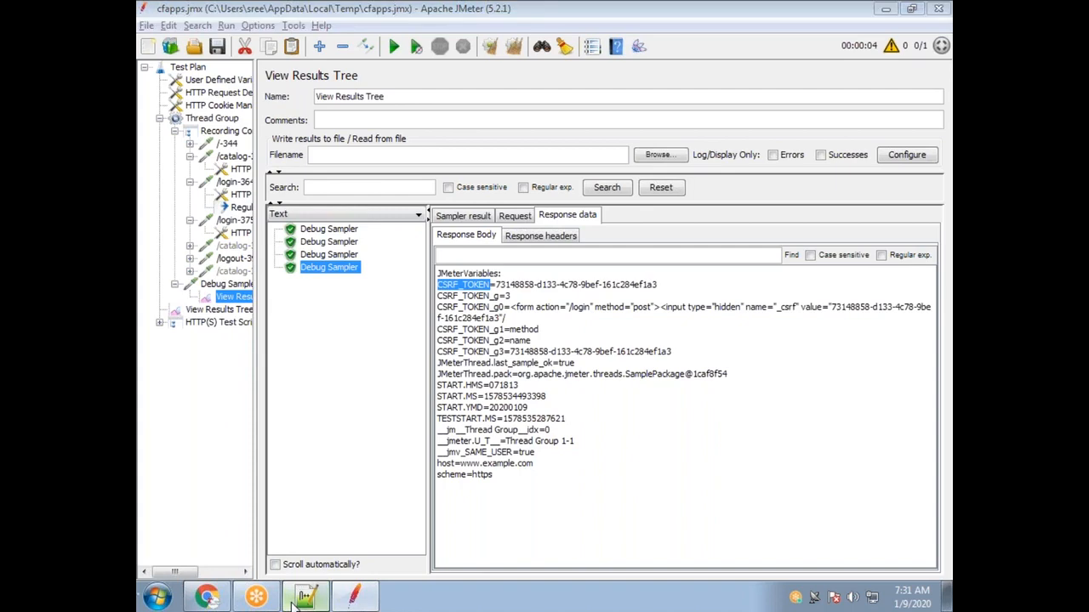
Move the $1$ note from line 1299 to a new line below Dafult Value.
scroll(285, 365, "up", 7)
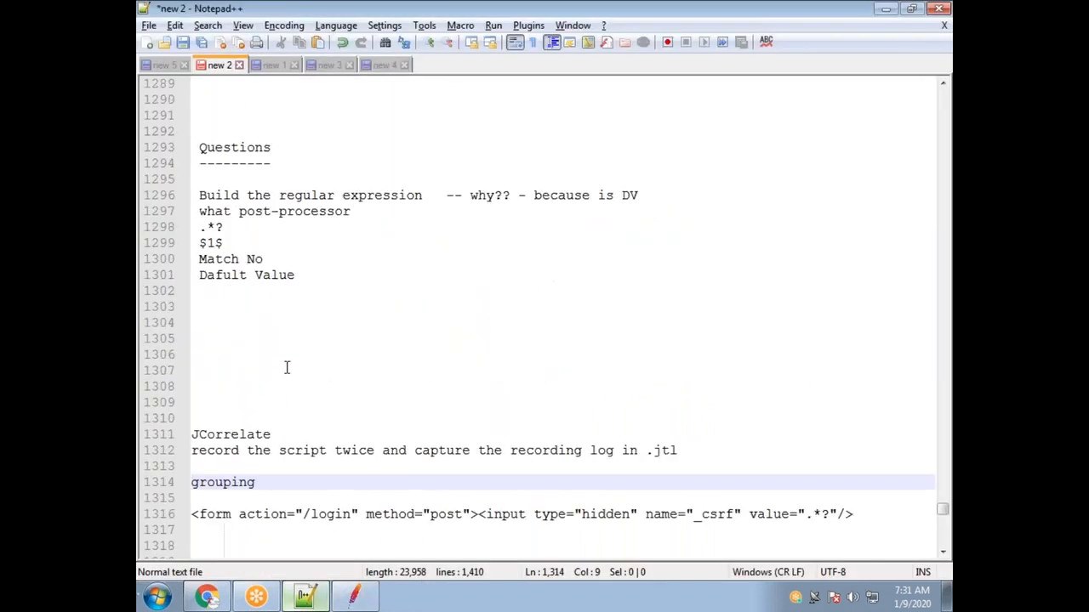
left_click_drag(227, 339, 204, 339)
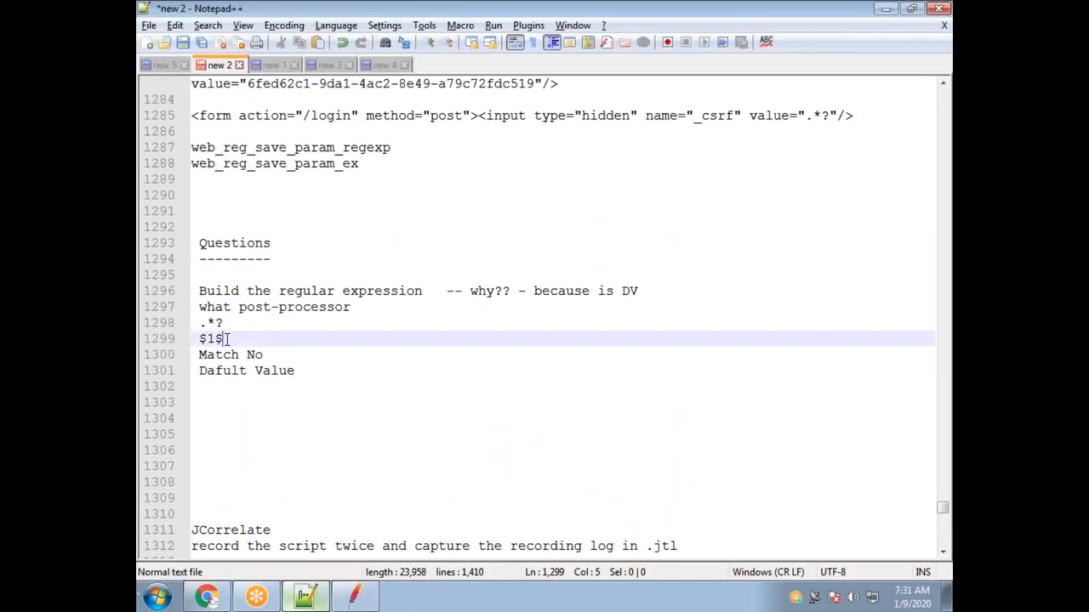
left_click(665, 29)
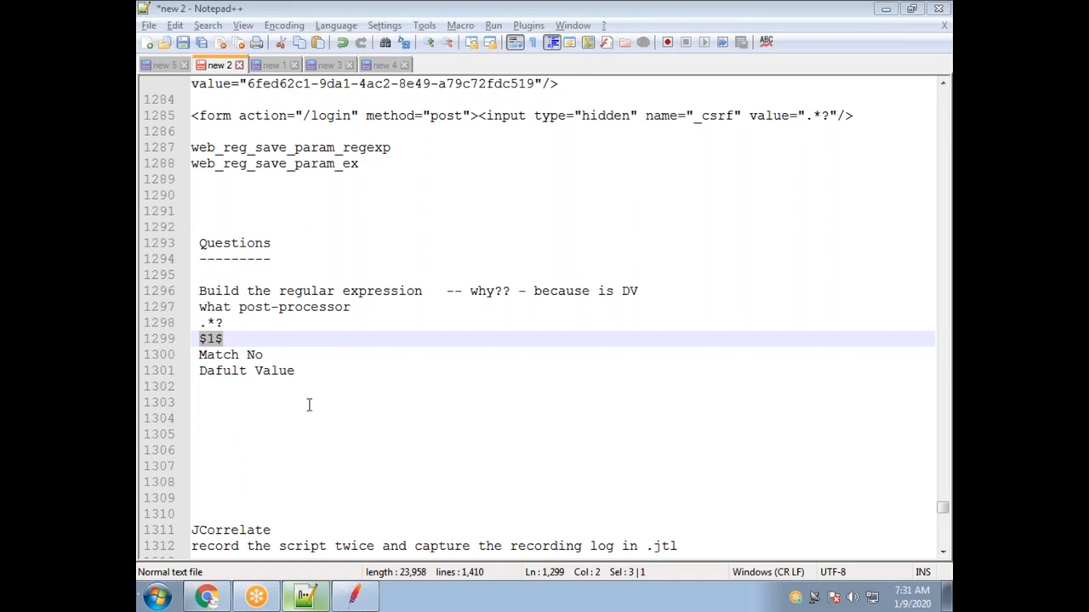
left_click_drag(243, 339, 203, 339)
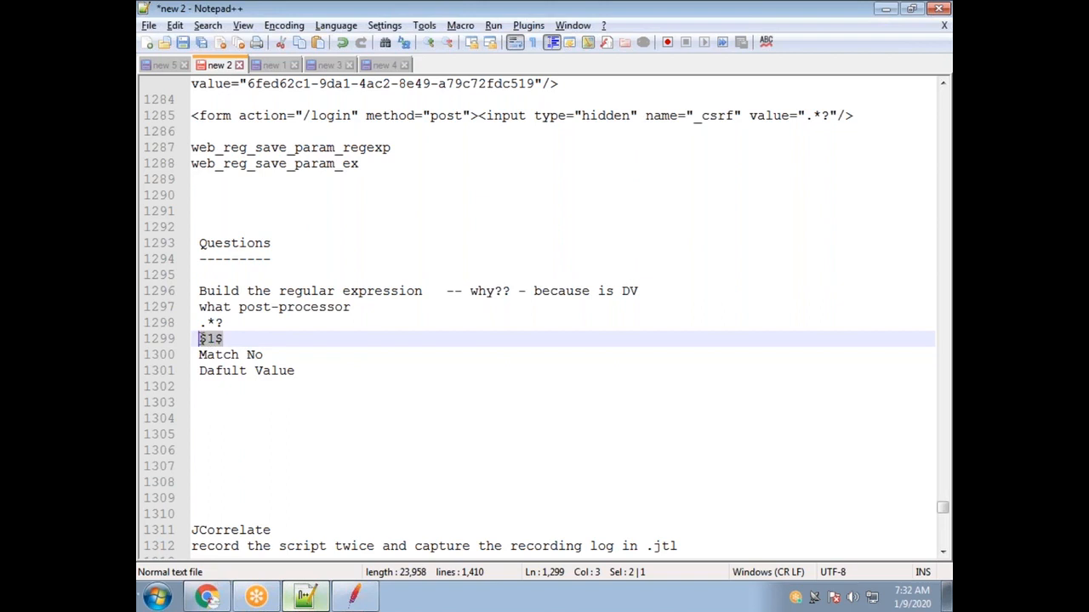
key("Delete")
left_click(306, 372)
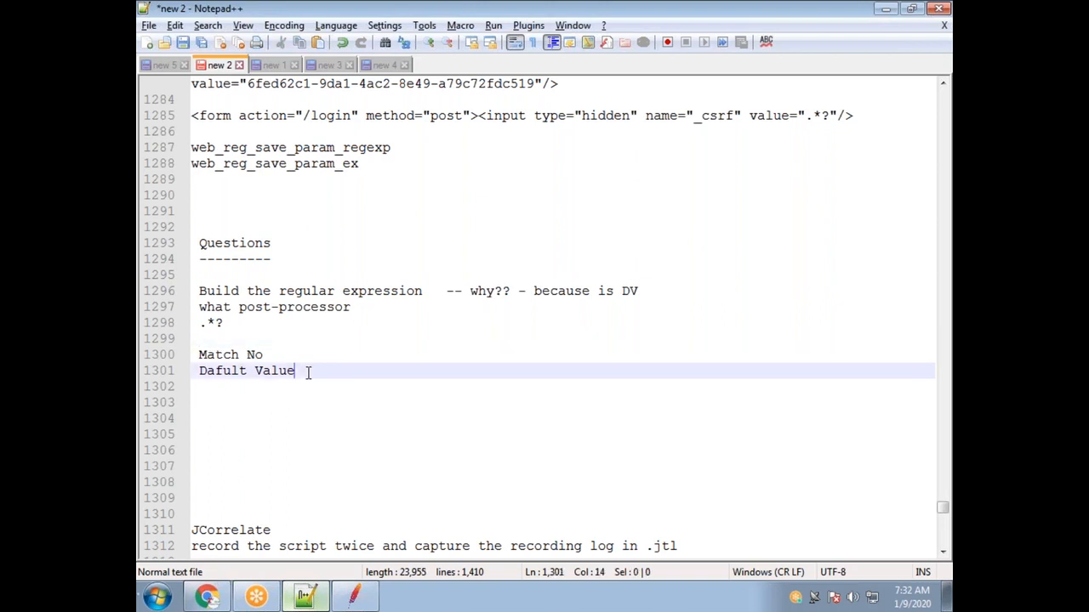
key("Return")
key("Return")
key("Return")
type("$1$")
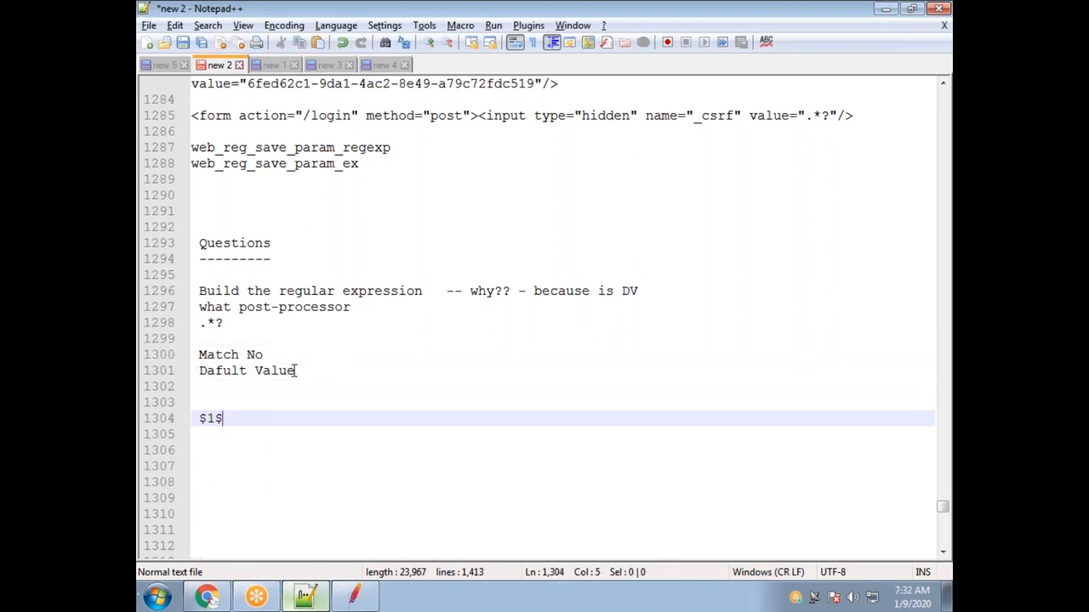
Highlight the Match No note, then return to JMeter's Regular Expression Extractor settings.
left_click_drag(266, 355, 198, 354)
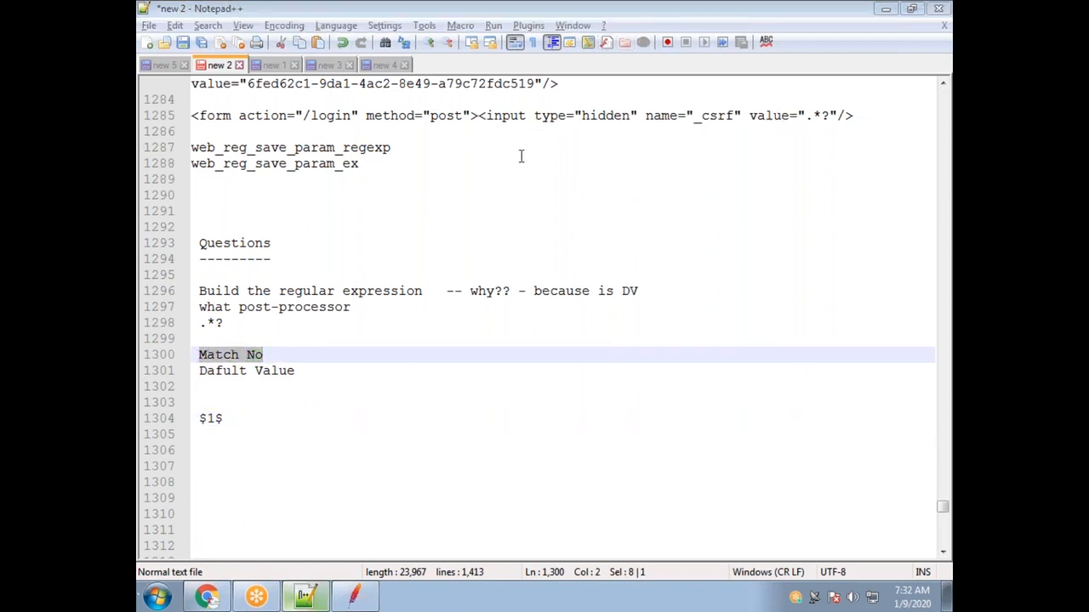
left_click(354, 596)
left_click(239, 209)
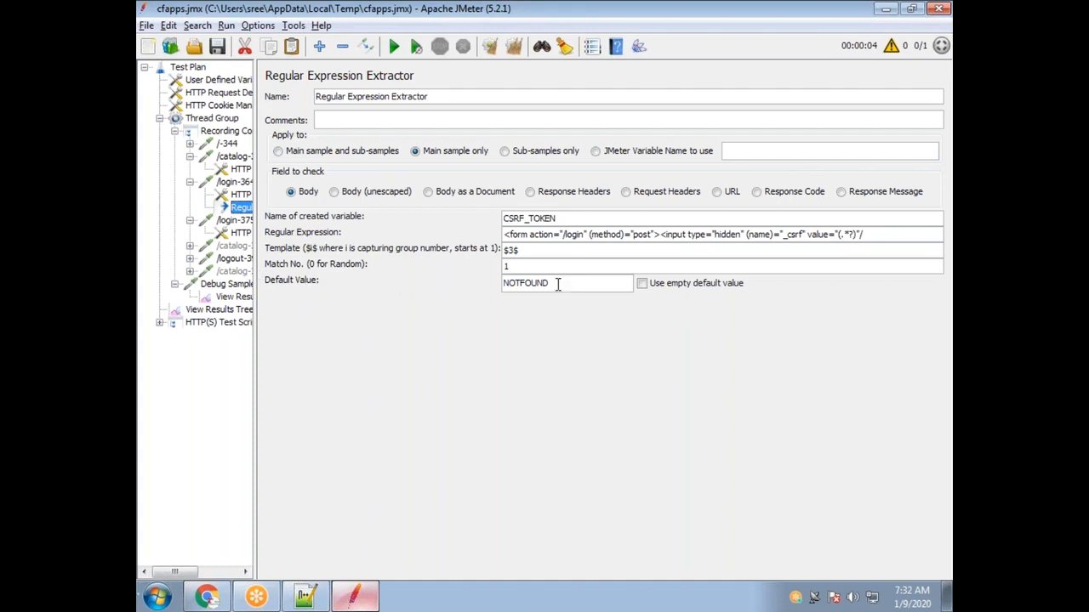
Delete the NOTFOUND default value and rerun the test, appending to the existing results.
left_click_drag(567, 284, 501, 276)
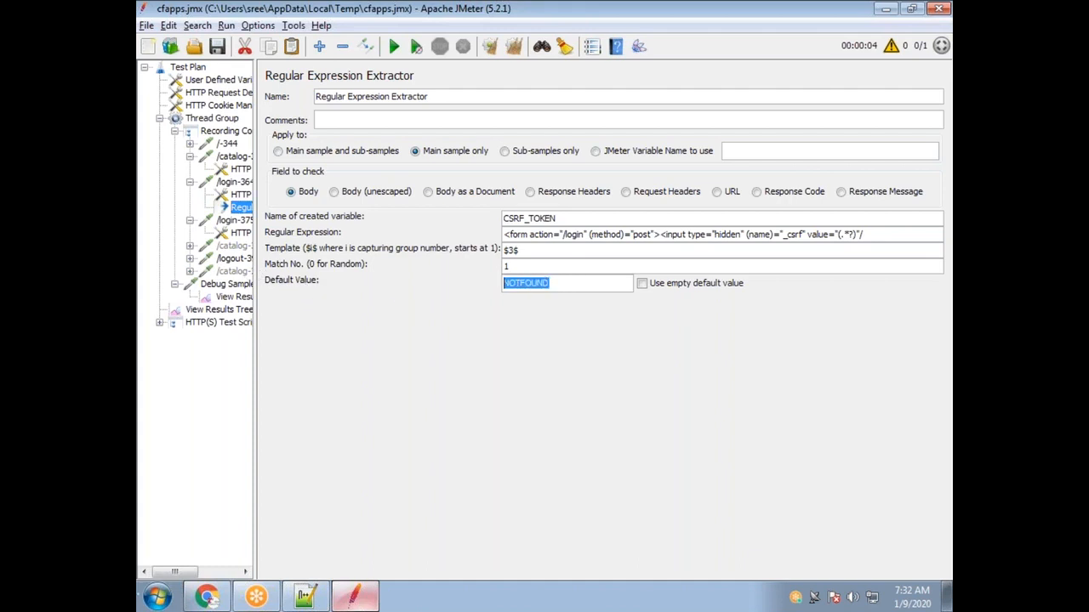
key("BackSpace")
left_click(392, 46)
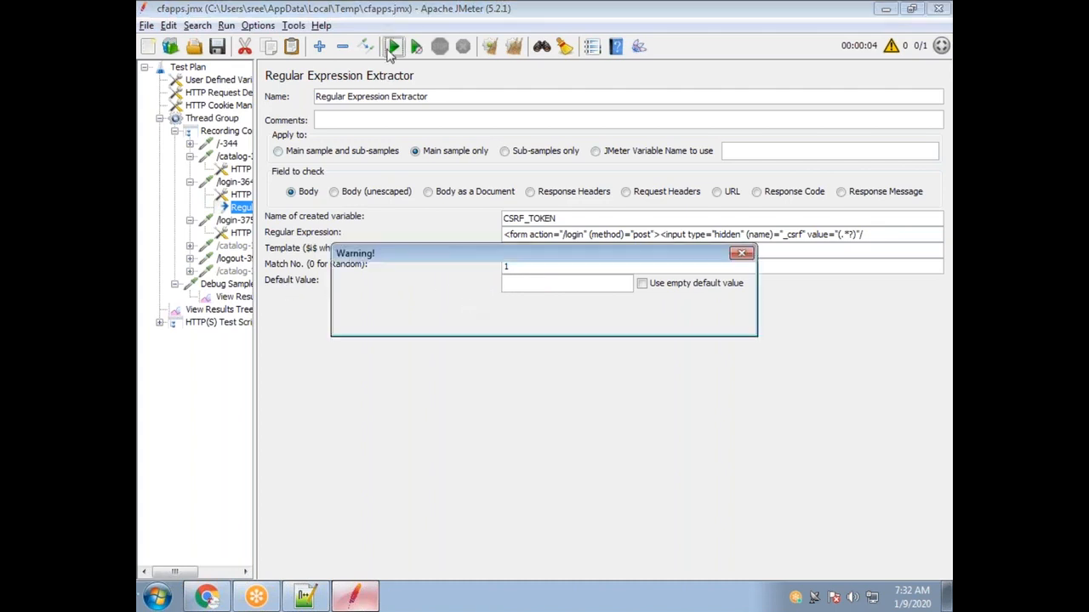
left_click(425, 320)
Confirm the fifth Debug Sampler result still shows the captured CSRF_TOKEN value.
left_click(223, 309)
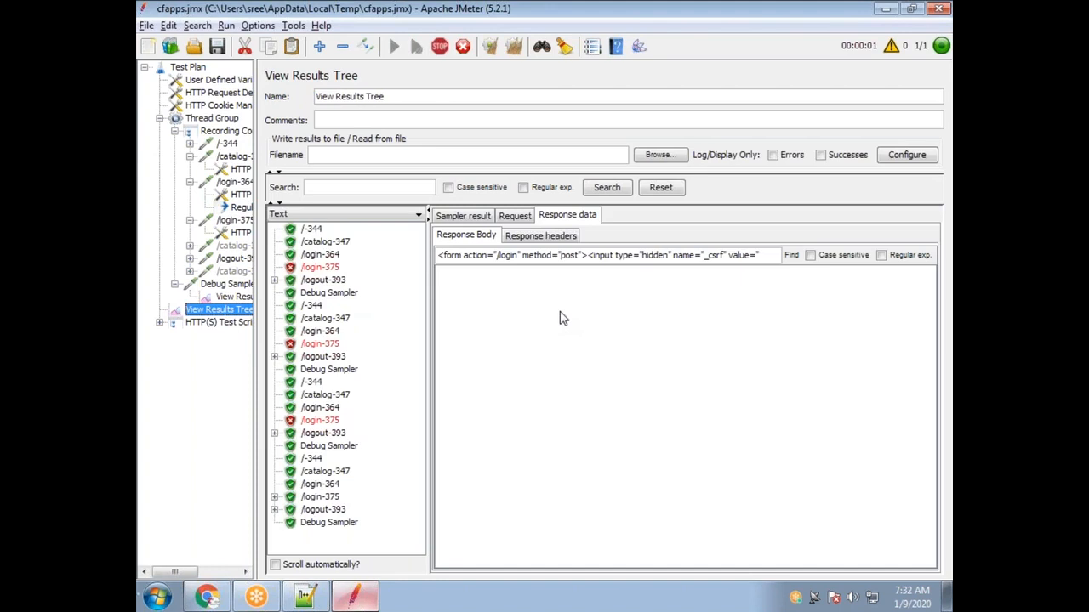
left_click(232, 296)
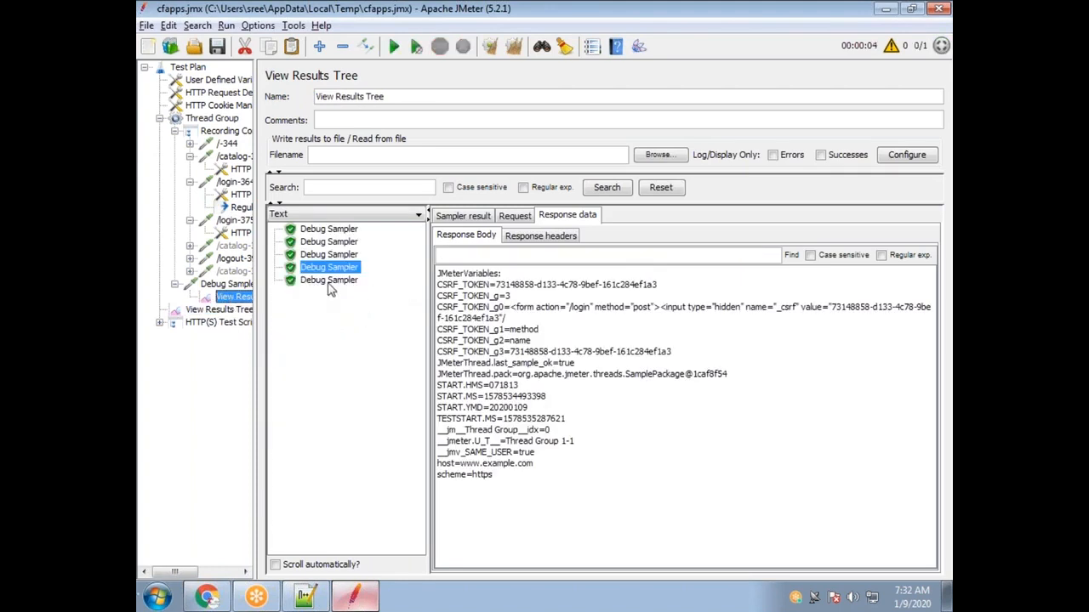
left_click(327, 281)
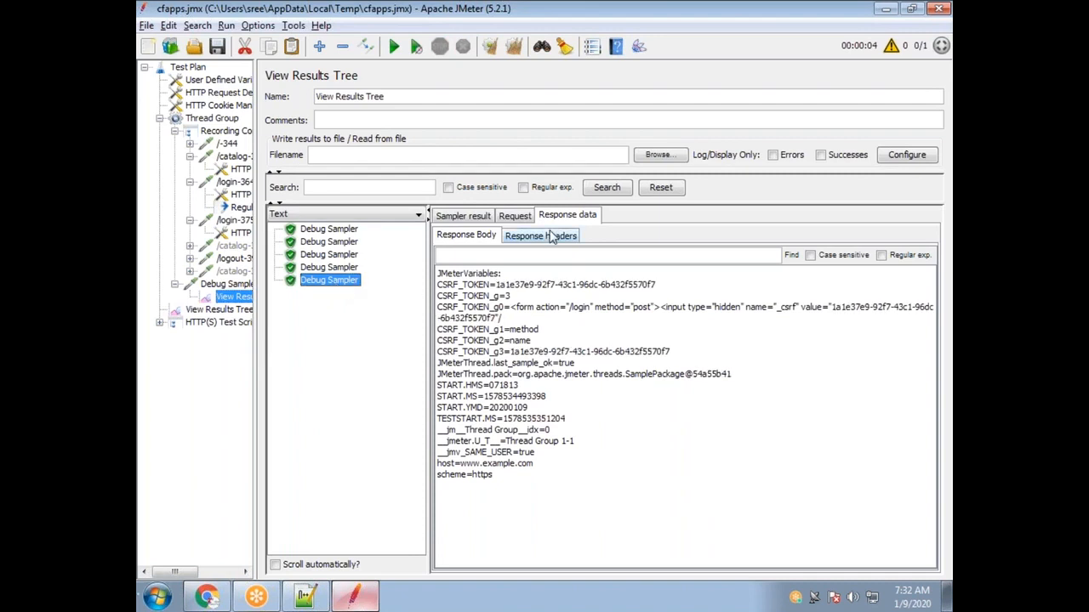
left_click_drag(656, 286, 496, 288)
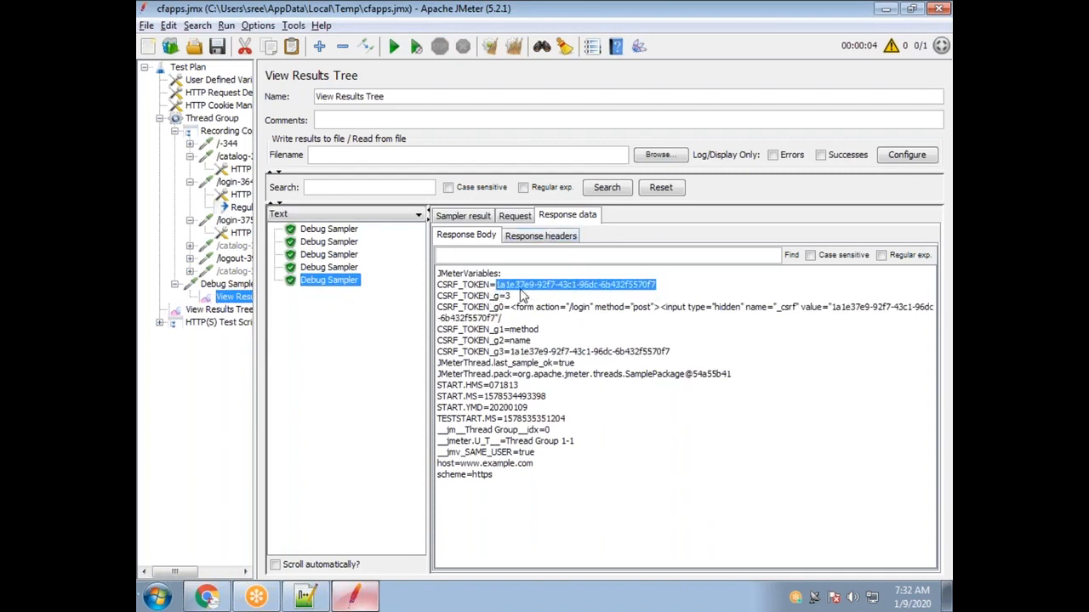
left_click(240, 209)
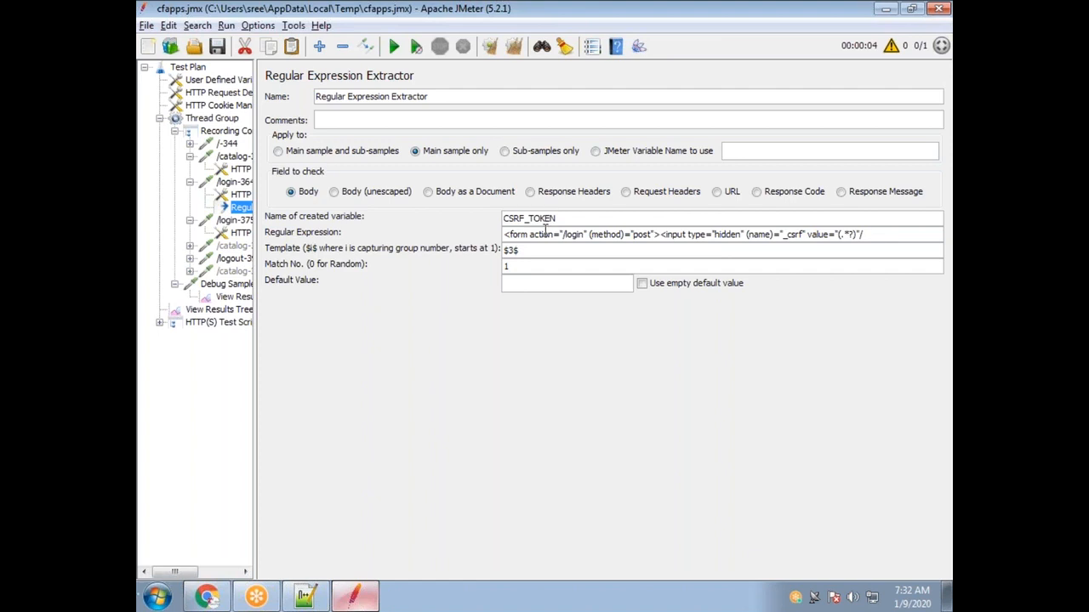
left_click_drag(853, 238, 845, 235)
left_click_drag(549, 250, 500, 249)
left_click_drag(575, 219, 464, 214)
left_click(536, 283)
type("fg")
left_click(897, 234)
key("ctrl+a")
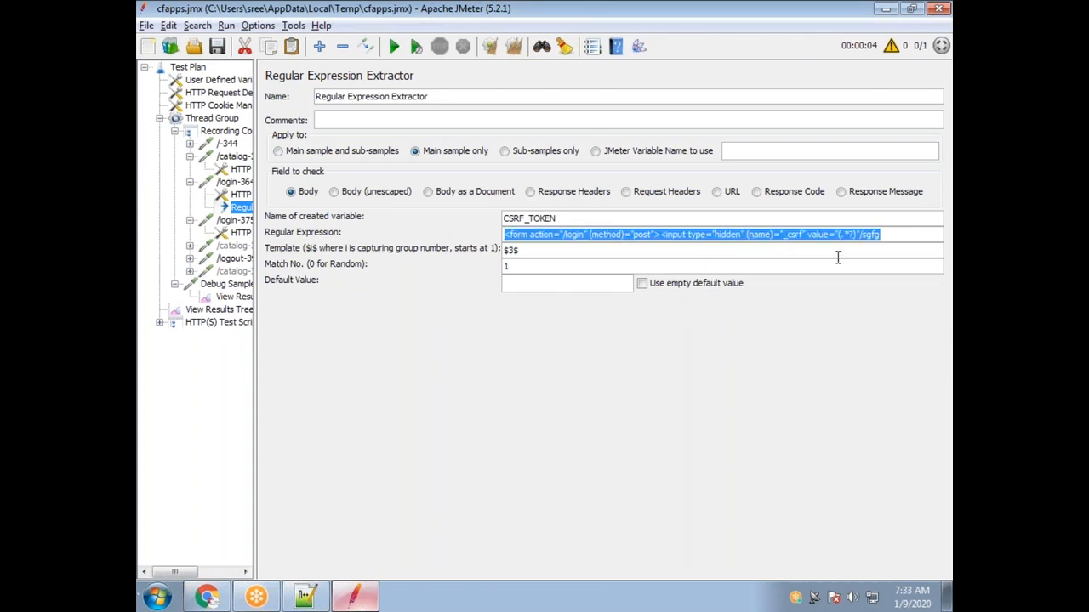
left_click(908, 232)
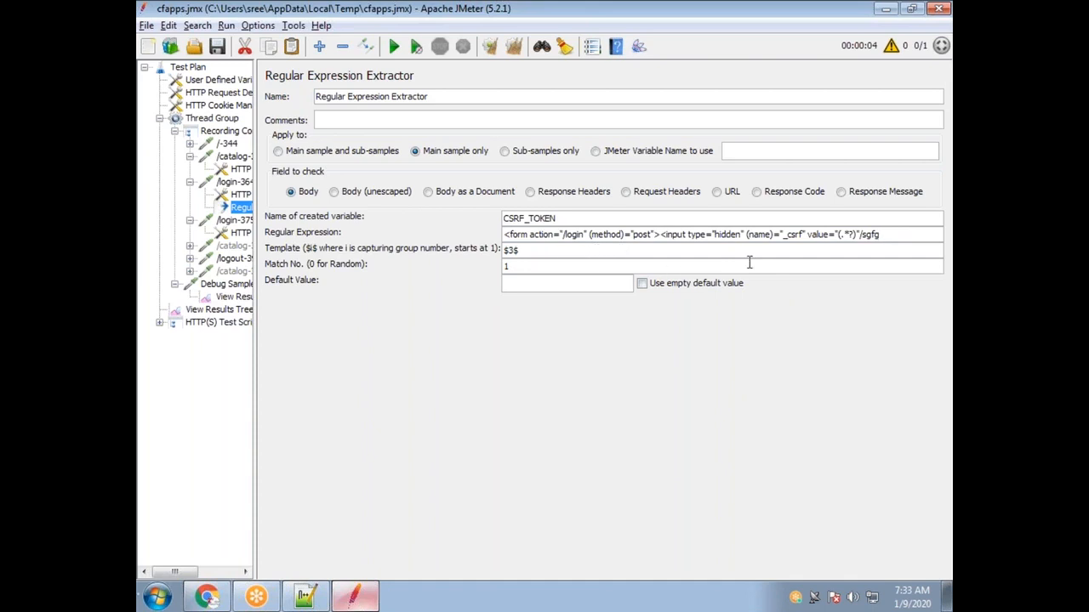
left_click_drag(853, 235, 841, 235)
double_click(760, 235)
double_click(607, 235)
left_click_drag(887, 236, 869, 234)
Rerun the test, appending results, and view the sixth Debug Sampler's variables.
left_click(394, 46)
left_click(455, 319)
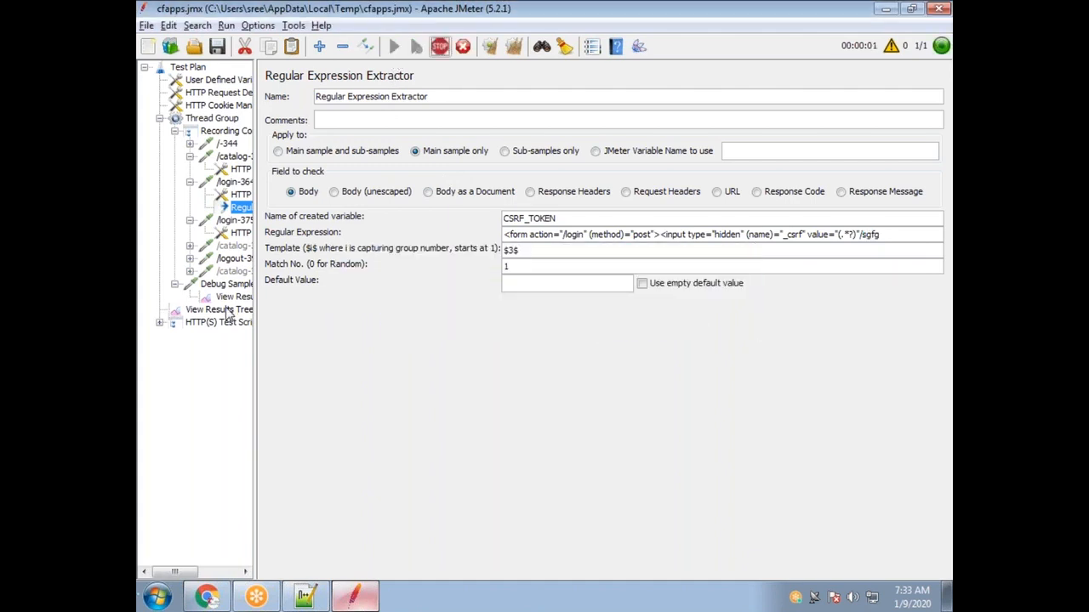
left_click(227, 311)
left_click(228, 297)
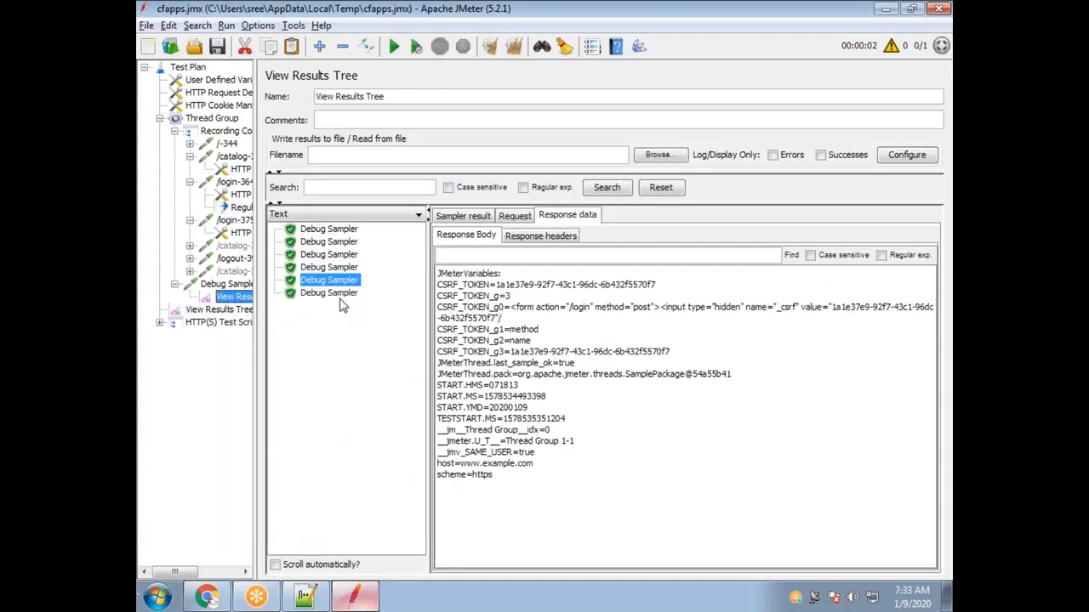
left_click(338, 295)
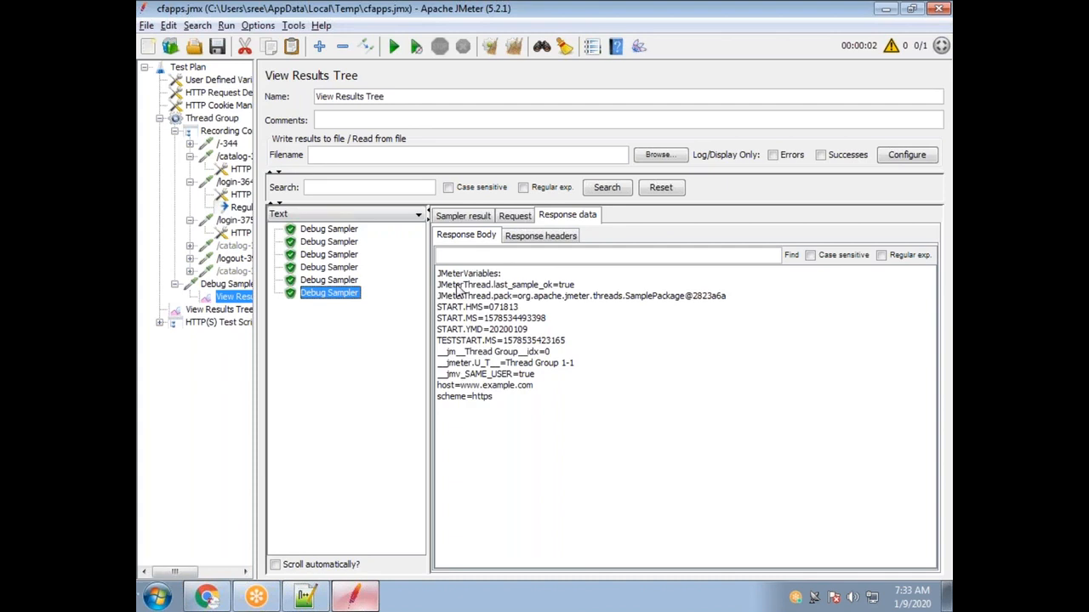
Compare CSRF_TOKEN values across the fourth, fifth and sixth Debug Sampler results.
left_click(329, 282)
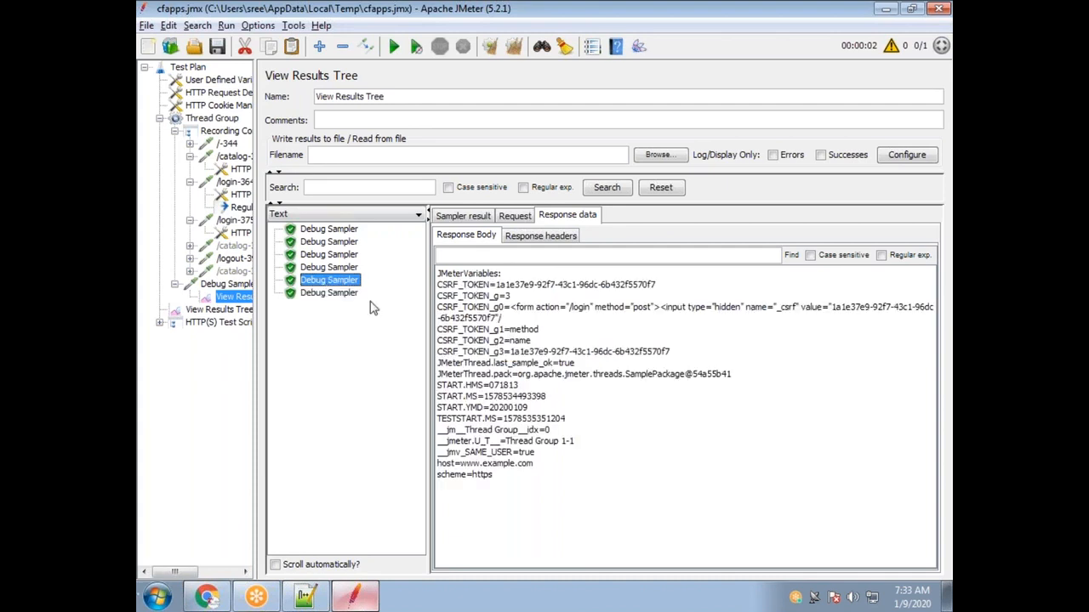
left_click(334, 294)
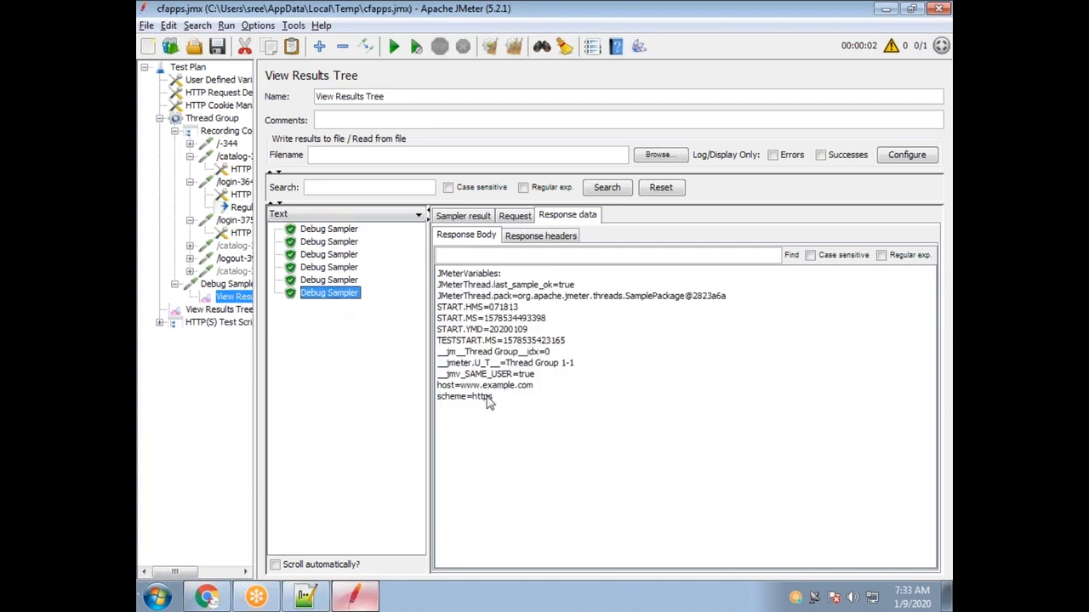
left_click(340, 269)
left_click(349, 281)
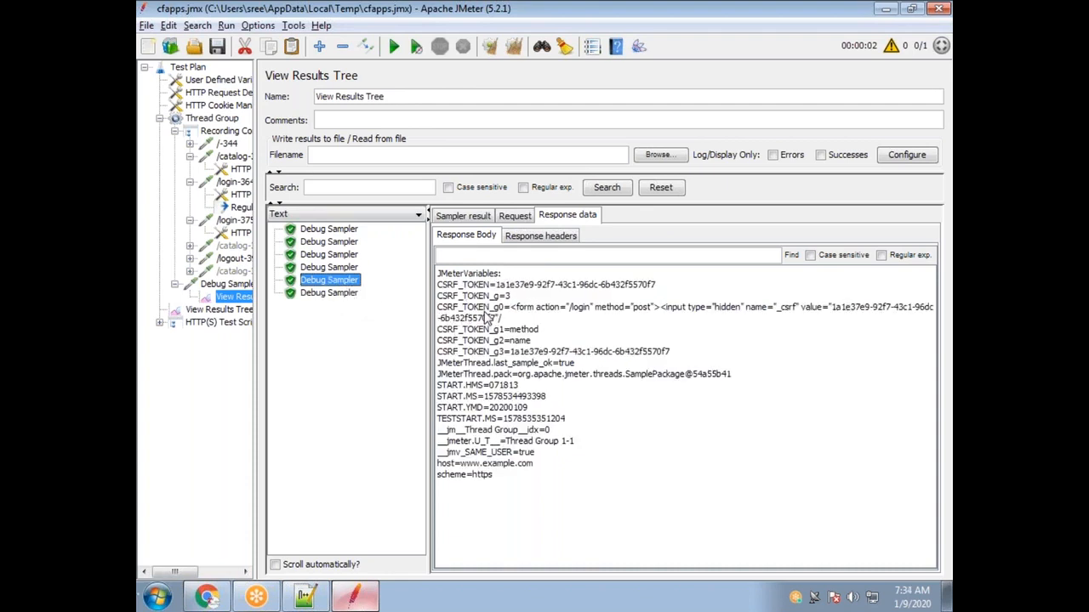
left_click(328, 295)
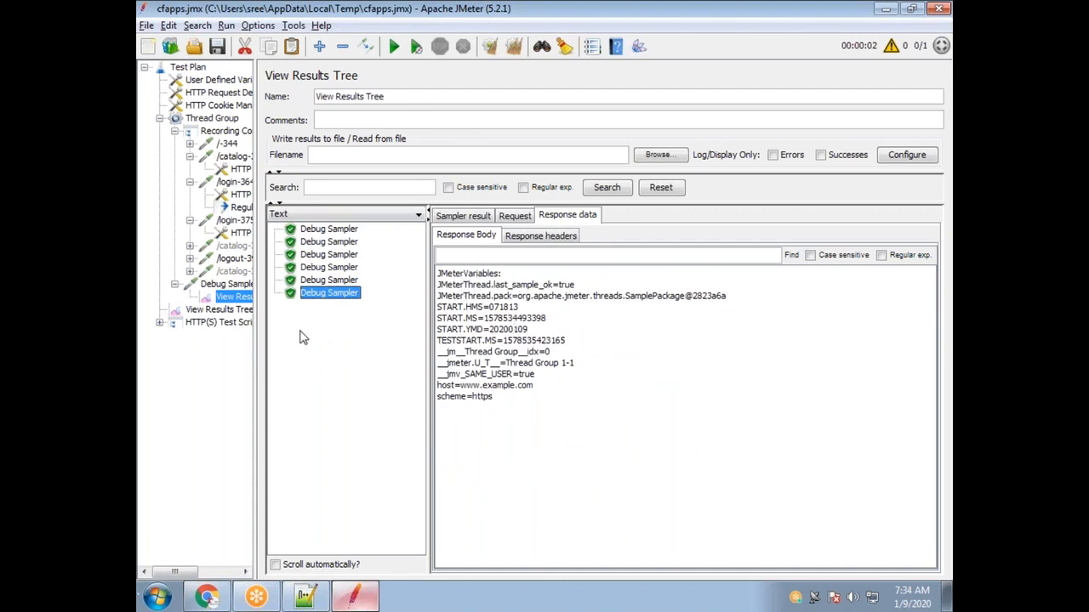
Check the extractor's CSRF_TOKEN variable name against the Debug Sampler results.
left_click(242, 207)
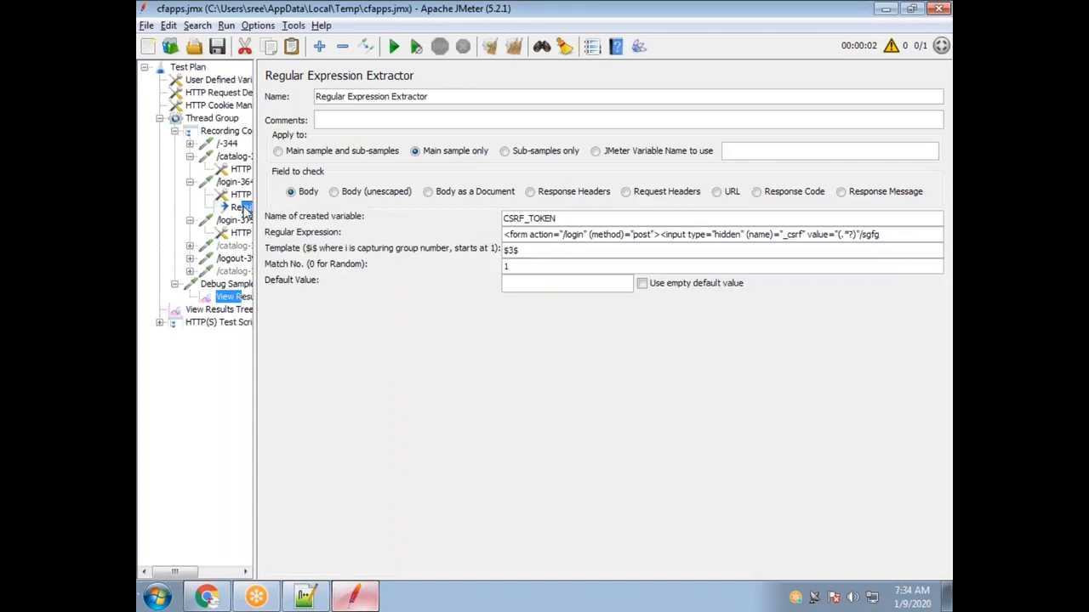
left_click_drag(560, 219, 503, 216)
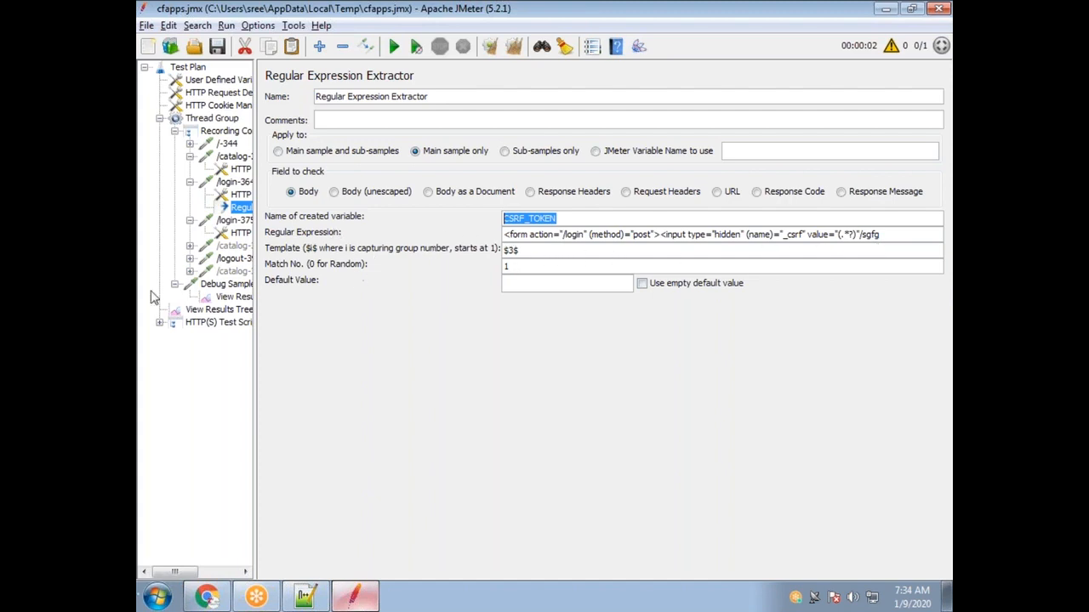
left_click(226, 309)
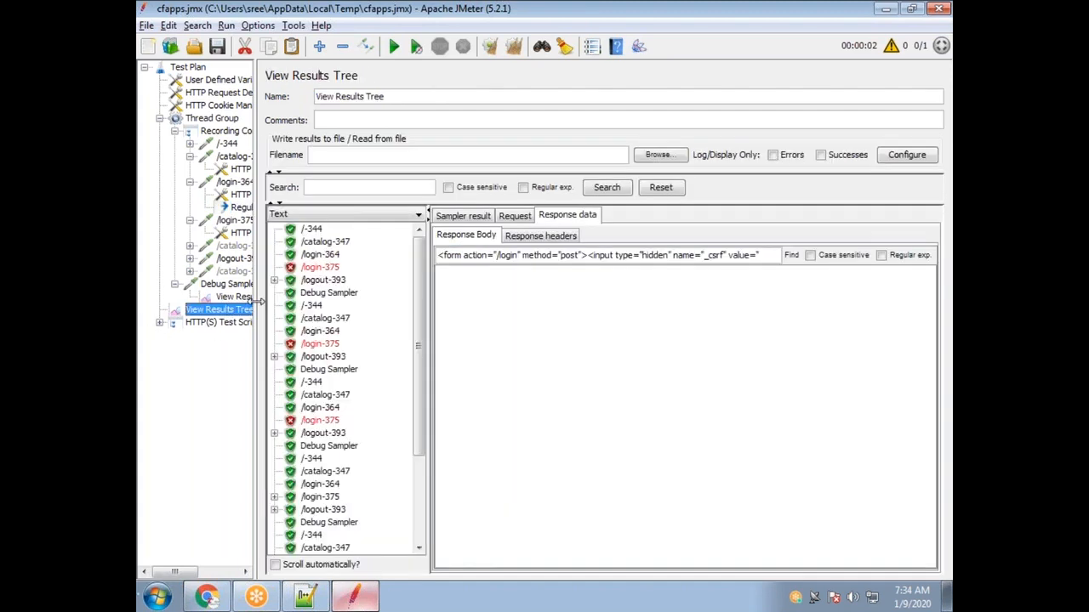
left_click(243, 297)
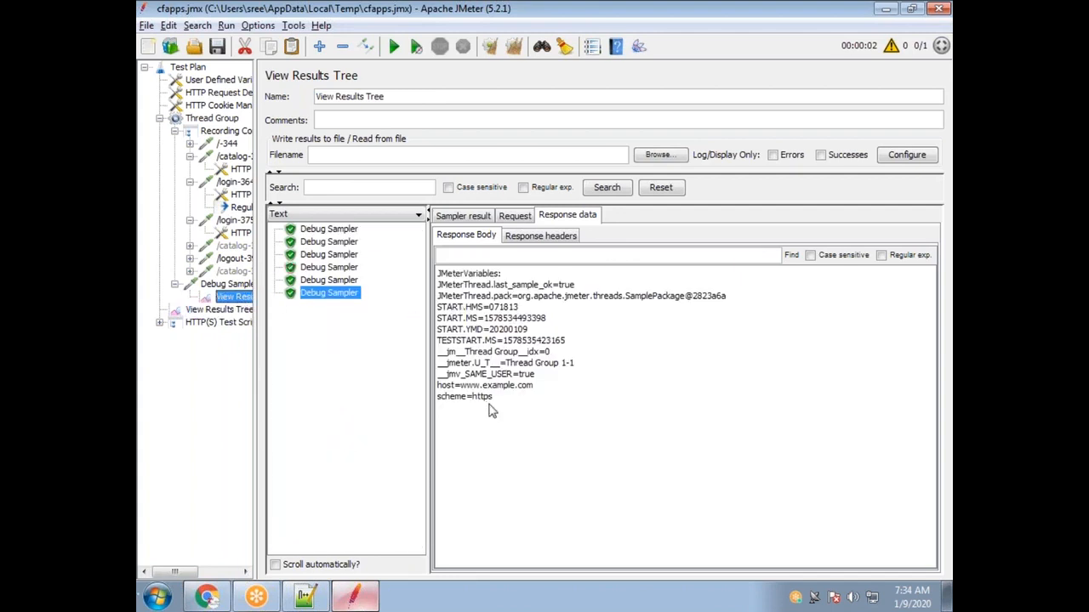
left_click(242, 208)
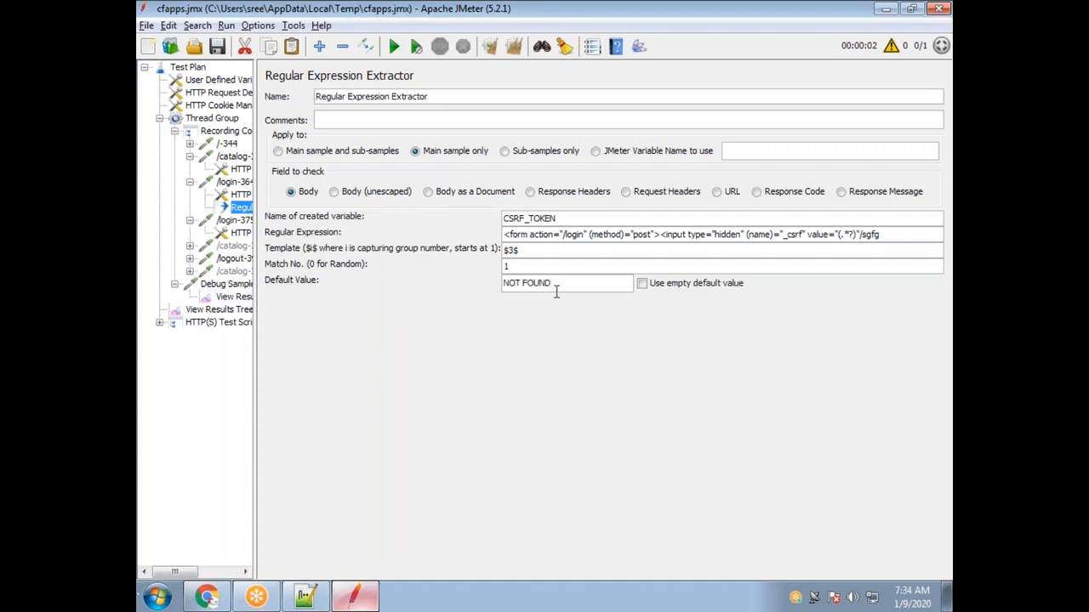
Rerun the test, appending results, and compare the seventh Debug Sampler with the previous one.
left_click(394, 46)
left_click(644, 315)
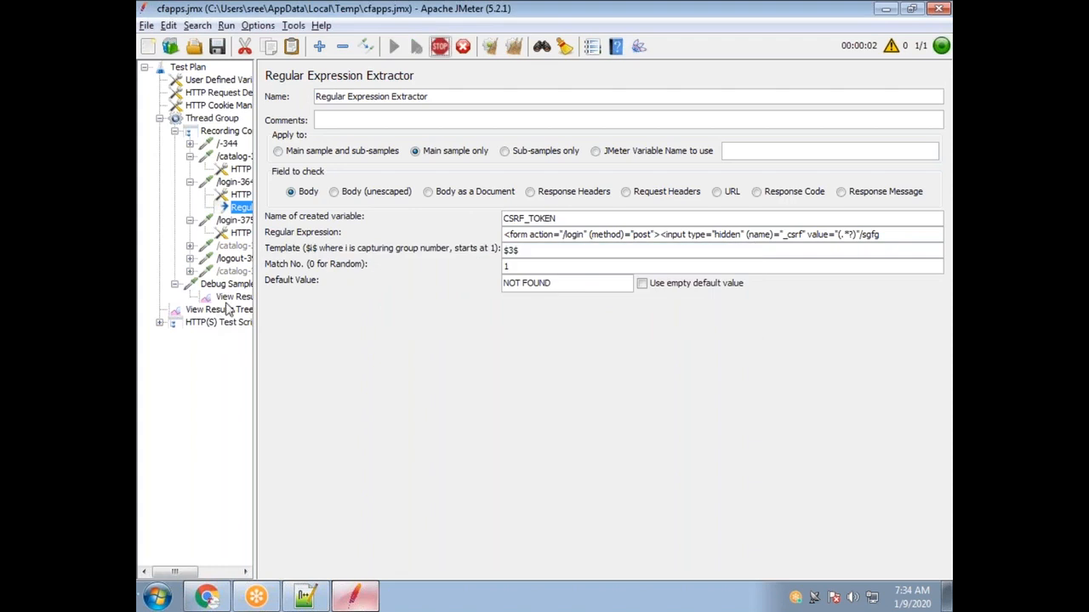
left_click(234, 296)
left_click(321, 306)
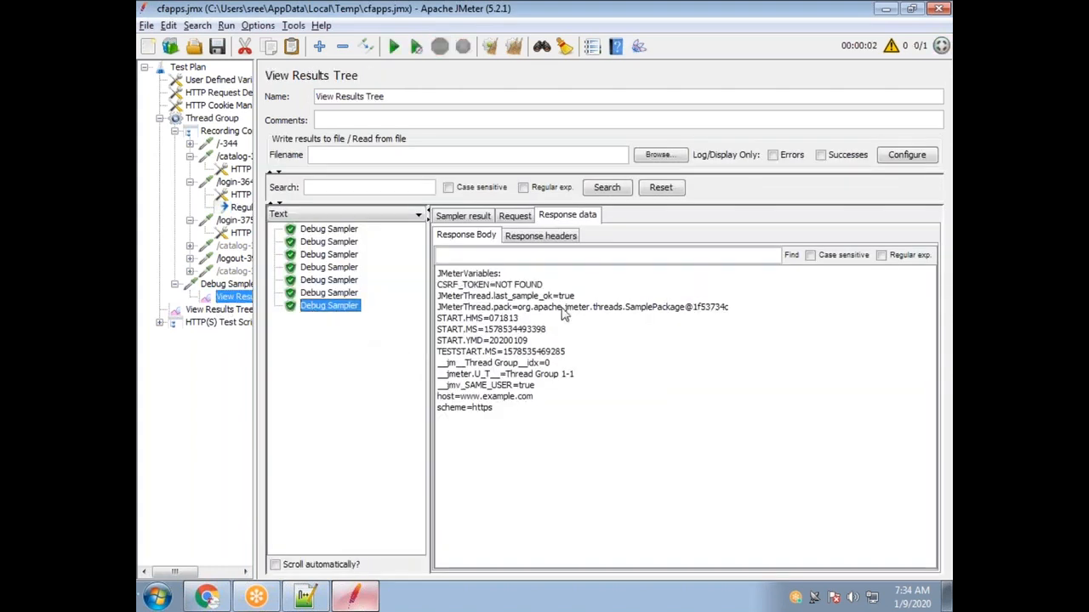
left_click(341, 294)
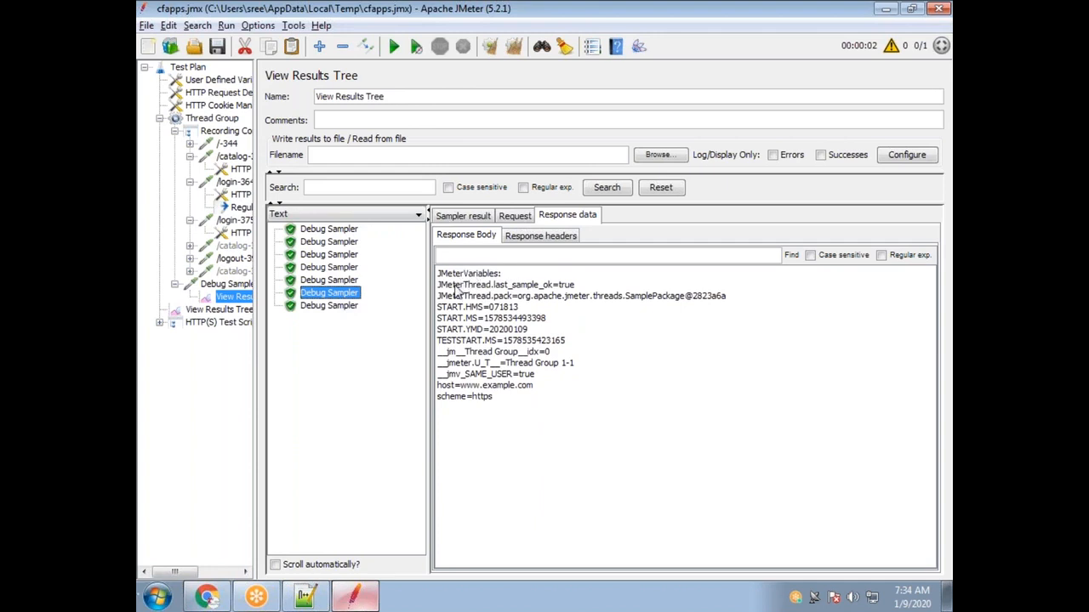
left_click(322, 309)
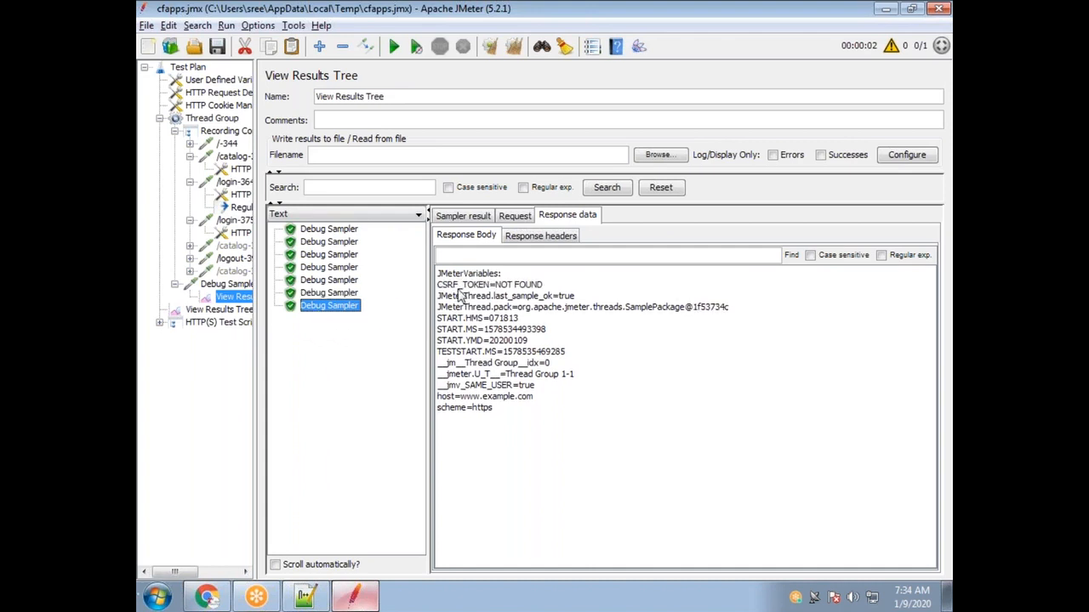
Relate the NOT FOUND default value to the CSRF_TOKEN=NOT FOUND line in the Debug Sampler.
left_click(240, 207)
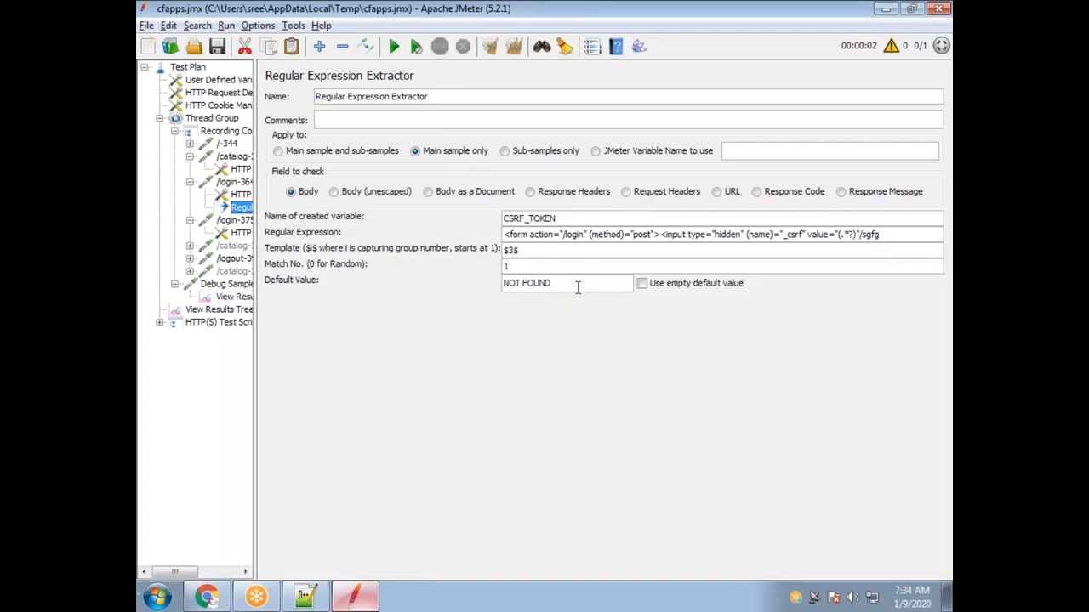
left_click_drag(564, 285, 467, 295)
left_click_drag(560, 223, 459, 221)
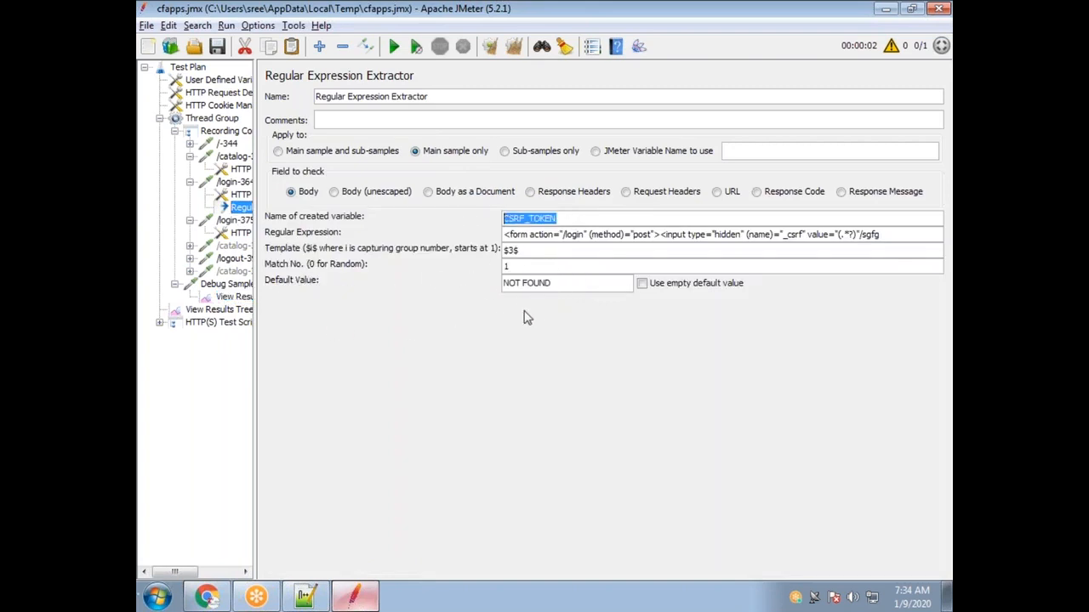
left_click_drag(561, 284, 499, 284)
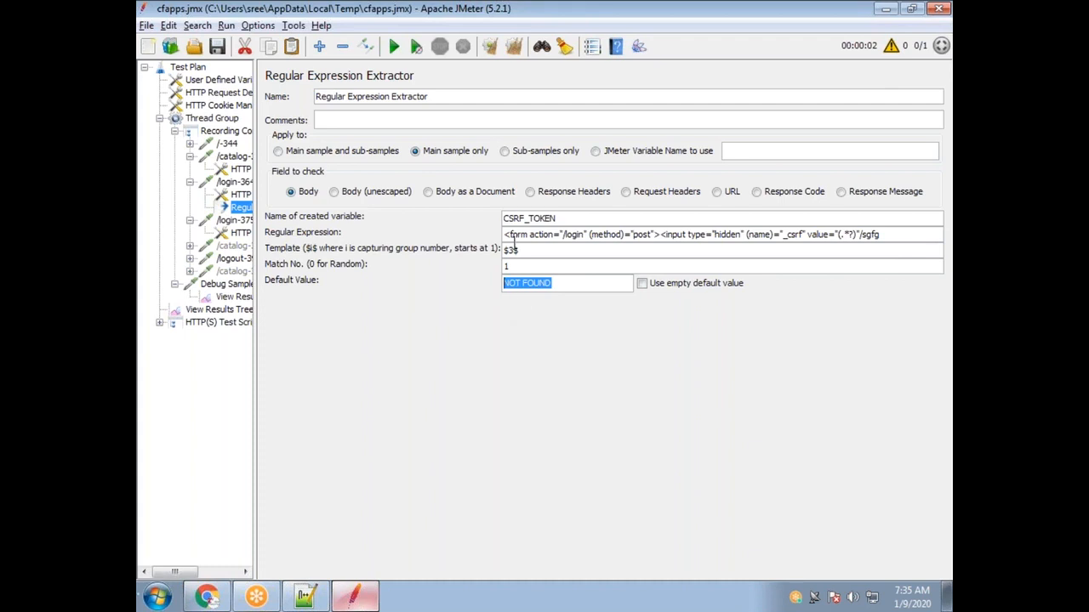
left_click(238, 300)
left_click_drag(542, 286, 437, 288)
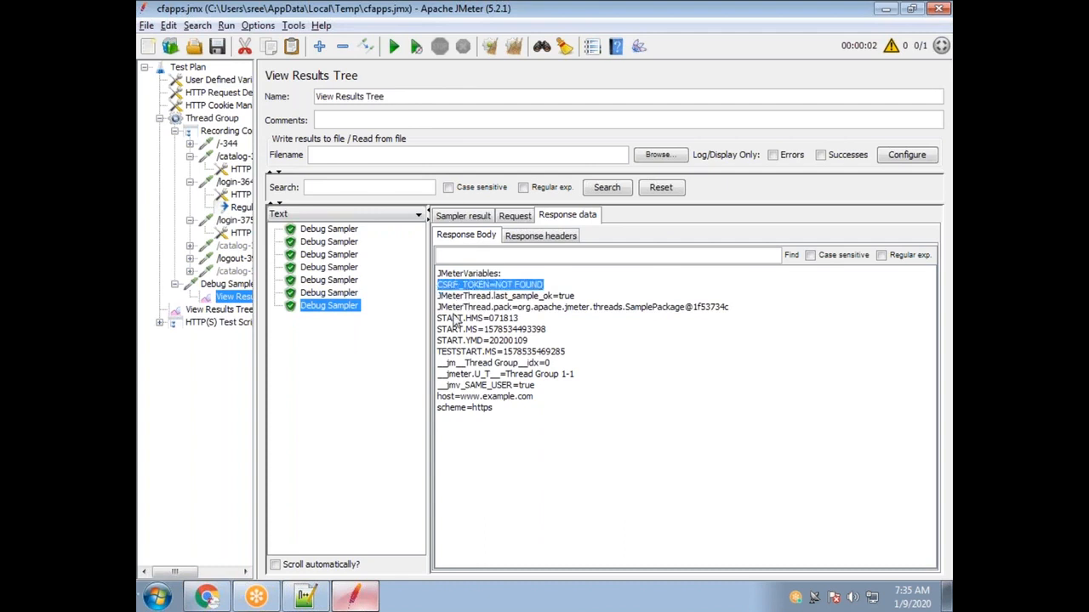
left_click(240, 208)
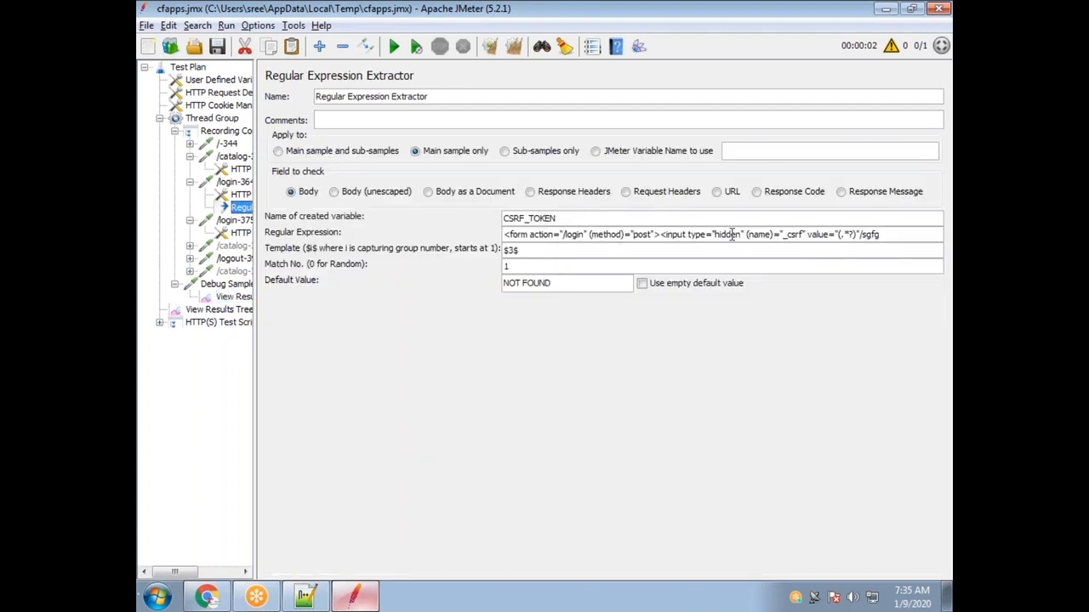
Review $3$, the (.*?) group, CSRF_TOKEN, and the trailing sgfg that breaks the regex match.
left_click_drag(514, 250, 492, 249)
left_click_drag(857, 235, 839, 235)
left_click_drag(568, 220, 494, 213)
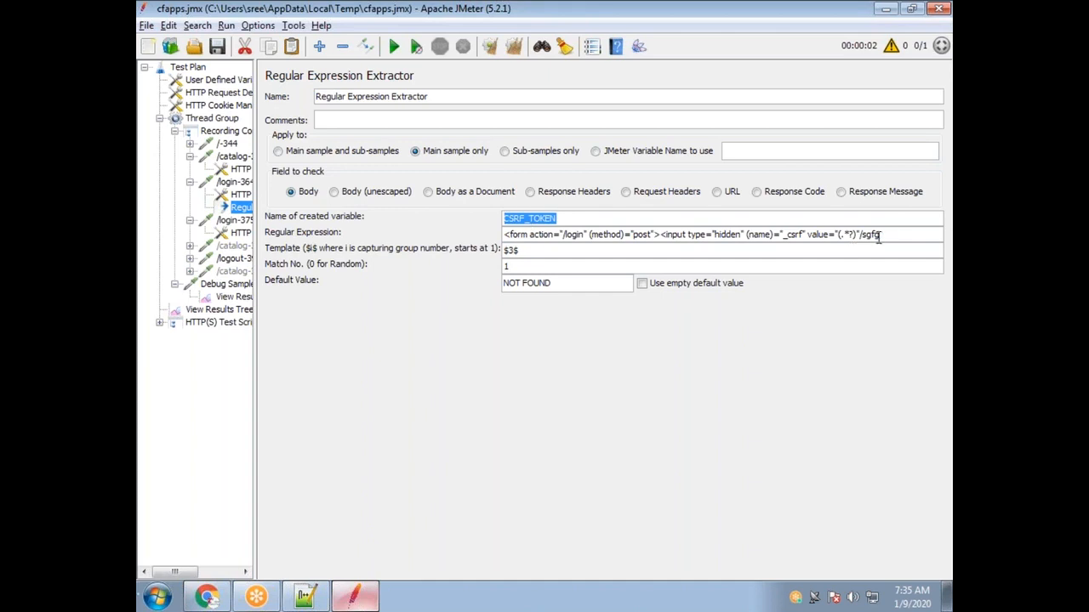
left_click_drag(575, 290, 481, 285)
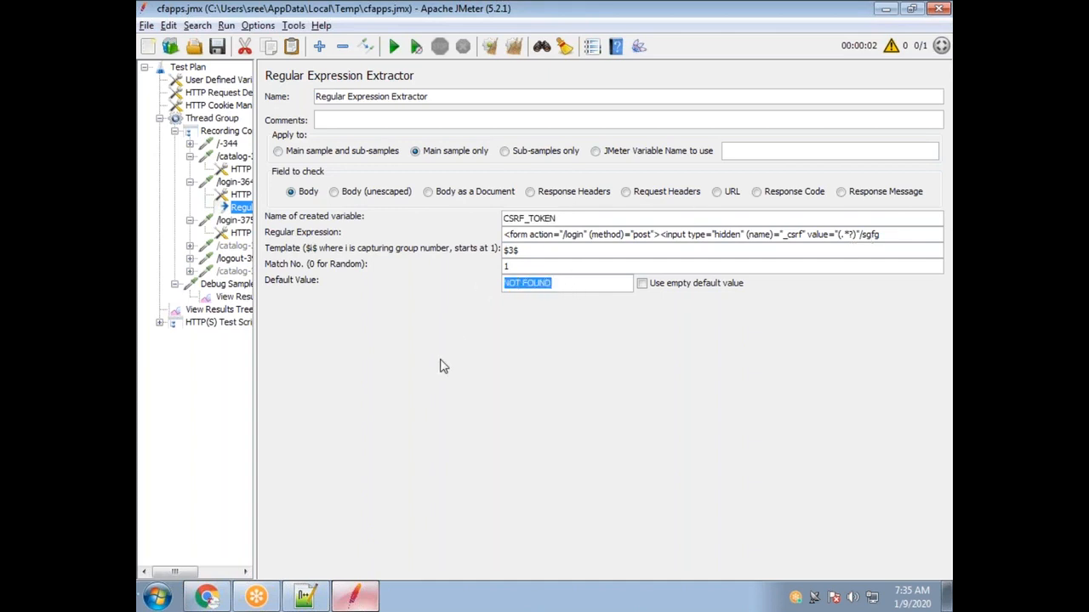
left_click(225, 300)
left_click(340, 304)
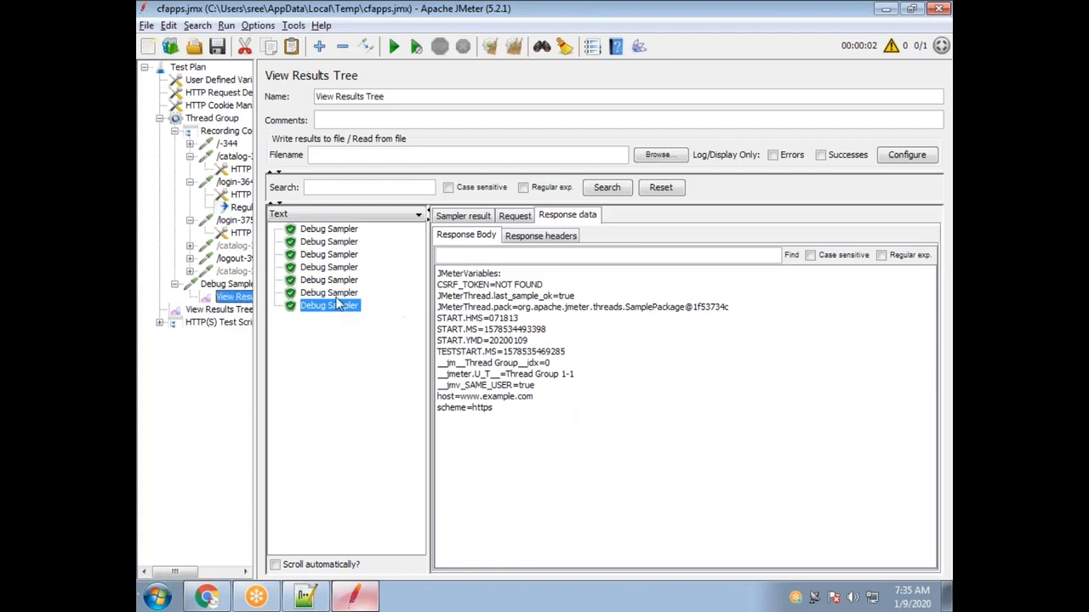
left_click(241, 208)
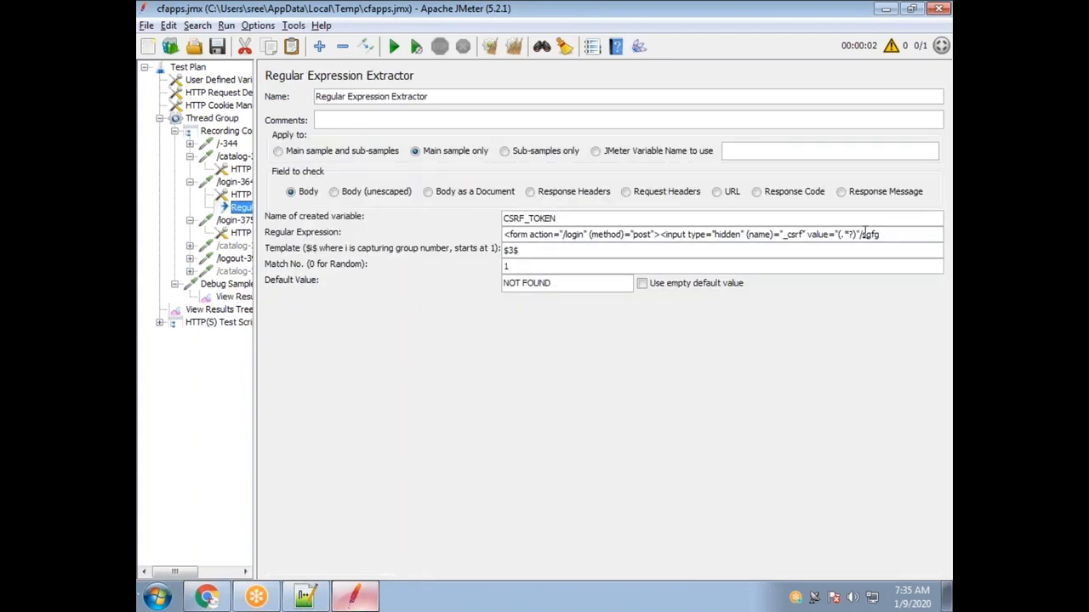
left_click_drag(881, 236, 862, 236)
Widen the test plan tree and clear the extractor's NOT FOUND default value.
left_click(236, 183)
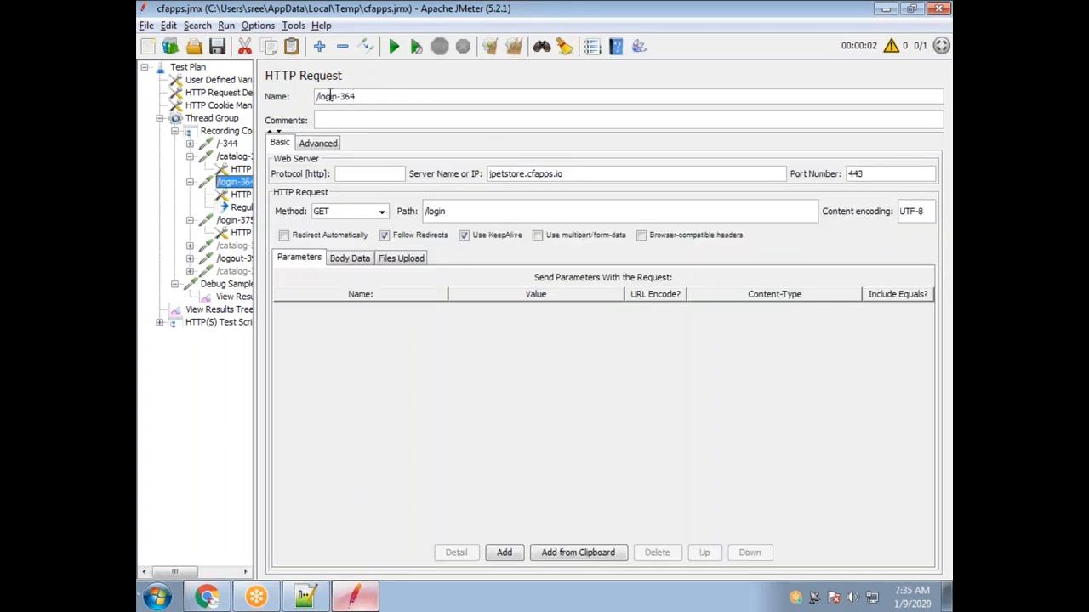
left_click(242, 207)
left_click_drag(255, 196, 316, 192)
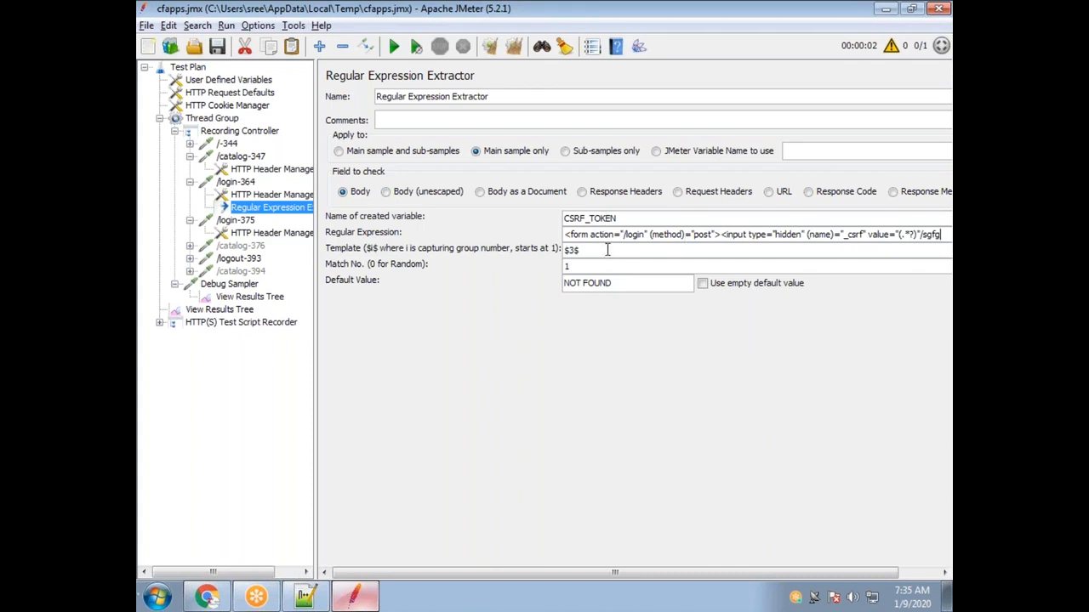
left_click_drag(611, 282, 558, 284)
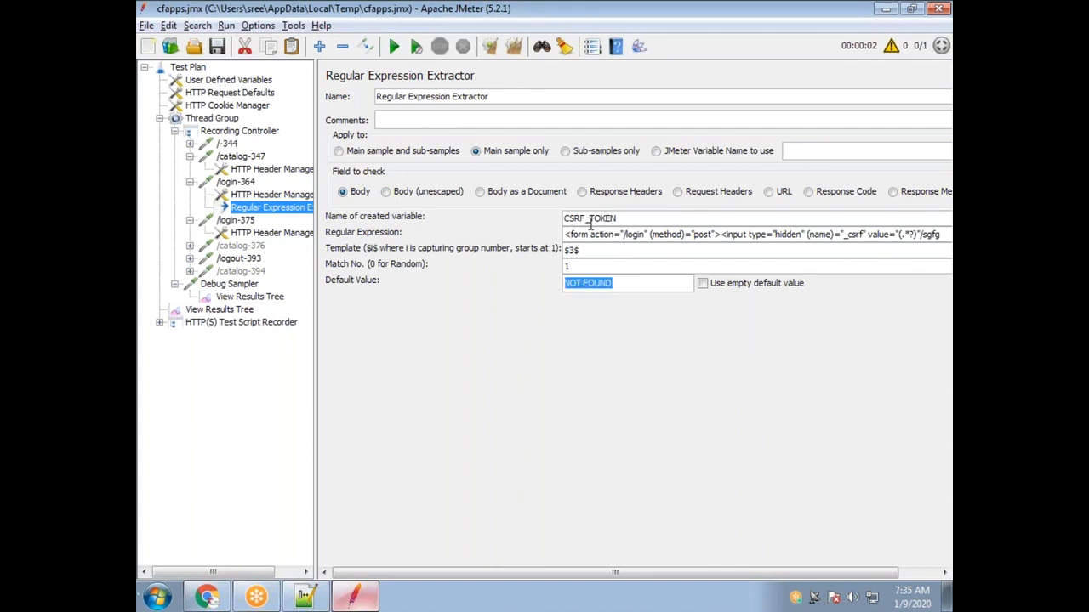
left_click(629, 283)
left_click_drag(629, 283, 550, 277)
key("BackSpace")
Inspect an earlier Debug Sampler result's variables, then return to the extractor settings.
left_click(250, 297)
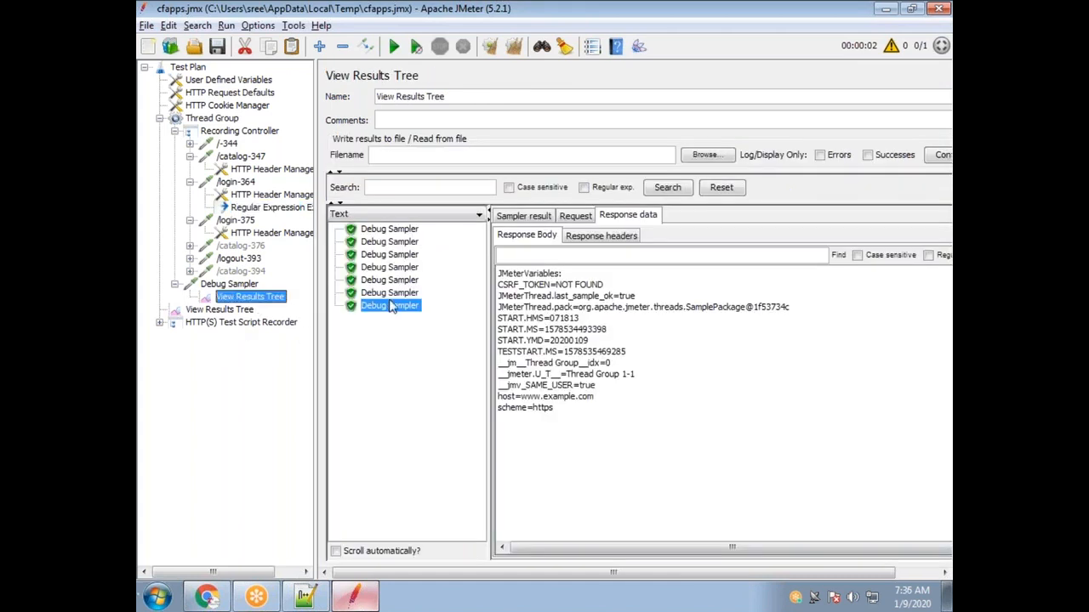
left_click(391, 294)
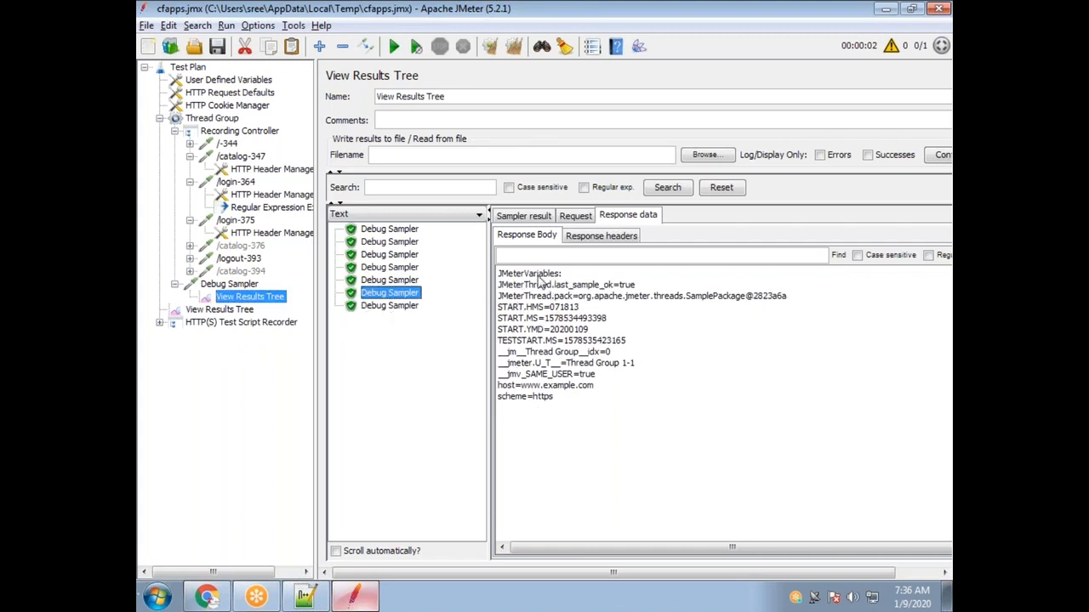
left_click(243, 209)
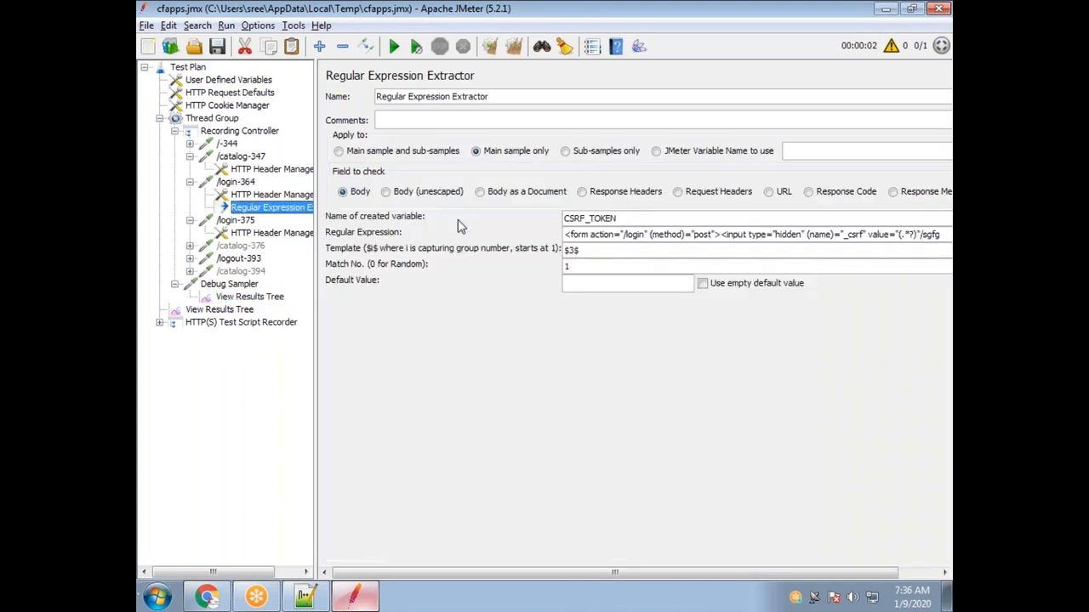
left_click(255, 297)
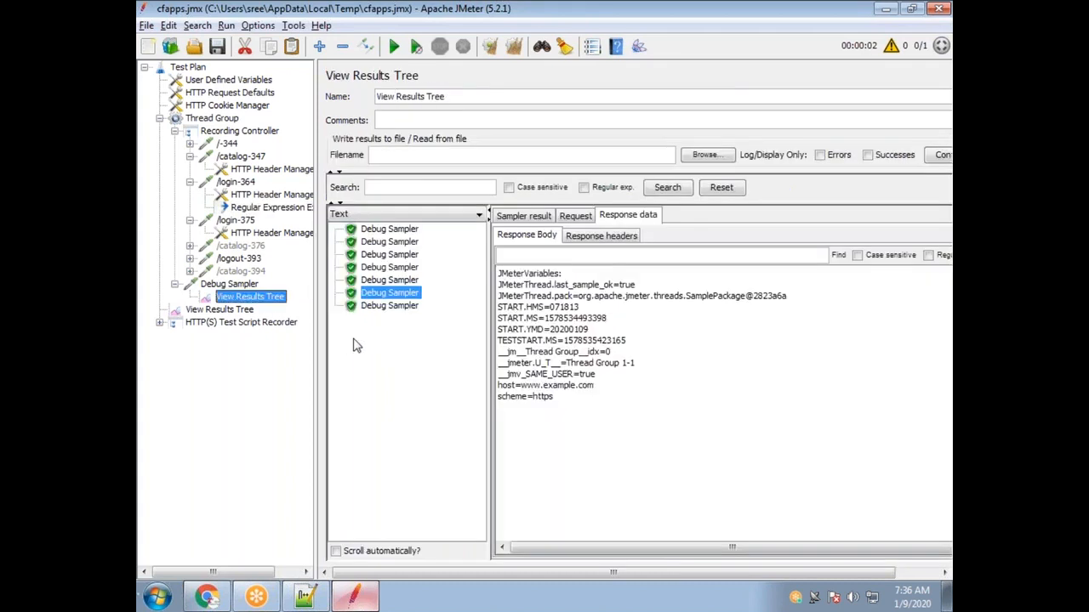
left_click(269, 210)
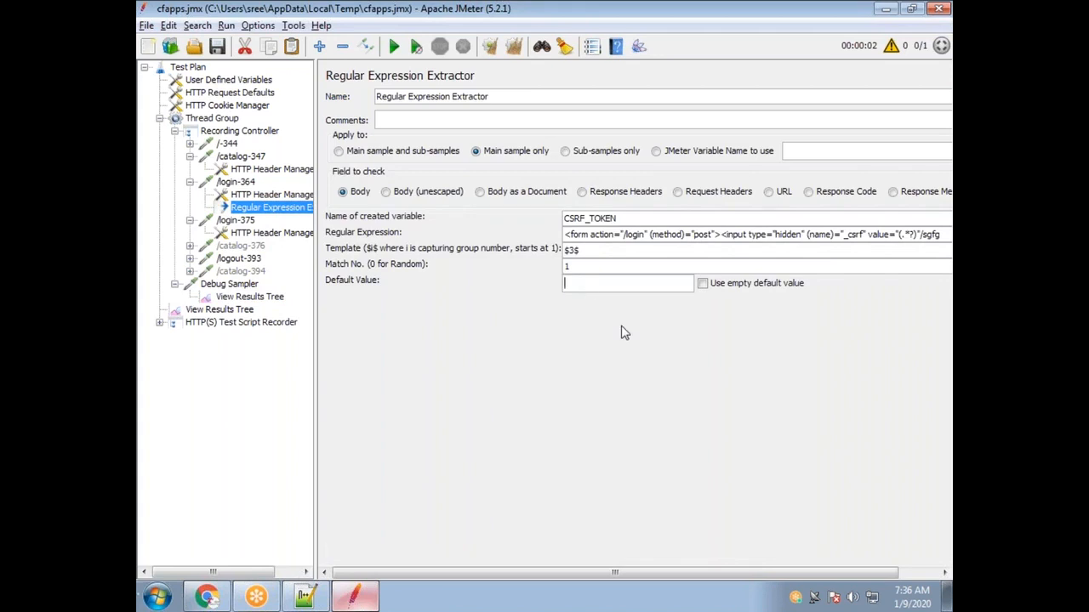
Enter NOT FOUND as the default value and compare it with the latest Debug Sampler's CSRF_TOKEN.
type("NOT FOund")
left_click_drag(618, 284, 531, 281)
left_click(250, 296)
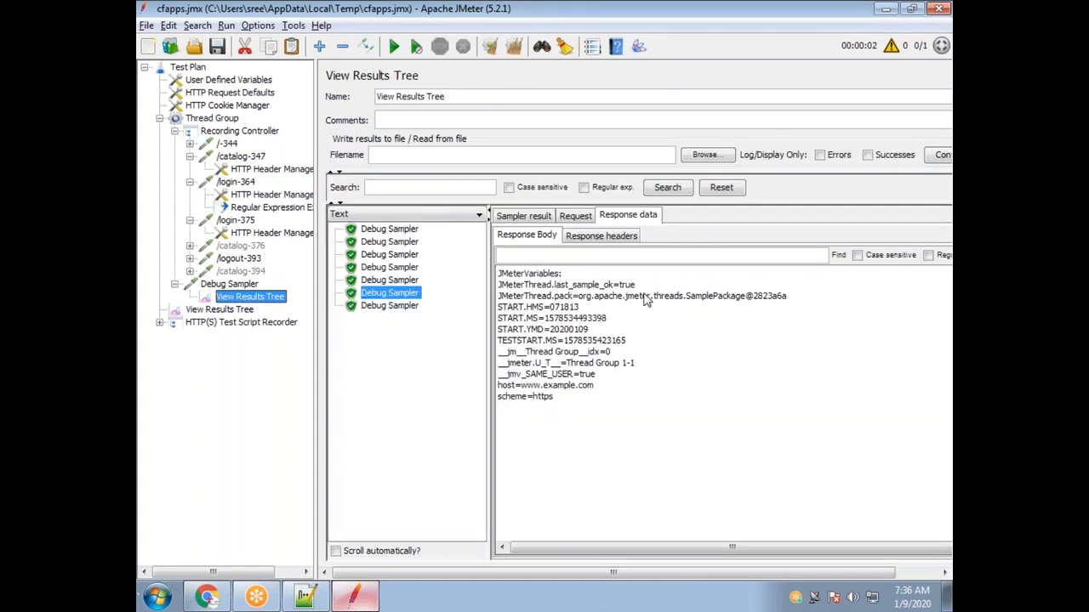
left_click(412, 307)
left_click_drag(606, 286, 560, 291)
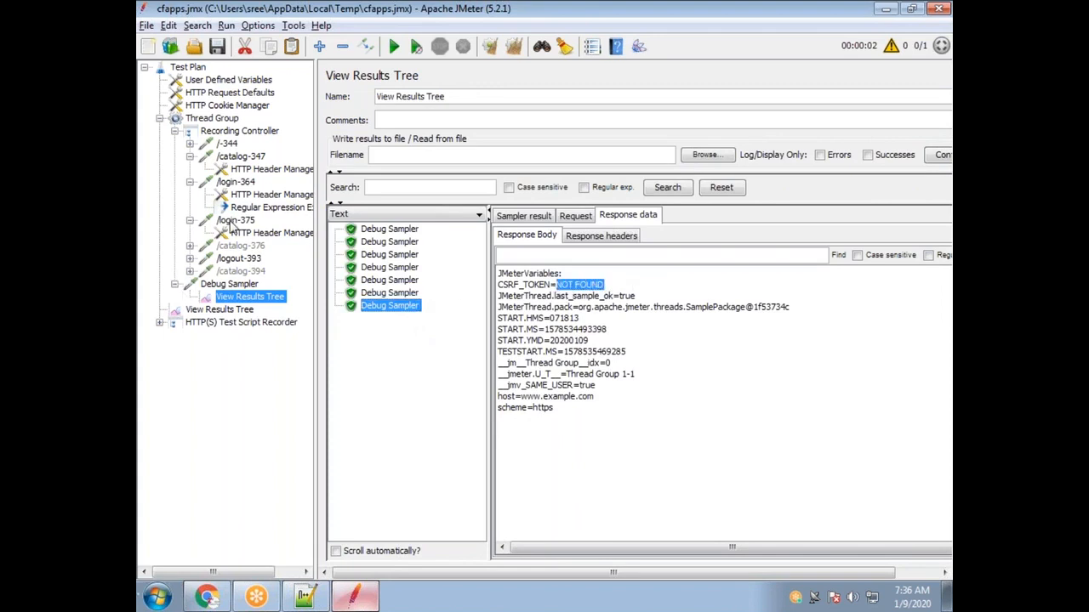
left_click(259, 208)
left_click_drag(641, 285, 558, 286)
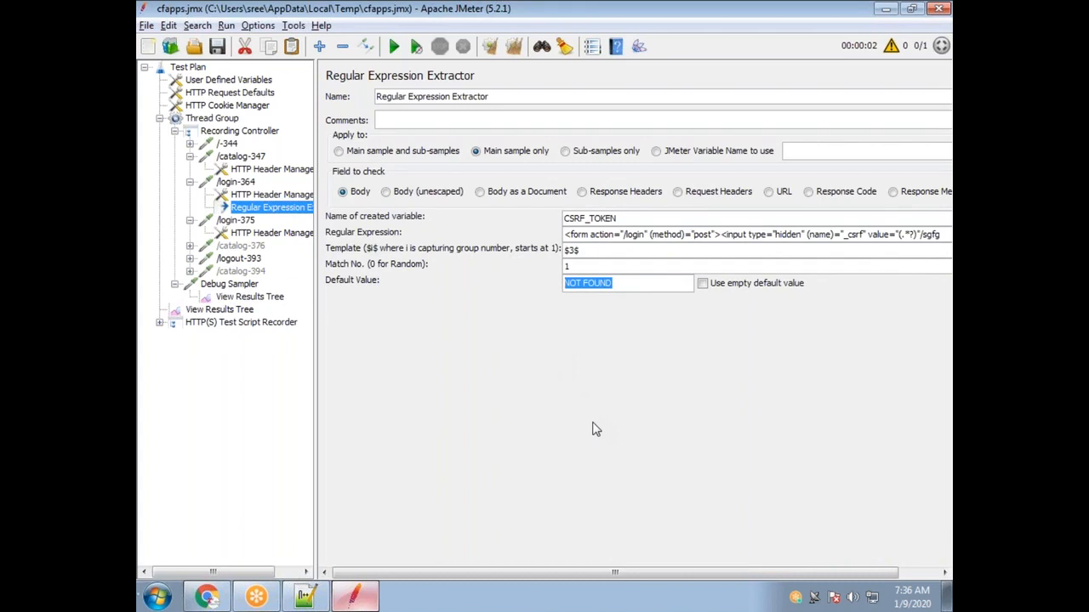
Set the default value to 'NOT ABLE TO PULL OUT' and rerun the test, appending results.
type("NOT AbLE TO PULL OUT")
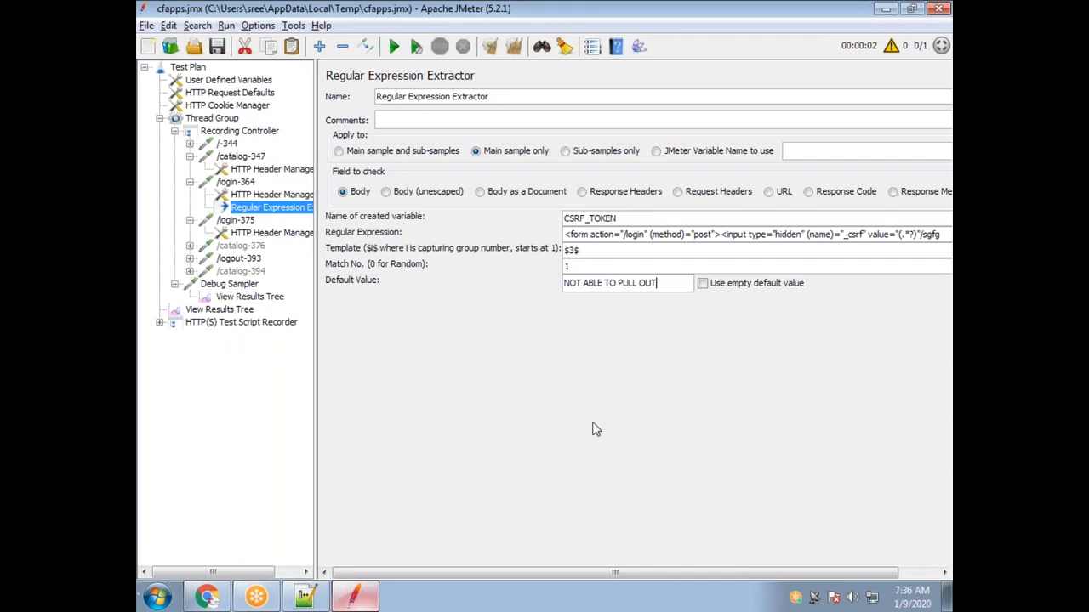
left_click(394, 46)
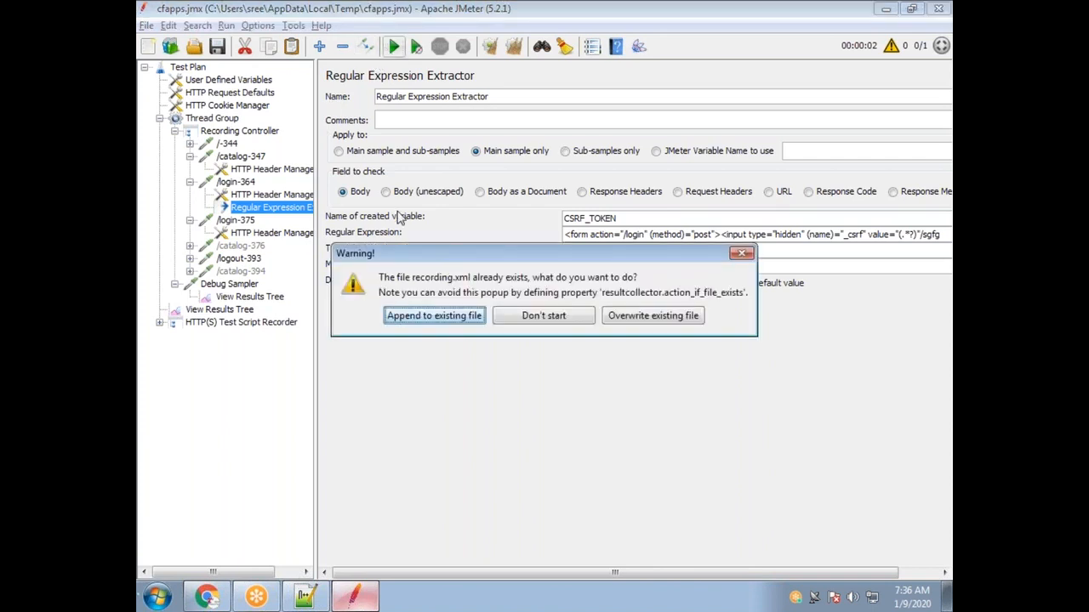
left_click(442, 316)
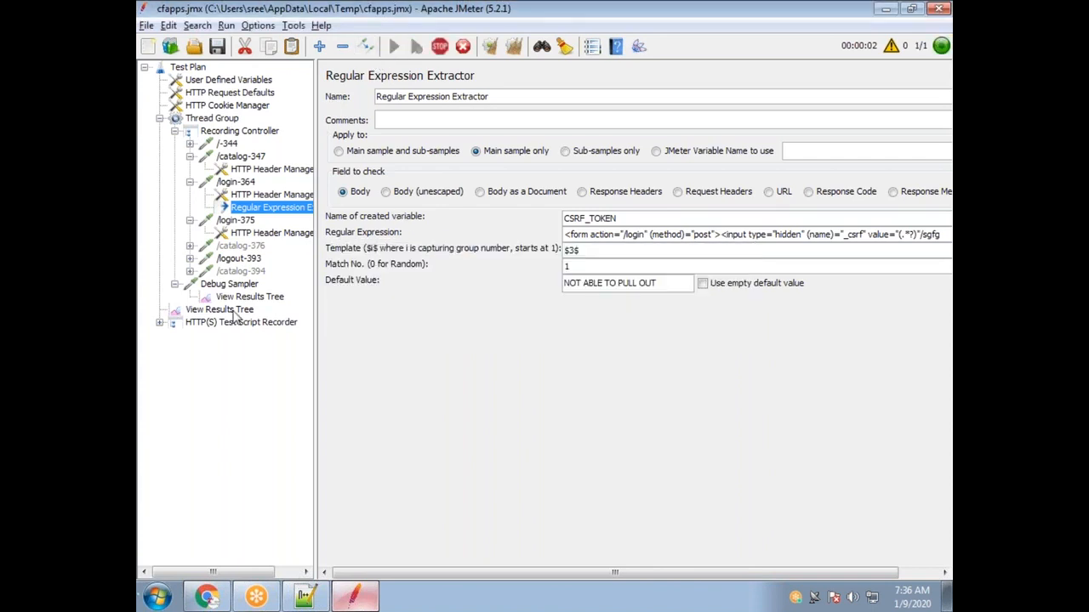
Compare the newest Debug Sampler's CSRF_TOKEN text with the previous run's NOT FOUND value.
left_click(228, 311)
left_click(255, 298)
left_click(390, 305)
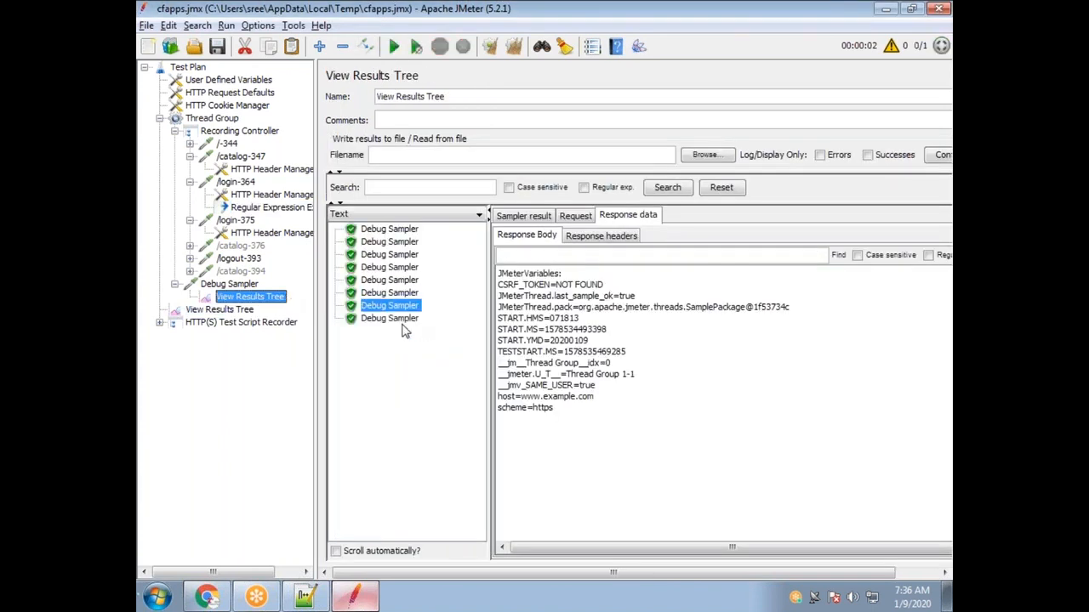
left_click(395, 319)
left_click_drag(636, 296, 657, 288)
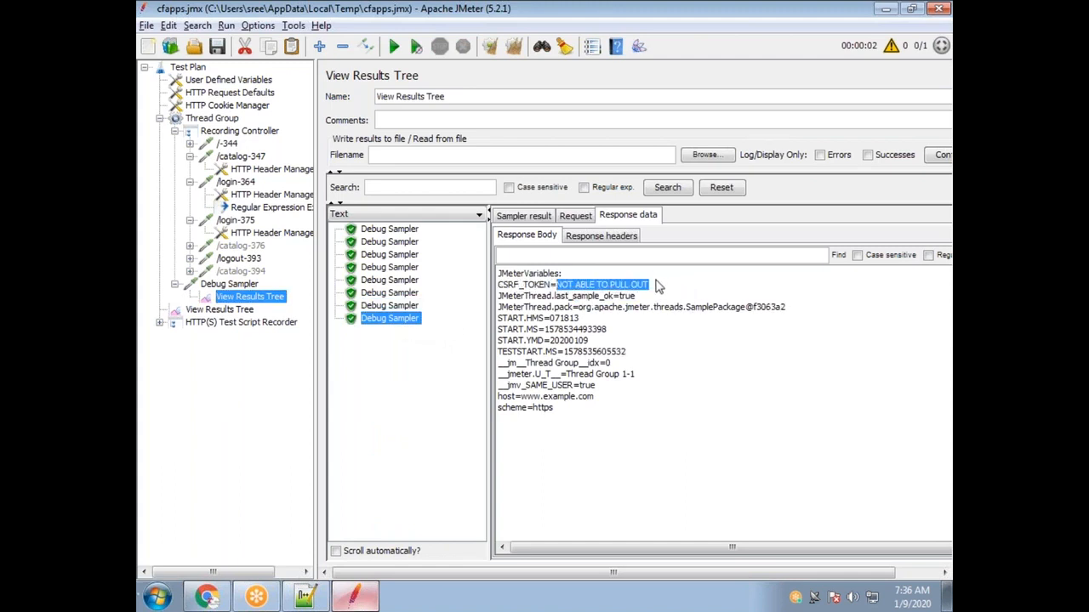
left_click(408, 306)
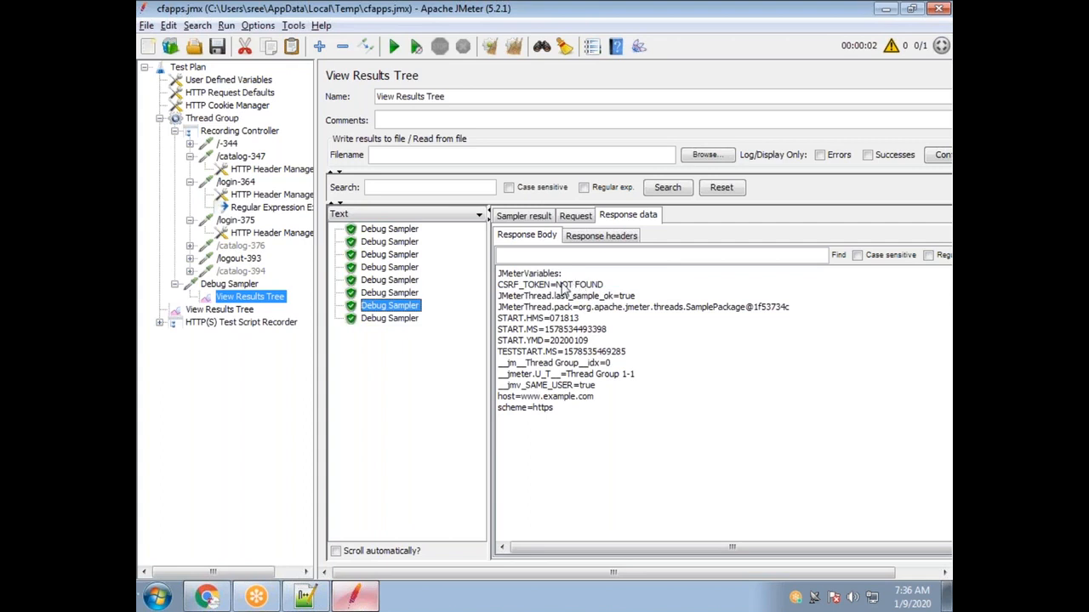
left_click_drag(557, 285, 609, 286)
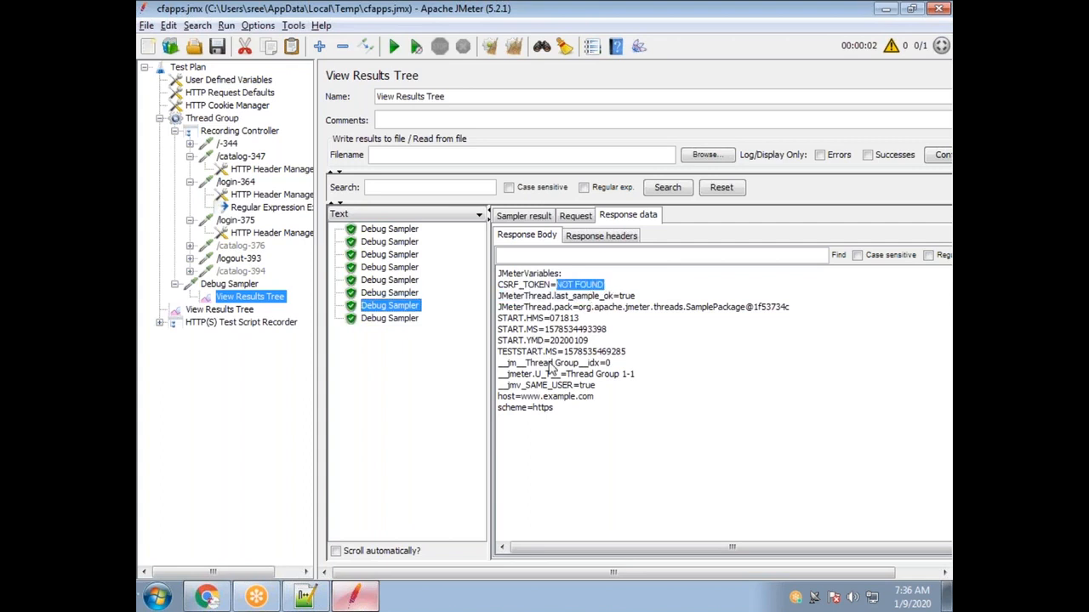
Point out CSRF_TOKEN in the response, then edit the extractor's regular expression to remove the trailing characters.
left_click(568, 290)
mouse_move(562, 286)
left_mouse_down()
mouse_move(601, 285)
mouse_move(572, 275)
left_mouse_up()
left_click(518, 285)
left_click_drag(505, 286, 530, 288)
left_click(271, 207)
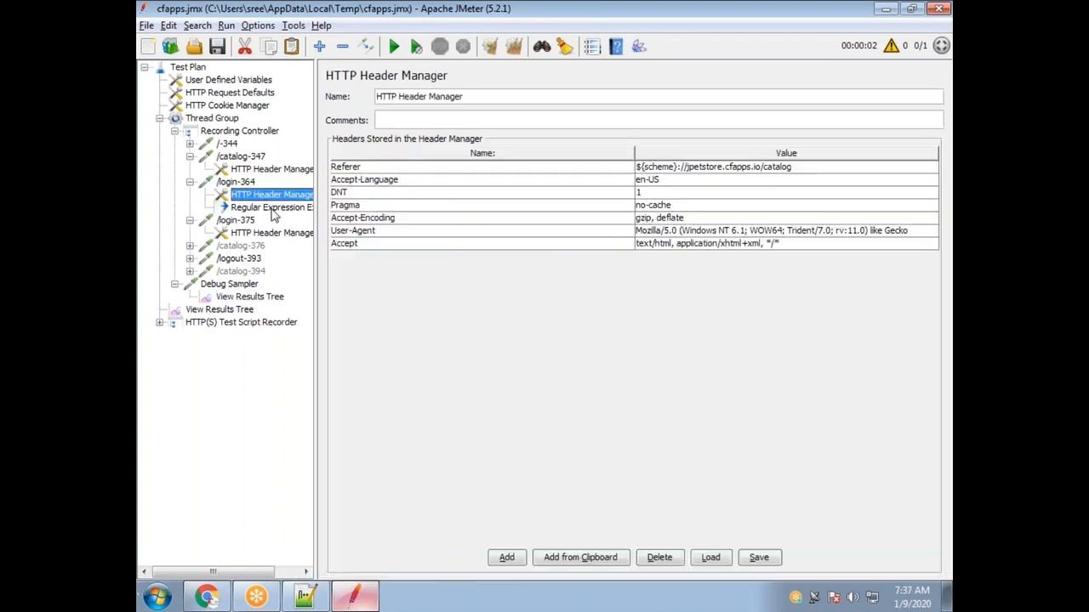
double_click(619, 218)
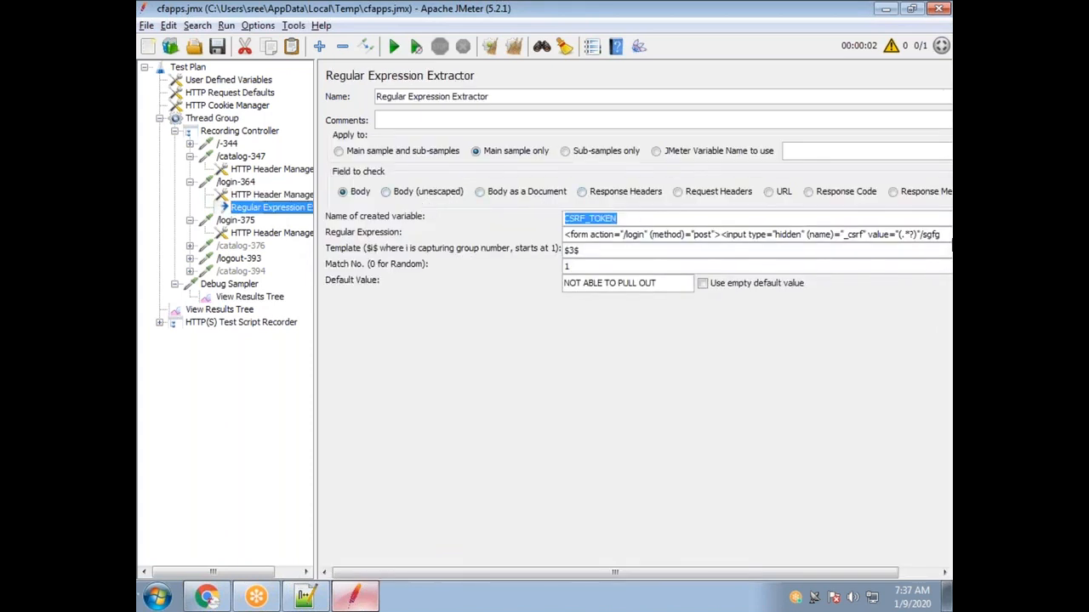
left_click(761, 236)
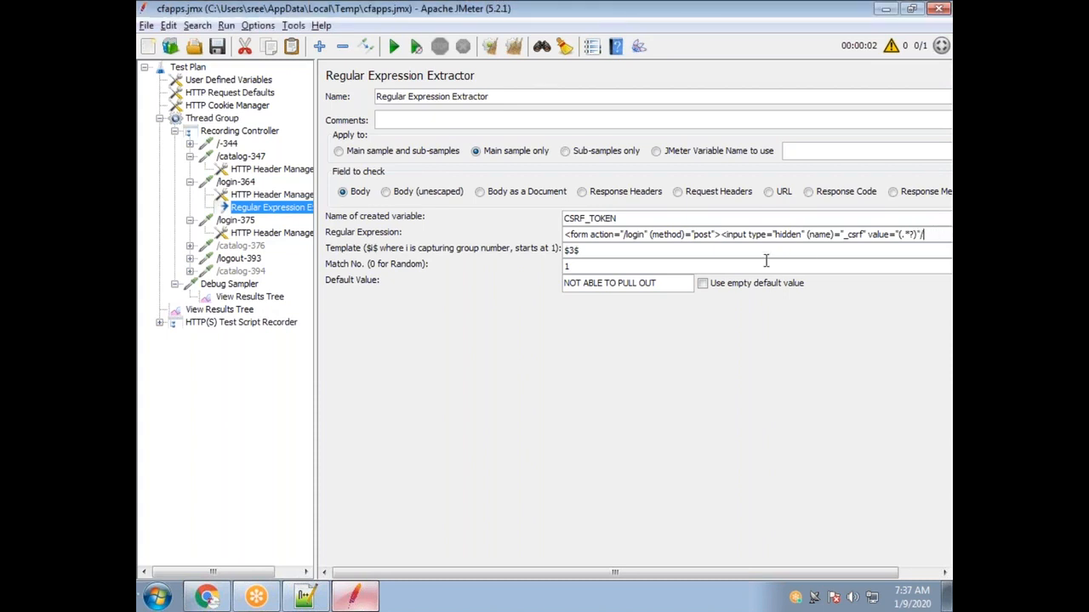
Reset the extractor's default value from 'NOT ABLE TO PULL OUT' to NOT FOUND.
left_click_drag(657, 283, 534, 288)
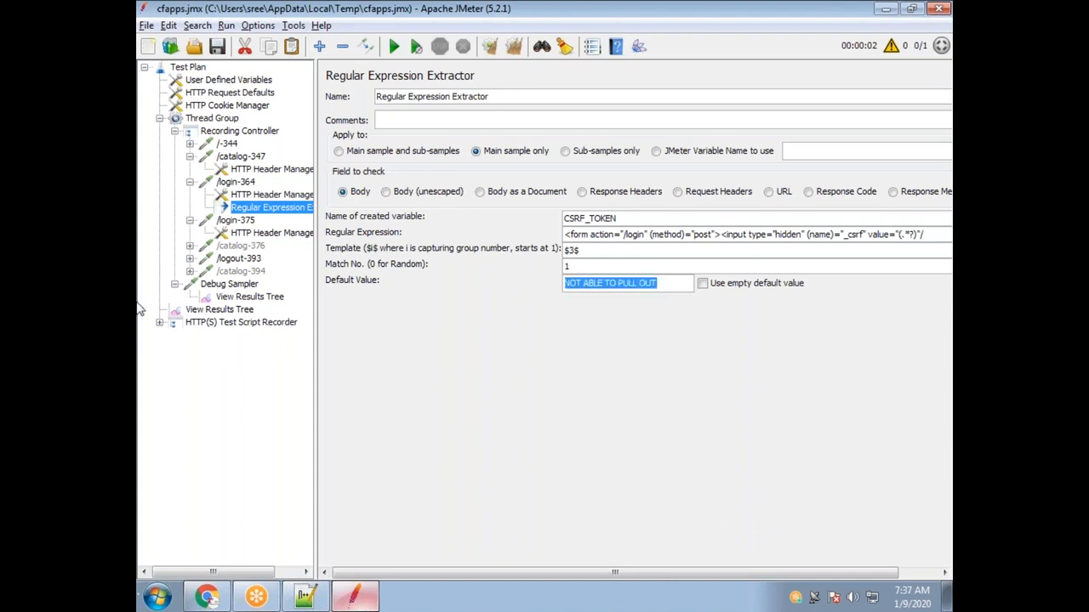
type("NOT FOUND")
left_click_drag(624, 289, 563, 284)
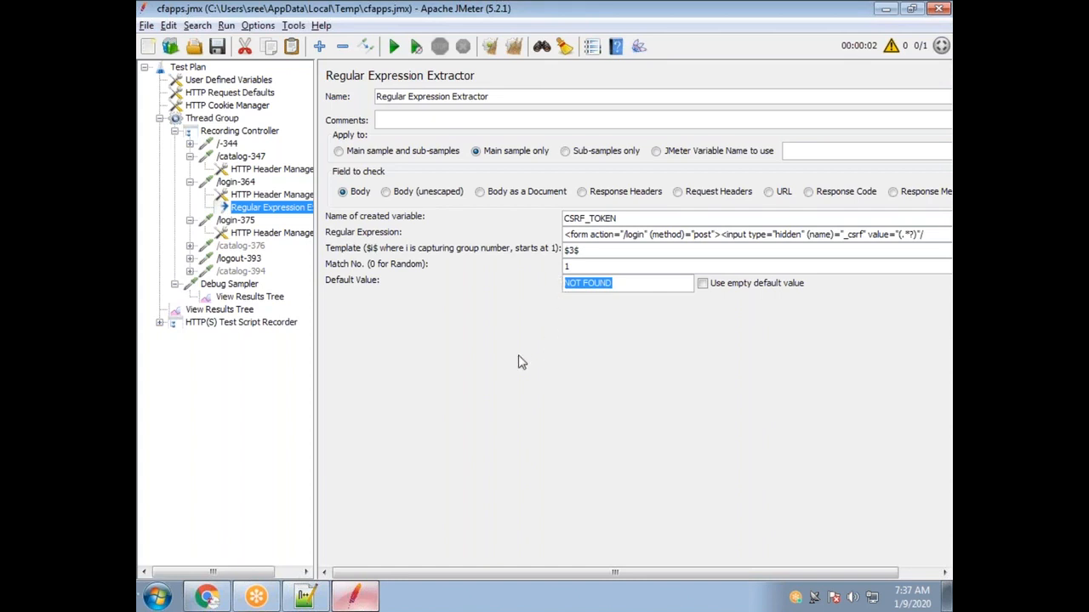
Select the Dafult Value line in the Notepad++ regex notes.
left_click(308, 598)
left_click(272, 368)
left_click_drag(297, 370, 199, 372)
Move the Dafult Value line to a new line below $1$.
key("ctrl+x")
left_click(235, 420)
key("Return")
key("ctrl+v")
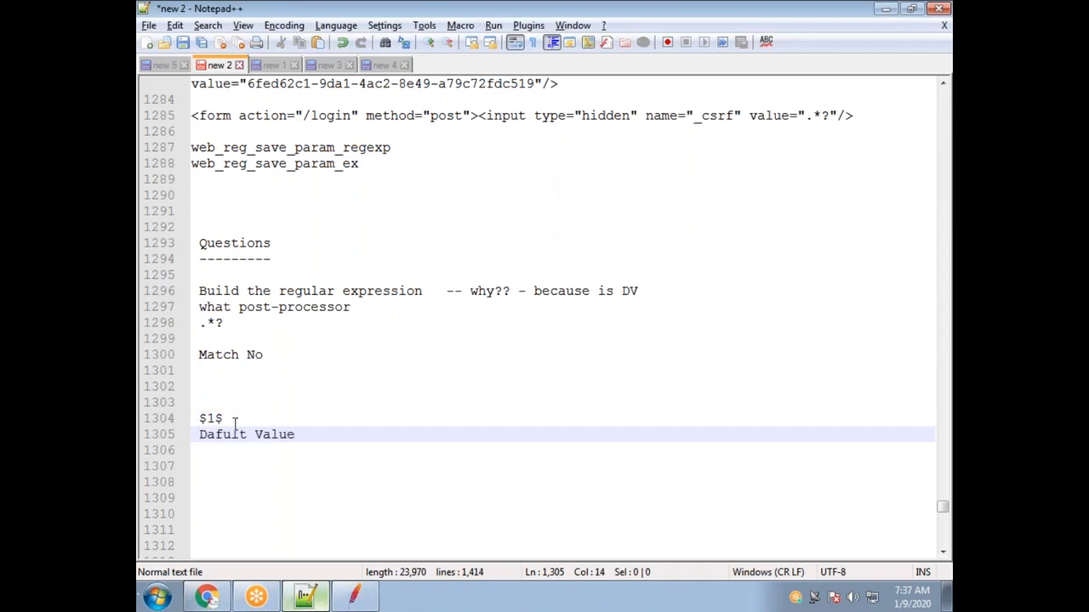
Remove the empty line above Match No and move .*? under Build the regular expression.
left_click(238, 323)
key("Delete")
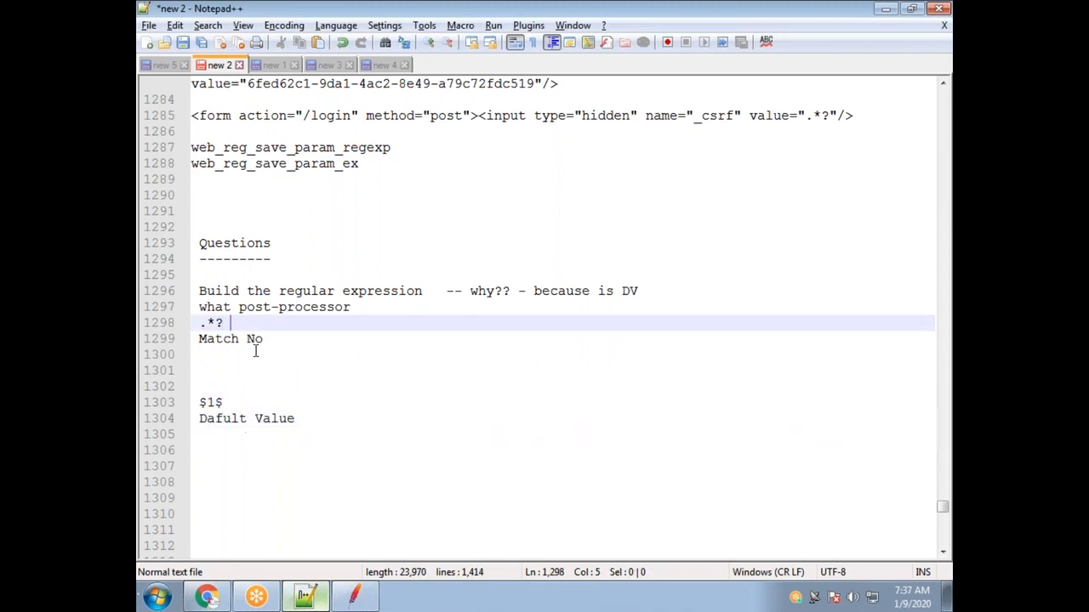
left_click_drag(233, 323, 207, 323)
left_click_drag(430, 291, 198, 291)
left_click_drag(230, 323, 198, 323)
key("ctrl+x")
left_click(644, 289)
key("Return")
key("ctrl+v")
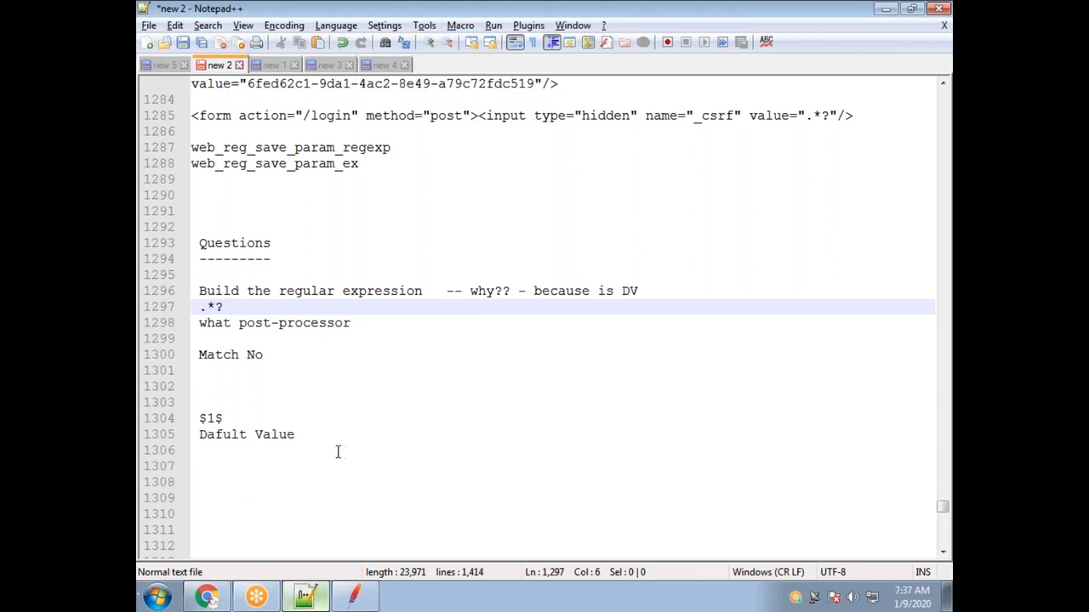
Add blank lines below Dafult Value.
left_click(333, 421)
left_click_drag(323, 439, 325, 444)
key("Return")
key("Return")
key("Return")
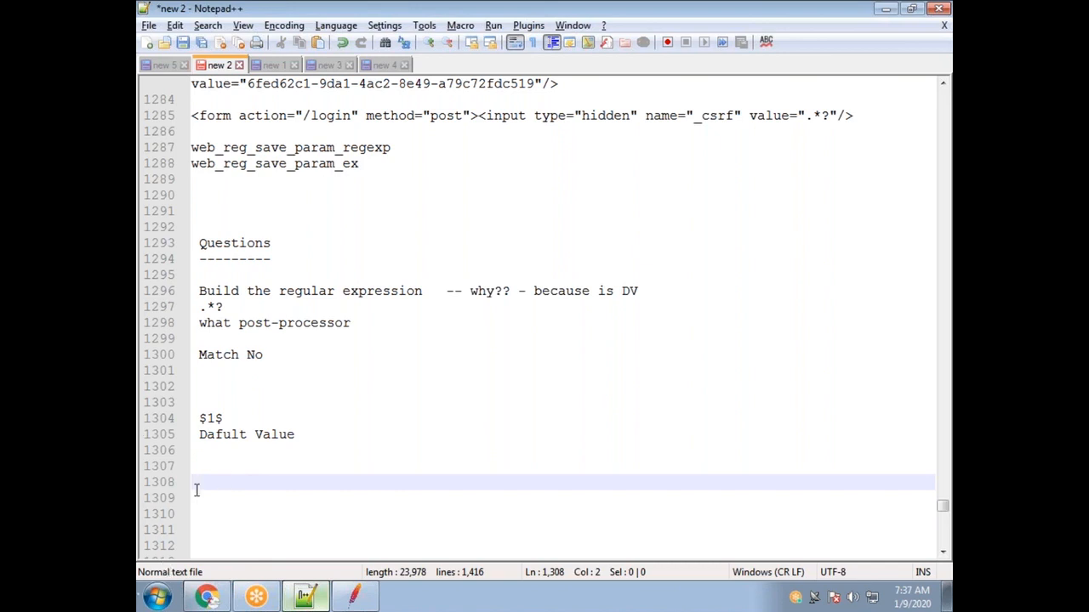
left_click(205, 597)
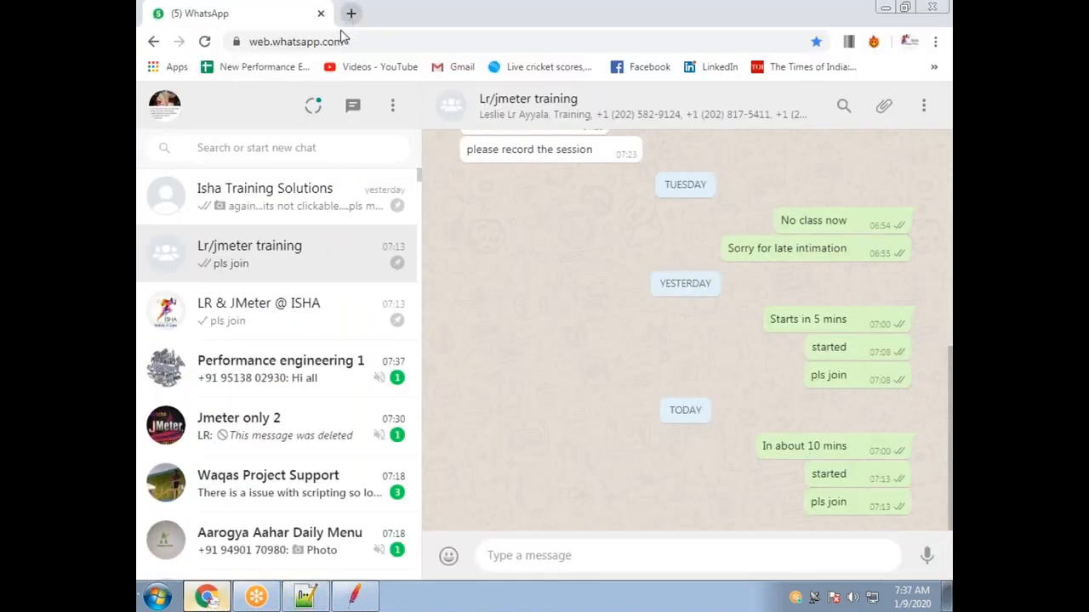
Open regexone.com in a new Chrome tab and scroll to Exercise 1: Matching Characters.
left_click(358, 18)
type("regexone.com")
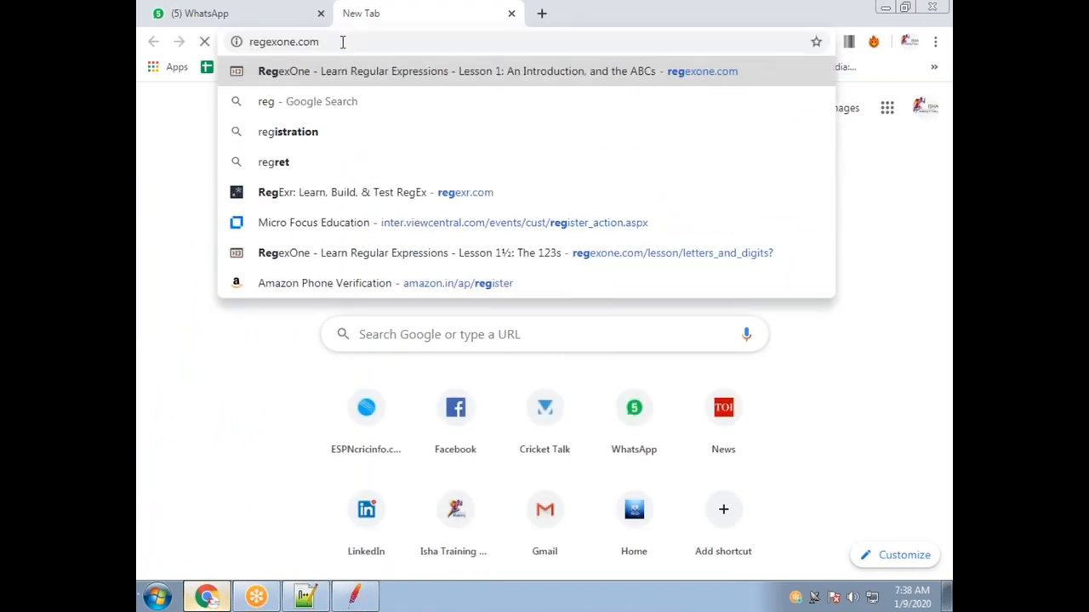
key("Return")
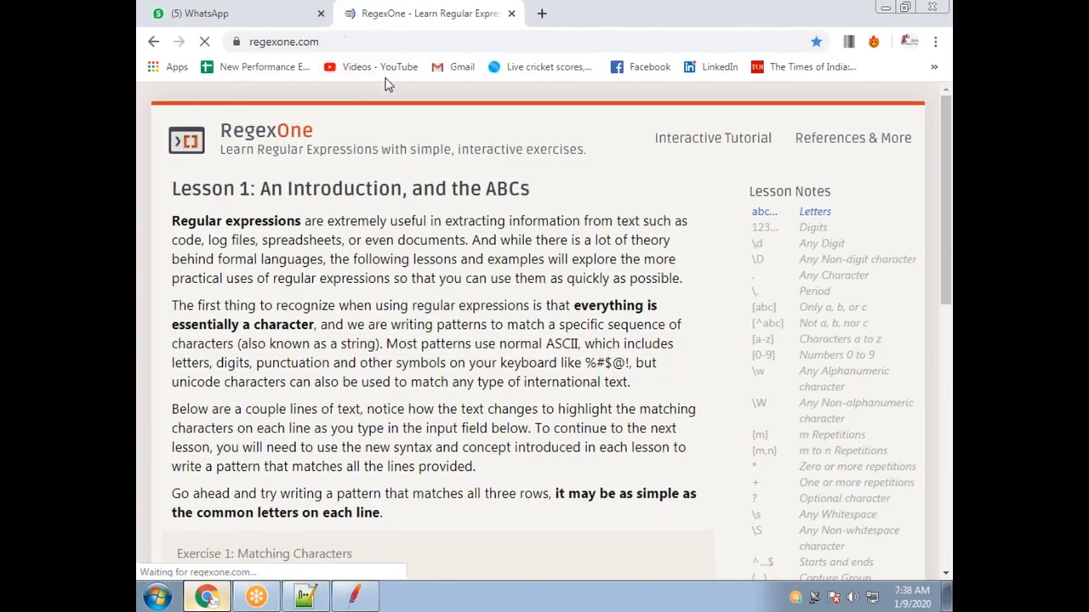
scroll(466, 344, "down", 3)
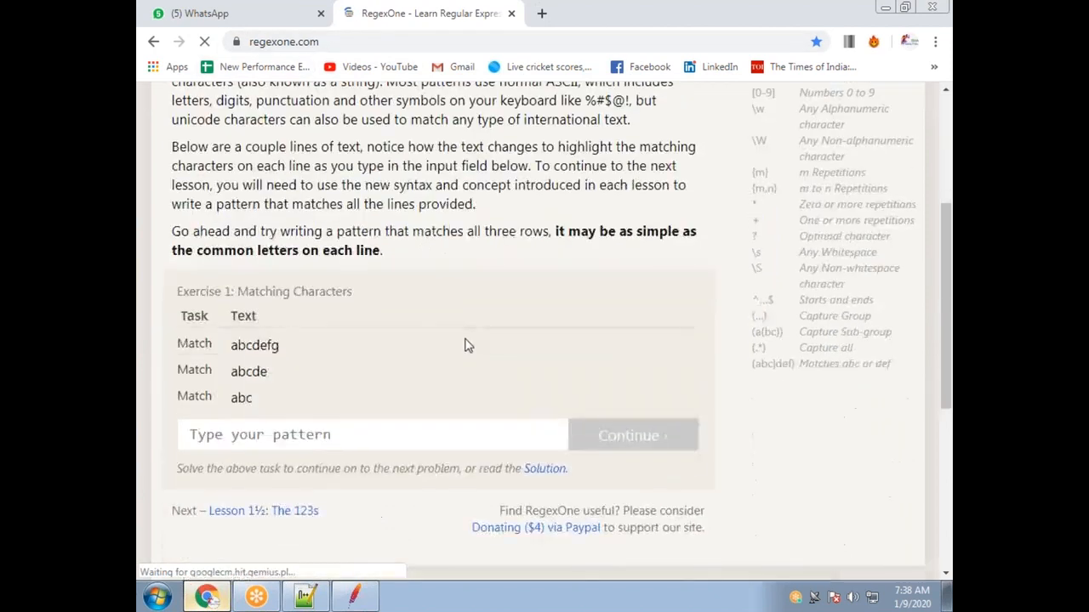
scroll(421, 363, "down", 3)
scroll(421, 363, "up", 2)
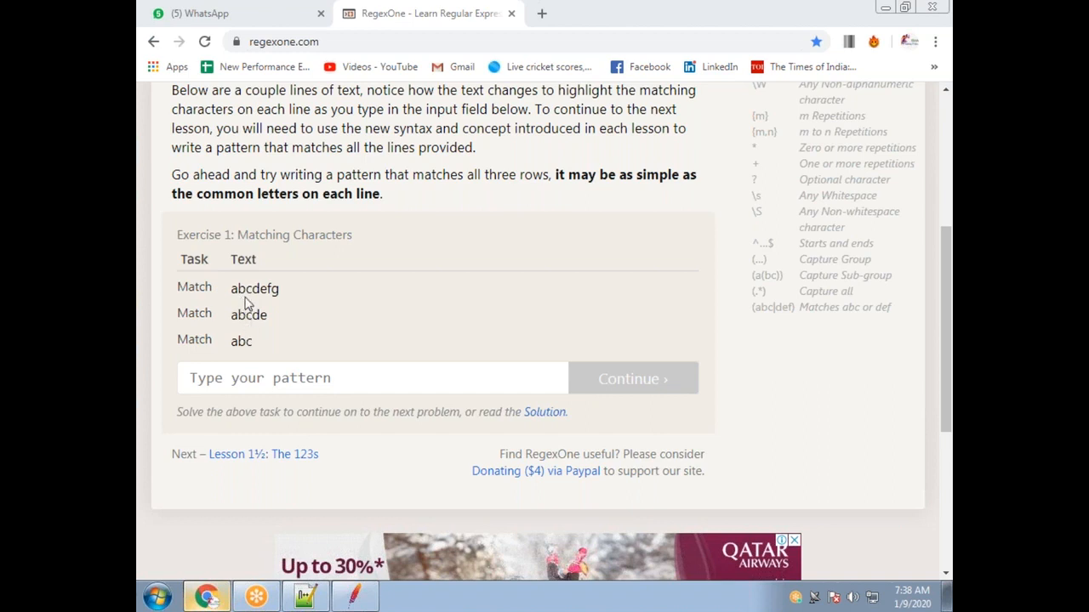
Highlight the abcdefg and abcde exercise rows, then click into the pattern box.
left_click_drag(234, 287, 272, 366)
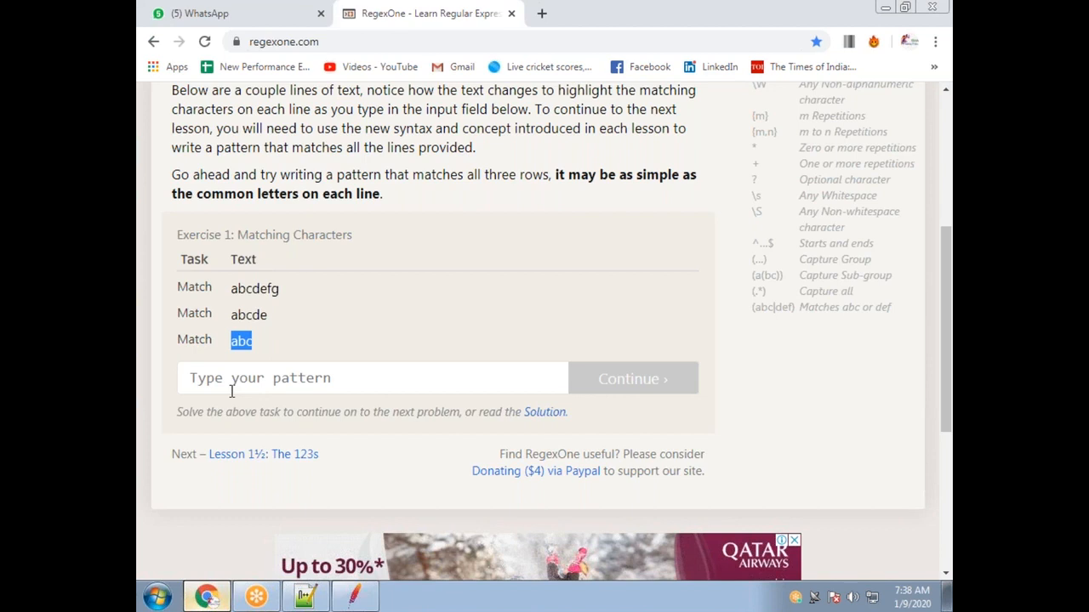
left_click_drag(238, 285, 268, 348)
double_click(260, 317)
left_click(282, 380)
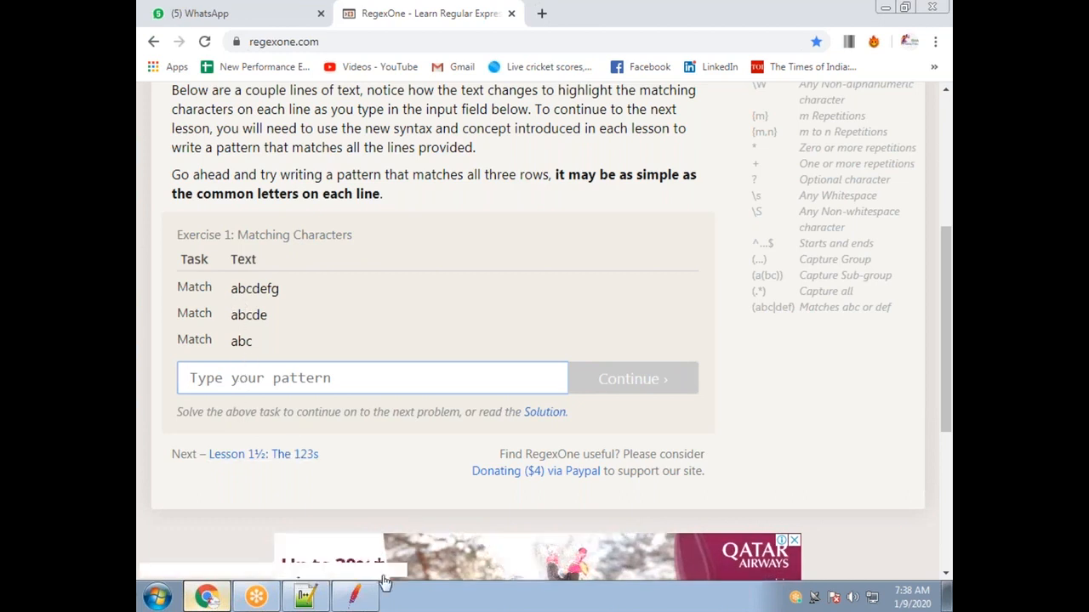
Write a 'Regular expressions' heading in the notes with [] and () on the lines below.
left_click(312, 597)
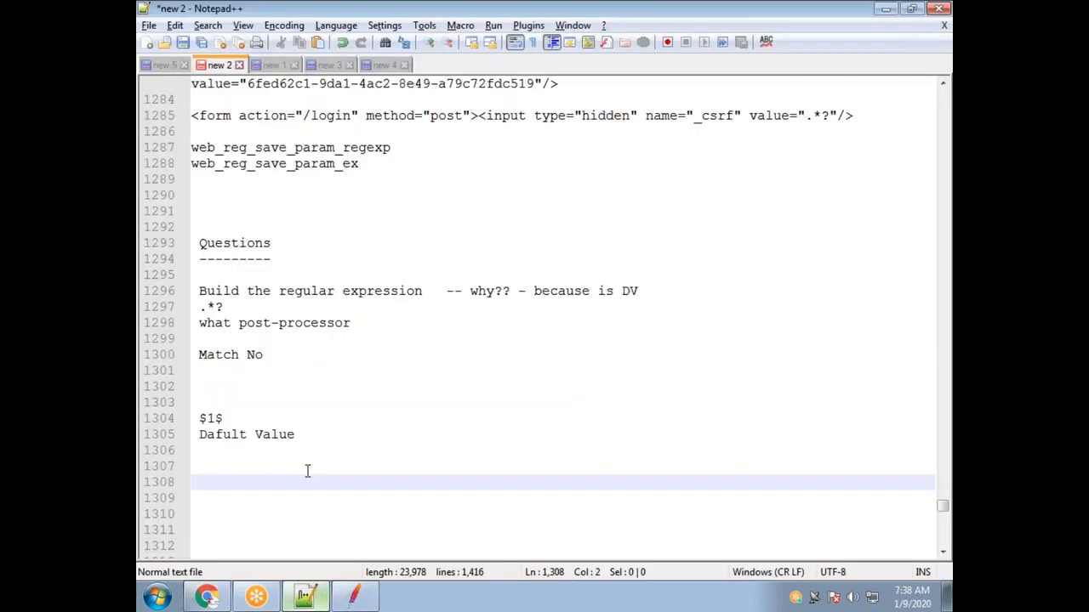
type("Regular e")
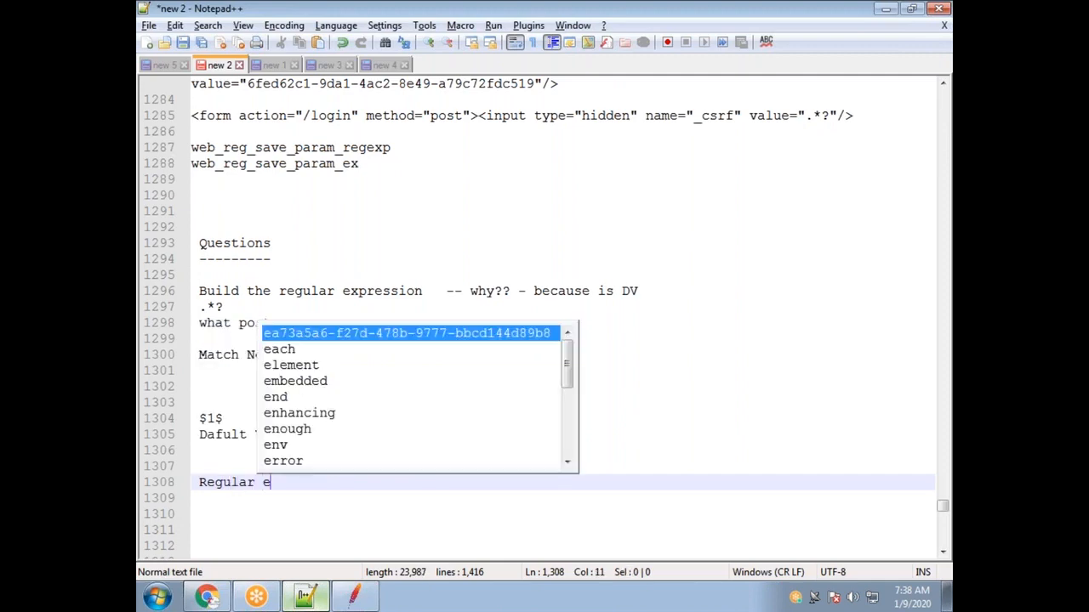
type("xpressions")
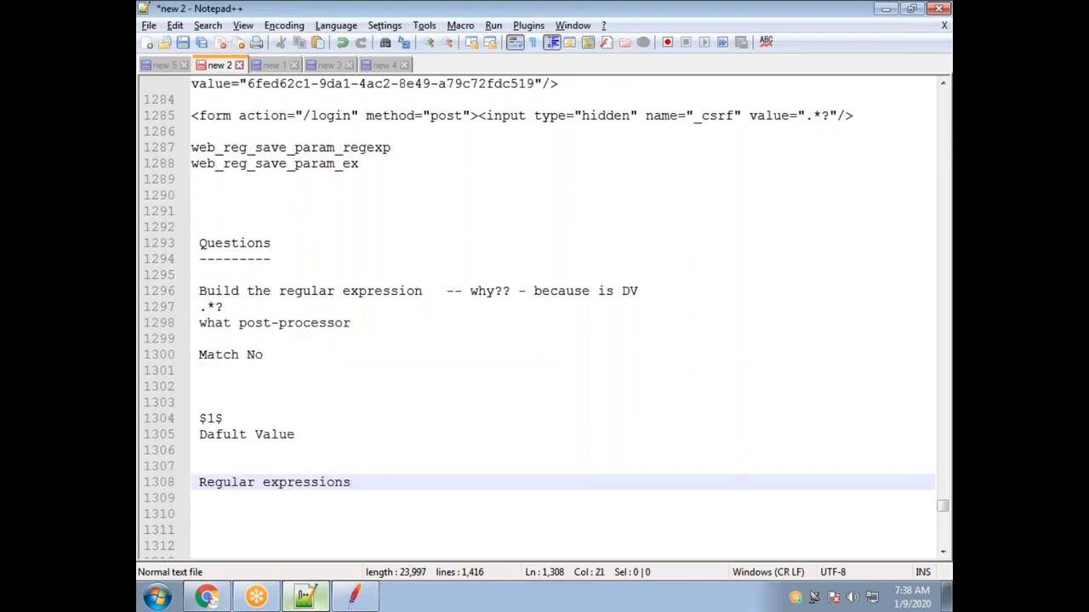
key("alt+Tab")
key("alt+Tab")
key("alt+Tab")
key("alt+Tab")
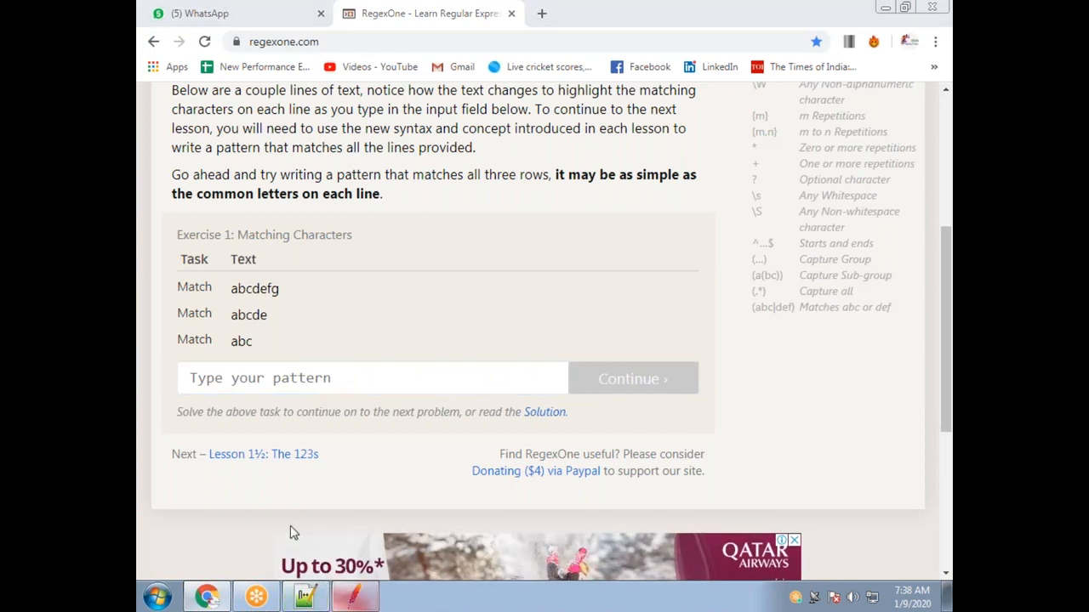
key("Return")
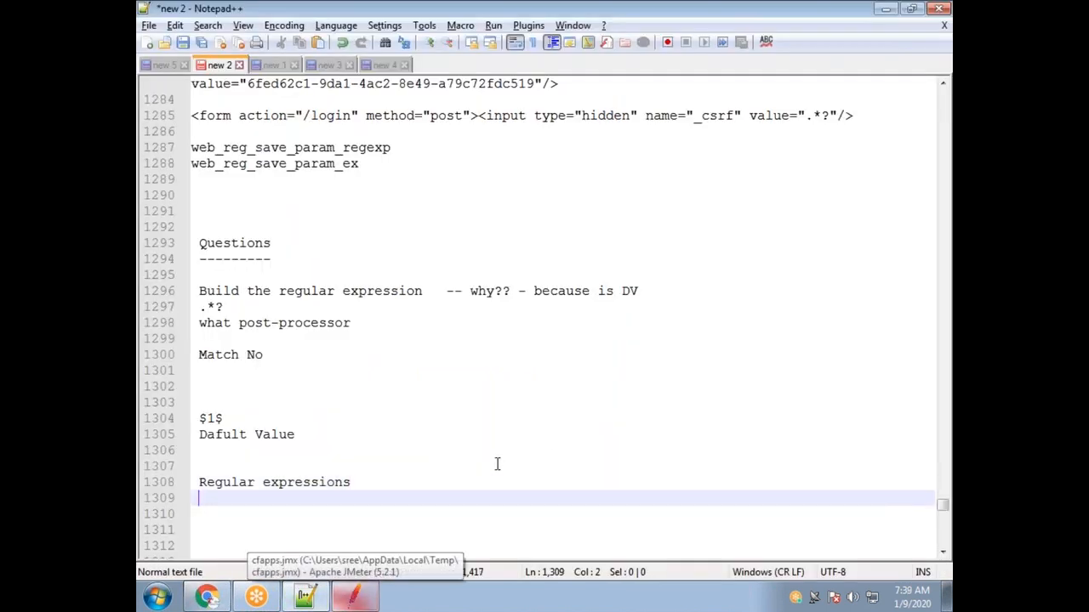
type("[]")
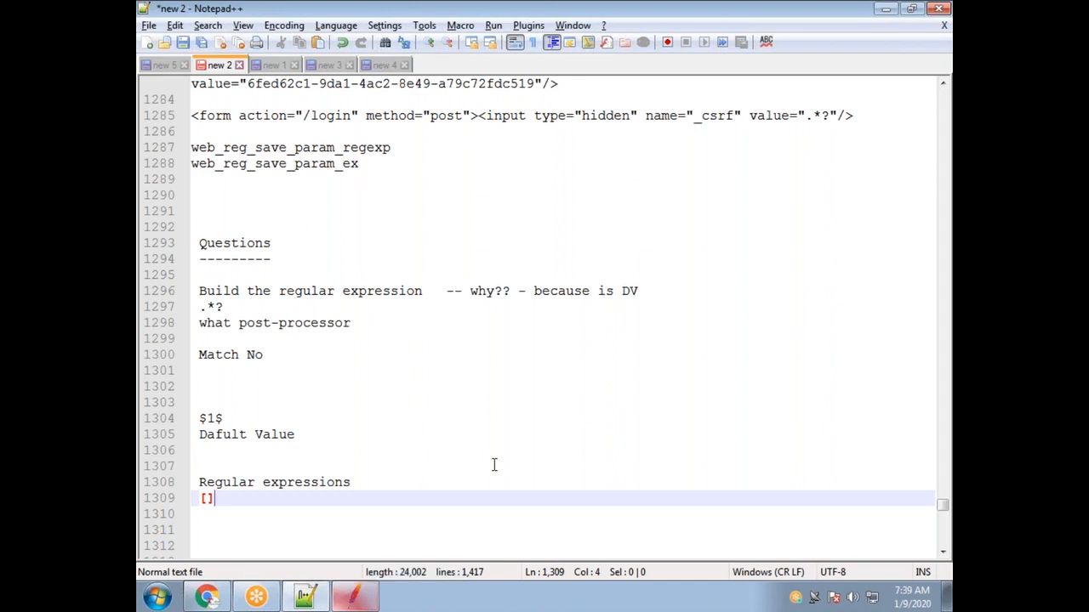
key("Return")
key("Return")
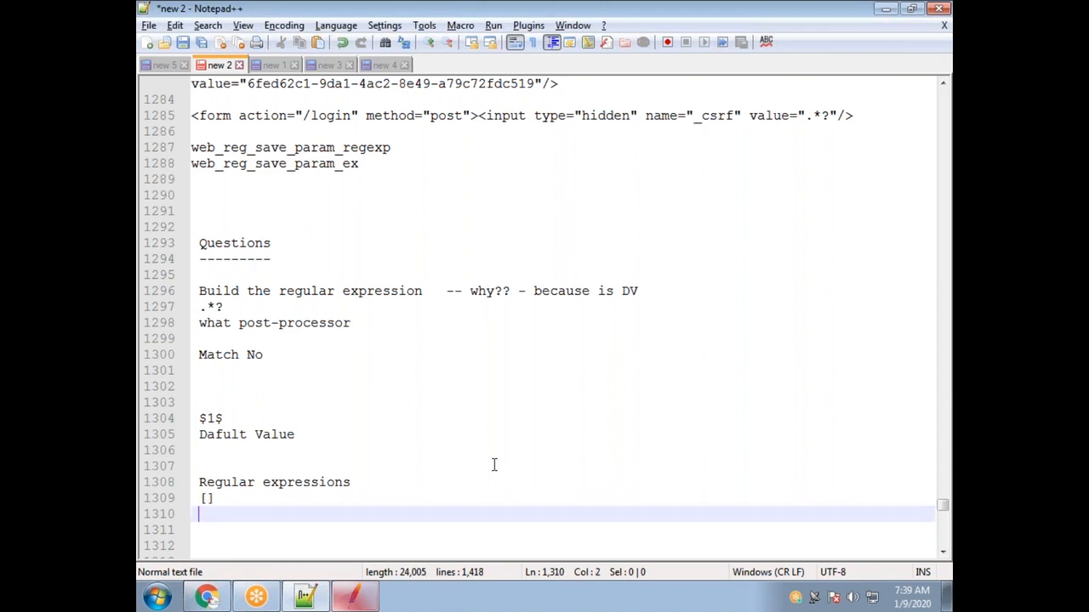
type("()")
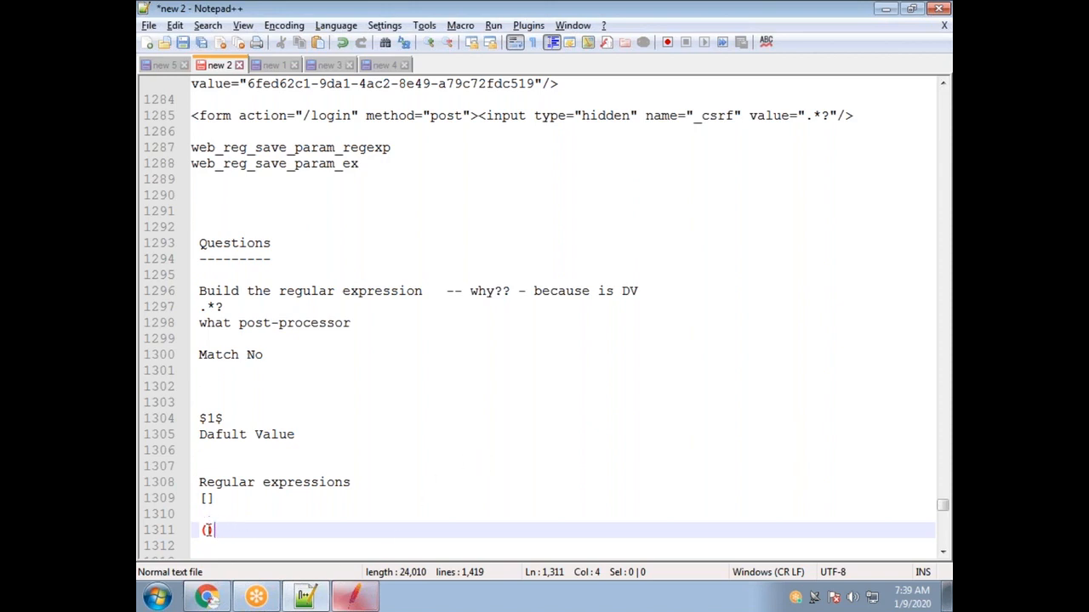
double_click(207, 498)
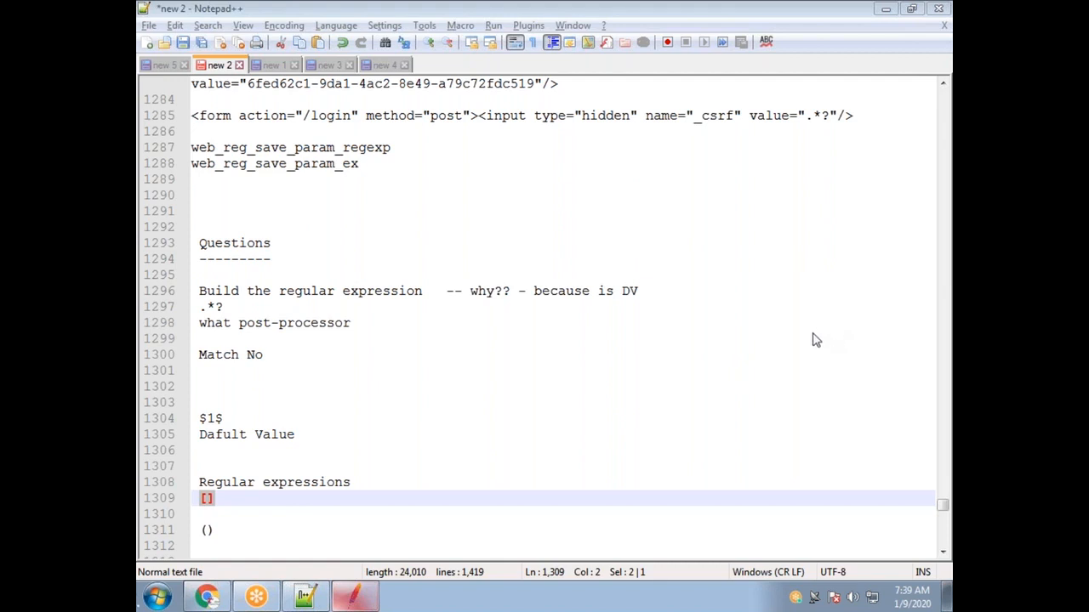
Delete the () line from the notes.
left_click_drag(216, 530, 201, 499)
left_click_drag(221, 500, 190, 530)
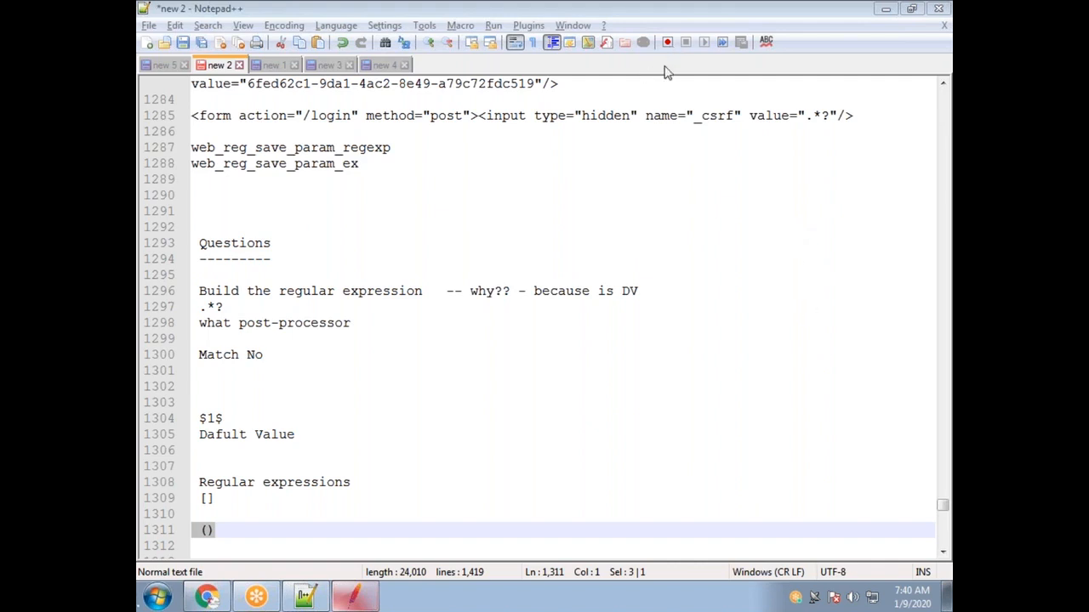
left_click_drag(225, 505, 205, 498)
left_click_drag(223, 541, 182, 536)
key("Delete")
Annotate [] with '-- one digit / one word' and return to the RegexOne exercise.
left_click(229, 501)
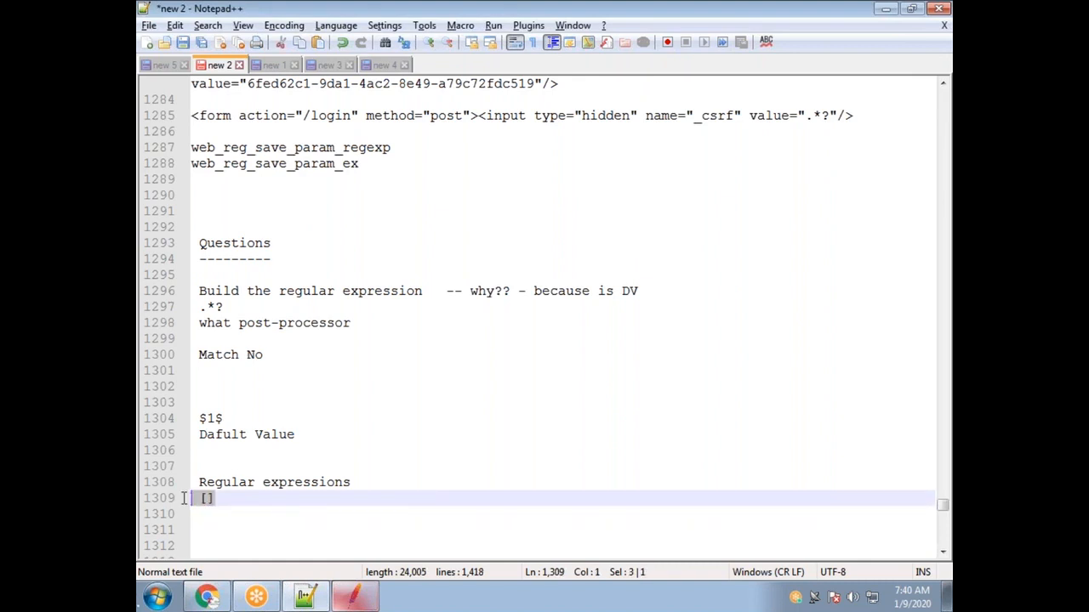
left_click_drag(380, 484, 189, 465)
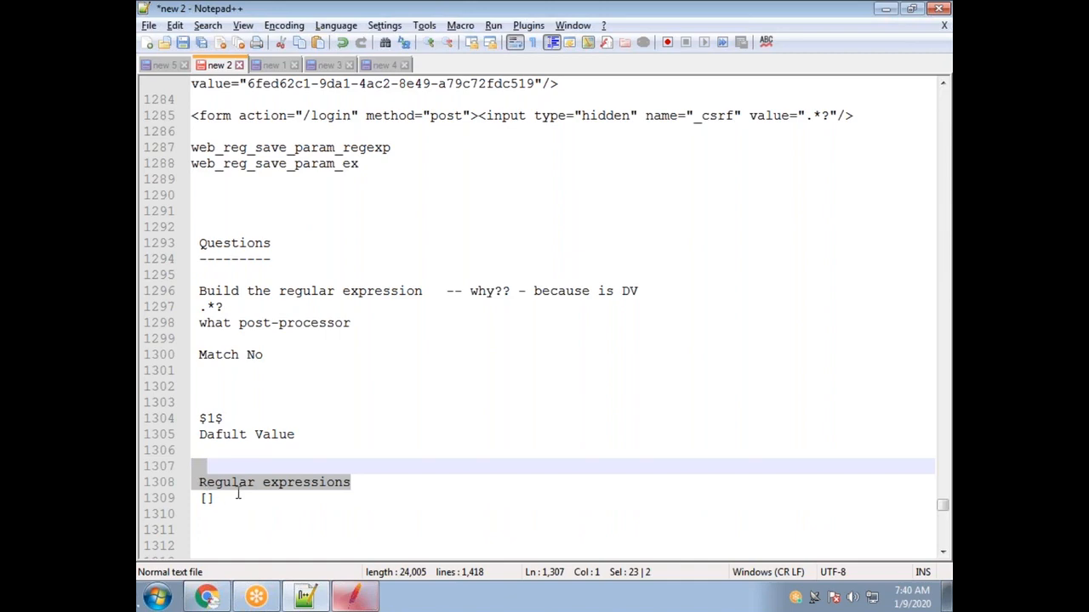
left_click(238, 494)
key("alt+Tab")
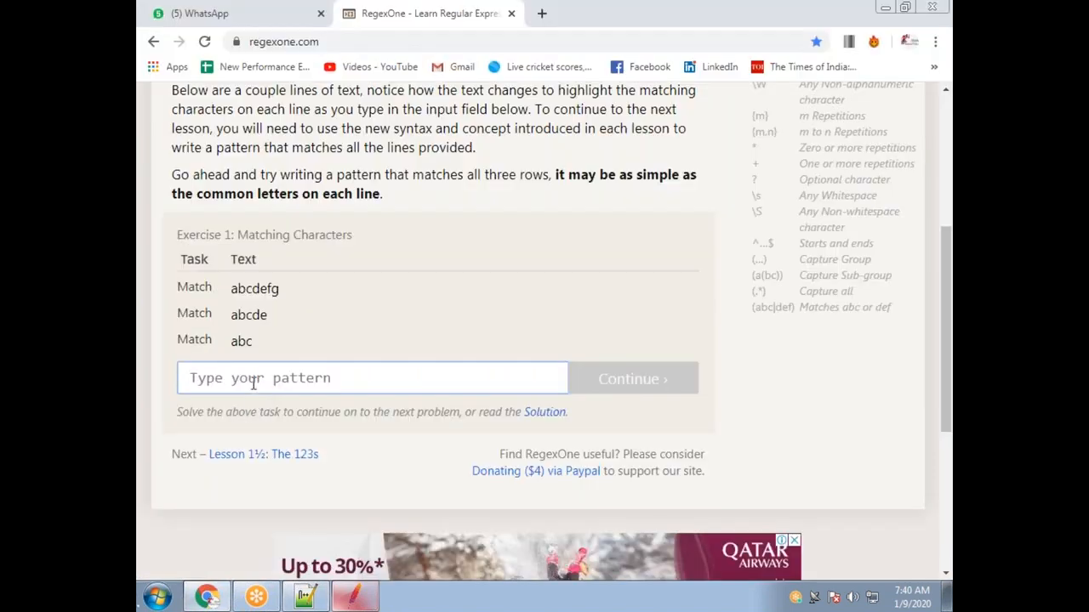
key("alt+Tab")
type("--")
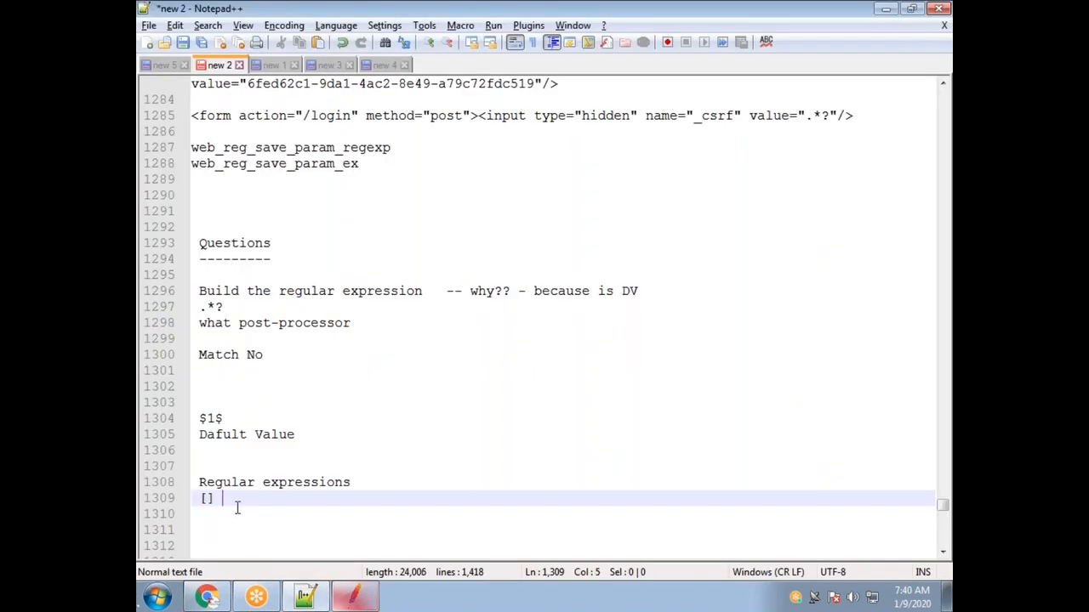
type(" one di")
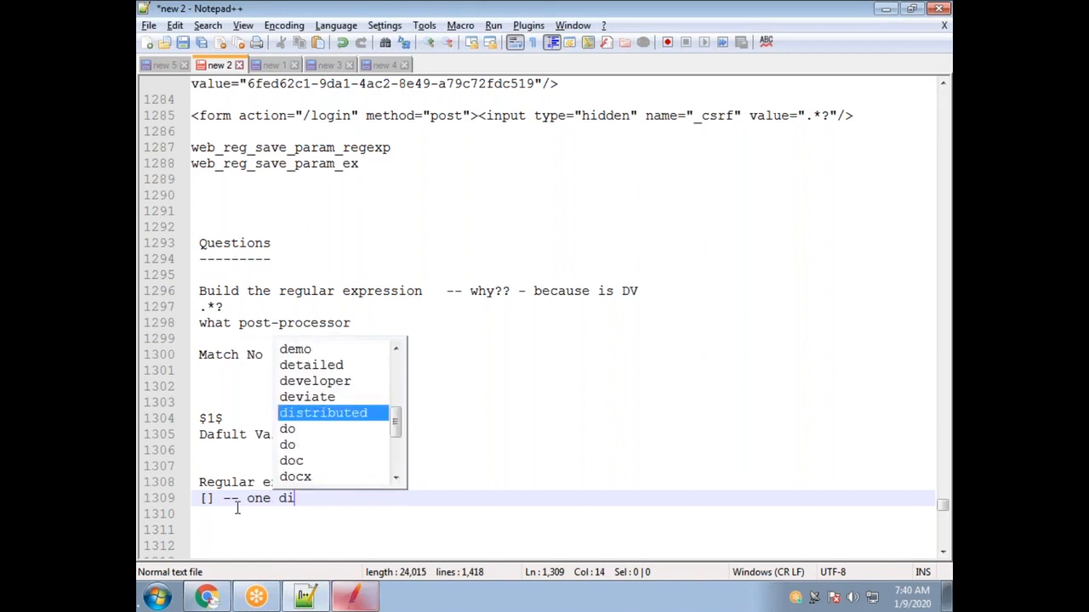
type("git")
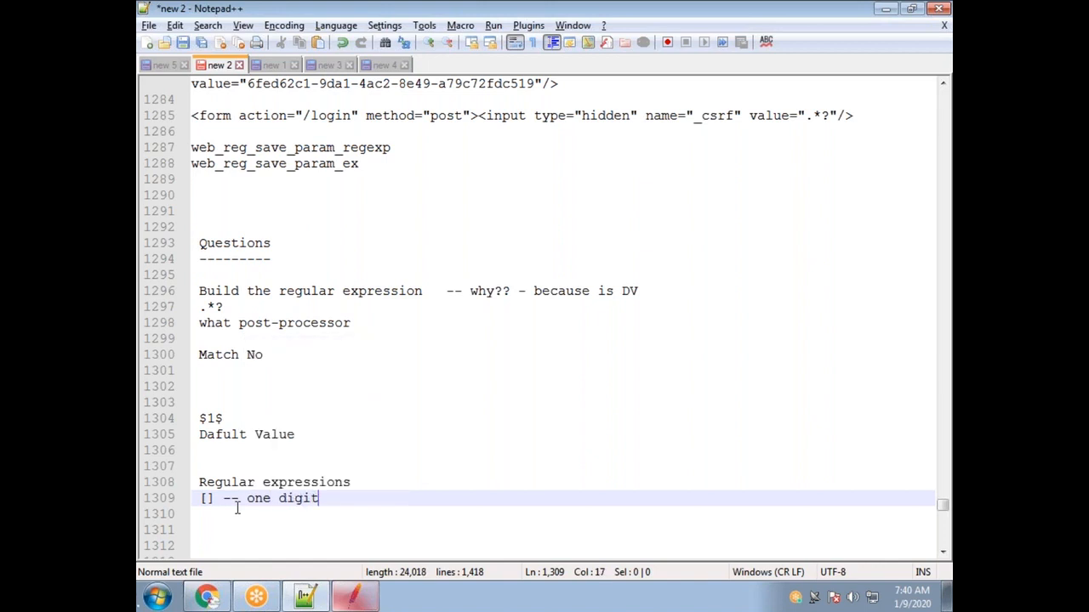
type(" / one word")
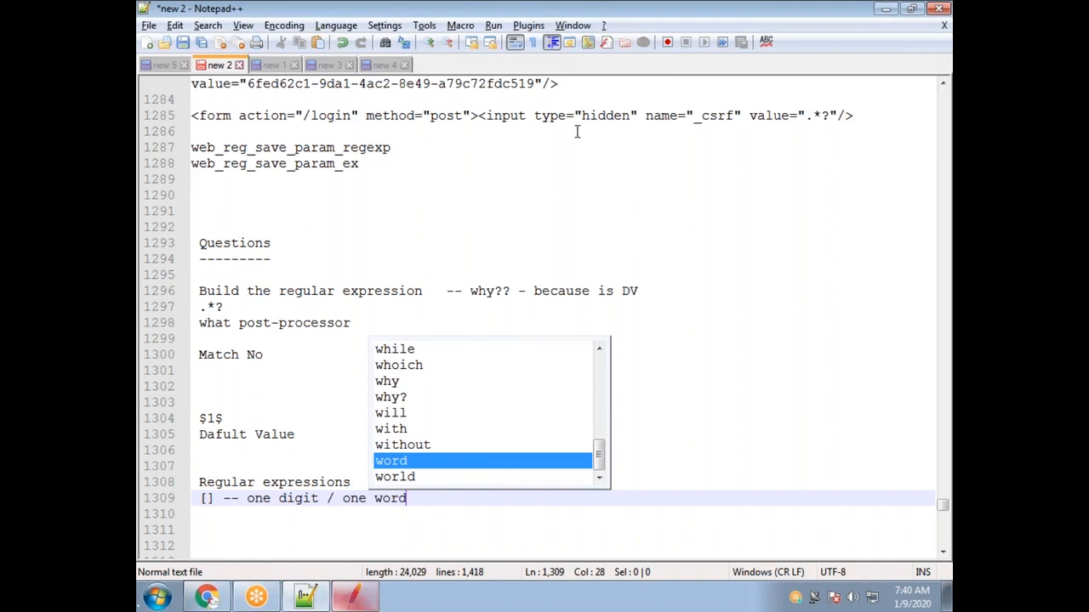
left_click(671, 27)
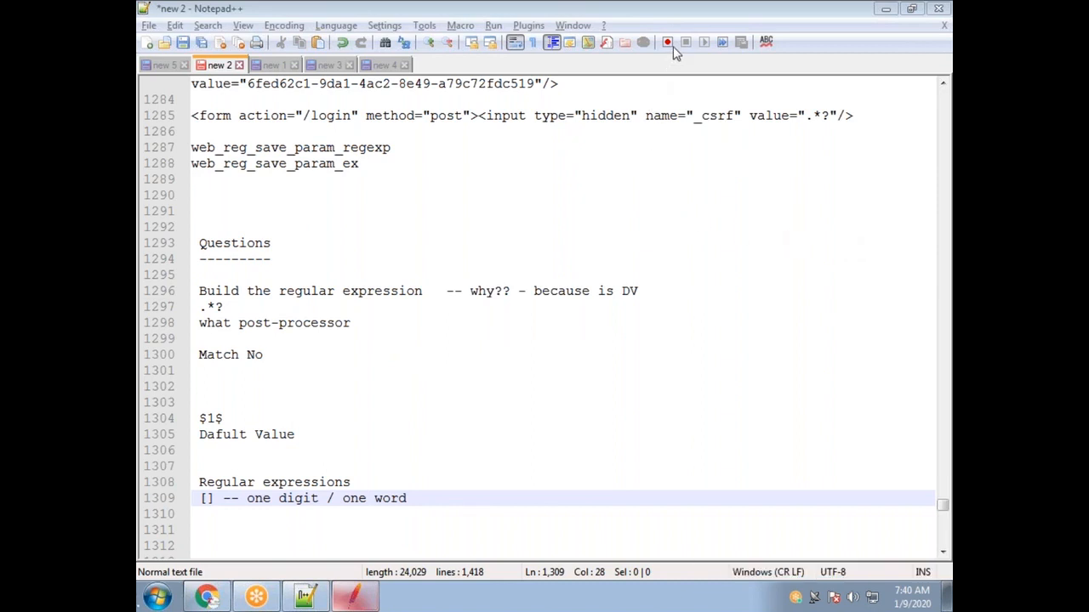
left_click(207, 597)
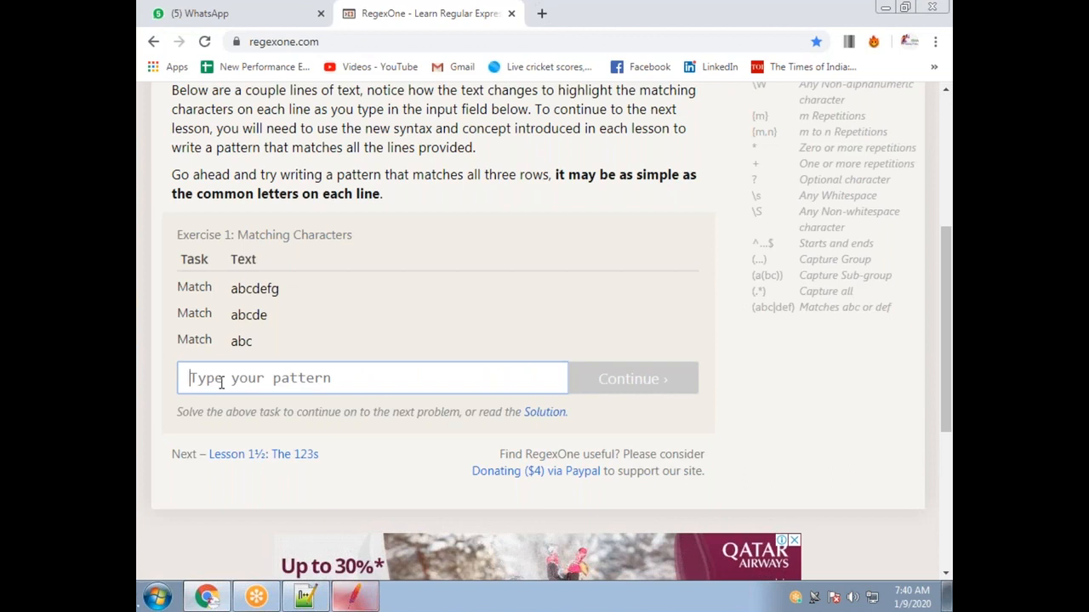
Build the character-class pattern [a][b][c][d][e][f] in Exercise 1's pattern box.
type("[]")
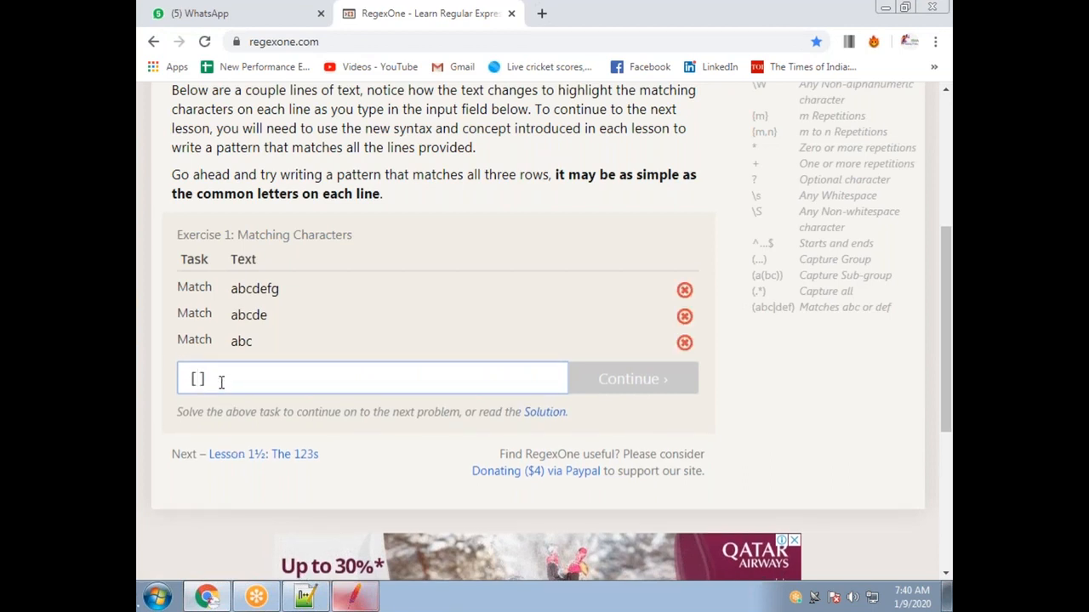
type("a")
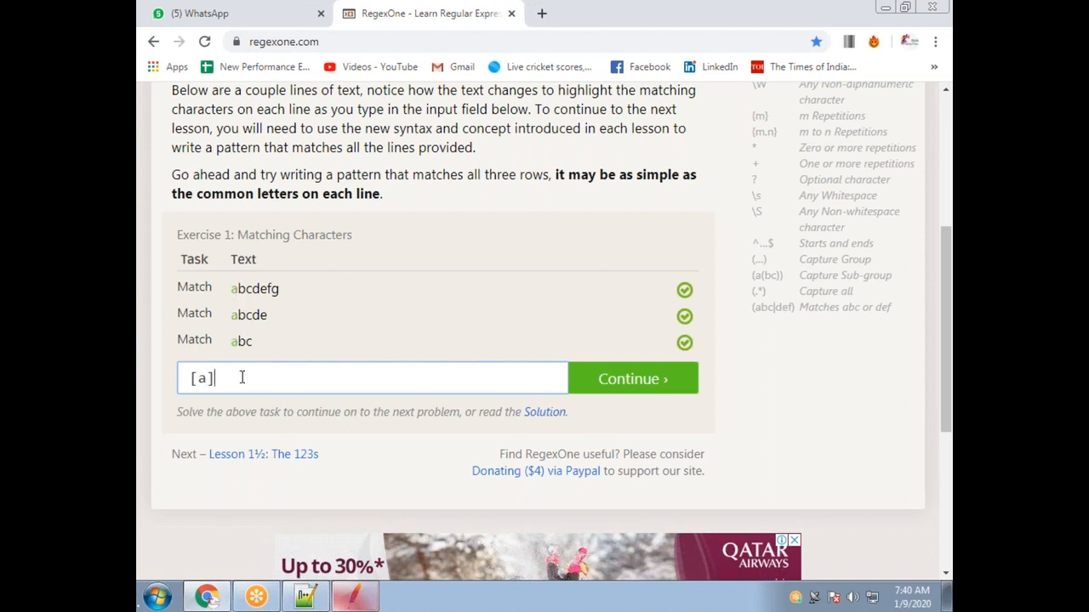
type("[a][")
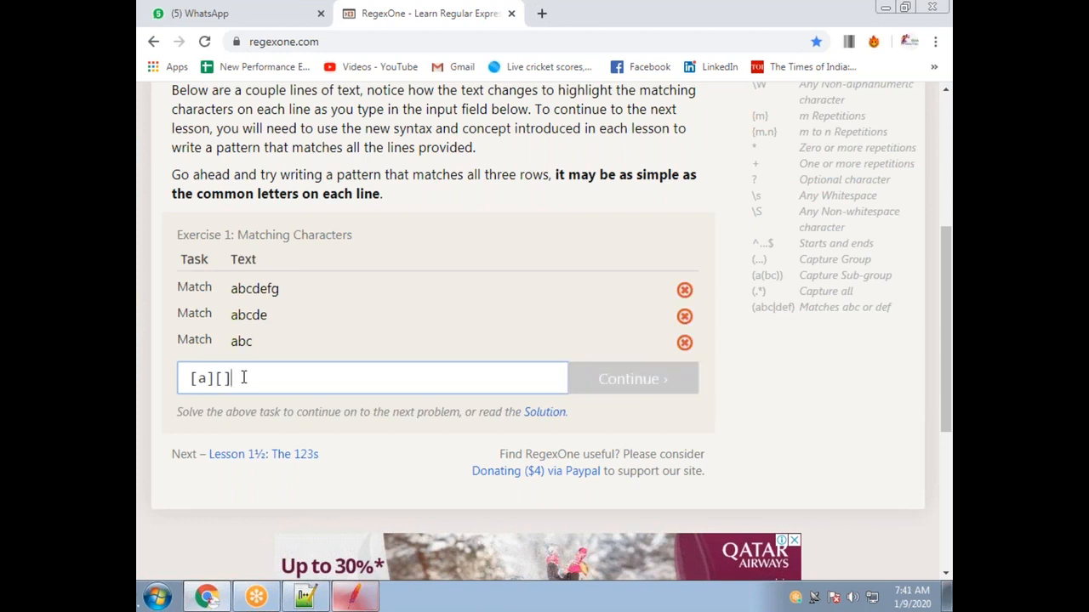
type("b")
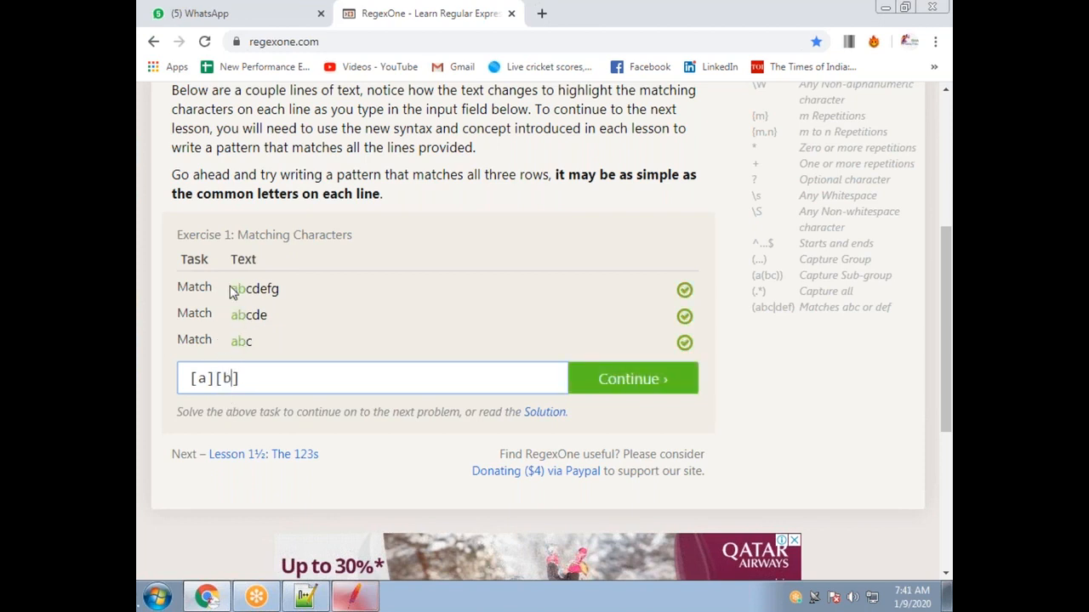
left_click_drag(216, 380, 191, 381)
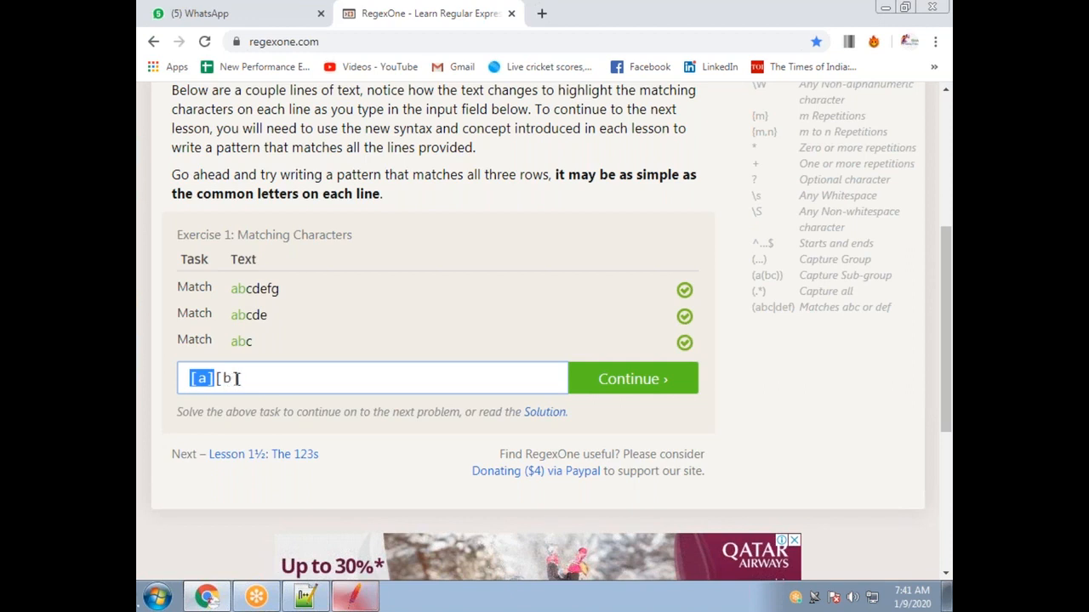
left_click_drag(240, 379, 216, 378)
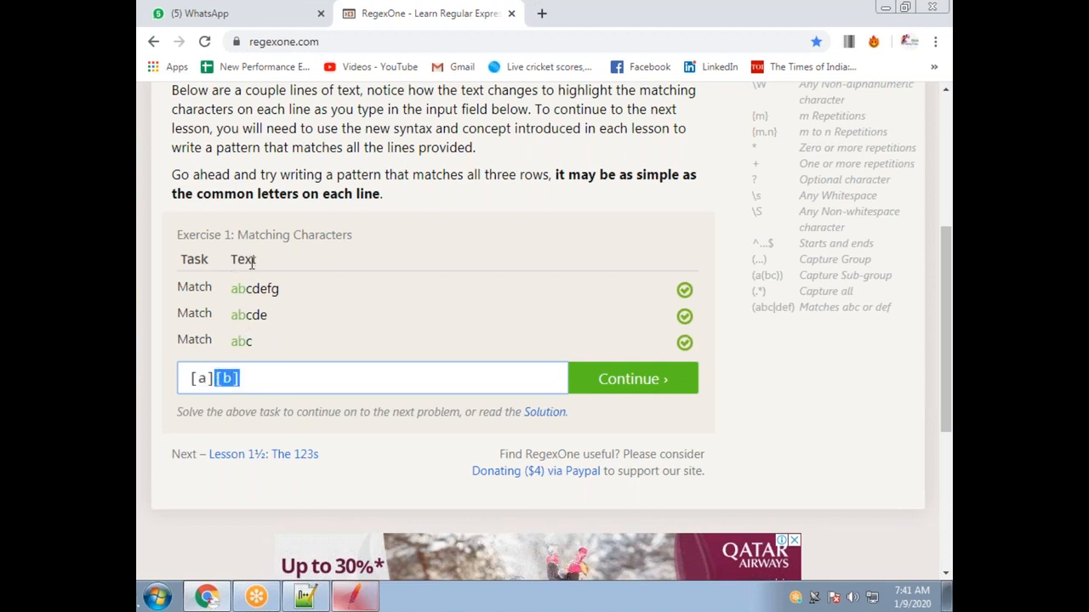
left_click(202, 378)
left_click(257, 379)
type("[]")
key("Left")
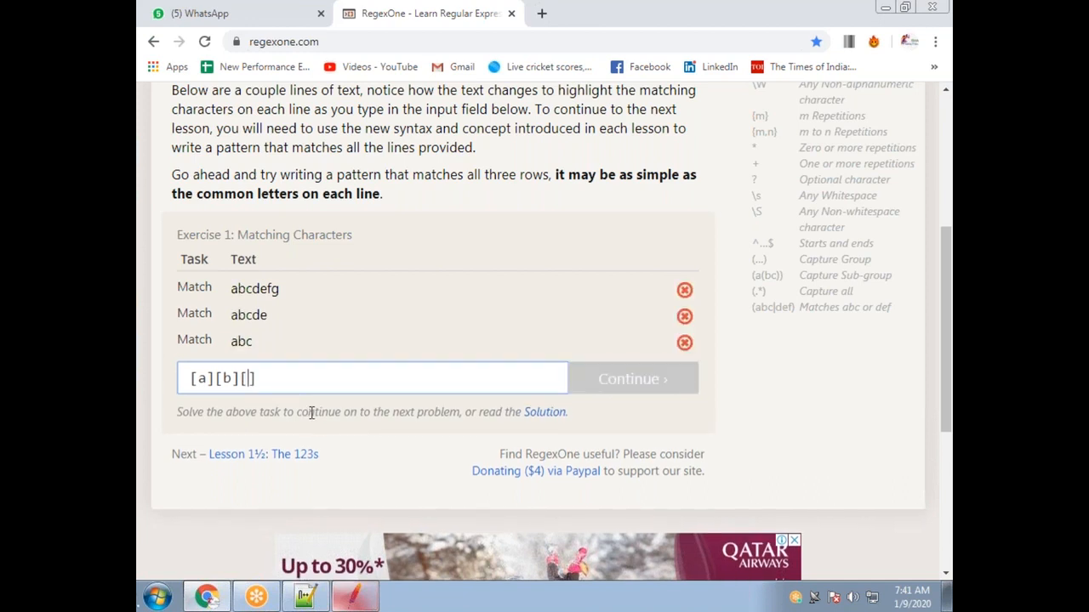
type("c")
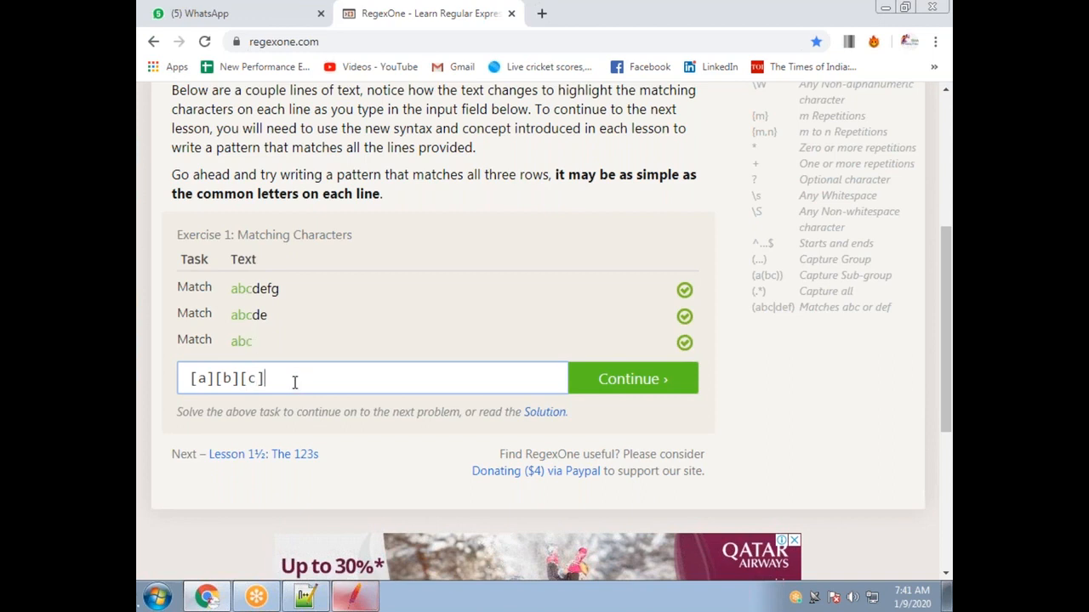
type("[]")
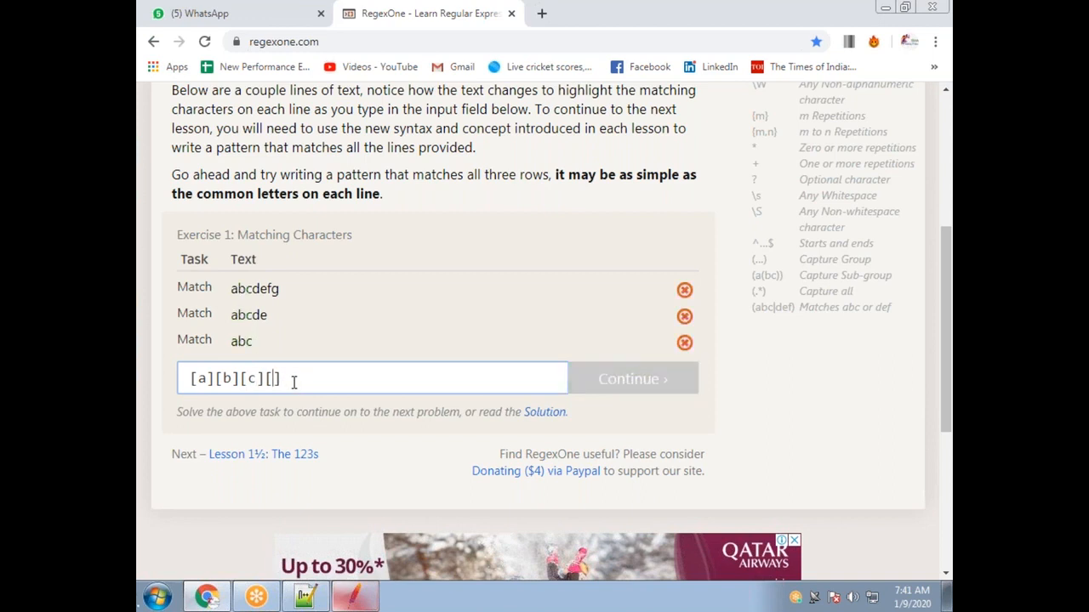
type("d")
type("[")
type("e]")
type("[]")
type("f")
left_click_drag(382, 380, 146, 394)
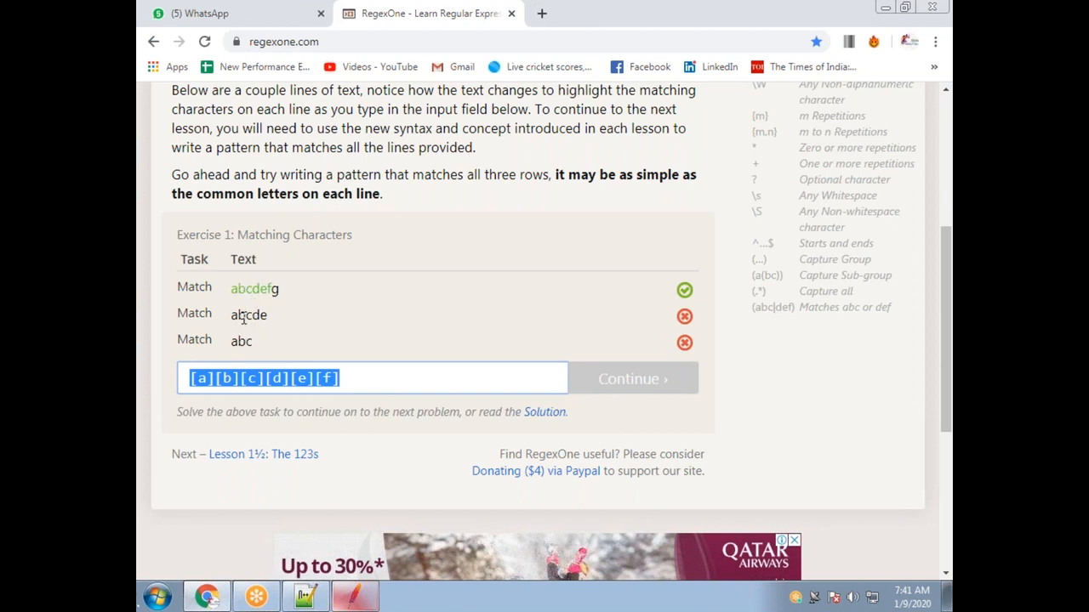
left_click(348, 382)
Replace the pattern with .*? and continue to Lesson 1½: The 123s.
left_click_drag(350, 381, 157, 383)
type(".*?")
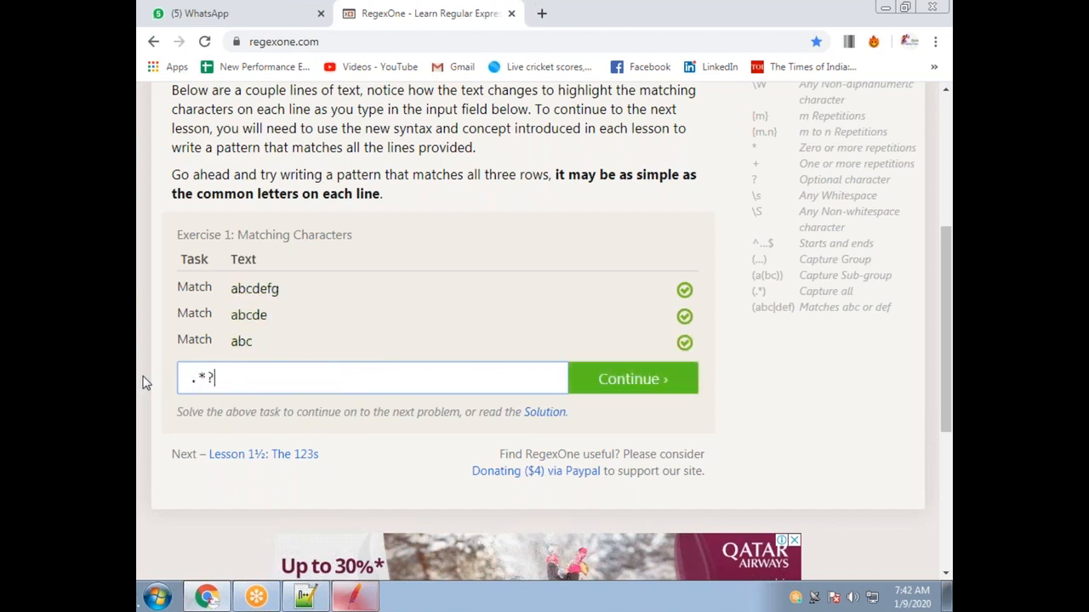
left_click(689, 387)
scroll(322, 443, "down", 4)
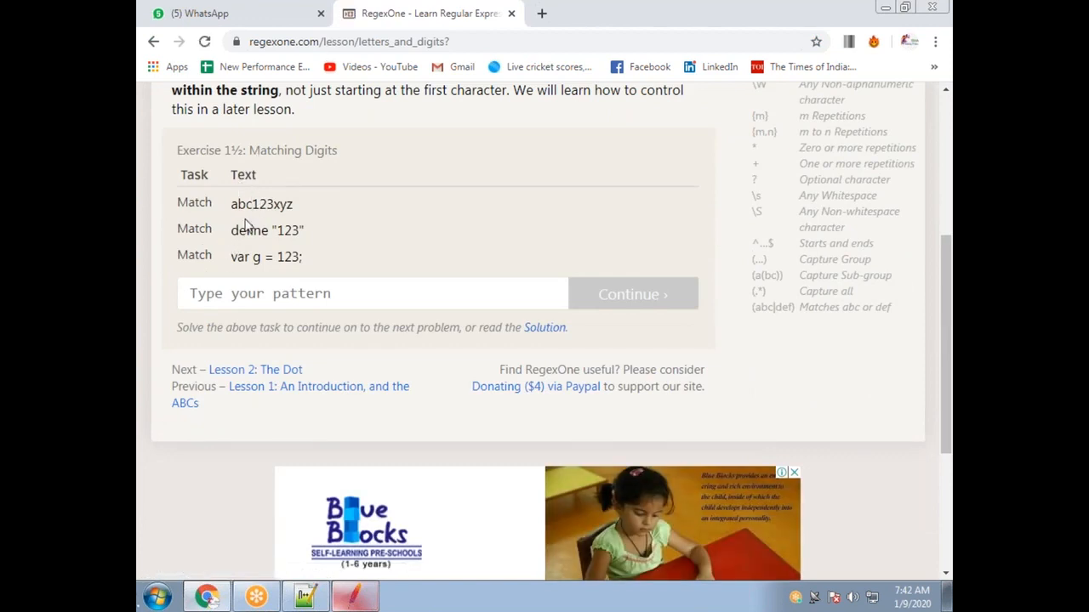
Begin the Exercise 1½ pattern as a bracketed letter class, growing it from [a] to [adv].
left_click(273, 297)
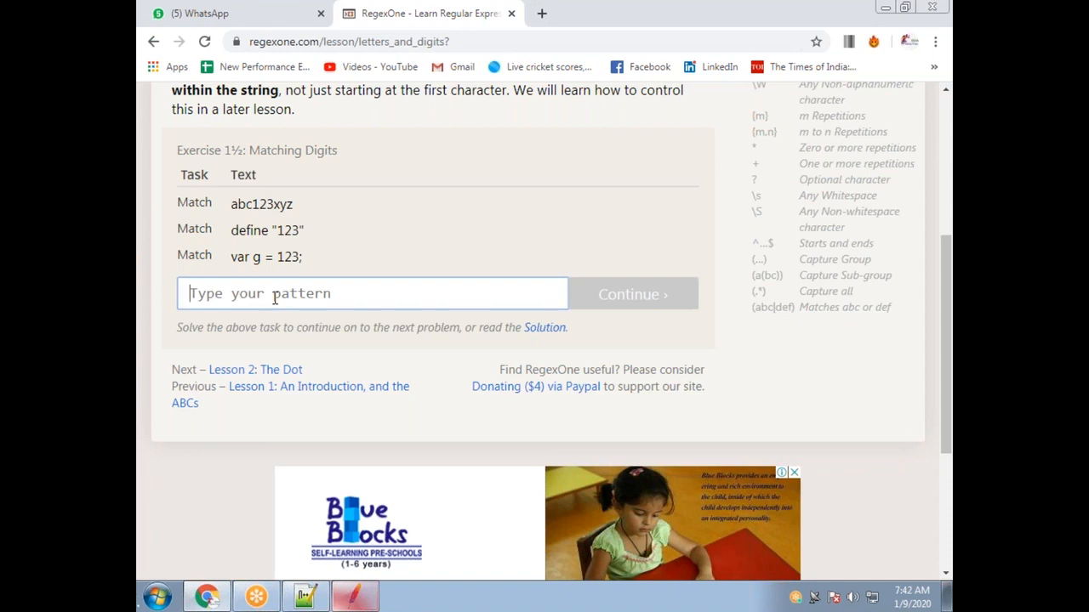
type("[]")
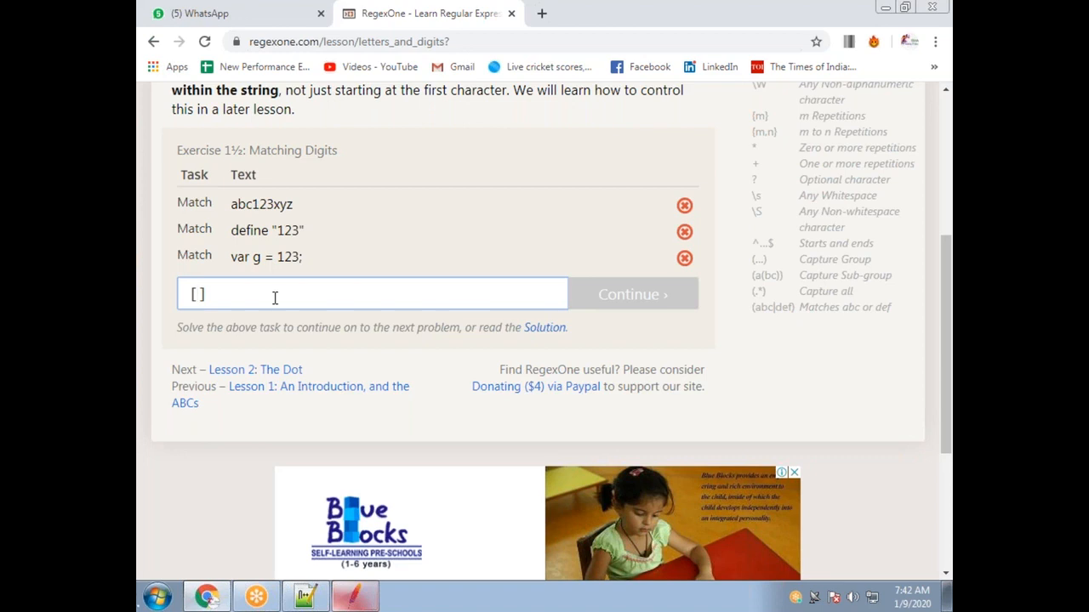
type("a")
left_click_drag(231, 206, 239, 230)
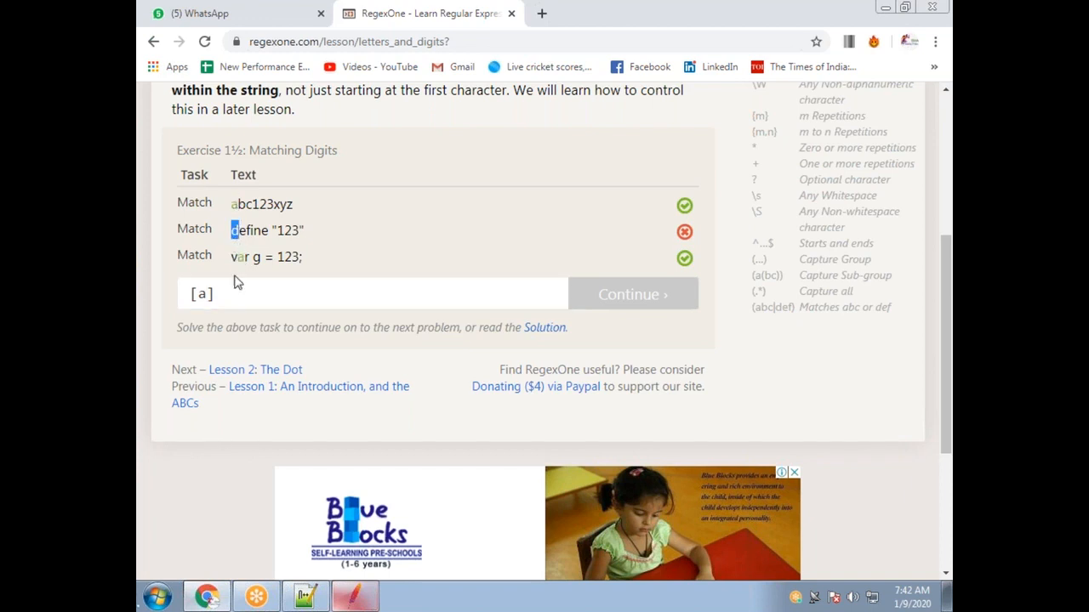
left_click(206, 291)
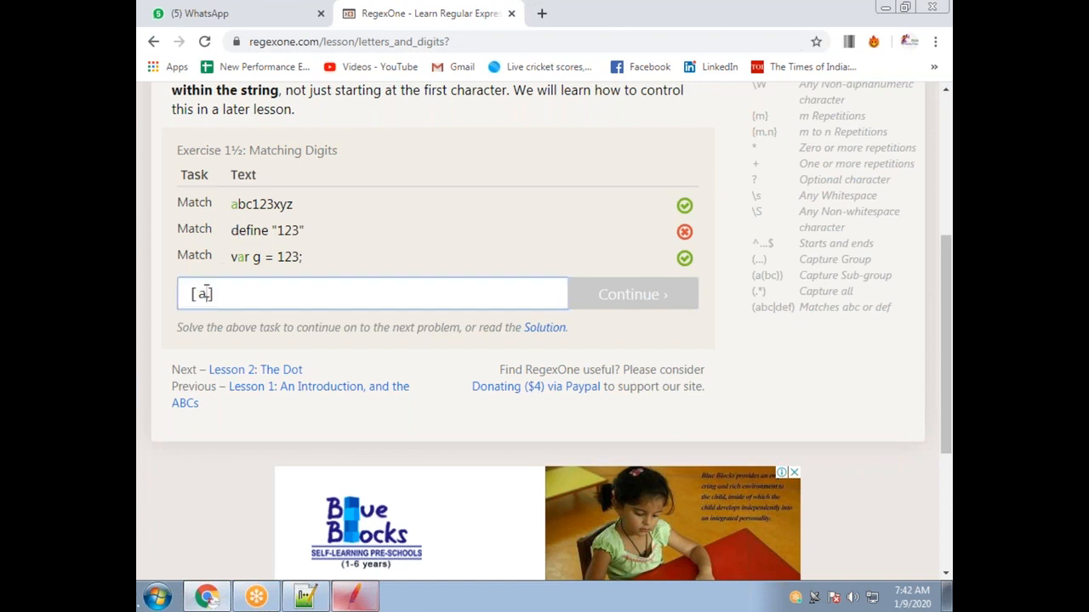
type("d")
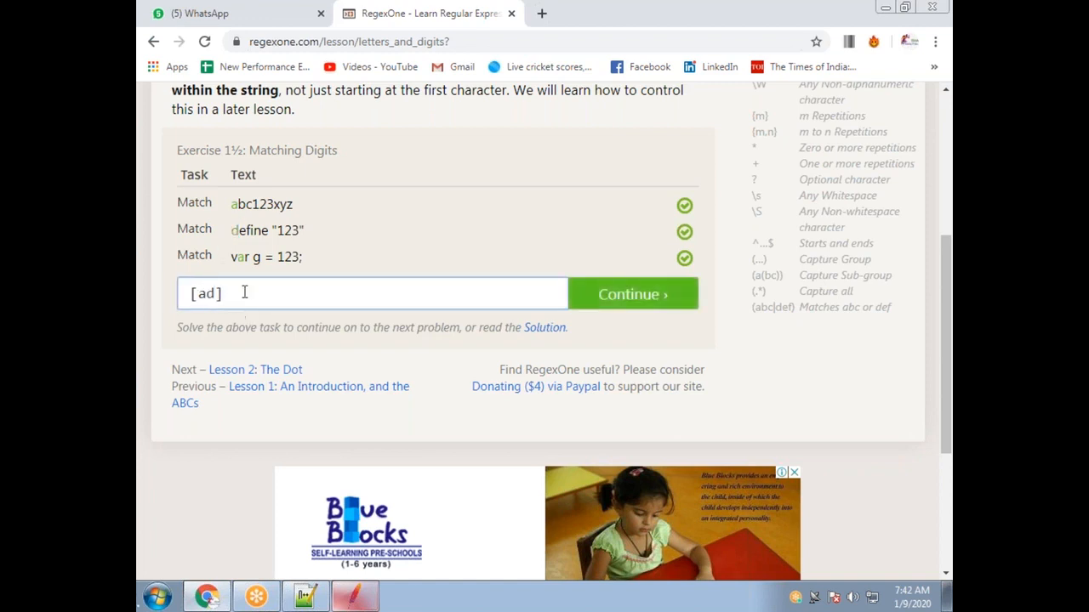
left_click_drag(198, 295, 190, 294)
left_click_drag(235, 296, 182, 291)
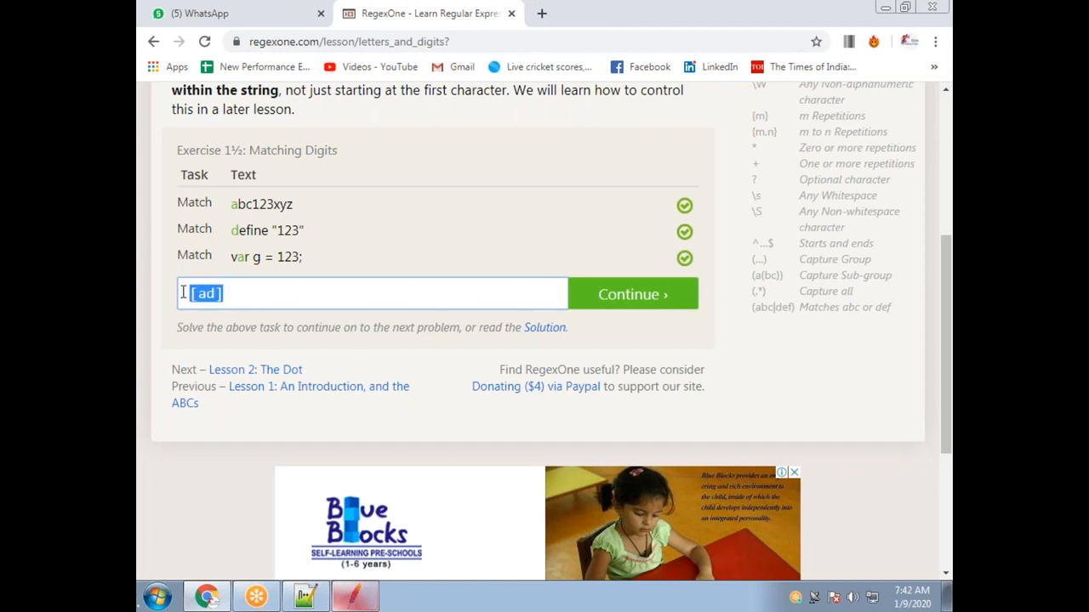
left_click(668, 40)
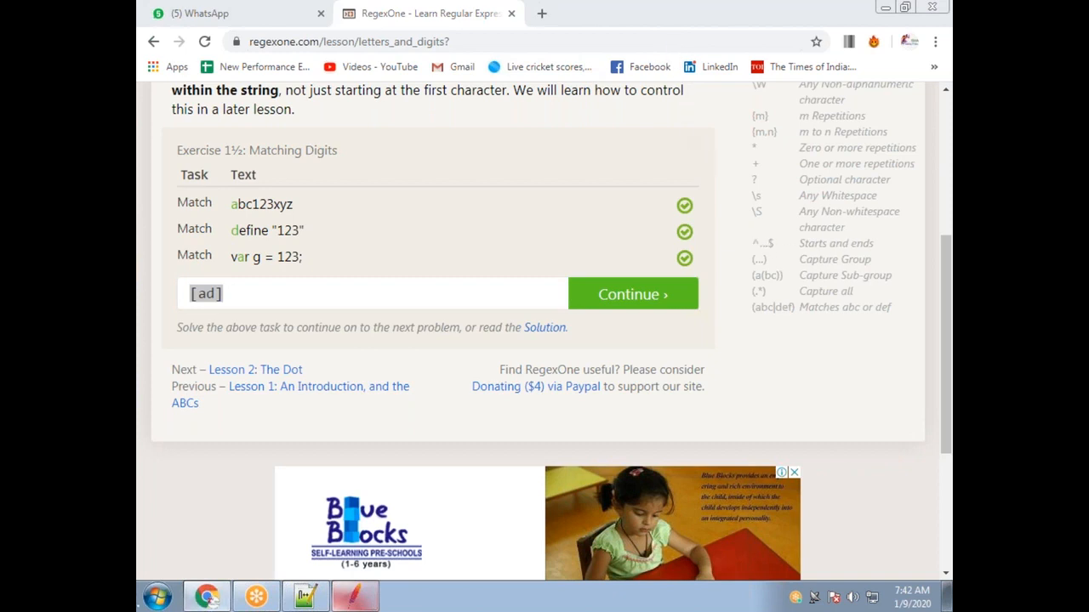
left_click(192, 294)
mouse_move(224, 295)
left_mouse_down()
mouse_move(199, 295)
mouse_move(214, 293)
left_mouse_up()
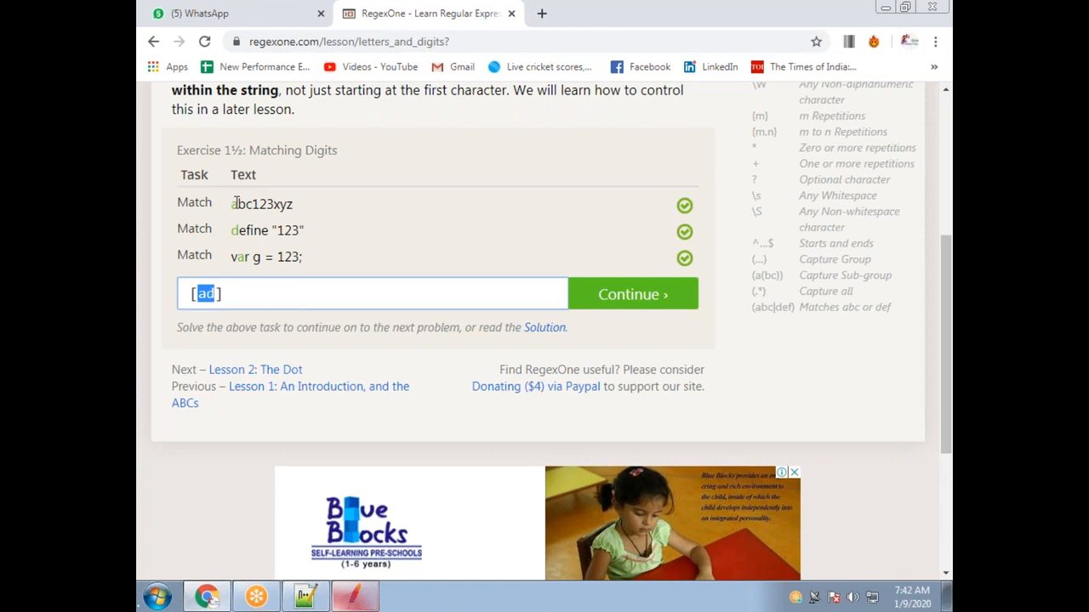
left_click(217, 291)
left_click_drag(196, 294, 224, 293)
mouse_move(236, 204)
left_mouse_down()
mouse_move(290, 205)
mouse_move(261, 225)
mouse_move(240, 205)
left_mouse_up()
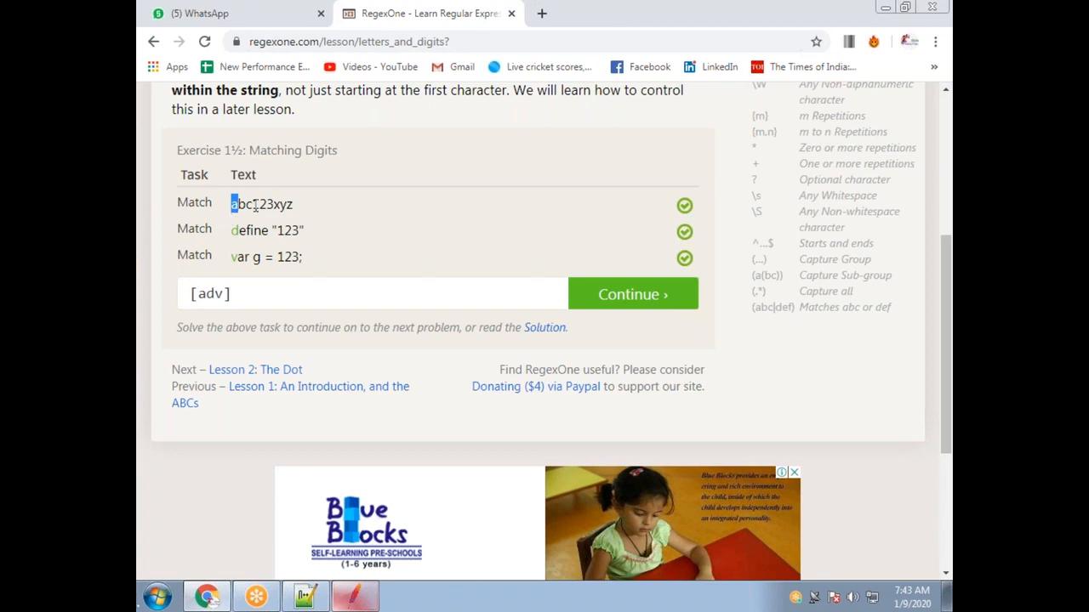
left_click(255, 293)
left_click_drag(255, 293, 182, 294)
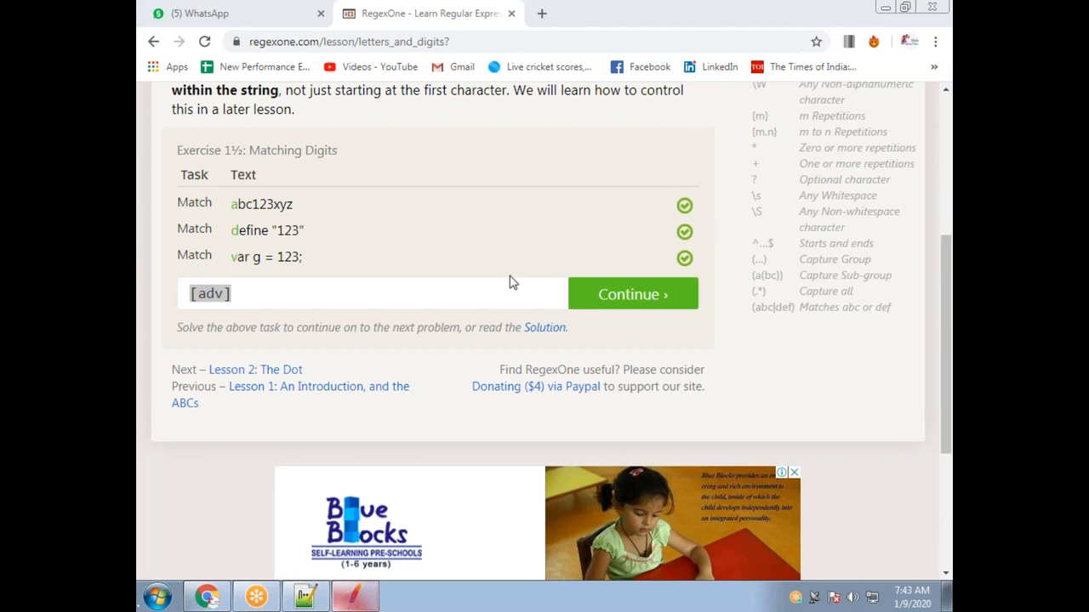
Expand the class to [adcdefghijklmnopqrstuvwz] so all three rows pass.
left_click_drag(199, 296, 216, 294)
left_click(225, 294)
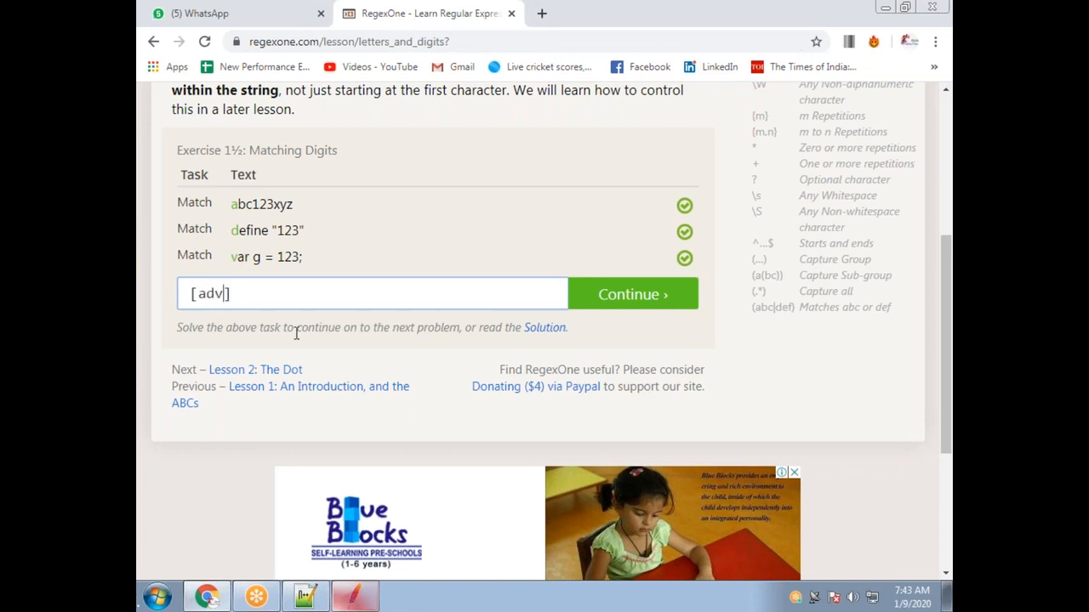
key("BackSpace")
type("cdeg")
key("BackSpace")
type("fghi")
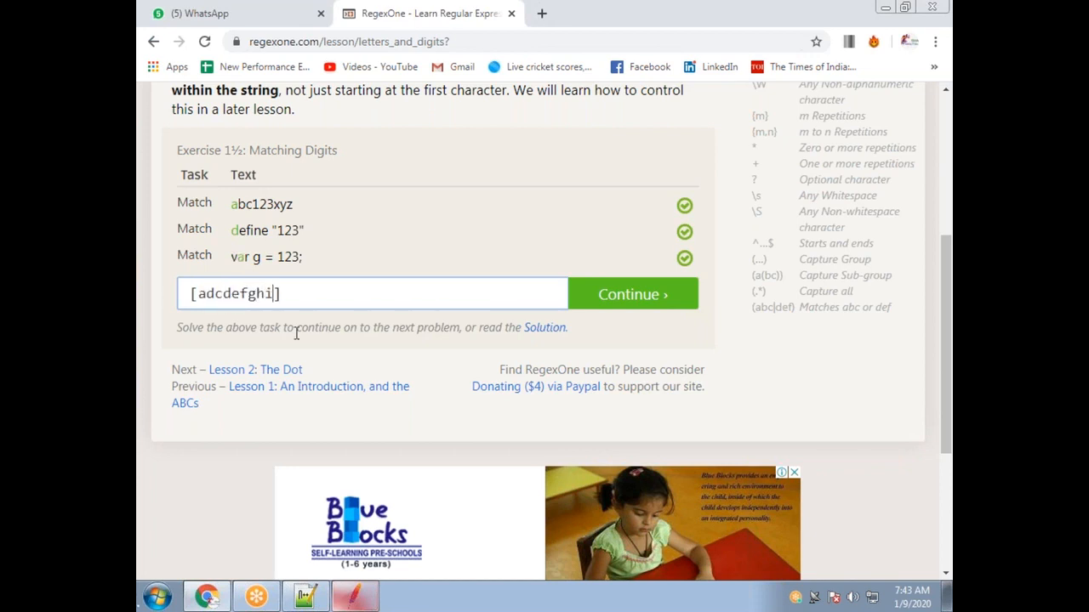
type("jklmnopqrstuvwz")
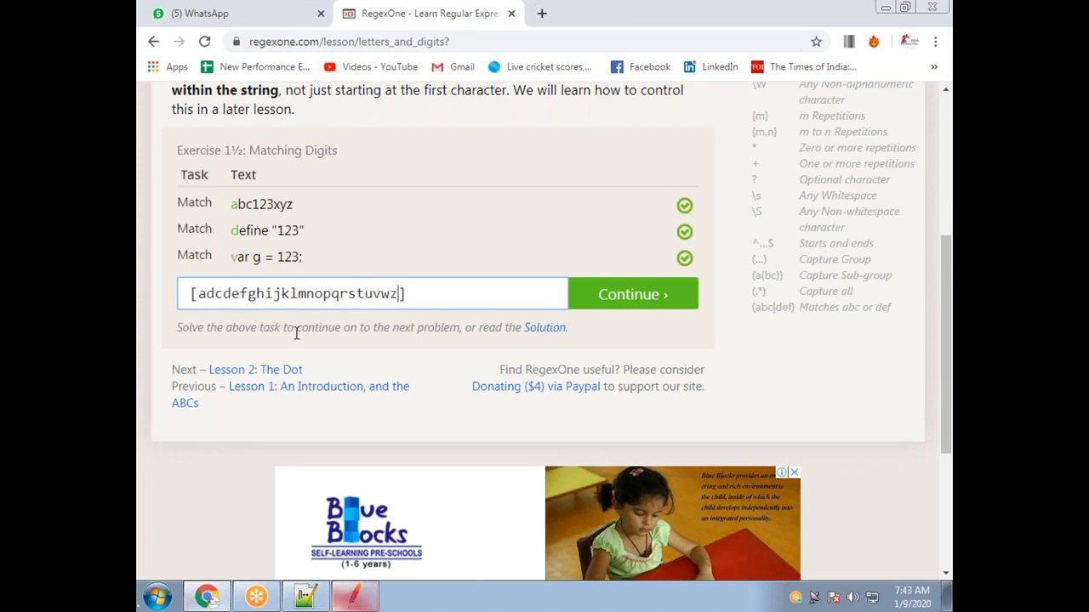
left_click_drag(400, 293, 199, 292)
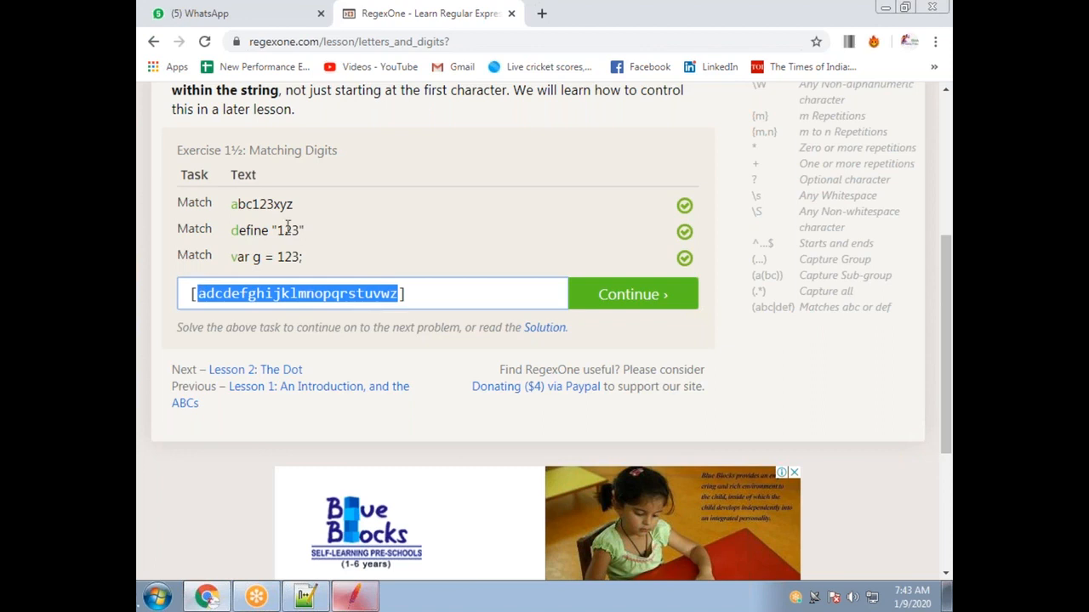
left_click(234, 205)
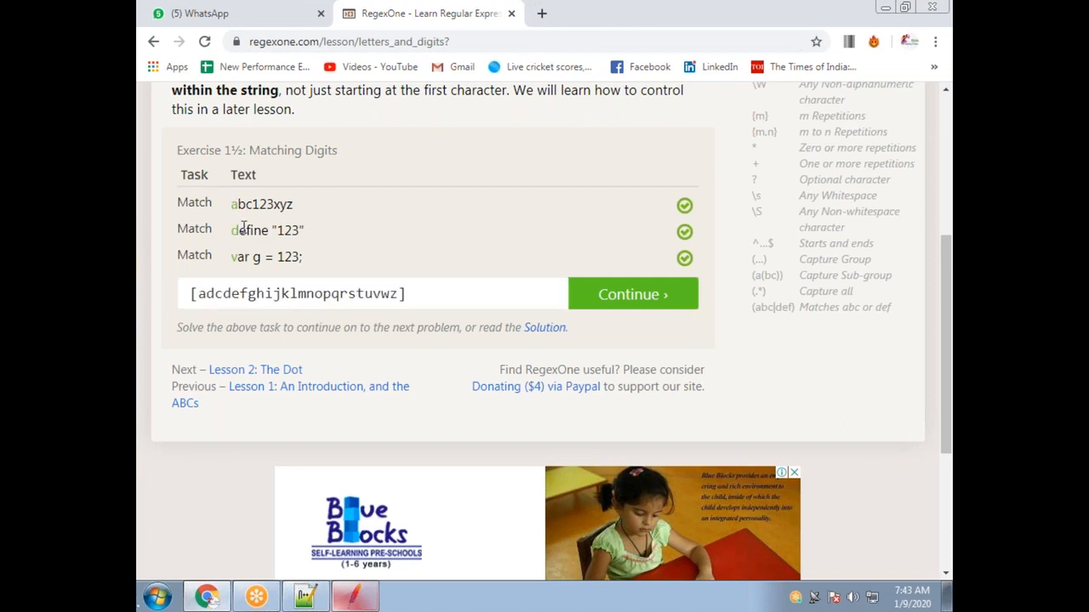
left_click_drag(239, 256, 229, 259)
left_click(670, 25)
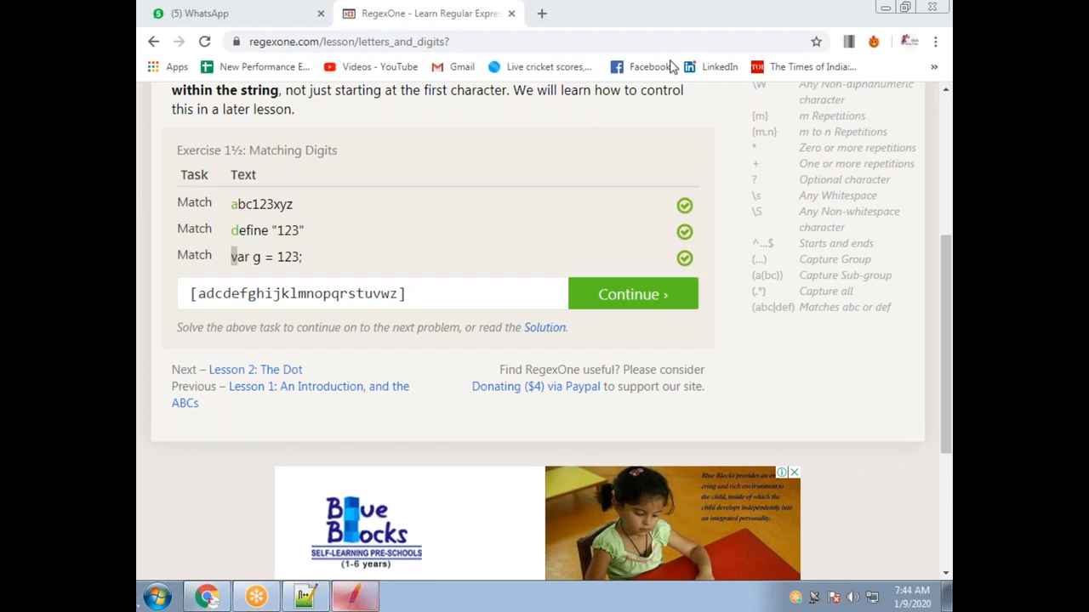
Append a second class by pasting the same letter list into new brackets.
left_click(421, 295)
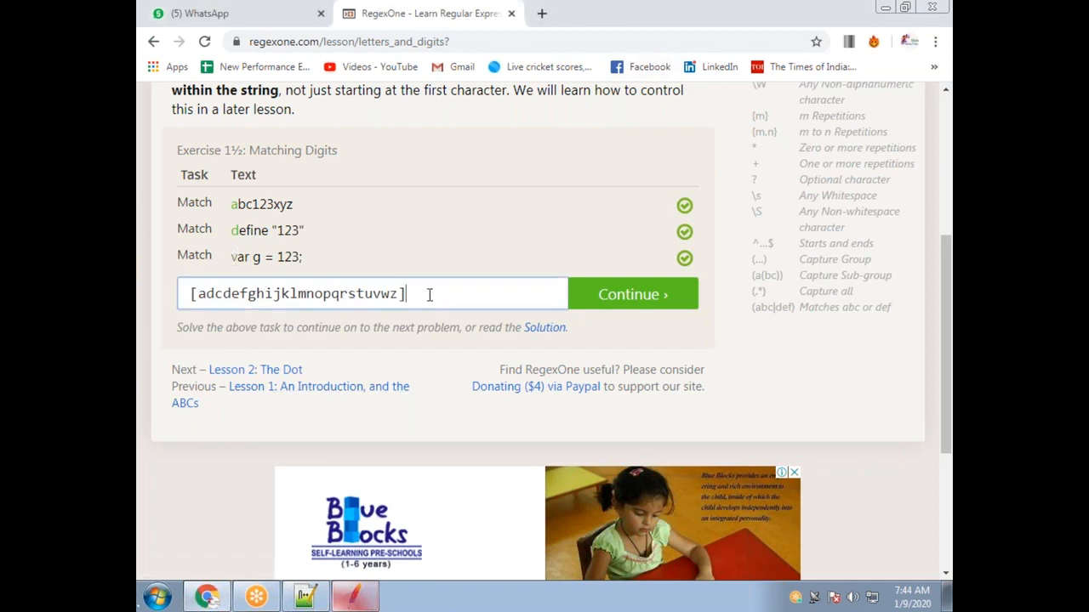
type("[]")
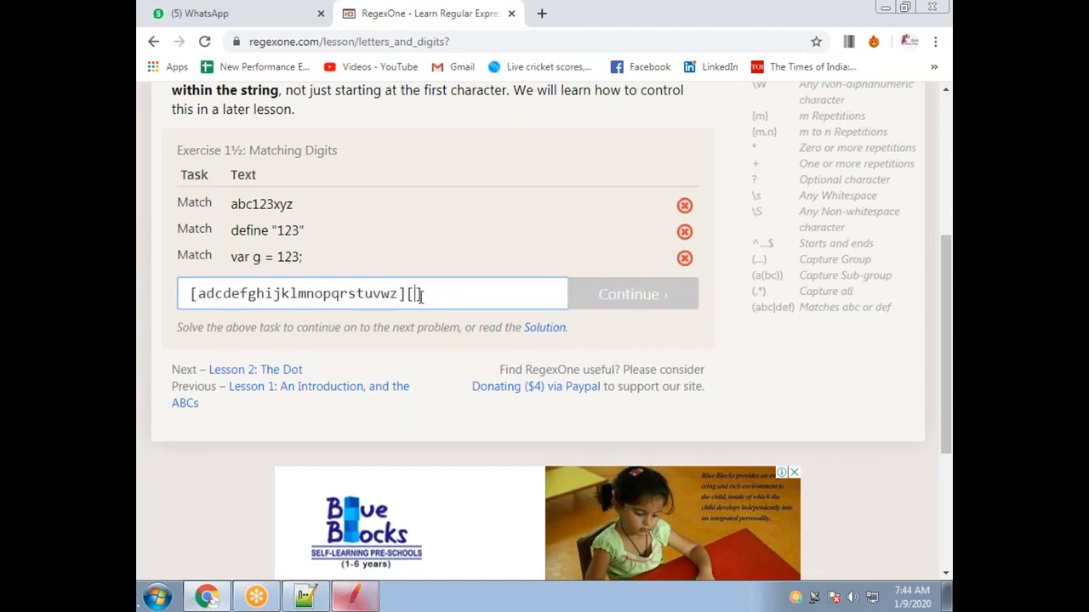
double_click(354, 294)
key("ctrl+c")
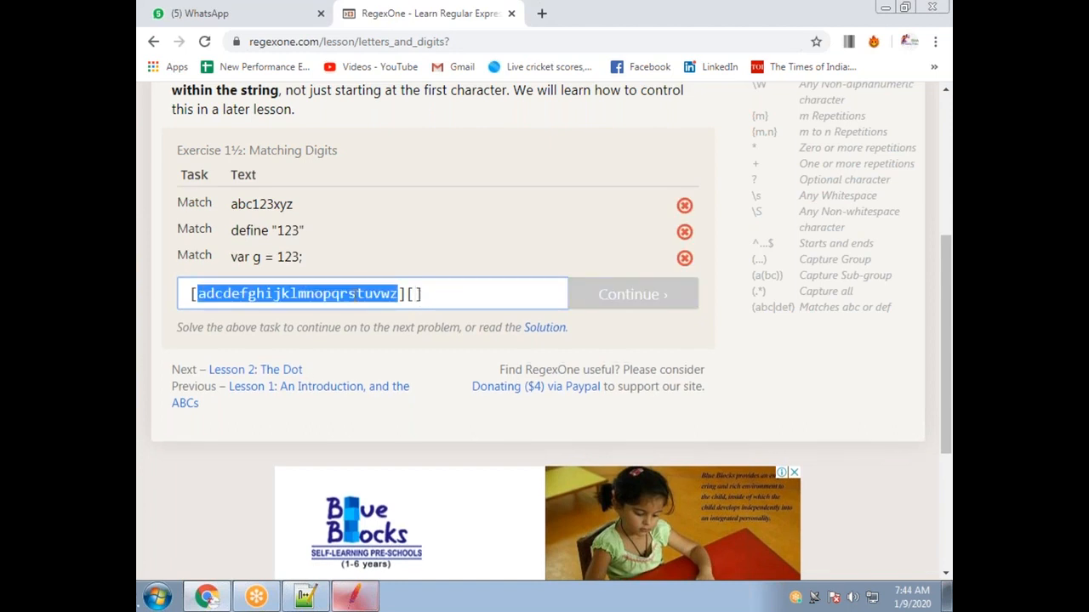
left_click(414, 294)
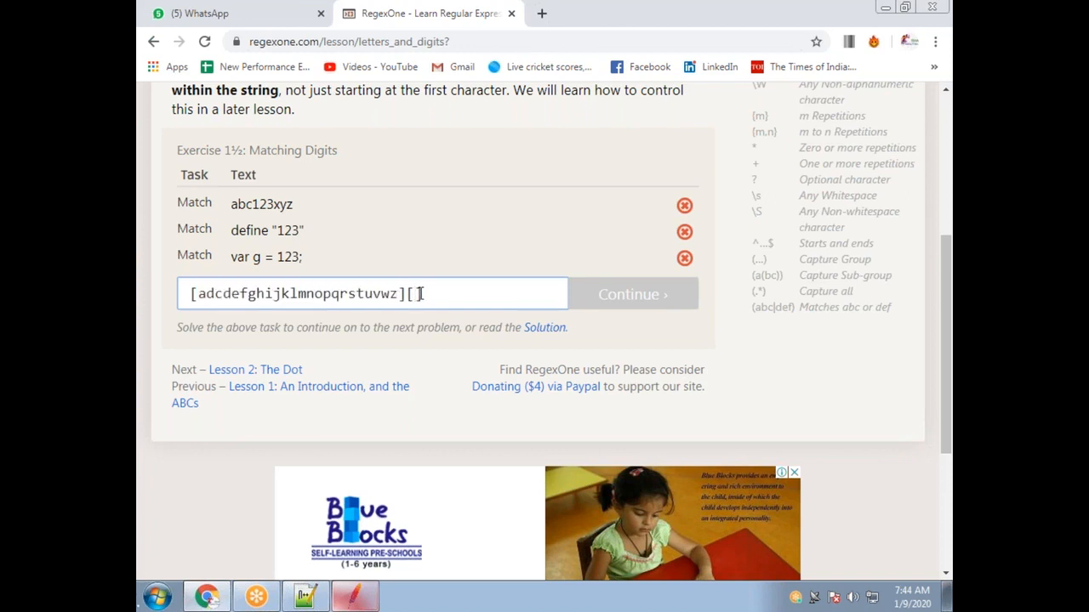
key("ctrl+v")
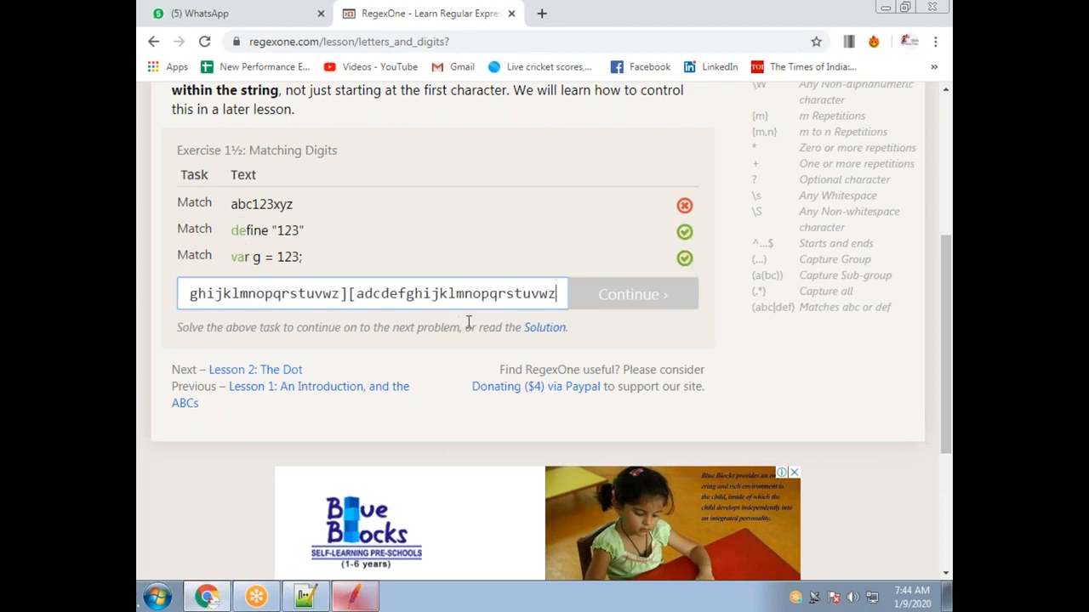
type("]")
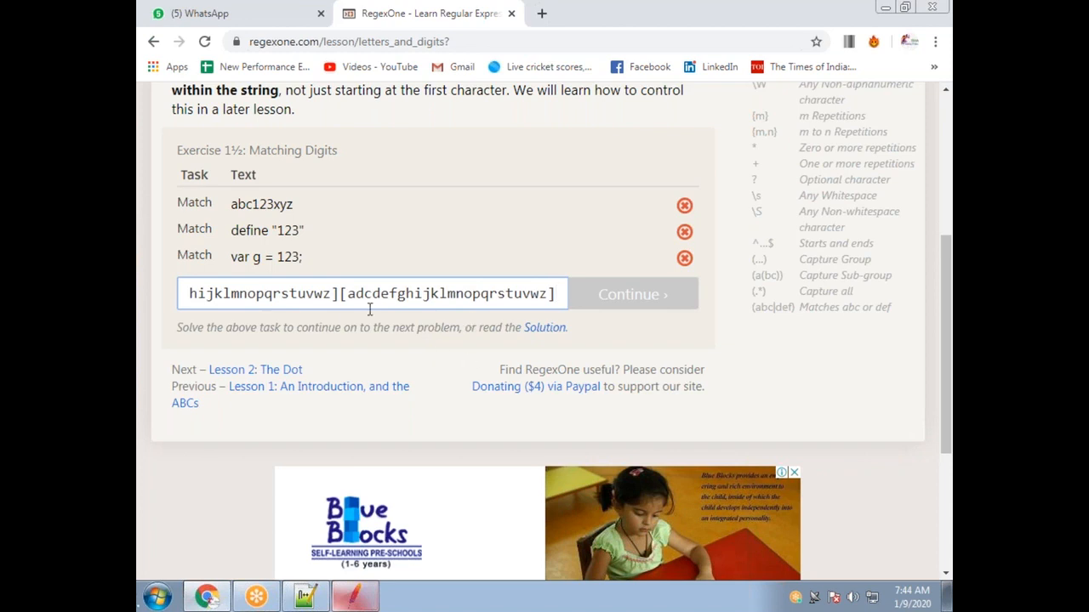
double_click(442, 297)
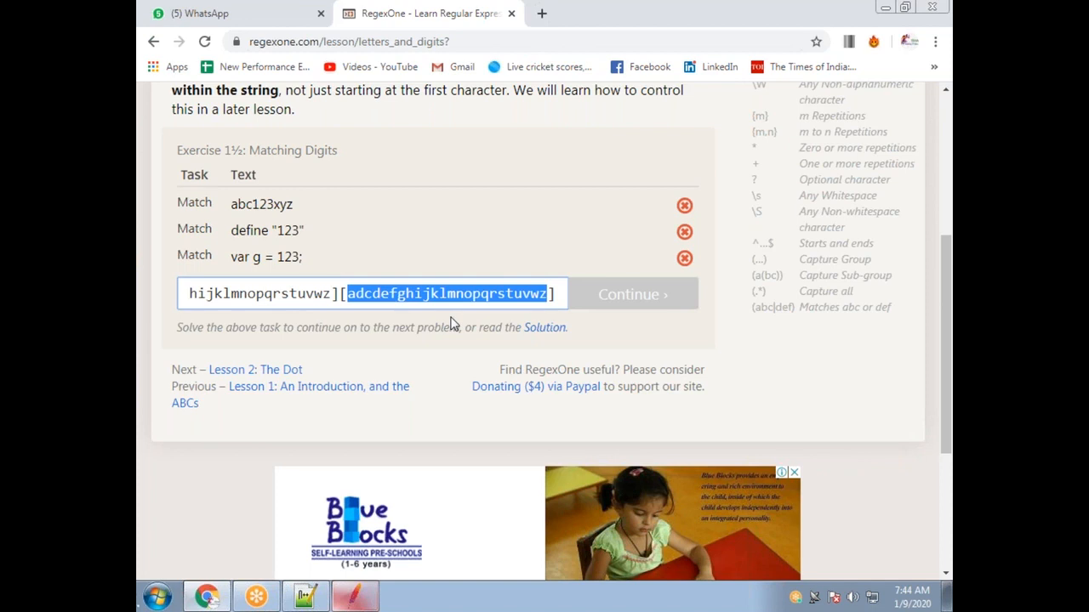
double_click(310, 295)
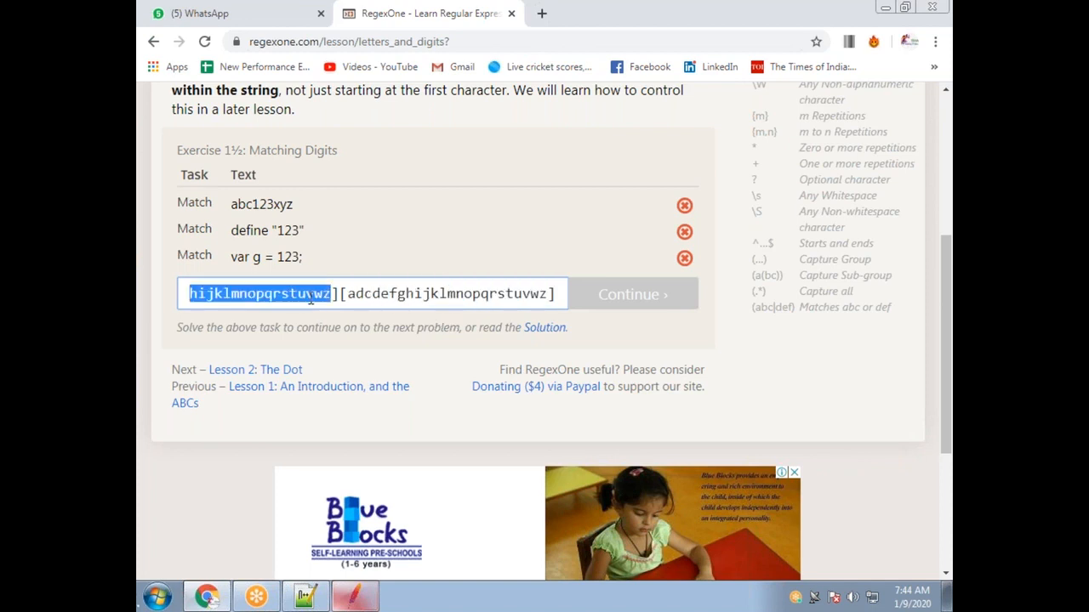
key("Home")
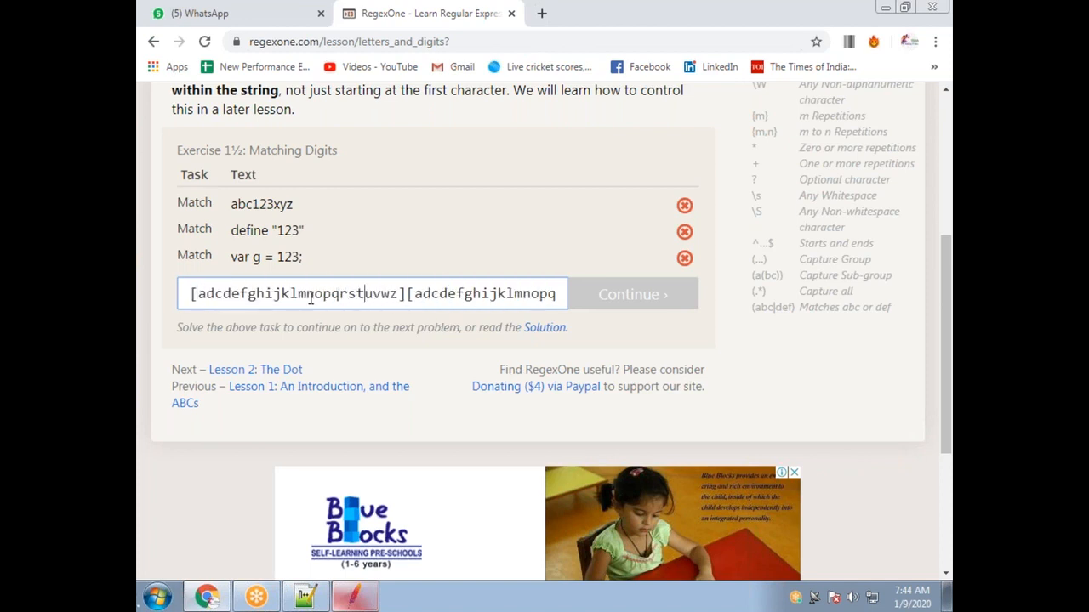
key("Right")
key("Right")
key("Right")
key("Right")
key("Right")
key("Right")
key("Right")
key("Right")
key("Right")
key("Right")
key("Right")
key("Right")
key("Right")
key("Right")
key("Right")
key("Right")
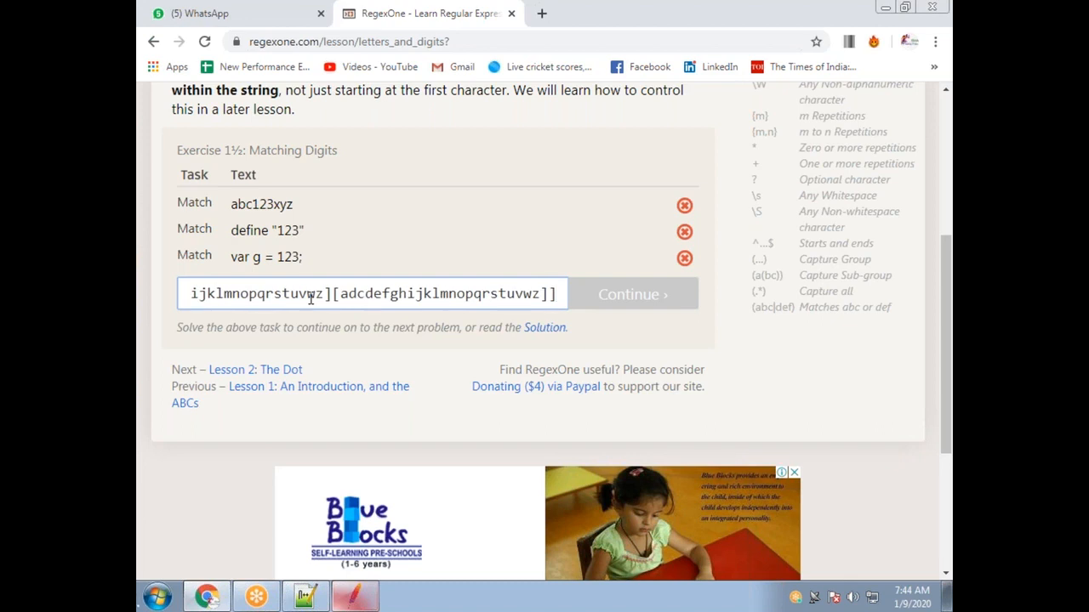
key("BackSpace")
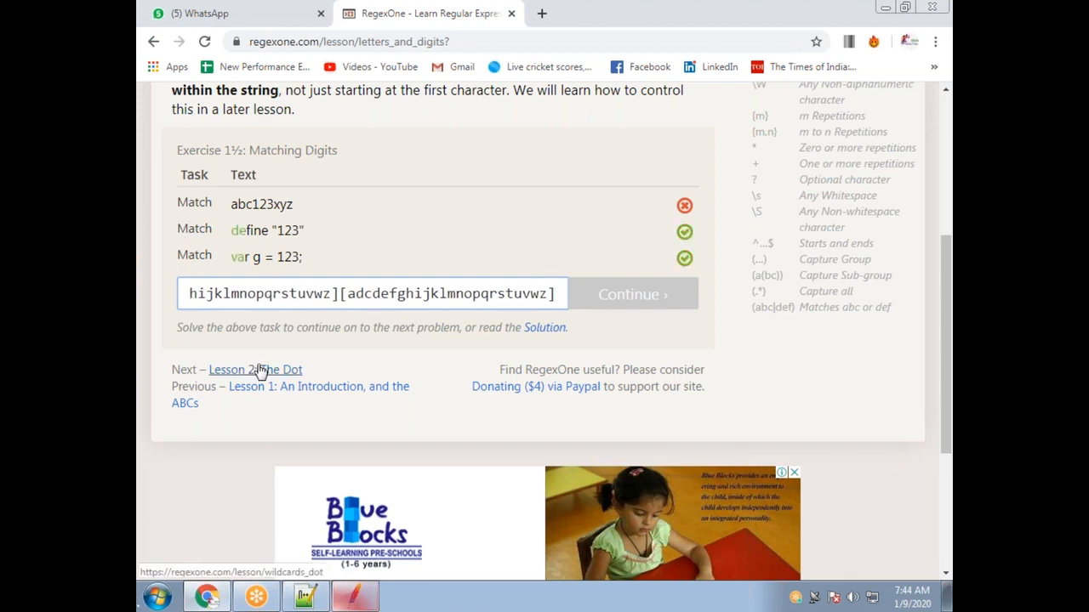
Correct the mistyped d to b in both letter classes.
left_click(355, 293)
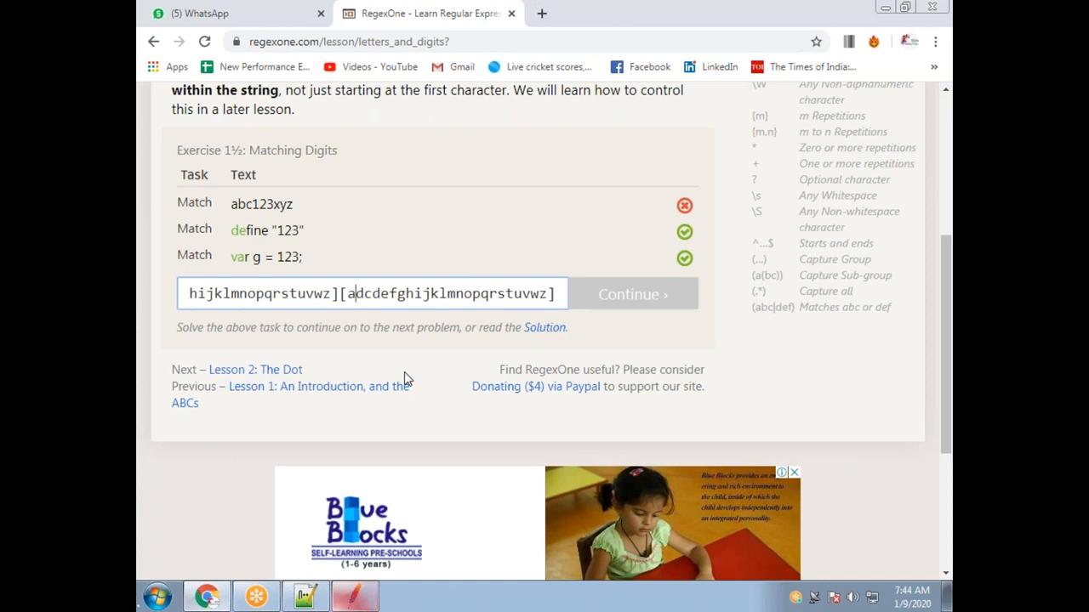
key("BackSpace")
type("b")
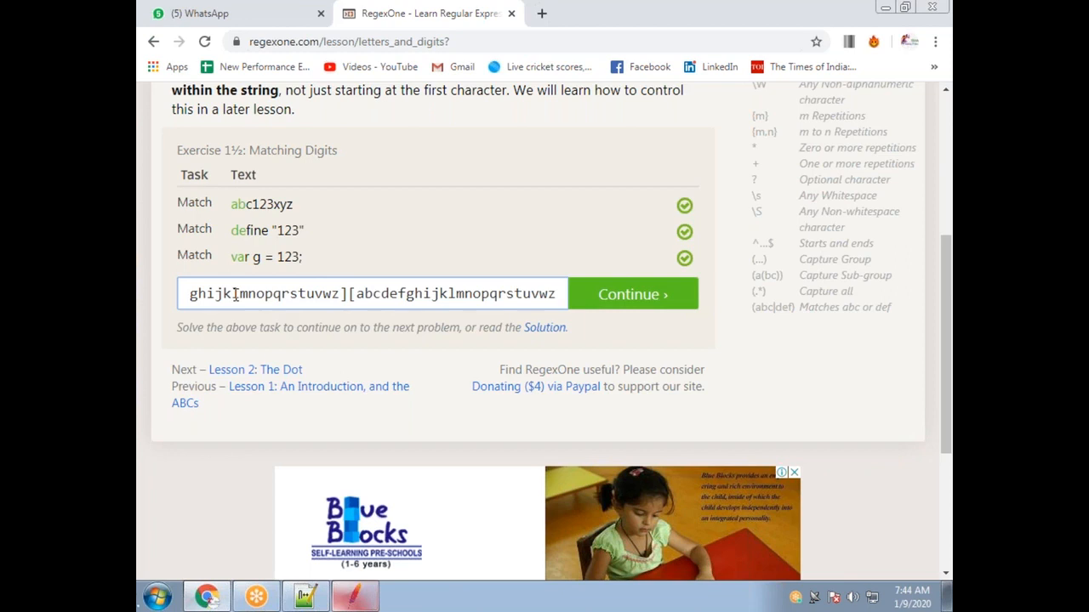
key("Home")
key("BackSpace")
type("b")
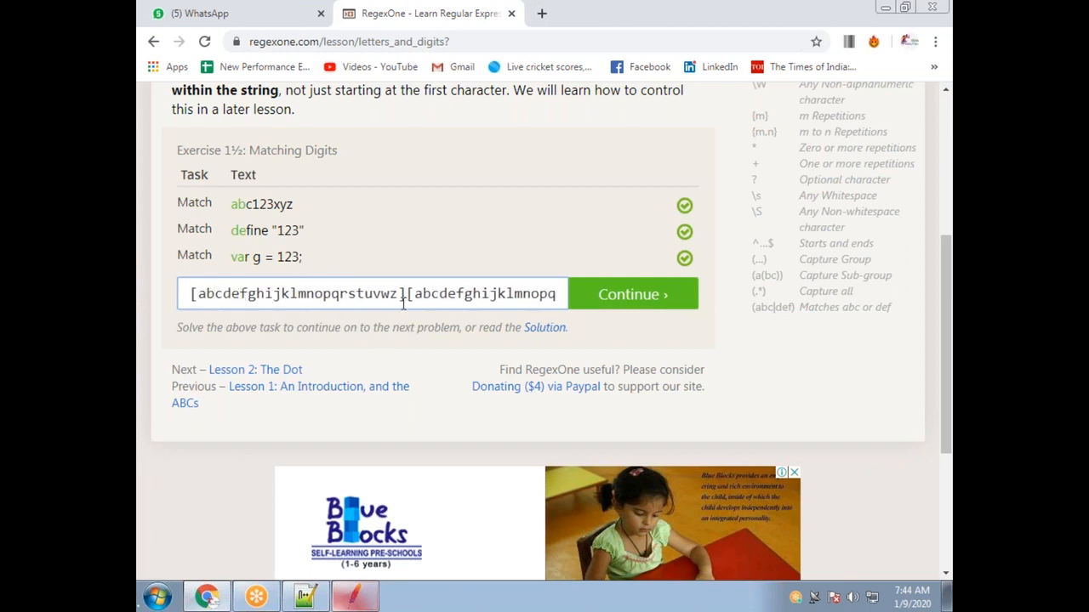
Delete the first class's letters down to just a, ready to become a range.
left_click_drag(402, 293, 182, 298)
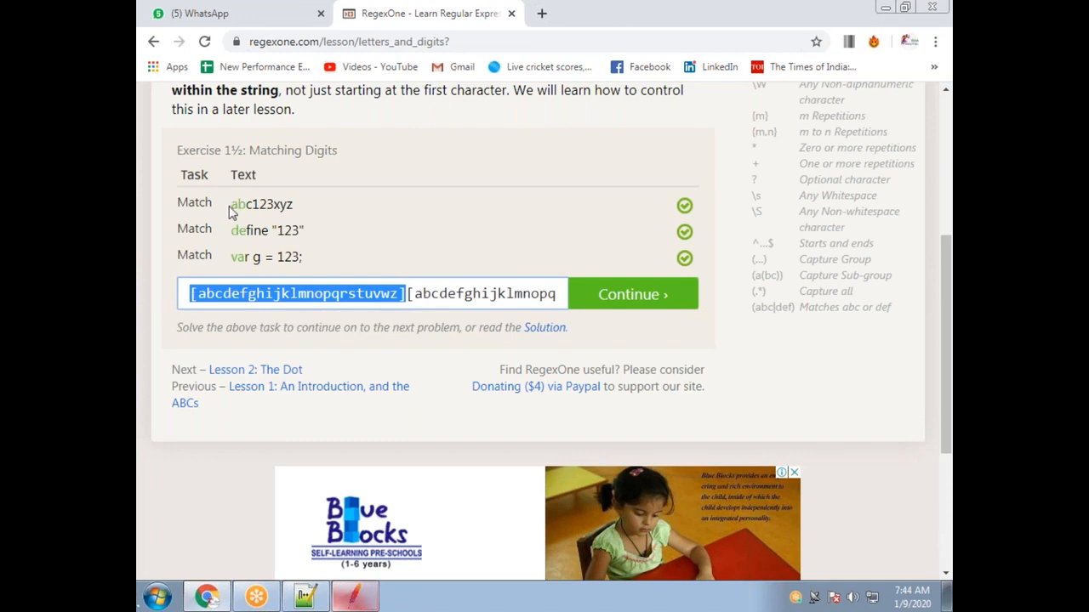
left_click(413, 293)
left_click_drag(414, 293, 605, 296)
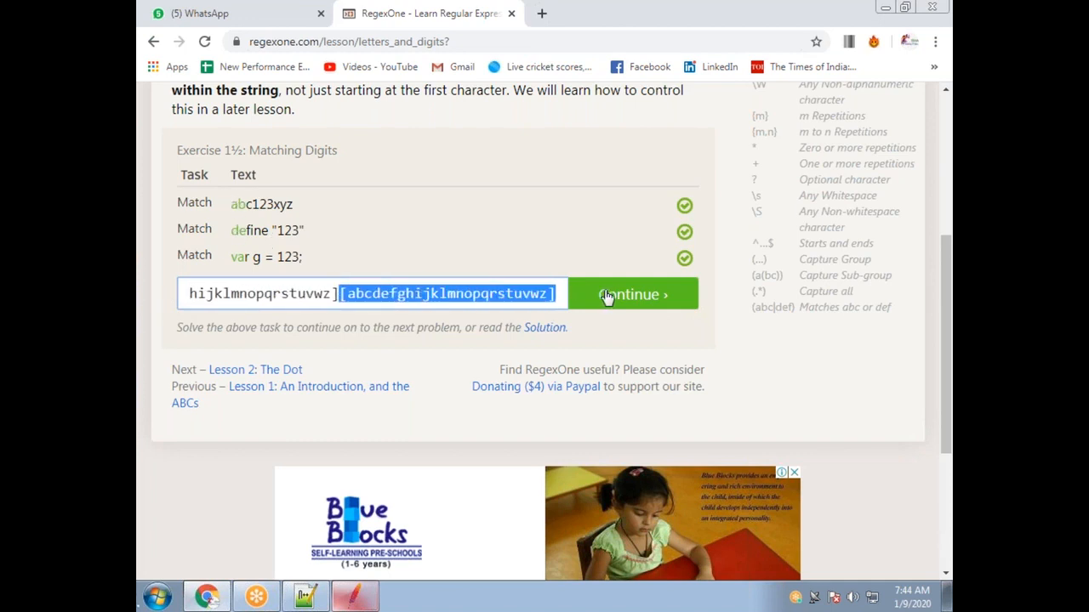
double_click(299, 295)
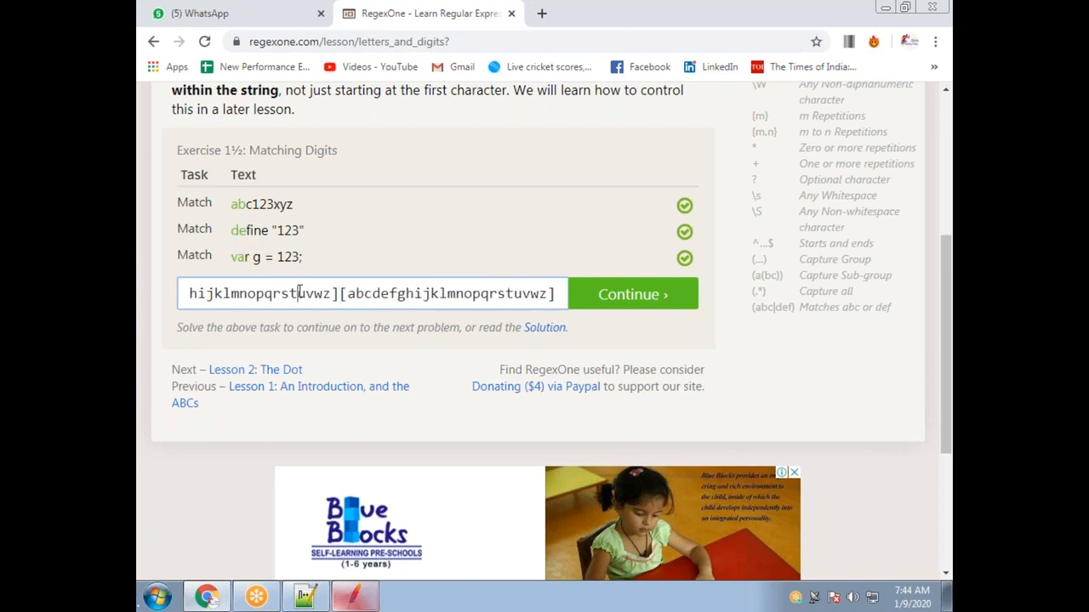
key("Home")
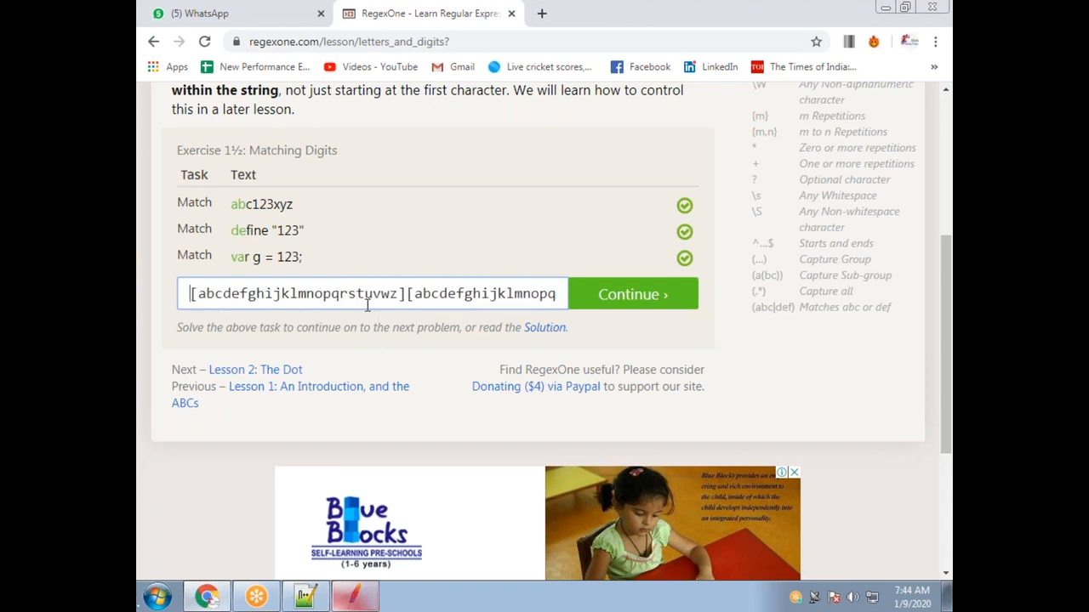
key("Right")
key("Right")
key("Right")
key("Right")
key("Right")
key("Right")
key("Right")
key("Right")
key("Right")
key("BackSpace")
key("BackSpace")
key("BackSpace")
key("BackSpace")
key("BackSpace")
key("BackSpace")
key("BackSpace")
key("BackSpace")
key("BackSpace")
key("BackSpace")
key("BackSpace")
key("BackSpace")
key("BackSpace")
key("BackSpace")
key("BackSpace")
key("BackSpace")
key("BackSpace")
key("BackSpace")
key("BackSpace")
key("BackSpace")
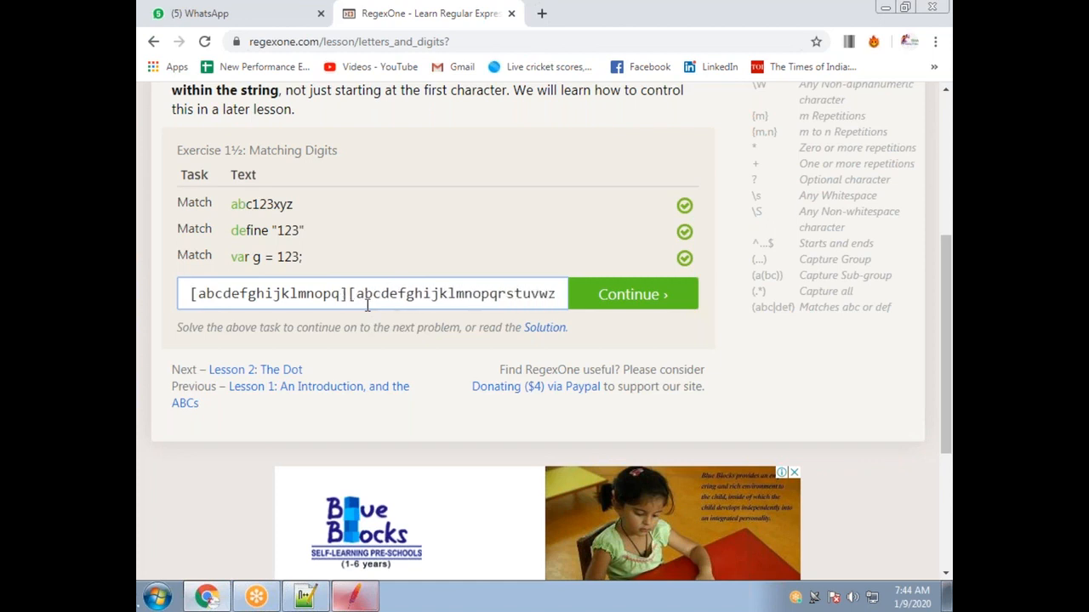
key("BackSpace")
key("BackSpace")
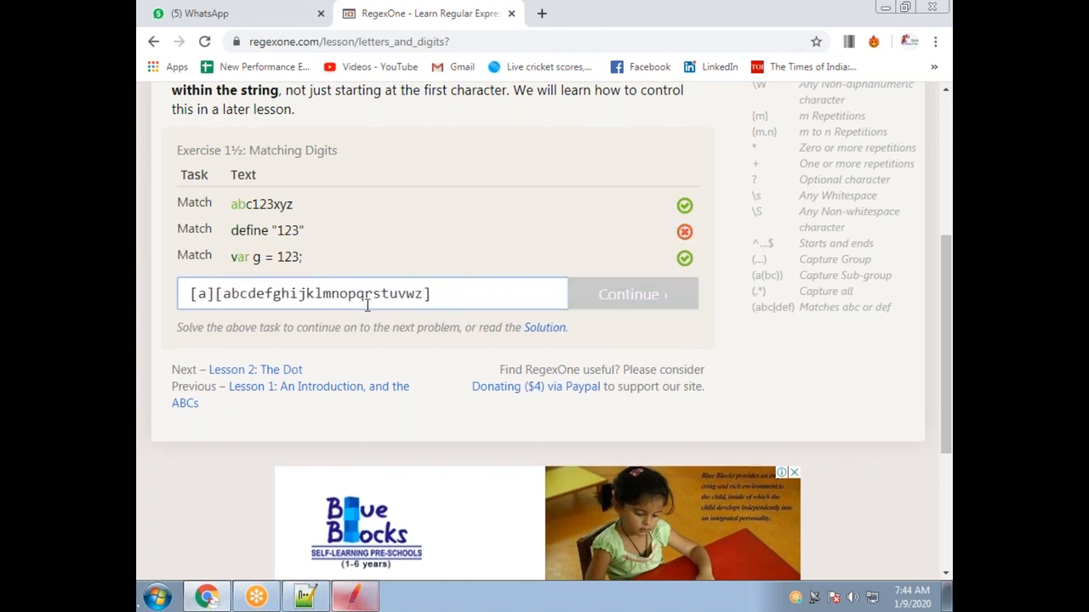
Turn both letter classes into [a-z] and append more, giving [a-z][a-z][a-z].
type("-z")
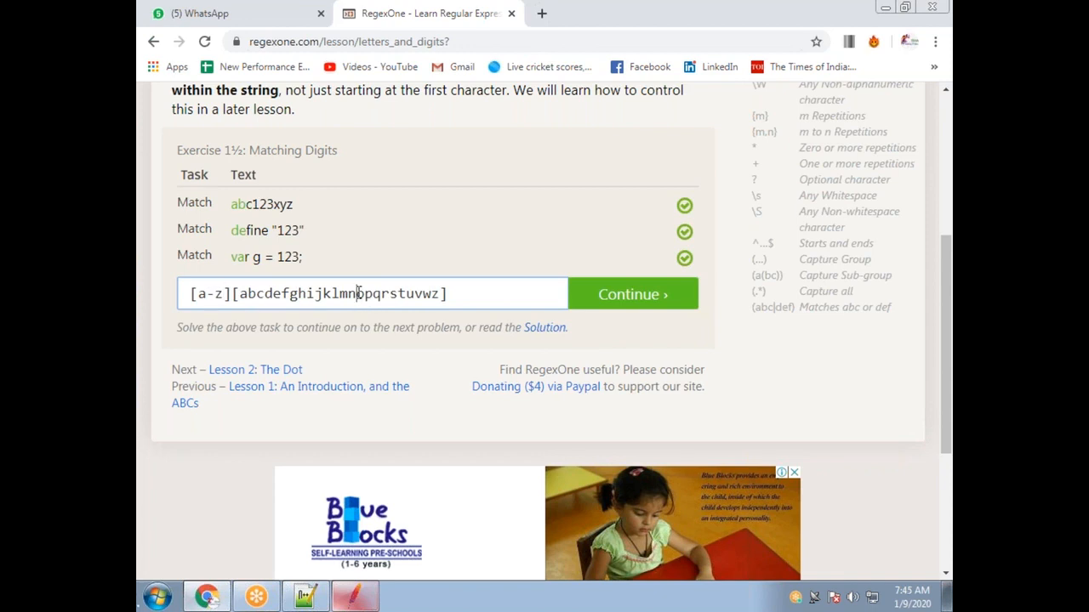
double_click(358, 294)
type("a-z][a-")
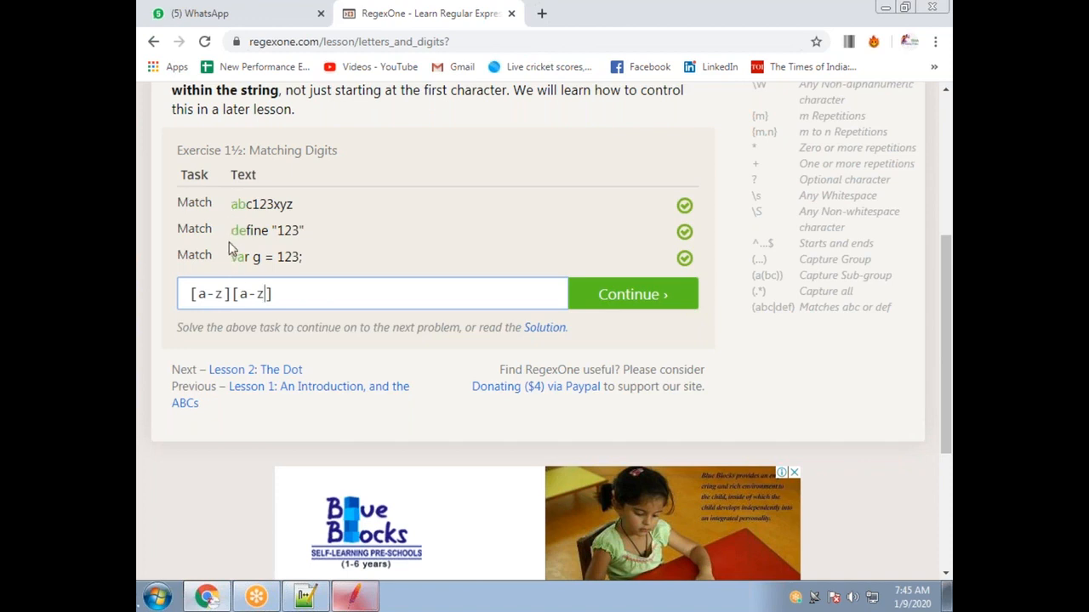
left_click(668, 30)
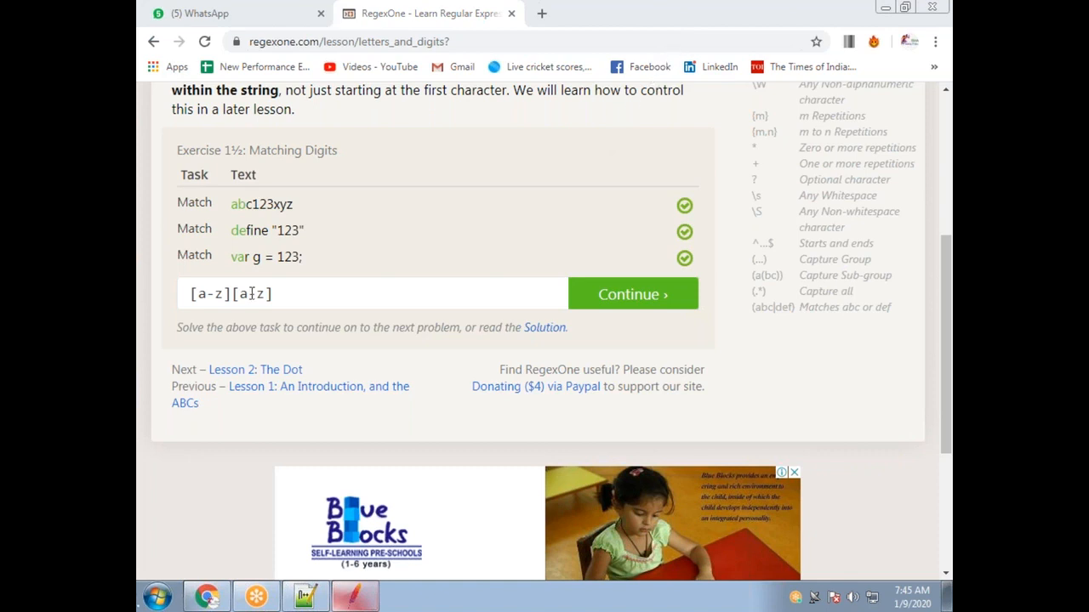
left_click_drag(239, 293, 268, 293)
left_click(288, 288)
type("[a-z")
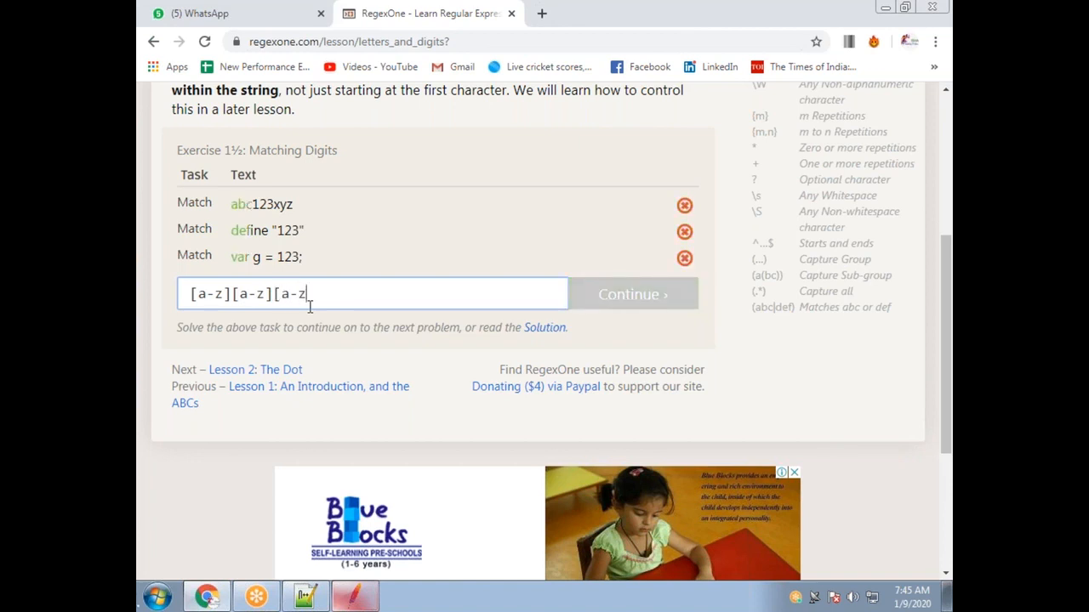
type("][a-z]")
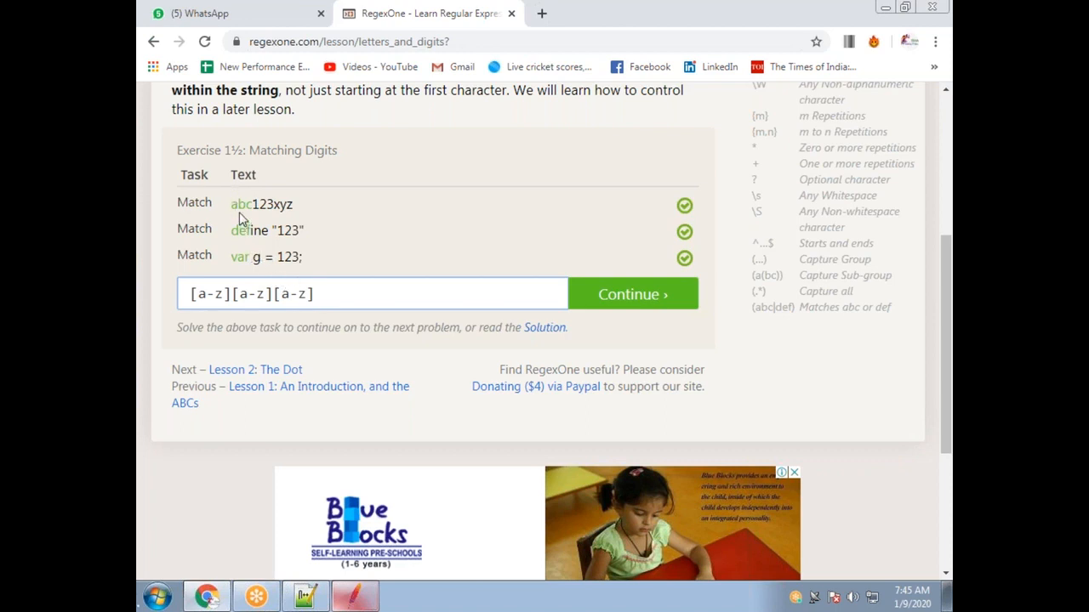
left_click_drag(231, 204, 252, 257)
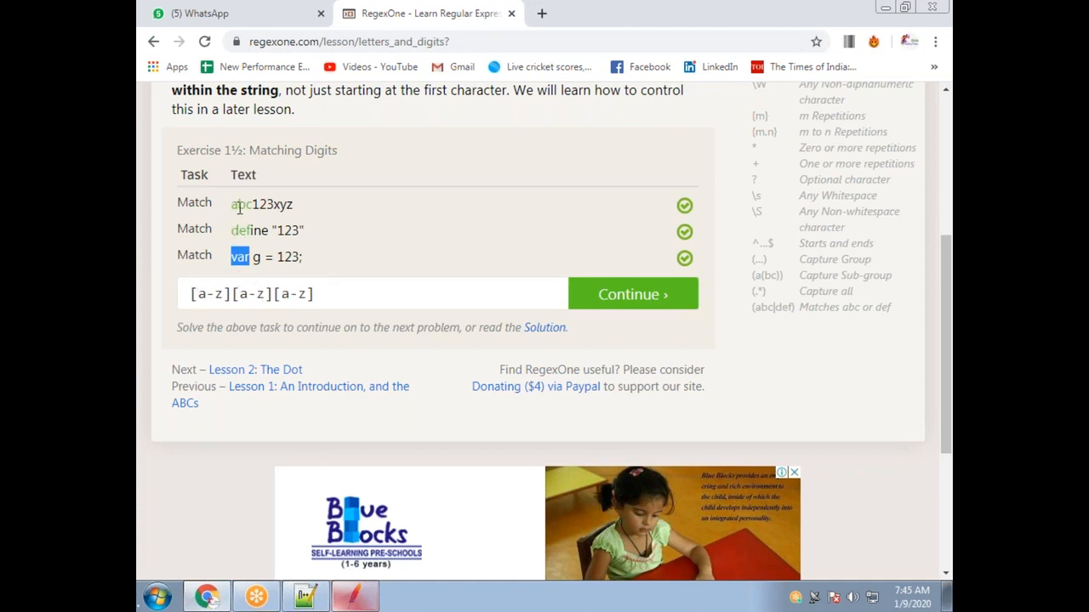
left_click(340, 294)
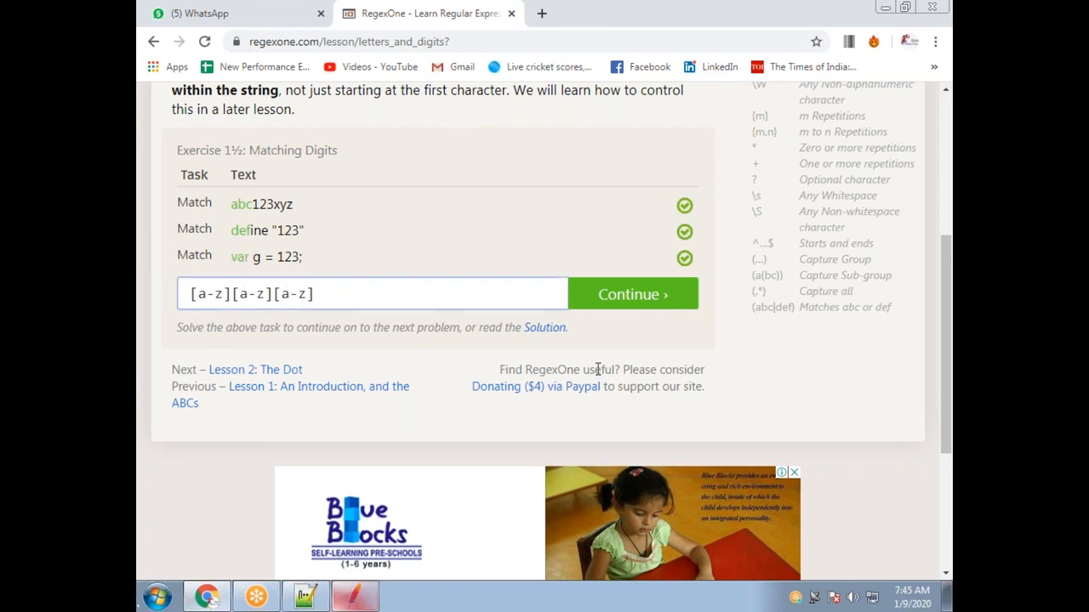
type("[a-z][")
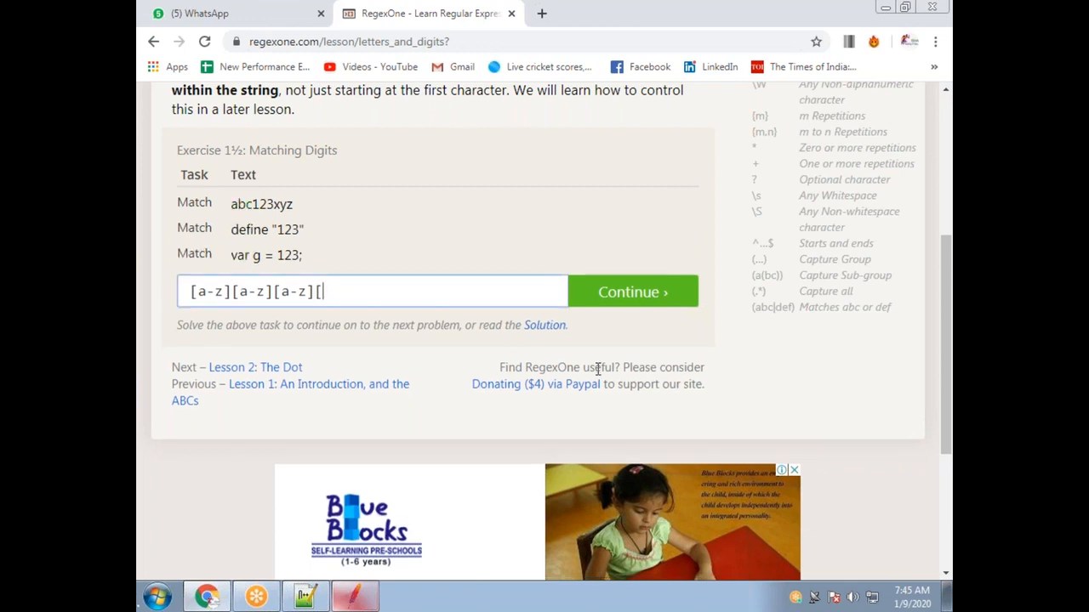
type("a-z")
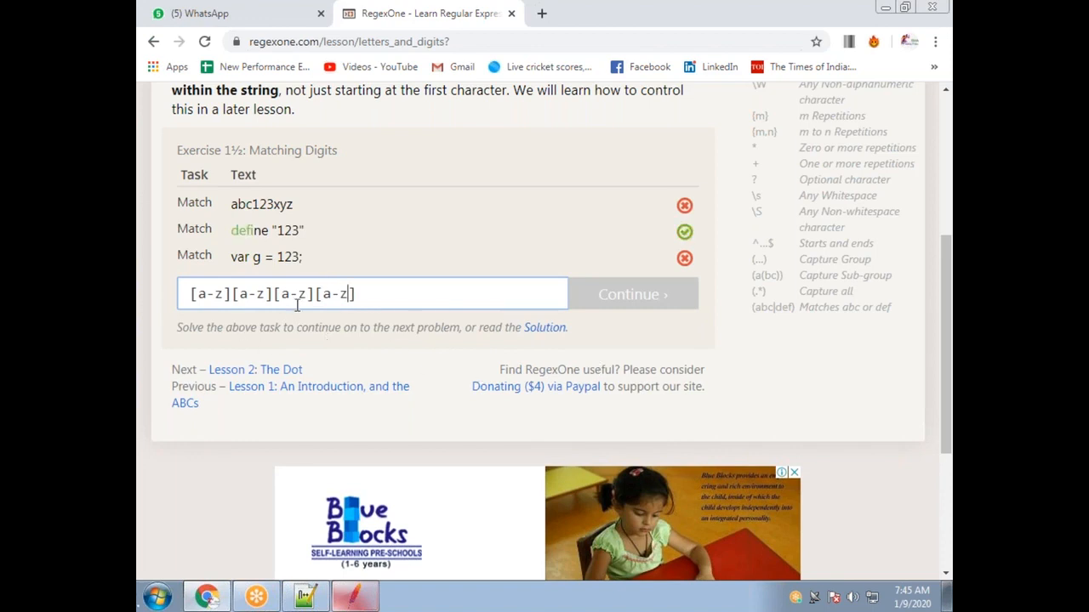
left_click_drag(367, 300, 318, 294)
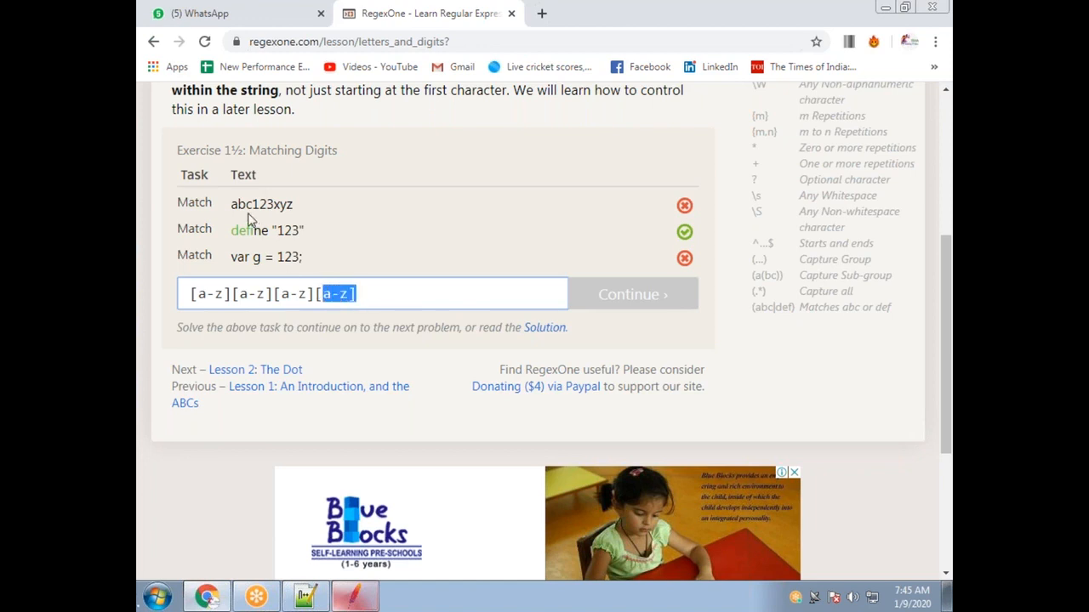
left_click_drag(254, 204, 259, 205)
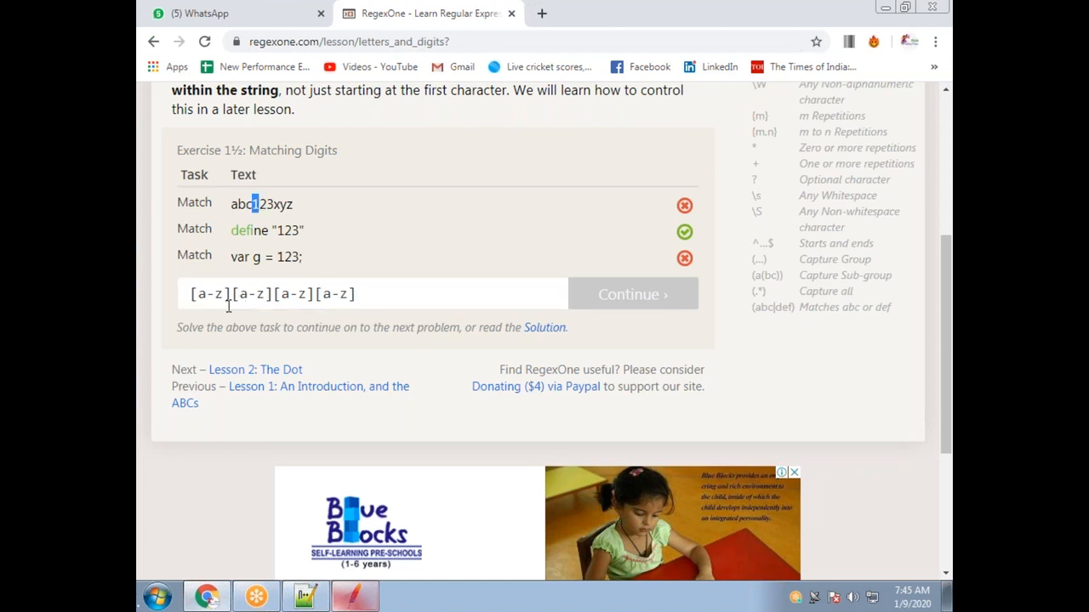
left_click_drag(246, 258, 261, 257)
left_click(254, 257)
left_click(255, 258)
left_click_drag(316, 293, 358, 295)
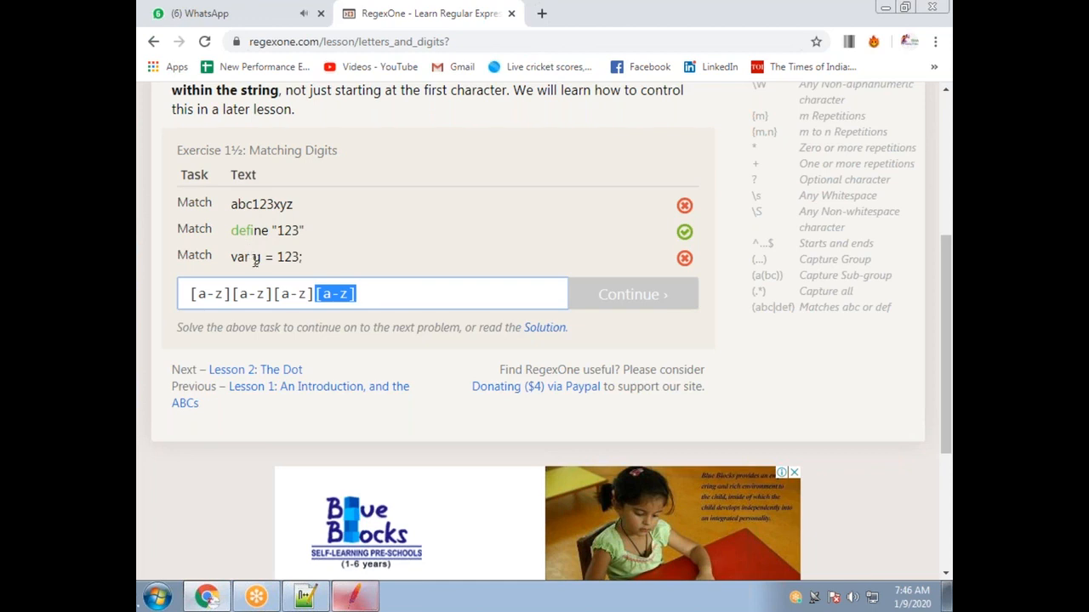
left_click(349, 297)
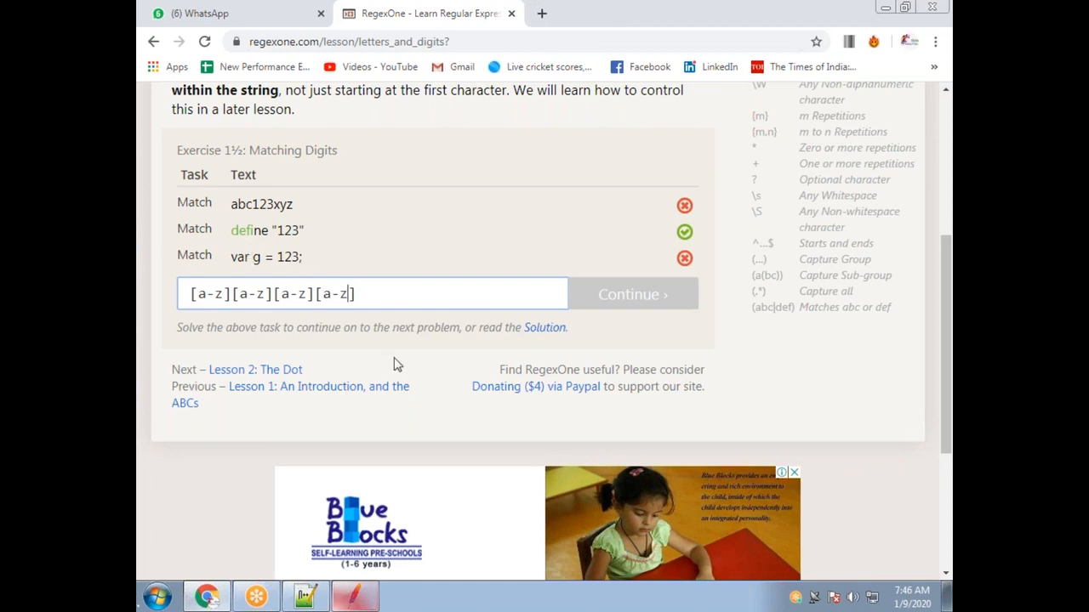
type("12345678")
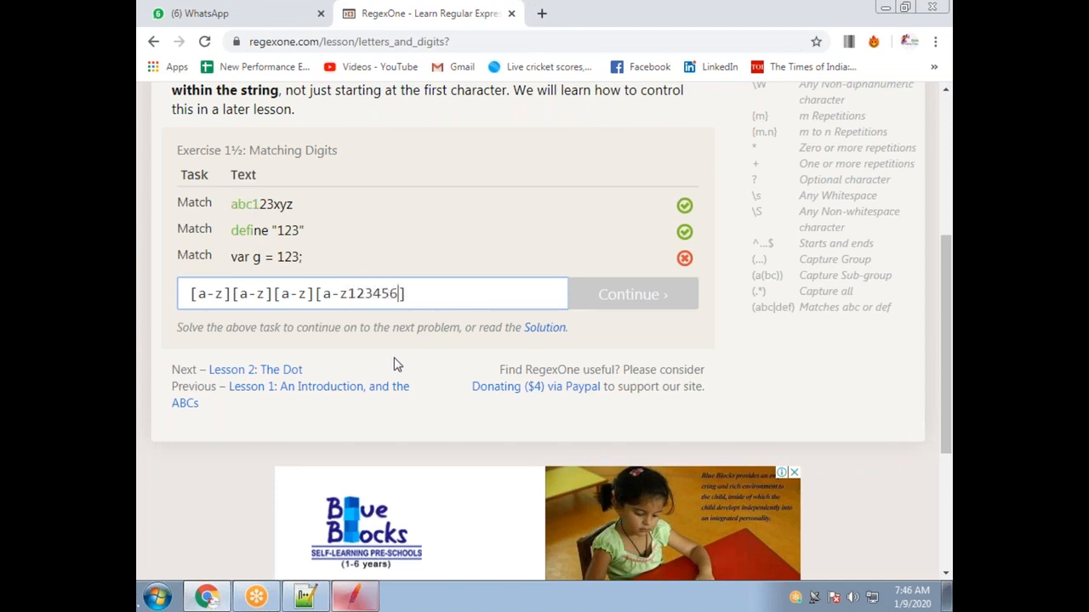
type("90")
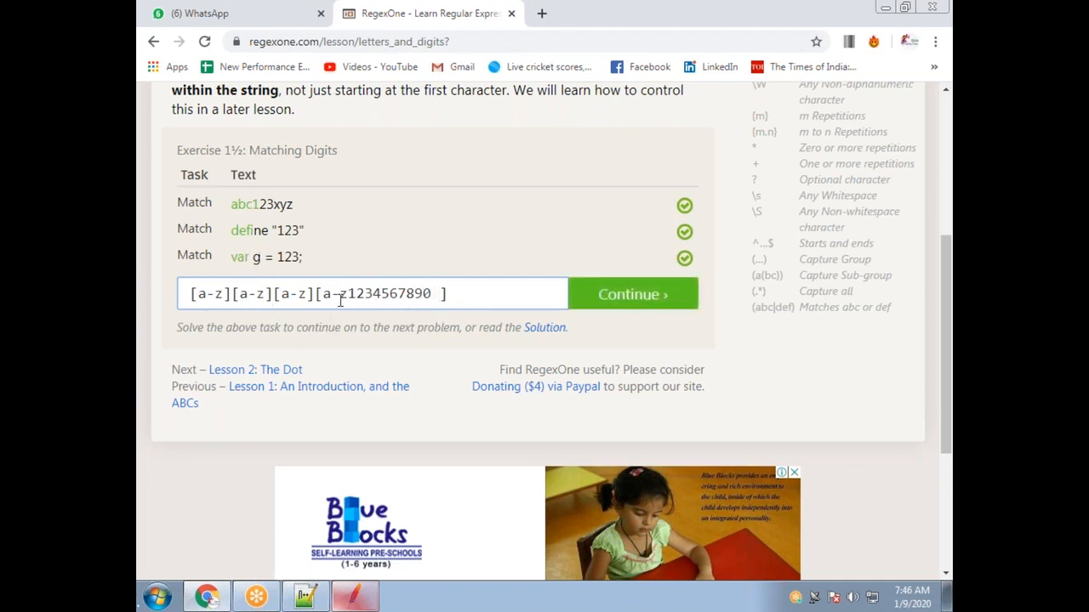
left_click_drag(349, 293, 432, 292)
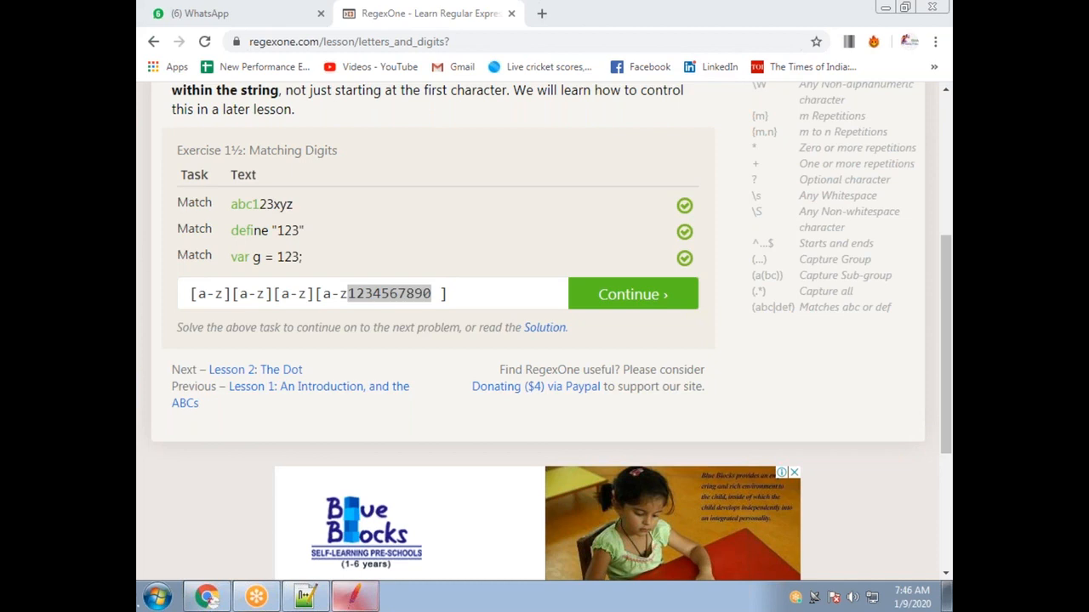
Swap the listed digits for 0-9, making the fourth class [a-z0-9 ].
left_click(433, 293)
key("BackSpace")
key("BackSpace")
key("BackSpace")
key("BackSpace")
key("BackSpace")
key("BackSpace")
key("BackSpace")
key("BackSpace")
key("BackSpace")
key("BackSpace")
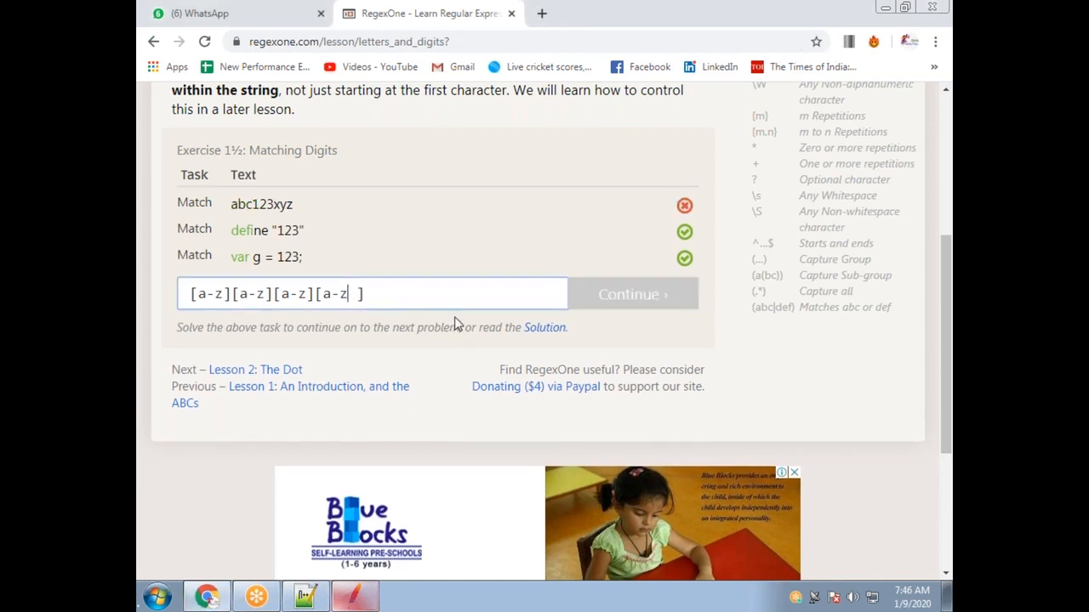
type("0-90")
key("BackSpace")
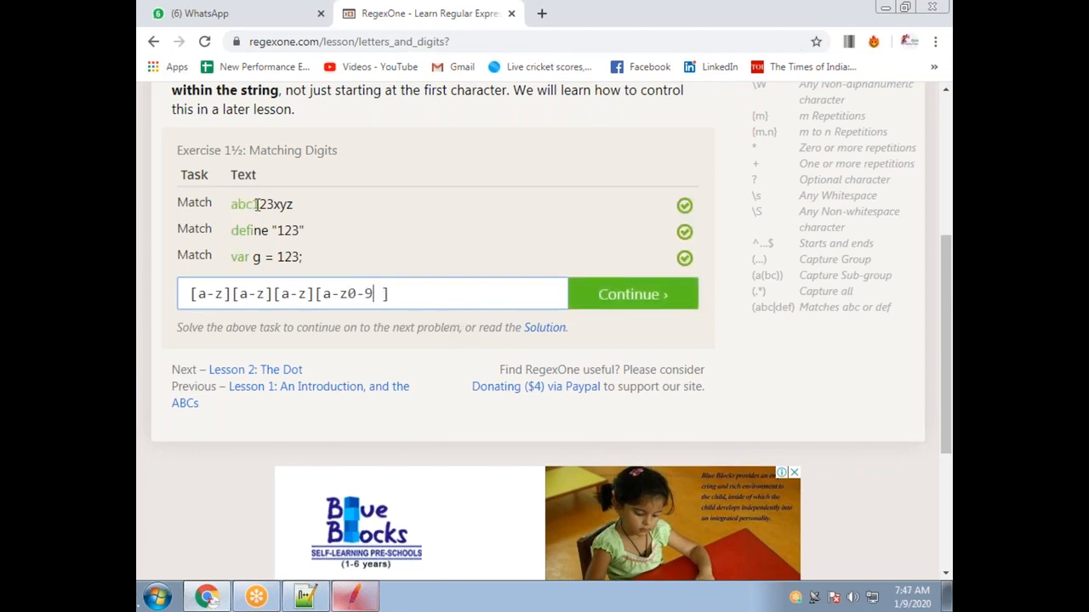
left_click(254, 257)
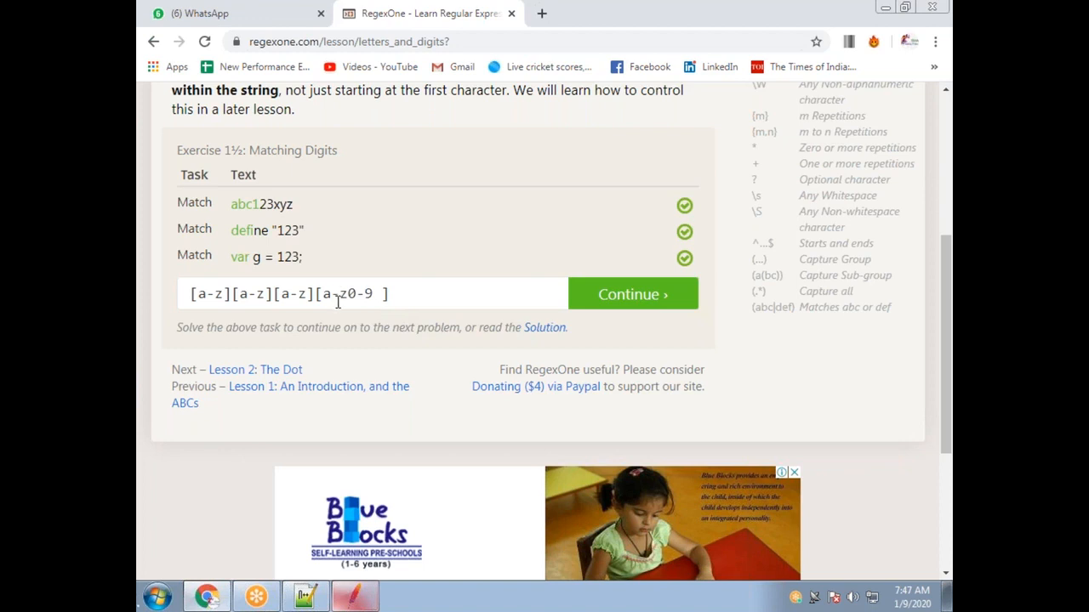
left_click_drag(275, 230, 276, 231)
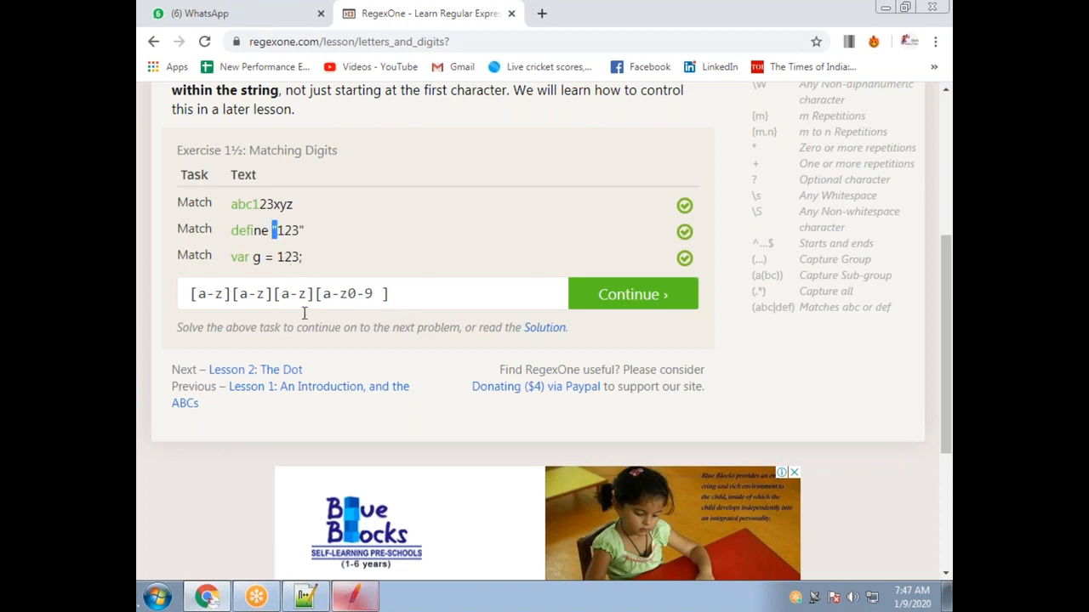
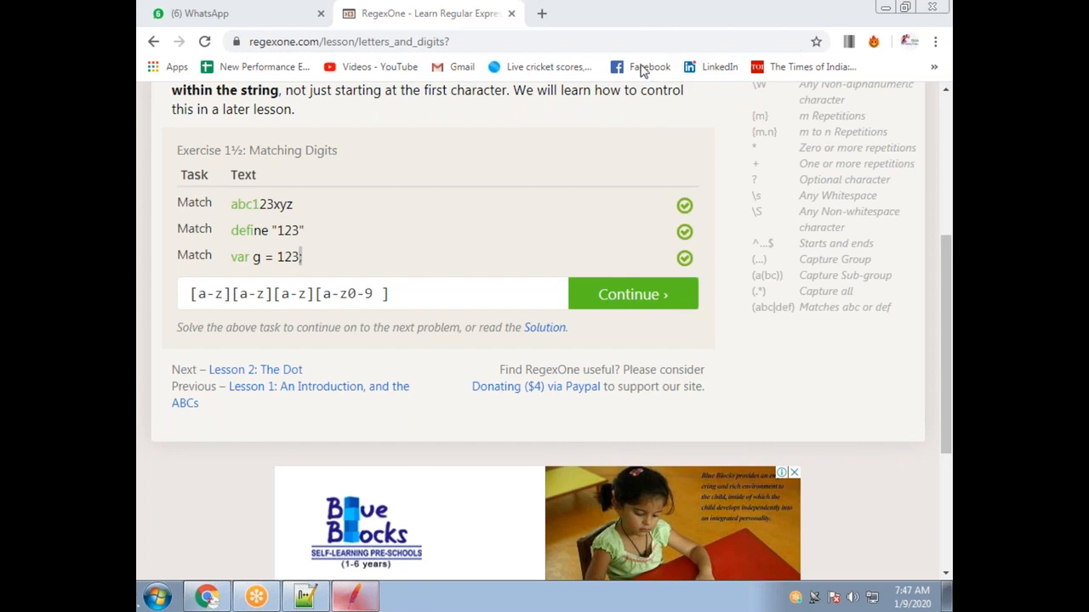
Replace the a-z range in the first character class with .*, making it [.*].
left_click_drag(224, 293, 199, 294)
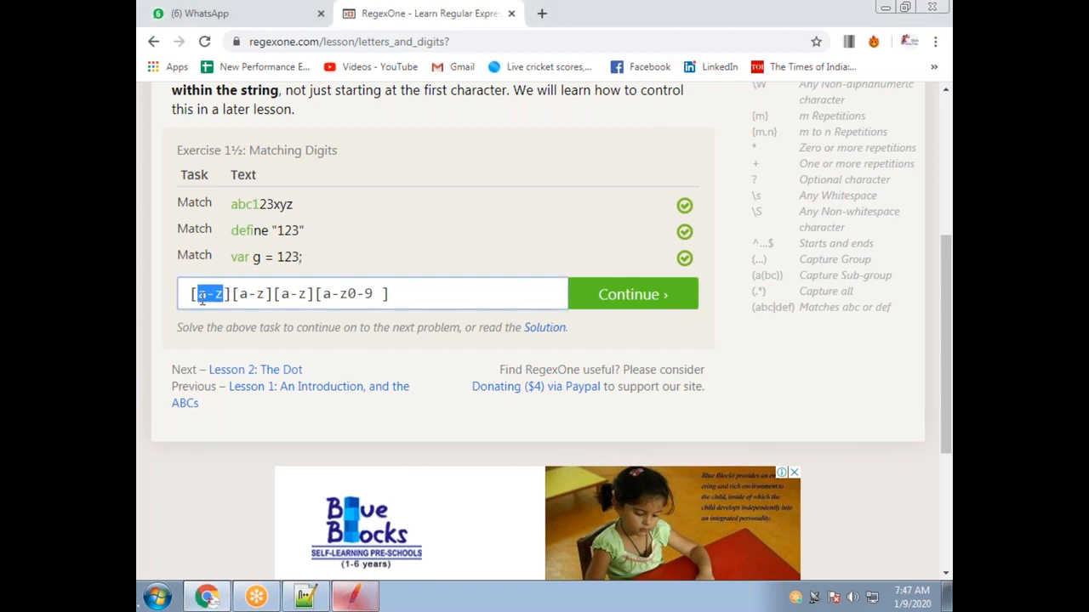
type(".")
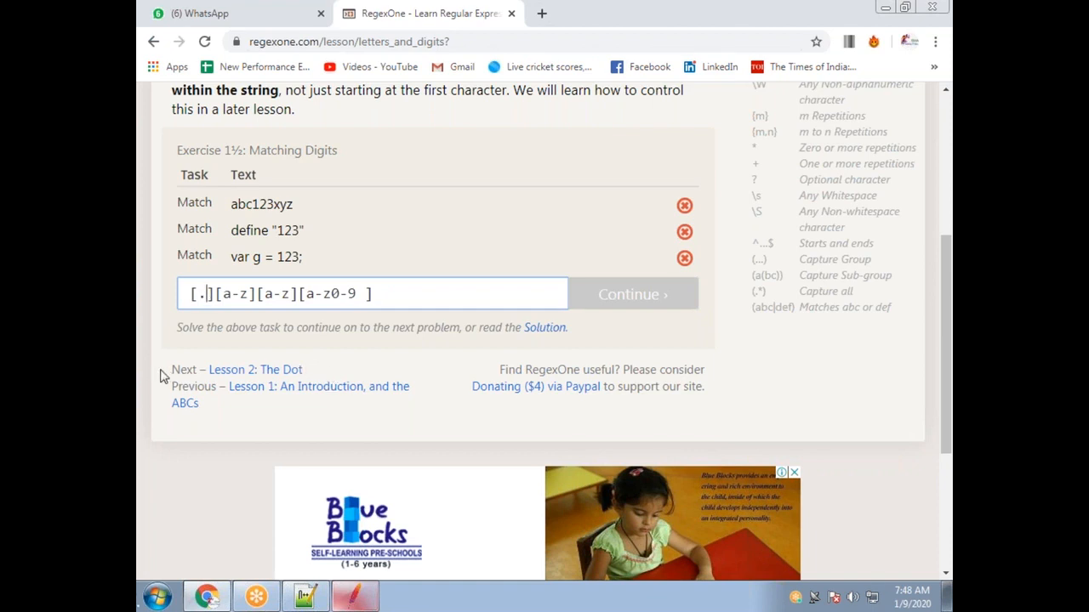
key("BackSpace")
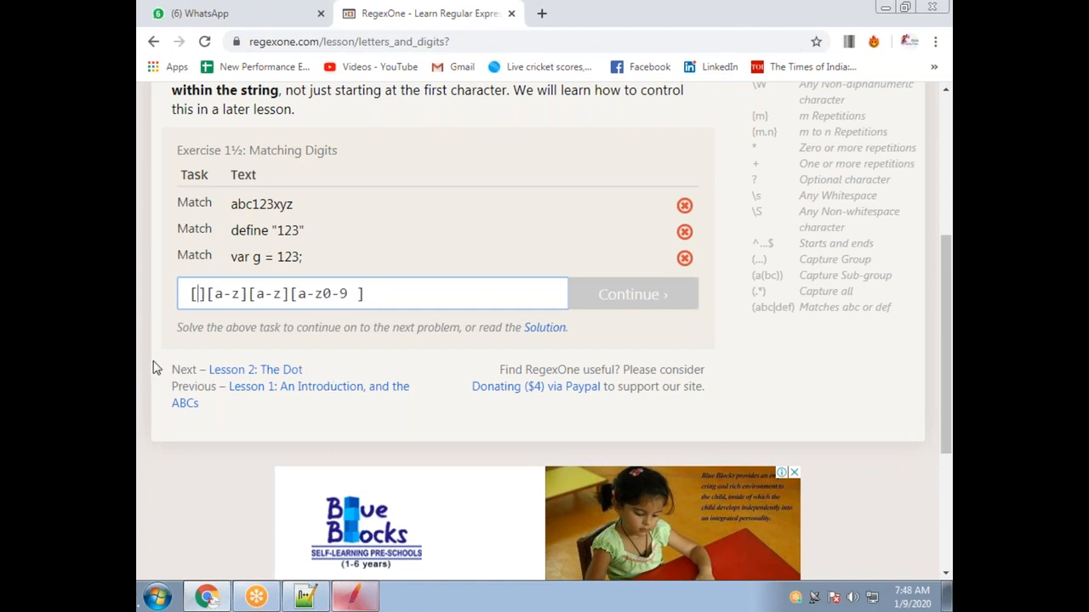
type("*")
key("BackSpace")
type(".*")
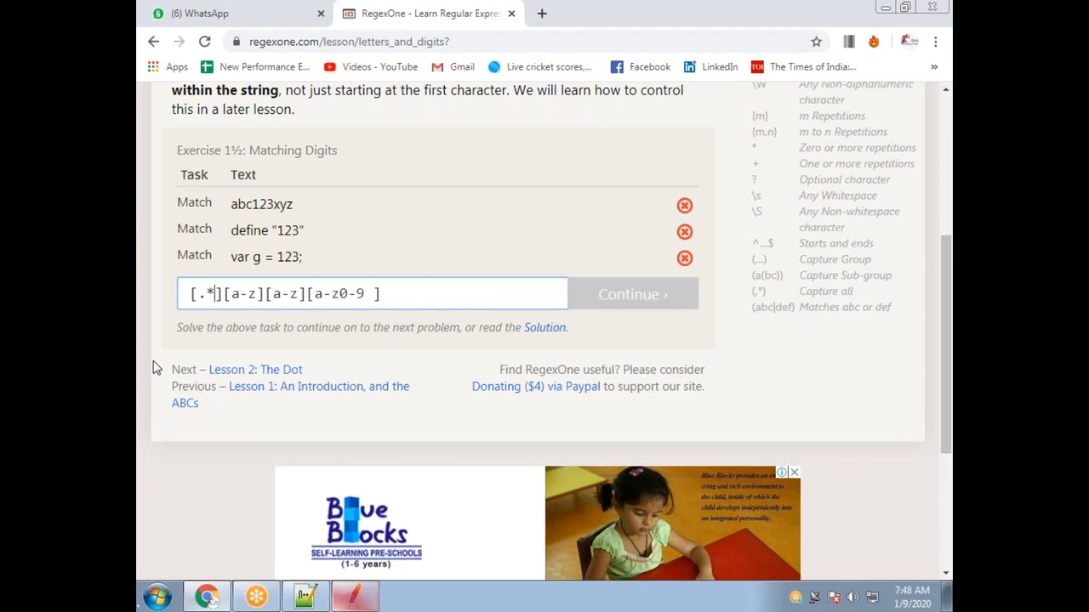
Delete the remaining character classes and leftover text, leaving the pattern box empty.
left_click_drag(381, 294, 220, 293)
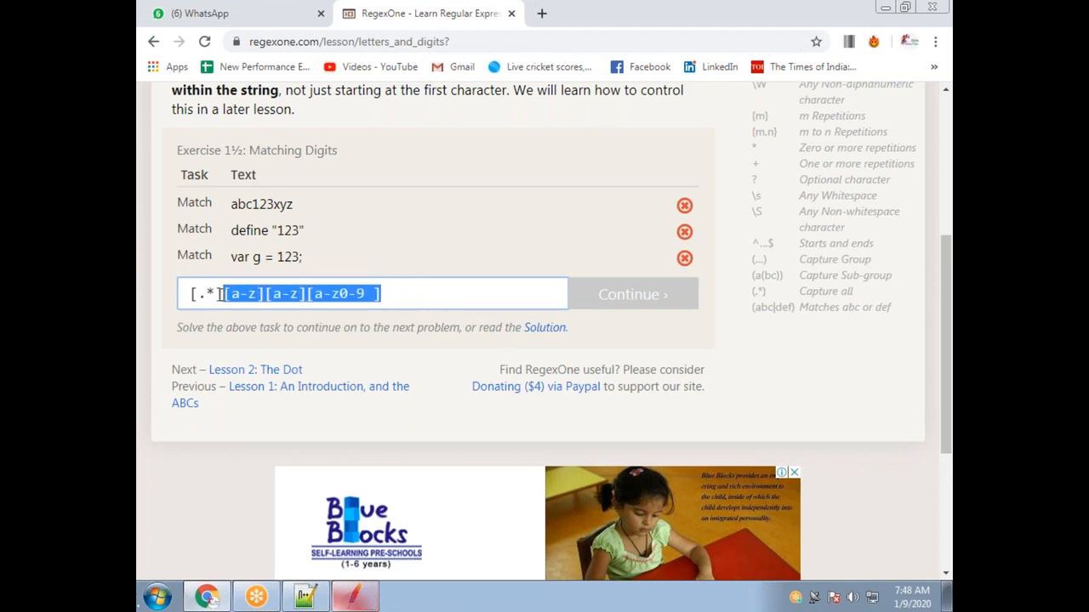
key("BackSpace")
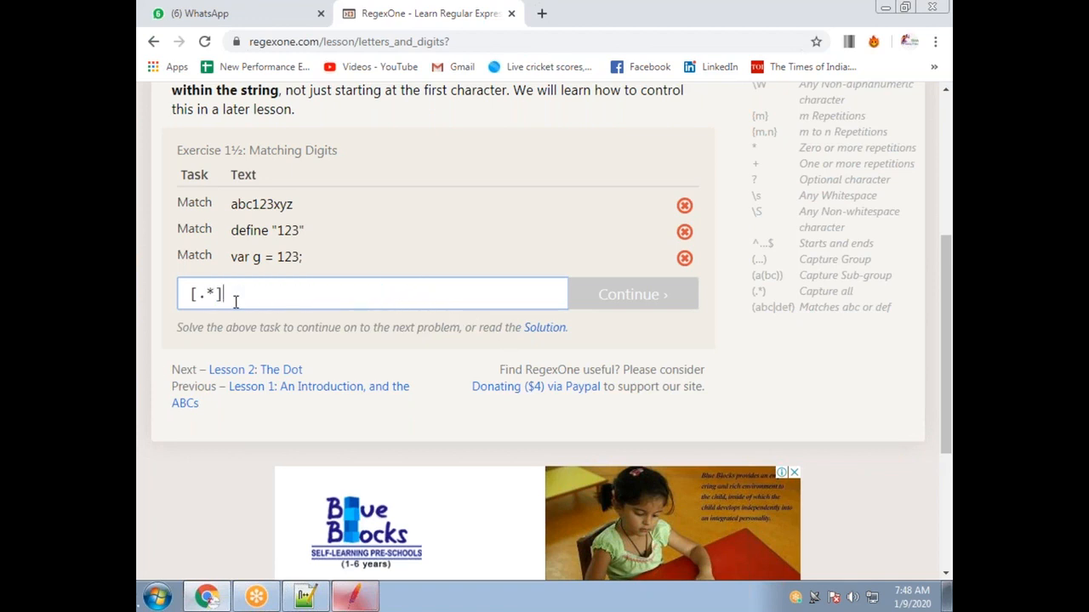
key("BackSpace")
key("BackSpace")
key("BackSpace")
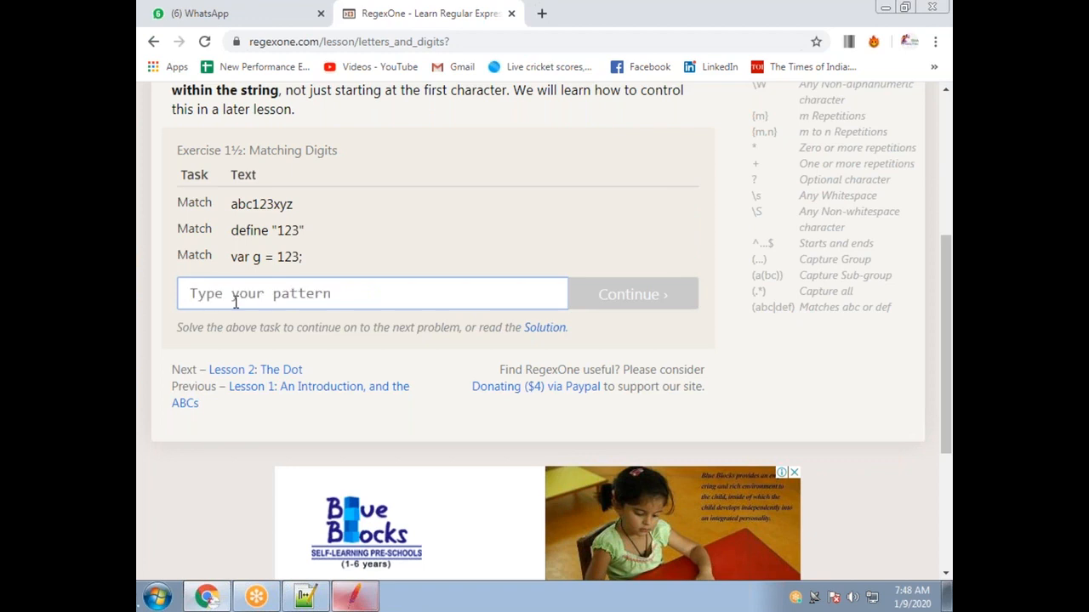
Build a five-dot pattern, checking each string's next character, so abc123xyz, define and var g all match.
type(".")
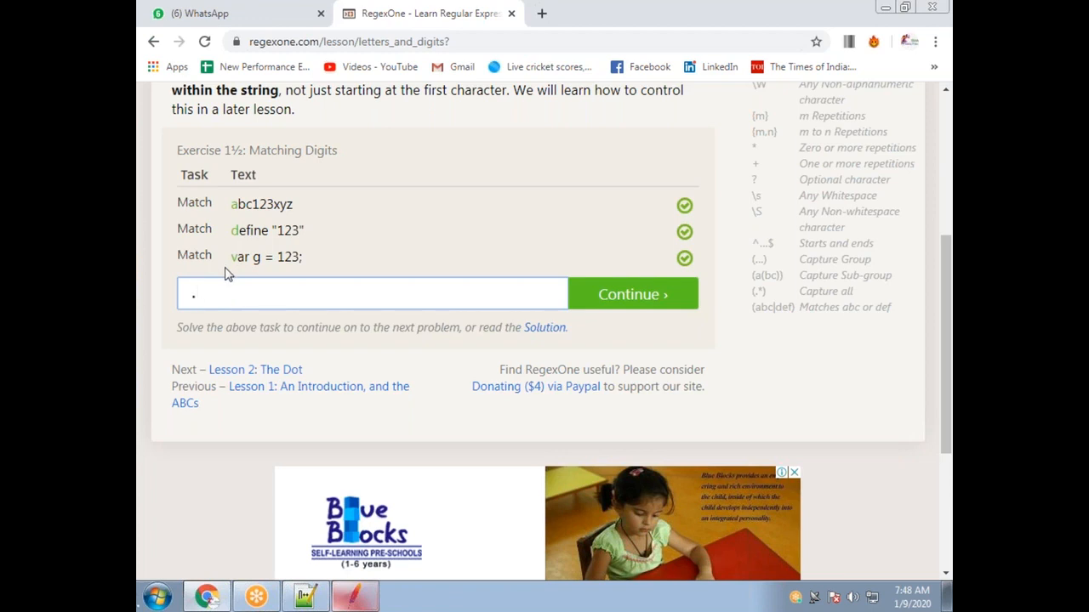
type("...")
left_click_drag(259, 209, 253, 210)
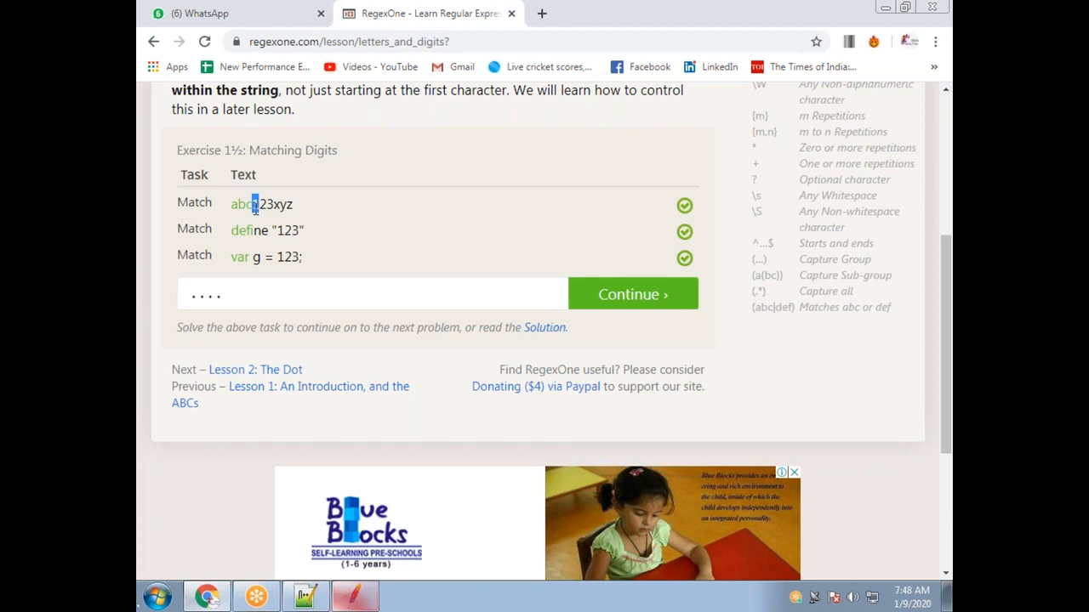
left_click_drag(257, 231, 251, 230)
left_click_drag(257, 255, 252, 255)
left_click(245, 296)
type(".")
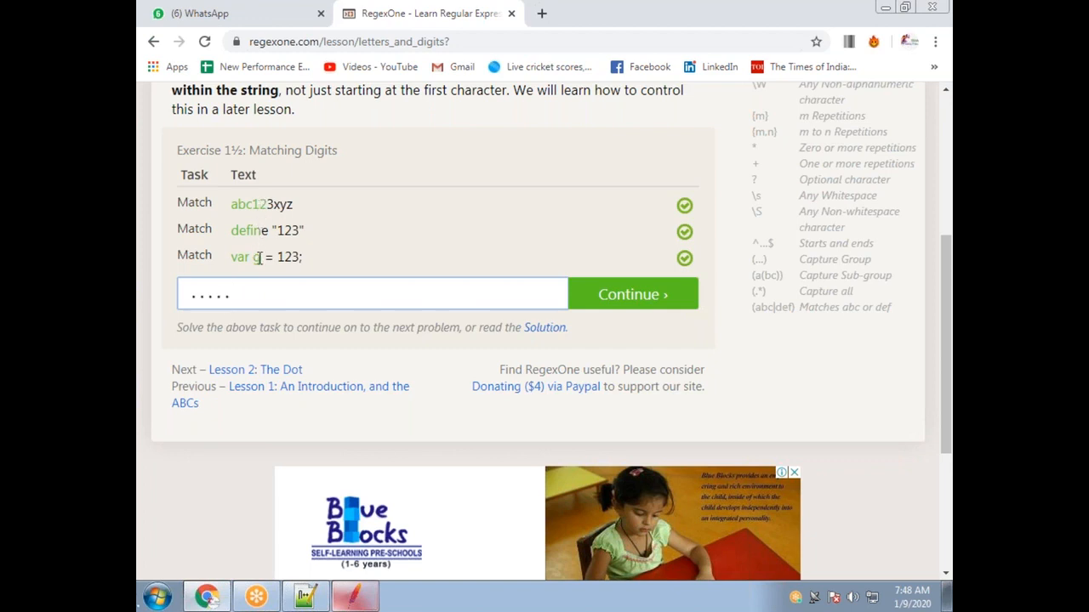
left_click(658, 22)
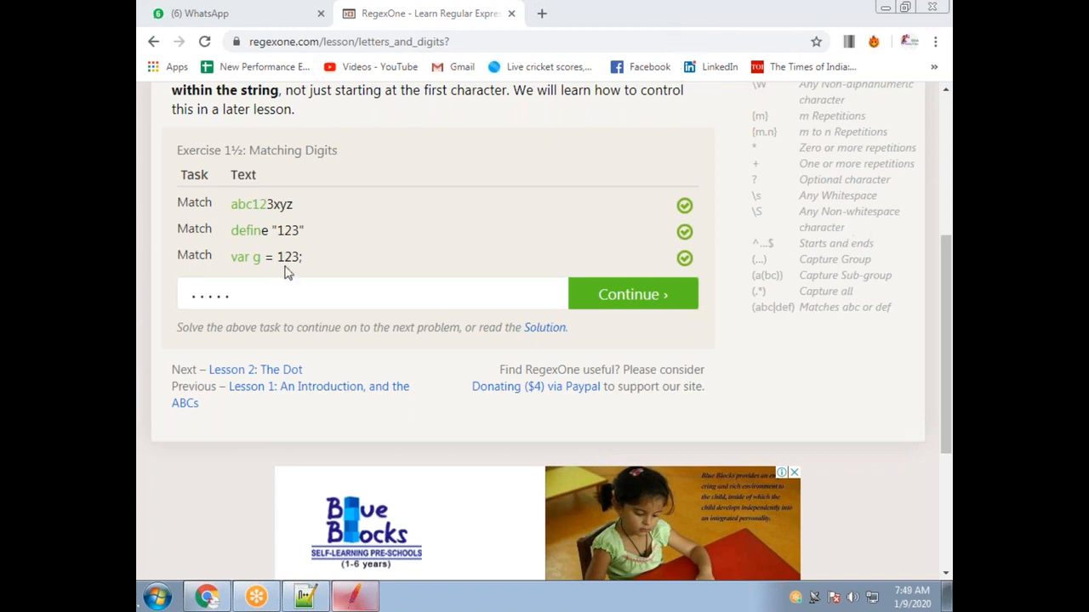
double_click(236, 297)
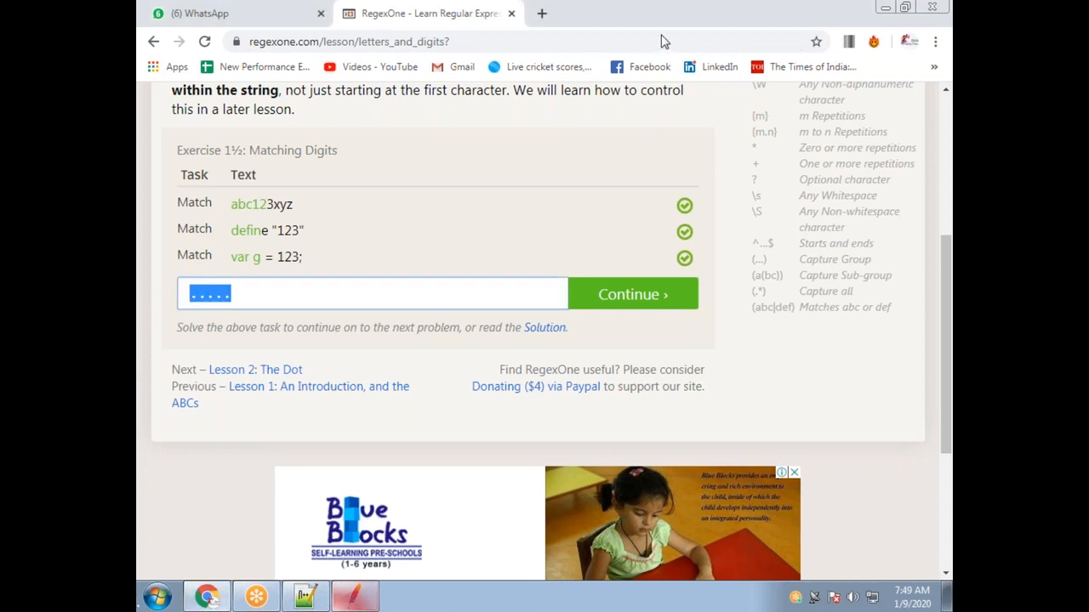
Add seven more dots for a twelve-dot pattern, so abc123xyz fails while the other two pass.
left_click(667, 34)
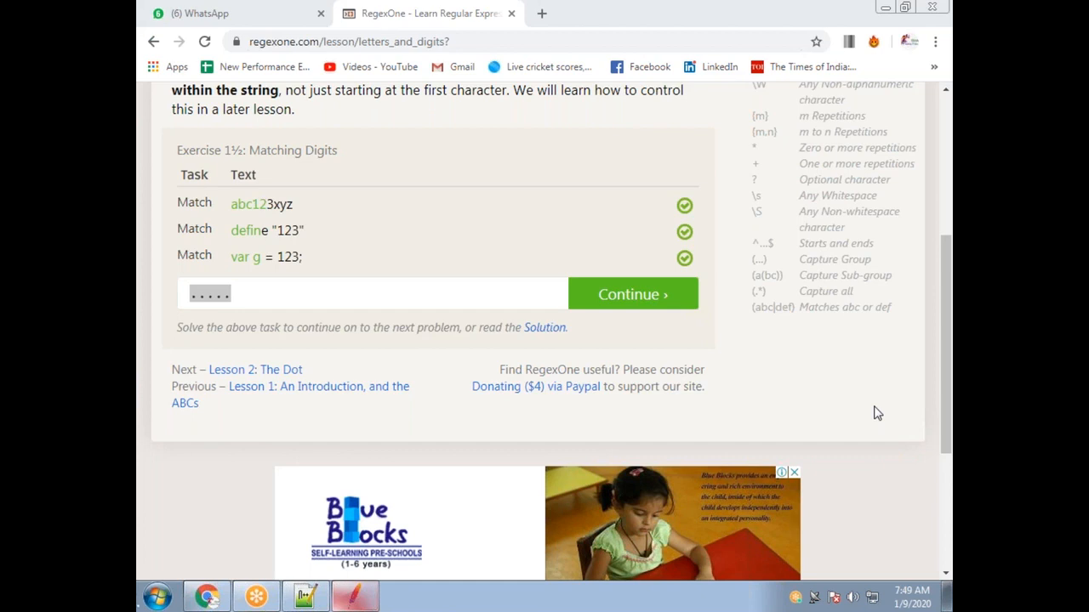
left_click(234, 296)
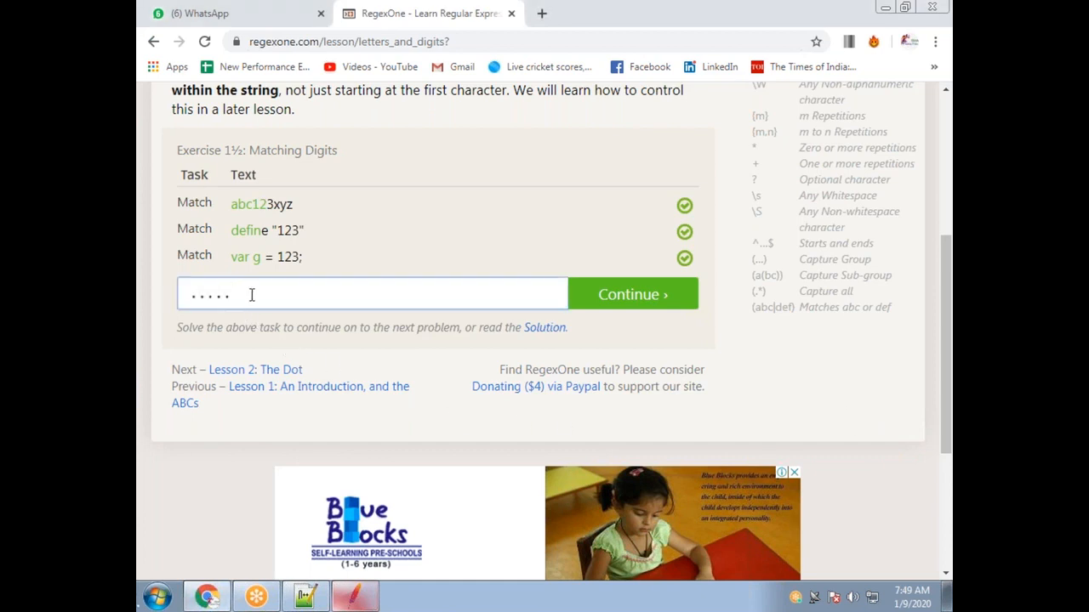
left_click_drag(233, 295, 179, 294)
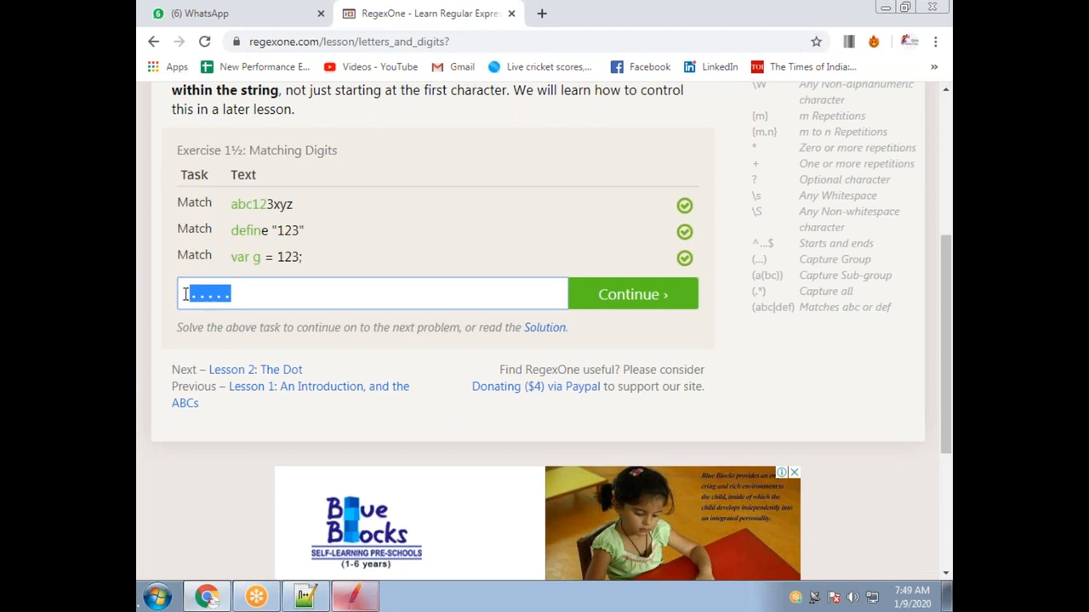
left_click(942, 297)
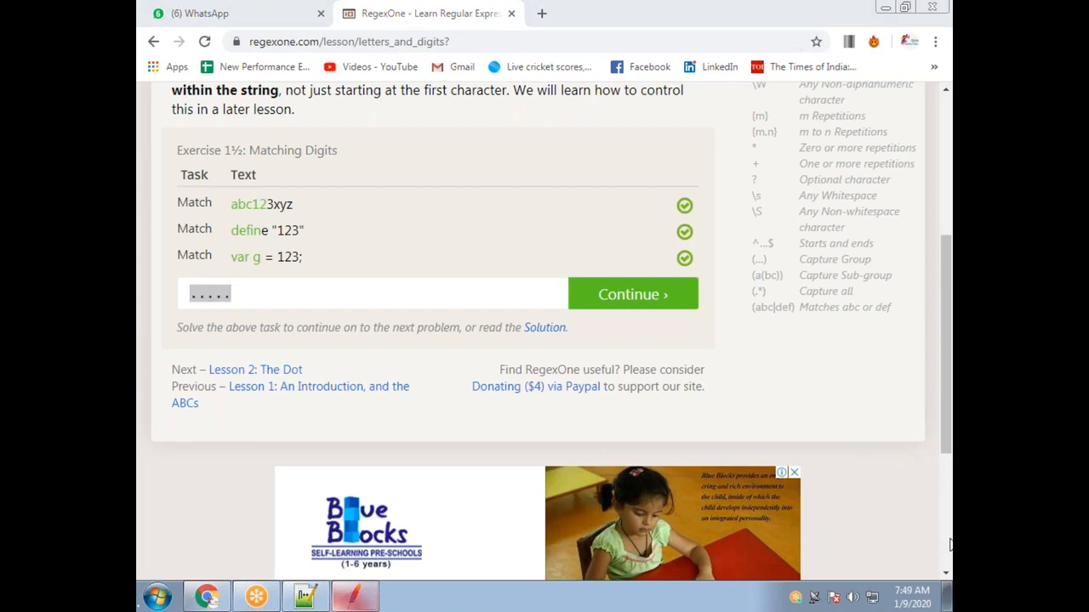
left_click(242, 299)
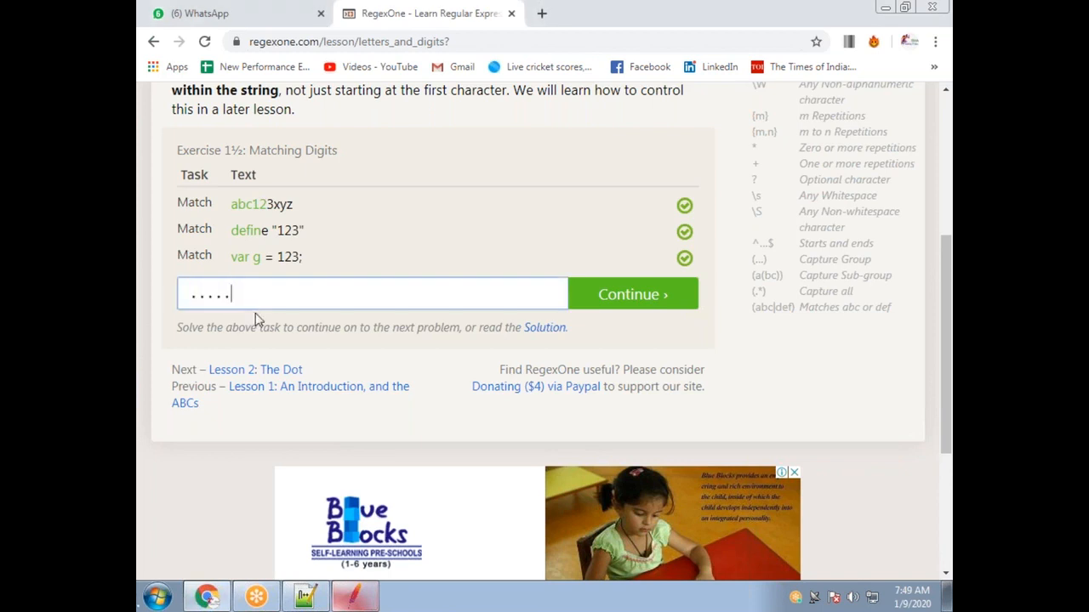
type("....")
type(".......")
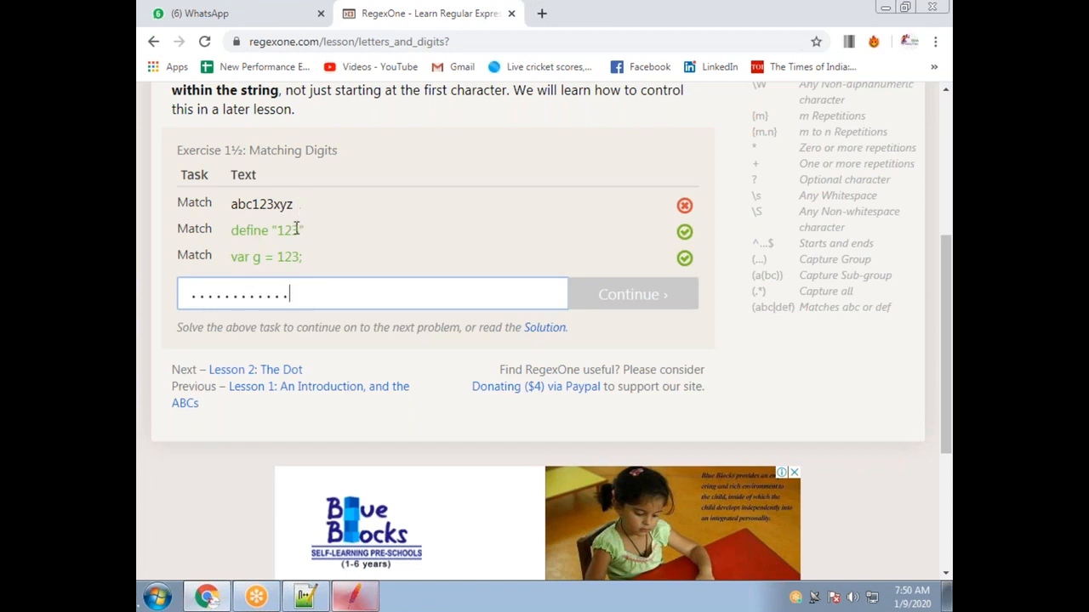
left_click(678, 52)
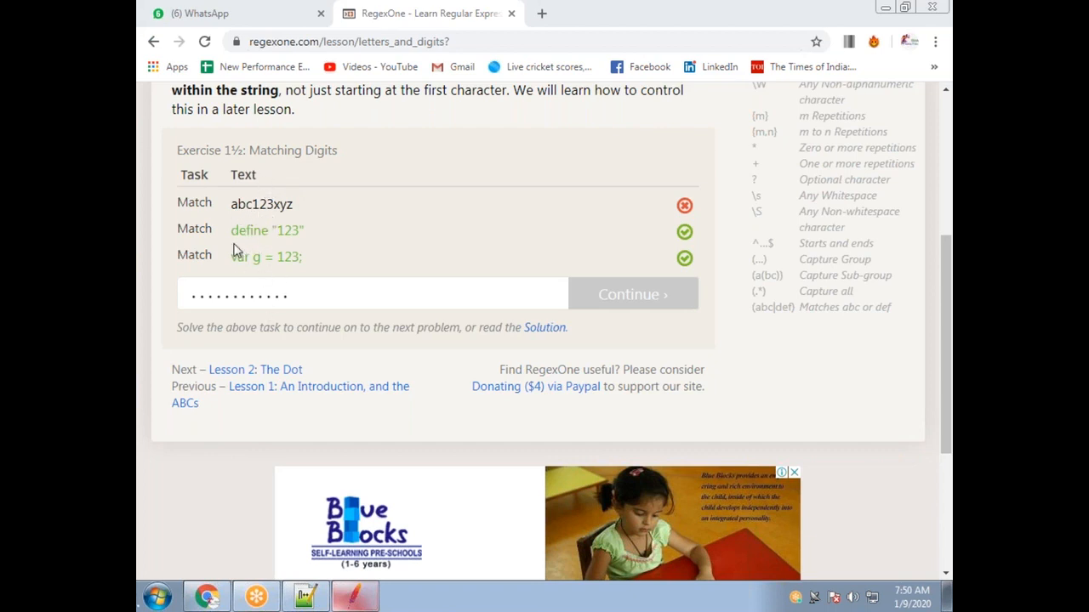
left_click_drag(232, 205, 292, 205)
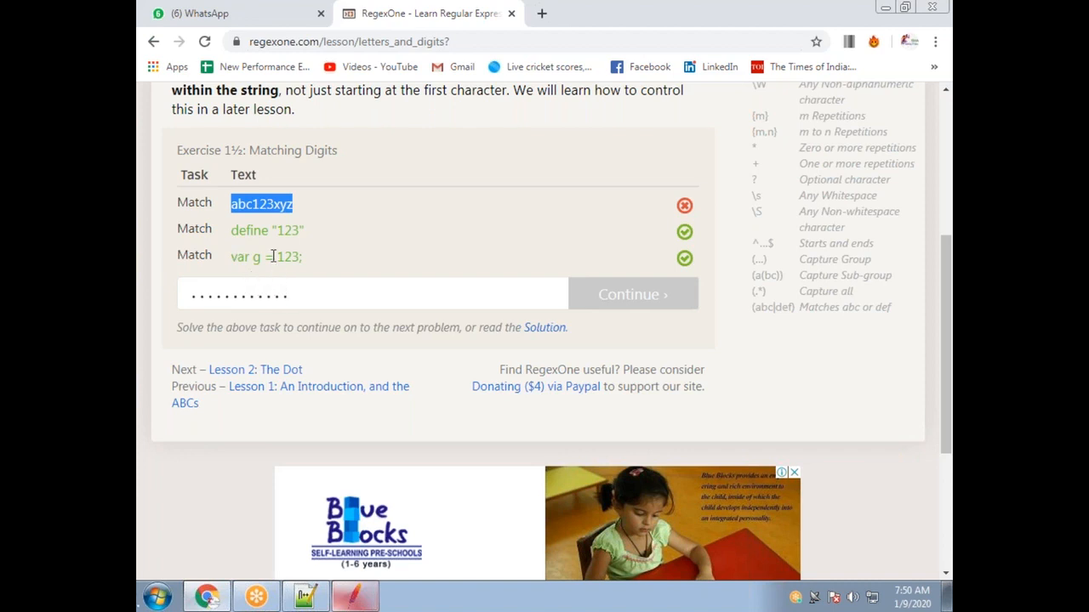
left_click_drag(298, 211, 228, 211)
left_click_drag(304, 294, 197, 294)
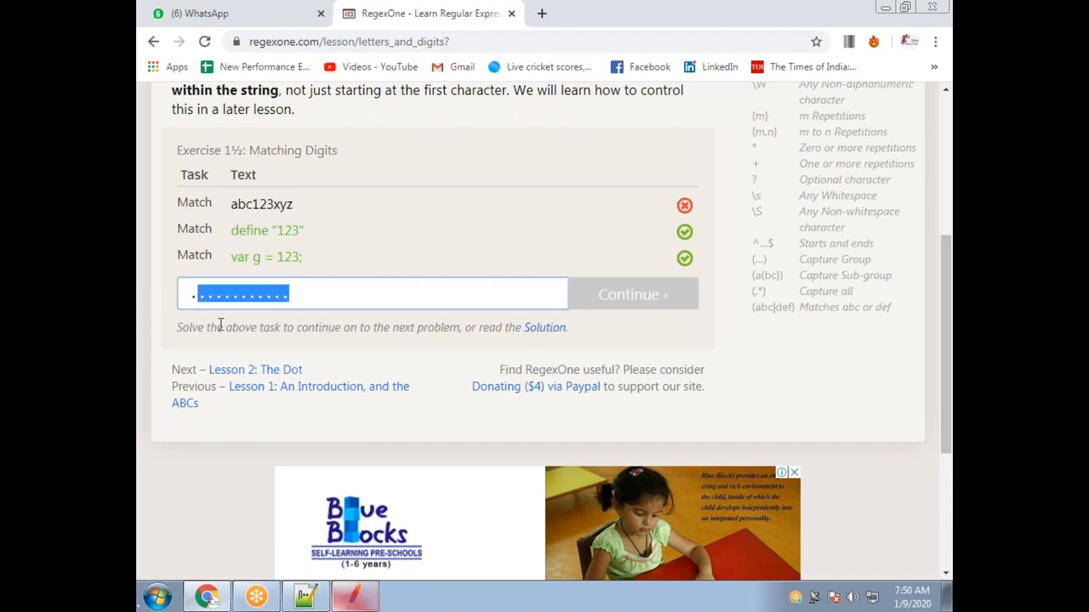
Experiment with .* and runs of dots, ending with .* in the pattern box.
type("*")
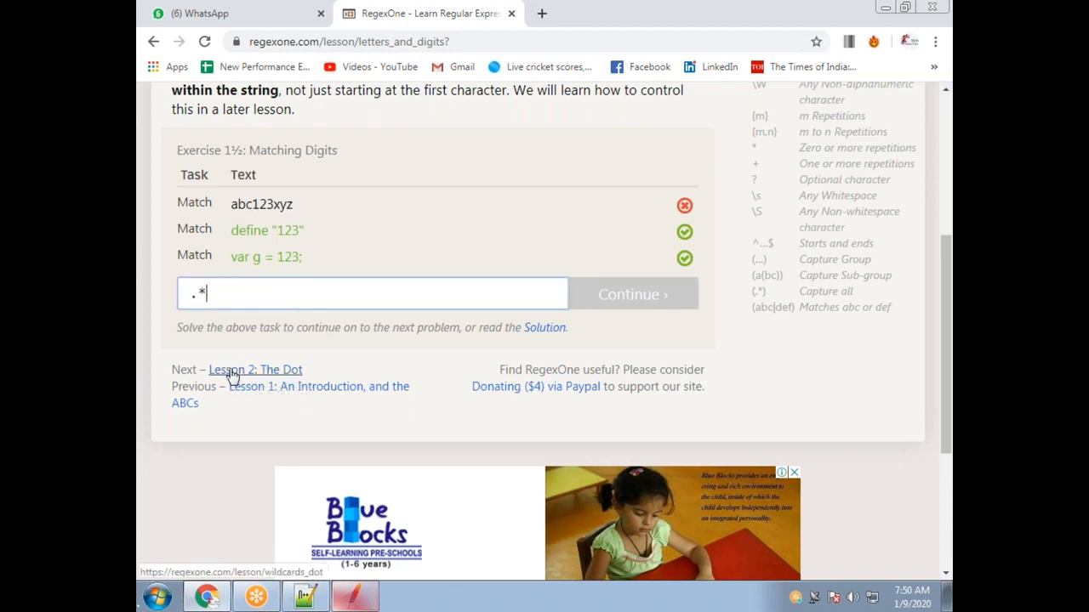
left_click_drag(209, 294, 199, 295)
type("...")
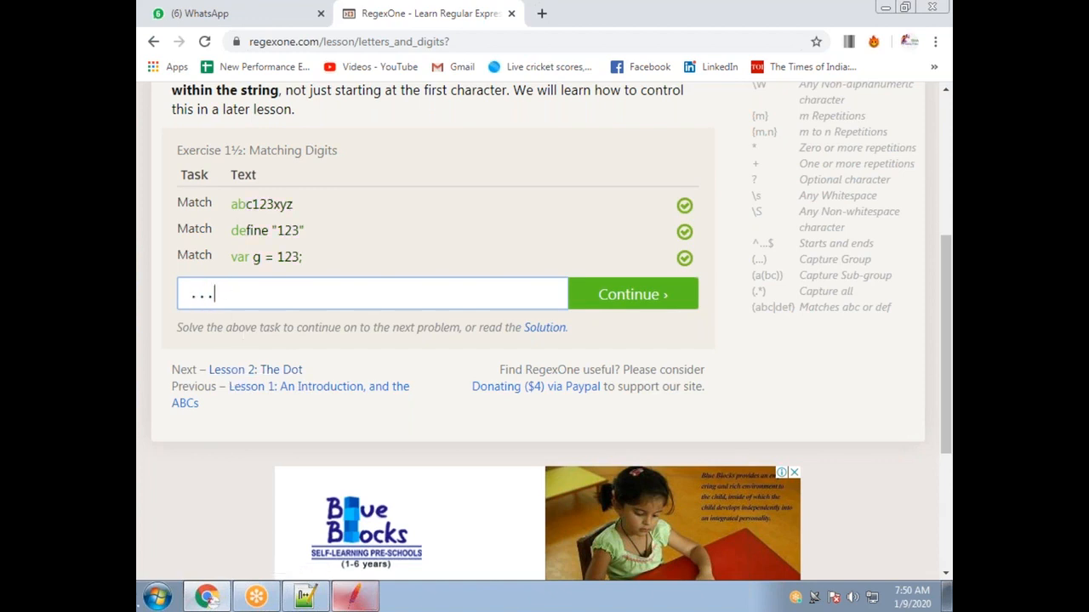
type(".....")
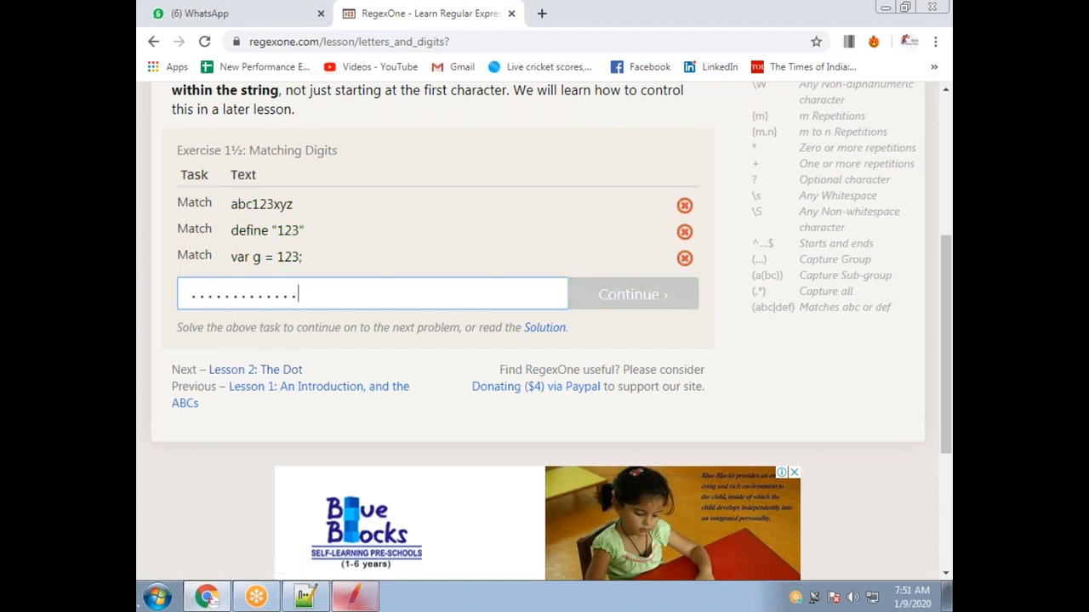
key("BackSpace")
key("BackSpace")
key("BackSpace")
key("BackSpace")
key("BackSpace")
key("BackSpace")
key("BackSpace")
key("BackSpace")
key("BackSpace")
key("BackSpace")
key("BackSpace")
key("BackSpace")
key("BackSpace")
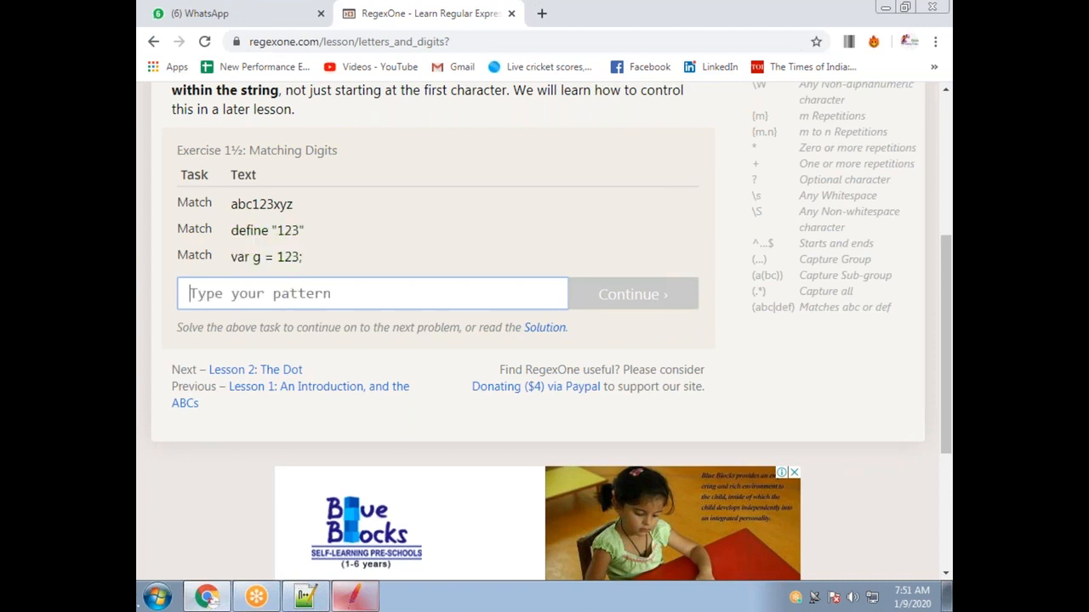
type(".*")
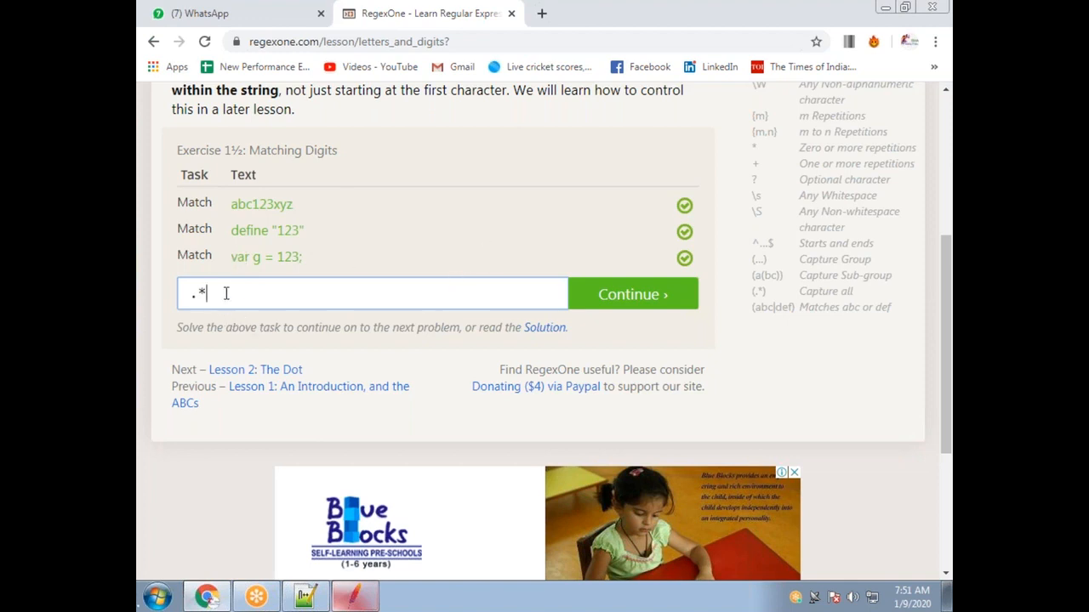
key("BackSpace")
type(".........")
key("BackSpace")
key("BackSpace")
key("BackSpace")
key("BackSpace")
key("BackSpace")
key("BackSpace")
key("BackSpace")
key("BackSpace")
key("BackSpace")
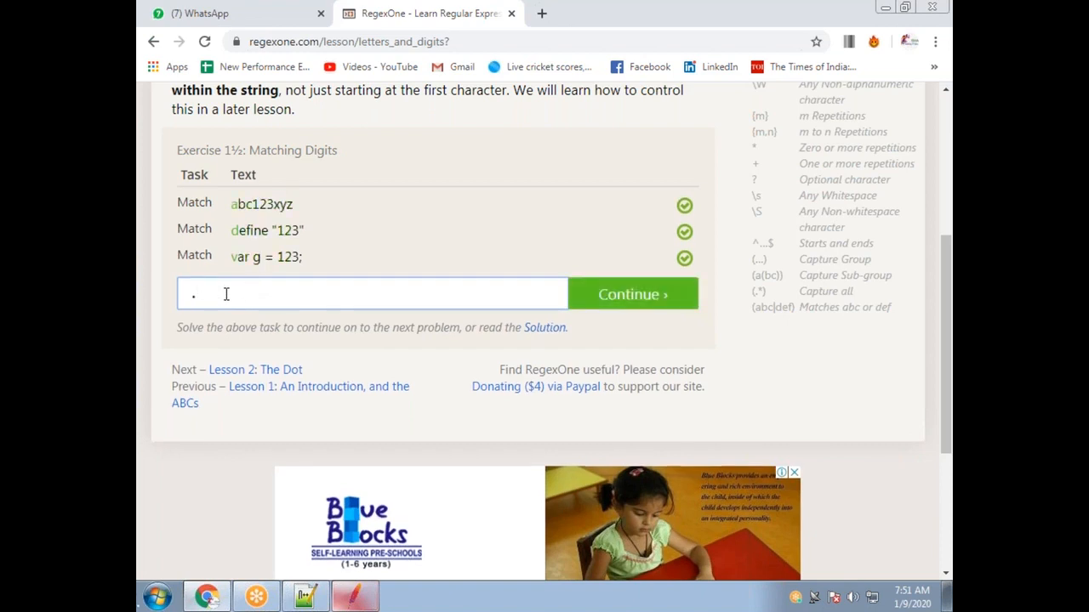
type("*")
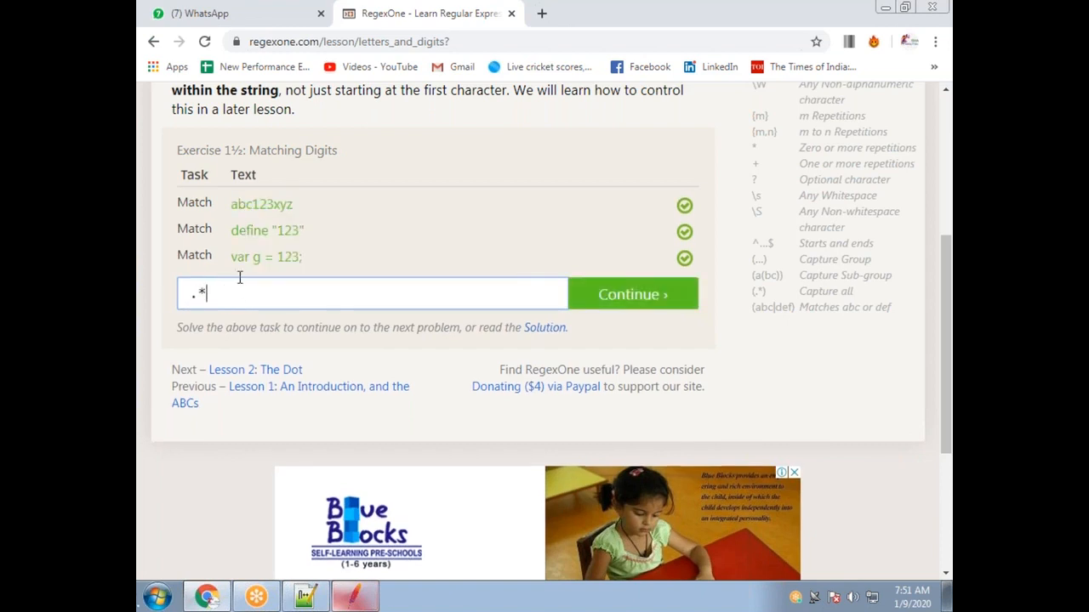
Swap the asterisk for a plus so the pattern reads .+ and still matches all three strings.
double_click(202, 293)
left_click(231, 291)
key("BackSpace")
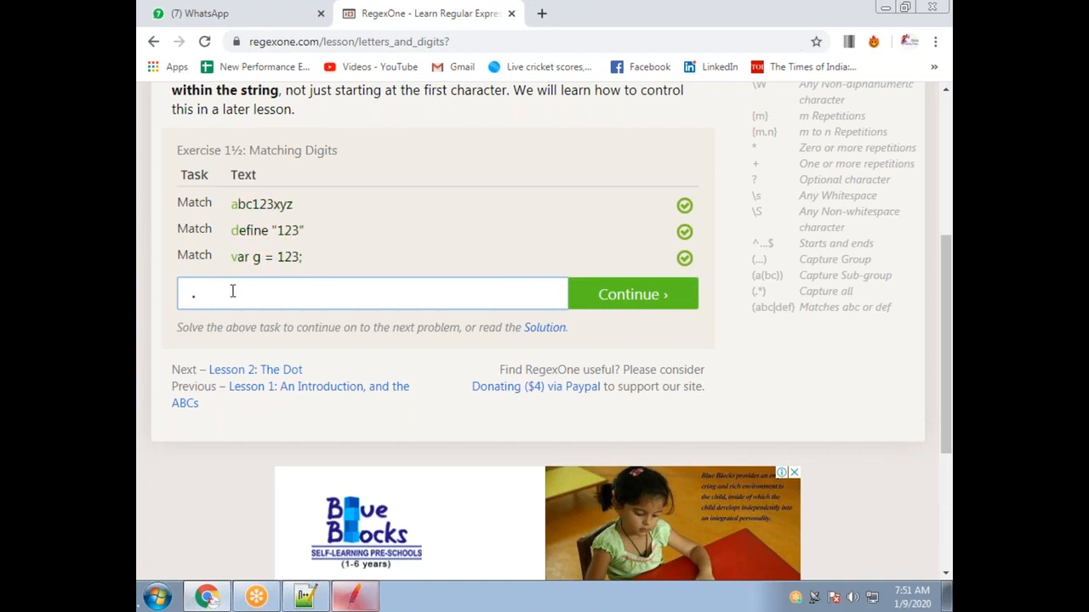
type("+")
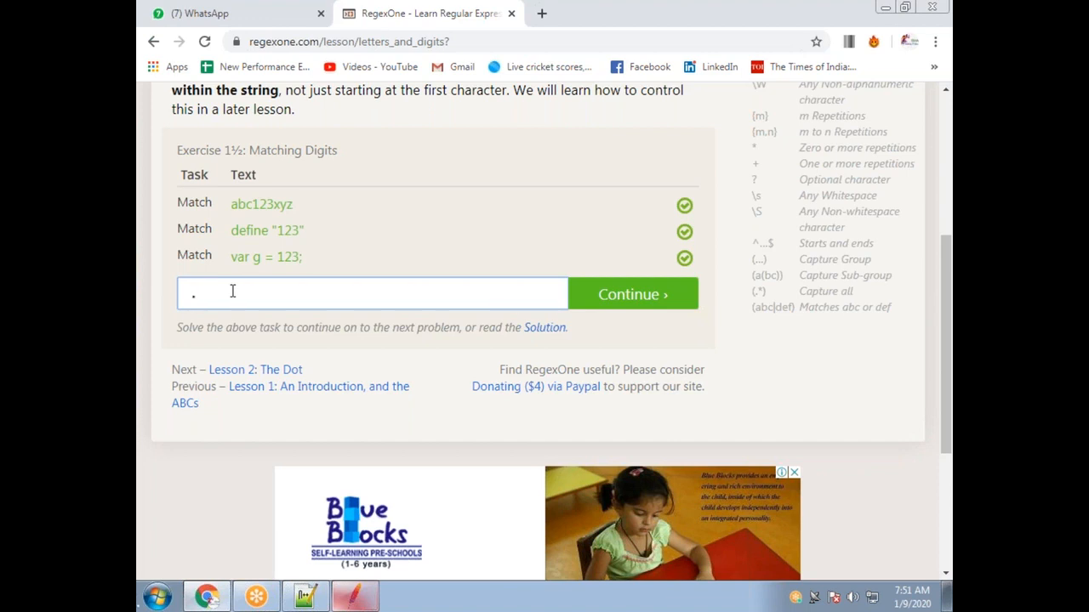
type("*")
key("BackSpace")
type("+")
Test .+? in RegexOne, then change the JMeter extractor capture group from (.*?) to (.+).
left_click(356, 595)
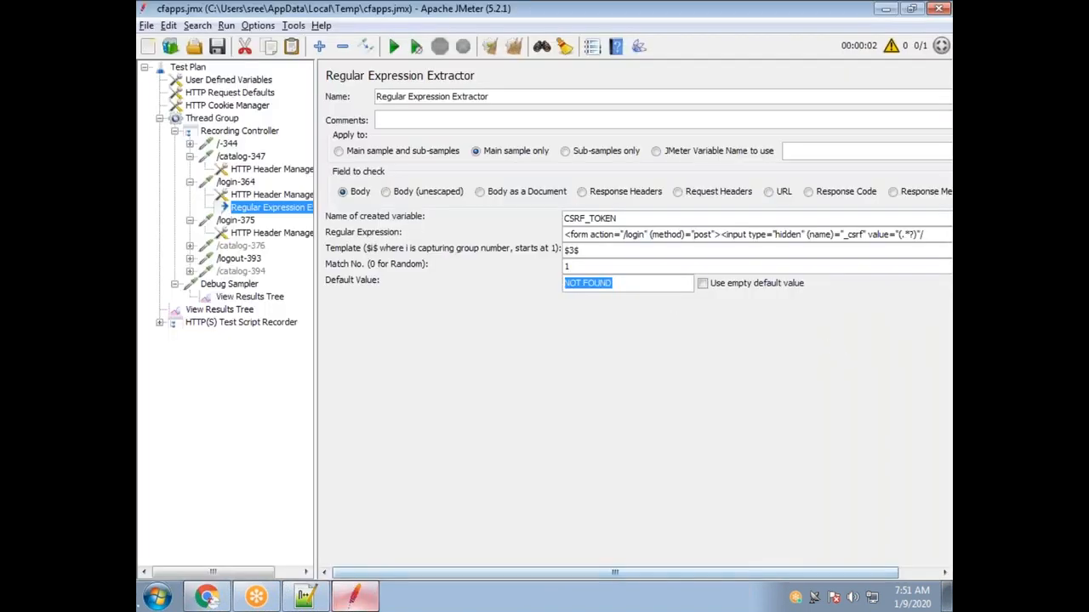
left_click(908, 235)
key("alt+Tab")
type("?")
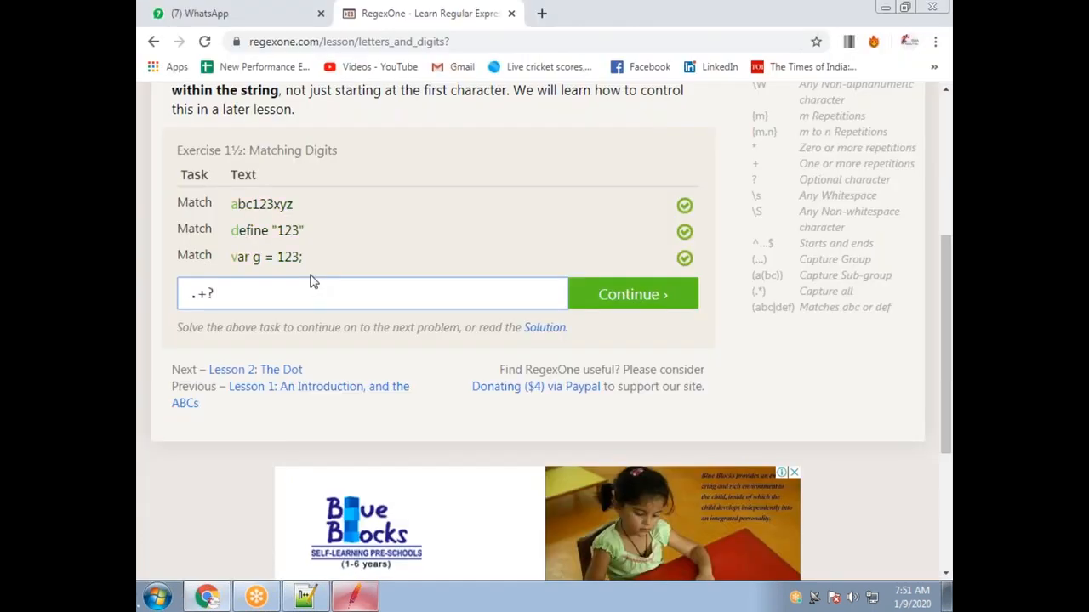
key("BackSpace")
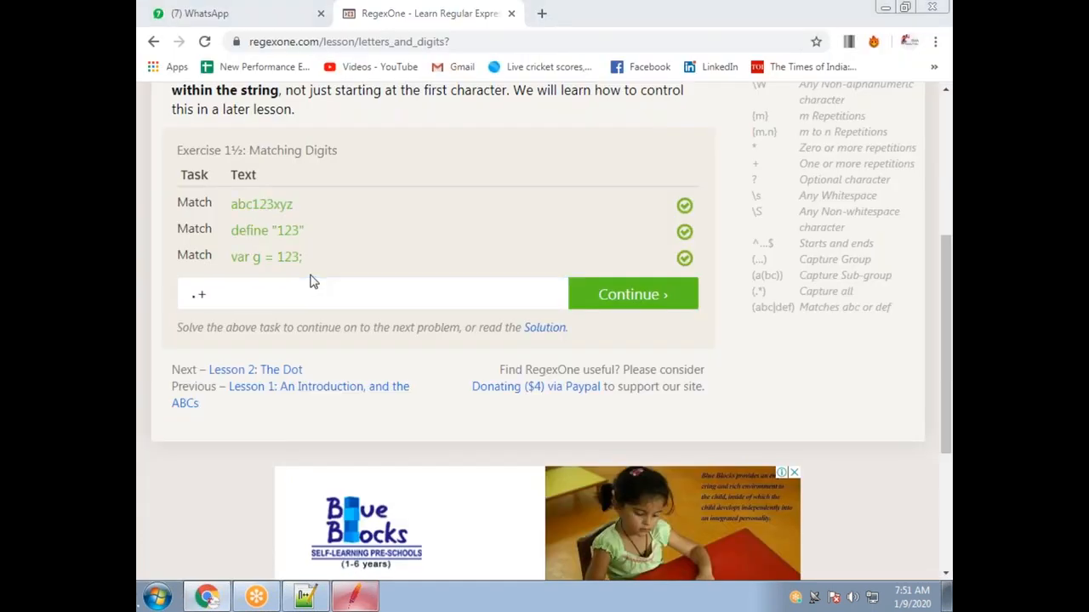
key("alt+Tab")
key("BackSpace")
key("BackSpace")
type("+")
Try .* against the RegexOne examples, then clear the practice pattern.
key("alt+Tab")
key("BackSpace")
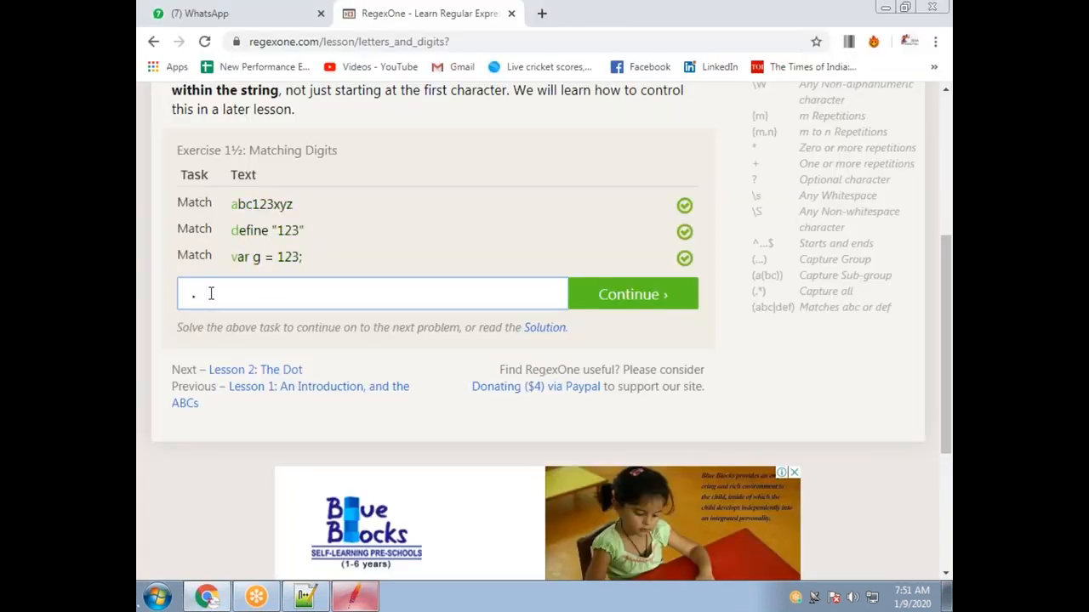
type("*")
key("BackSpace")
key("BackSpace")
key("alt+Tab")
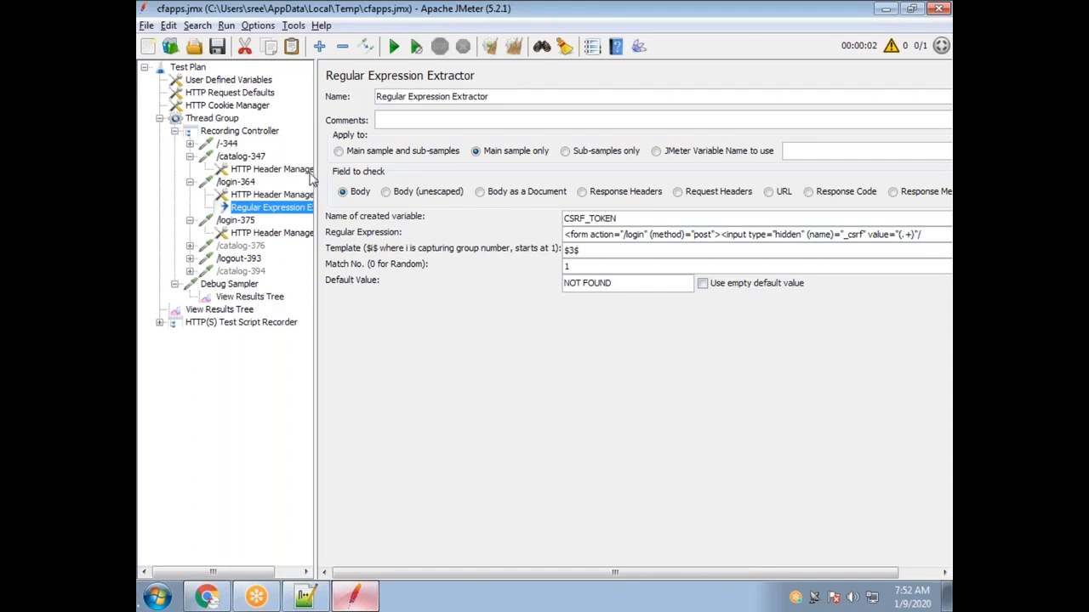
Run the test with appended results and confirm the Debug Sampler shows CSRF_TOKEN captured with (.+).
left_click(394, 46)
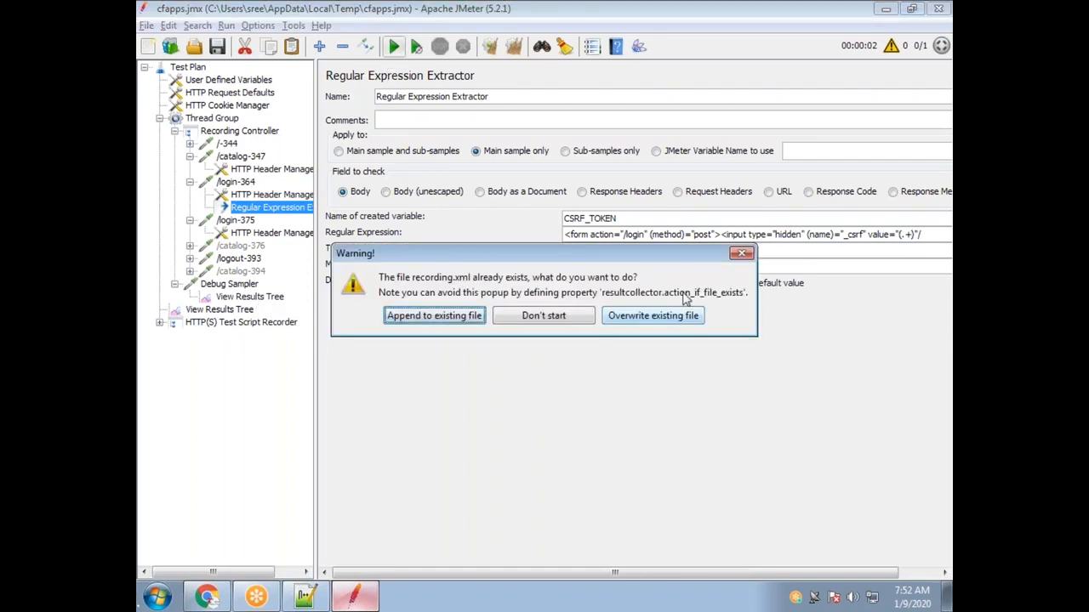
left_click(440, 323)
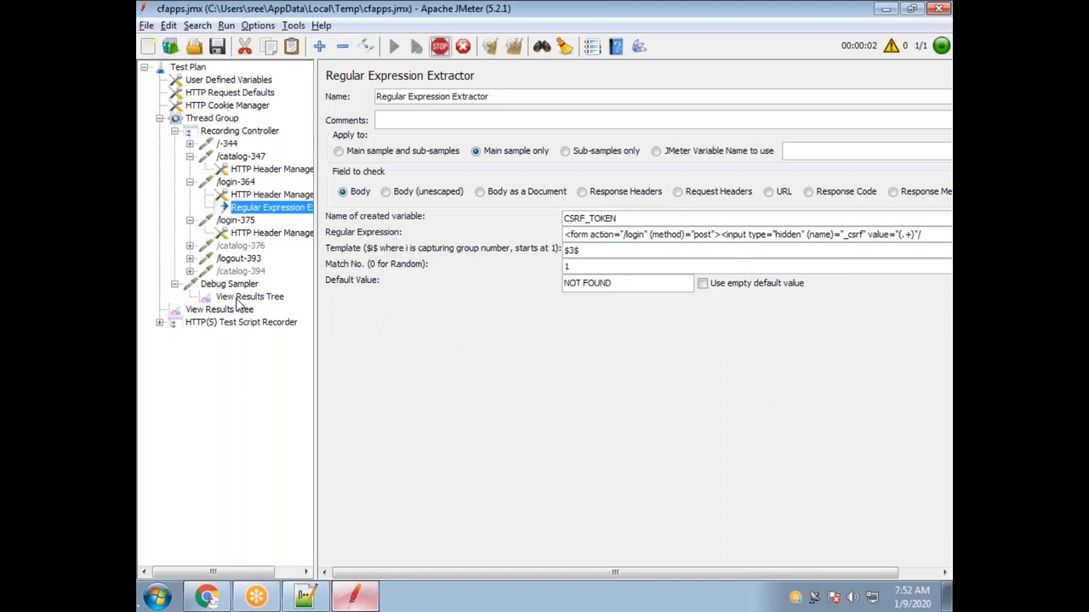
left_click(249, 296)
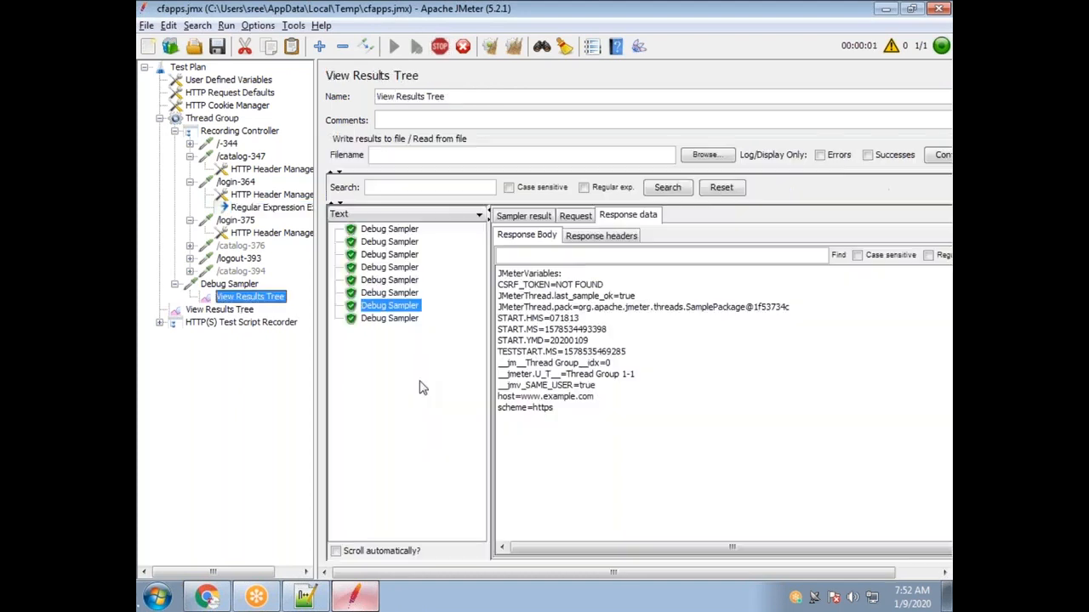
left_click(394, 332)
left_click_drag(719, 285, 497, 286)
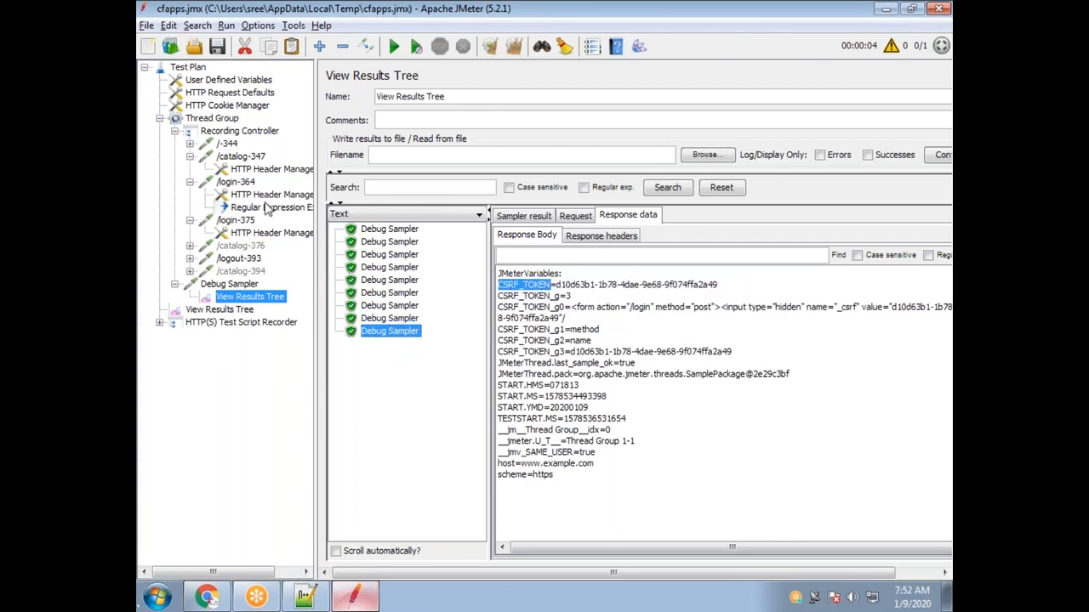
Change the capture group to (.+?), rerun, and check the newly captured CSRF_TOKEN value.
left_click(267, 208)
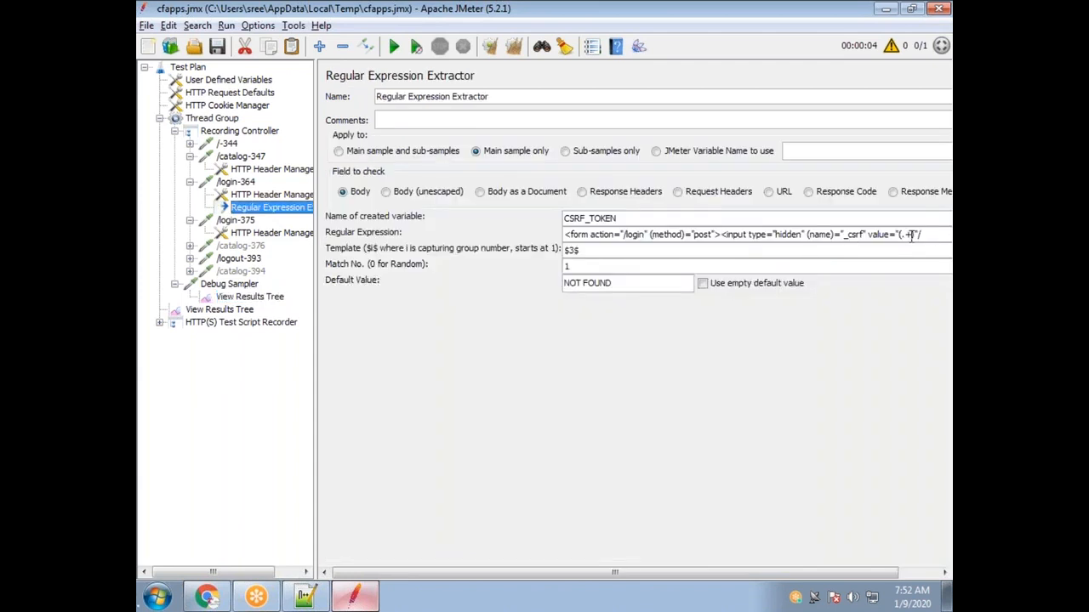
type("?")
left_click(392, 47)
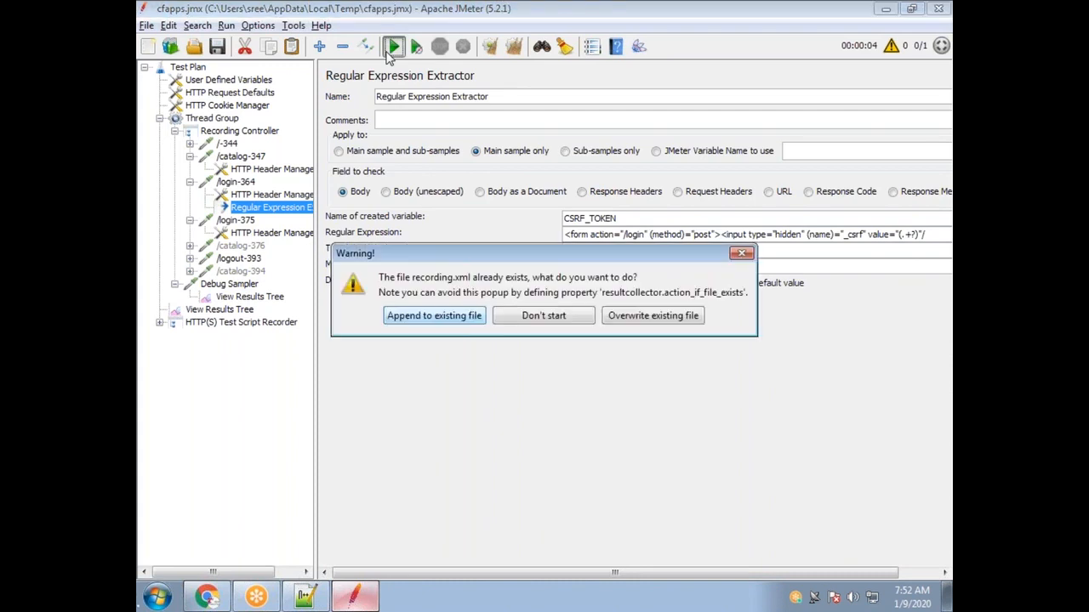
left_click(422, 316)
left_click(251, 296)
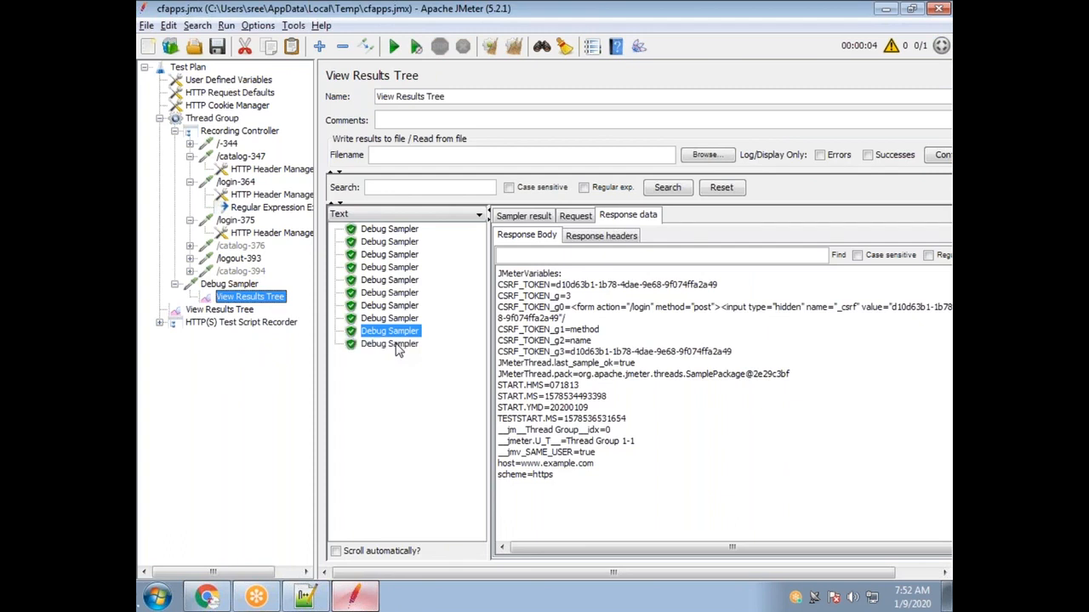
left_click(398, 349)
left_click_drag(719, 297, 562, 289)
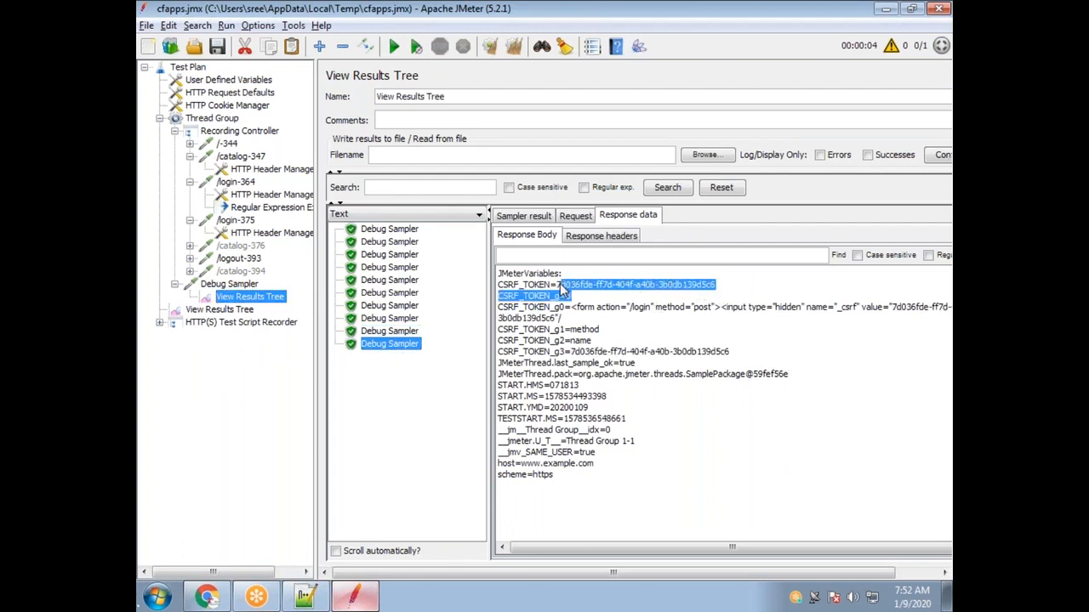
Start reverting the extractor's capture group by deleting the + from (.+?).
left_click(262, 208)
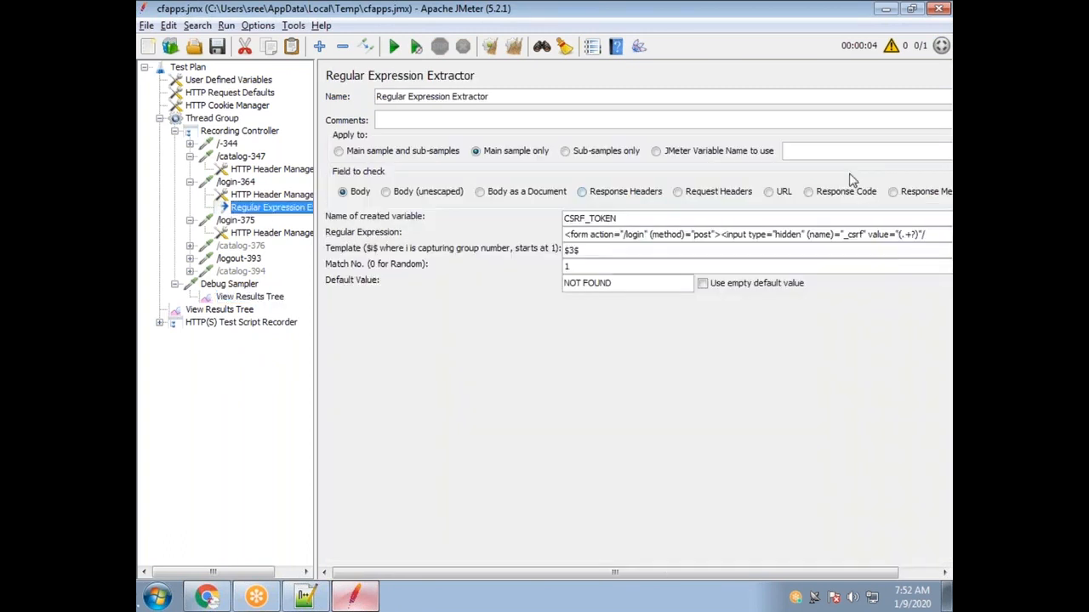
left_click_drag(917, 237, 905, 237)
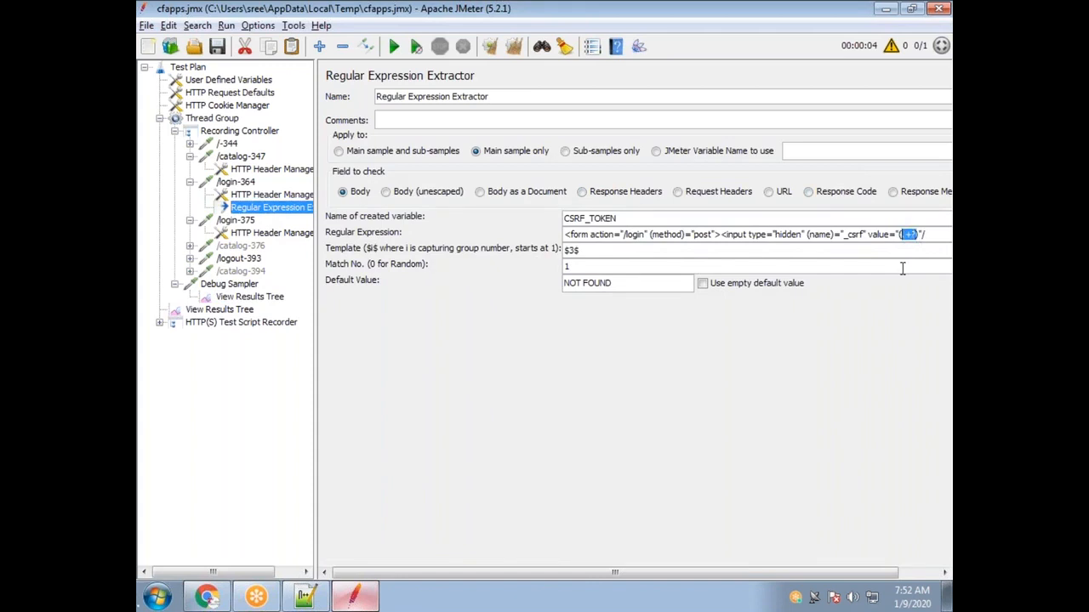
left_click(915, 241)
key("BackSpace")
Complete the extractor group as (.*?), then enter .* in RegexOne so all three strings match.
type("*")
left_click(207, 596)
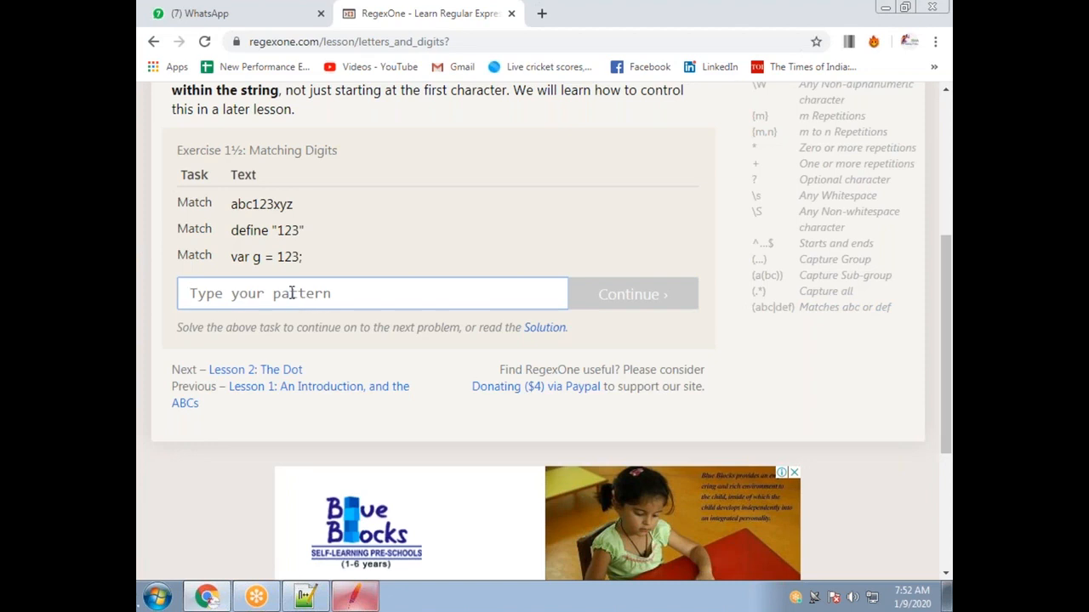
type(".")
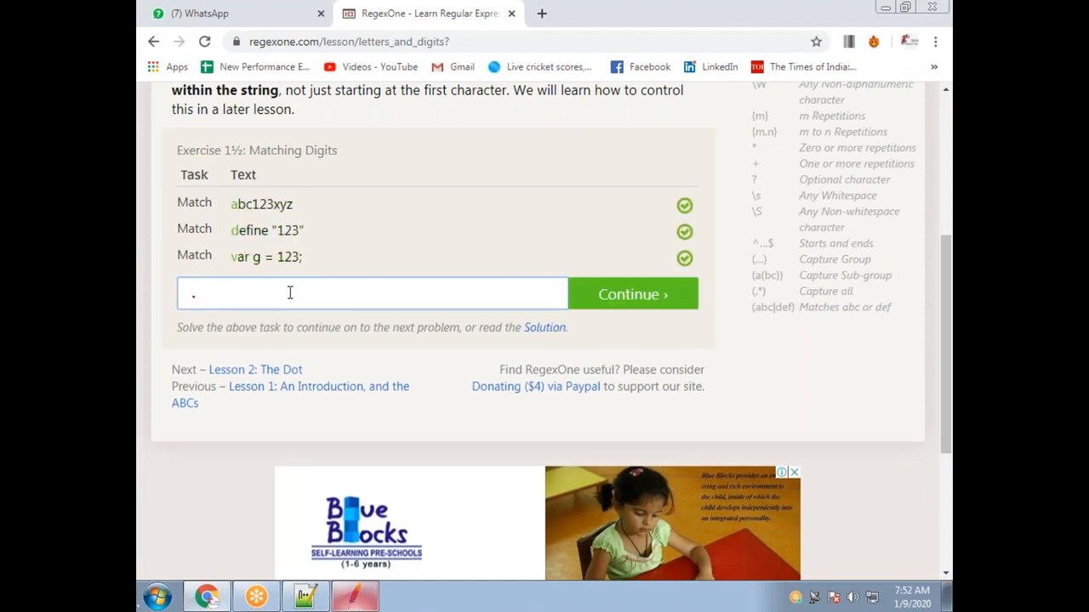
type("+")
key("BackSpace")
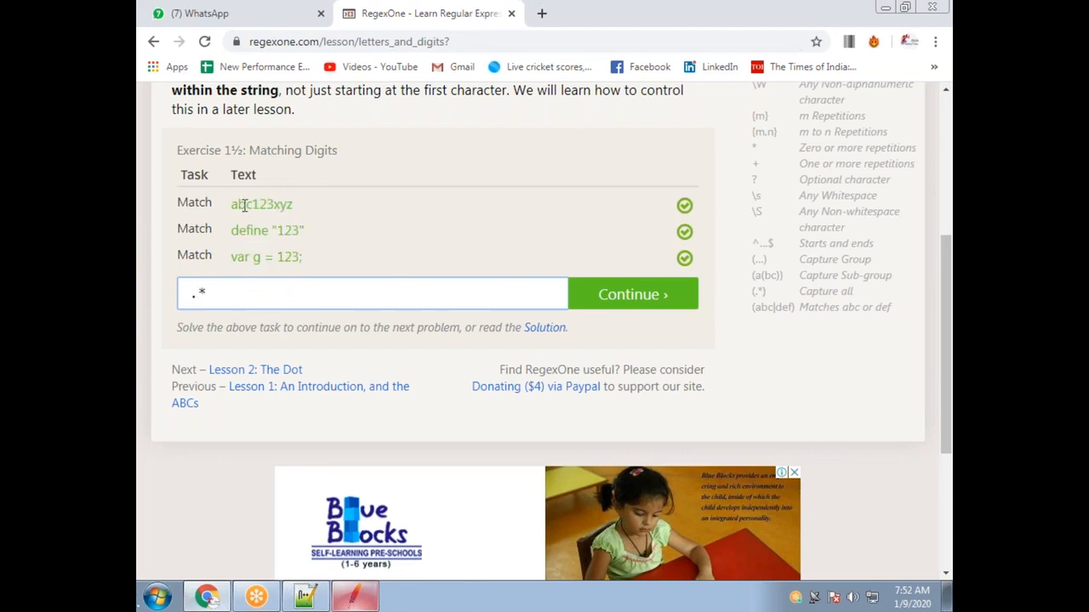
left_click_drag(228, 294, 195, 293)
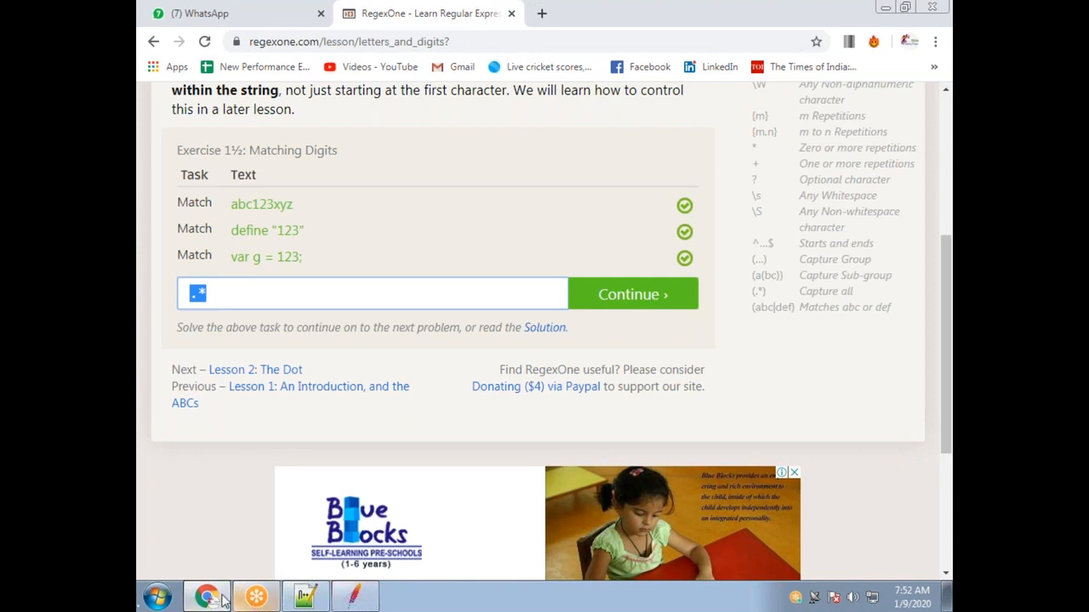
left_click(305, 597)
Add sample lines aaaaaaa and a* below the Notepad++ regex notes.
key("Return")
key("Return")
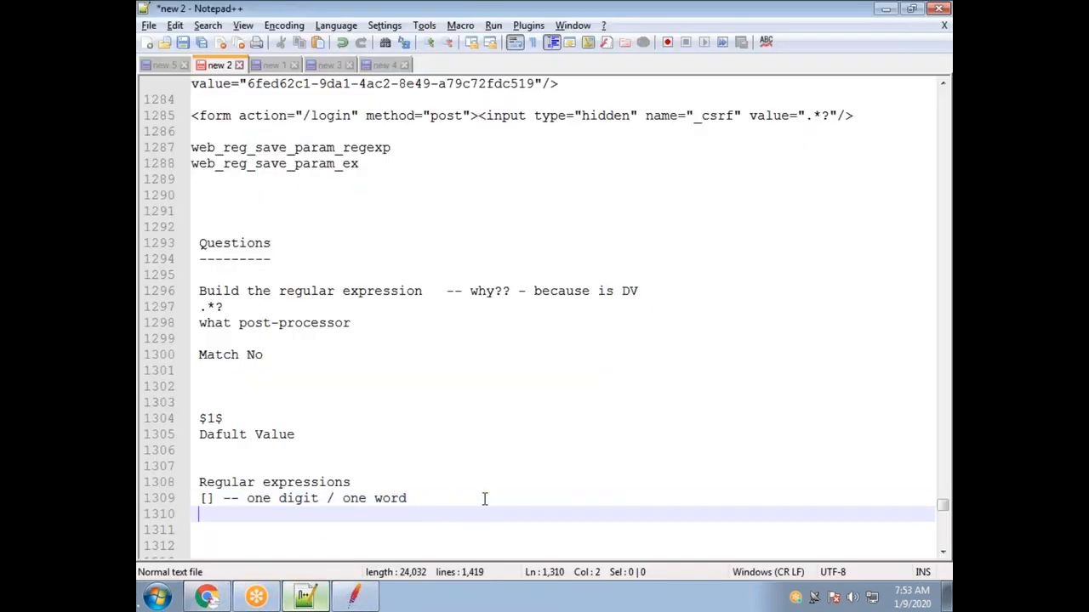
type("aaaaaaa")
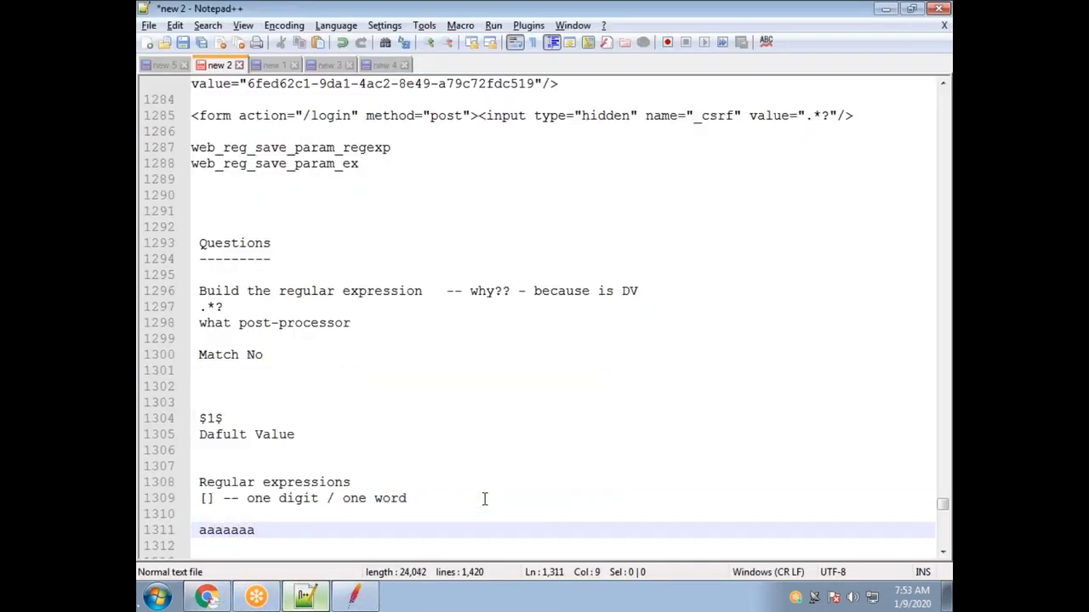
key("Return")
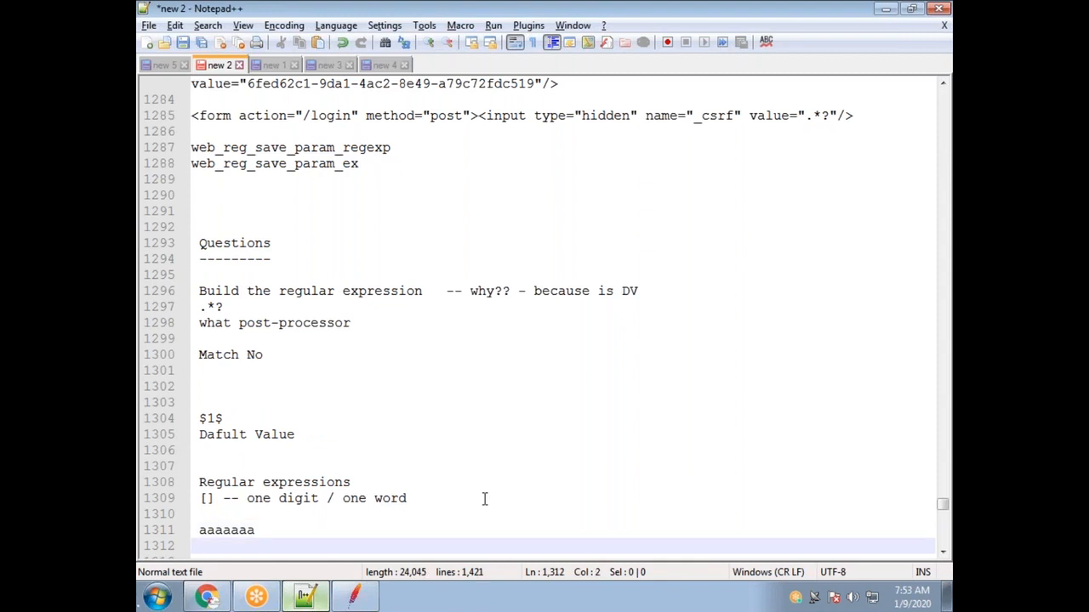
type("a*")
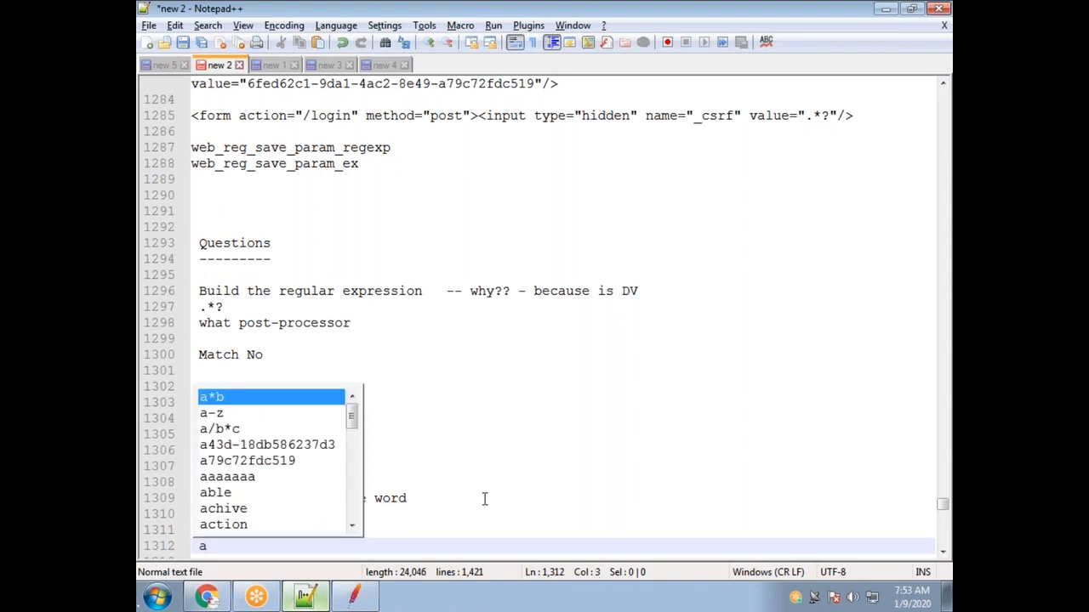
left_click(441, 432)
left_click_drag(216, 546, 208, 546)
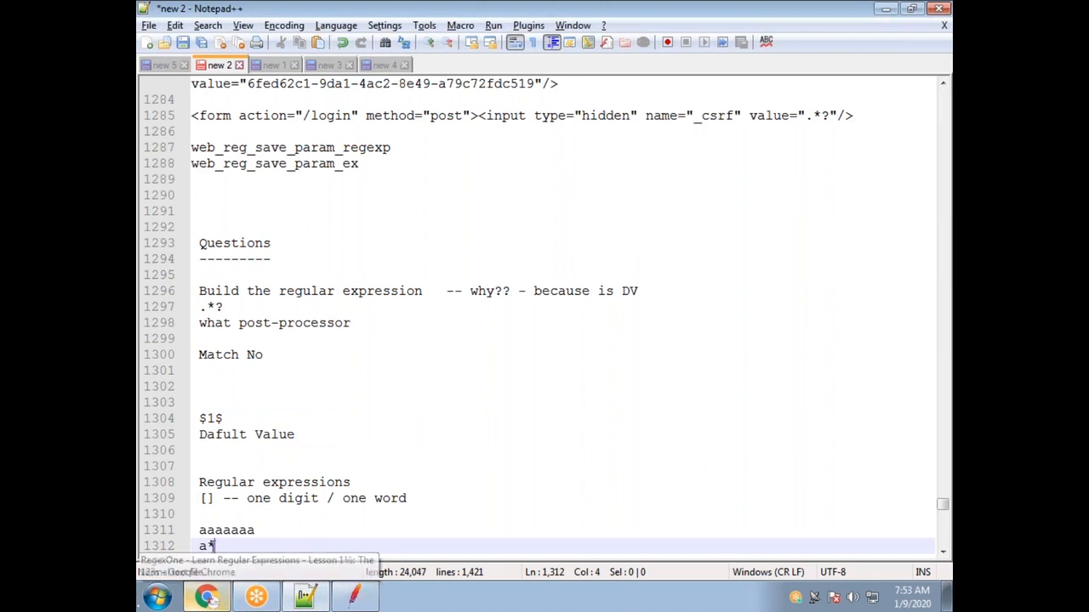
left_click(215, 546)
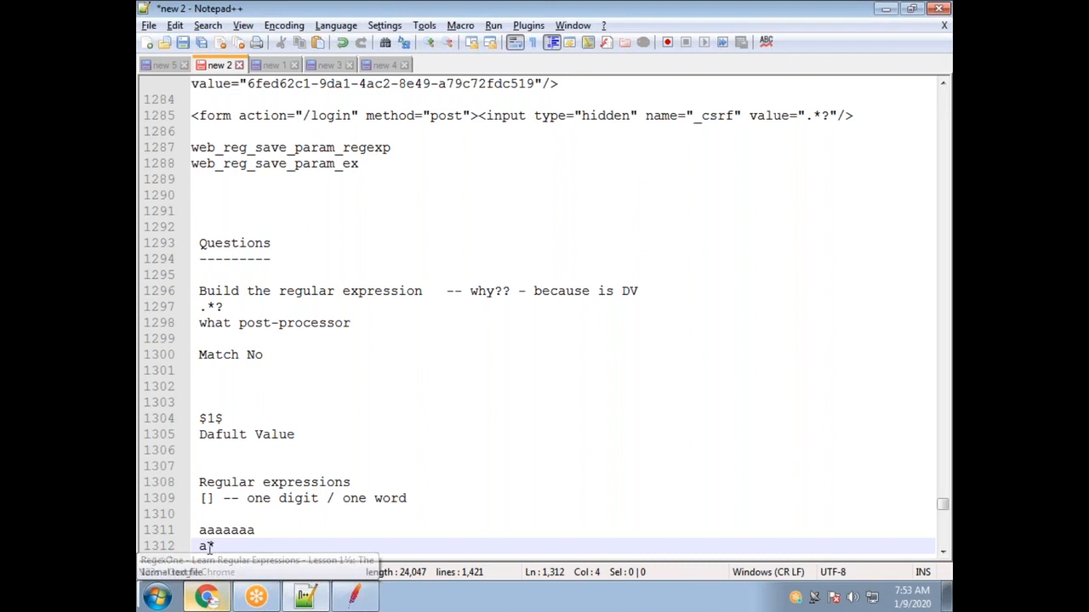
double_click(203, 546)
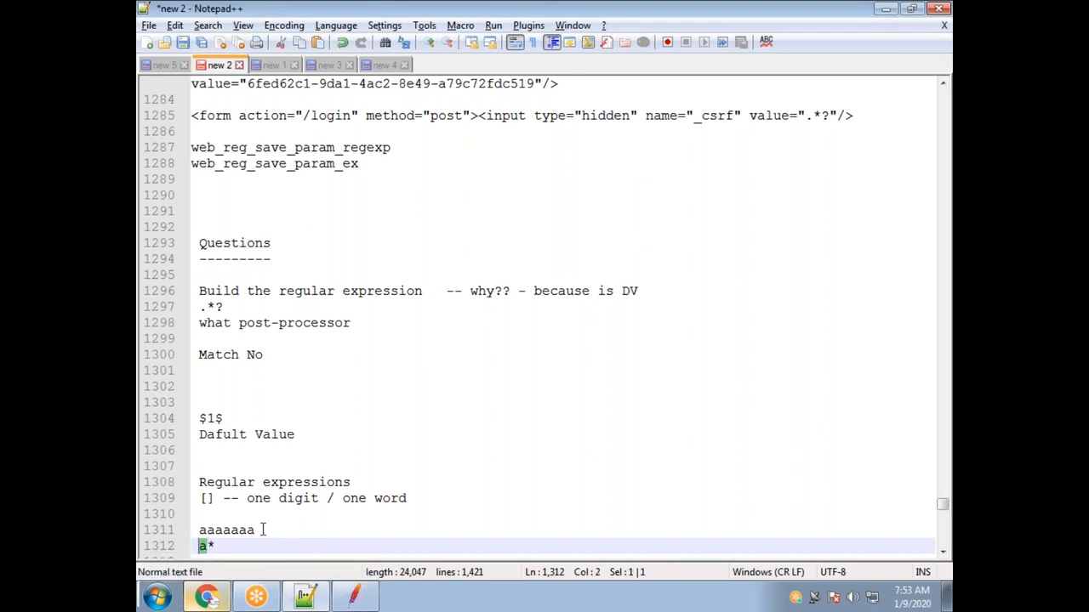
Insert a nine-a line, aaaaaaaaa, under the aaaaaaa example.
left_click_drag(262, 529, 199, 529)
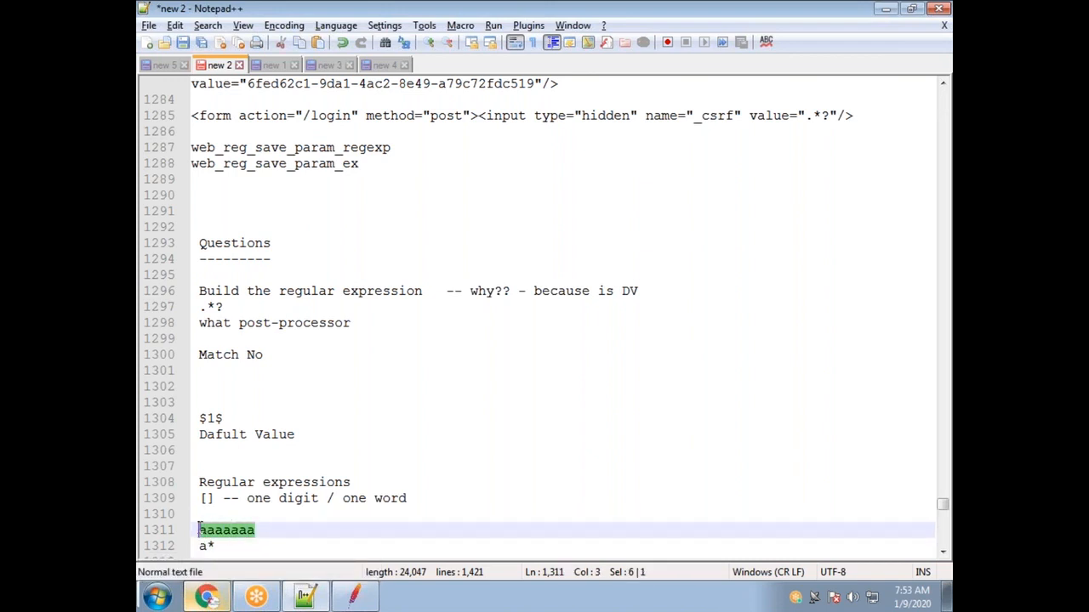
left_click(260, 531)
key("Return")
type("aaaaaaaaaa")
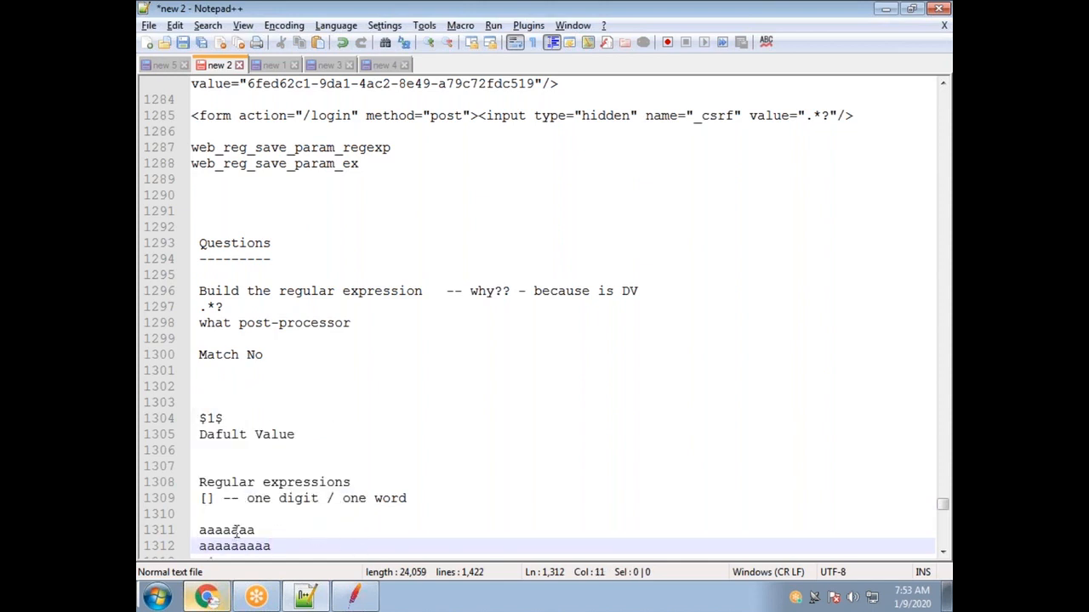
scroll(238, 536, "down", 3)
left_click_drag(206, 418, 214, 418)
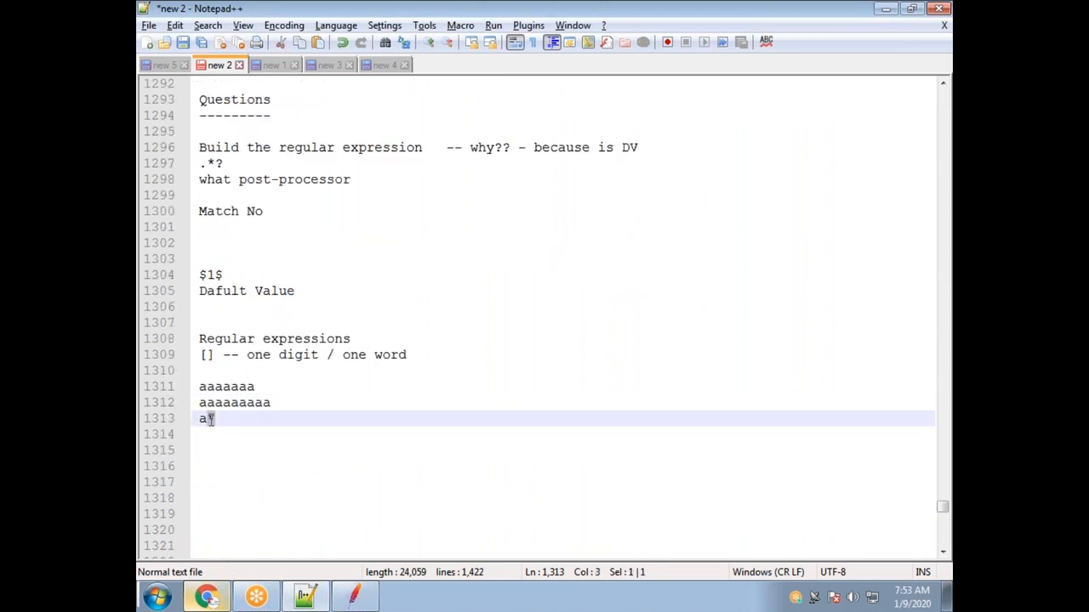
double_click(255, 386)
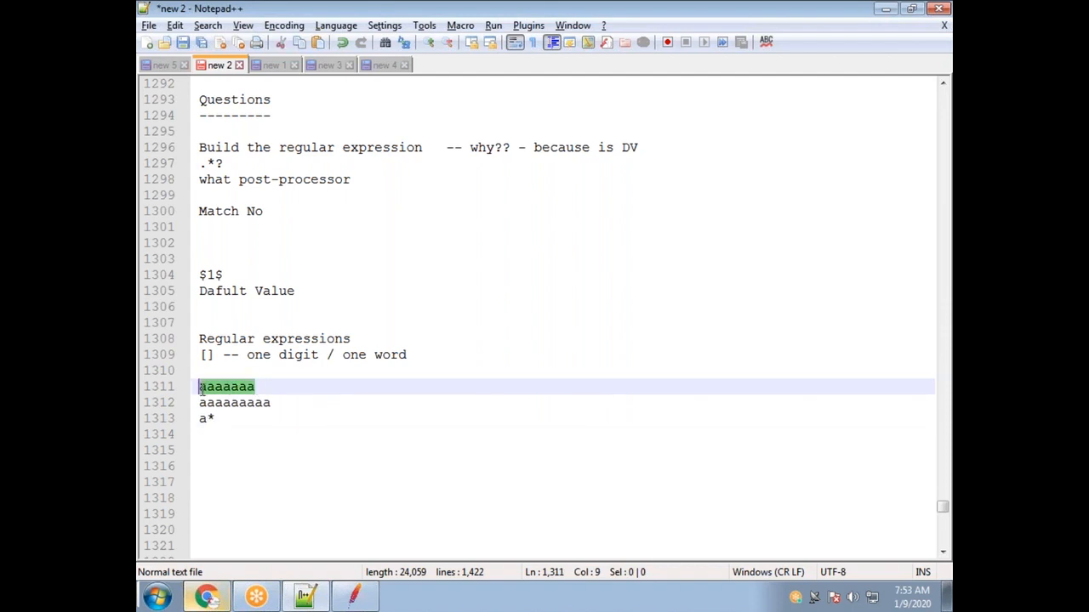
double_click(271, 403)
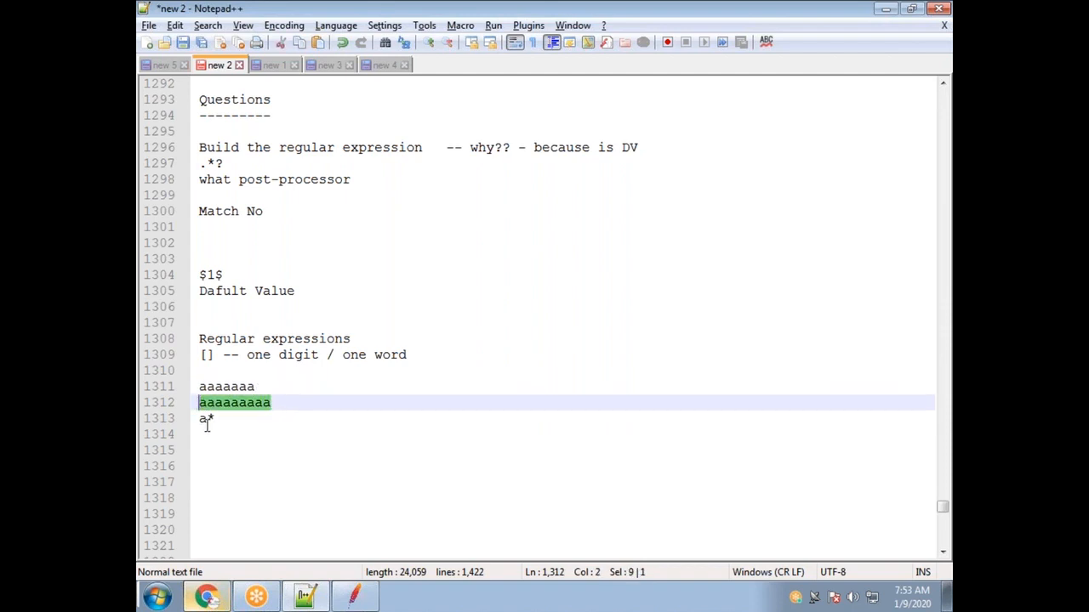
Turn the a* pattern line into .* by replacing the a with a dot.
left_click(207, 420)
key("BackSpace")
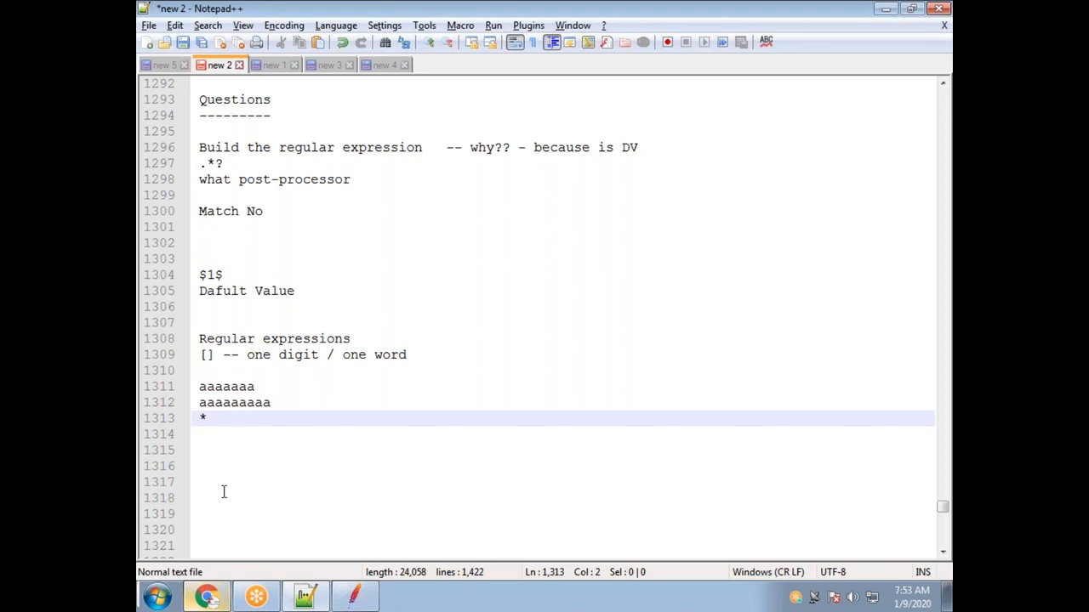
type(".")
left_click_drag(200, 421, 207, 420)
left_click_drag(216, 420, 203, 420)
left_click(206, 420)
left_click_drag(260, 387, 199, 387)
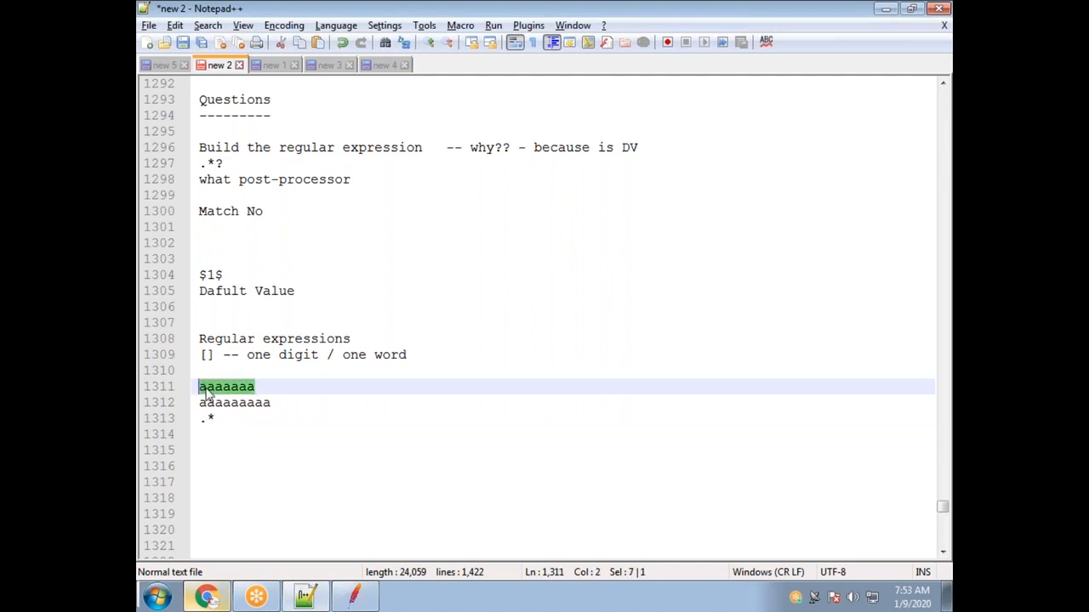
left_click(206, 597)
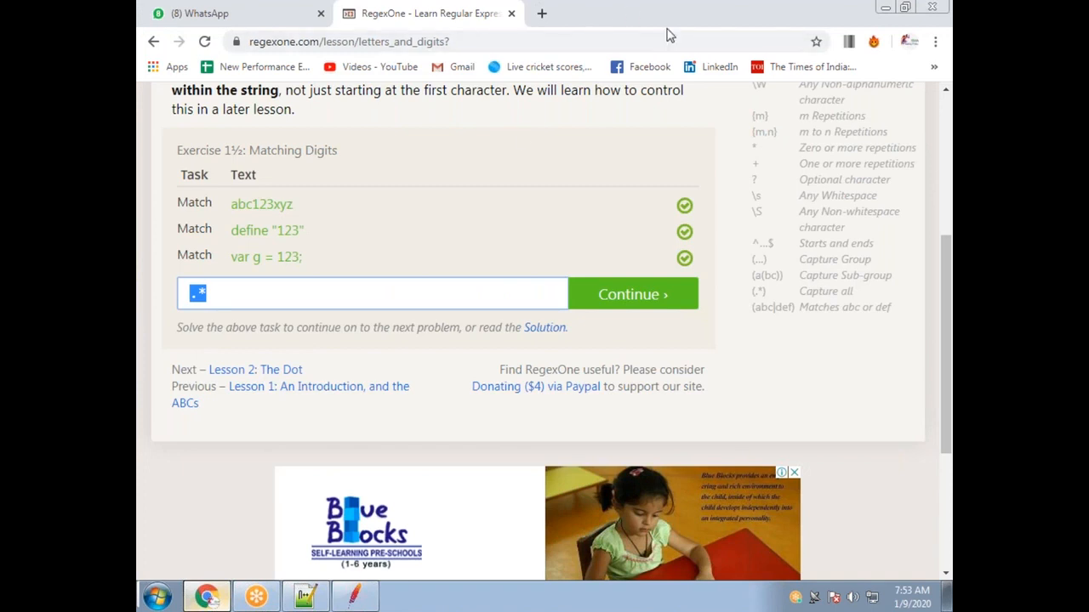
Append ? to make the exercise pattern .*?, still matching all three strings.
left_click(890, 233)
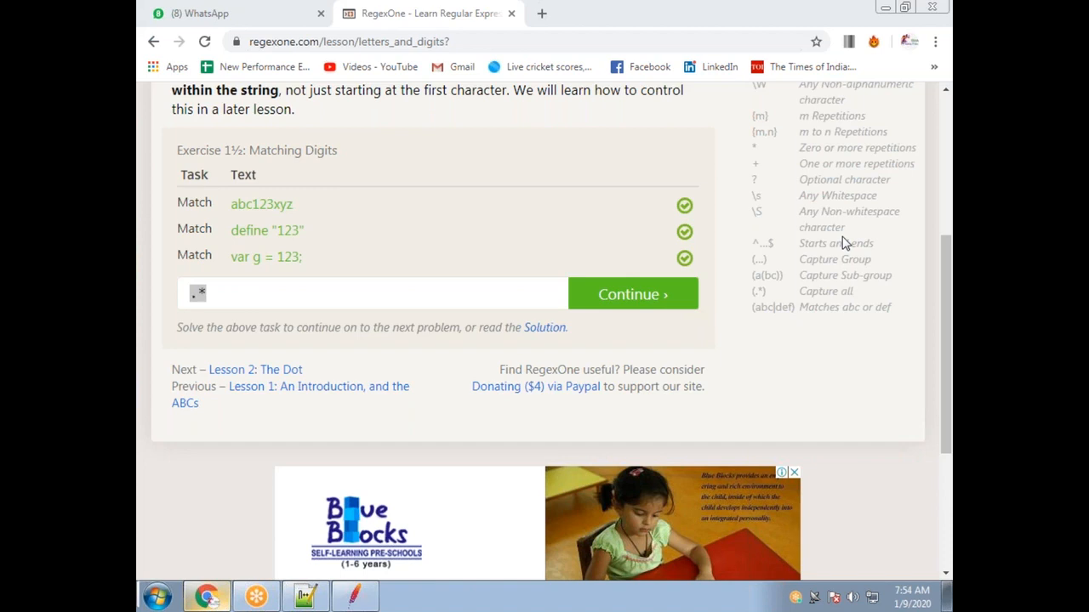
left_click(235, 294)
type("?")
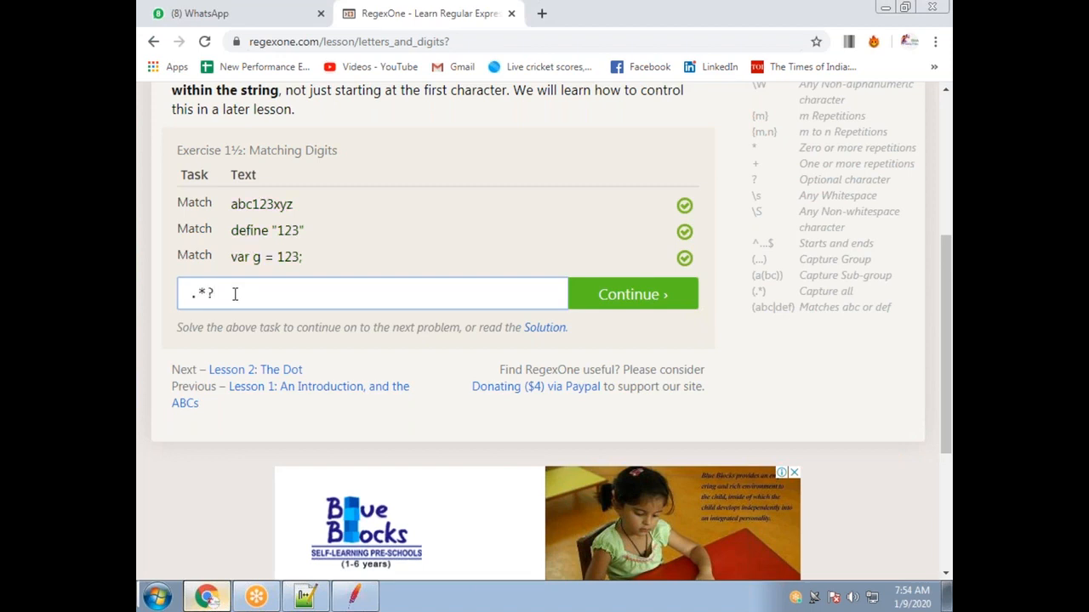
left_click_drag(209, 293, 187, 294)
left_click(219, 293)
left_click_drag(209, 293, 184, 293)
left_click(212, 292)
left_click_drag(217, 294, 170, 304)
Delete the ? so the CSRF_TOKEN extractor capture group becomes greedy (.*).
left_click(356, 595)
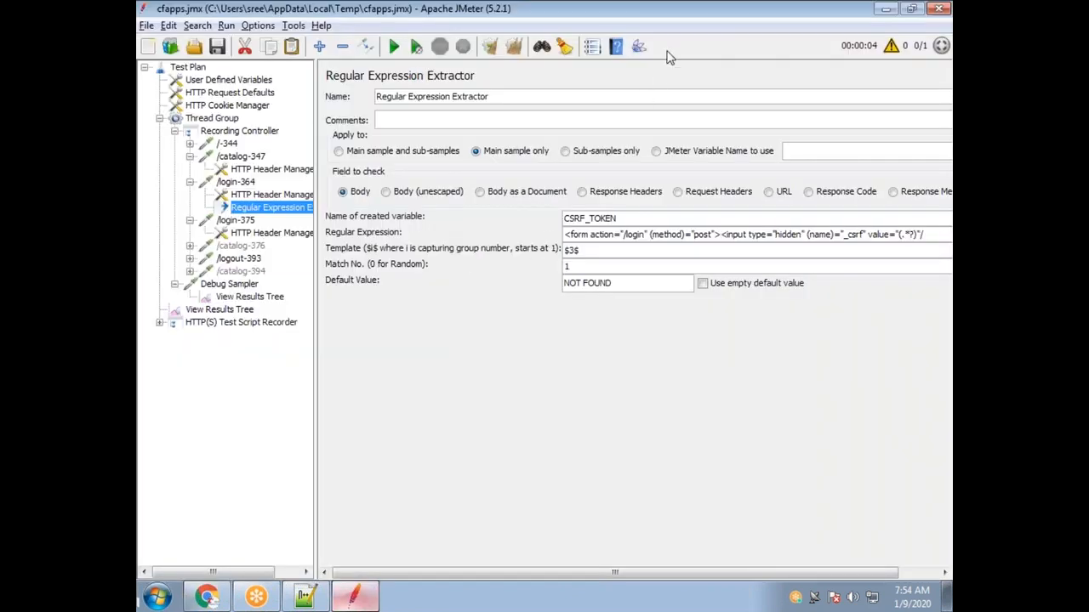
left_click(915, 237)
key("BackSpace")
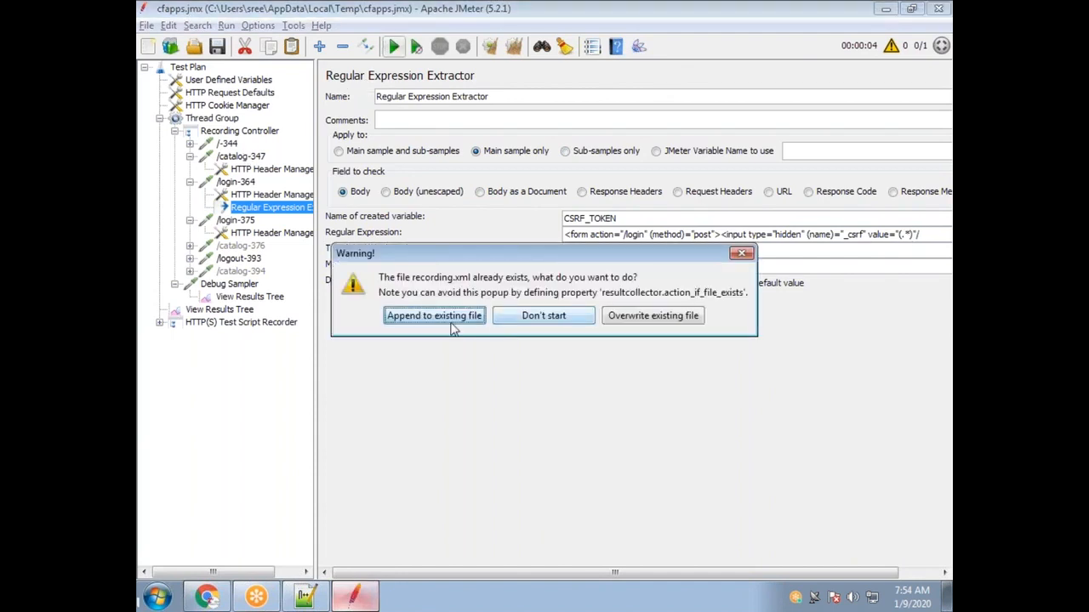
Run the test with appended results, inspect the Debug Sampler variables, then clear all results.
left_click(363, 347)
left_click(246, 322)
left_click(243, 310)
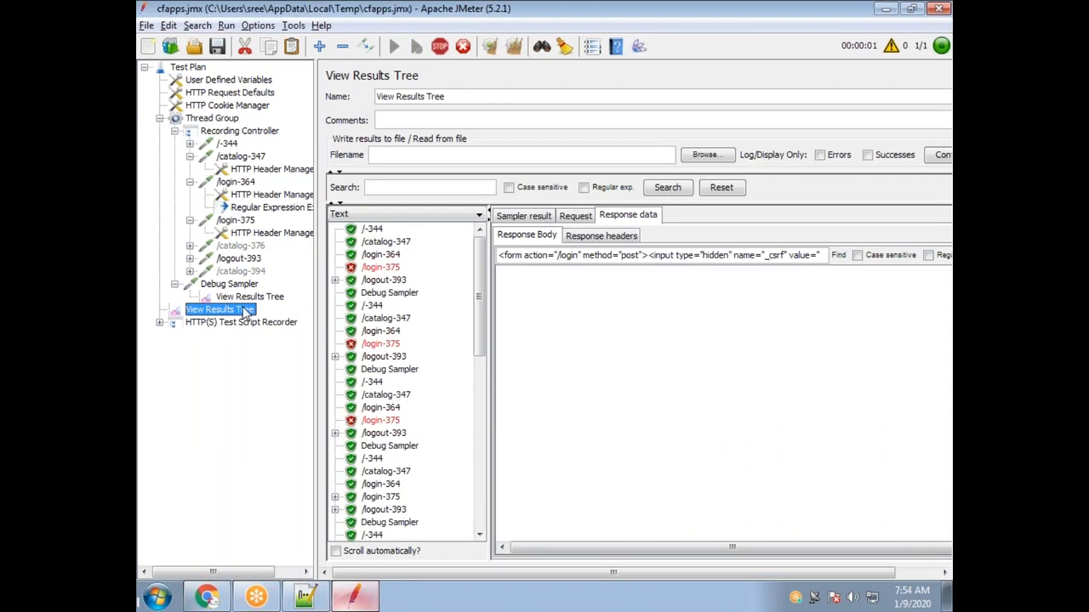
left_click(272, 298)
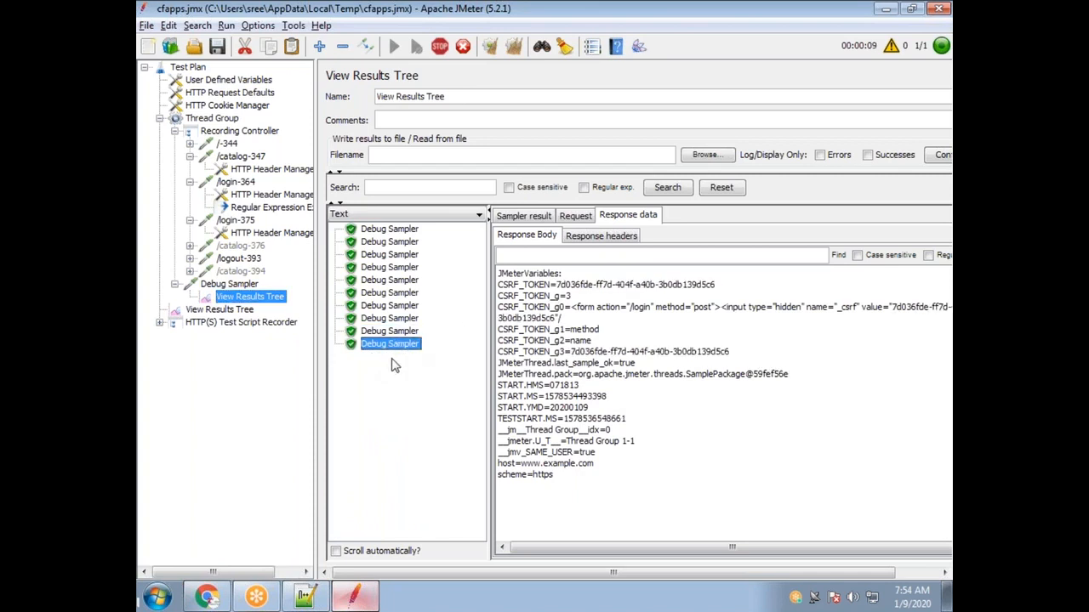
left_click(233, 310)
left_click_drag(481, 321, 403, 537)
left_click(403, 536)
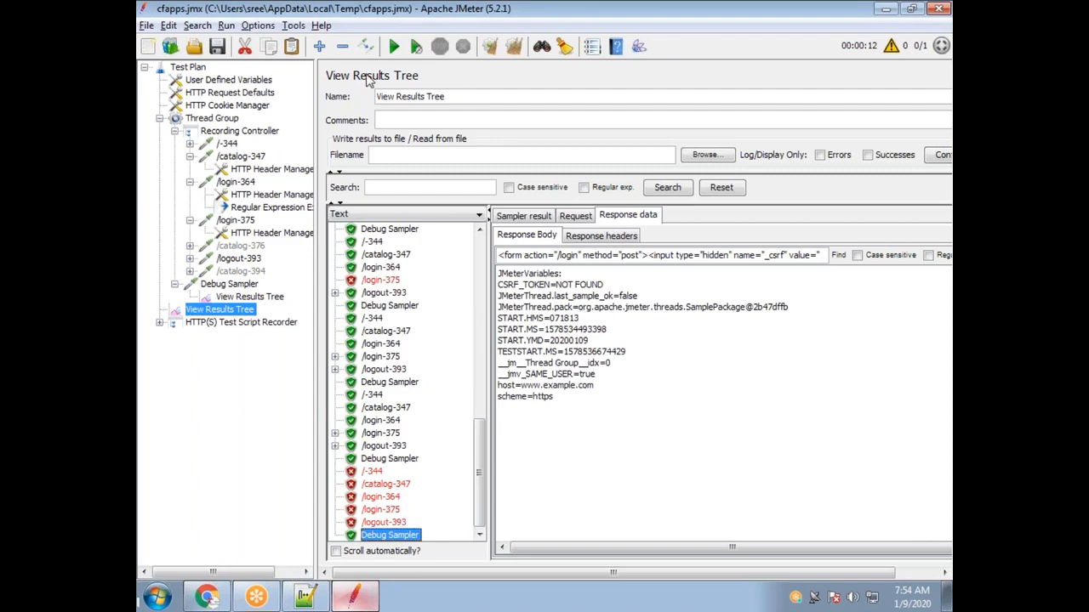
left_click(514, 46)
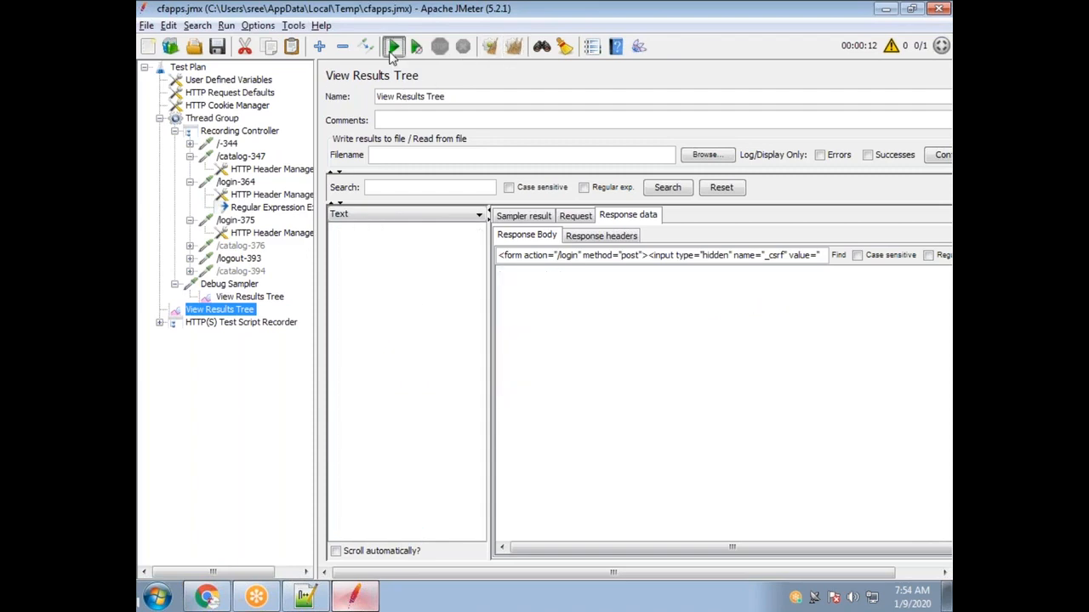
Rerun the test, examine the /-344 request's UnknownHostException stack trace, and clear all results.
left_click(394, 46)
left_click(427, 316)
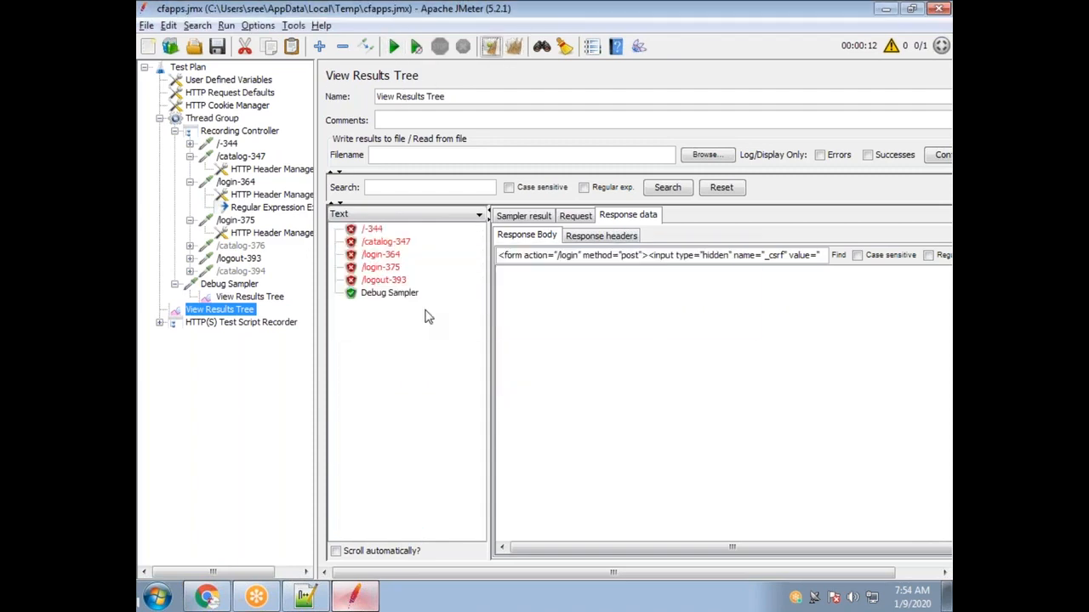
left_click(375, 233)
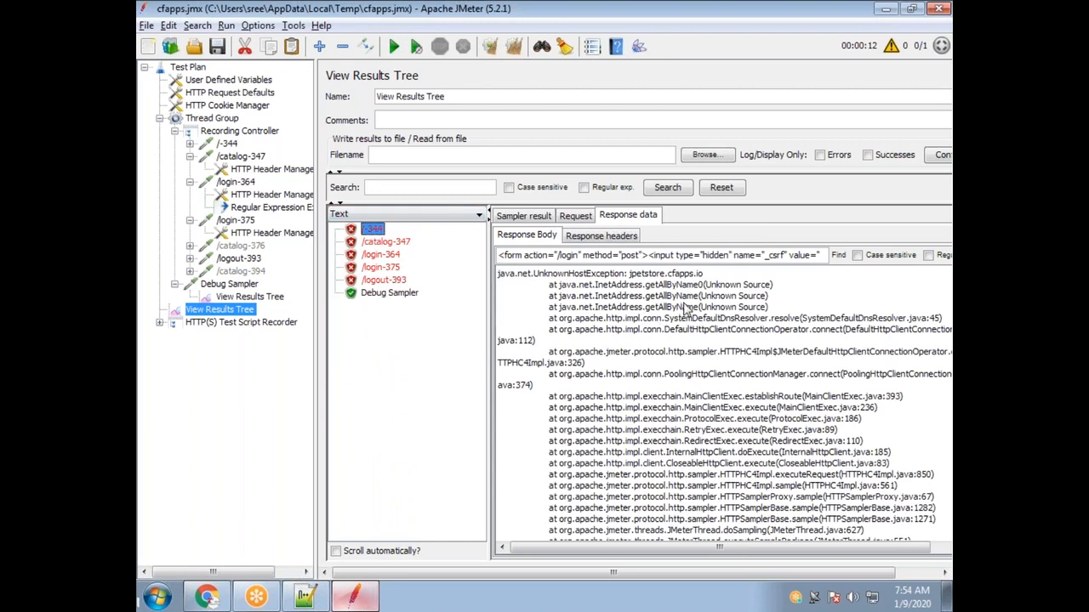
left_click_drag(605, 274, 695, 287)
left_click(650, 318)
left_click_drag(576, 285, 657, 330)
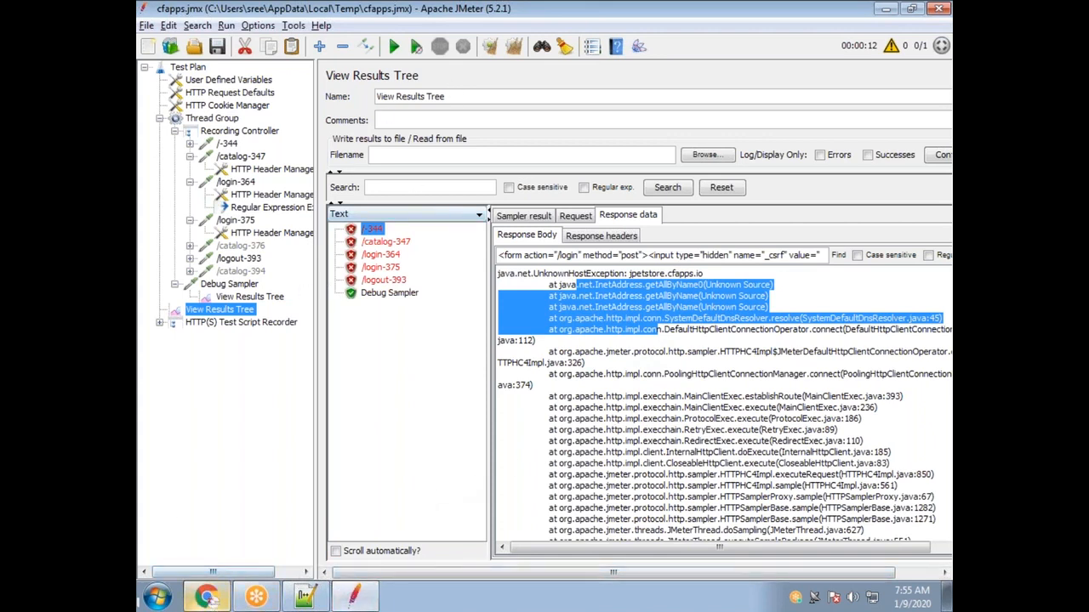
left_click(651, 283)
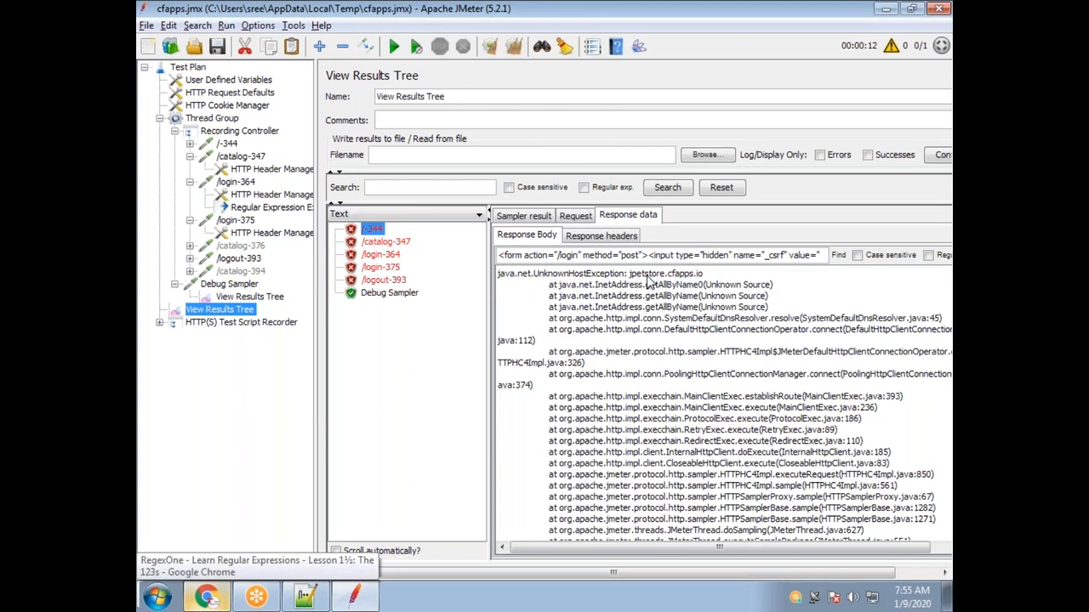
left_click(513, 46)
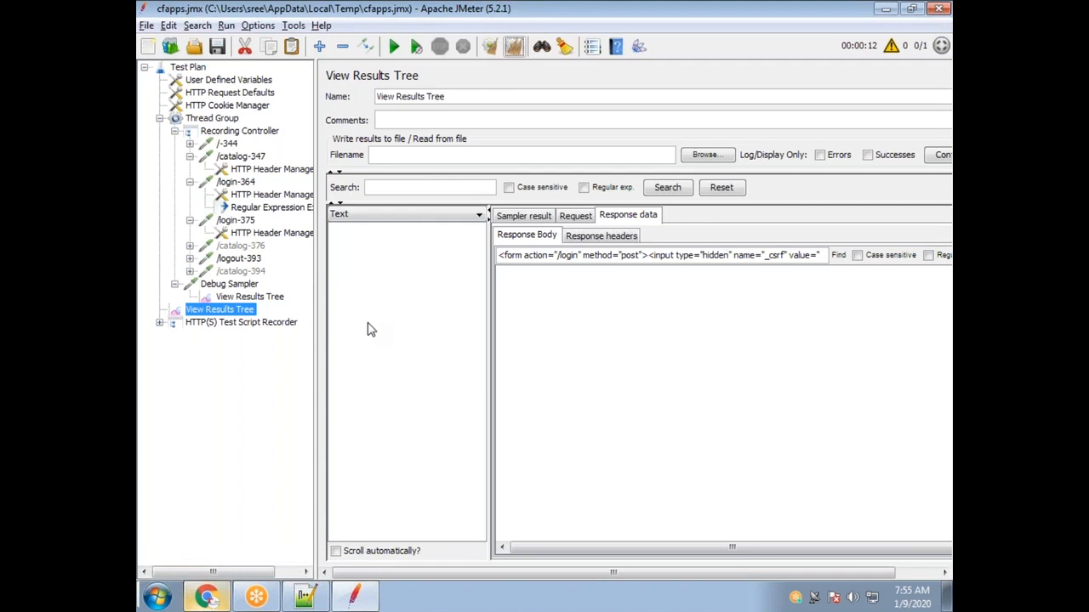
left_click(270, 207)
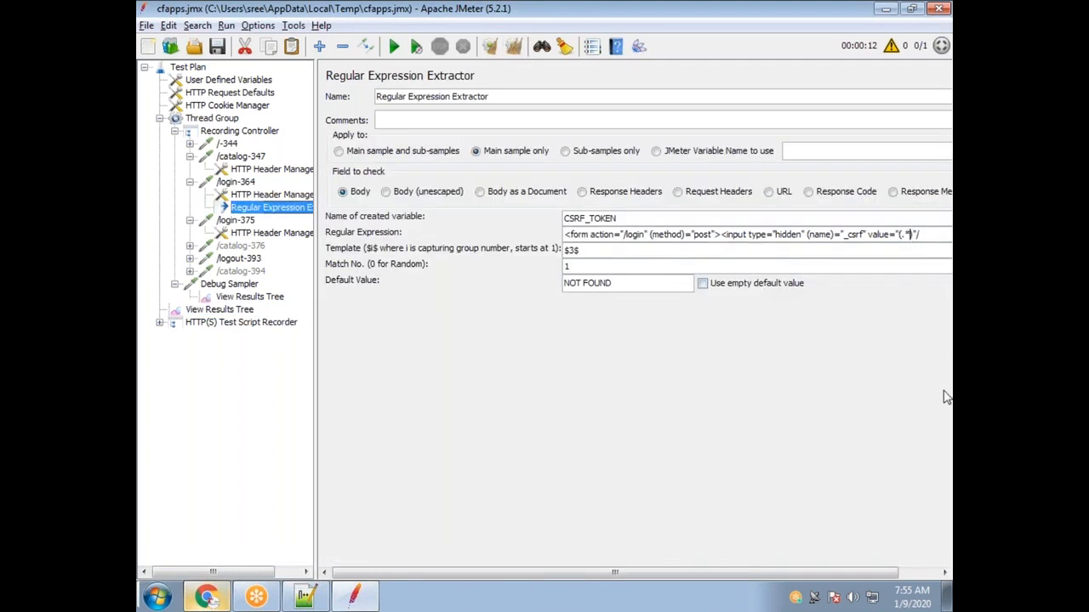
Try (.+) as the extractor's capture group, then restore the lazy (.*?) pattern.
key("BackSpace")
type("+")
key("BackSpace")
type("*?")
key("Left")
key("shift+Left")
key("shift+Left")
left_click(913, 238)
In the Notepad++ notes, highlight the 'regular expression', 'what post-processor' and 'Match No' questions.
left_click(302, 598)
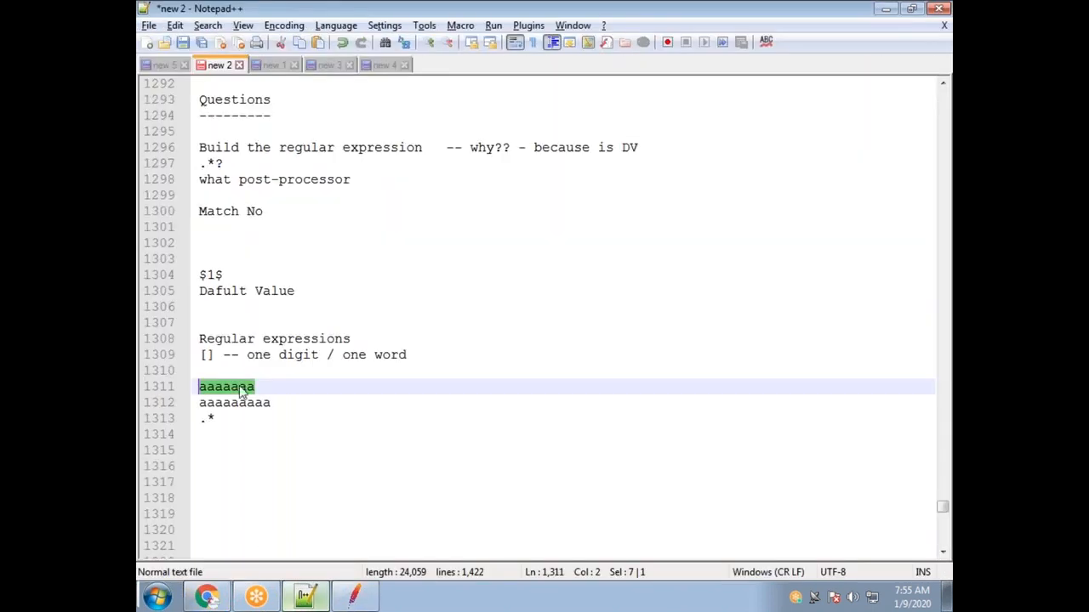
scroll(240, 181, "up", 2)
left_click_drag(225, 259, 199, 260)
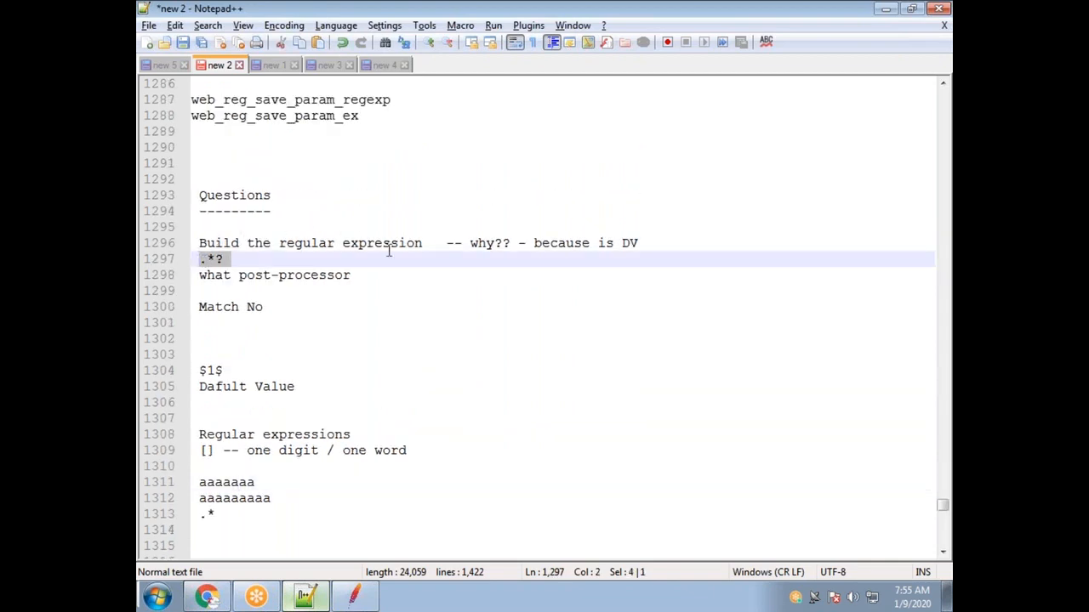
left_click_drag(424, 244, 279, 244)
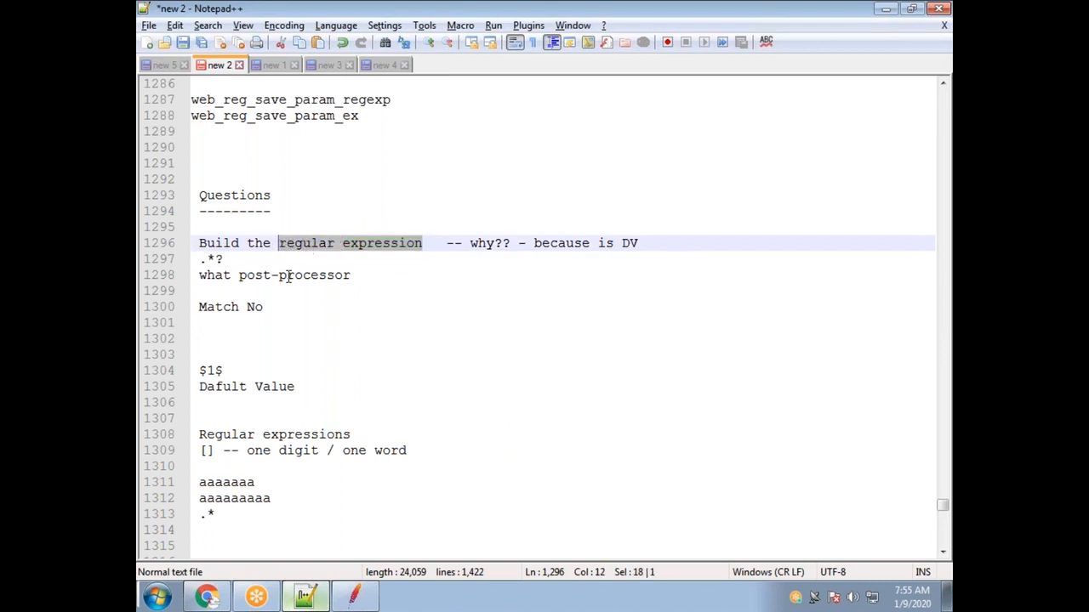
left_click_drag(351, 276, 200, 275)
left_click_drag(267, 308, 204, 297)
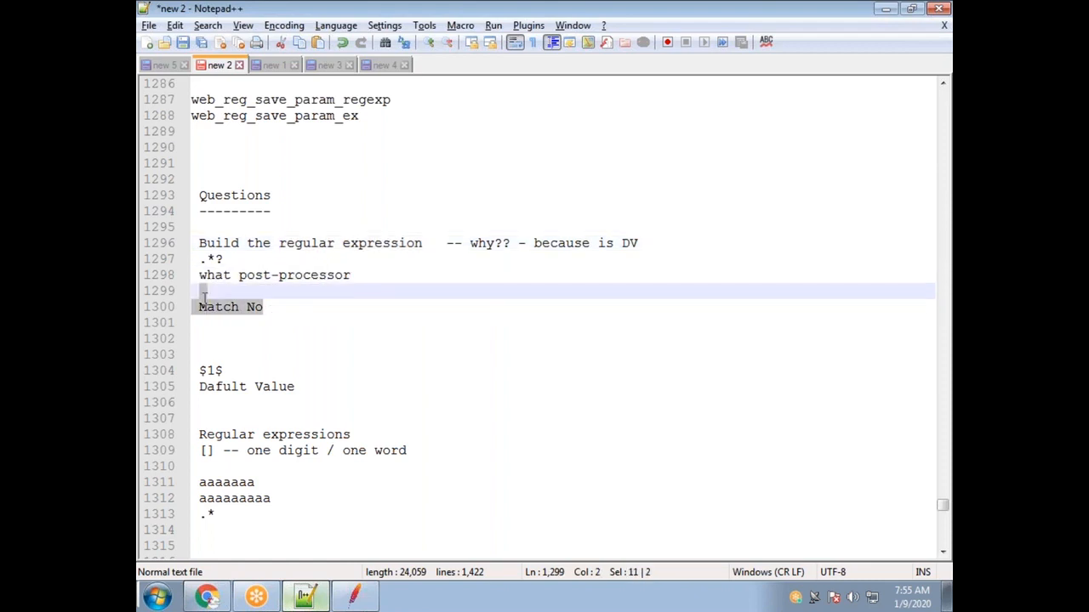
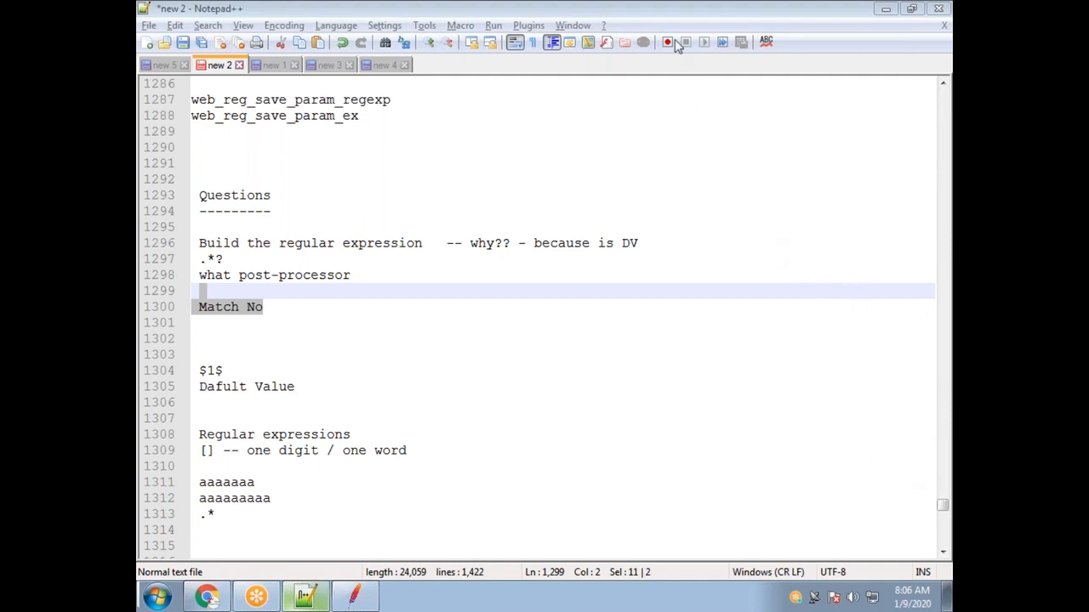
Copy the login form line and its token value, then paste them into new lines above Questions.
left_click(266, 321)
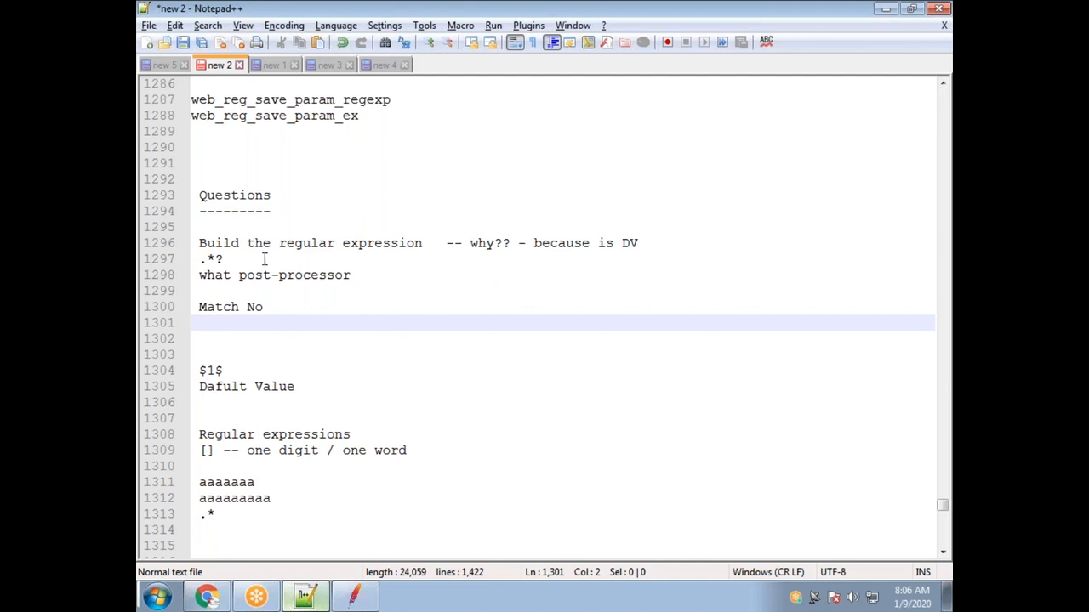
left_click_drag(228, 258, 182, 246)
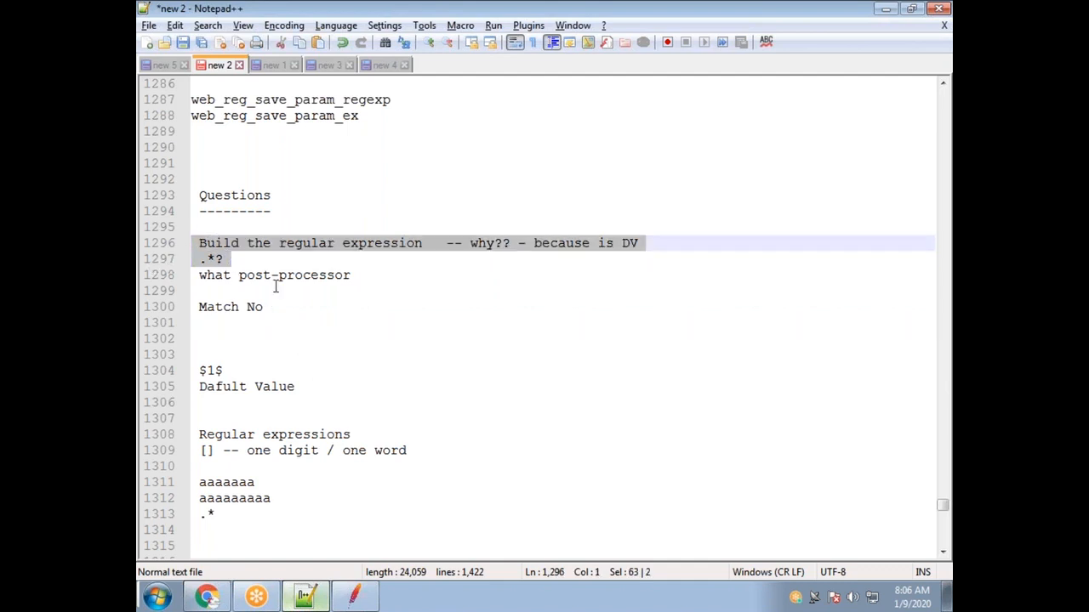
scroll(275, 287, "up", 4)
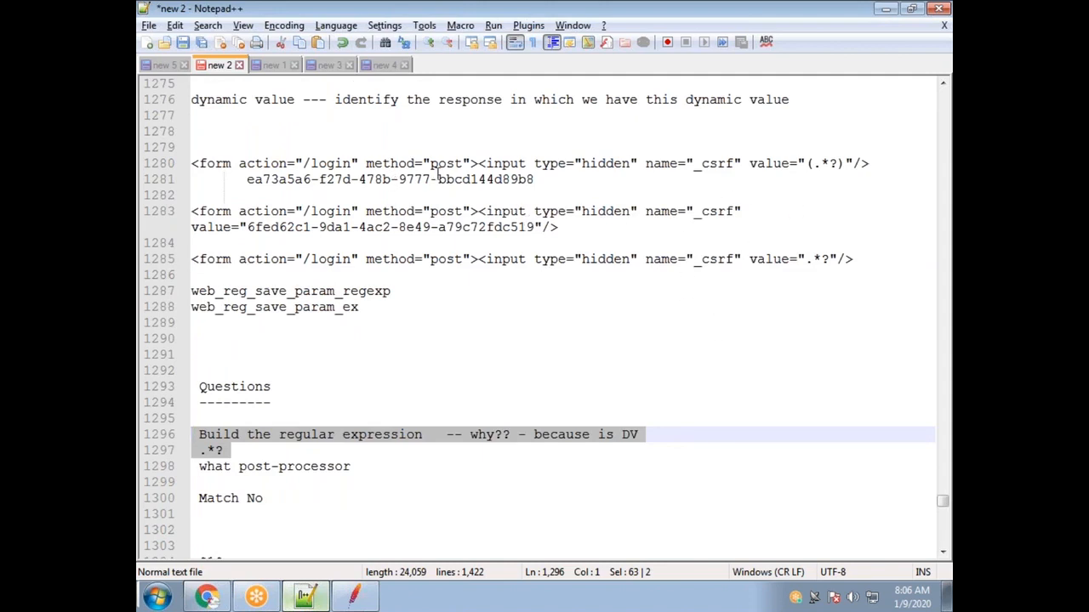
left_click_drag(549, 179, 151, 174)
key("ctrl+c")
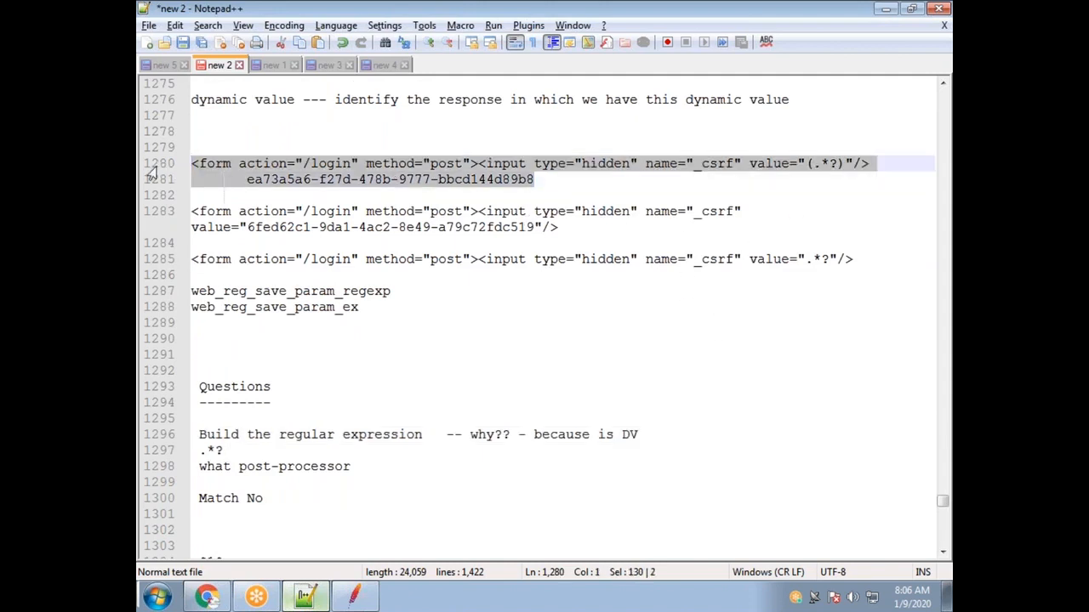
left_click(207, 355)
key("Return")
key("Return")
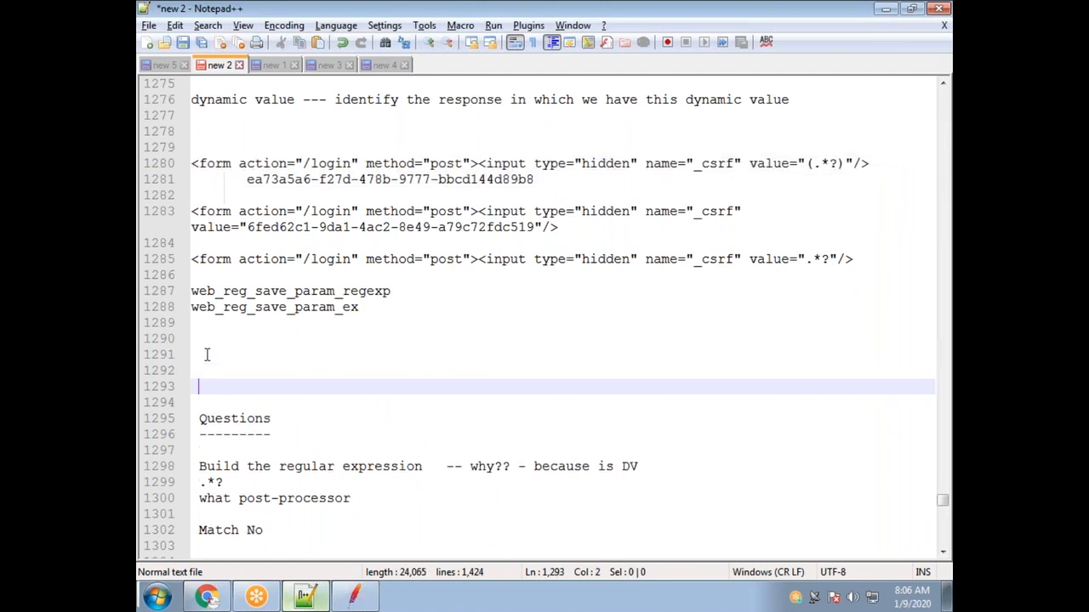
key("ctrl+v")
Delete the extra token line, replace (.*?) with the first token, and strip the form action/method= prefix.
left_click_drag(545, 403, 247, 405)
key("Delete")
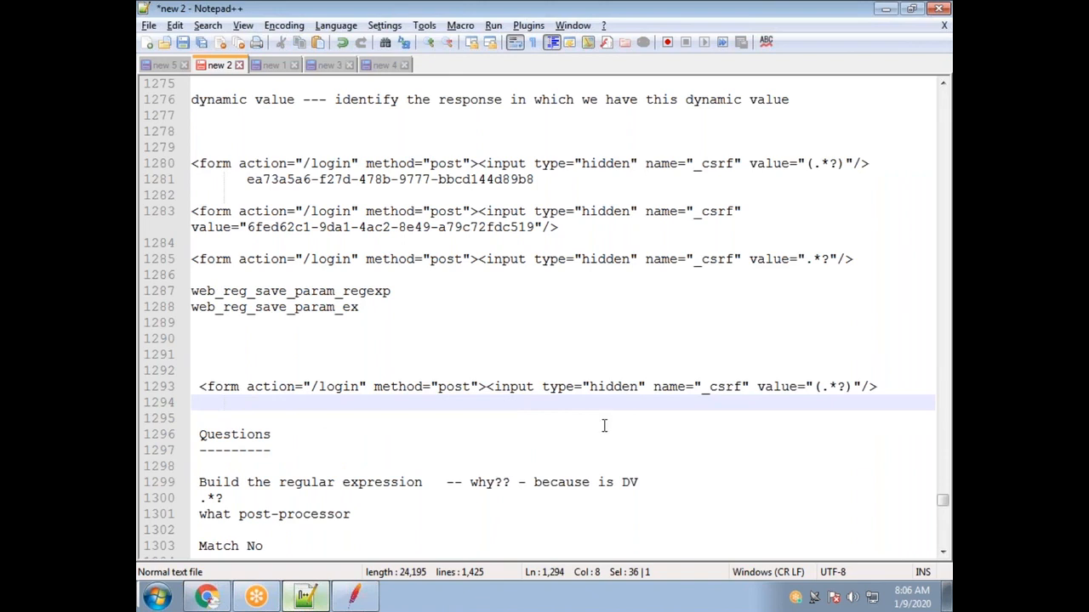
left_click_drag(852, 387, 804, 387)
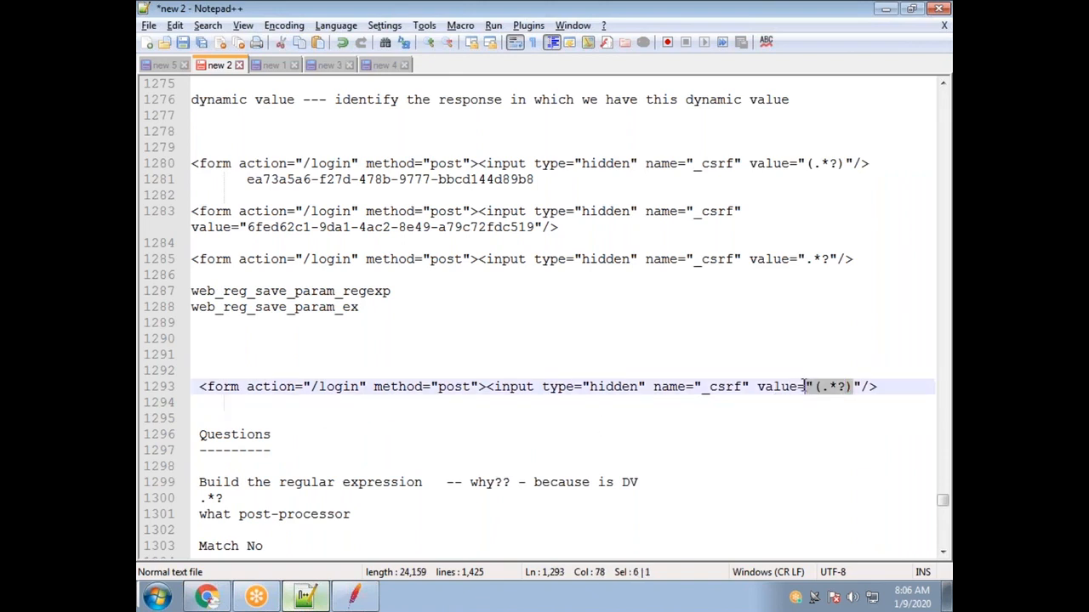
type("\"ea73a5a6-f27d-478b-9777-bbcd144d89b8")
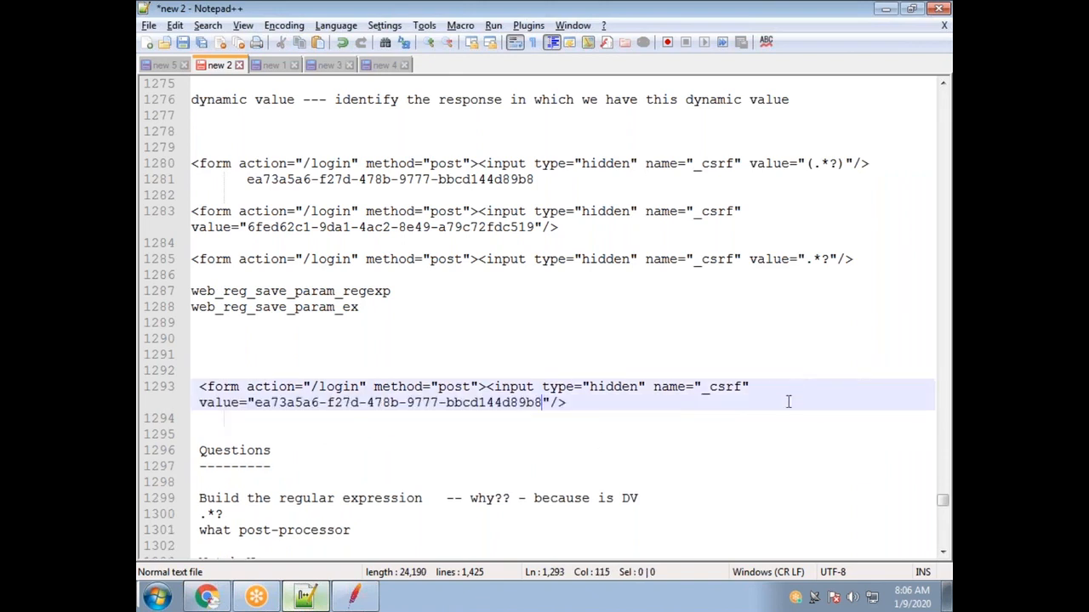
left_click_drag(374, 386, 171, 390)
key("Delete")
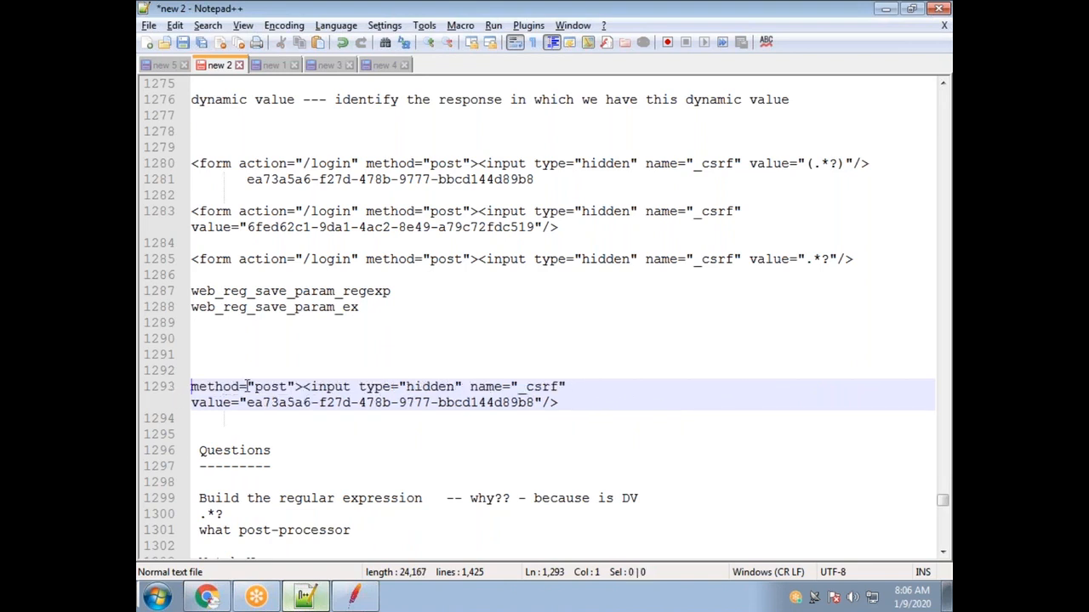
left_click_drag(247, 386, 150, 386)
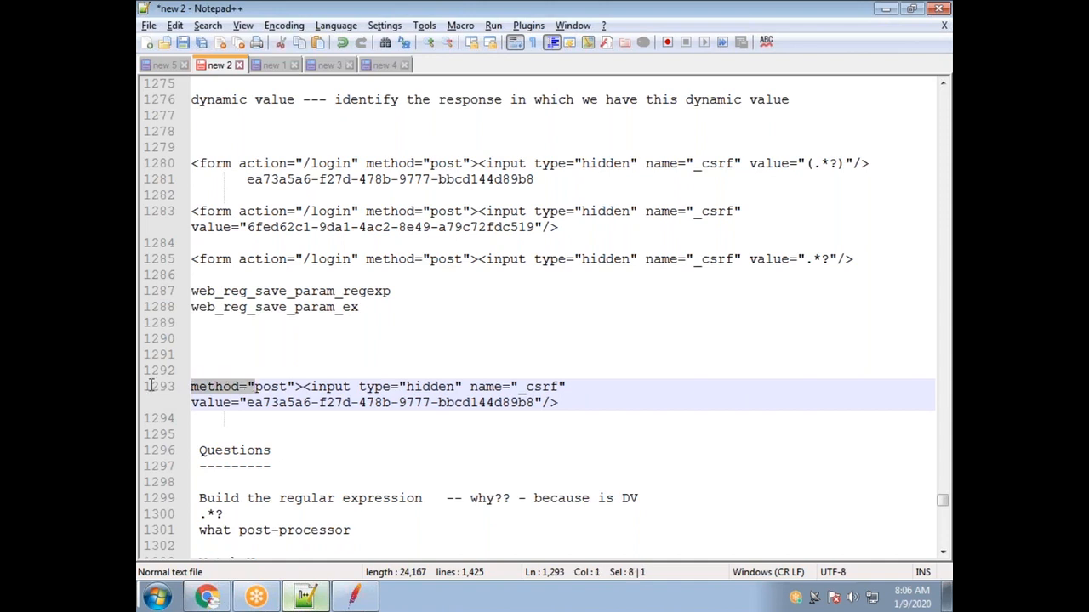
key("Delete")
Duplicate the trimmed line below and swap in the second _csrf token value.
left_click_drag(879, 384, 192, 393)
key("ctrl+c")
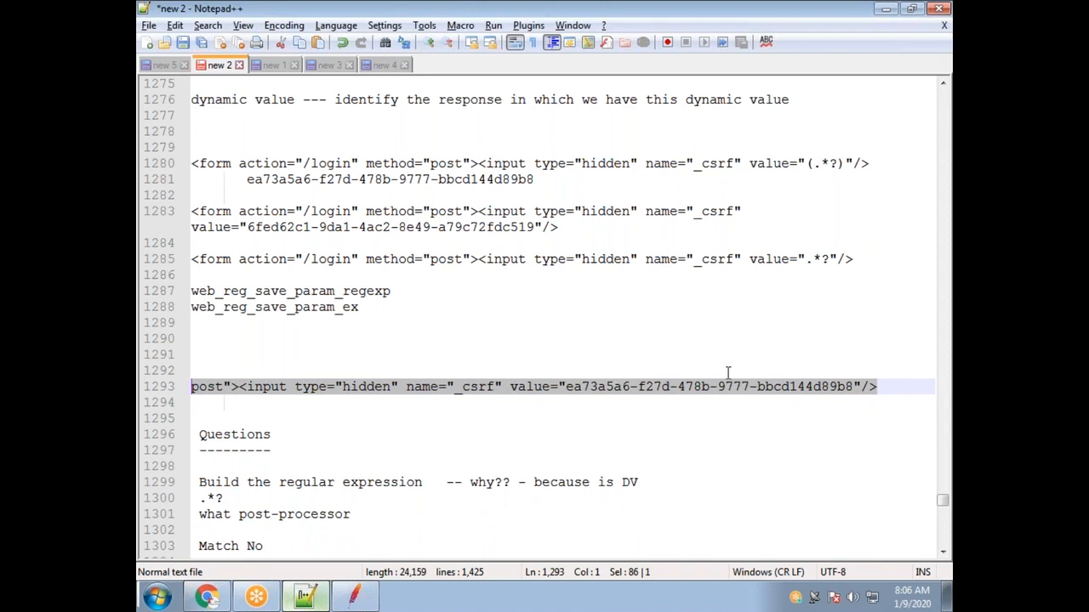
left_click(881, 387)
key("Return")
key("ctrl+v")
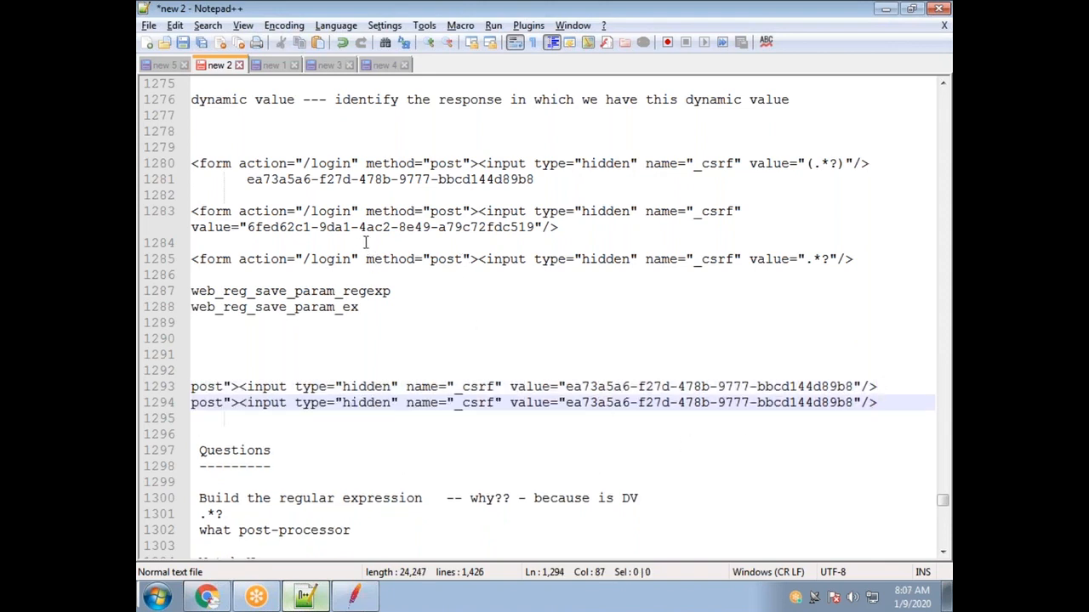
left_click_drag(534, 180, 494, 180)
mouse_move(534, 227)
left_mouse_down()
mouse_move(278, 228)
mouse_move(534, 228)
left_mouse_up()
key("ctrl+c")
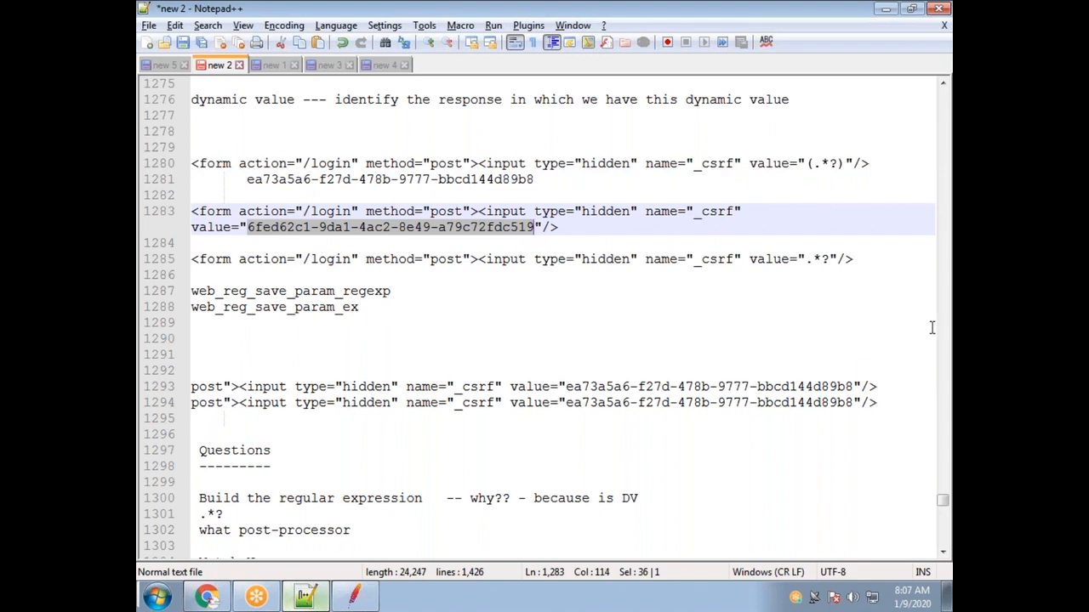
left_click_drag(852, 403, 565, 403)
key("ctrl+v")
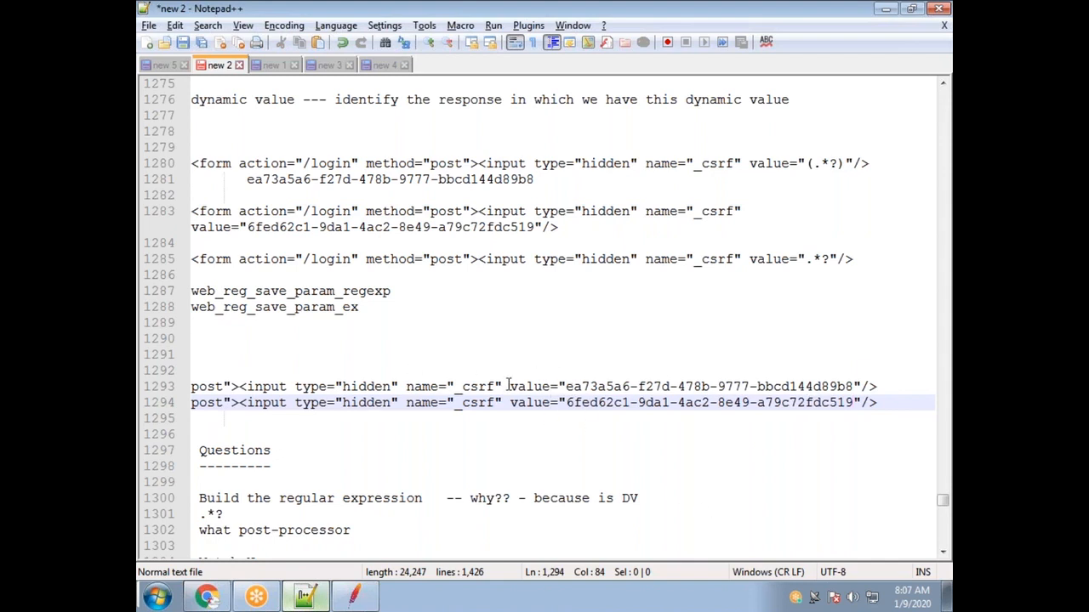
Compare lines 1293 and 1294's shared text and differing tokens, then add a line below.
left_click_drag(909, 386, 186, 388)
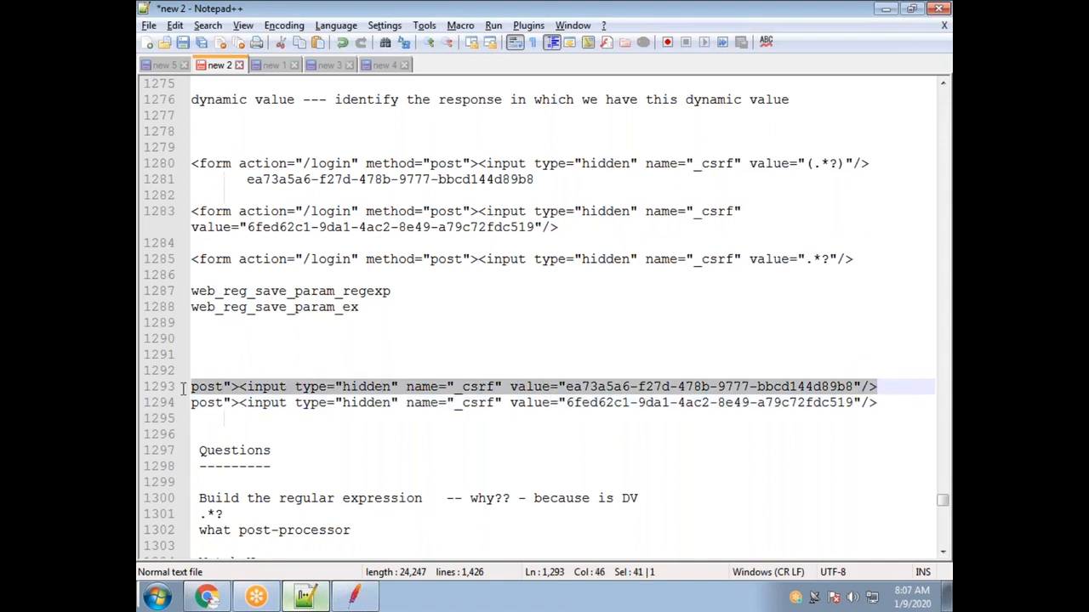
left_click_drag(896, 402, 178, 402)
left_click_drag(565, 386, 189, 387)
left_click_drag(565, 403, 185, 402)
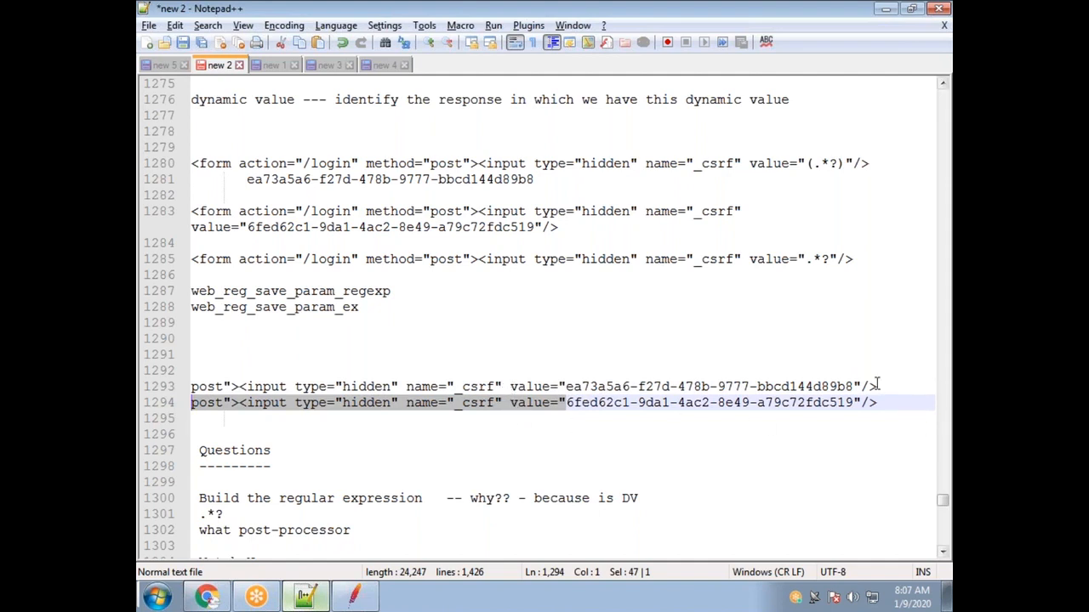
left_click_drag(854, 386, 565, 382)
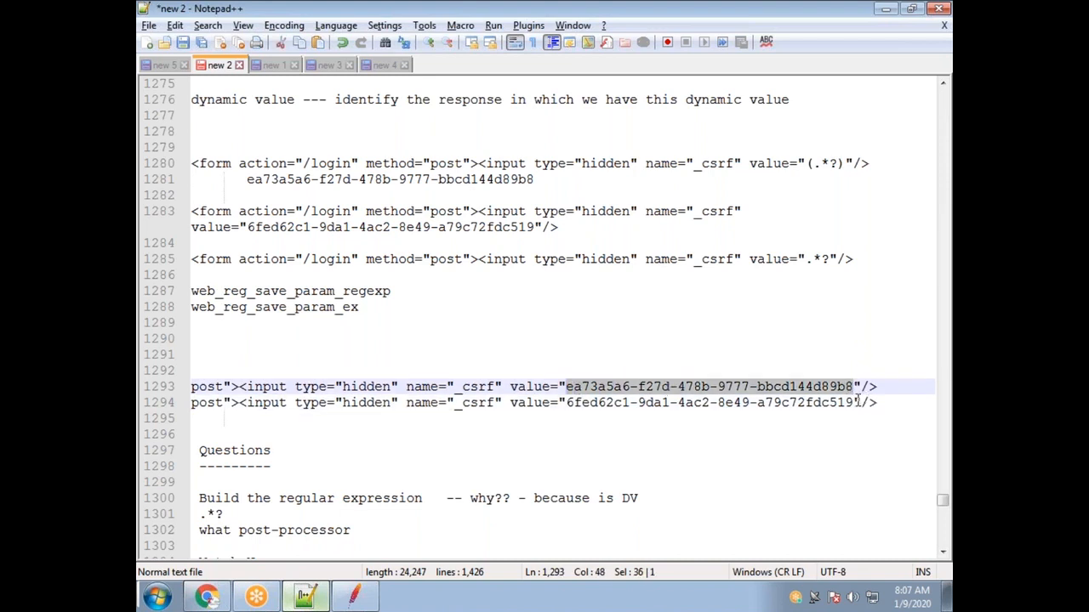
left_click_drag(852, 402, 566, 402)
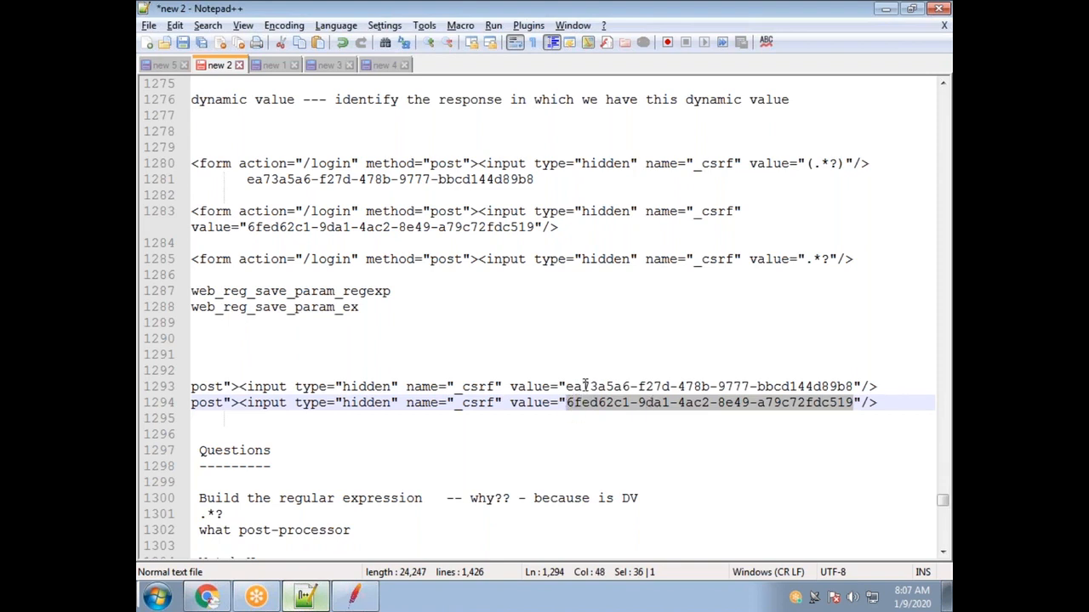
double_click(633, 387)
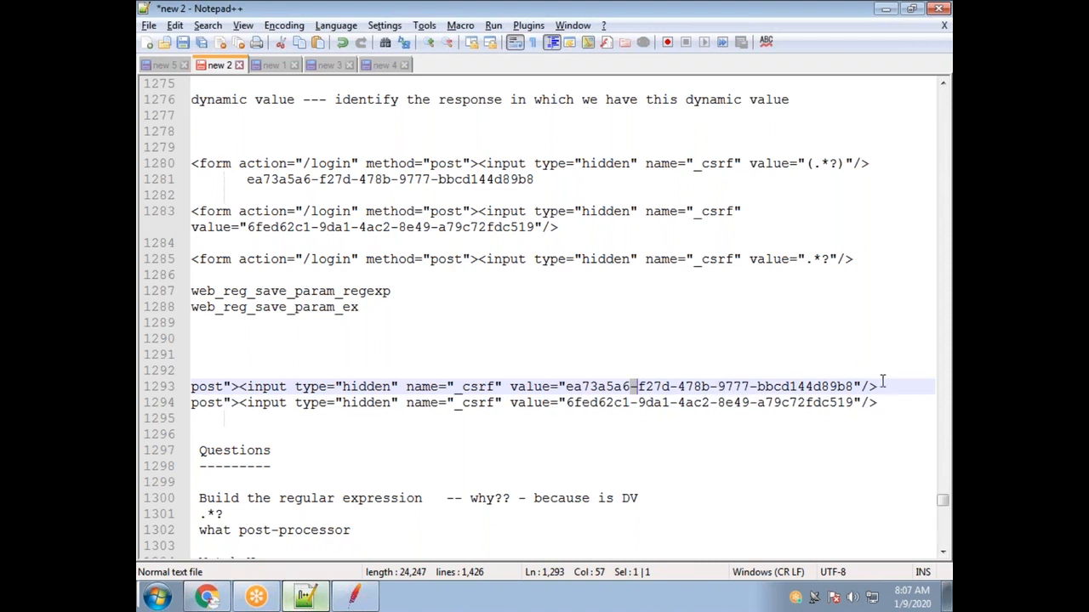
left_click_drag(567, 387, 853, 387)
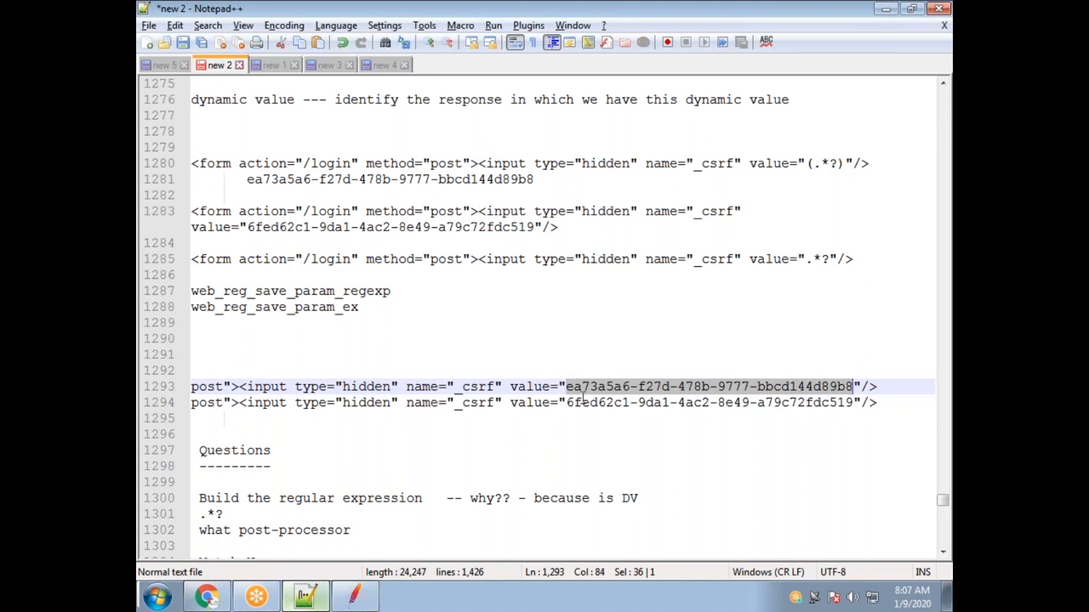
left_click(883, 404)
key("Return")
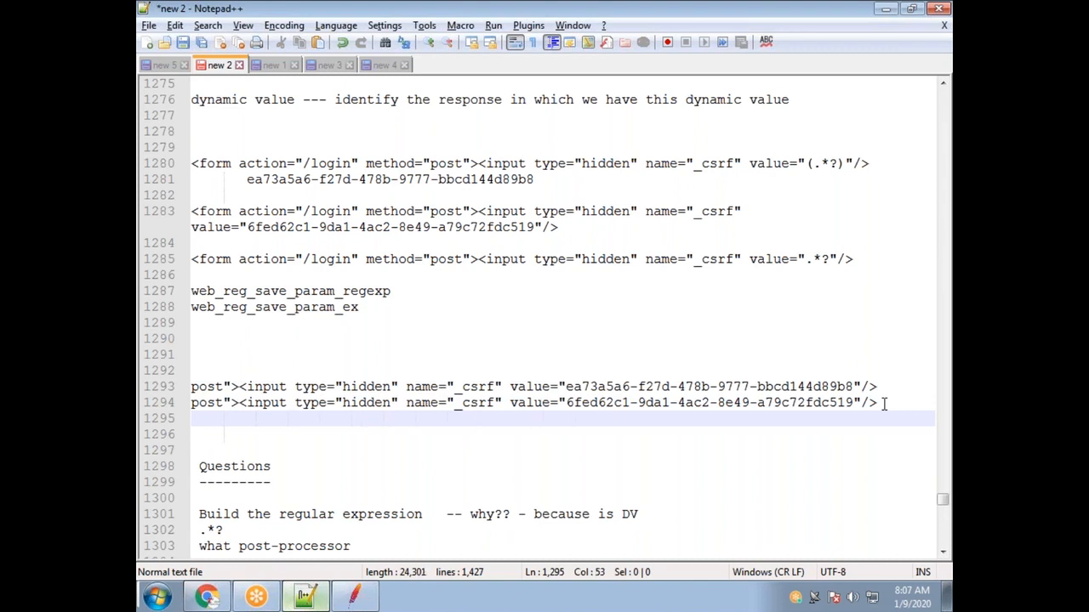
Type .*? on line 1295 beneath the two differing token values.
type("?")
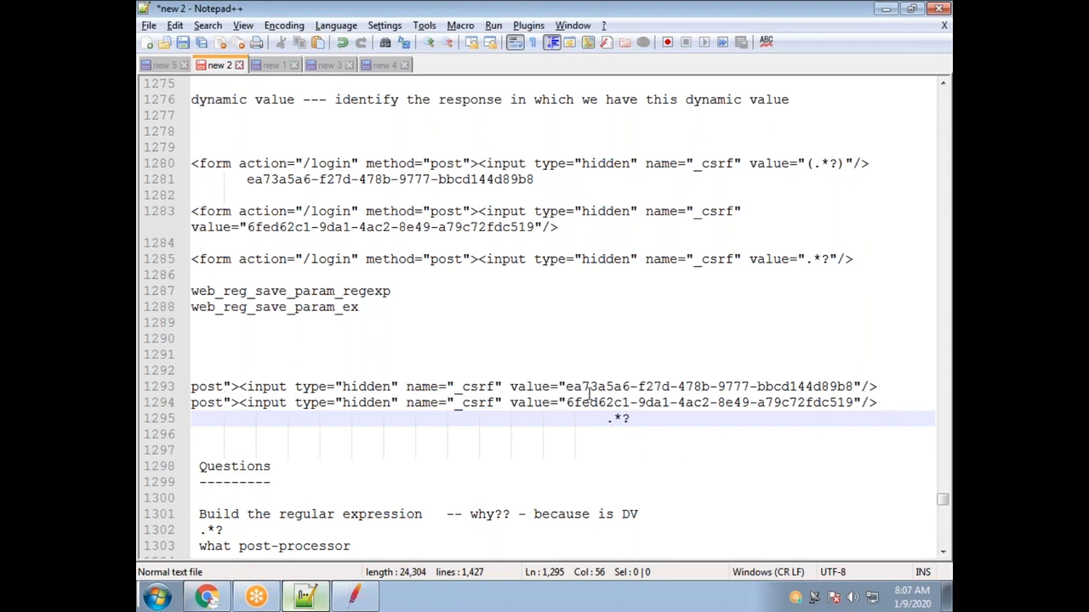
left_click_drag(567, 386, 856, 386)
left_click_drag(567, 402, 846, 413)
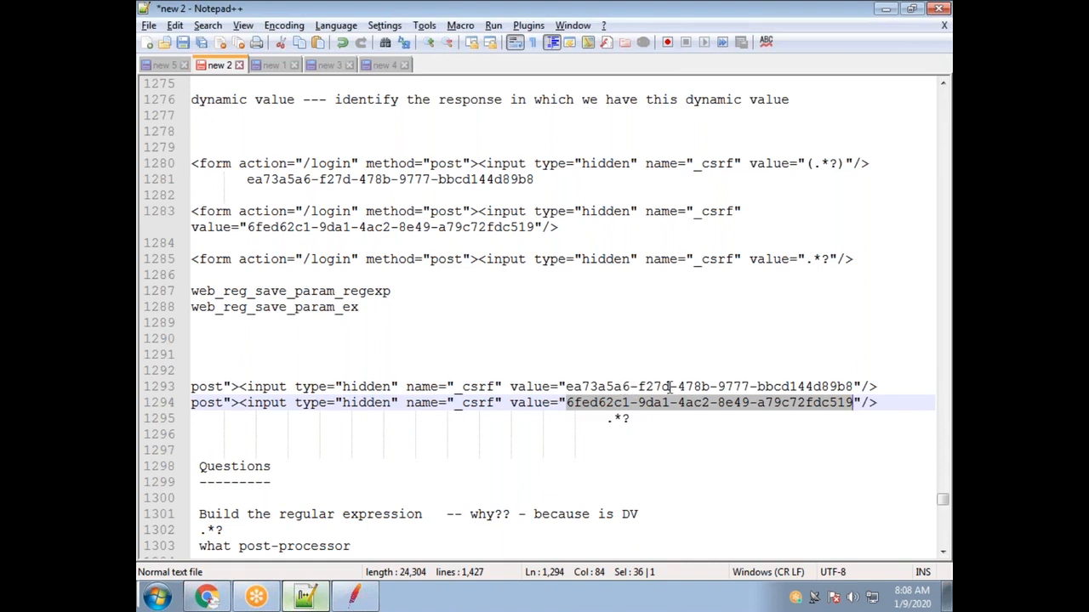
left_click_drag(613, 418, 622, 418)
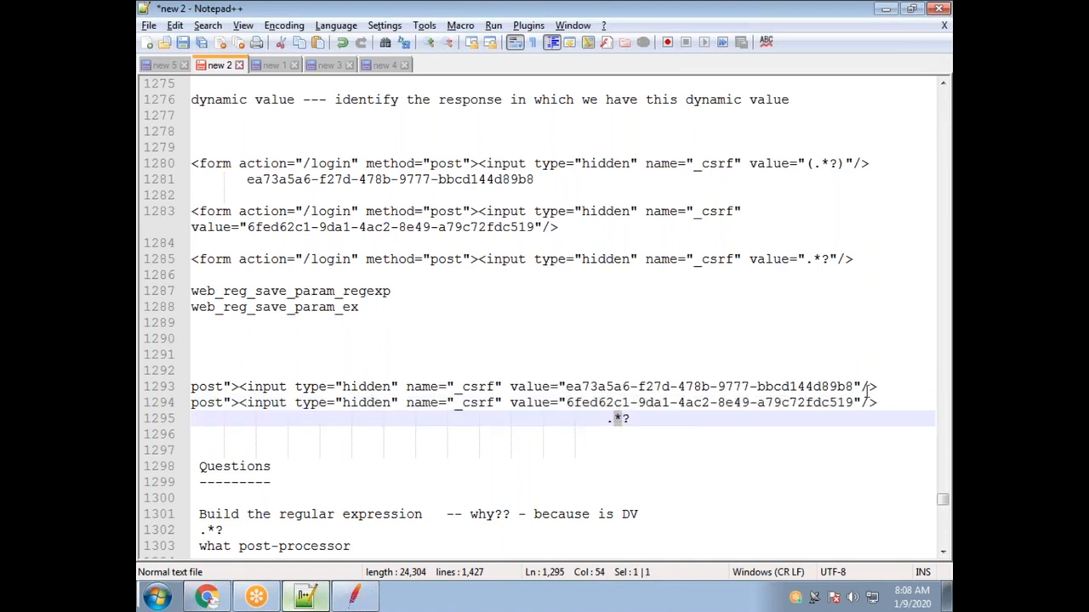
left_click(617, 418)
left_click_drag(634, 418, 610, 418)
left_click_drag(853, 387, 564, 390)
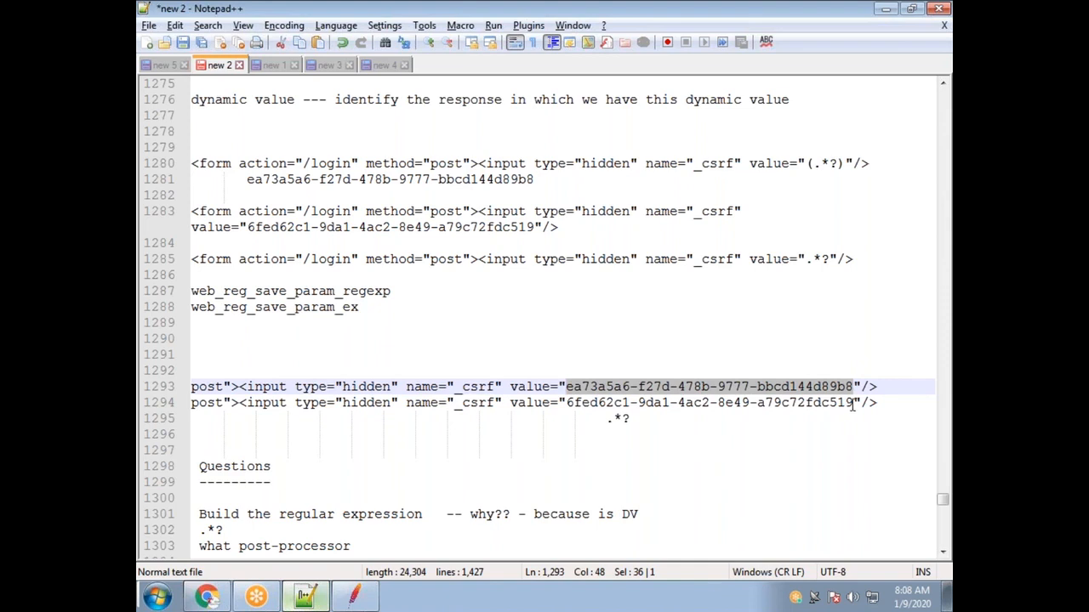
left_click_drag(854, 402, 568, 403)
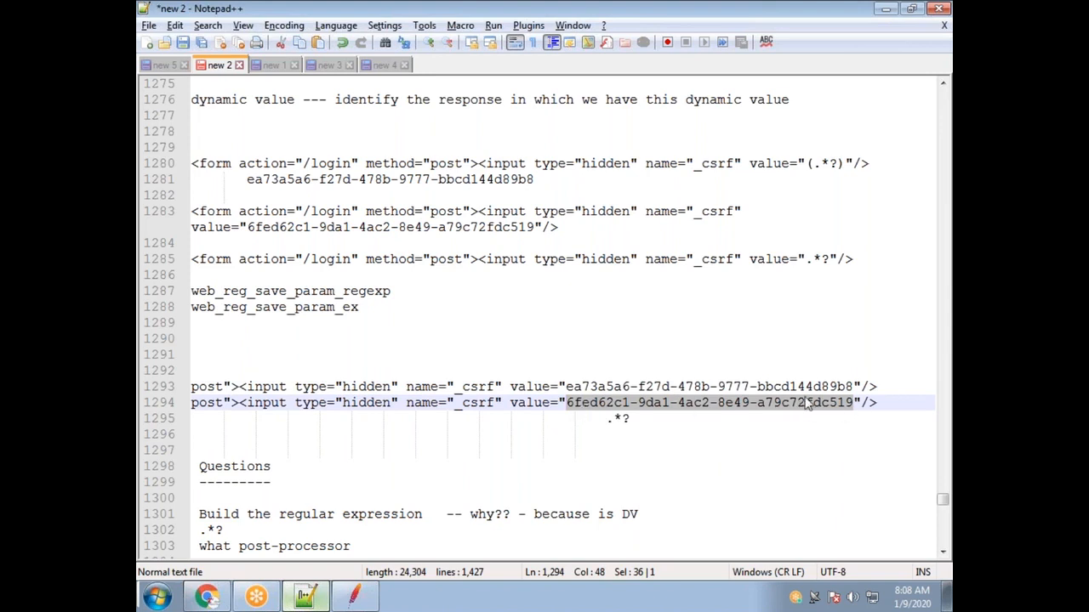
Wrap the pattern in parentheses so line 1295 reads (.*?).
left_click(636, 420)
type("(")
key("End")
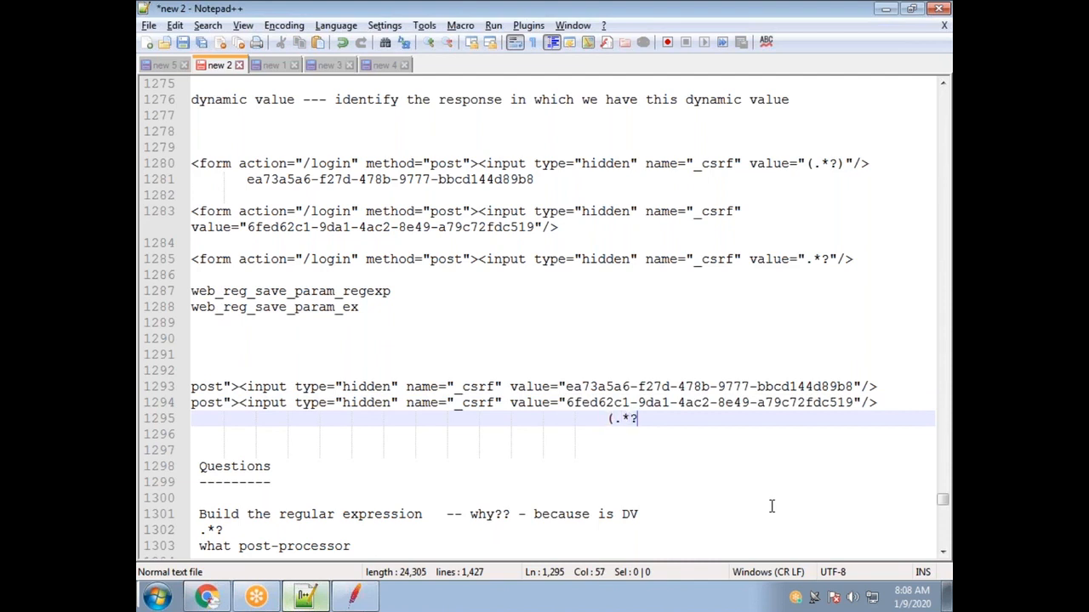
type(")")
scroll(526, 430, "down", 2)
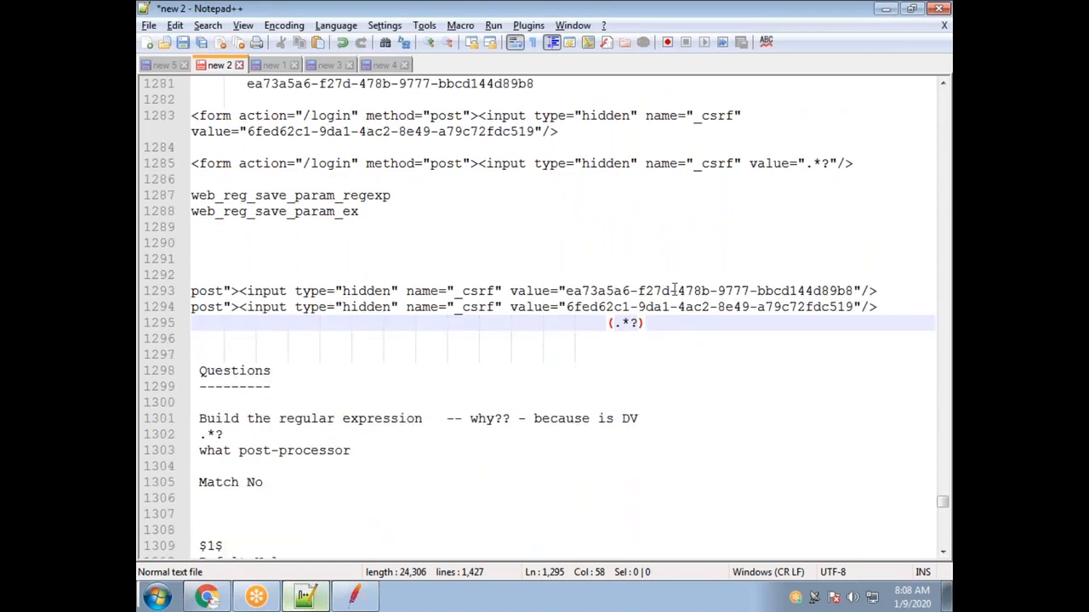
scroll(641, 292, "up", 2)
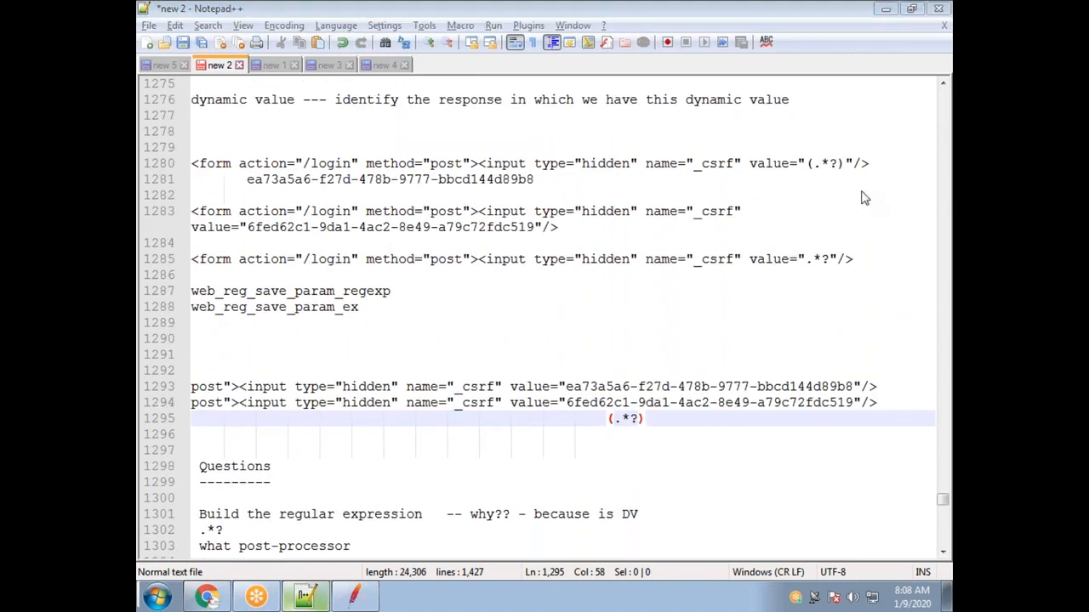
Move the 'Build the regular expression' note and its .*? line below 'Dafult Value'.
left_click(322, 506)
scroll(322, 506, "down", 2)
left_click_drag(225, 434, 191, 418)
key("ctrl+c")
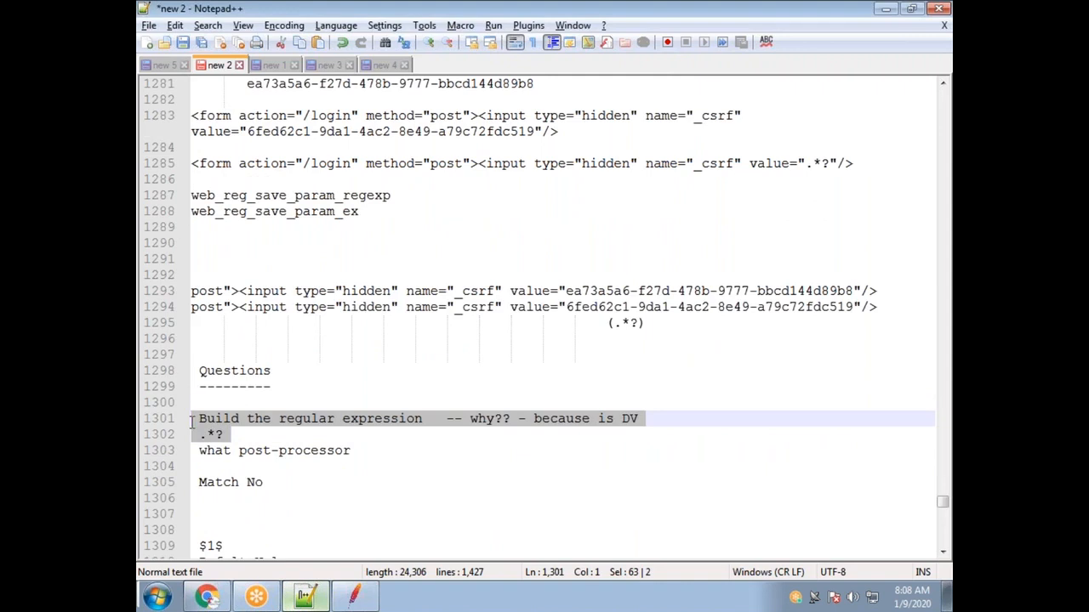
key("Delete")
scroll(389, 423, "down", 4)
left_click(316, 356)
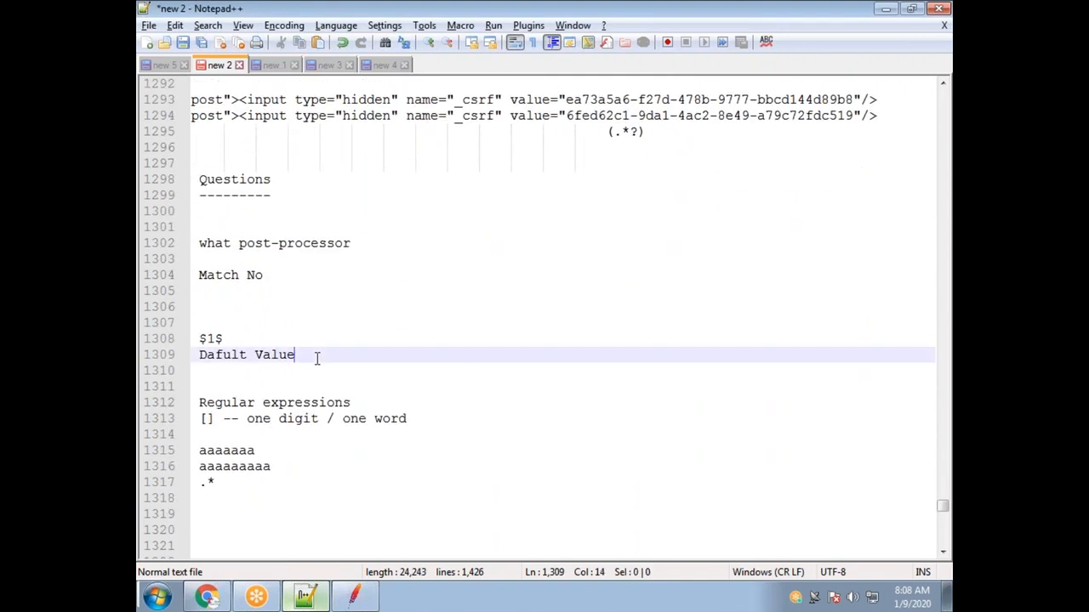
key("Return")
key("ctrl+v")
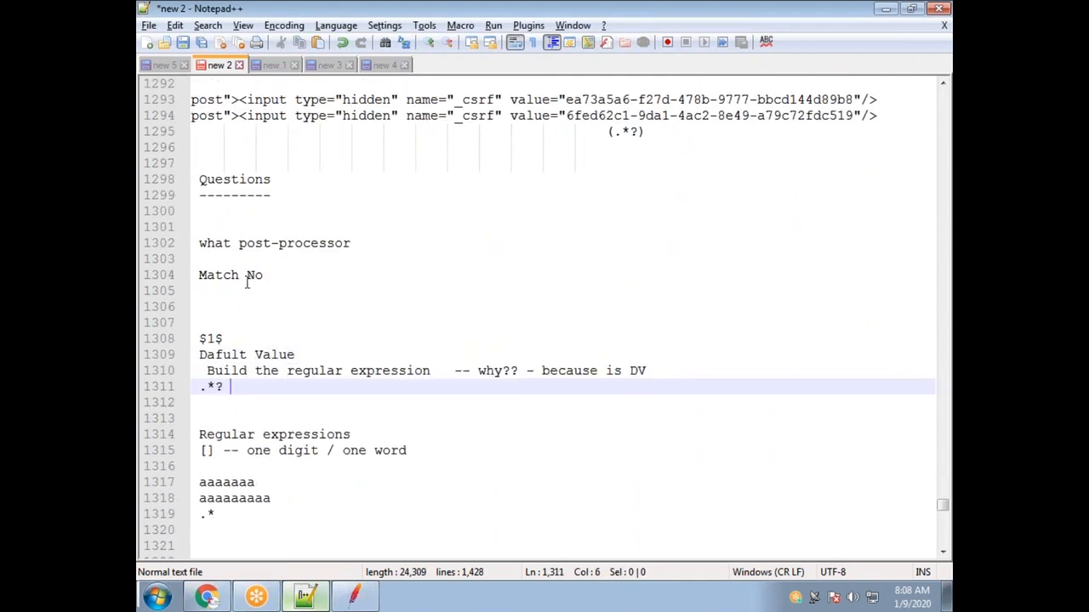
Remove the blank line so 'Match No' sits directly under 'what post-processor'.
left_click(362, 247)
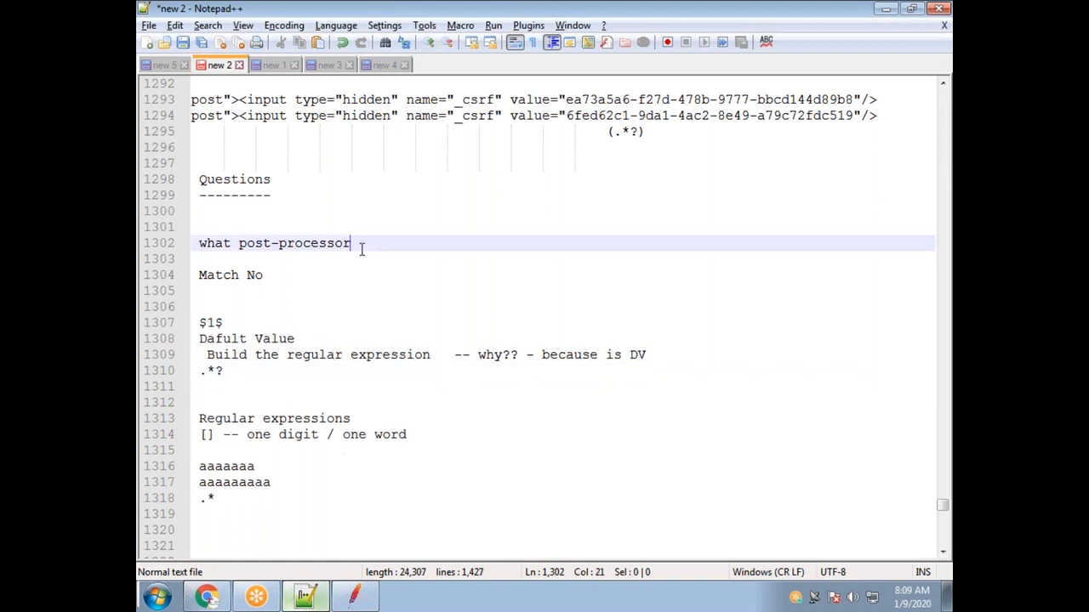
key("Delete")
left_click_drag(358, 242, 197, 242)
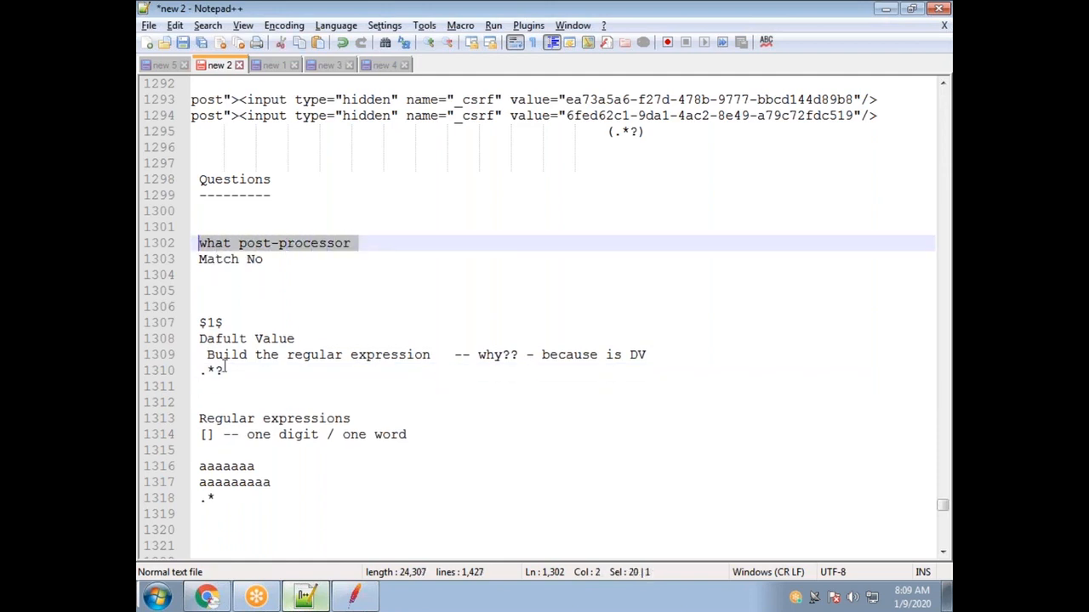
Check the CSRF_TOKEN extractor ($3$, Match No 1, NOT FOUND) and show the /login-364 request settings.
left_click(351, 597)
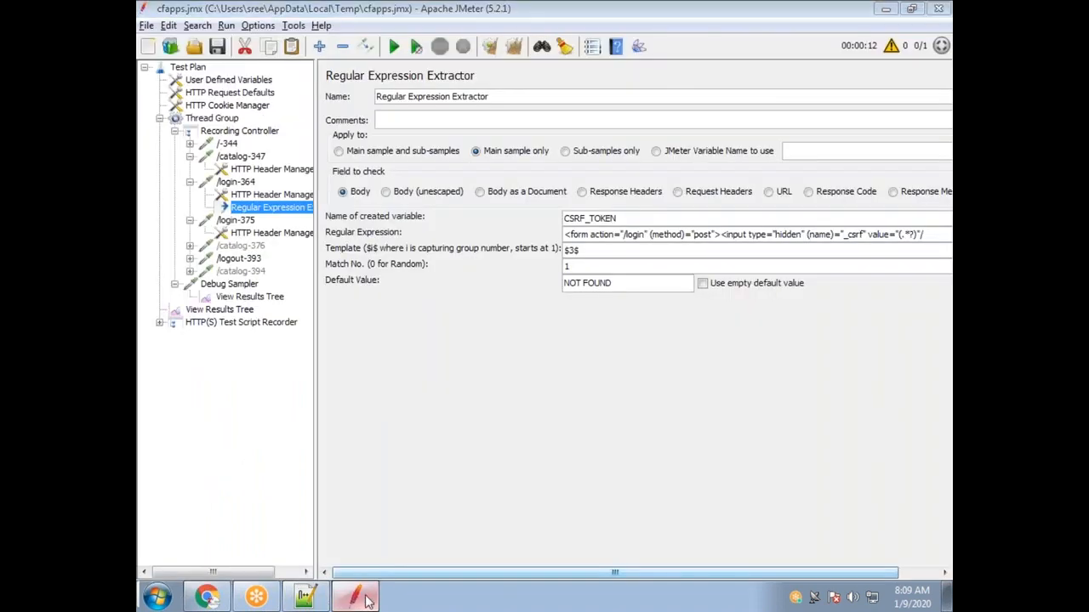
left_click(886, 8)
left_click_drag(891, 101, 190, 100)
key("alt+Tab")
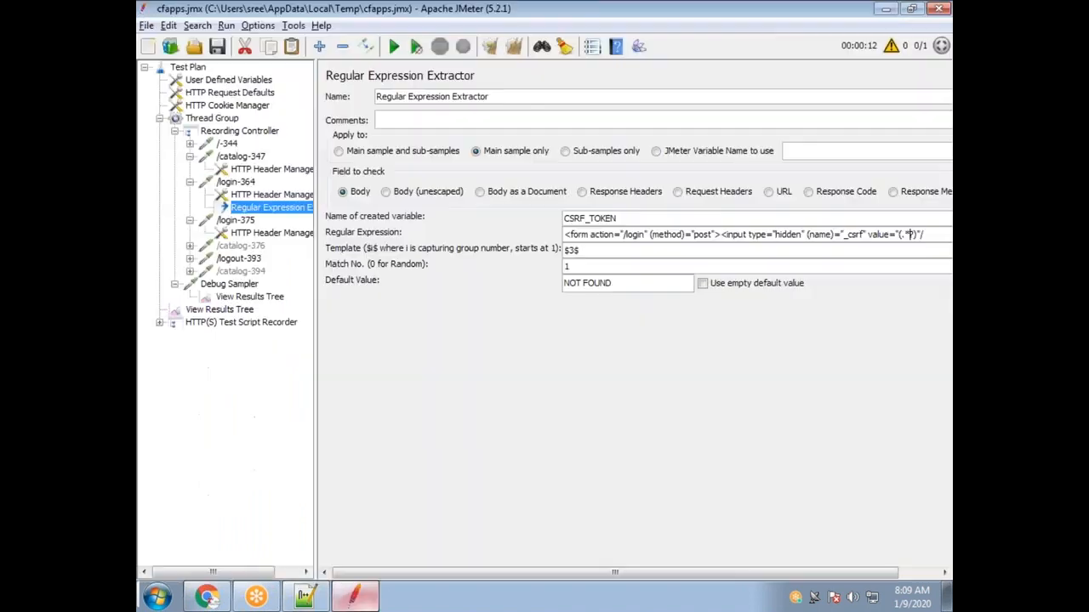
key("alt+Tab")
key("alt+Tab")
left_click(235, 182)
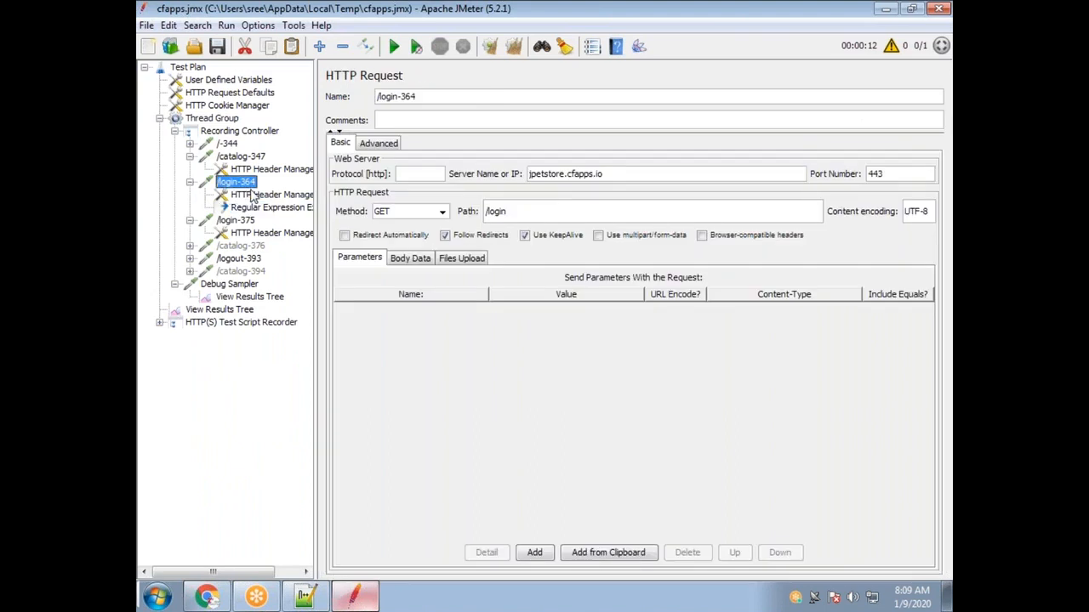
key("alt+Tab")
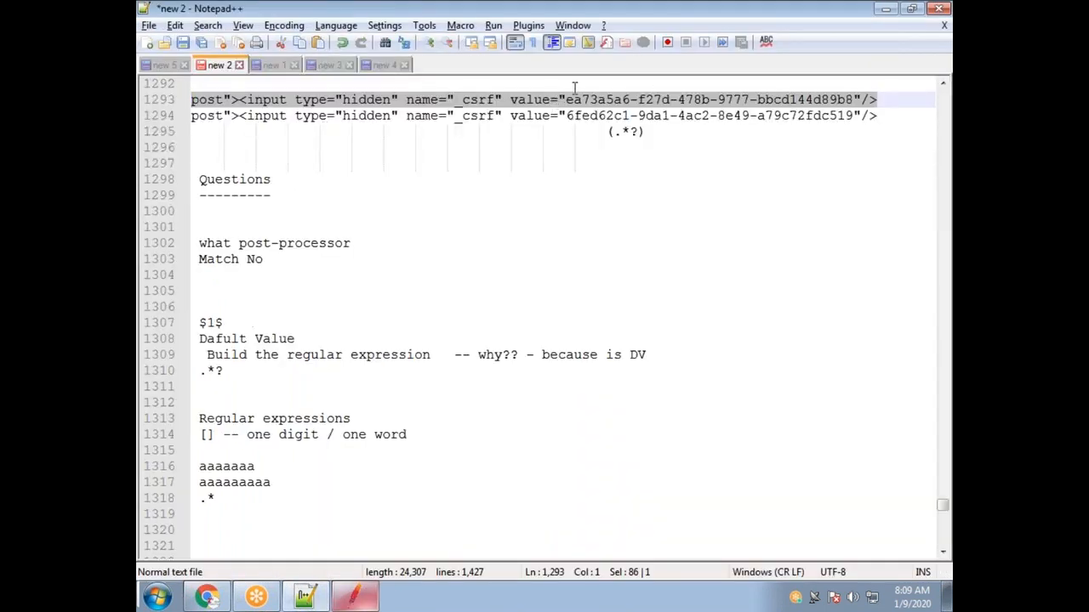
Copy line 1293's form text up to value=" and return to JMeter.
left_click_drag(631, 100, 398, 99)
left_click_drag(244, 99, 190, 100)
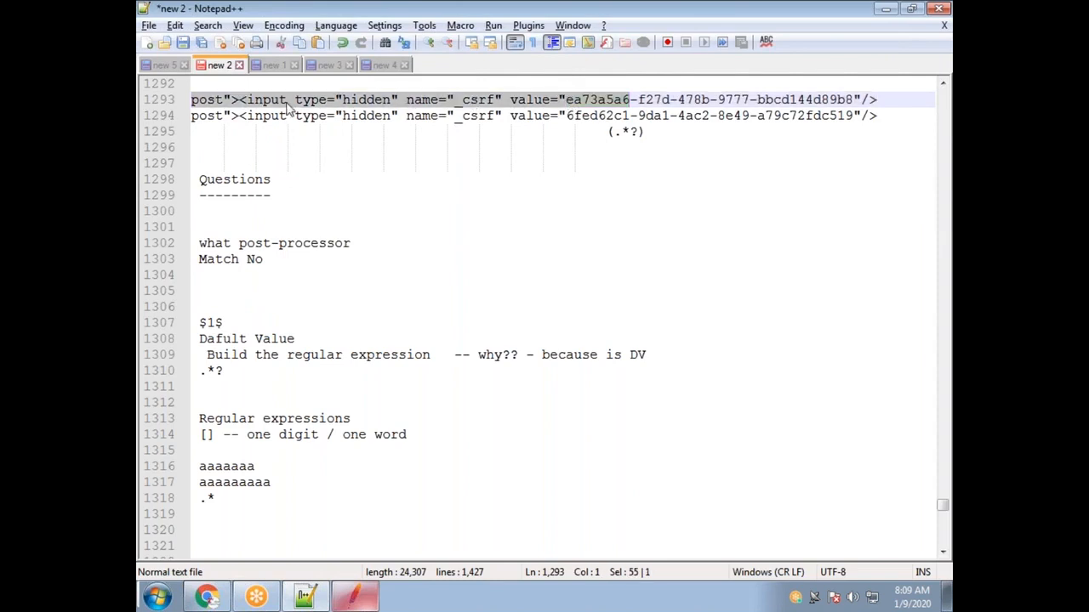
left_click(286, 99)
left_click_drag(567, 99, 181, 111)
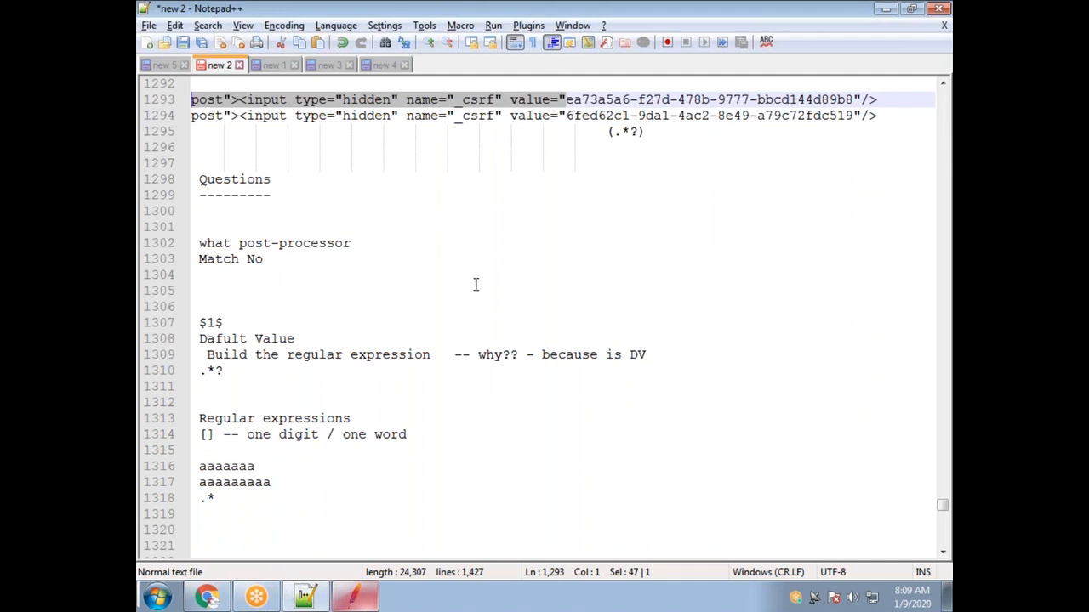
key("alt+Tab")
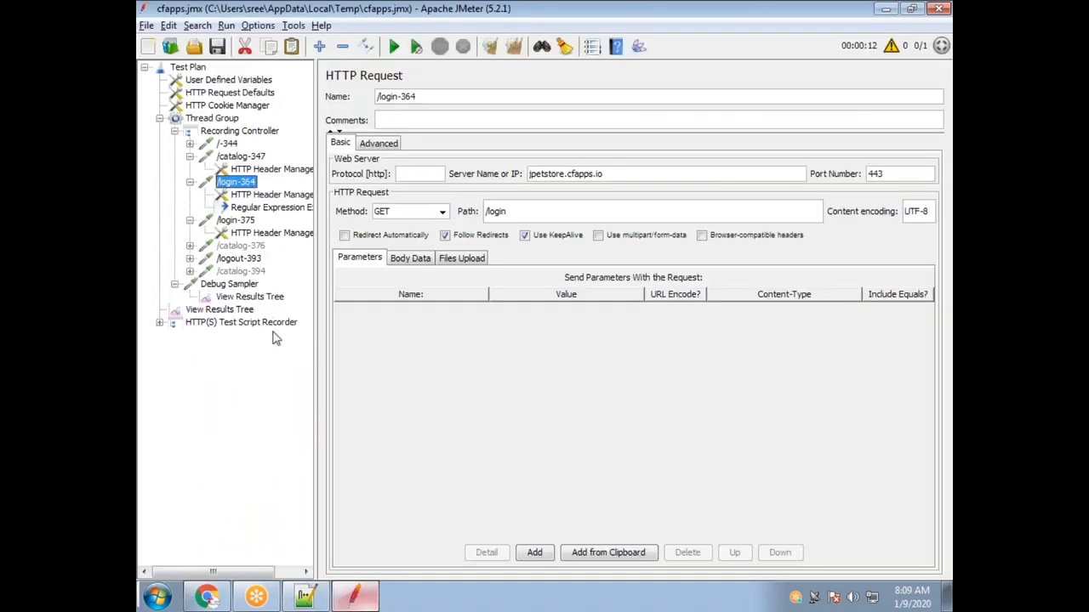
Run the test, appending results to the existing file, and view View Results Tree.
left_click(240, 311)
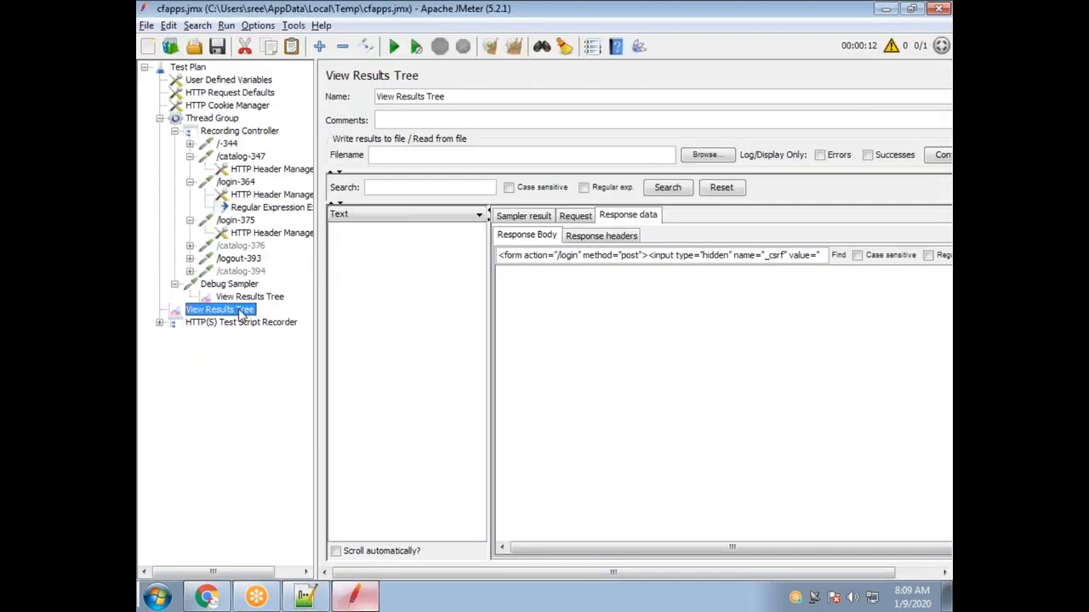
left_click(251, 297)
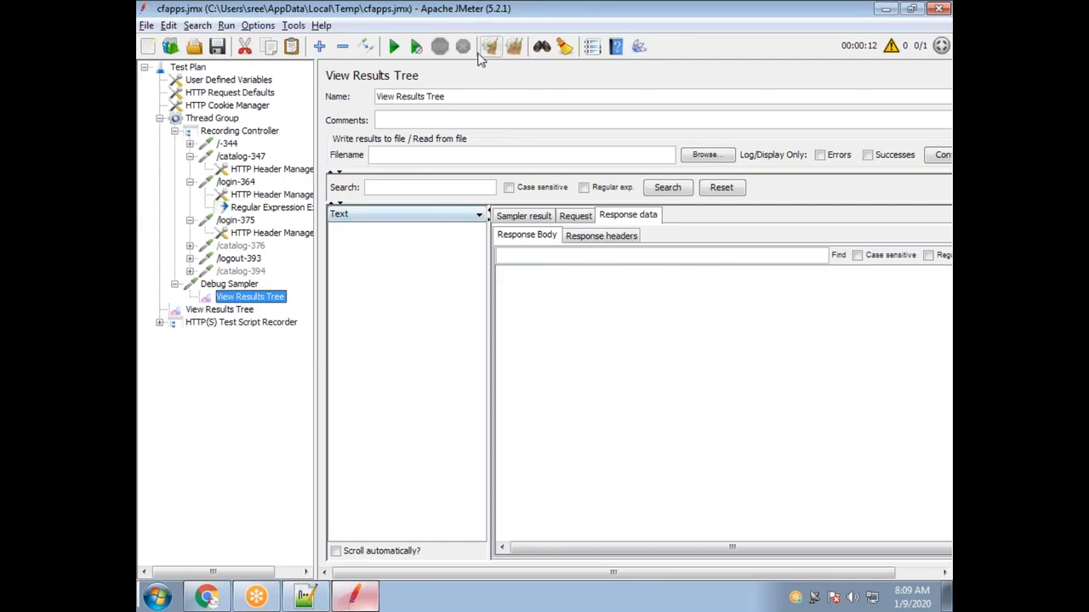
left_click(394, 47)
left_click(454, 322)
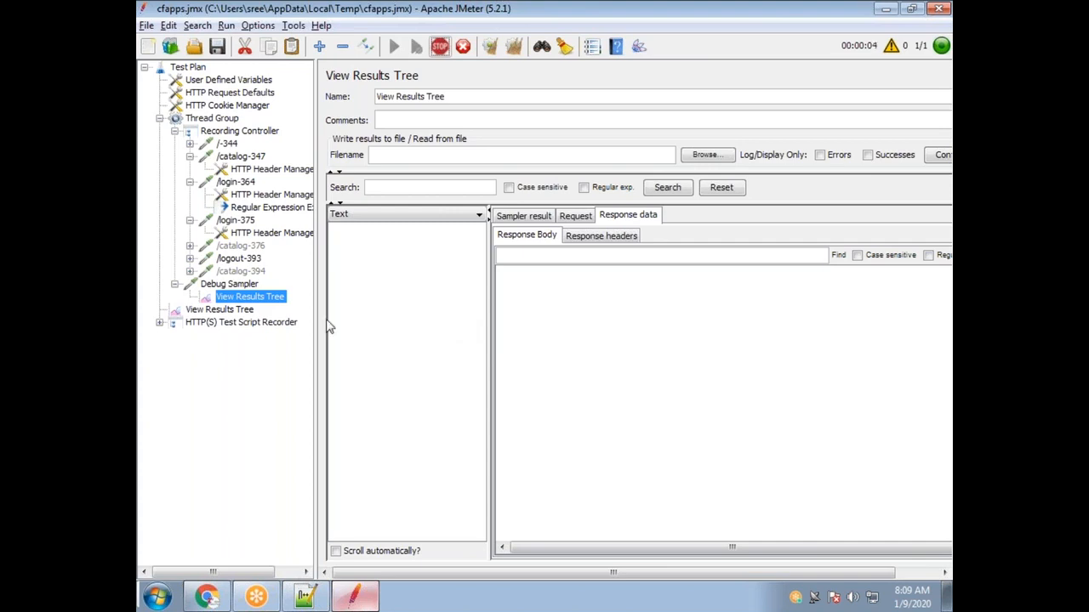
left_click(246, 310)
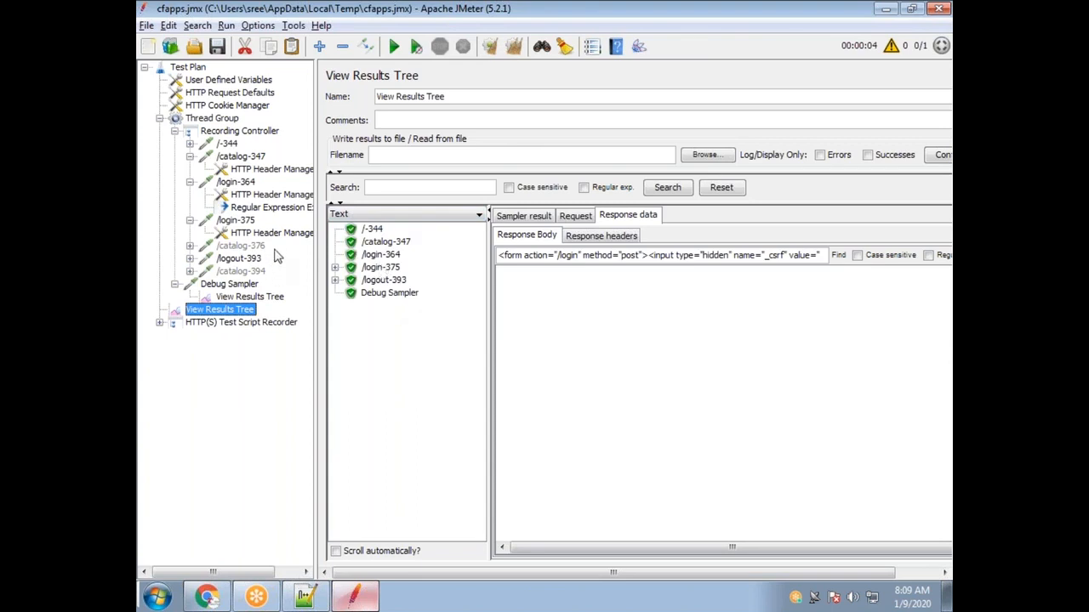
Find the copied _csrf form text in the /login-364 response and select its token value.
left_click(383, 255)
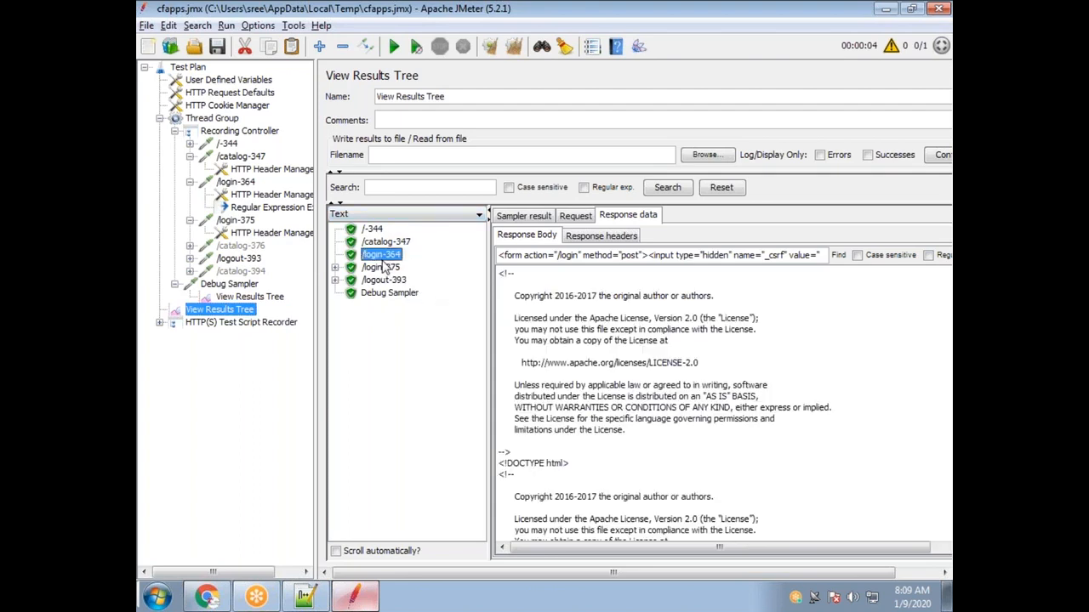
left_click(732, 255)
key("End")
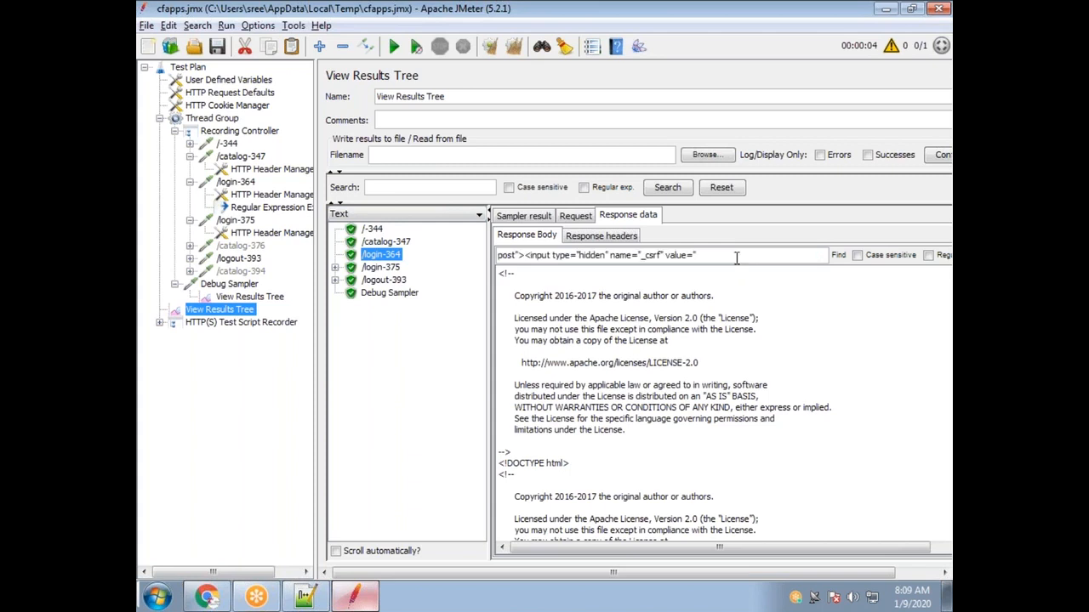
left_click(838, 255)
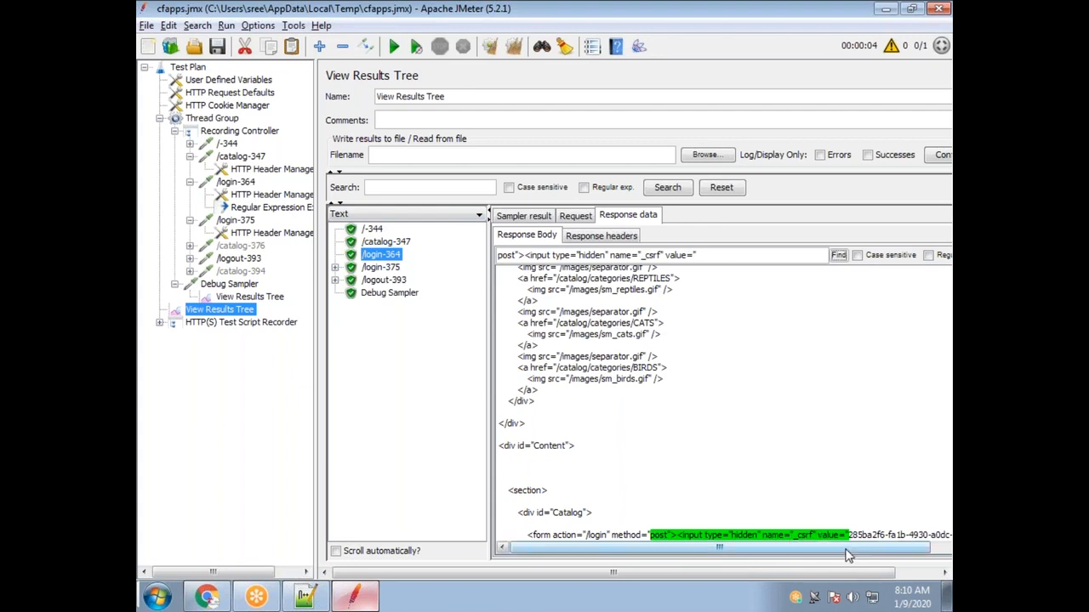
scroll(849, 553, "right", 2)
scroll(838, 538, "left", 2)
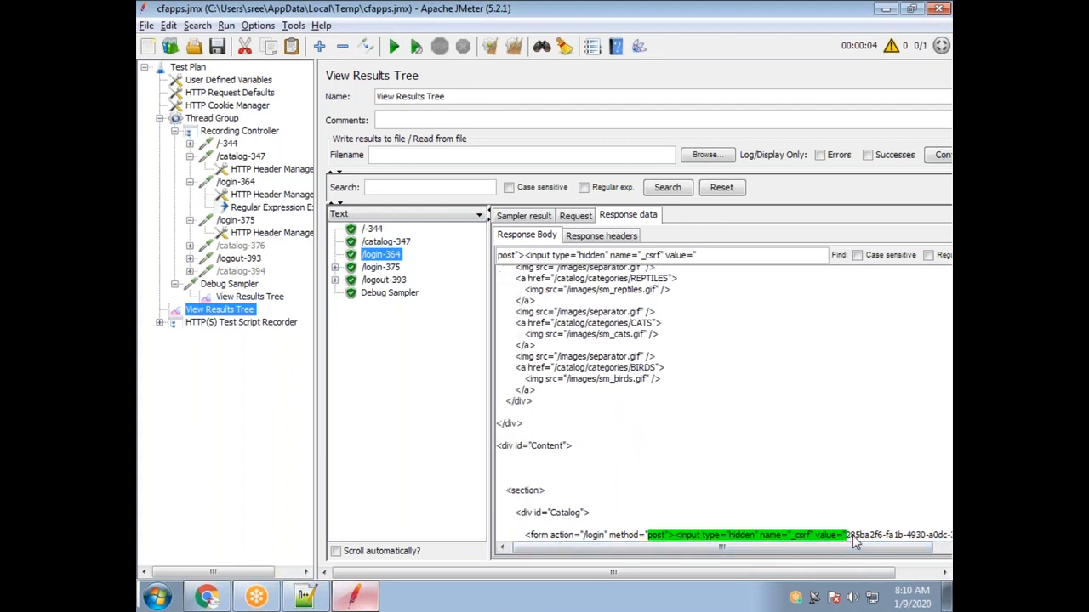
left_click_drag(847, 535, 942, 493)
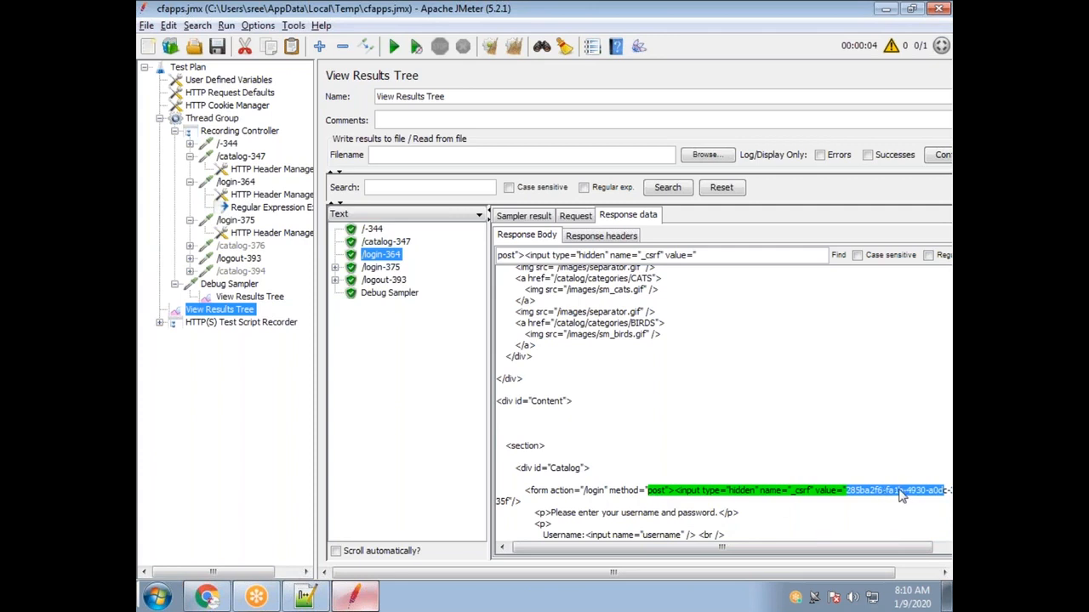
left_click(252, 208)
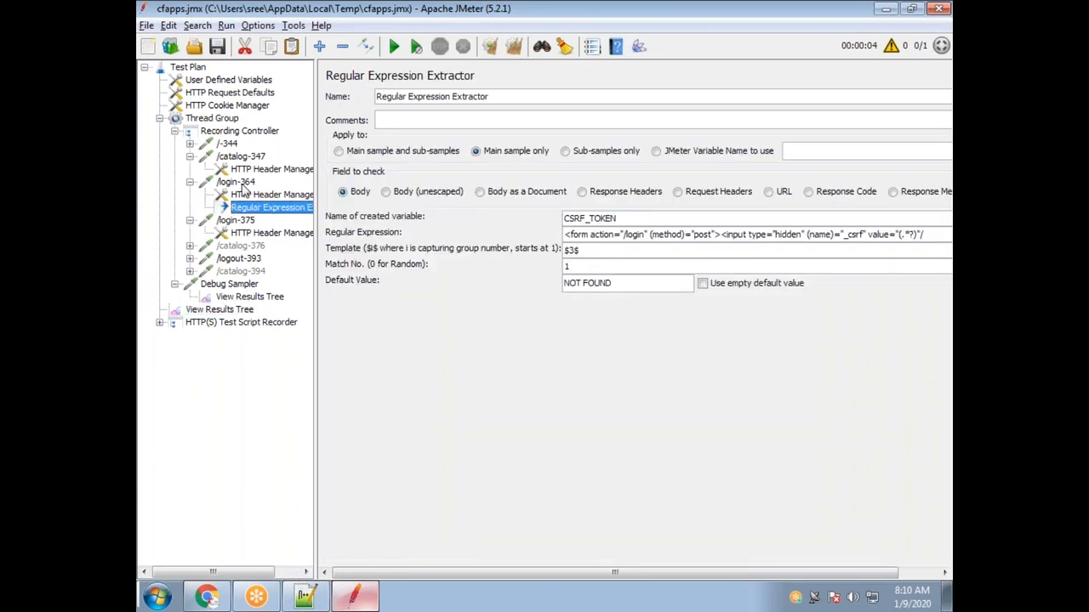
Add a second Regular Expression Extractor to /login-364 and compare it with the original's regex.
right_click(242, 185)
mouse_move(357, 196)
mouse_move(489, 265)
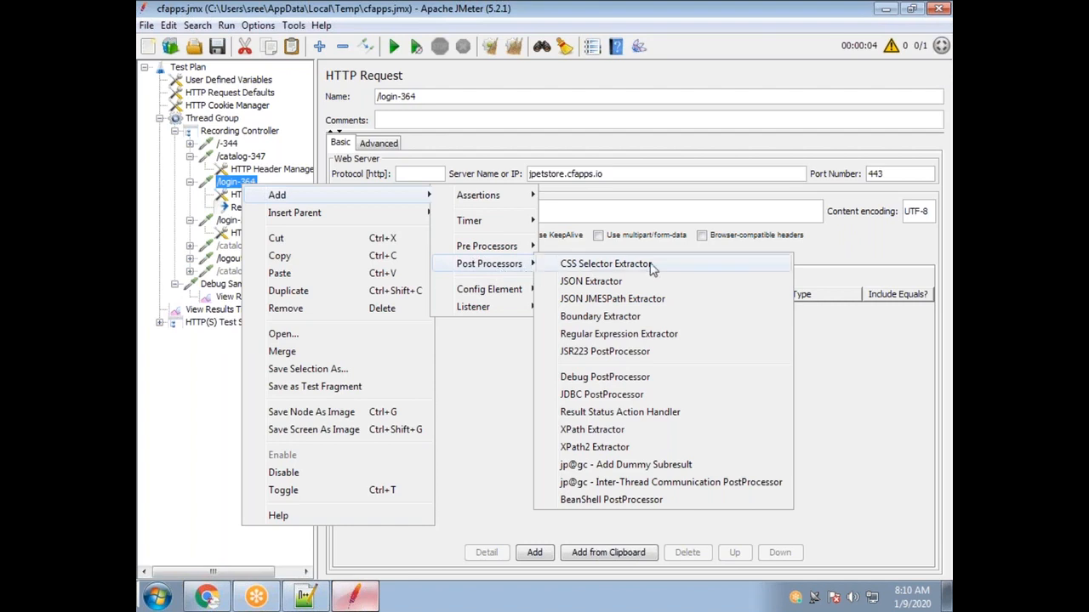
left_click(643, 336)
left_click_drag(489, 96, 377, 96)
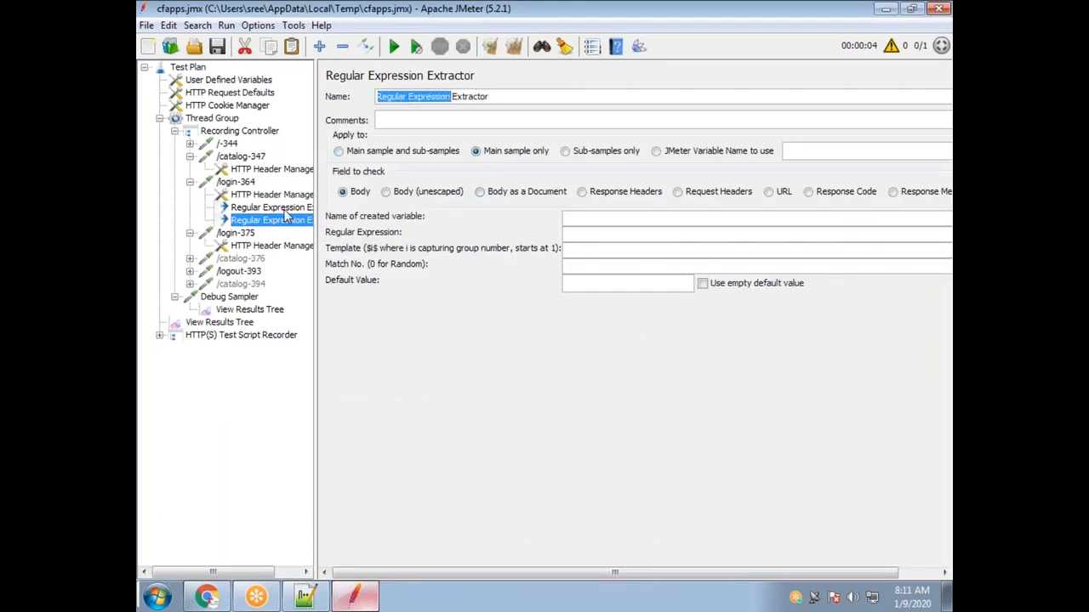
left_click(284, 210)
left_click_drag(925, 234, 535, 219)
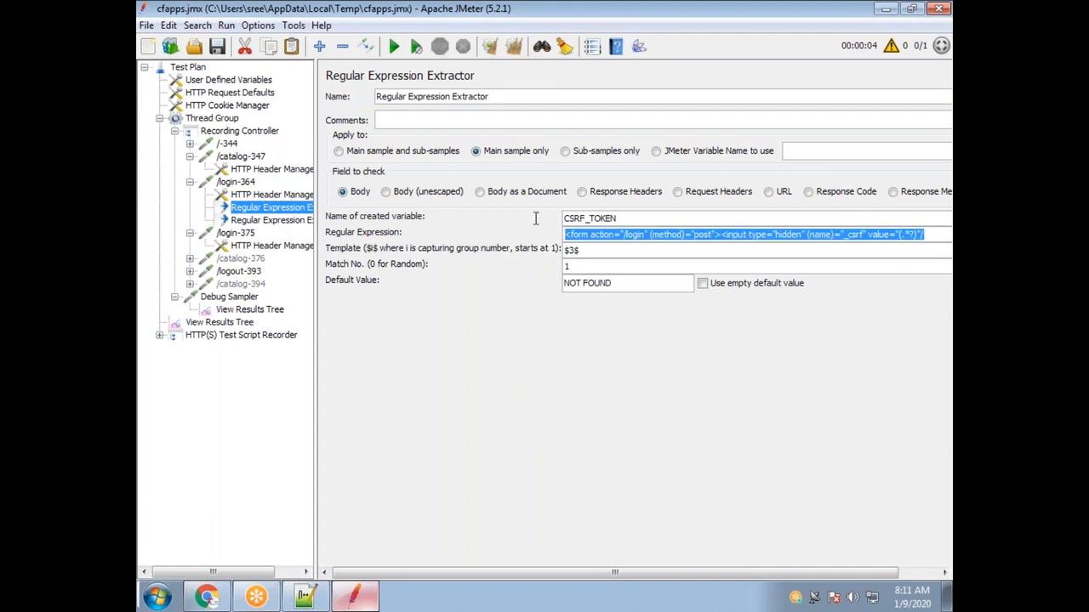
left_click(918, 234)
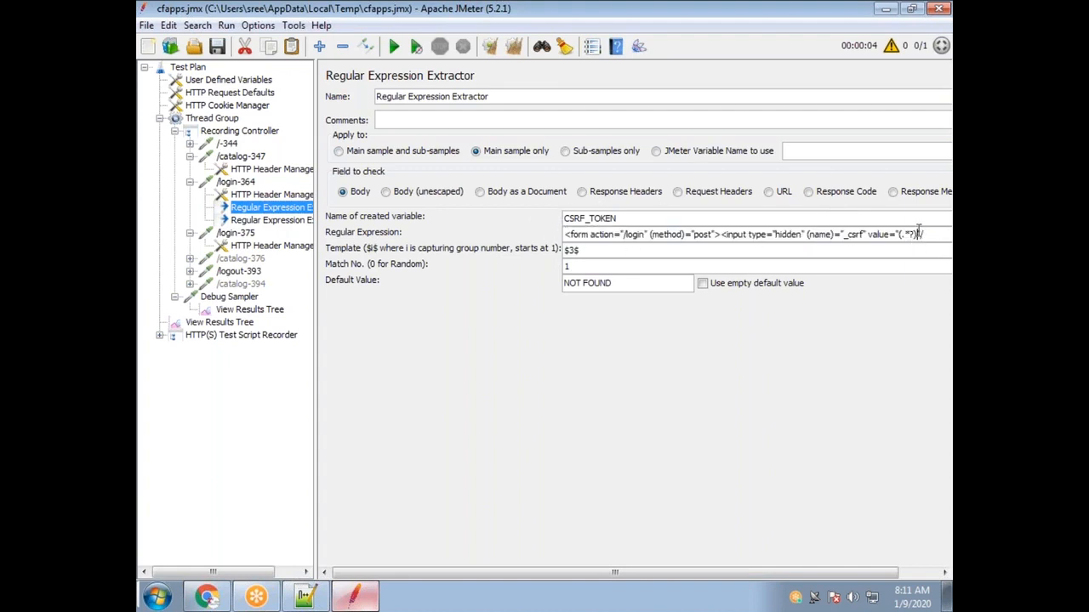
left_click_drag(915, 235, 907, 235)
triple_click(526, 93)
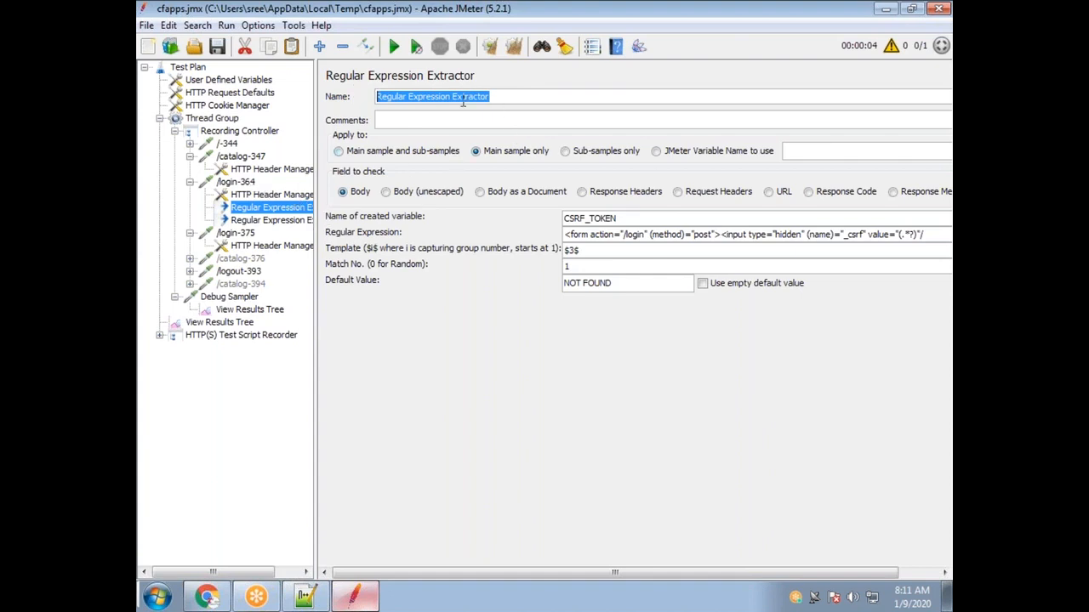
Delete the duplicate extractor and confirm, leaving the CSRF_TOKEN extractor selected.
right_click(241, 185)
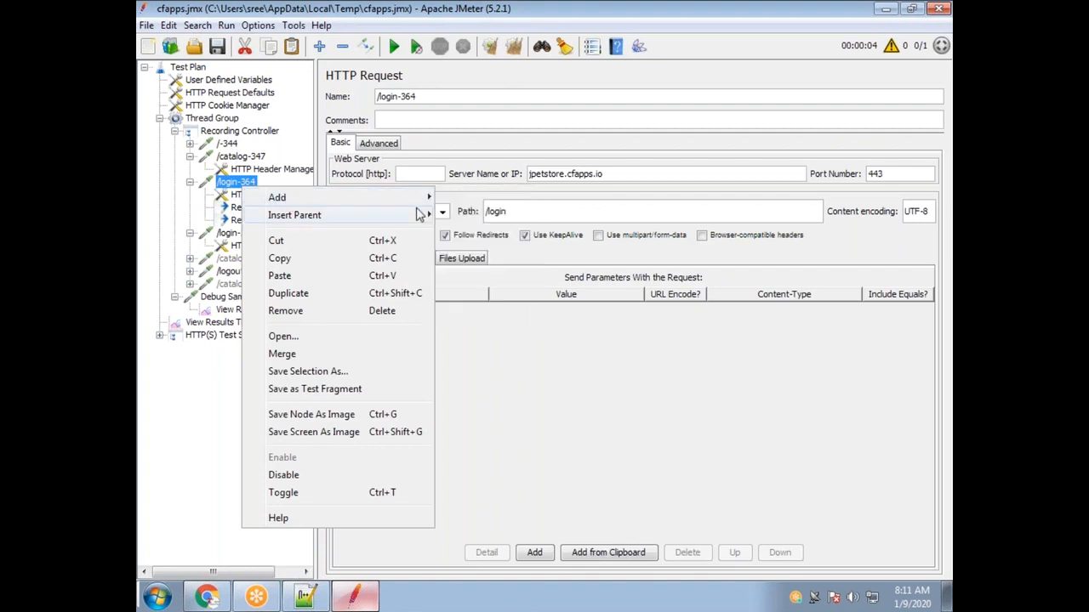
mouse_move(430, 200)
mouse_move(497, 266)
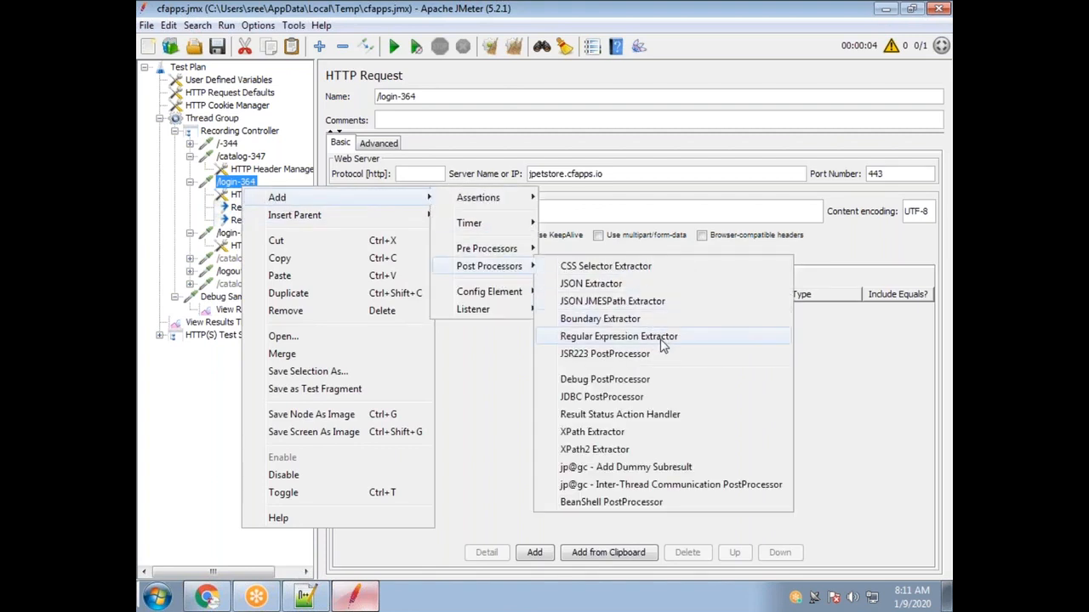
key("Escape")
key("Escape")
key("Escape")
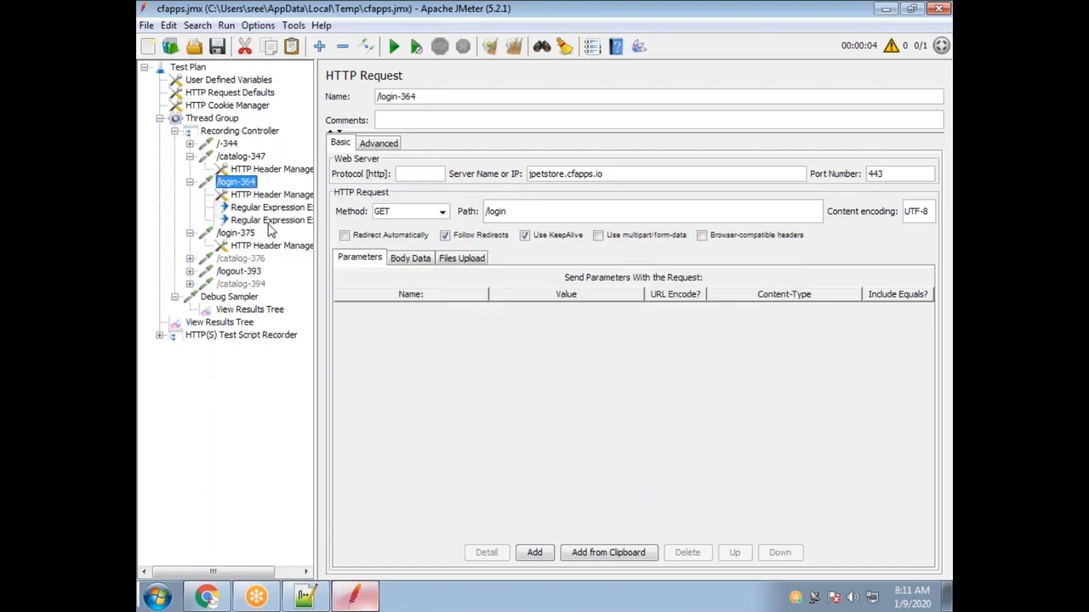
left_click(270, 219)
key("Delete")
key("Return")
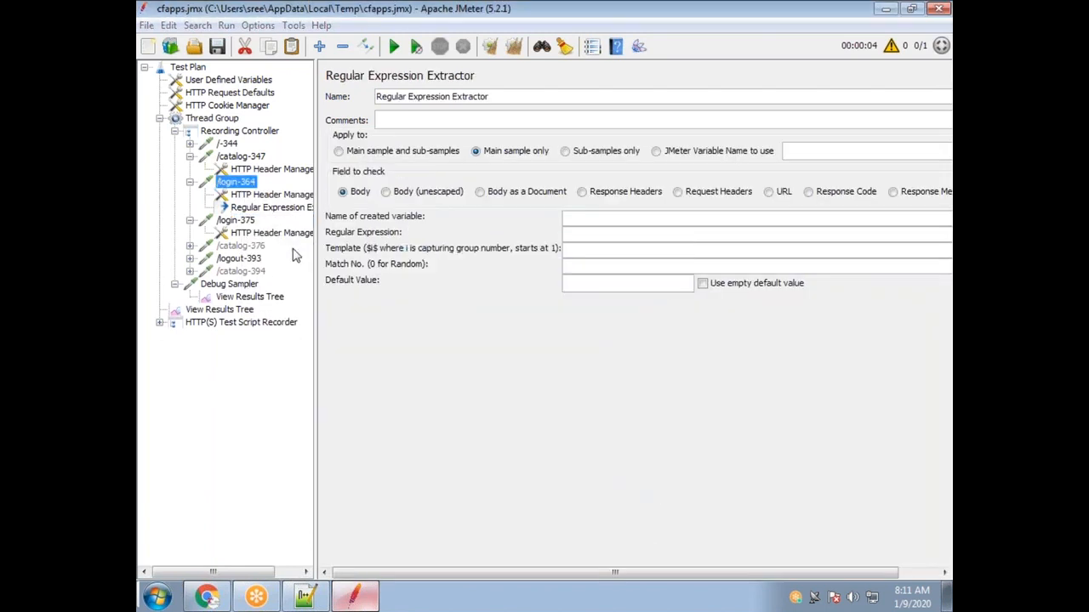
left_click(270, 208)
left_click(304, 596)
left_click_drag(361, 246, 200, 246)
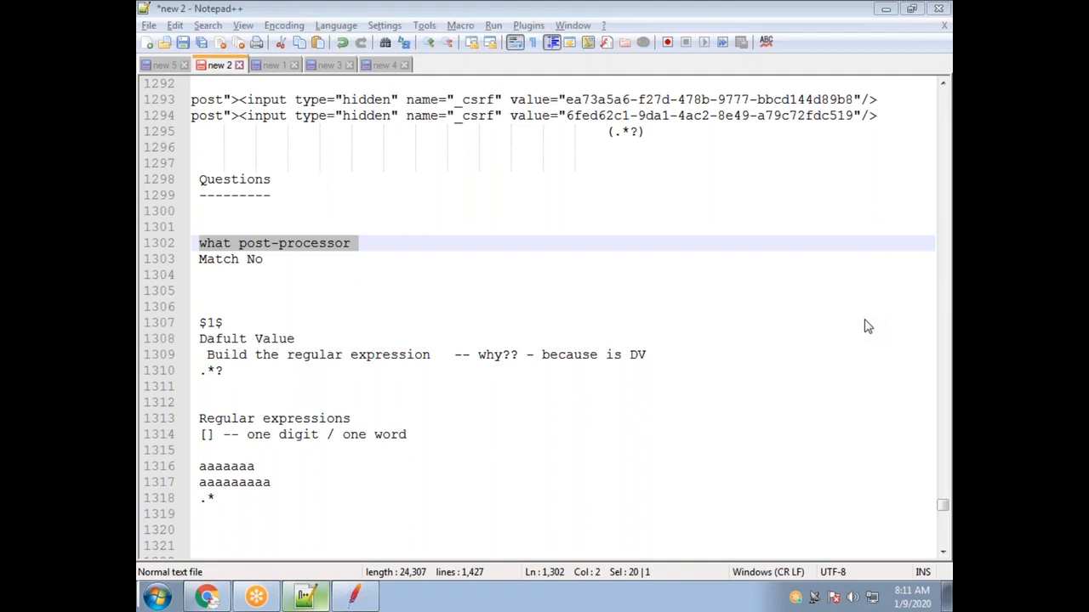
key("alt+Tab")
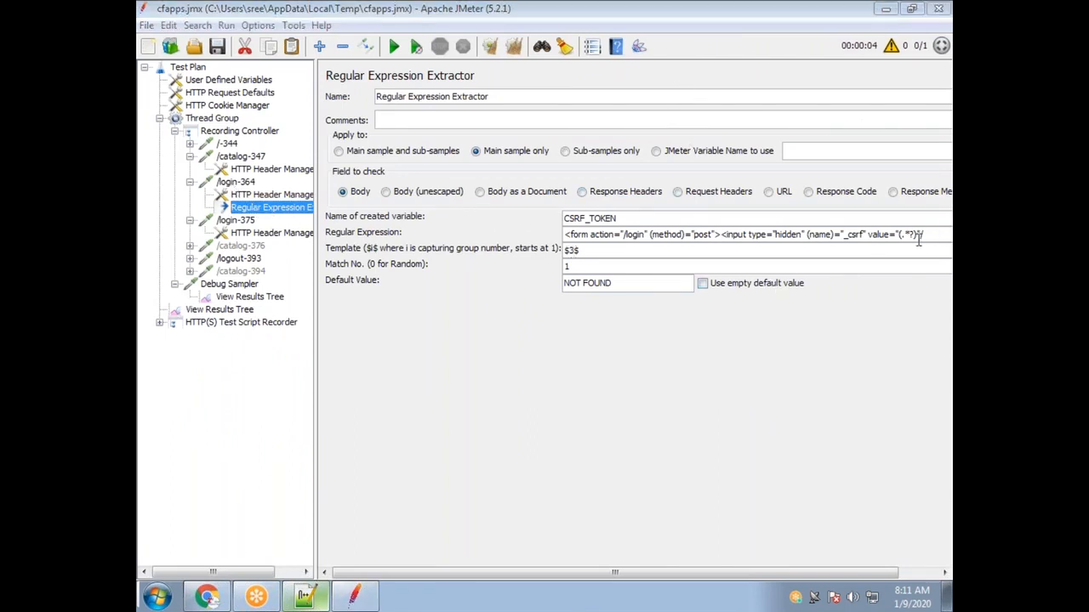
left_click_drag(918, 235, 897, 236)
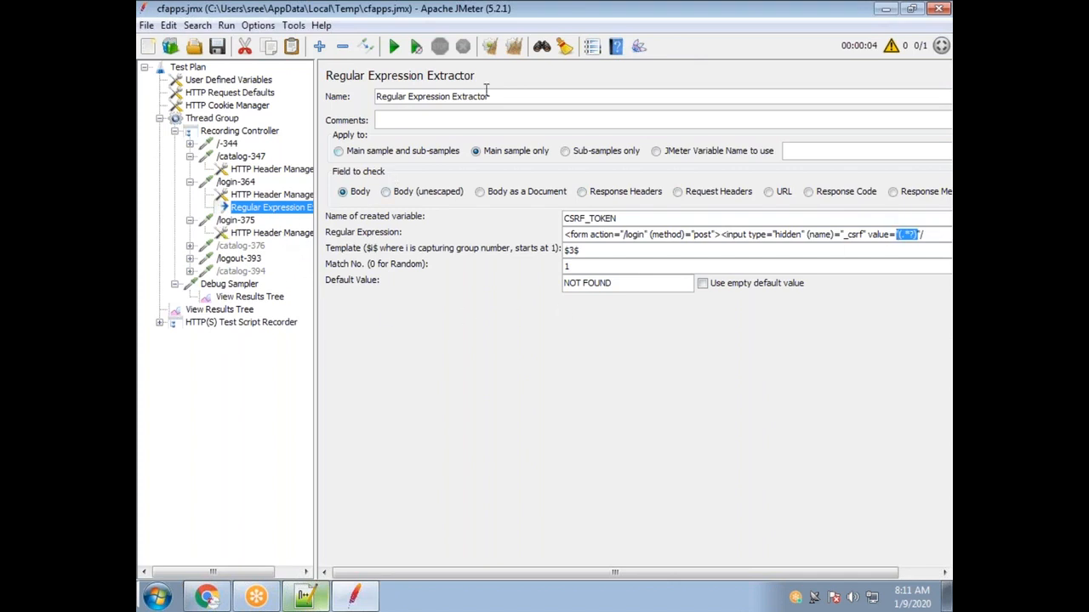
Add a User Parameters pre-processor to /login-364, then delete it.
right_click(231, 182)
mouse_move(281, 194)
mouse_move(491, 253)
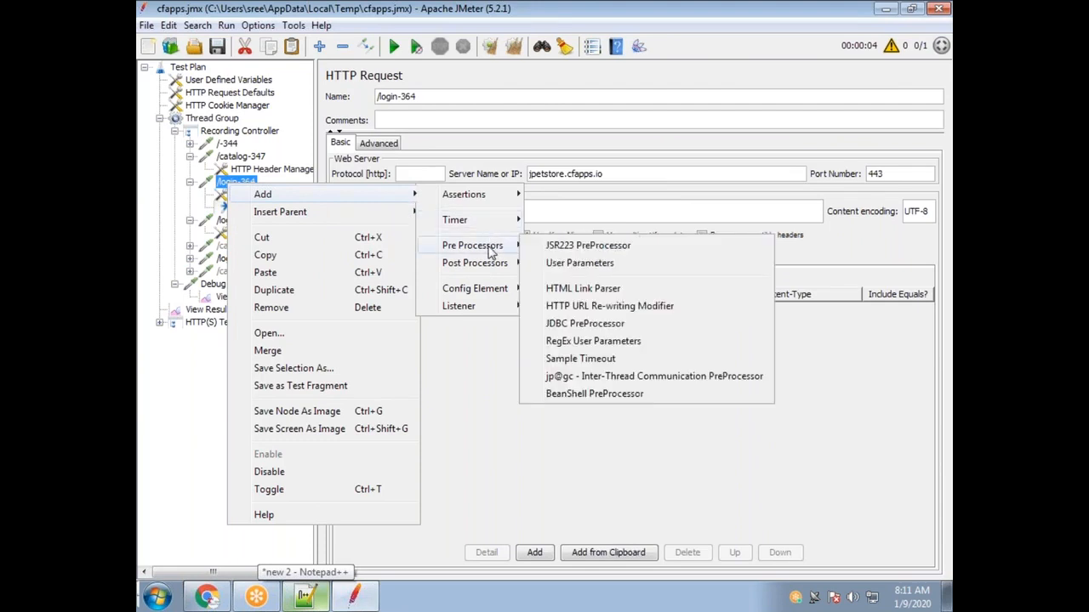
left_click(562, 269)
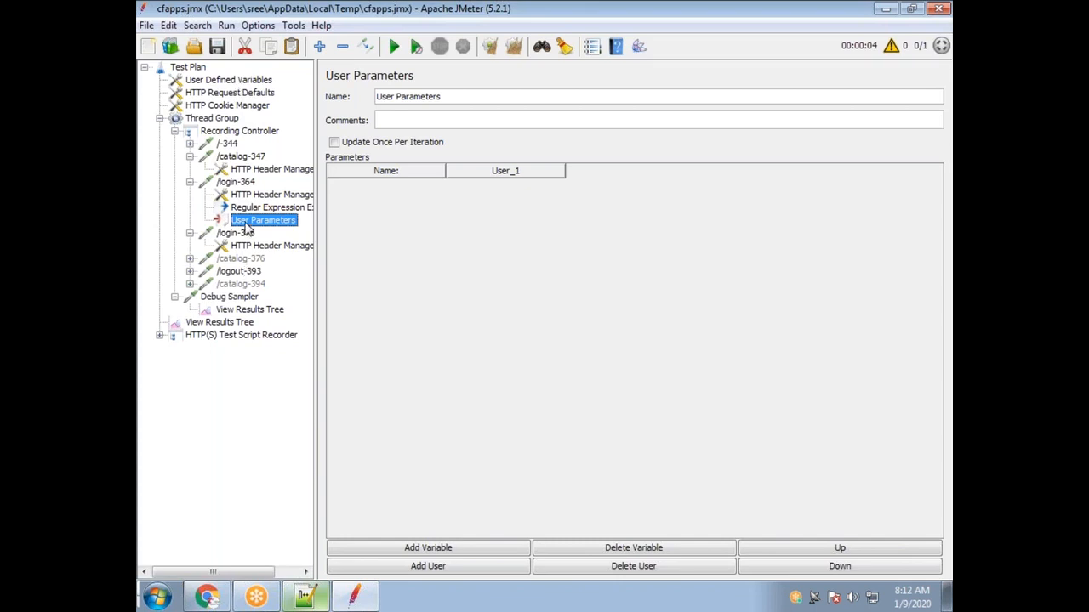
key("Delete")
key("Return")
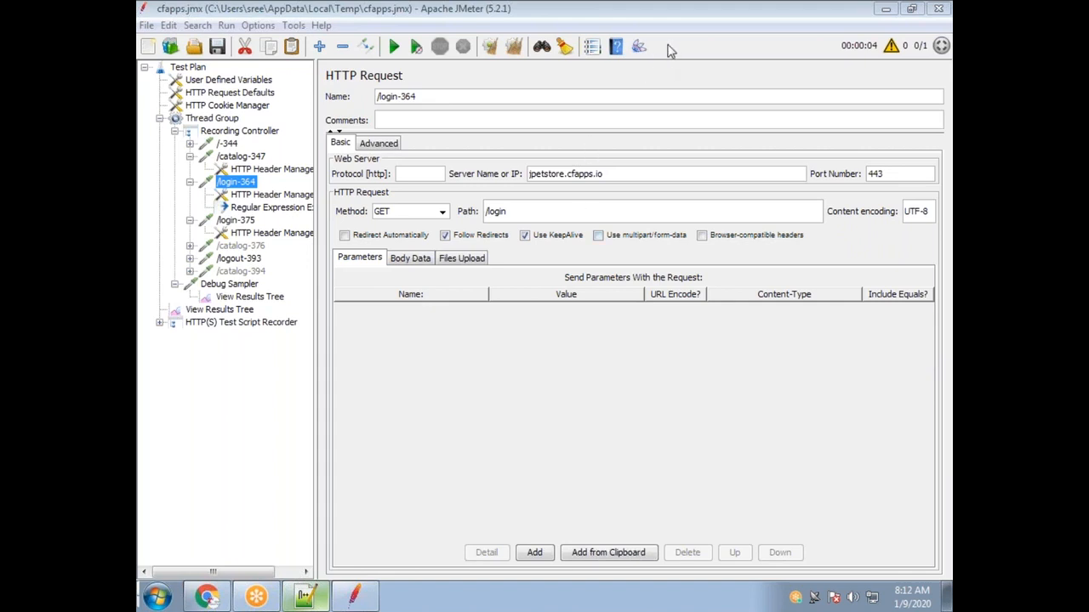
Show the Pre Processors list available for /login-364.
right_click(242, 186)
mouse_move(357, 191)
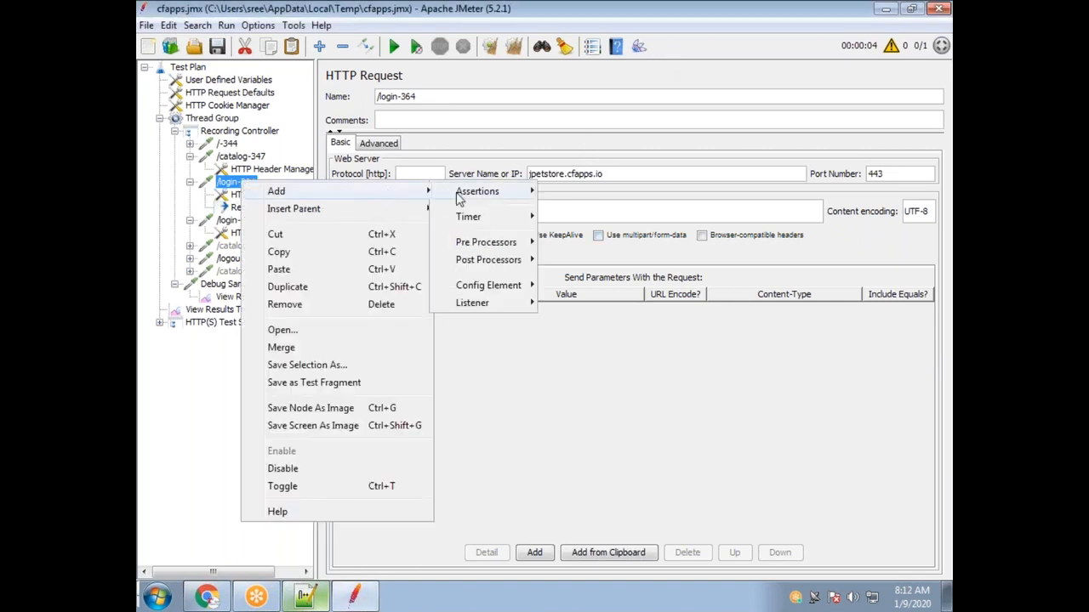
mouse_move(534, 245)
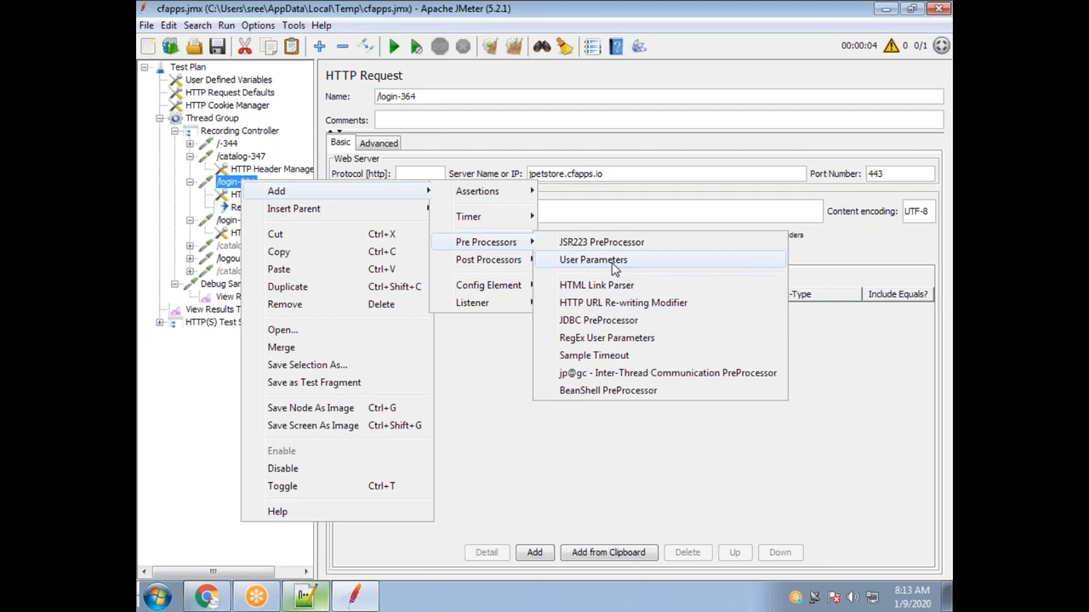
Add a User Parameters element with one variable row and move it under /login-375.
left_click(614, 269)
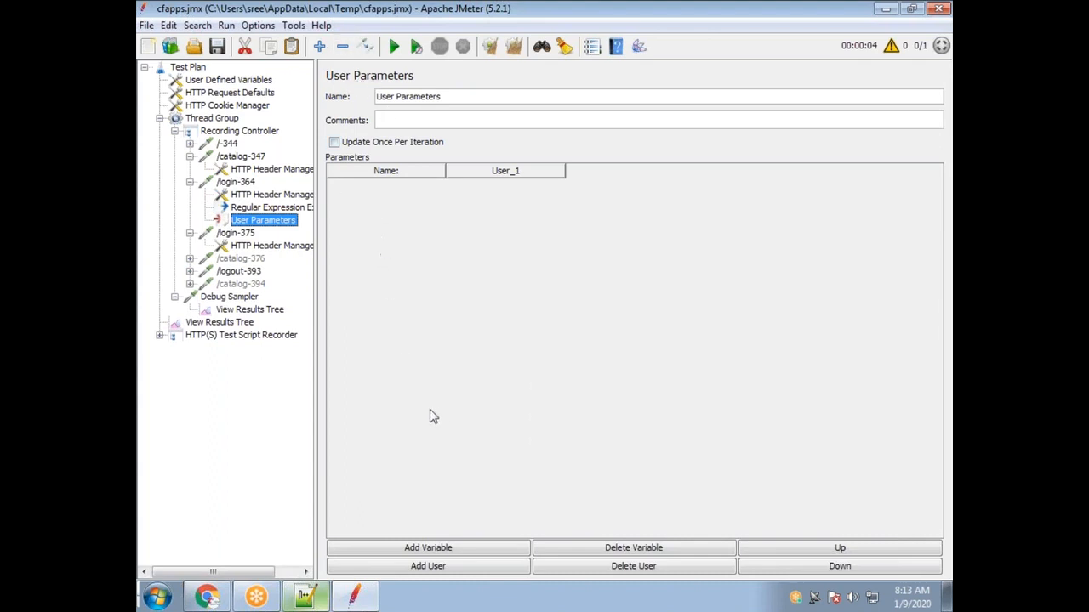
left_click(465, 551)
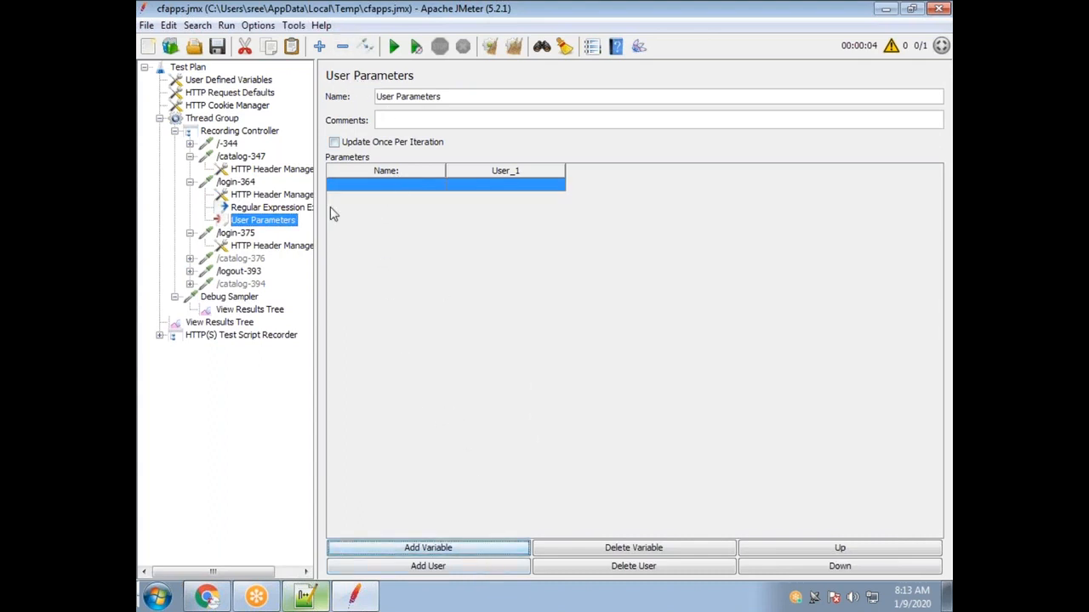
left_click_drag(255, 236, 240, 247)
left_click(244, 223)
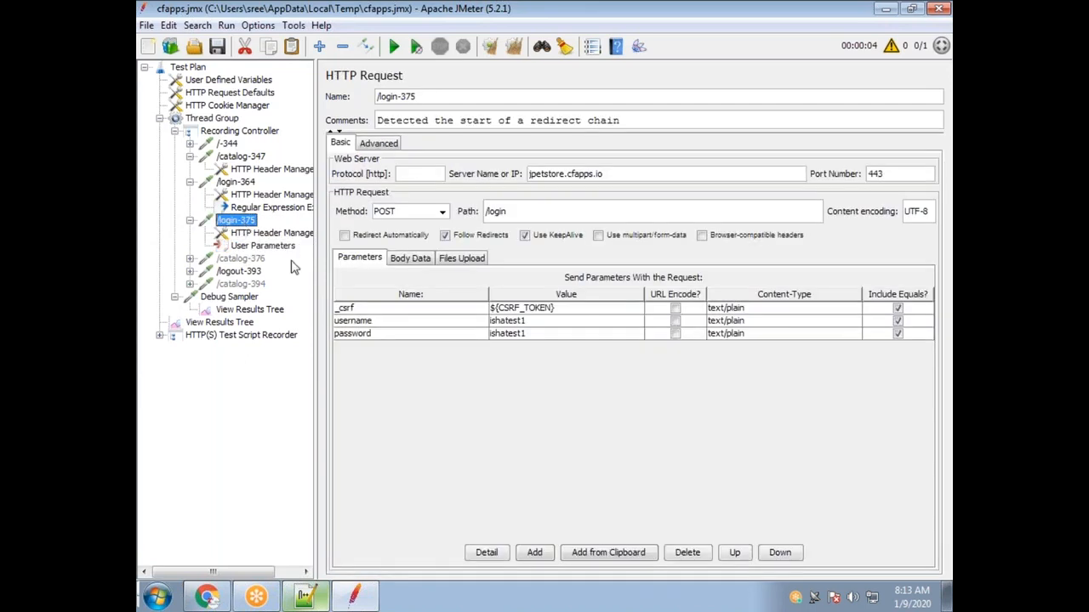
left_click(362, 322)
left_click(401, 334)
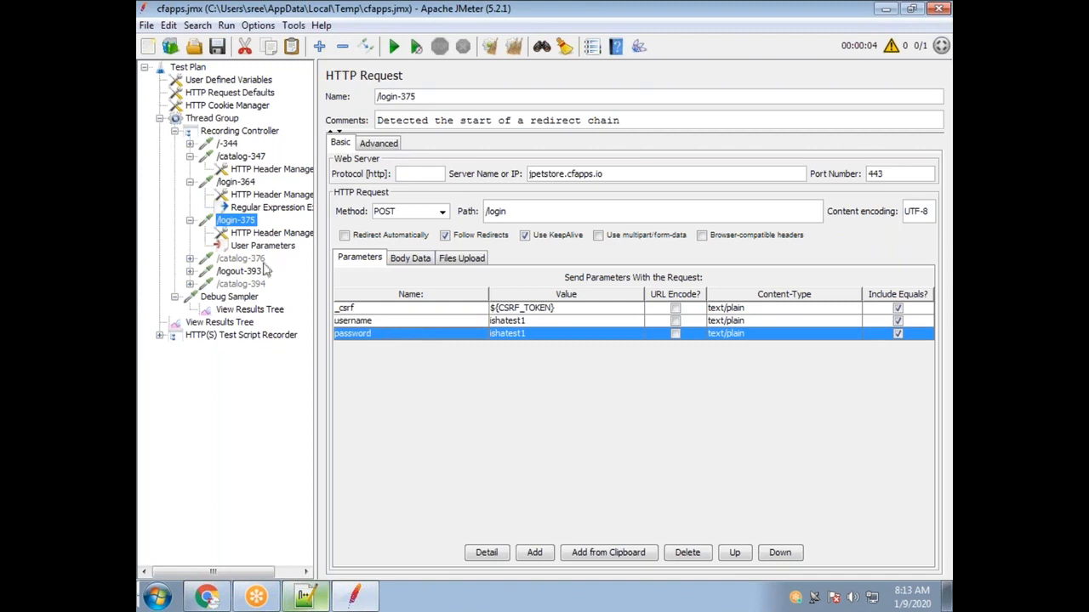
left_click(263, 249)
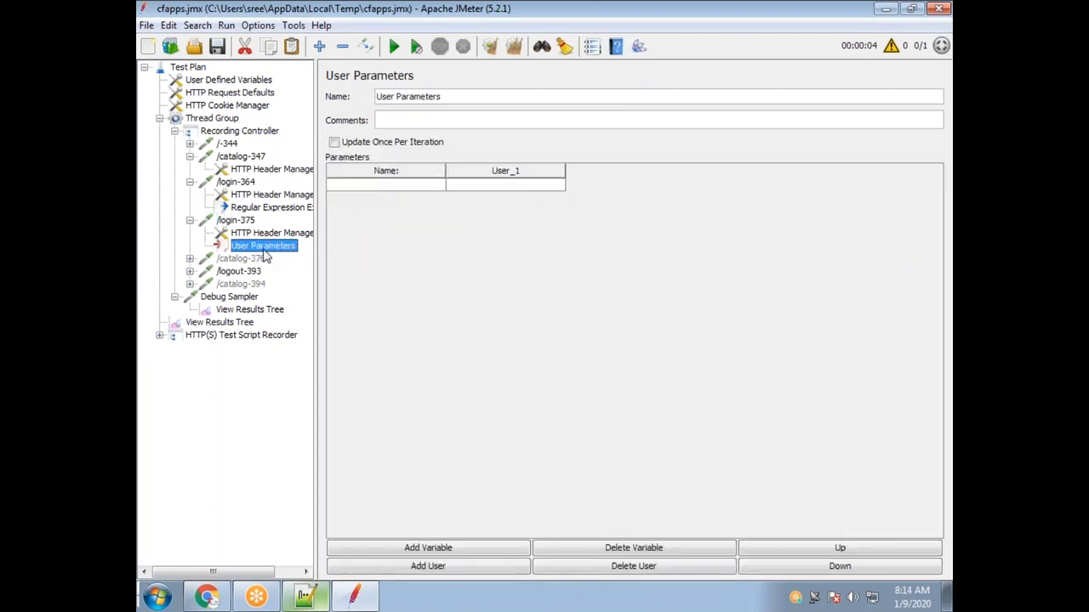
left_click(238, 222)
Copy the request's username value into the User_1 cell of the first variable.
left_click(513, 323)
double_click(512, 323)
left_click_drag(536, 321, 480, 325)
key("ctrl+c")
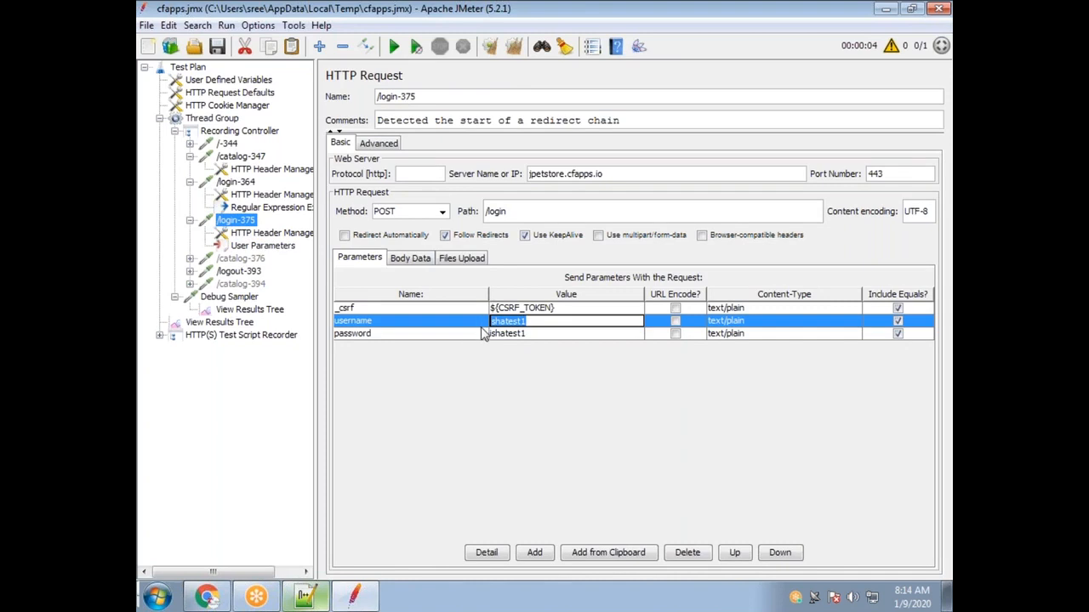
left_click(272, 246)
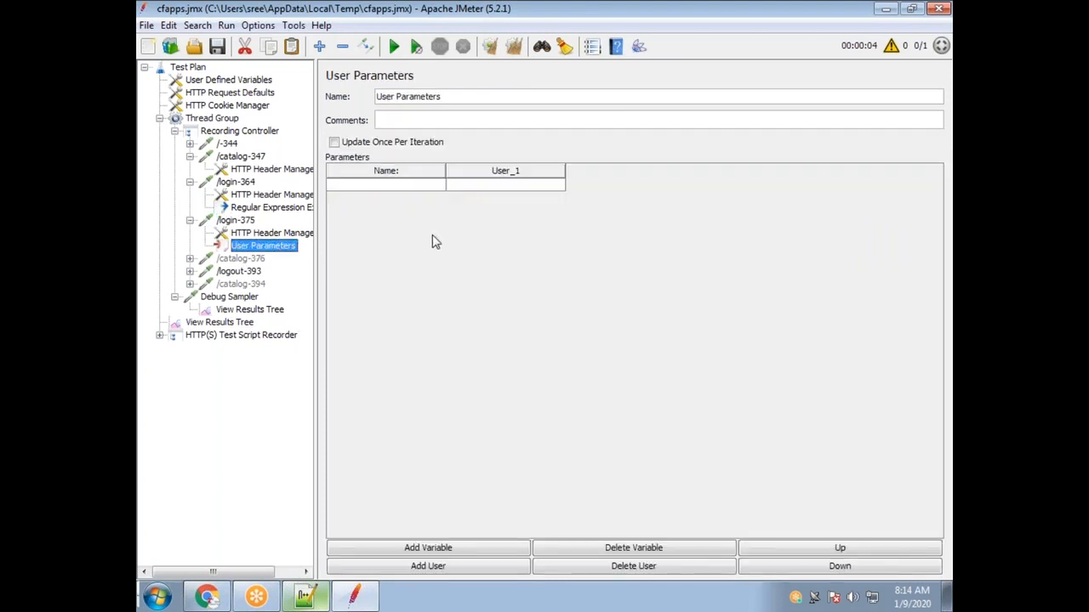
double_click(519, 185)
key("ctrl+v")
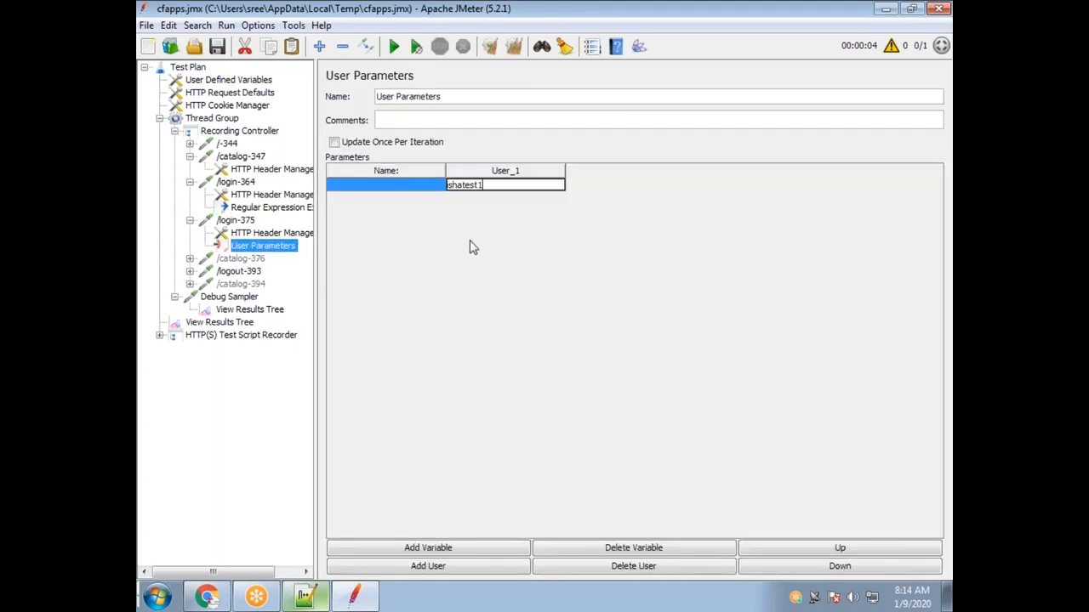
double_click(380, 186)
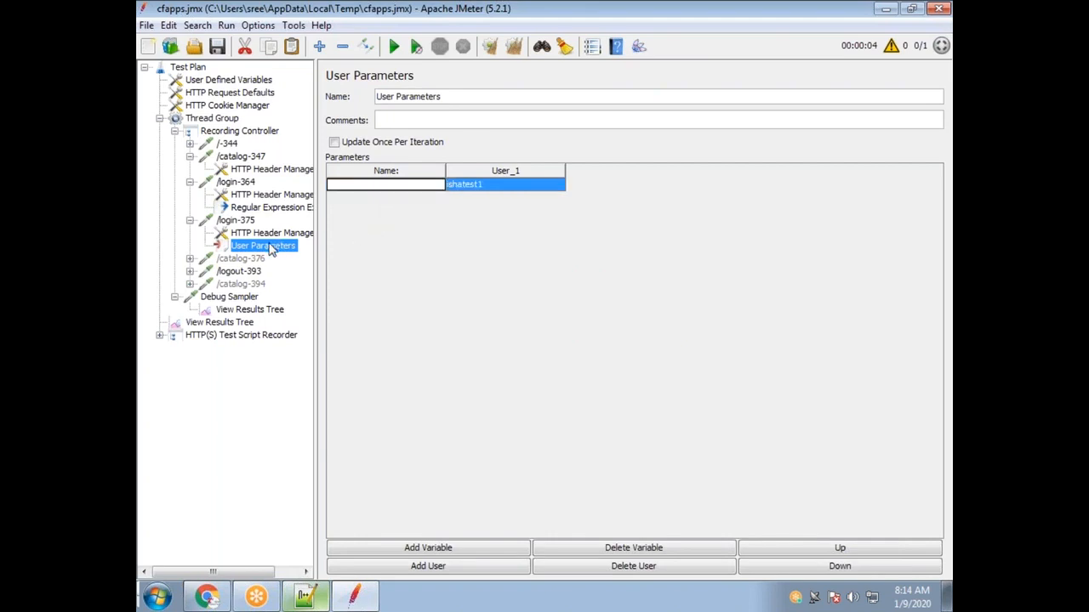
Name the first User Parameters variable 'username', copied from the request parameter name.
left_click(242, 220)
double_click(386, 322)
key("ctrl+c")
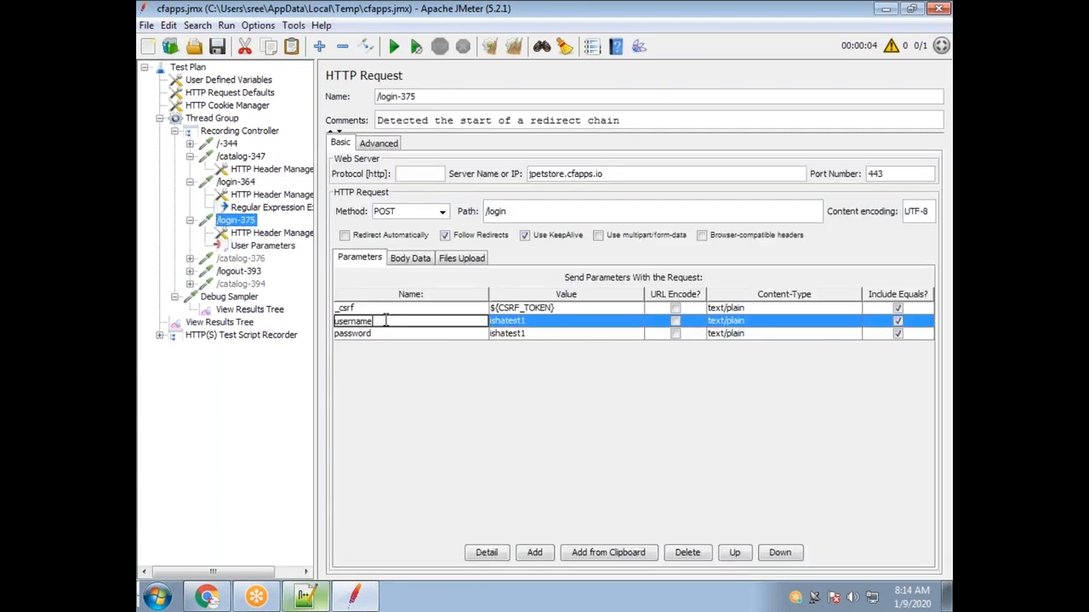
left_click(257, 246)
double_click(393, 187)
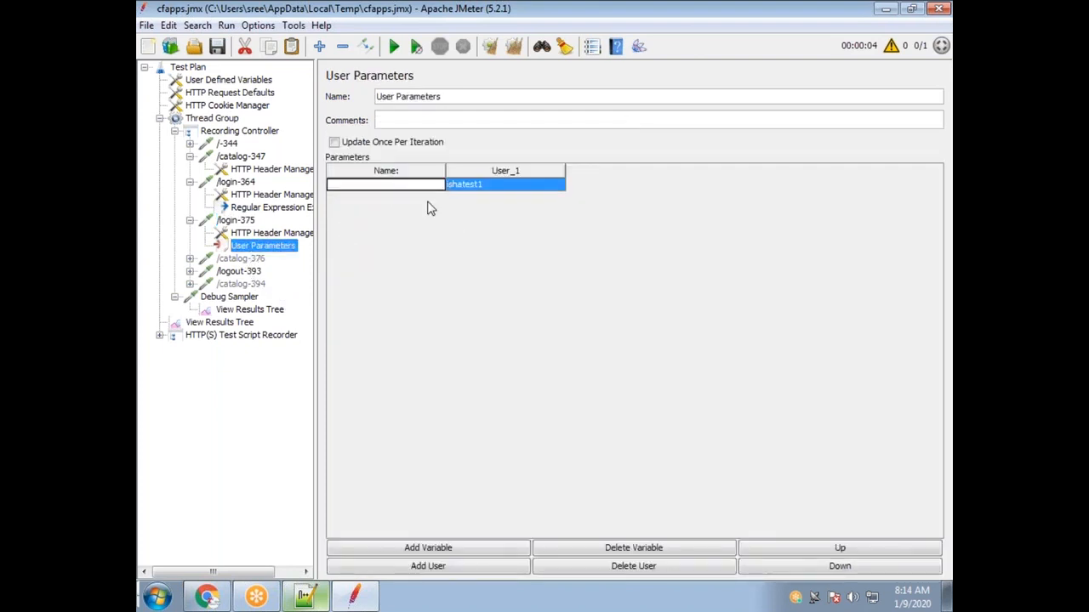
key("ctrl+v")
left_click(549, 183)
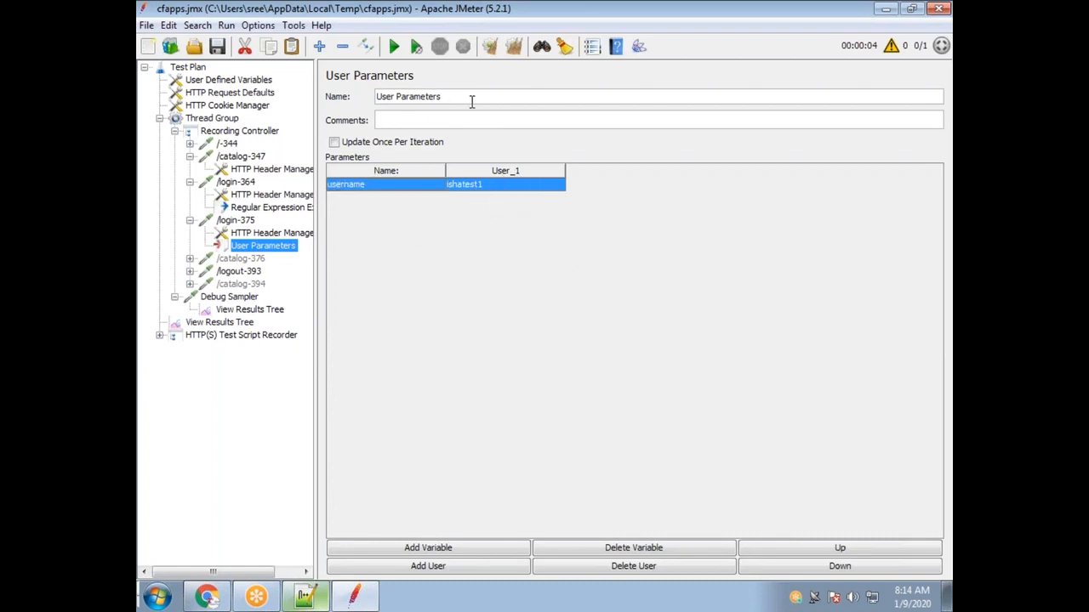
left_click_drag(472, 101, 354, 92)
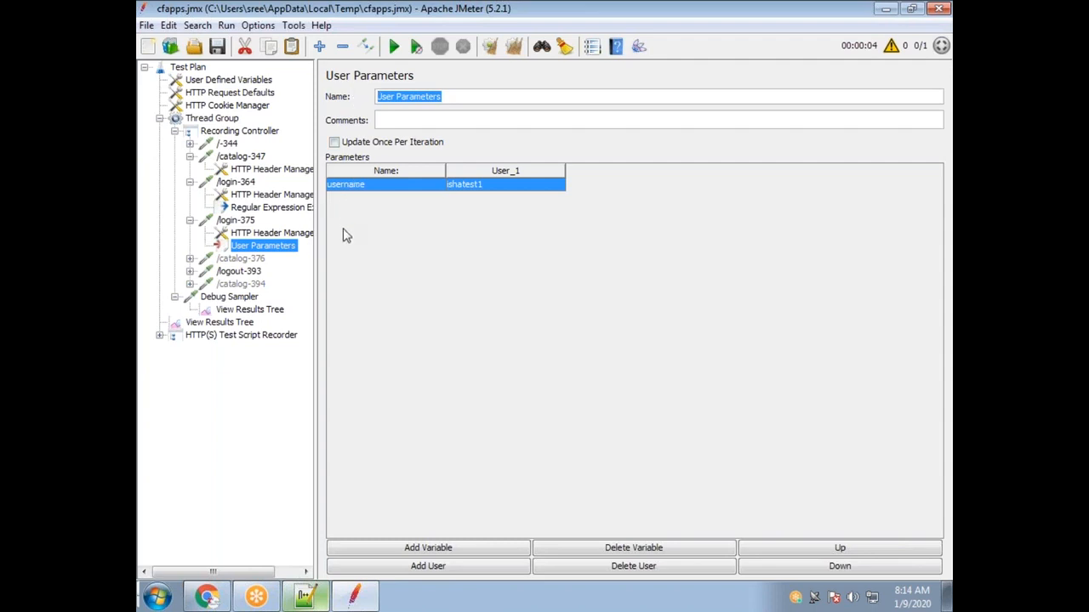
Add a second variable row named Password, based on the request's password parameter.
left_click(248, 223)
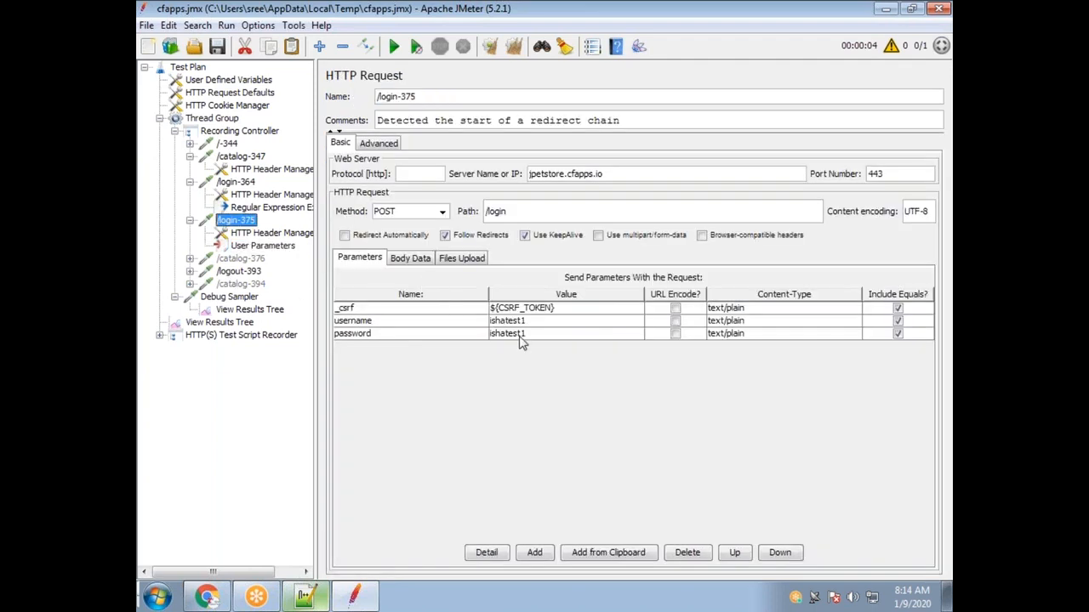
double_click(399, 334)
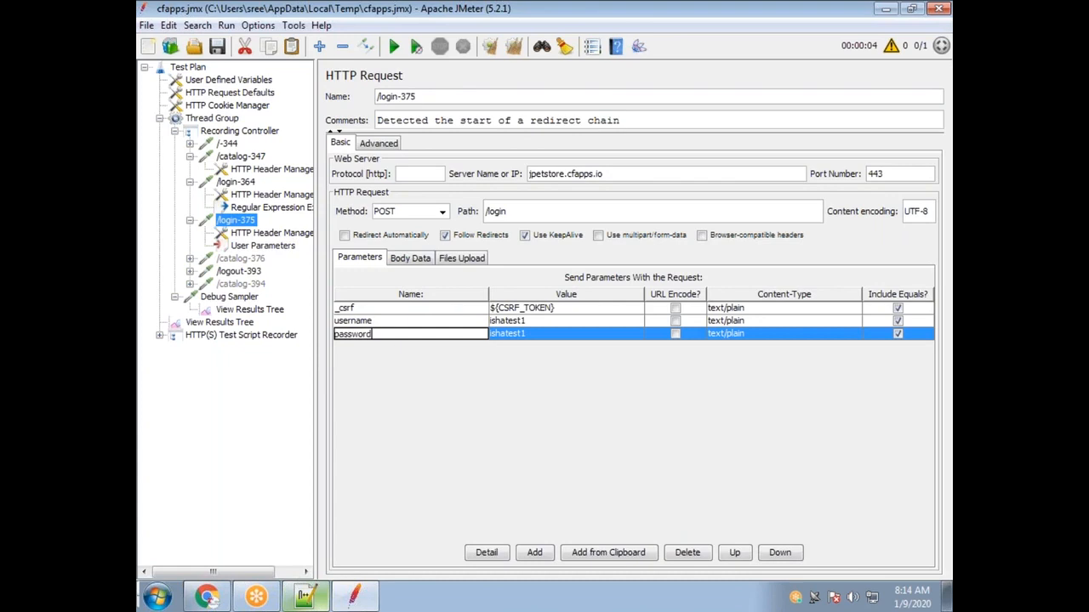
double_click(404, 335)
left_click(264, 245)
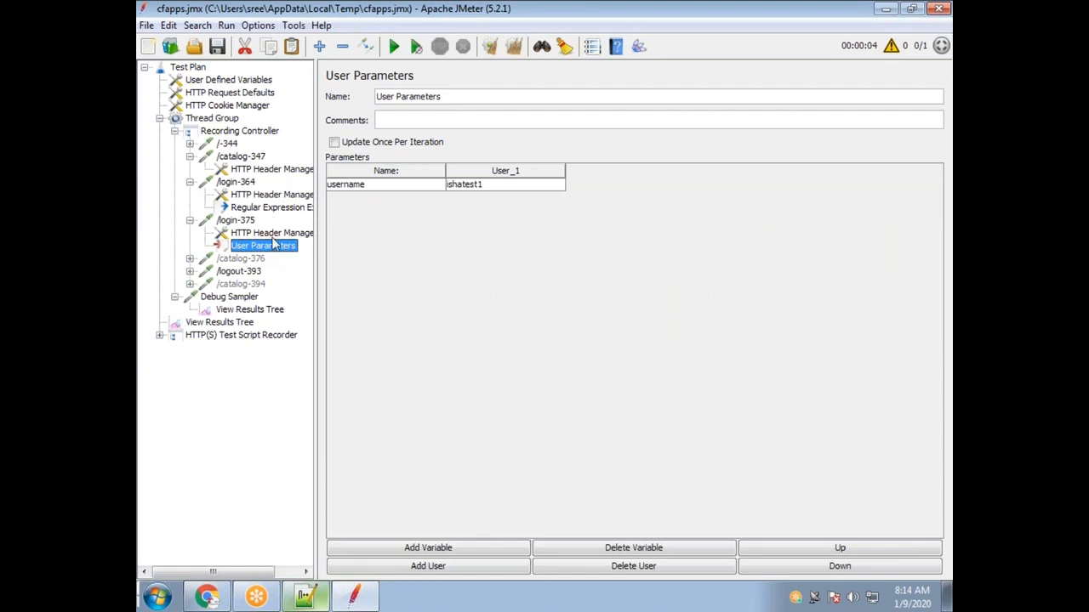
left_click(238, 220)
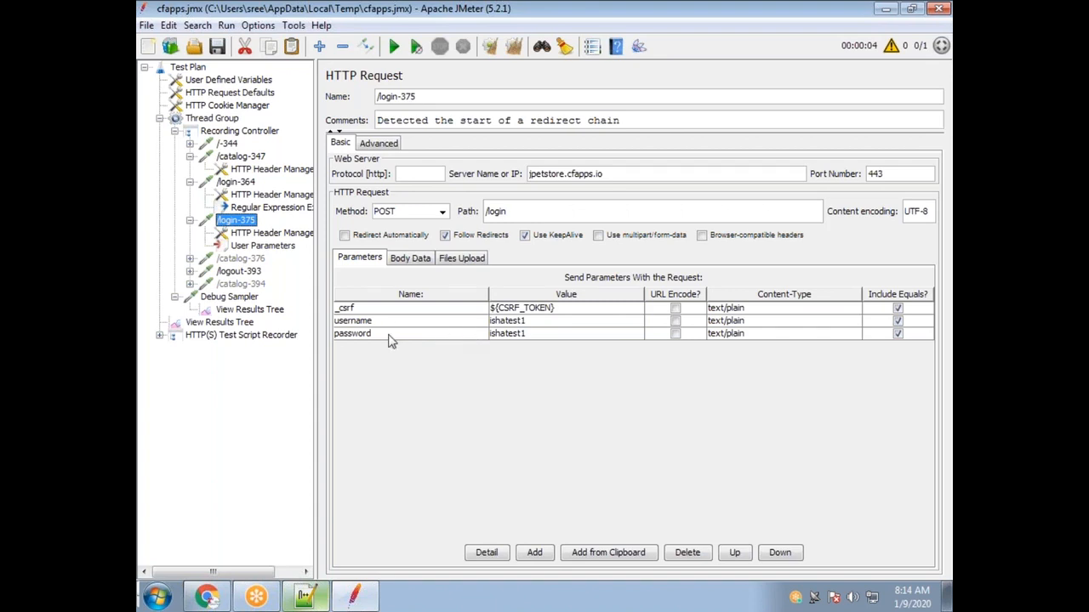
left_click(260, 247)
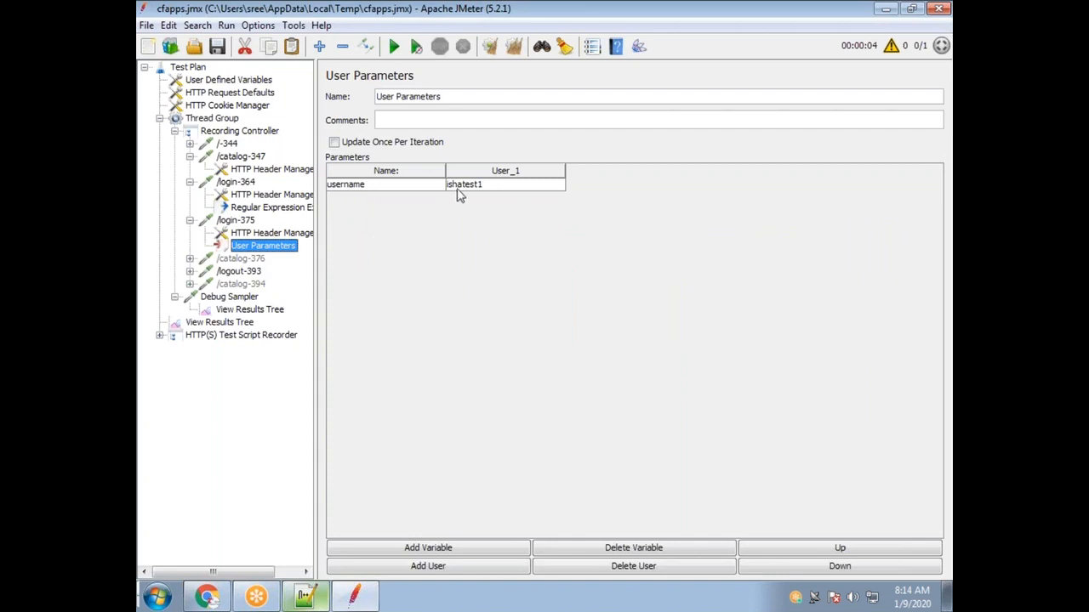
left_click(455, 552)
double_click(369, 198)
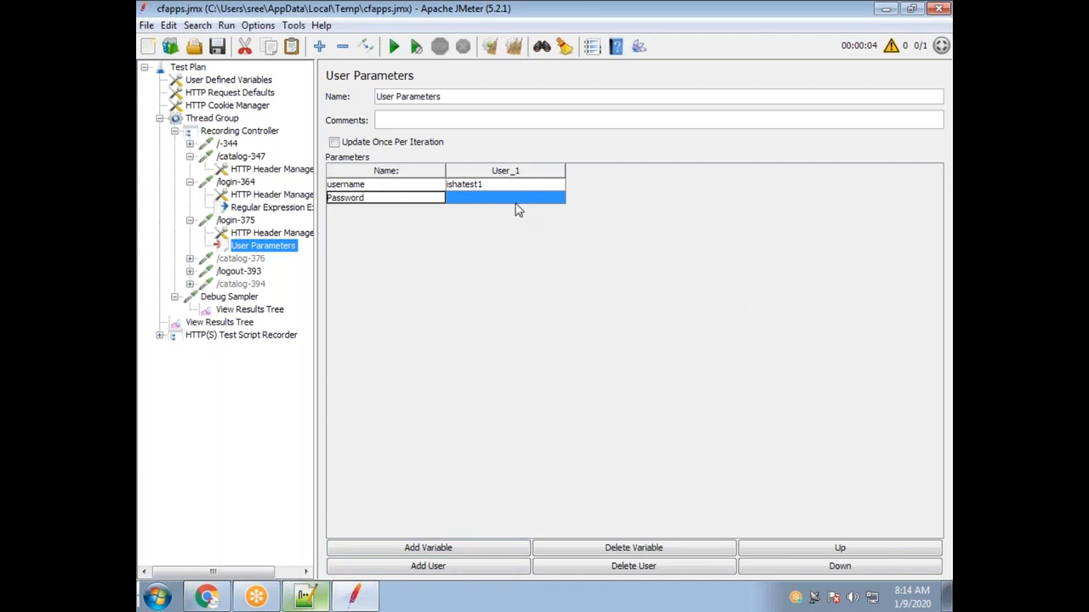
key("Tab")
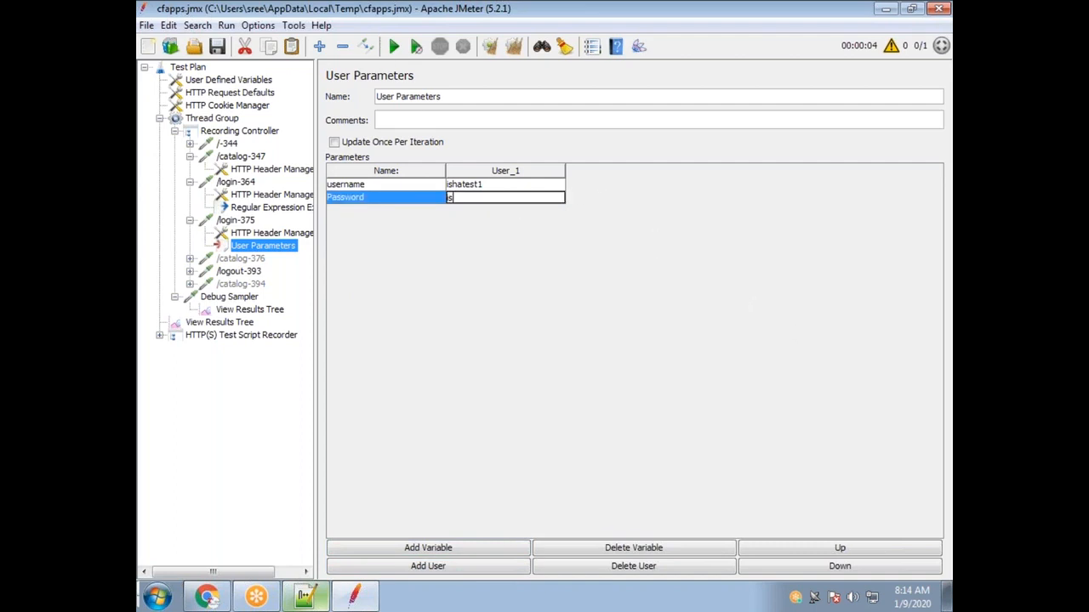
left_click(389, 184)
left_click(389, 184)
left_click_drag(388, 183, 289, 189)
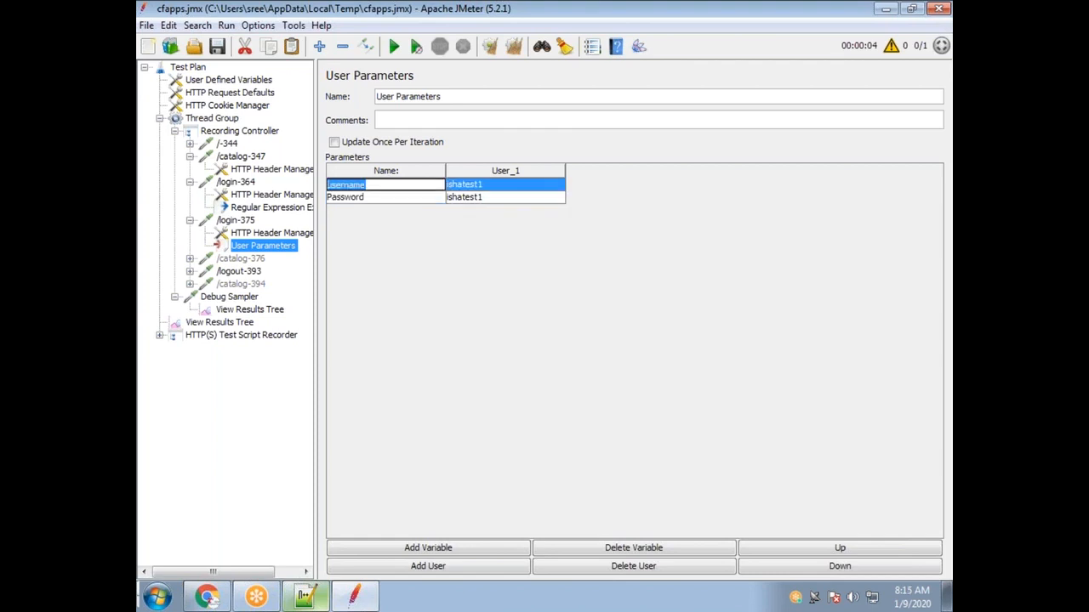
Replace the /login-375 username value with ${username}.
left_click(243, 223)
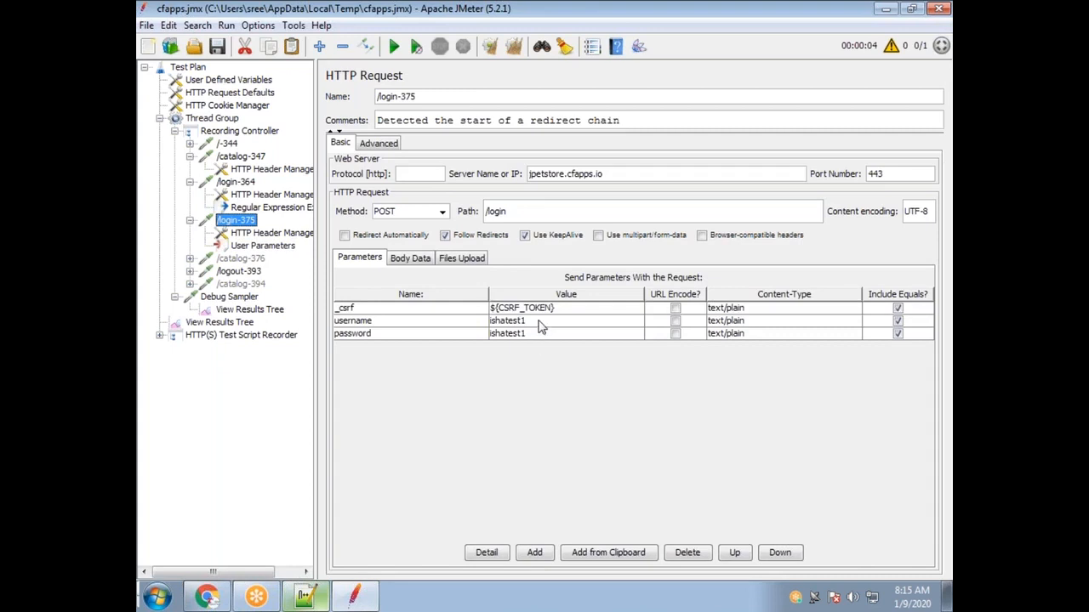
double_click(533, 321)
left_click_drag(533, 321, 480, 327)
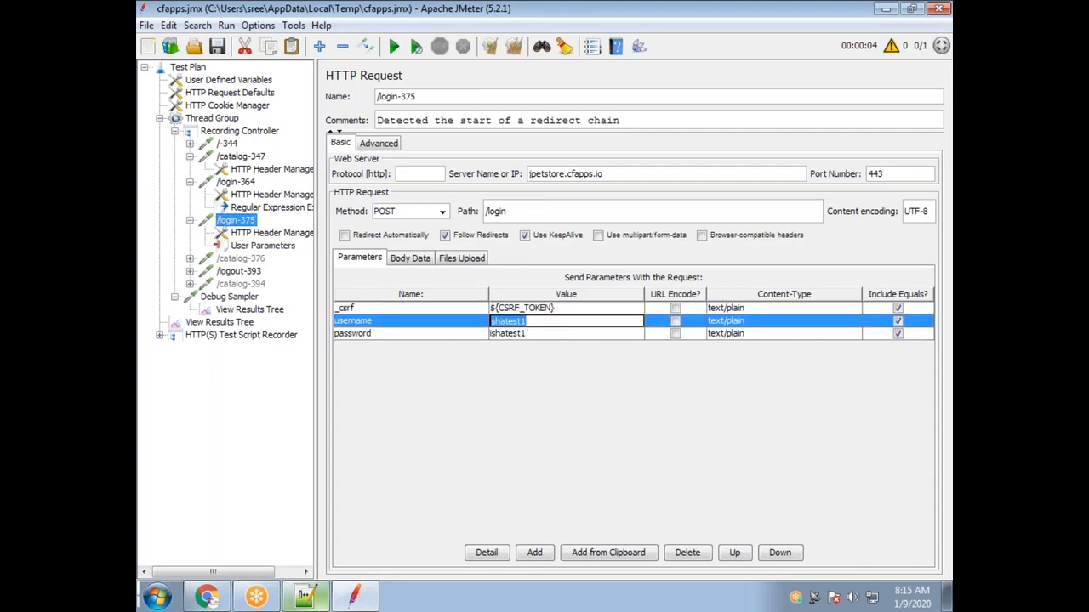
type("${username")
left_click(527, 333)
Check the Password variable name and replace the password value with ${Password}.
left_click(263, 245)
left_click(482, 199)
double_click(364, 200)
left_click_drag(364, 197, 329, 197)
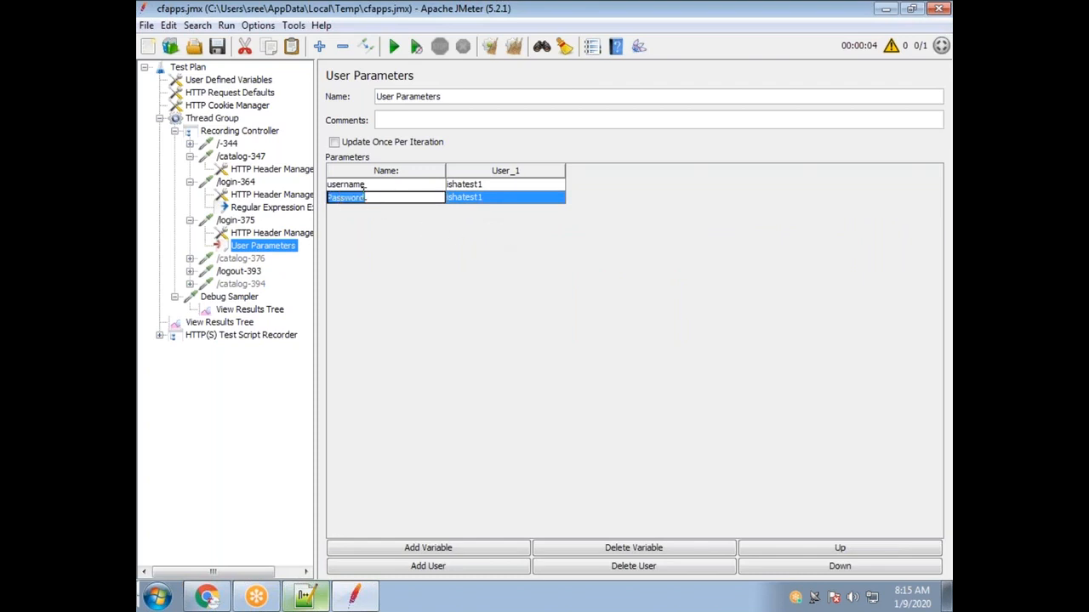
left_click(237, 219)
double_click(540, 336)
left_click_drag(548, 333, 423, 320)
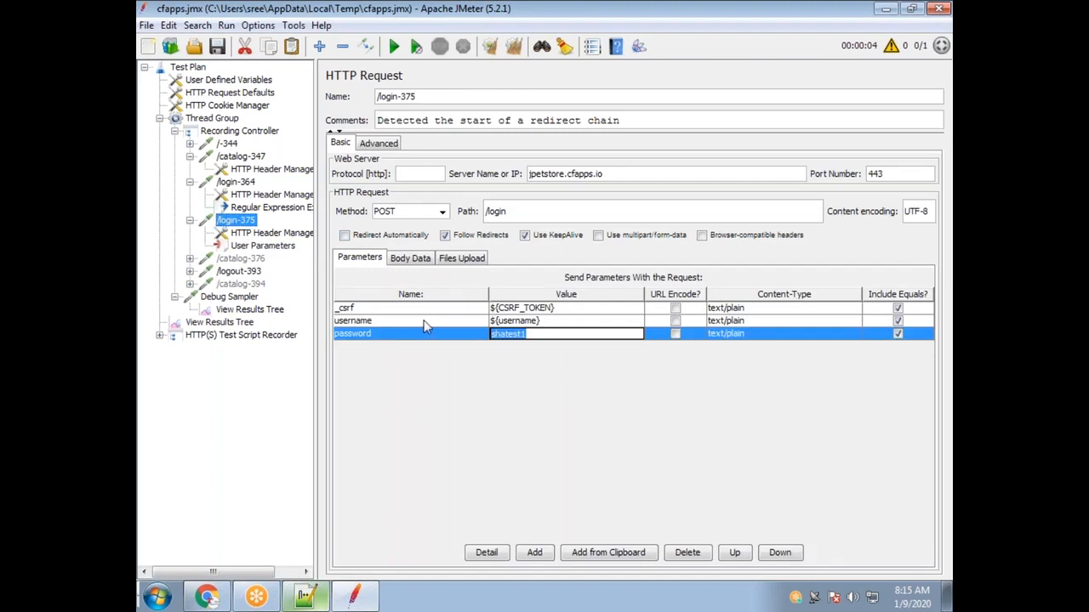
type("${Password")
Compare User Parameters, /login-375 and the Regular Expression Extractor to confirm matching variable names.
left_click(260, 246)
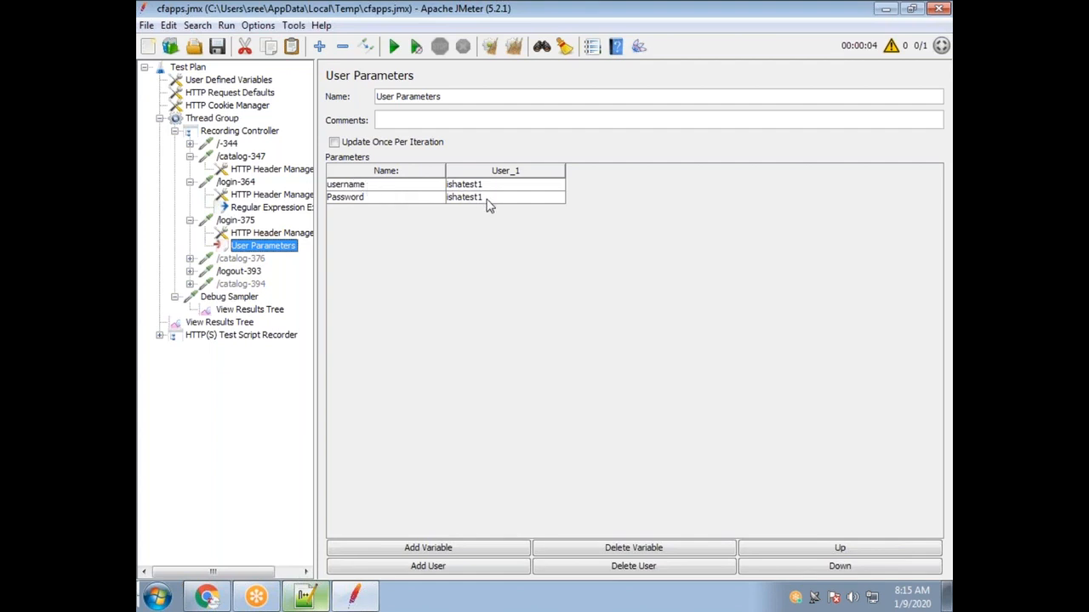
left_click(246, 223)
left_click(259, 247)
left_click(246, 210)
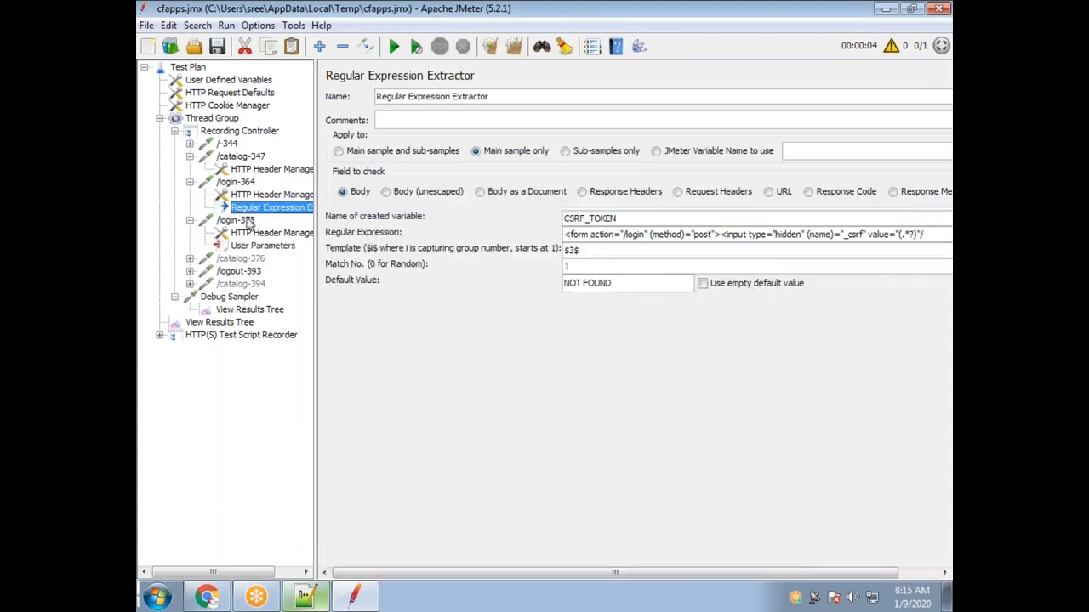
left_click(245, 221)
left_click(260, 246)
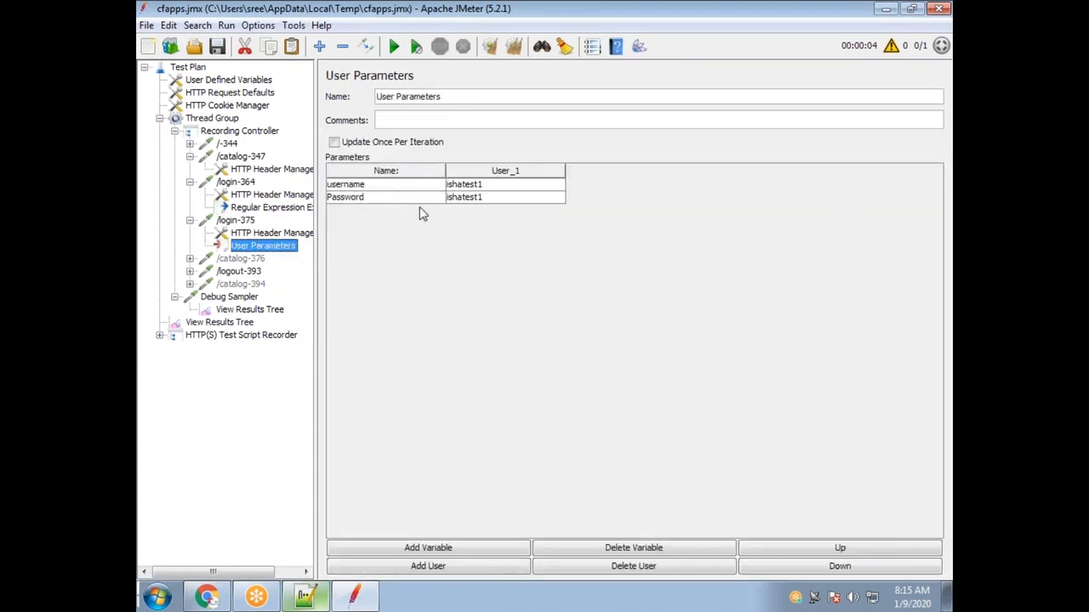
left_click(236, 222)
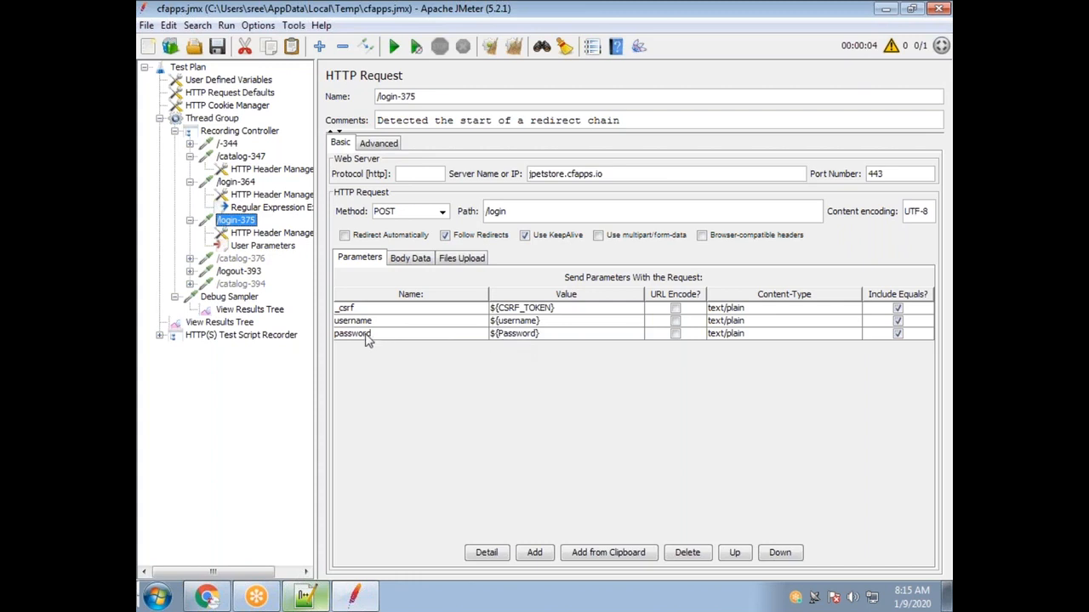
Run the test from View Results Tree, appending results to the existing recording.xml file.
left_click(250, 311)
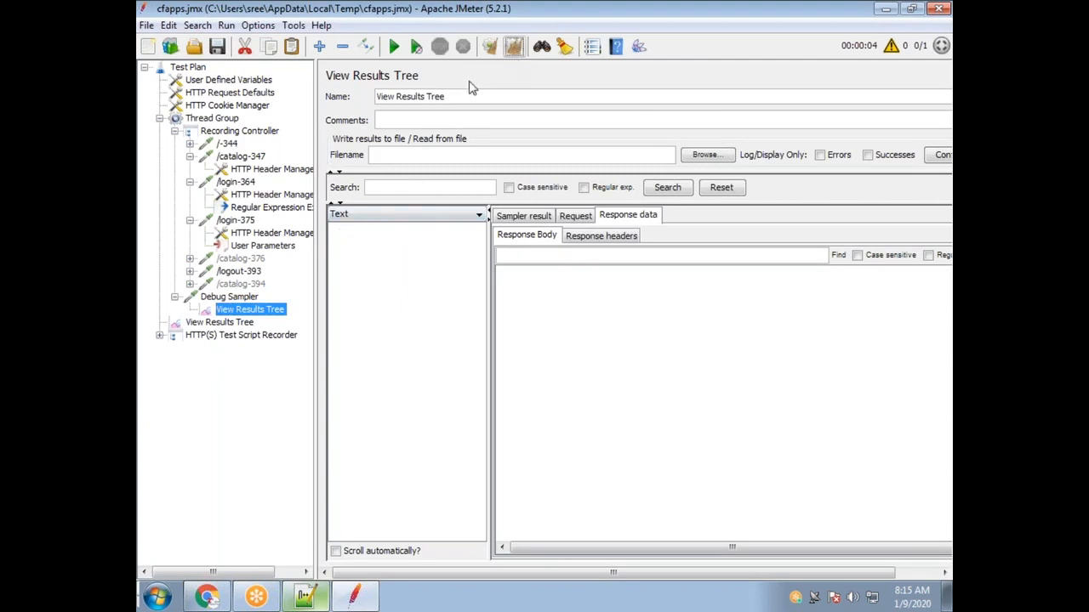
left_click(232, 324)
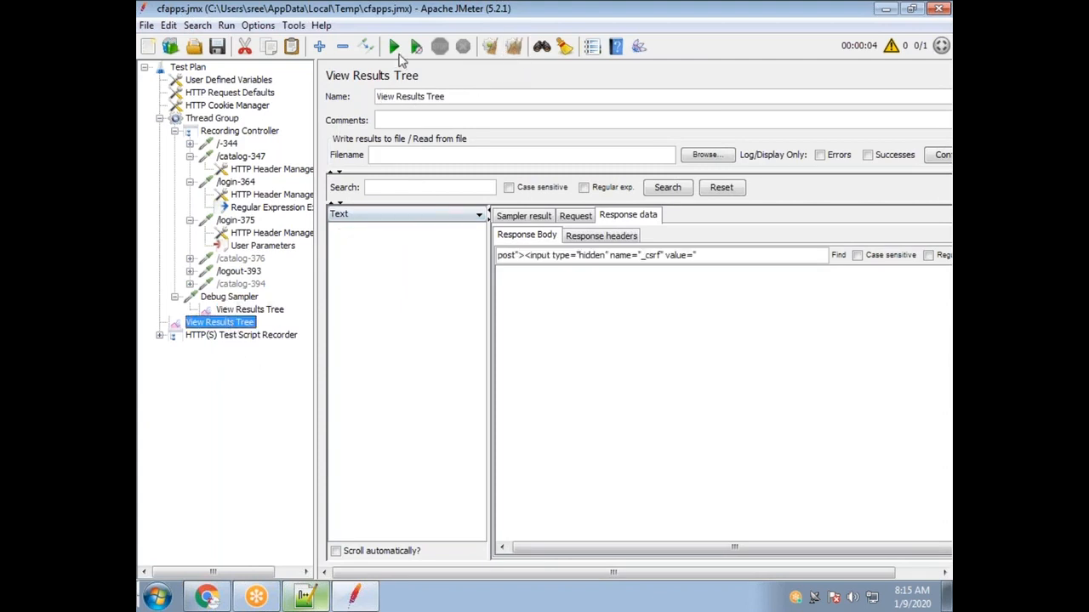
left_click(394, 46)
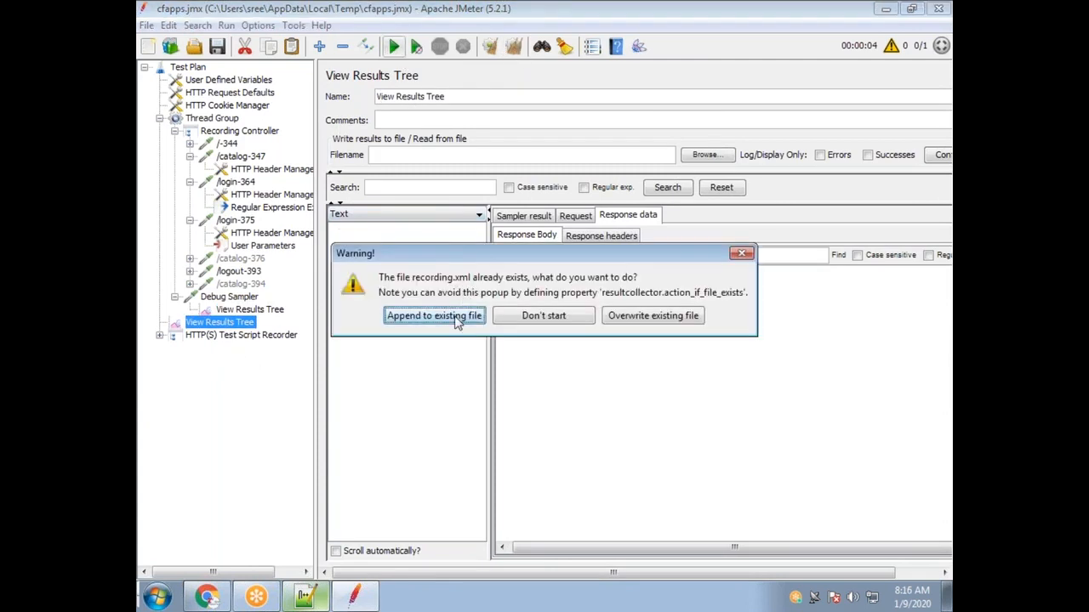
left_click(457, 318)
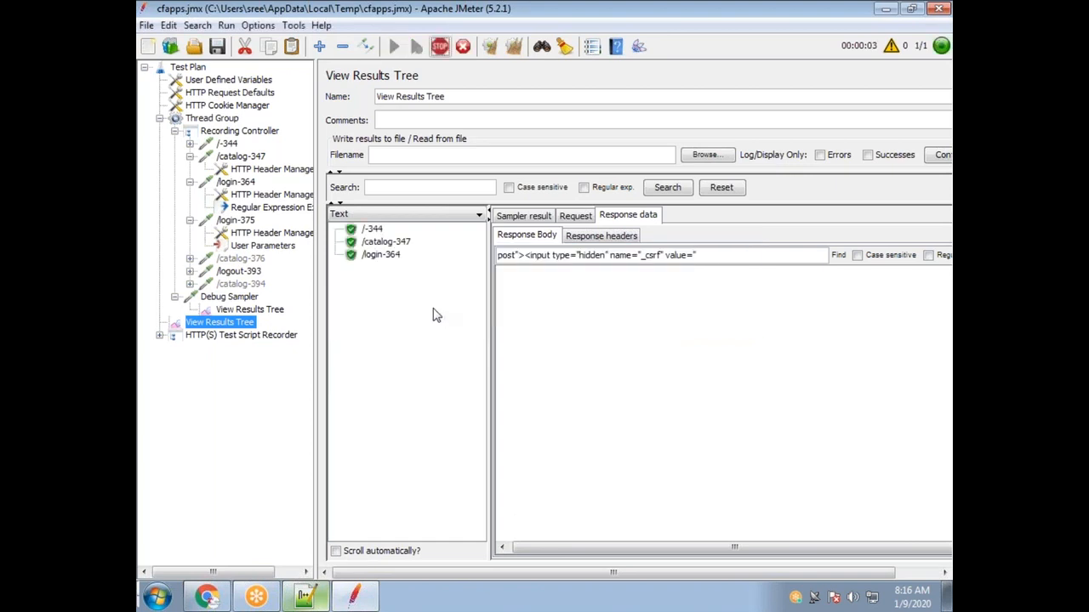
Render the /login-375 response in Browser view and highlight the user name in the welcome line.
left_click(376, 268)
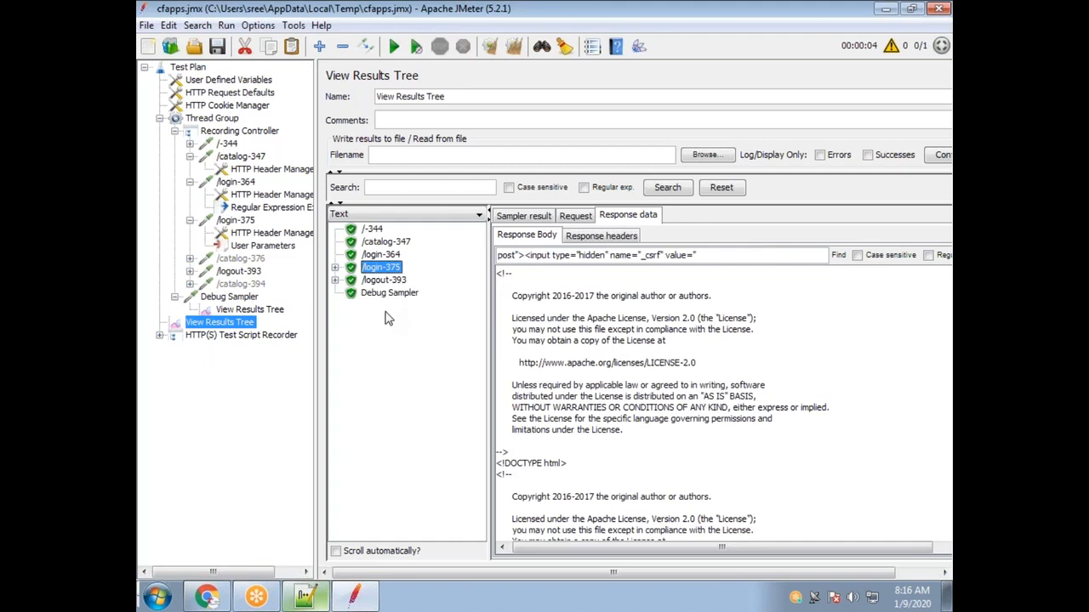
left_click(406, 215)
scroll(391, 293, "down", 3)
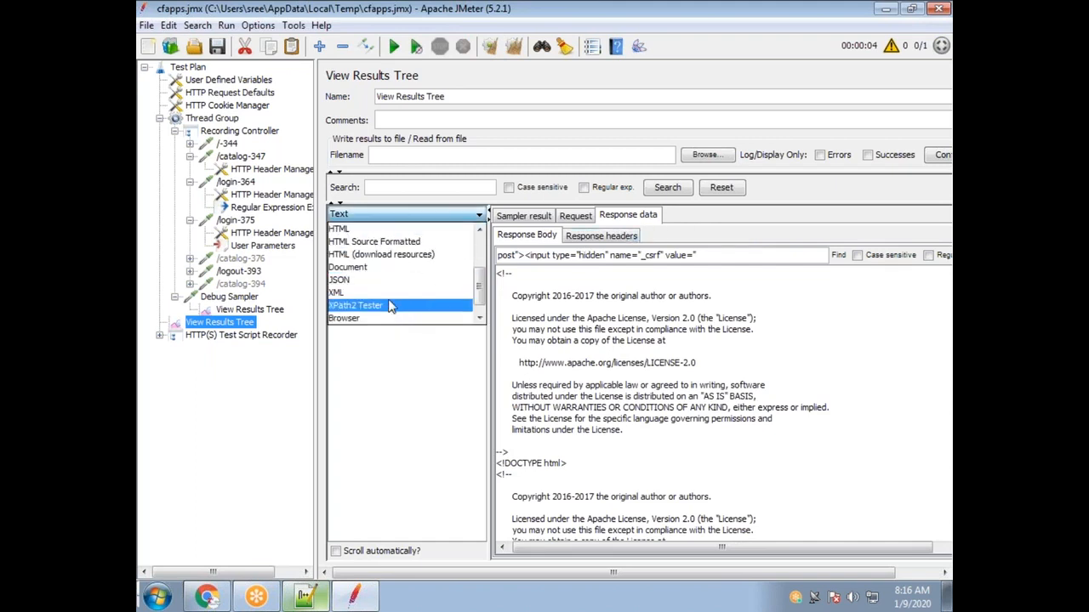
left_click(387, 317)
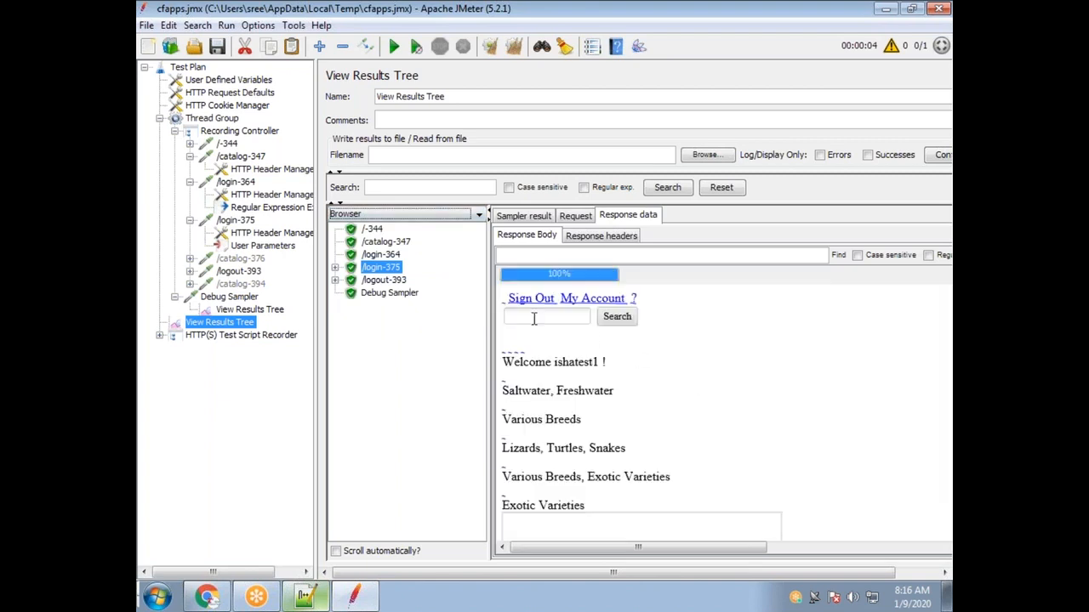
left_click_drag(553, 364, 598, 368)
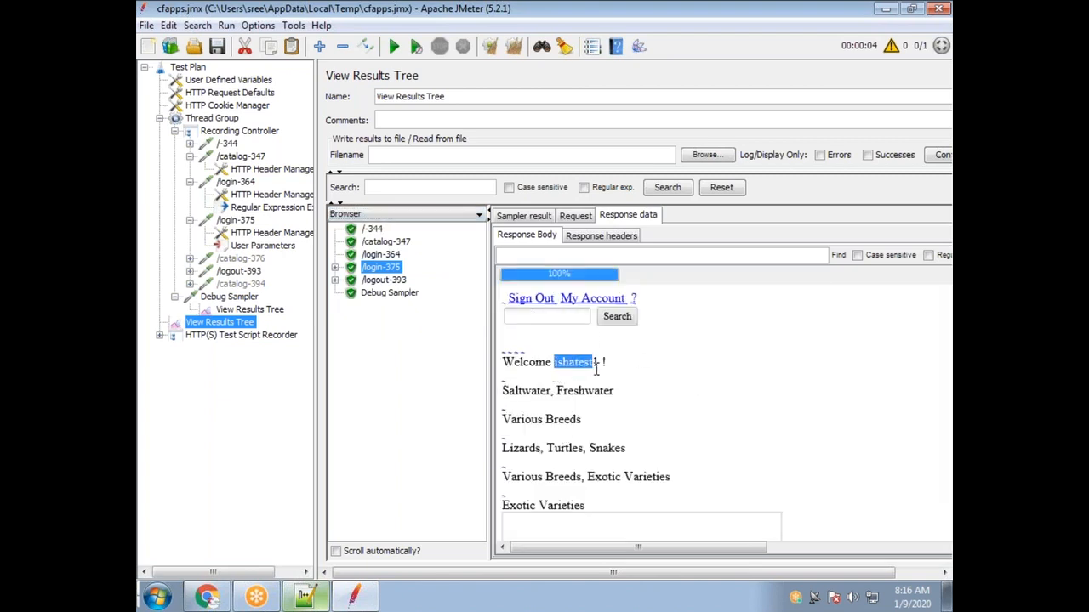
Compare the username and Password variables in User Parameters with the /login-375 request parameters.
left_click(258, 247)
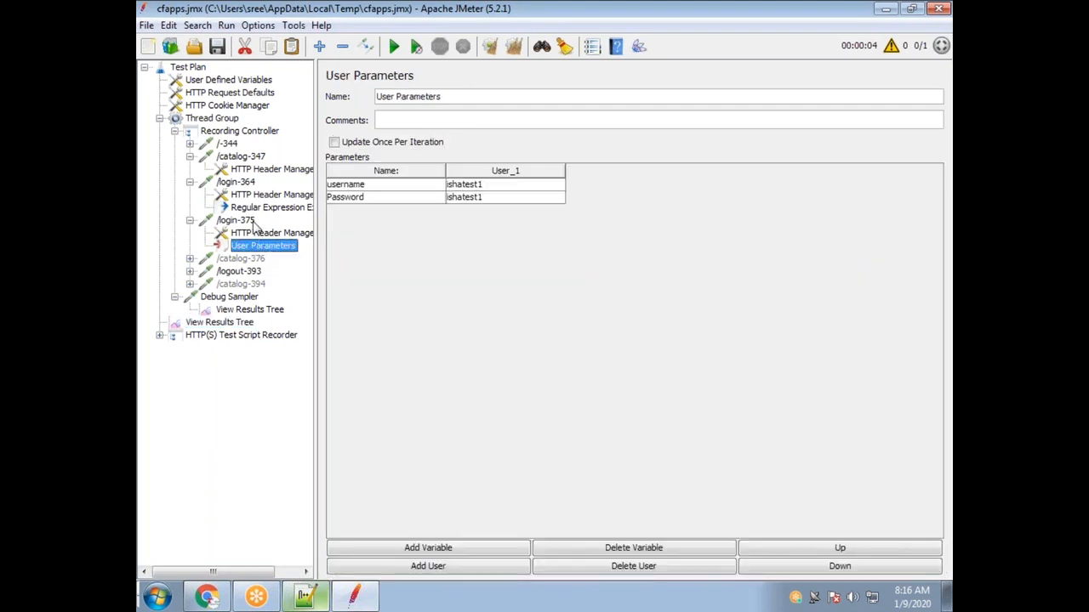
left_click(247, 221)
left_click(255, 246)
left_click(481, 189)
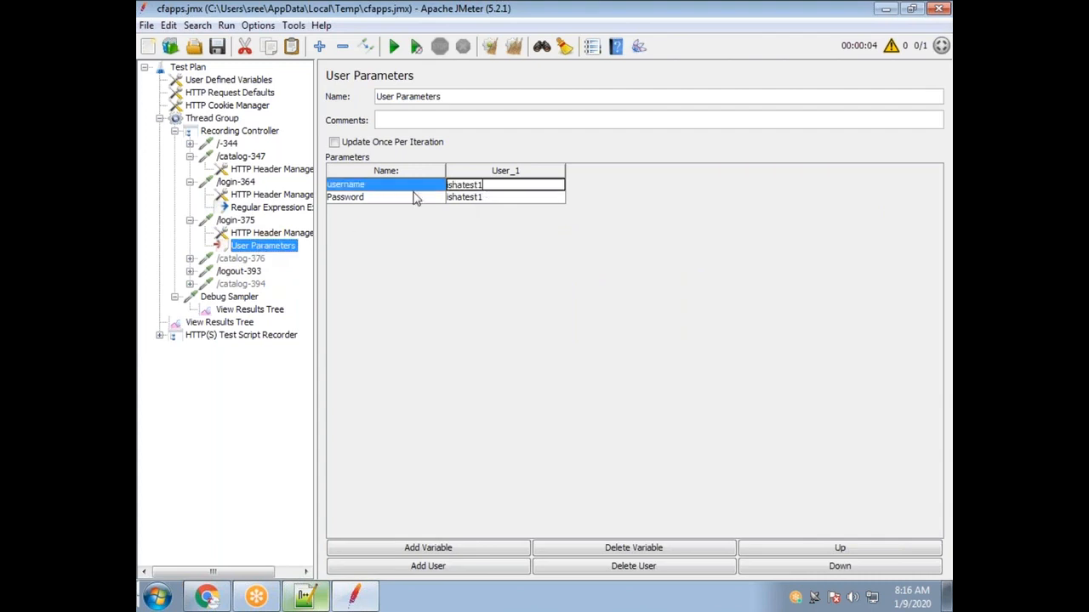
left_click(354, 199)
left_click(351, 188)
left_click(349, 201)
left_click(493, 183)
left_click(491, 197)
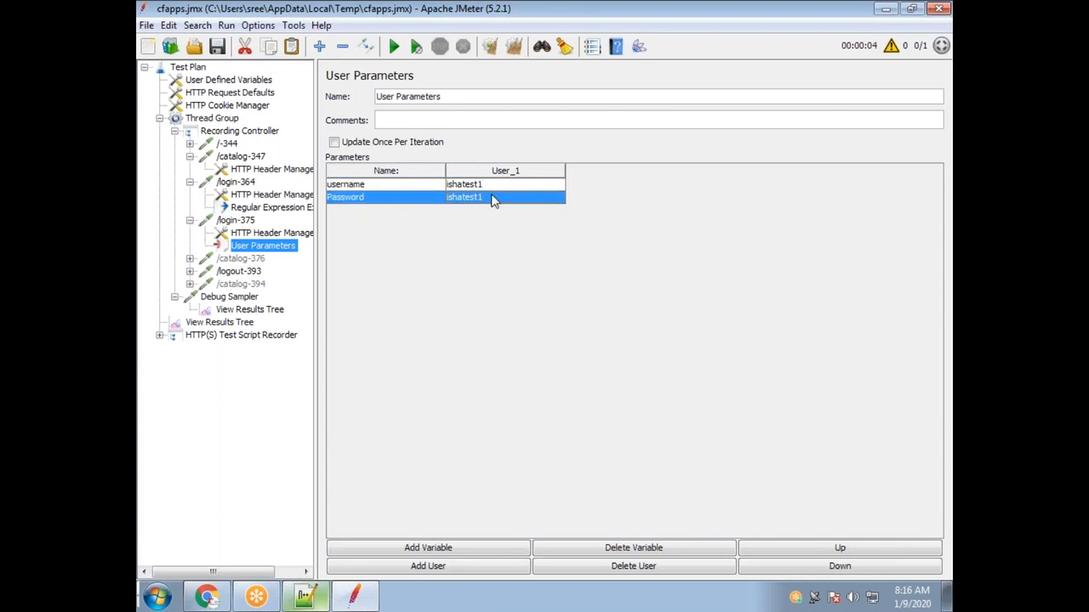
left_click(486, 187)
left_click(485, 198)
left_click(487, 187)
left_click(490, 199)
left_click(489, 188)
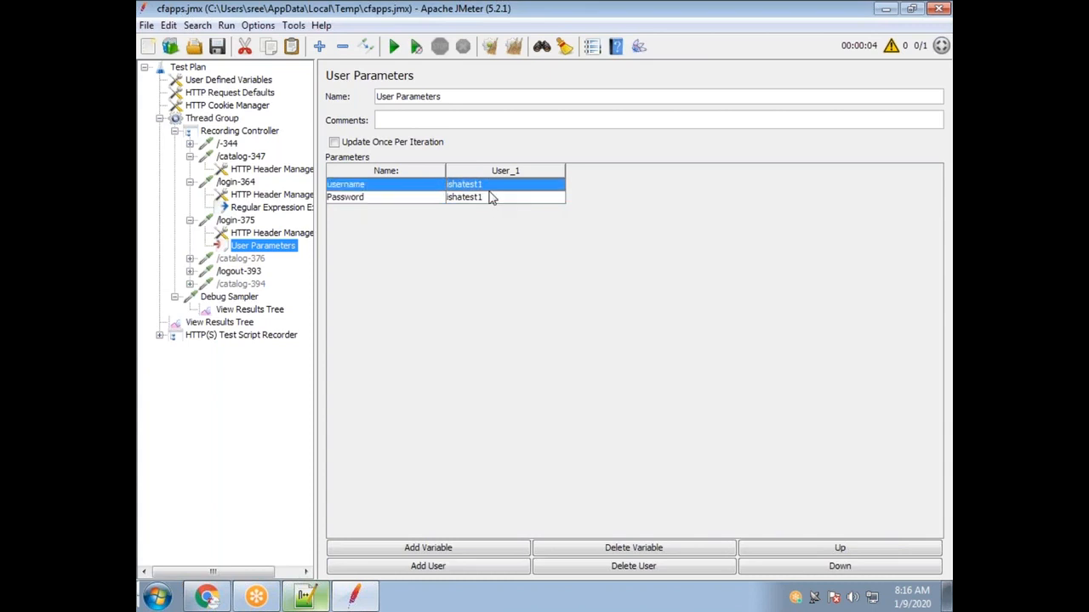
left_click(238, 220)
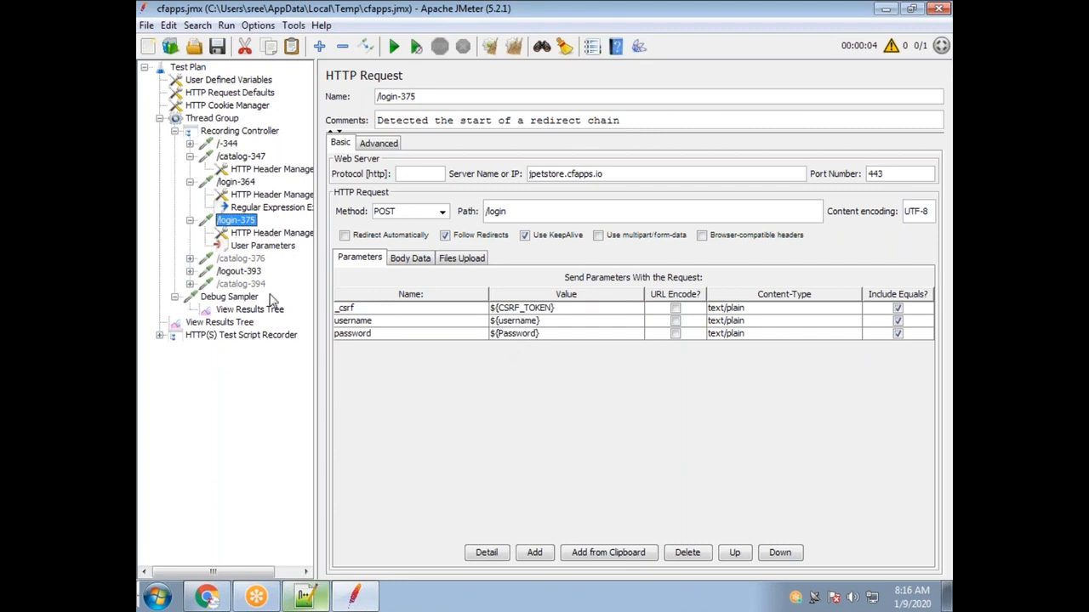
left_click(255, 247)
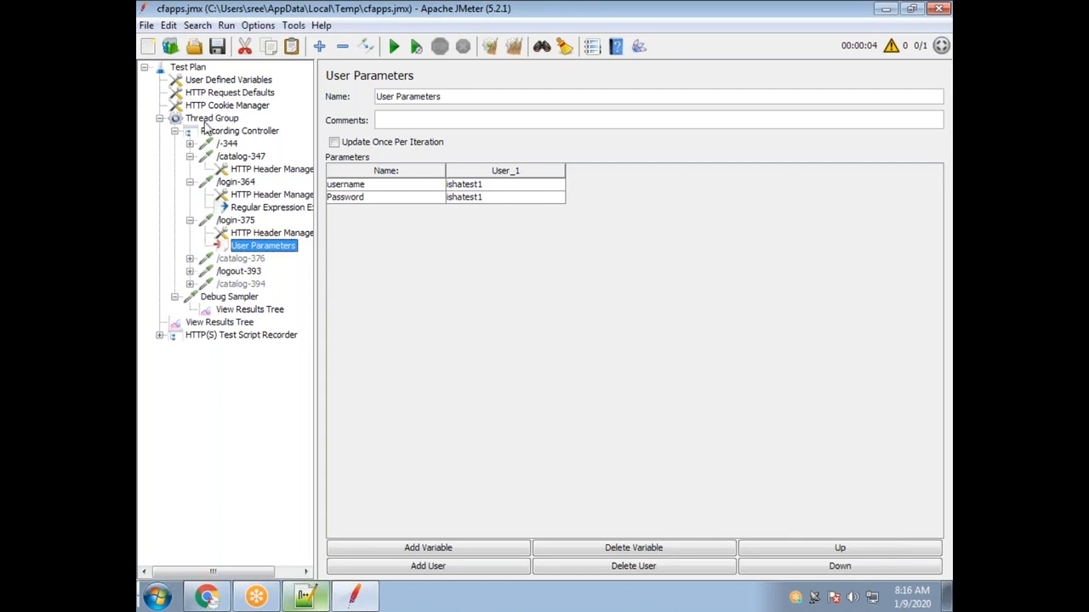
Add a jp@gc - Dummy Sampler to the Recording Controller and begin renaming it to '${'.
right_click(244, 134)
mouse_move(311, 144)
mouse_move(551, 151)
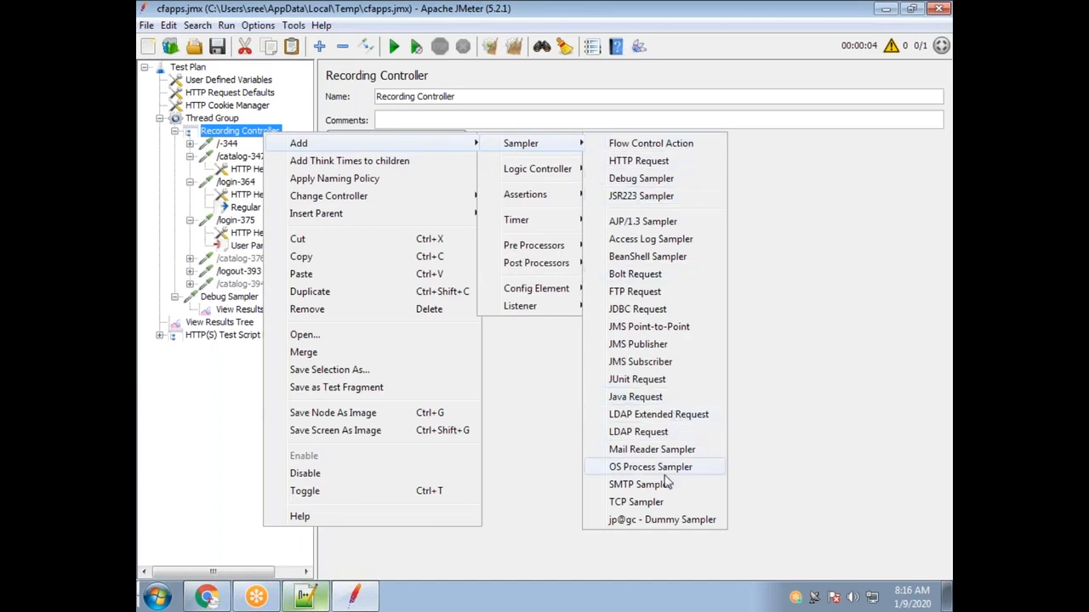
left_click(663, 519)
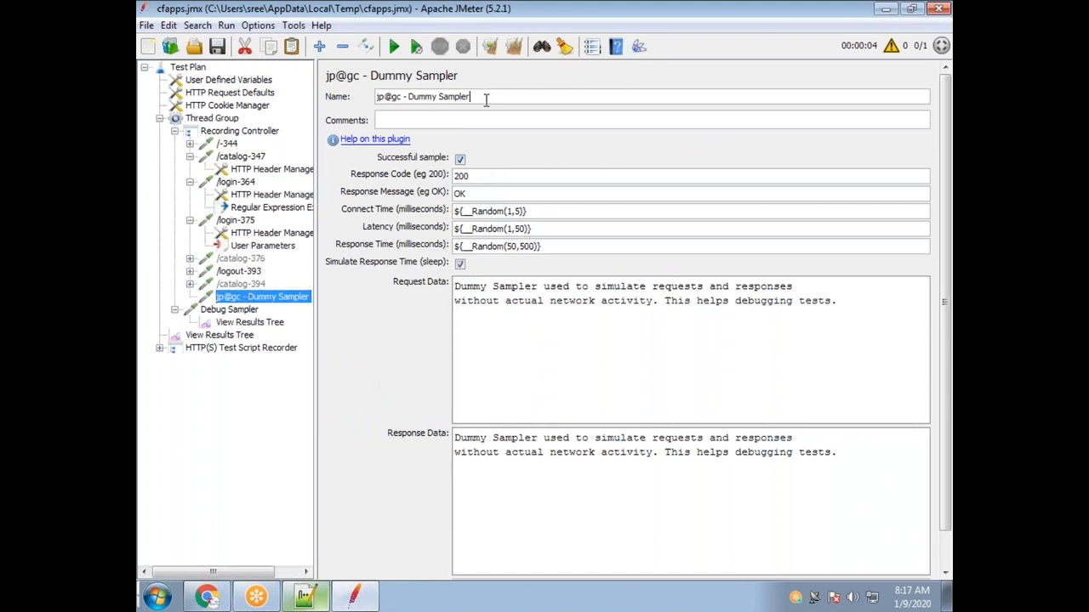
left_click_drag(488, 99, 376, 97)
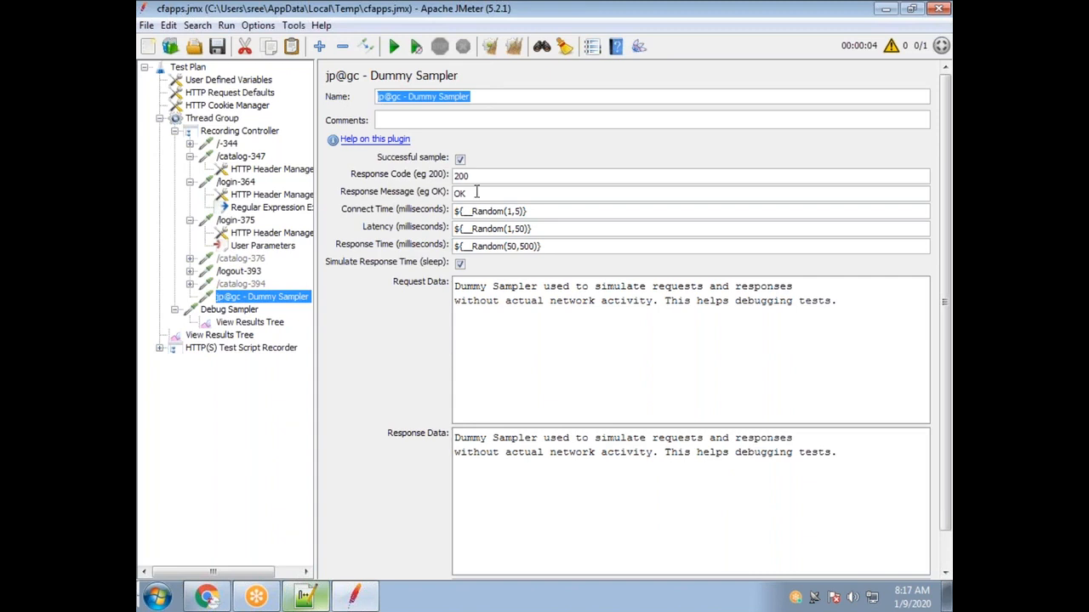
type("$")
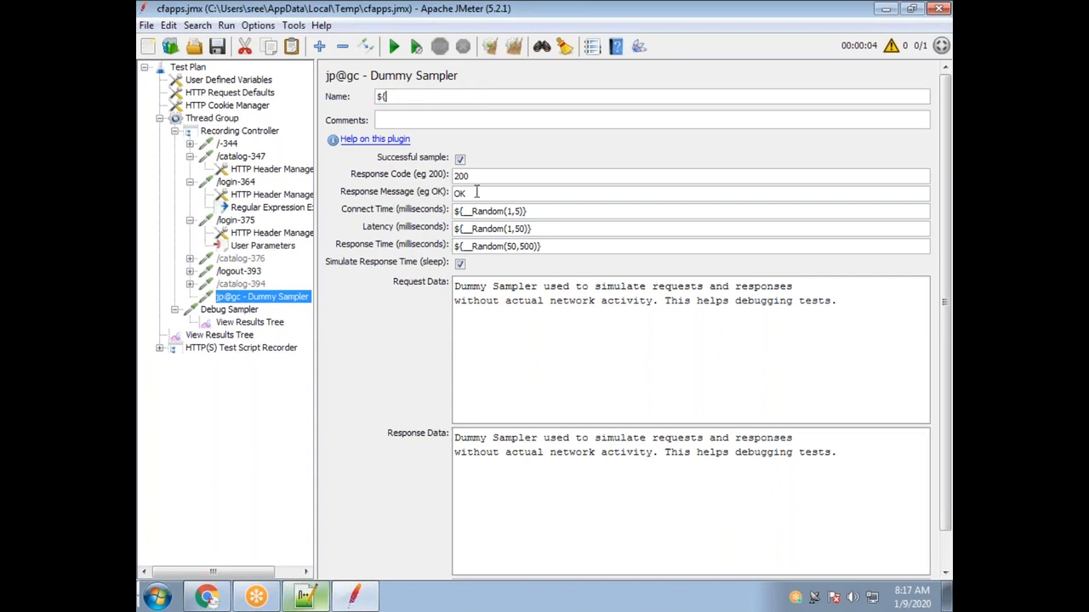
type("{")
left_click(286, 246)
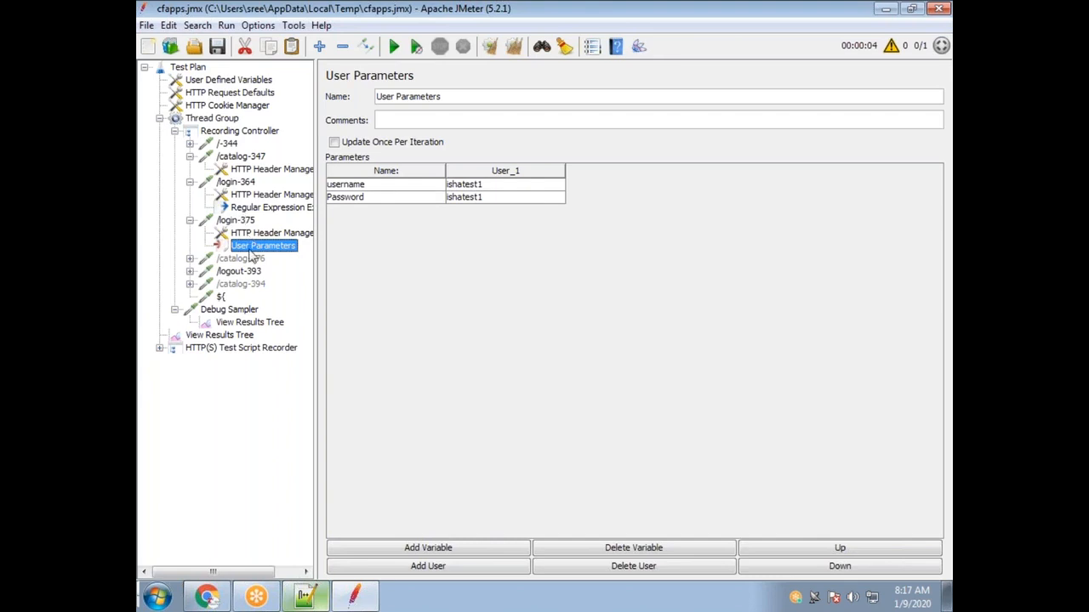
Finish naming the Dummy Sampler ${username}.
double_click(390, 185)
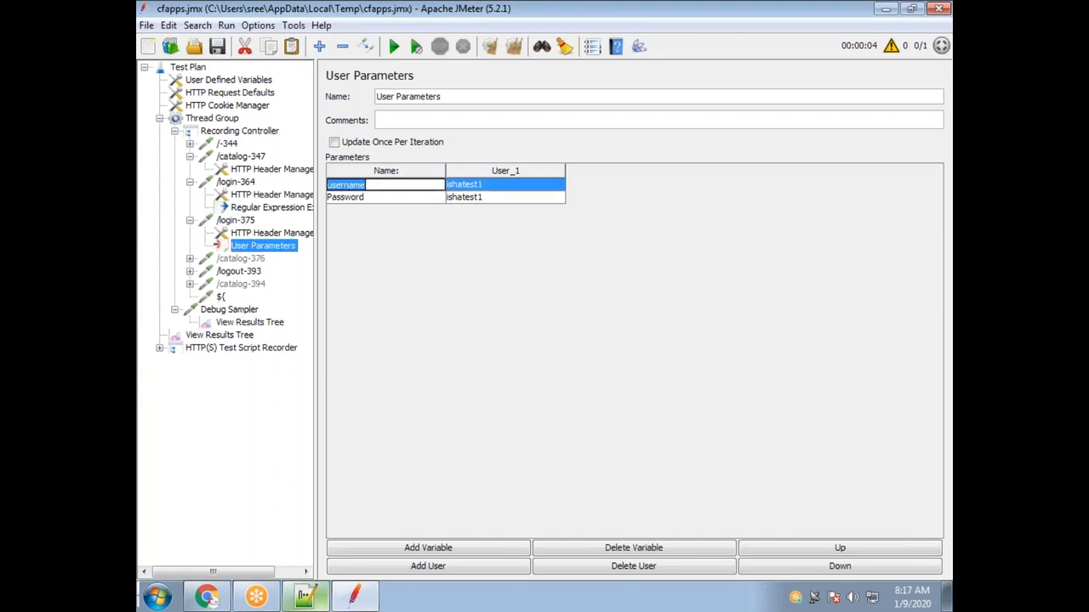
left_click(222, 297)
left_click(398, 96)
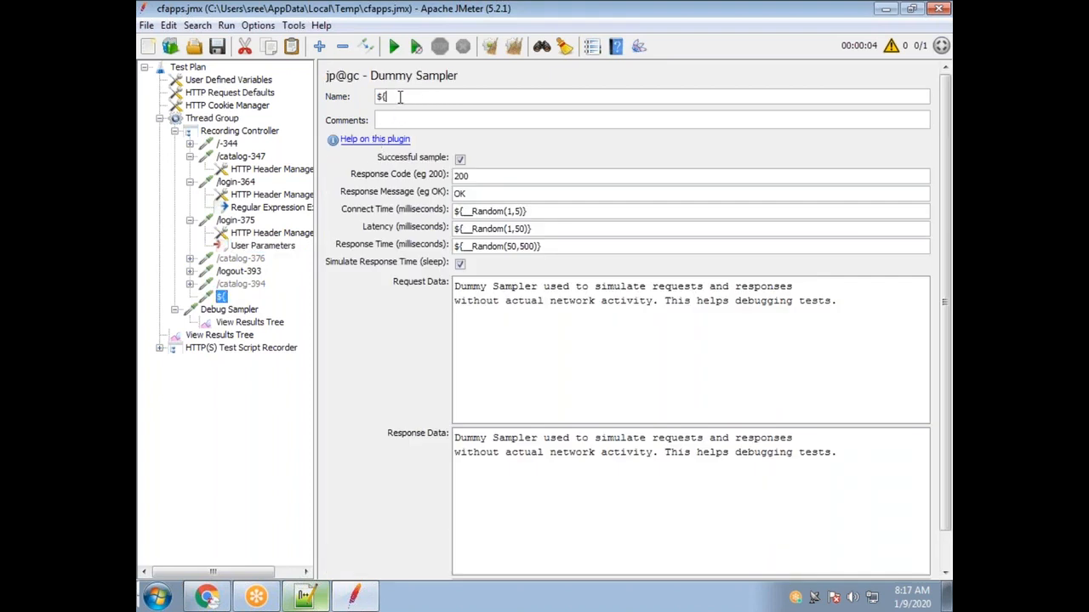
type("username")
left_click_drag(451, 97, 391, 100)
key("End")
Rename the User Parameters variables to Uname and Pwd.
left_click(263, 245)
left_click(357, 184)
double_click(356, 184)
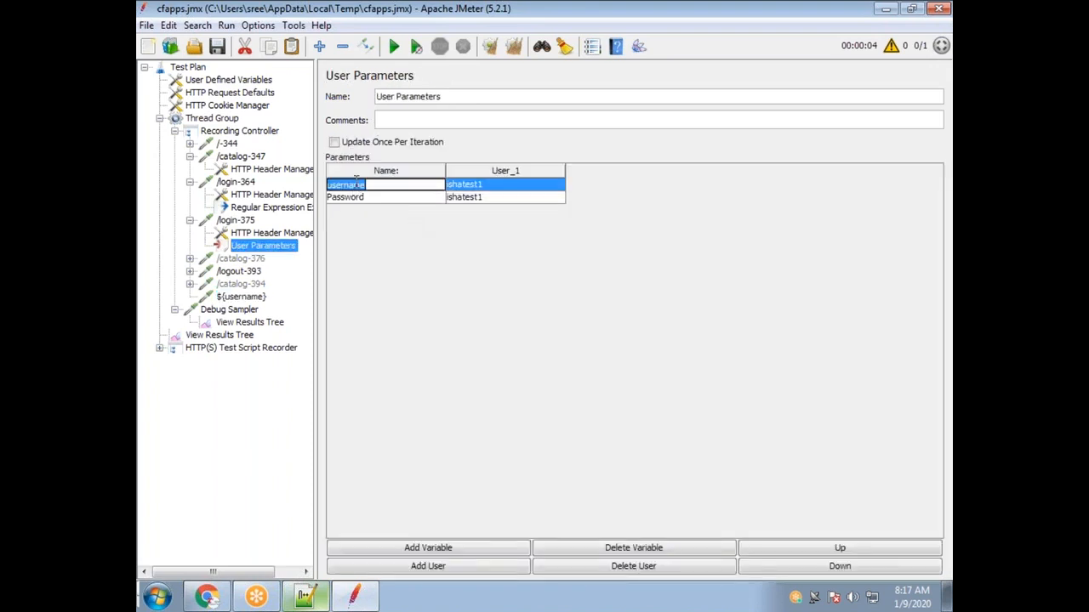
type("U")
double_click(375, 197)
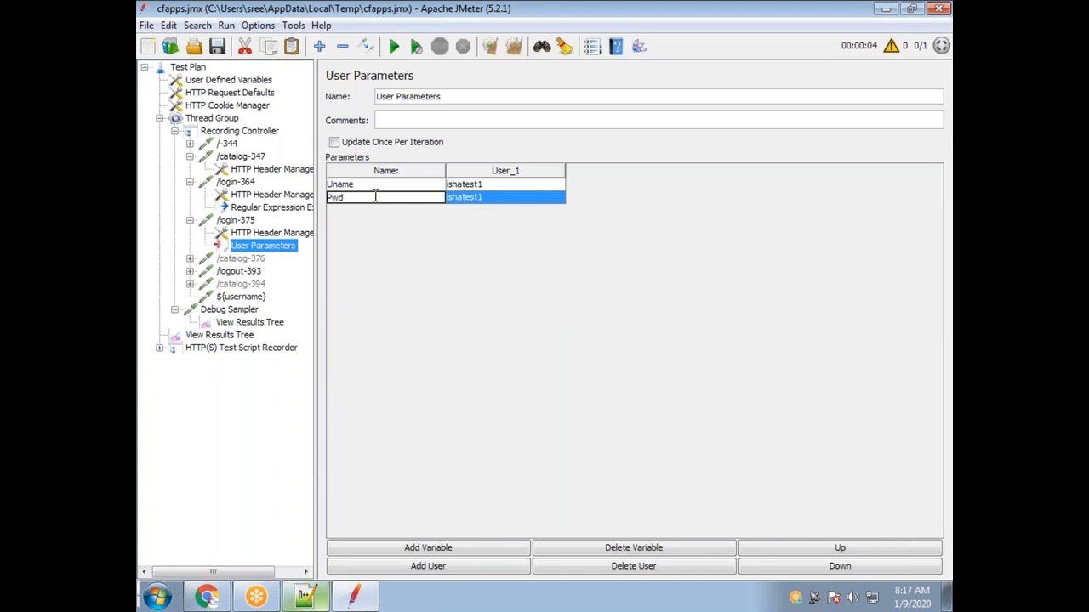
double_click(357, 184)
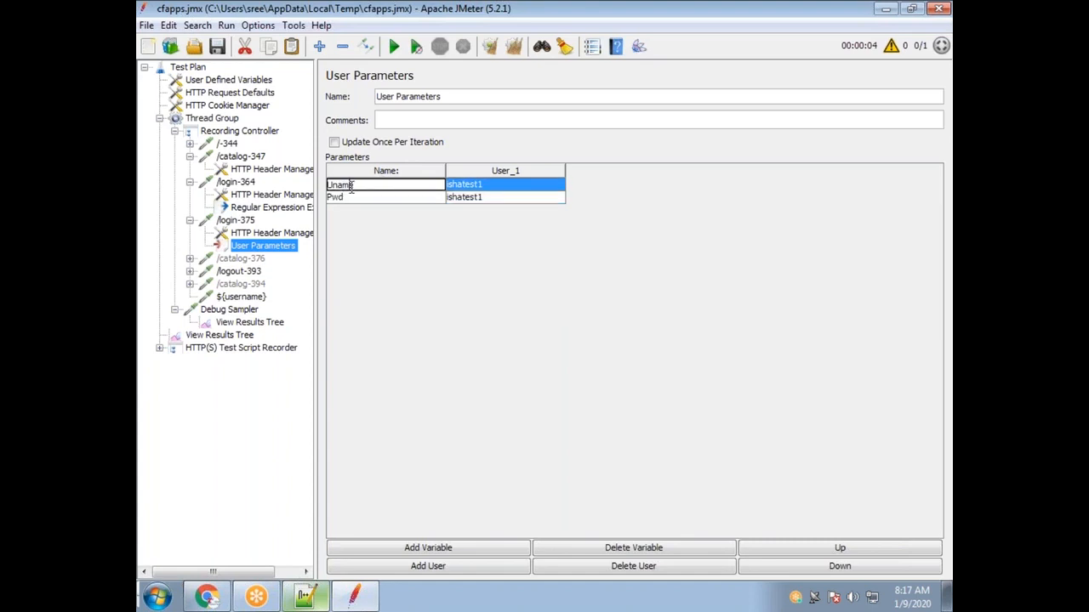
left_click_drag(366, 186, 323, 185)
Check the /login-375 username value against the Uname and Pwd variable names.
left_click(235, 220)
double_click(510, 322)
double_click(520, 321)
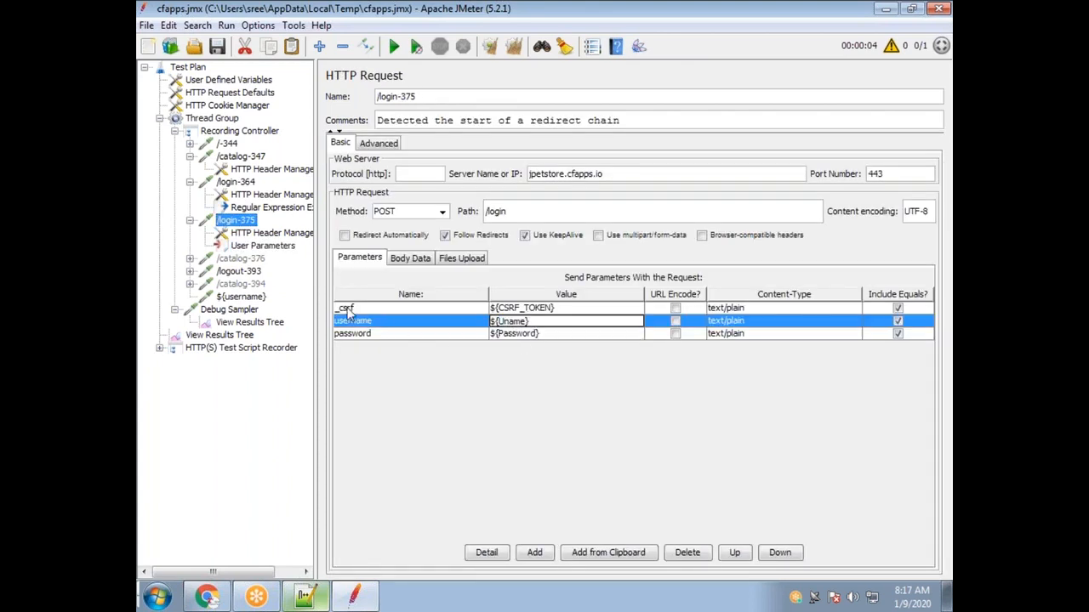
left_click(255, 246)
double_click(348, 197)
double_click(348, 199)
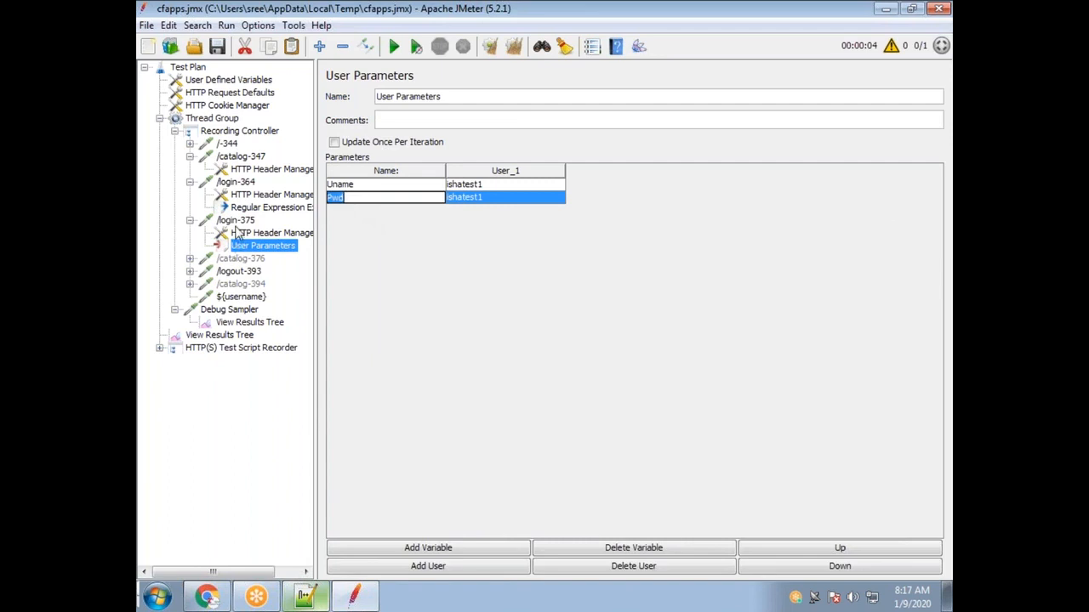
Change the /login-375 password value to ${Pwd}, with username sent as ${Uname}.
left_click(235, 221)
left_click(522, 336)
double_click(518, 335)
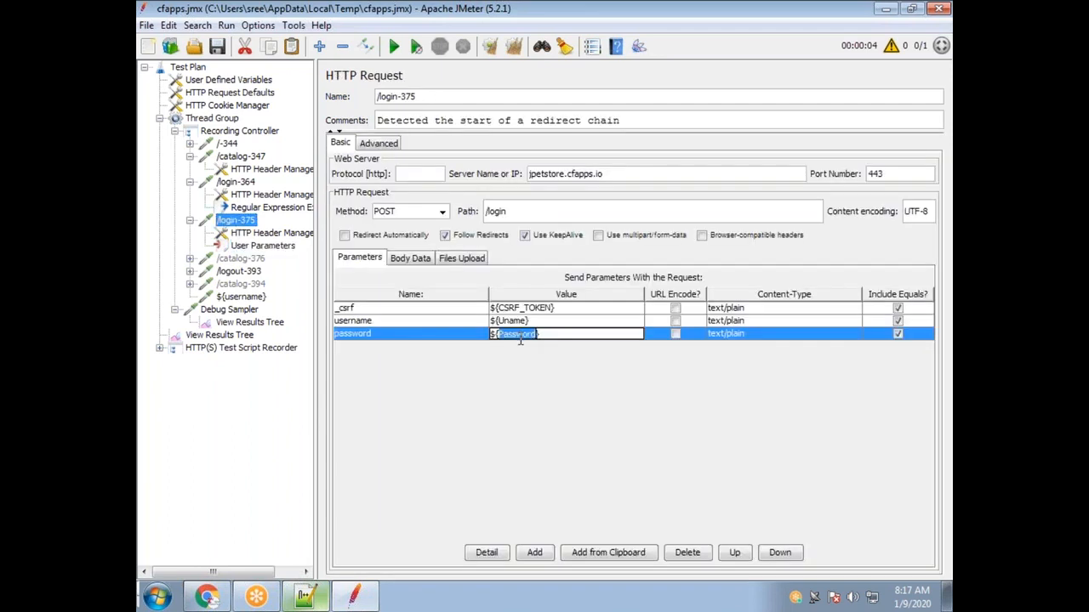
type("Pwd")
left_click(513, 322)
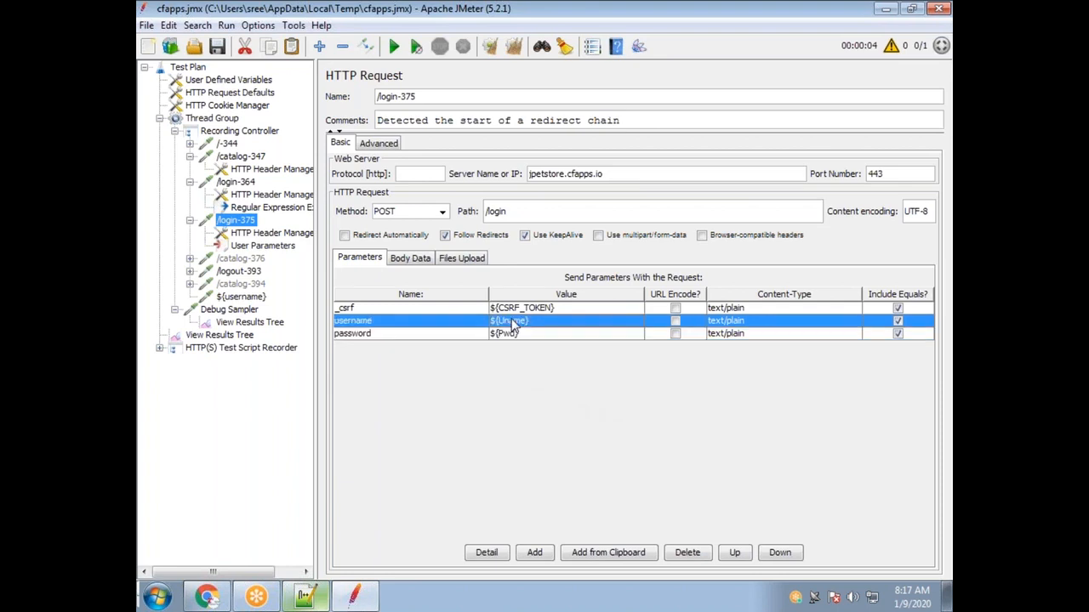
double_click(514, 322)
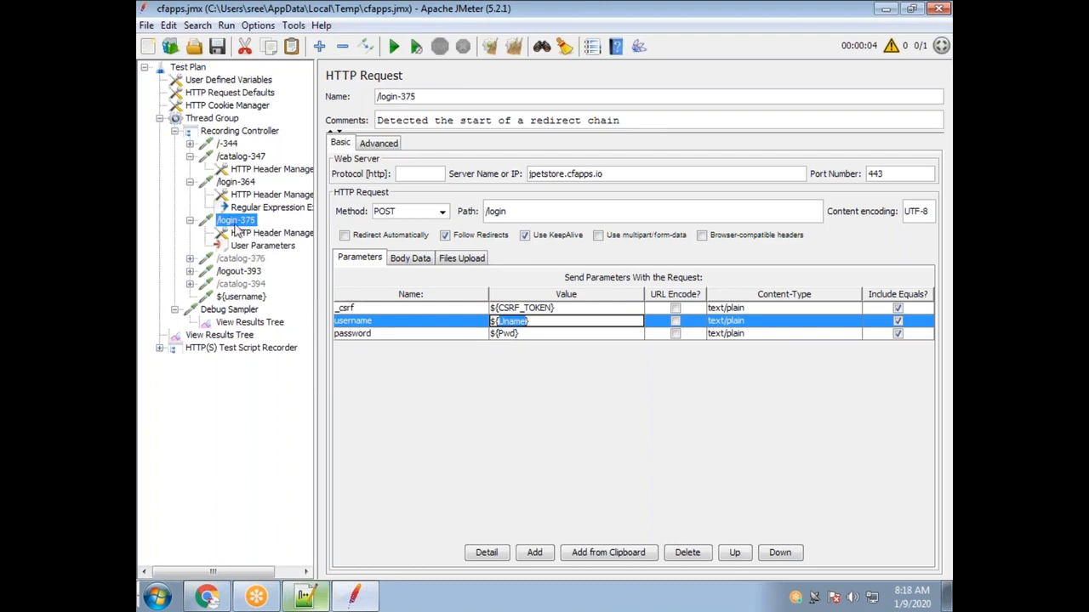
left_click(389, 335)
left_click(391, 324)
left_click(391, 337)
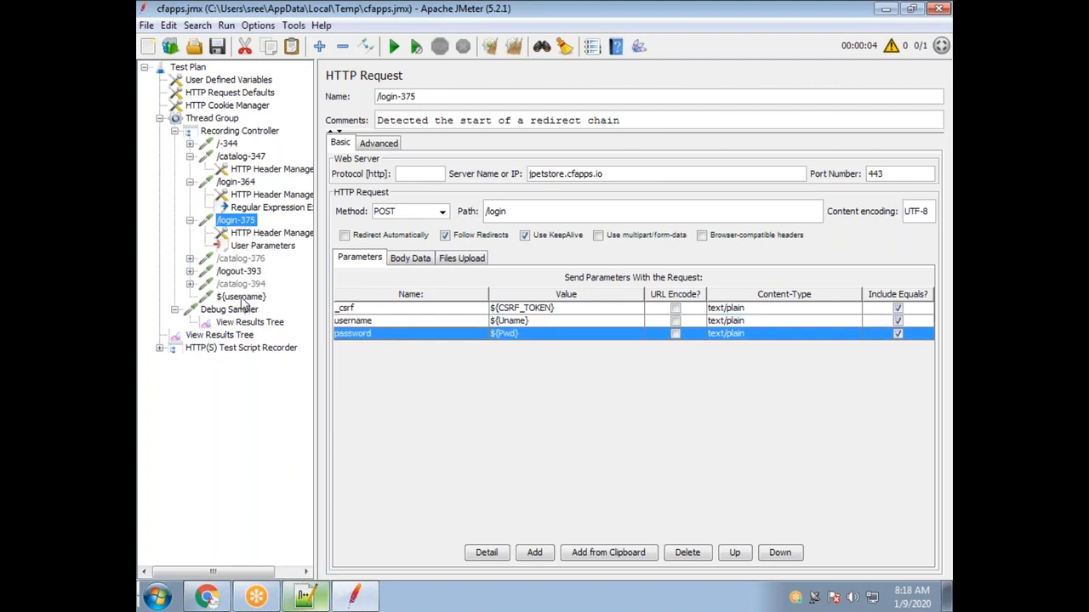
Rename the ${username} Dummy Sampler to ${Uname}.
left_click(241, 297)
double_click(405, 97)
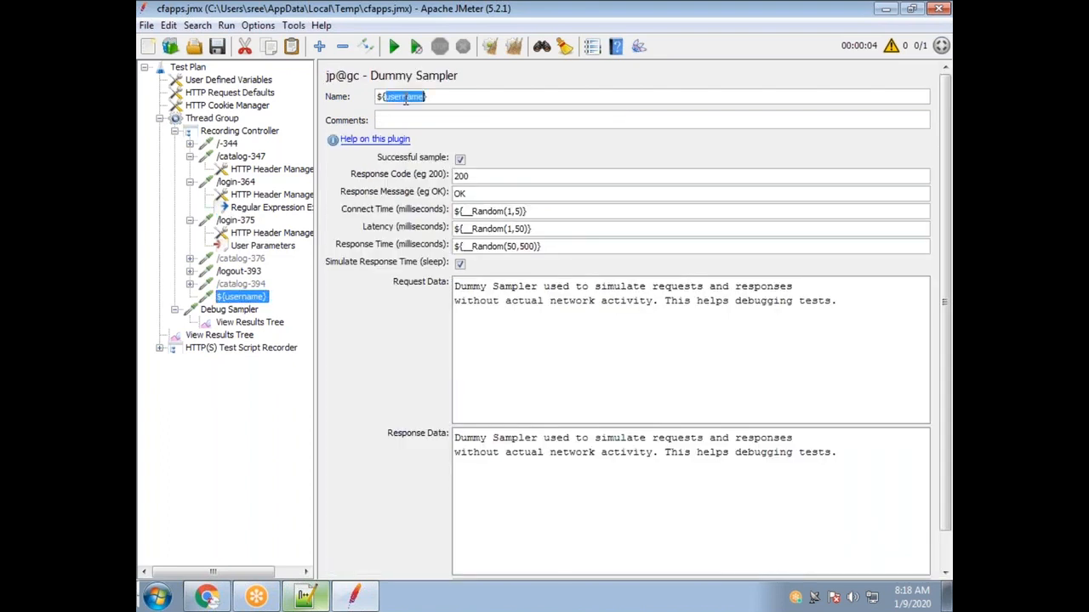
type("Uname")
Run the test, appending to the existing results file, and inspect the dummy sampler's result.
left_click(396, 52)
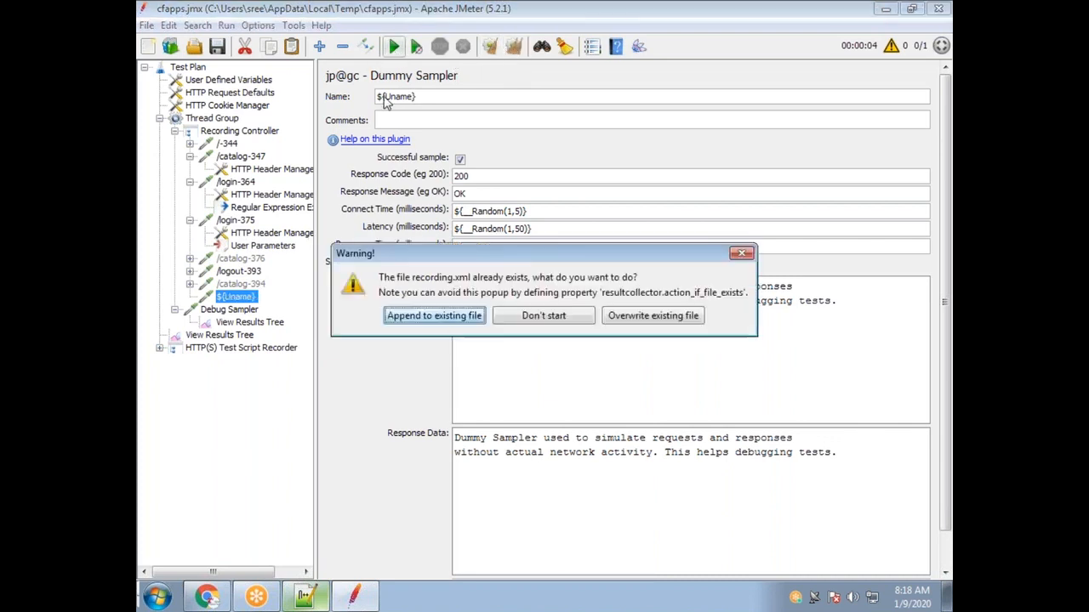
left_click(427, 320)
left_click(237, 336)
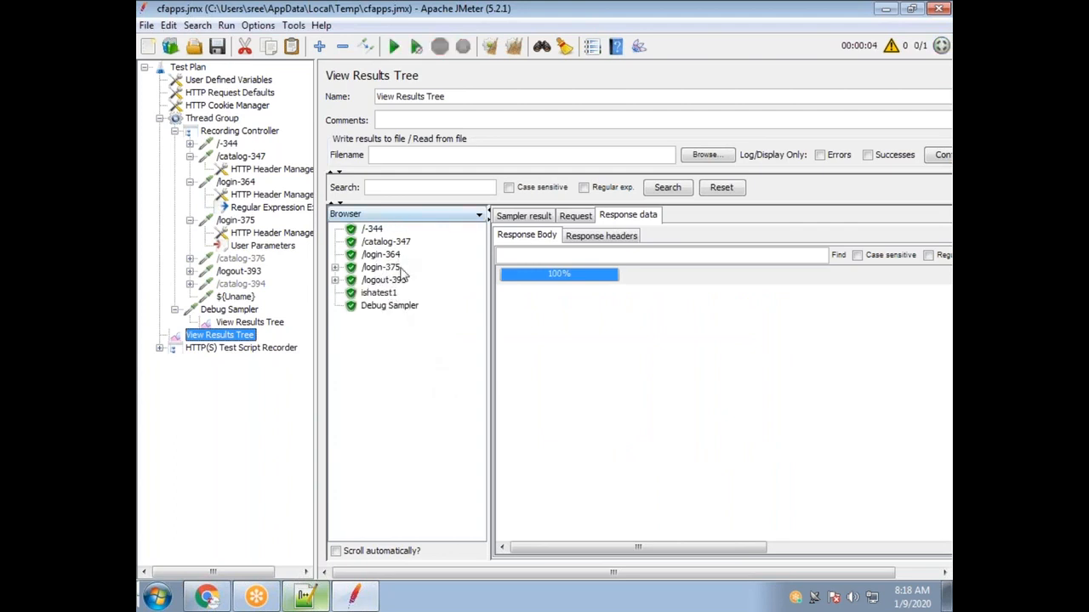
left_click(379, 293)
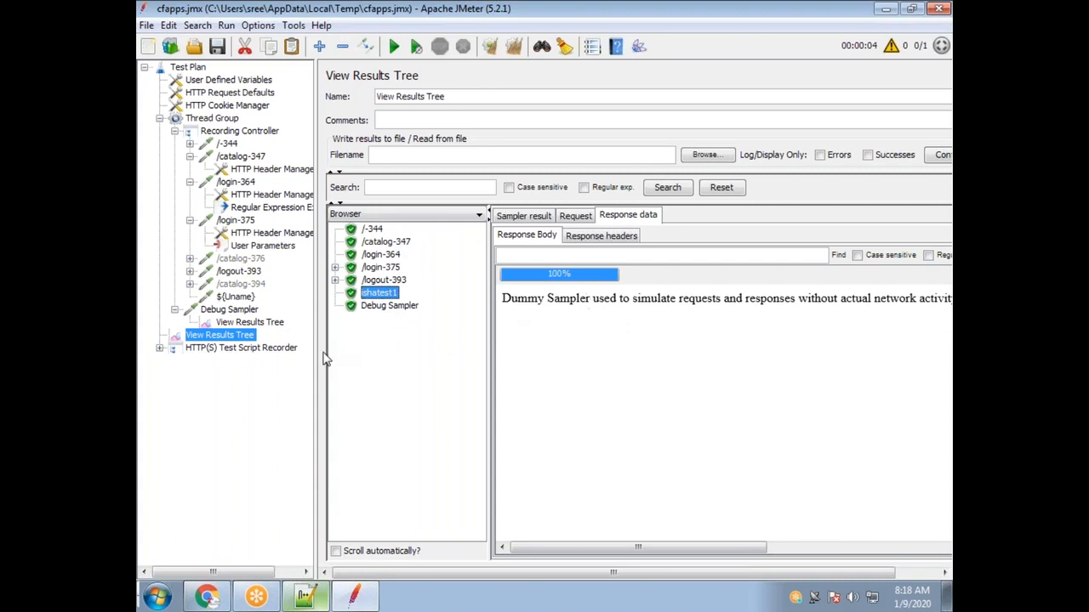
left_click(235, 296)
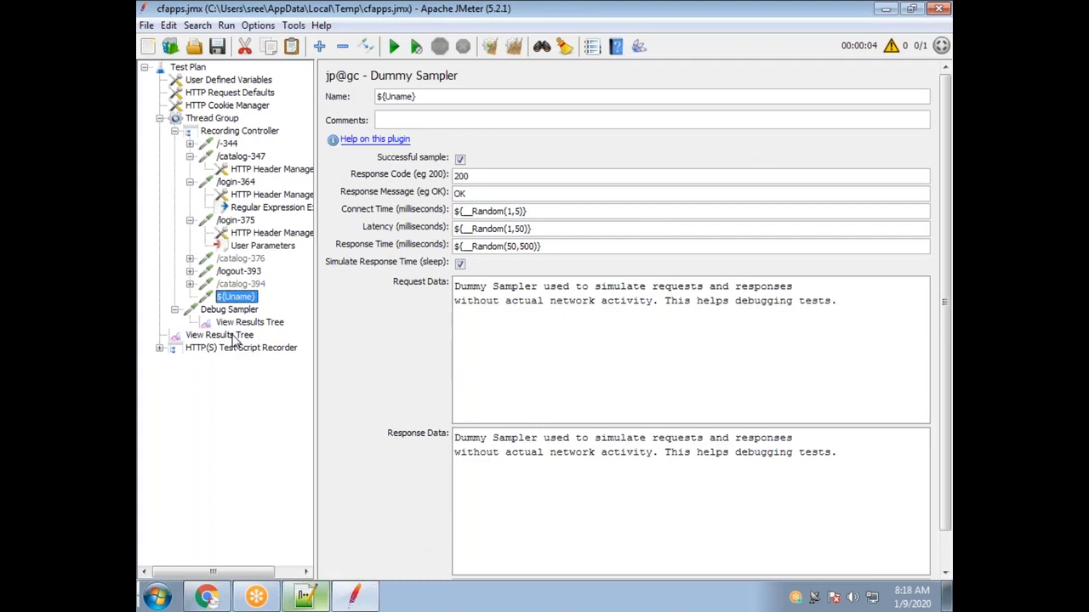
left_click(232, 336)
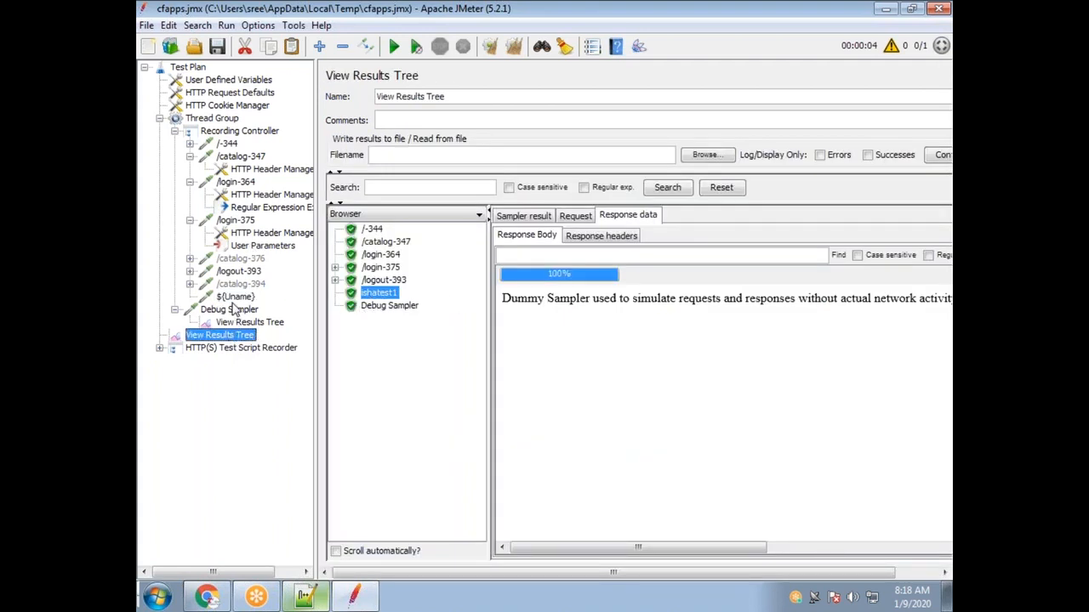
Cross-check the User Parameters values and ${Uname} sampler against the test results.
left_click(251, 248)
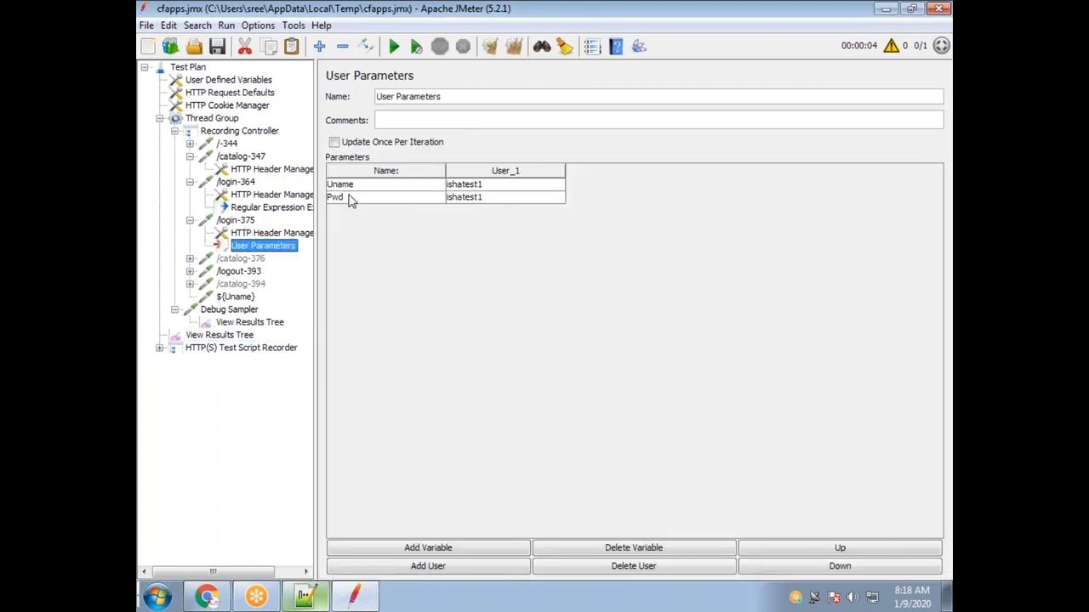
left_click(228, 299)
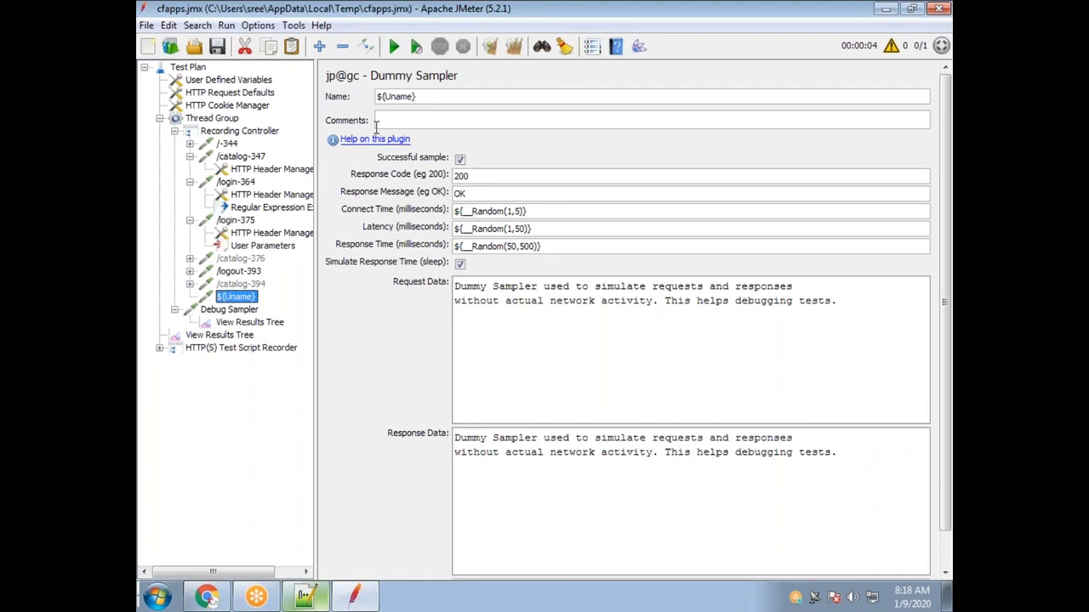
left_click(245, 337)
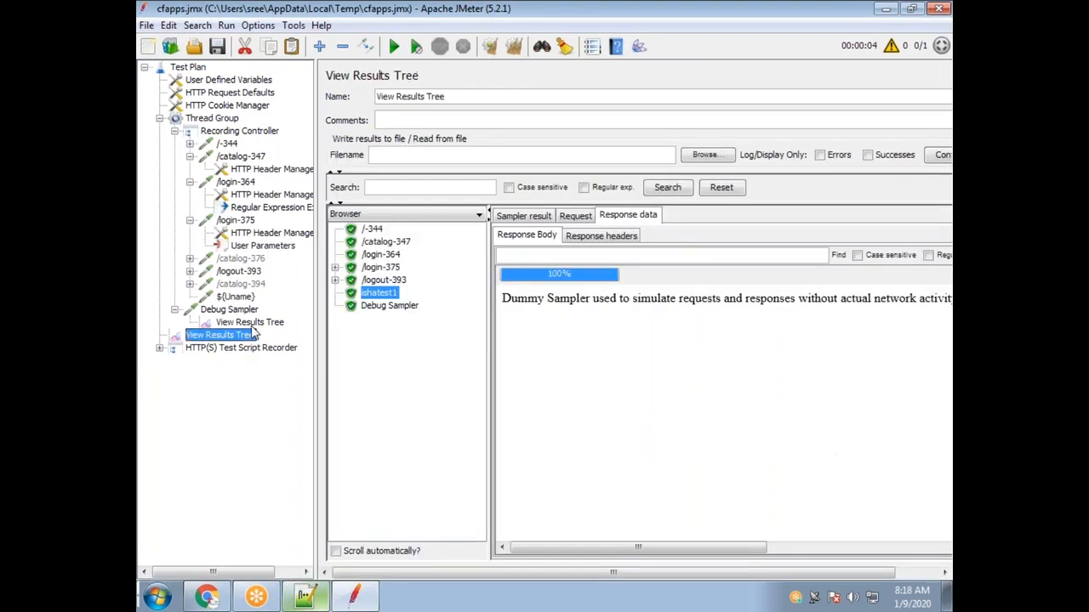
left_click(381, 295)
left_click(262, 245)
double_click(362, 185)
left_click_drag(364, 185, 332, 185)
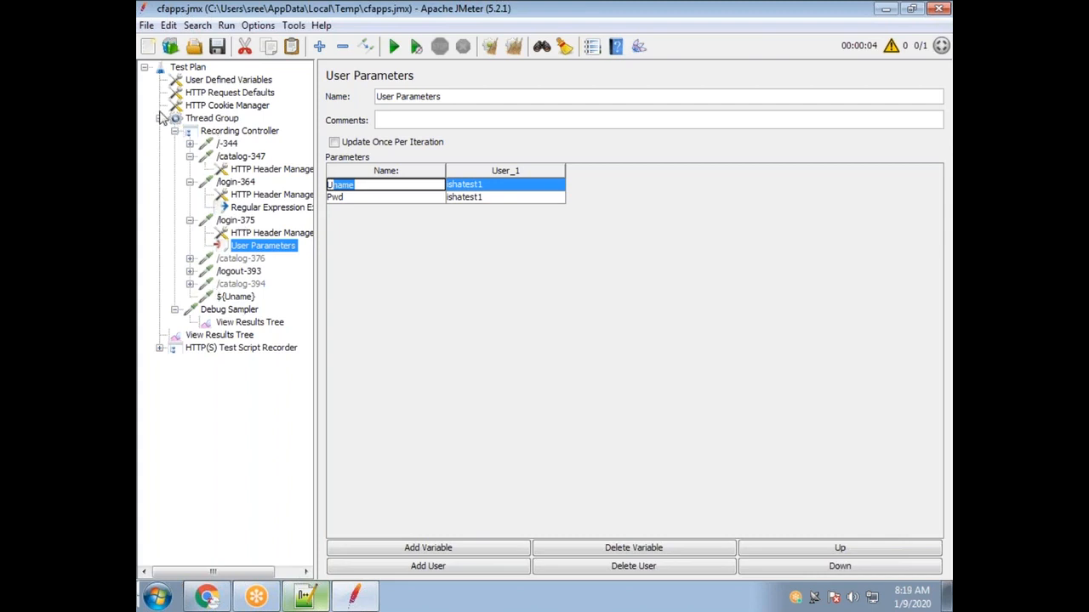
Add a new Thread Group to the test plan and move it above the recorder.
right_click(190, 68)
mouse_move(264, 75)
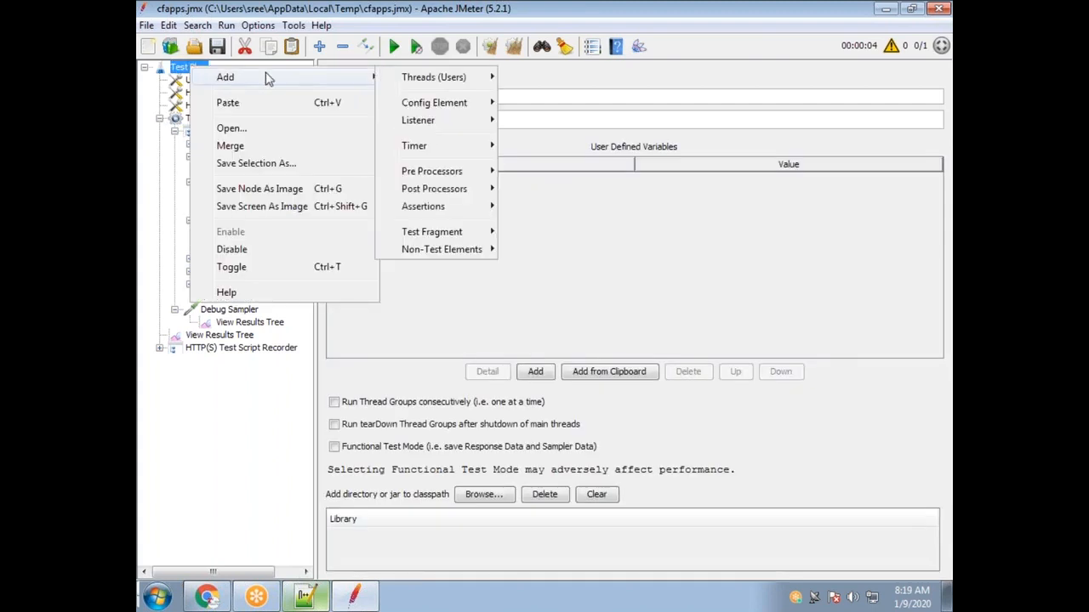
mouse_move(419, 78)
left_click(568, 76)
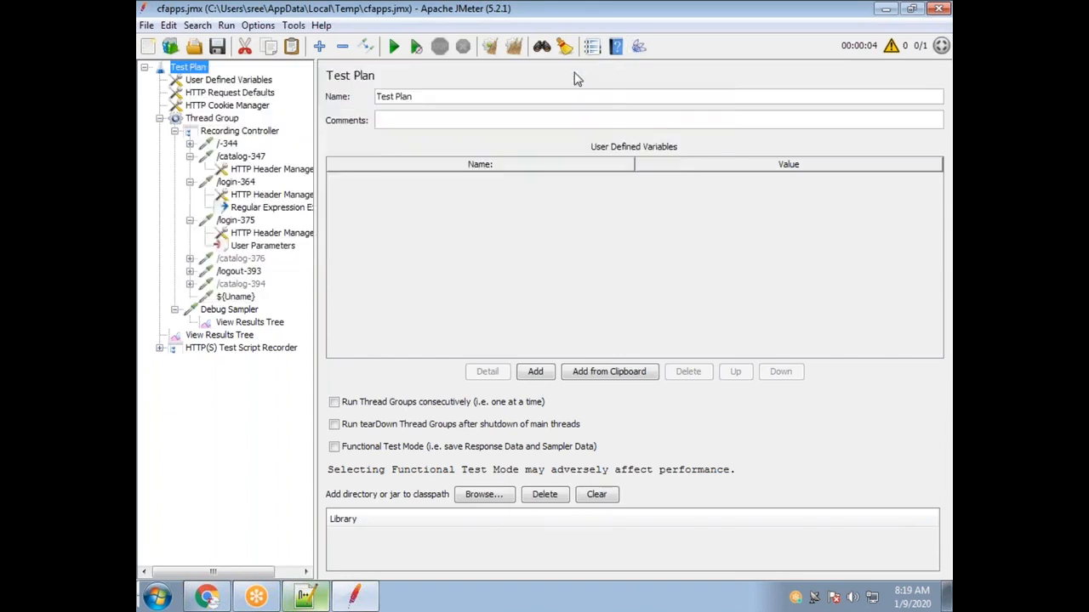
left_click_drag(218, 363, 223, 352)
Name the new thread group Script2 and rename the original thread group Script.
left_click(450, 98)
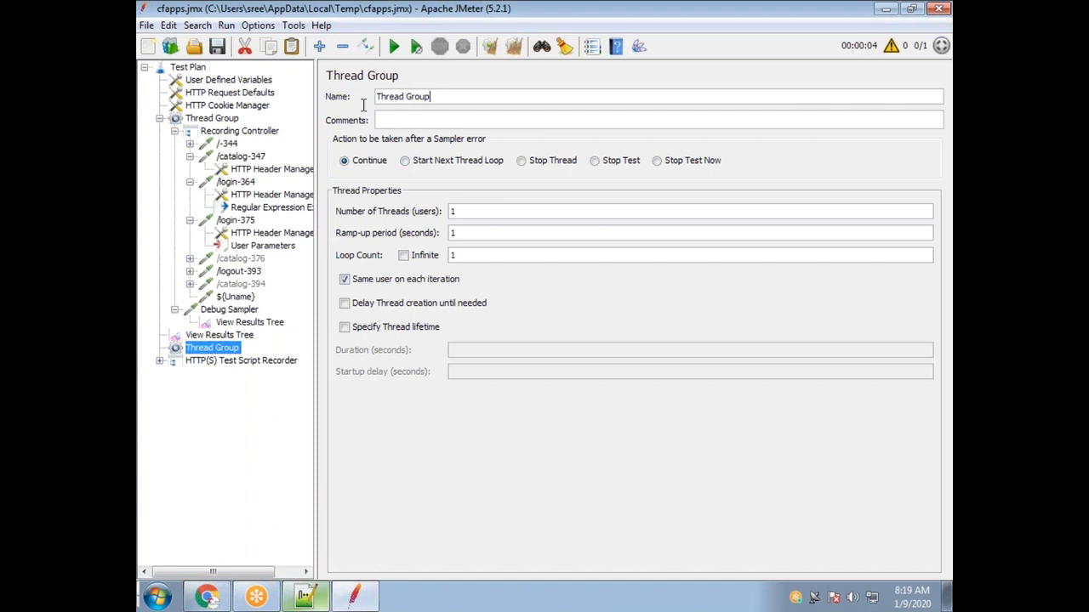
key("ctrl+a")
type("Scr")
left_click(209, 118)
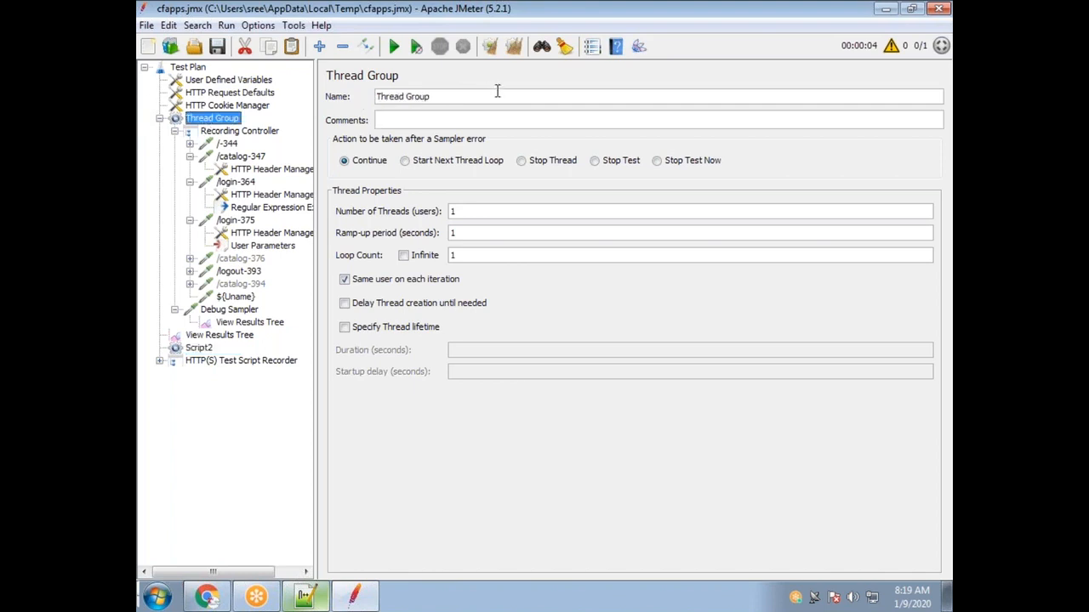
left_click_drag(441, 97, 375, 95)
type("Script")
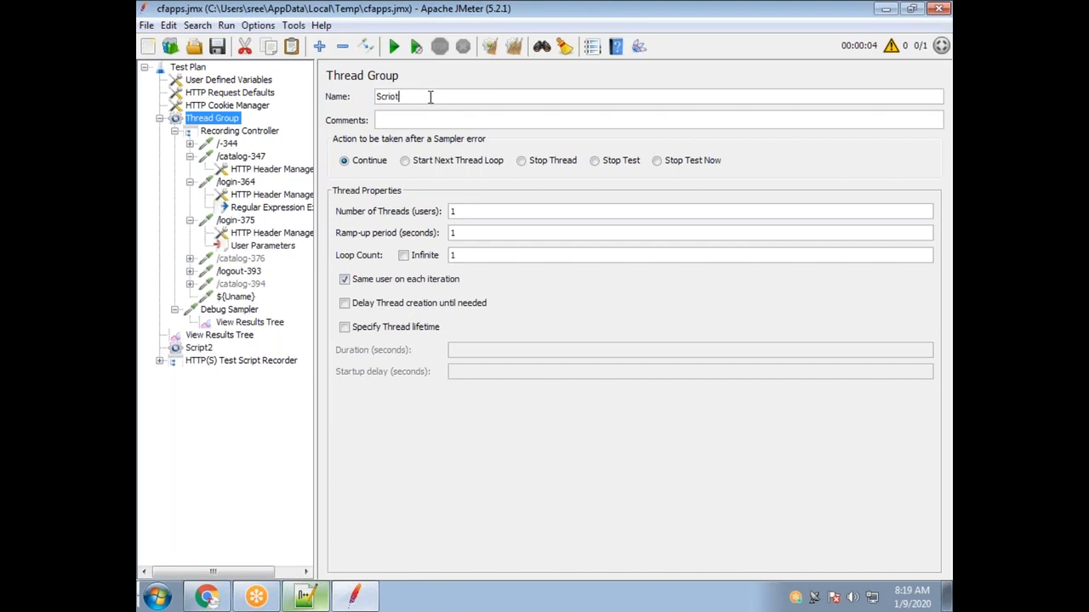
left_click(204, 348)
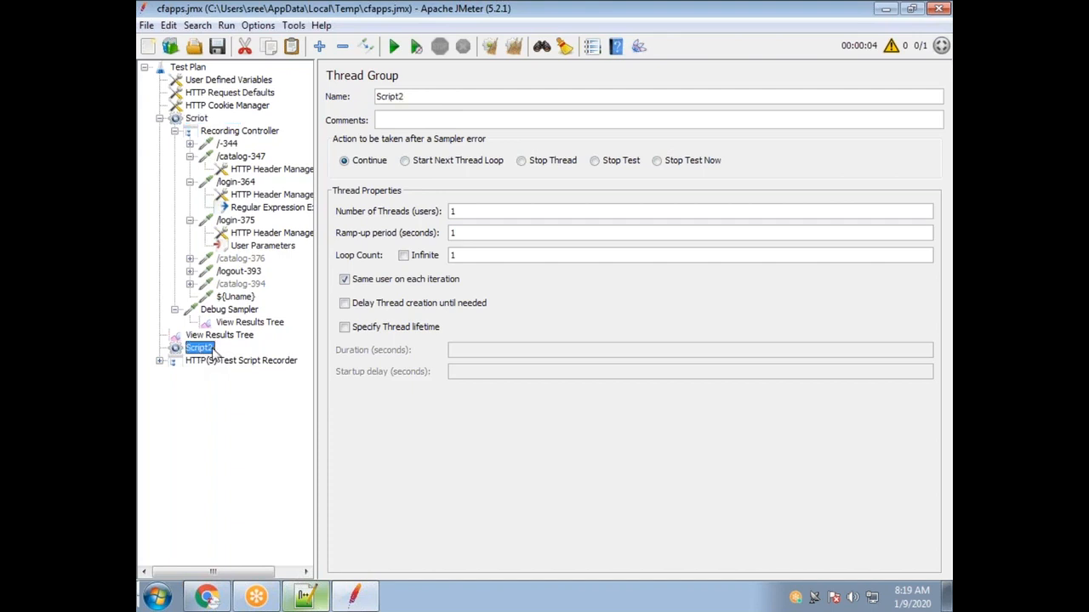
Add a jp@gc - Dummy Sampler under the Script2 thread group.
right_click(214, 356)
mouse_move(306, 240)
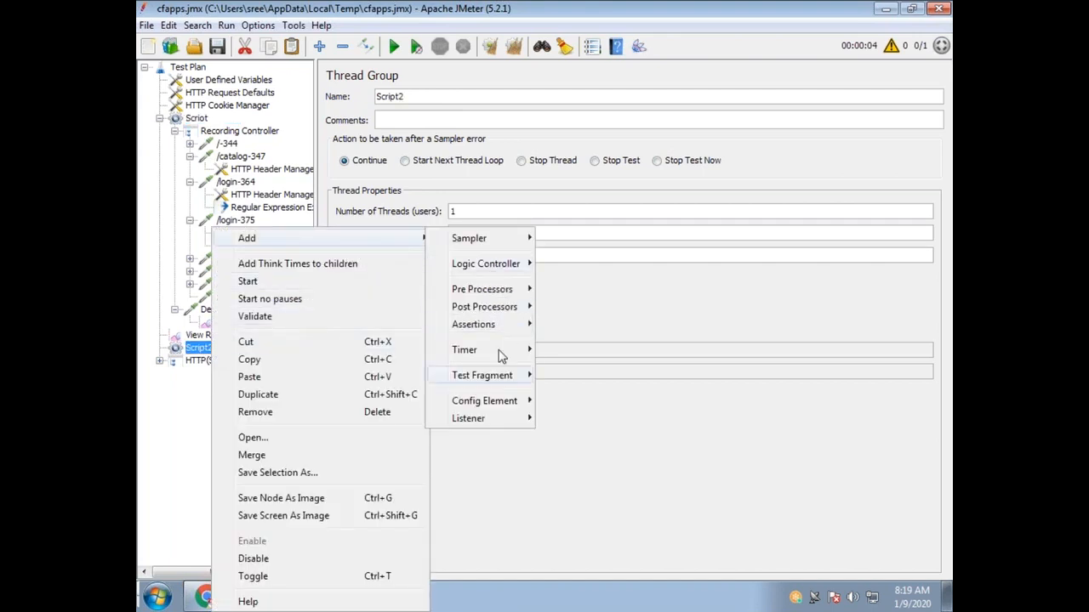
mouse_move(472, 238)
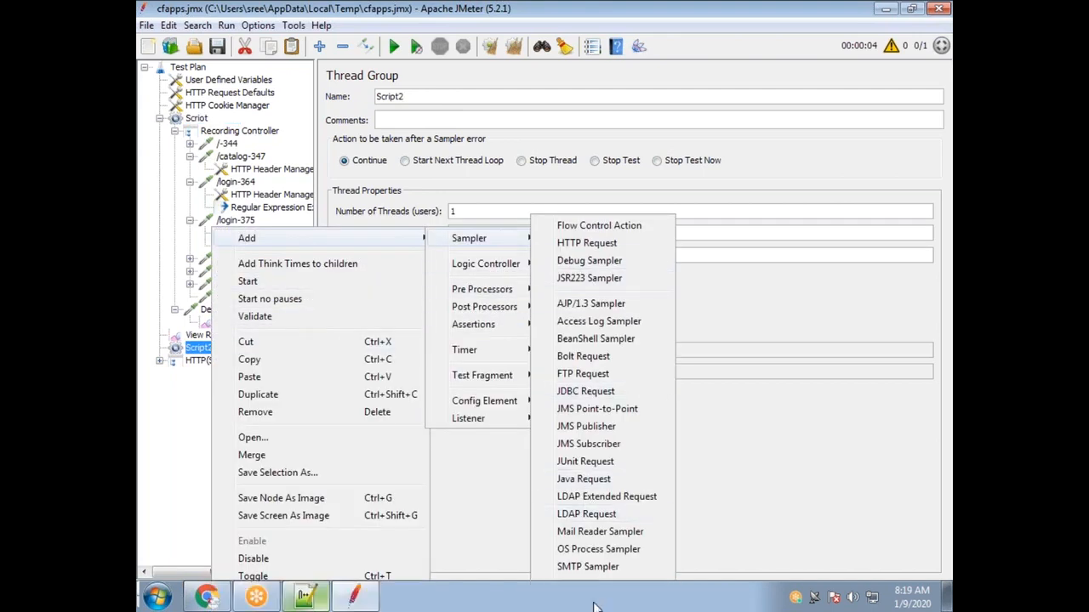
left_click(593, 606)
Copy the ${Uname} name from the existing sampler into the new dummy sampler, then review User Parameters.
left_click(236, 297)
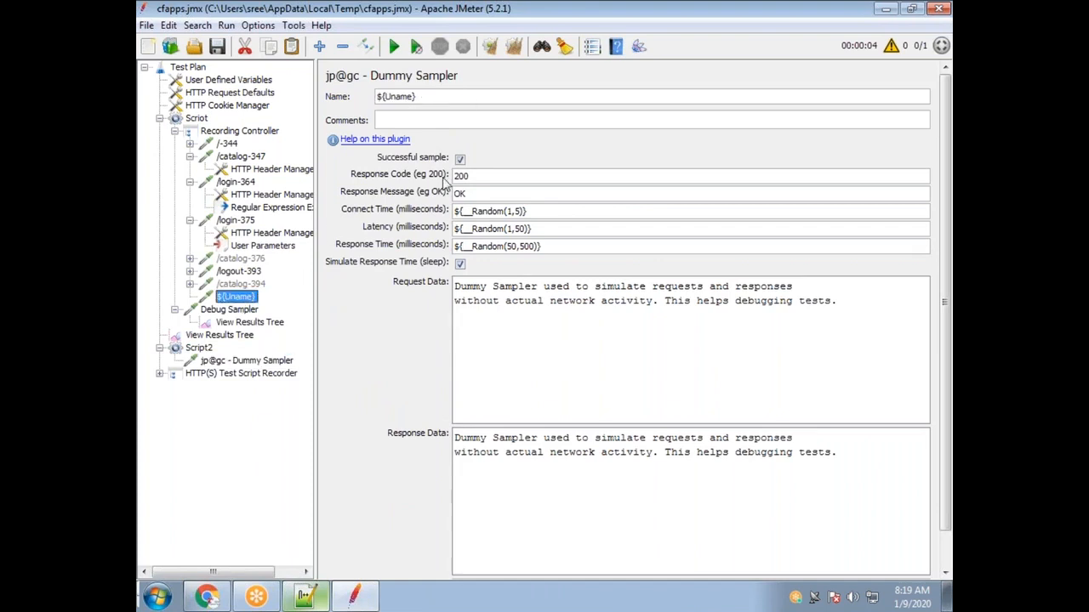
left_click_drag(422, 97, 344, 102)
key("ctrl+c")
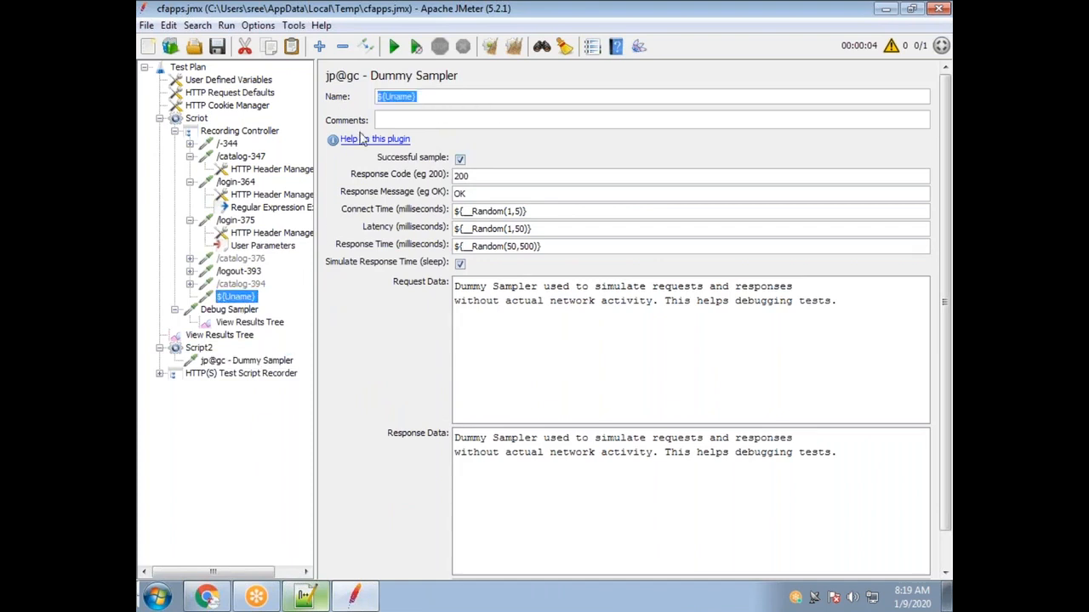
left_click(204, 367)
left_click(472, 96)
left_click_drag(358, 96, 340, 96)
key("ctrl+v")
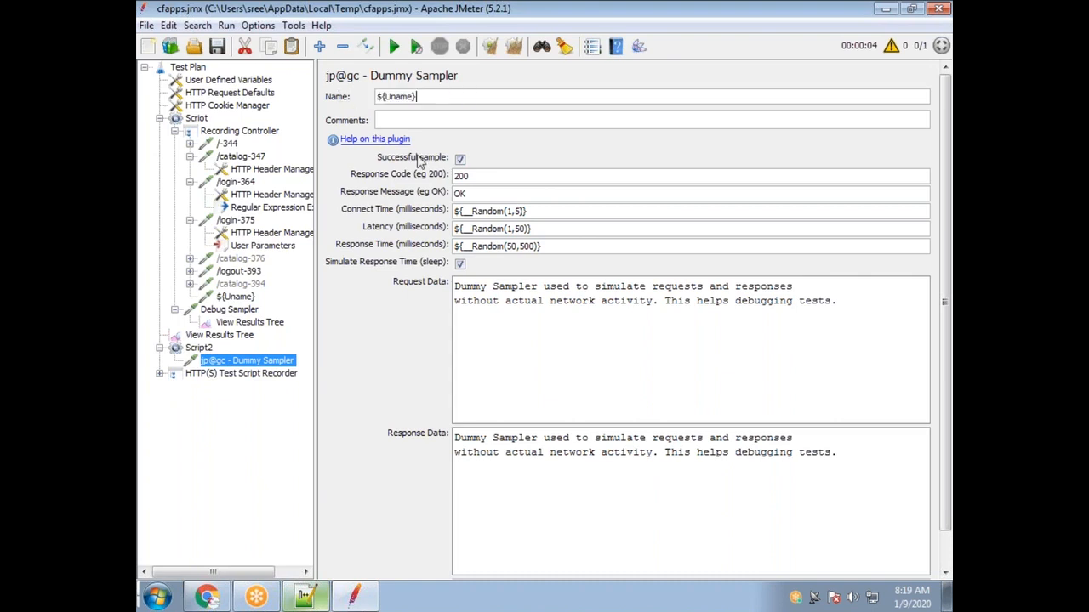
left_click(252, 260)
left_click(255, 246)
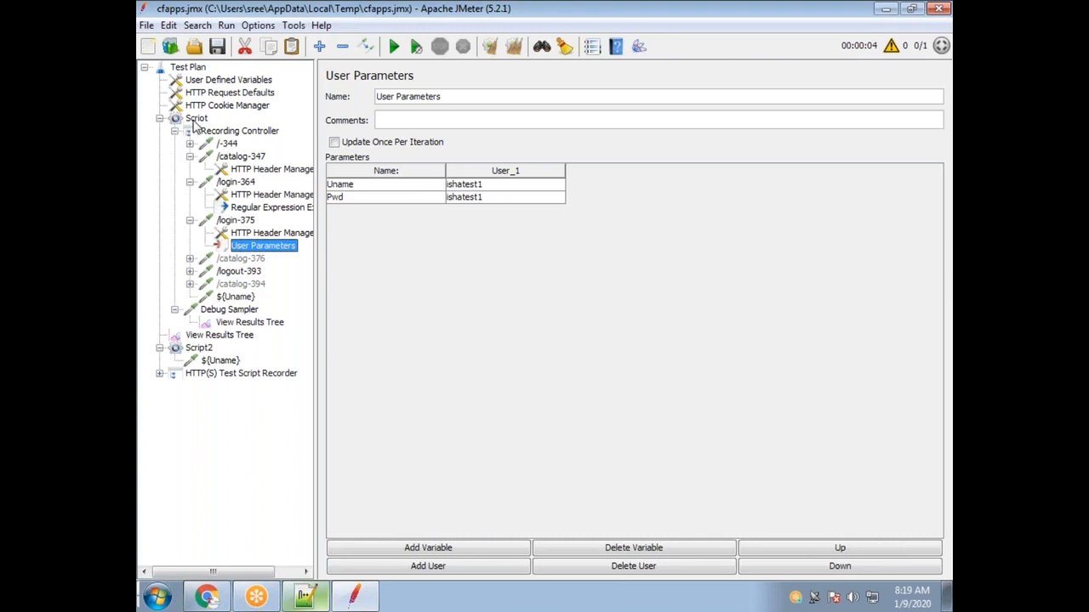
Check the results listeners, then select the original Script thread group and then Script2.
left_click(231, 324)
left_click(220, 336)
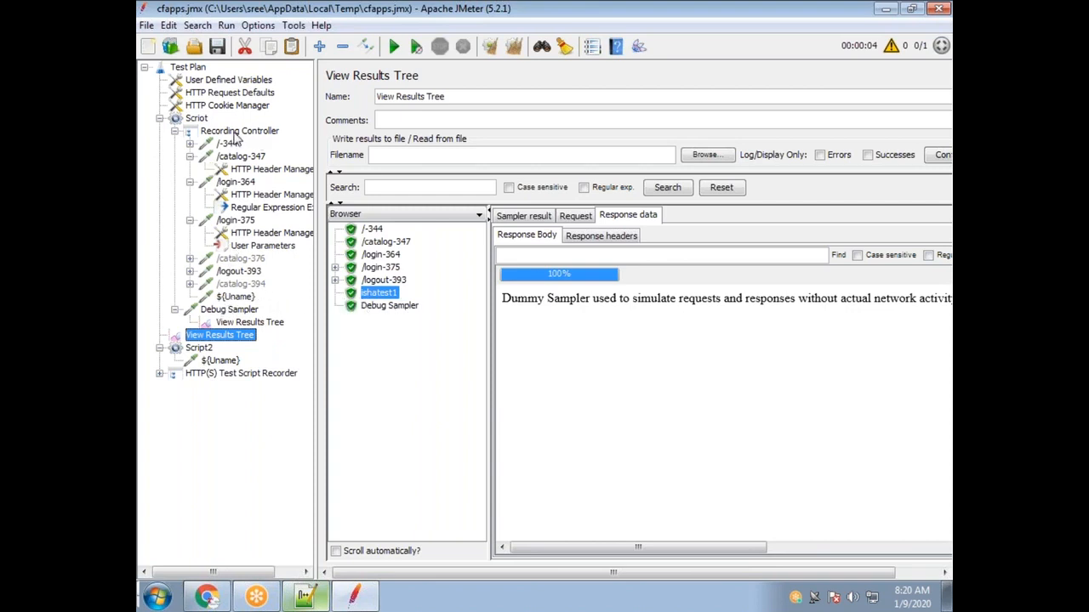
left_click(198, 119)
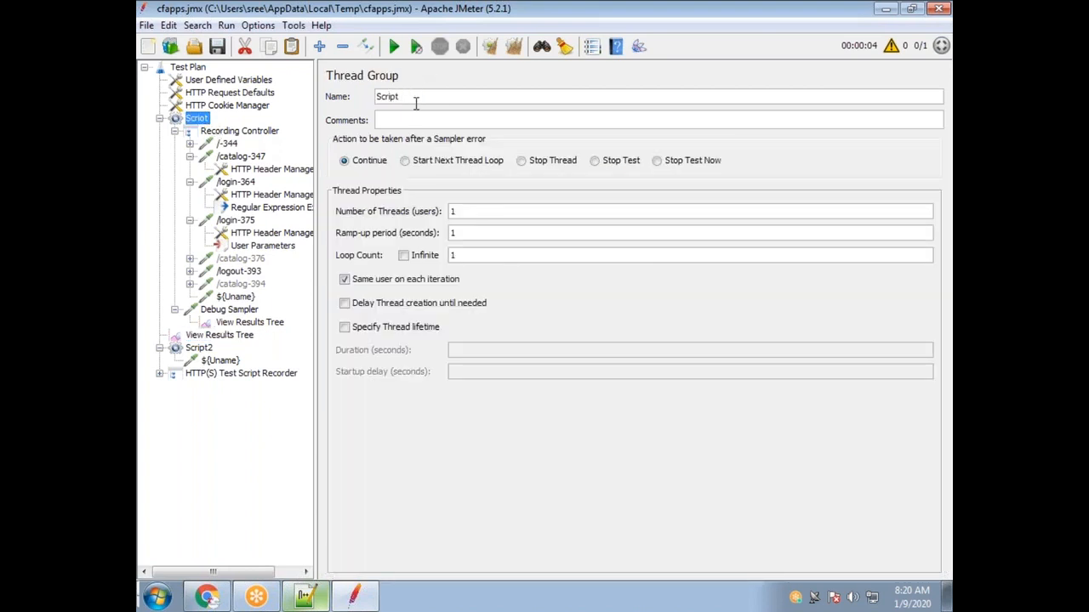
left_click(201, 349)
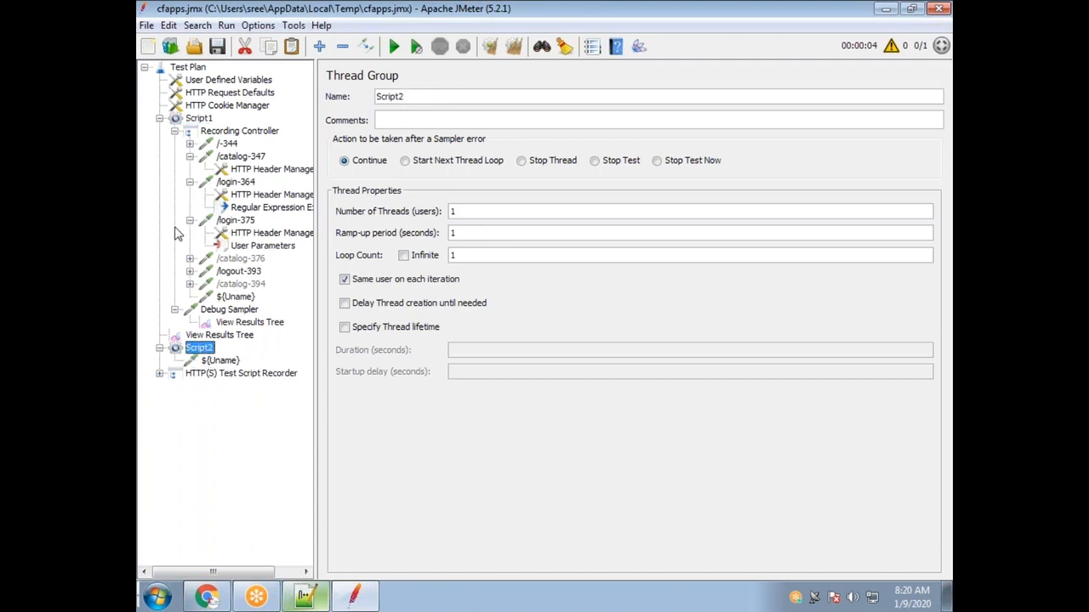
Add a View Results Tree listener under Script2 and compare it with Script1's results tree.
right_click(205, 351)
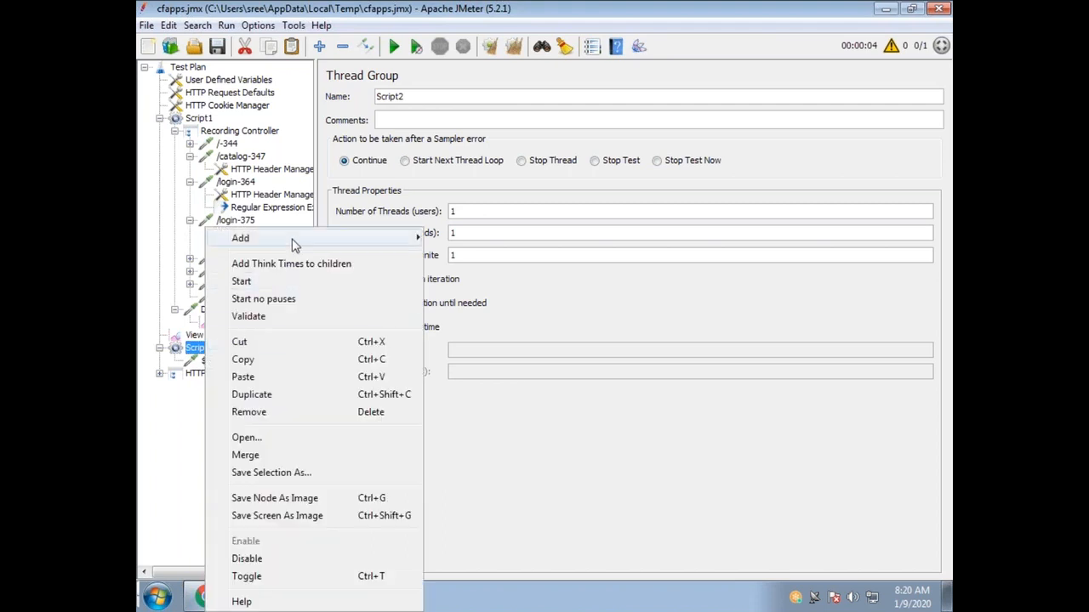
mouse_move(292, 242)
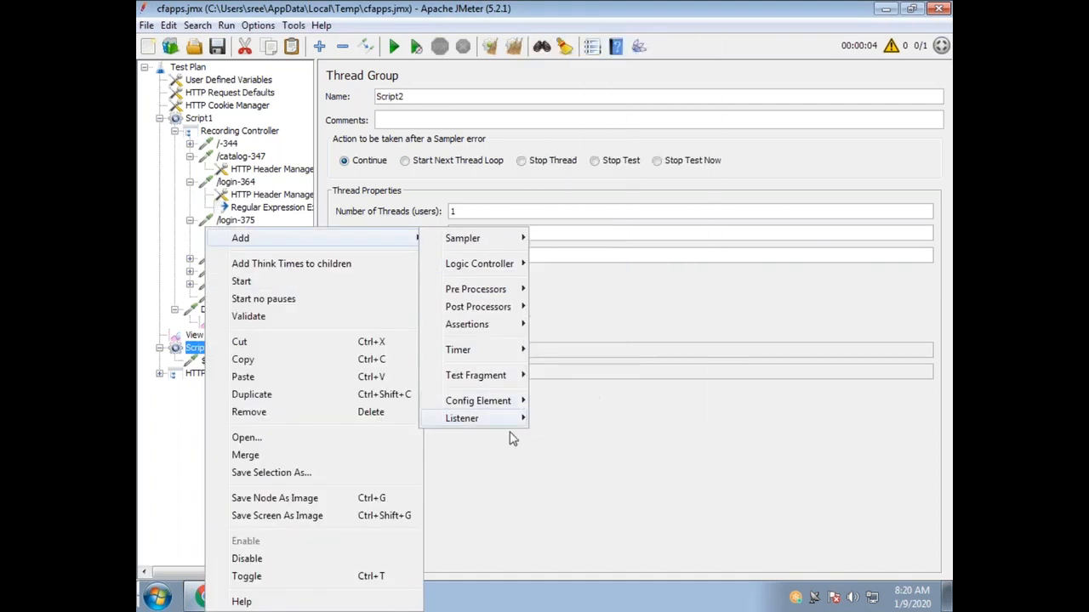
mouse_move(484, 418)
left_click(586, 146)
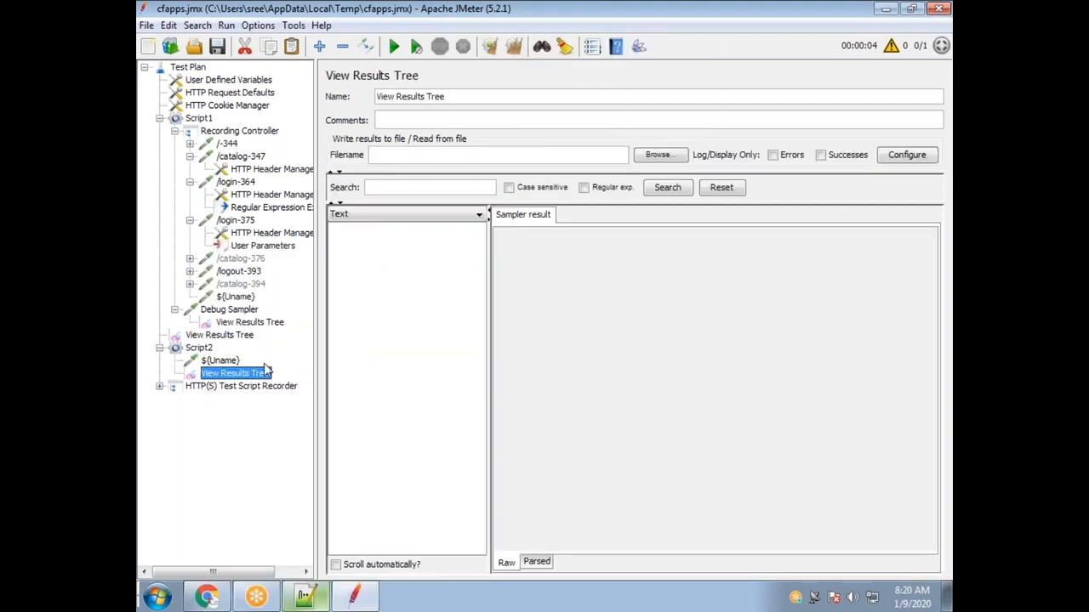
left_click(224, 337)
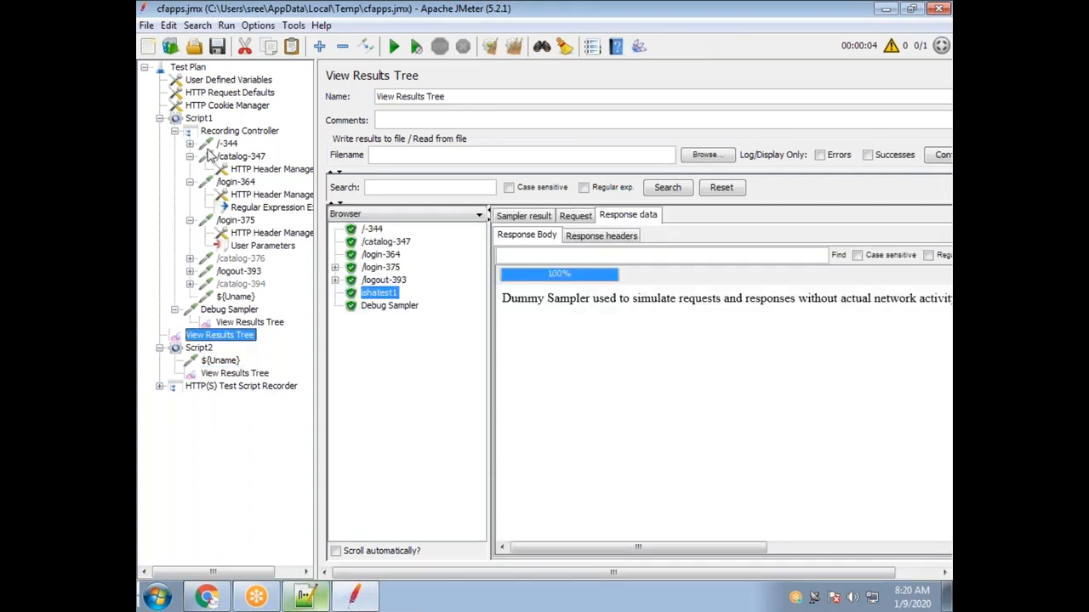
left_click(234, 374)
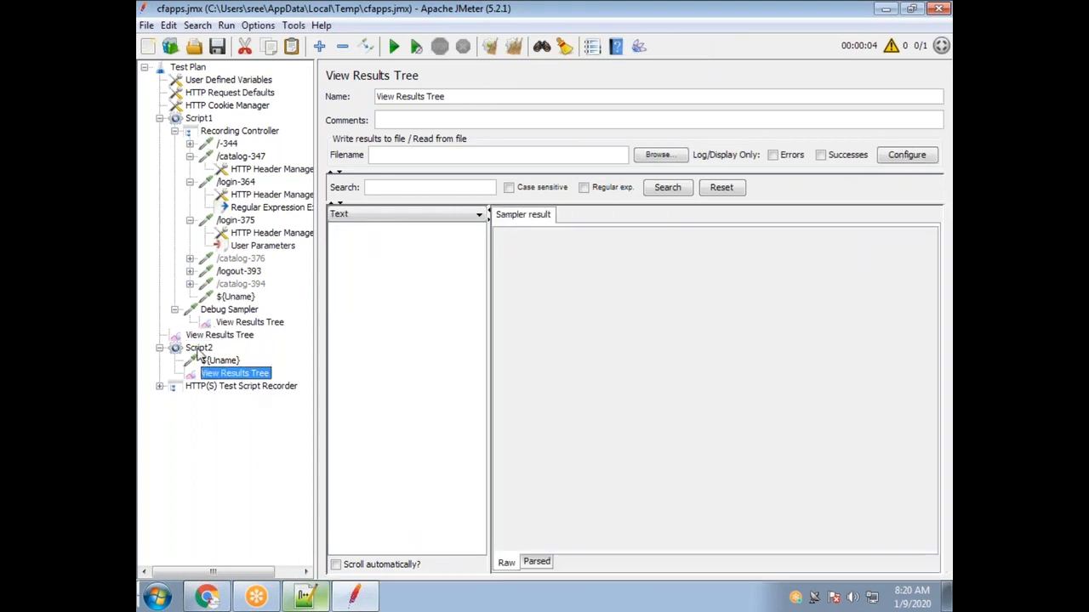
left_click(199, 348)
Clear Script1's results, rerun appending to the existing file, and inspect the ${Uname} sample results.
left_click(219, 335)
left_click(512, 46)
left_click(394, 46)
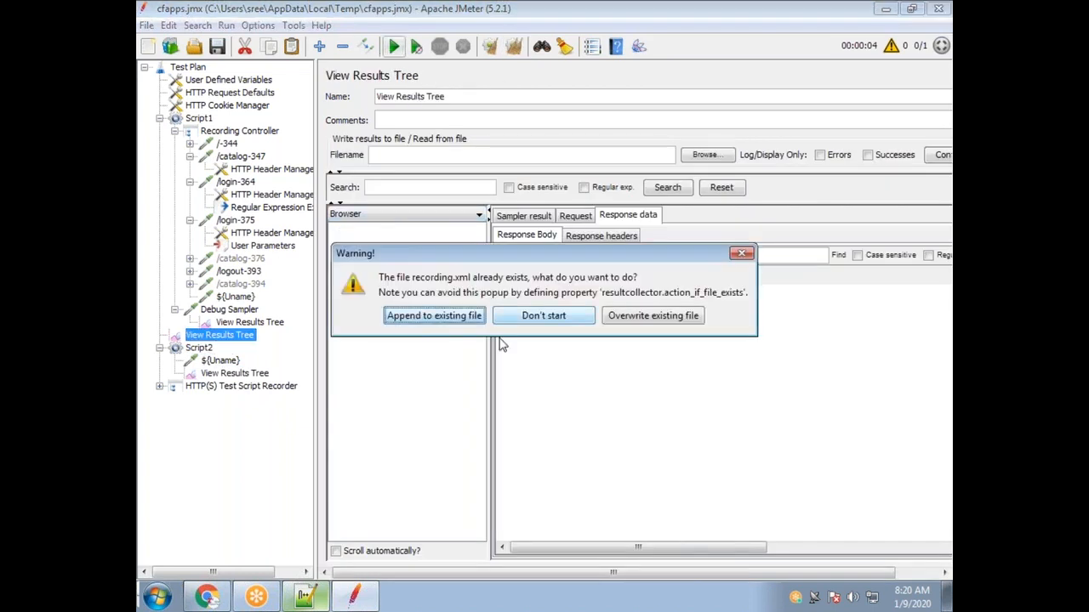
left_click(442, 321)
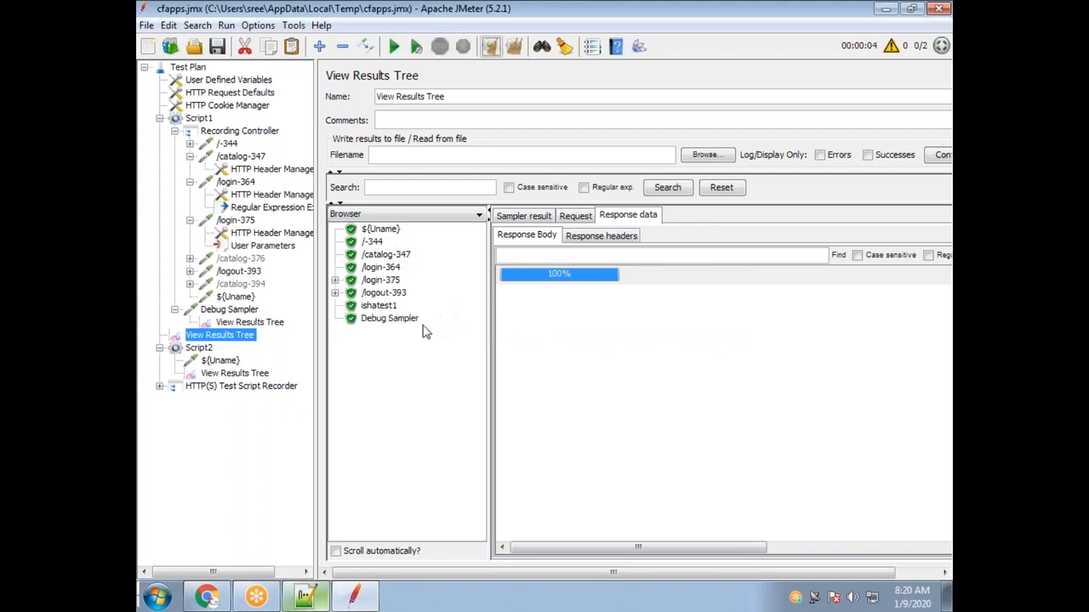
left_click(378, 307)
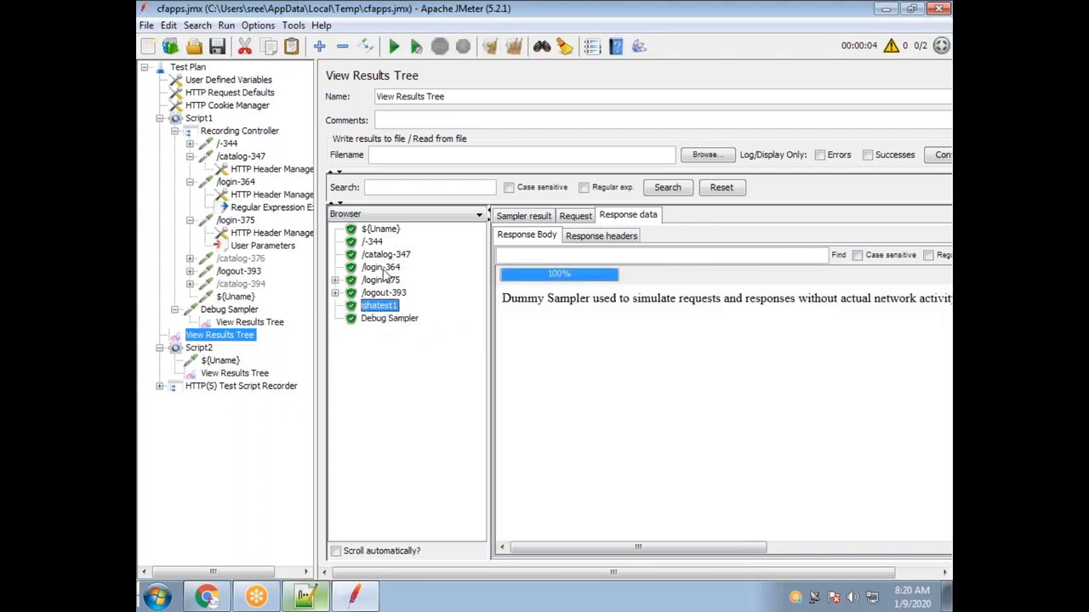
left_click(378, 230)
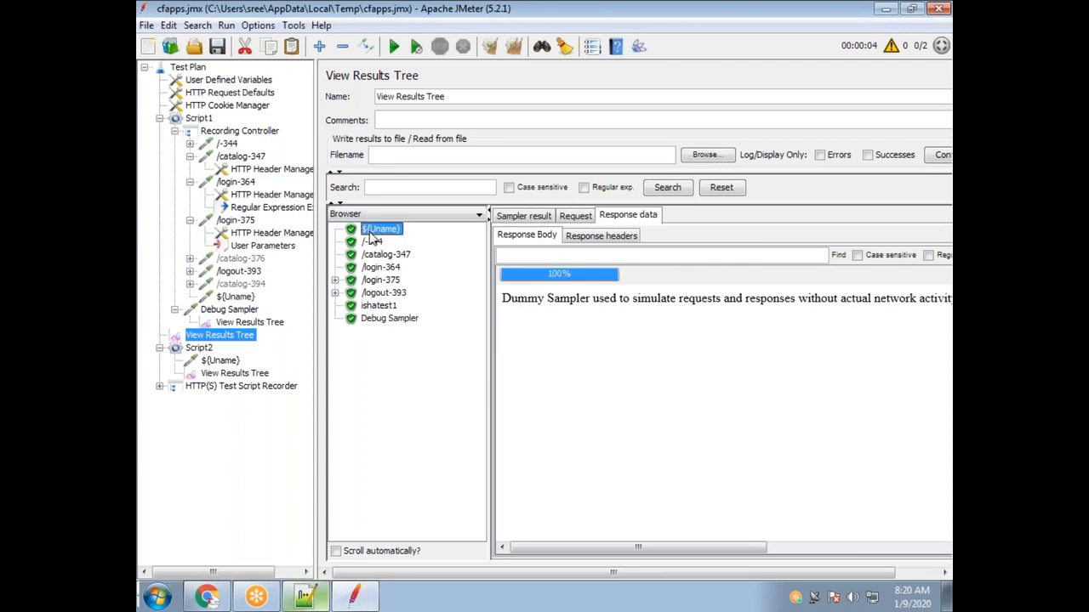
left_click(230, 374)
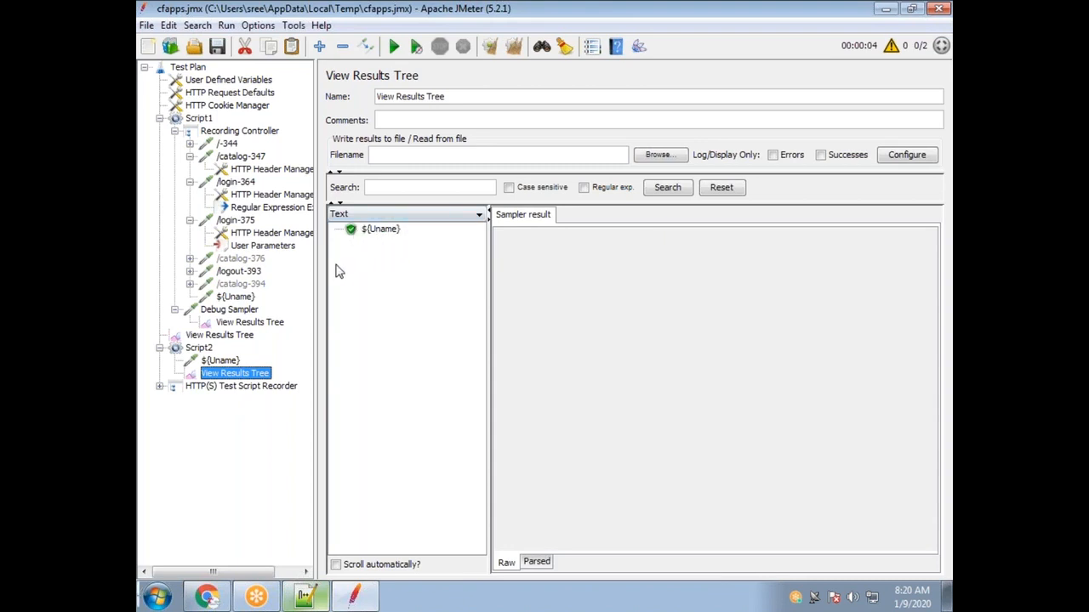
left_click(263, 247)
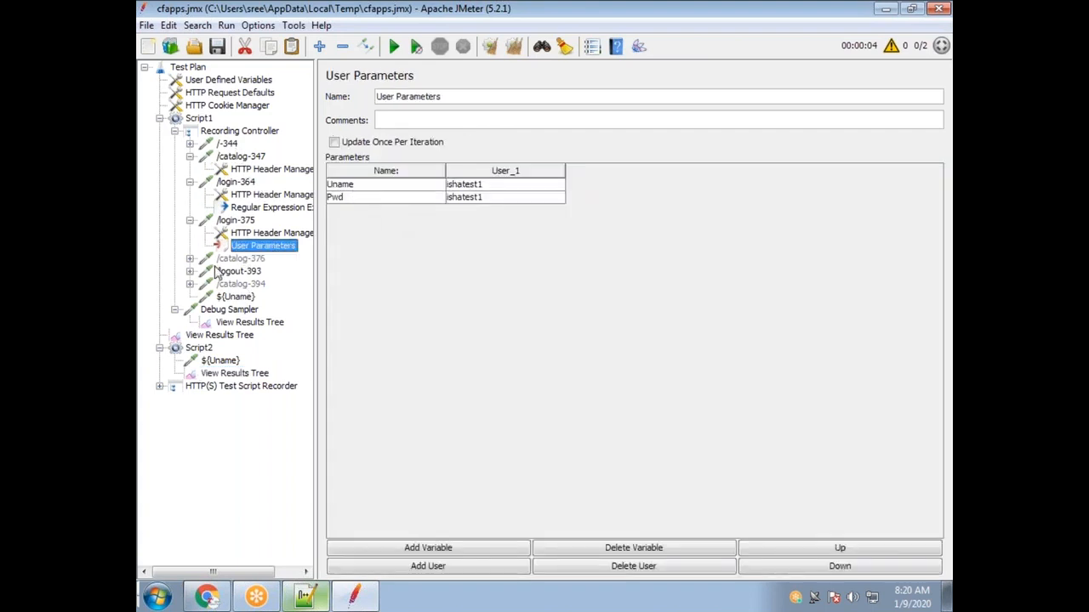
left_click(223, 362)
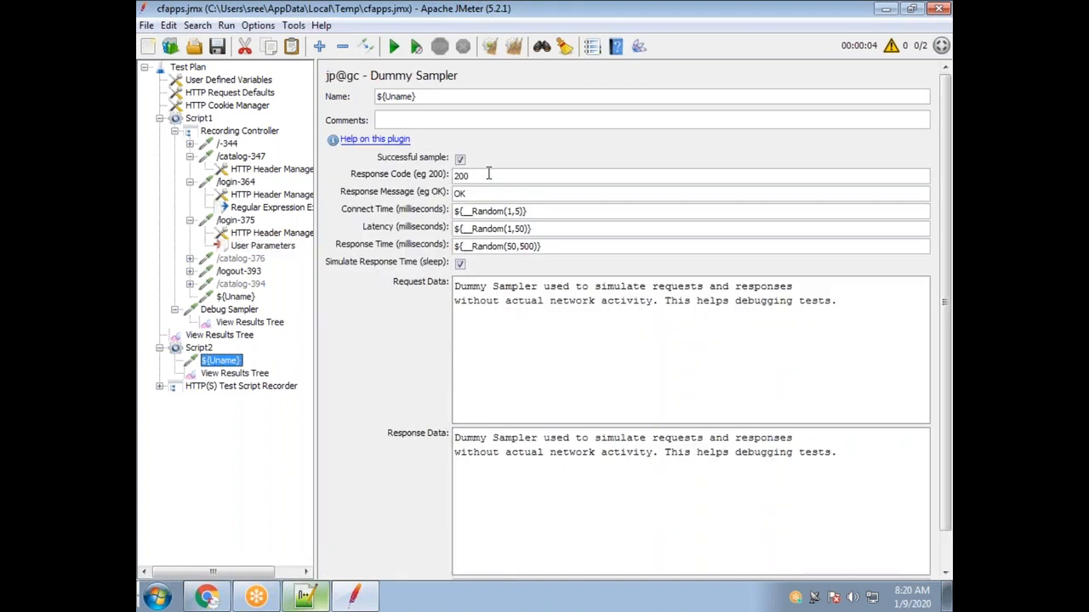
left_click(232, 375)
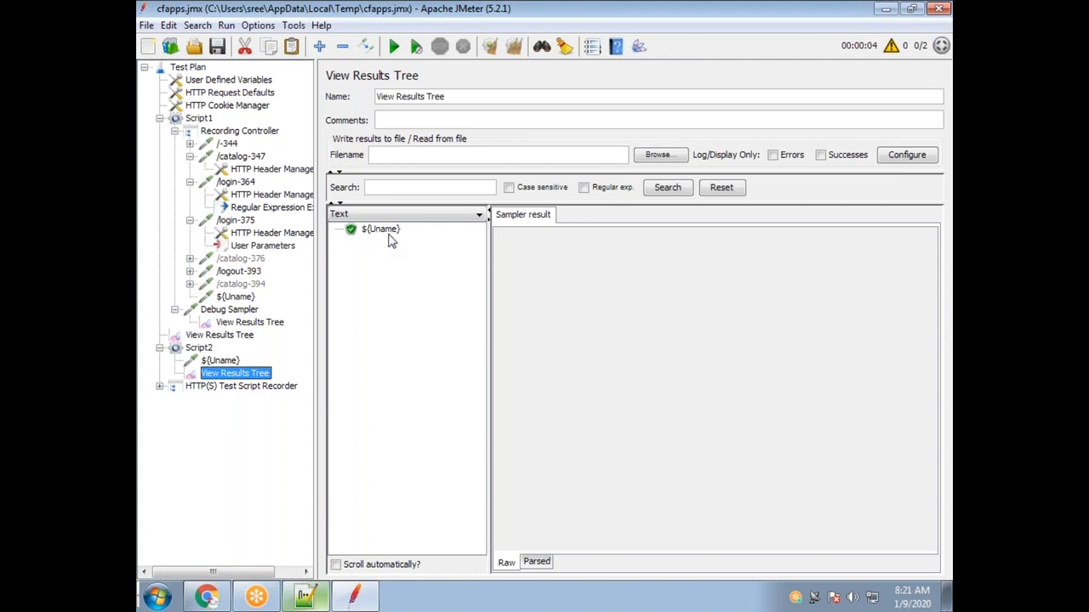
left_click(228, 336)
left_click(379, 307)
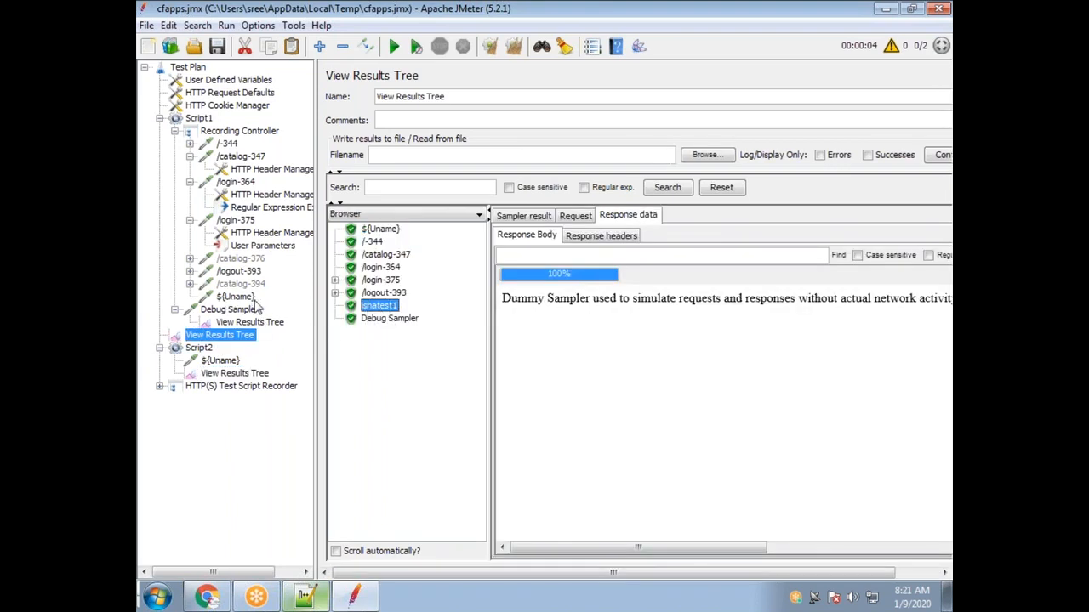
left_click(256, 247)
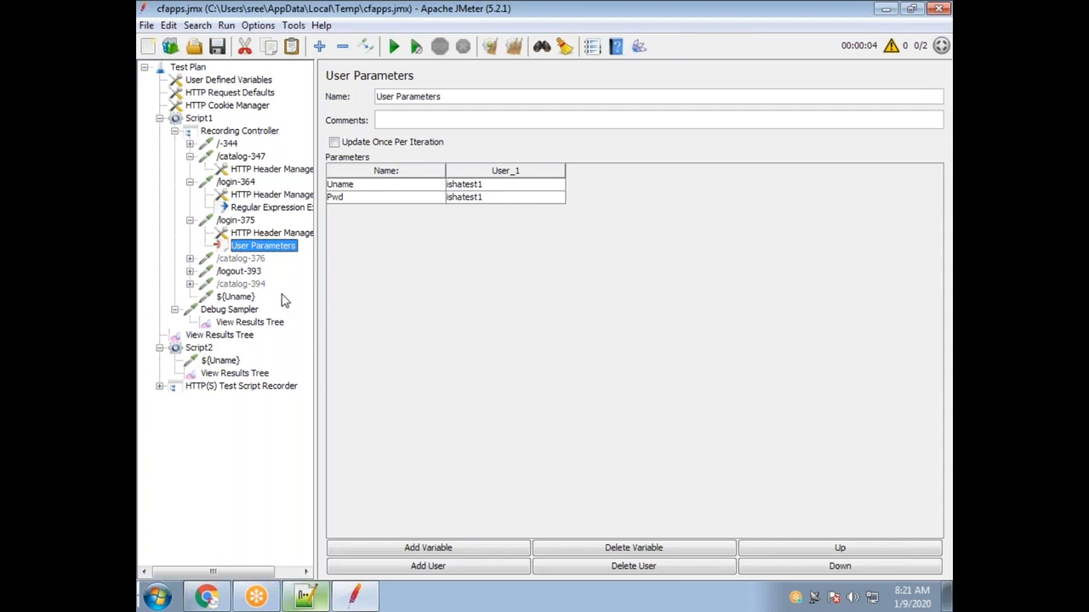
Add a Sample Timeout pre-processor under /login-375 with a timeout of 100 ms.
left_click(252, 223)
right_click(251, 223)
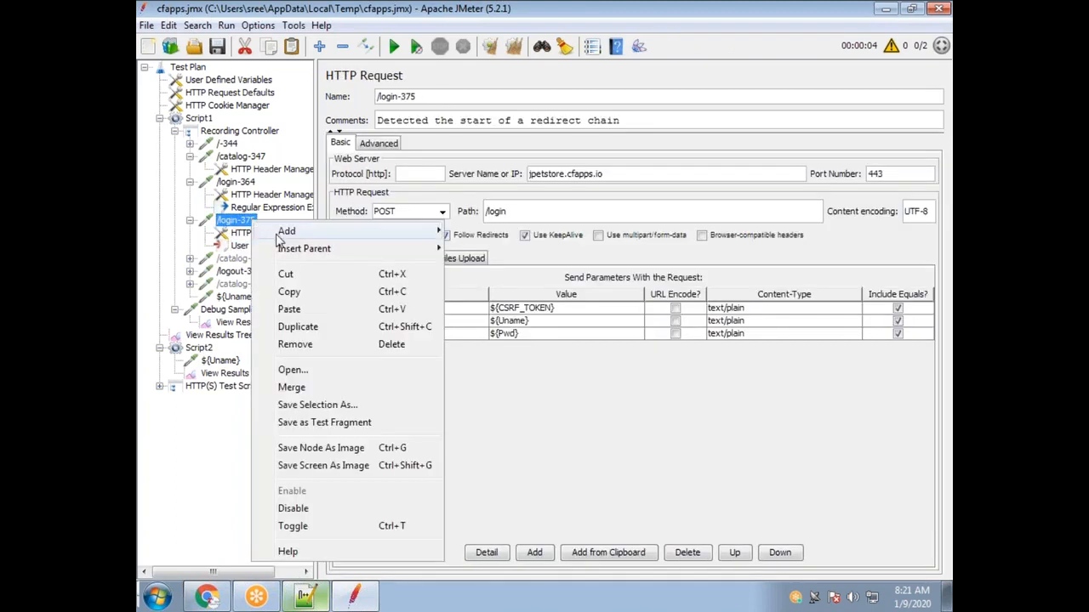
mouse_move(387, 231)
mouse_move(509, 284)
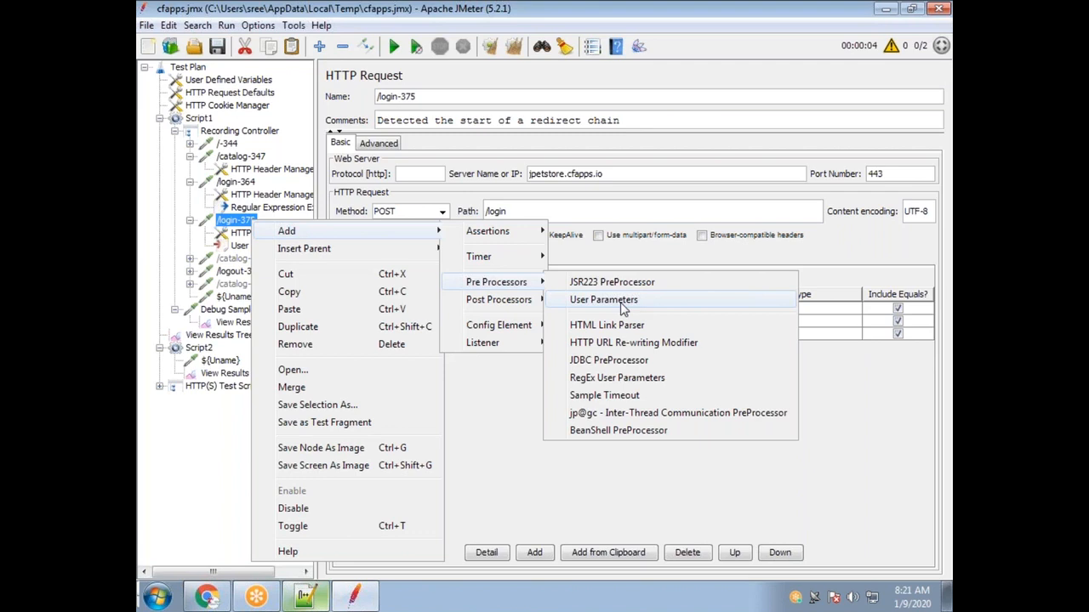
left_click(655, 398)
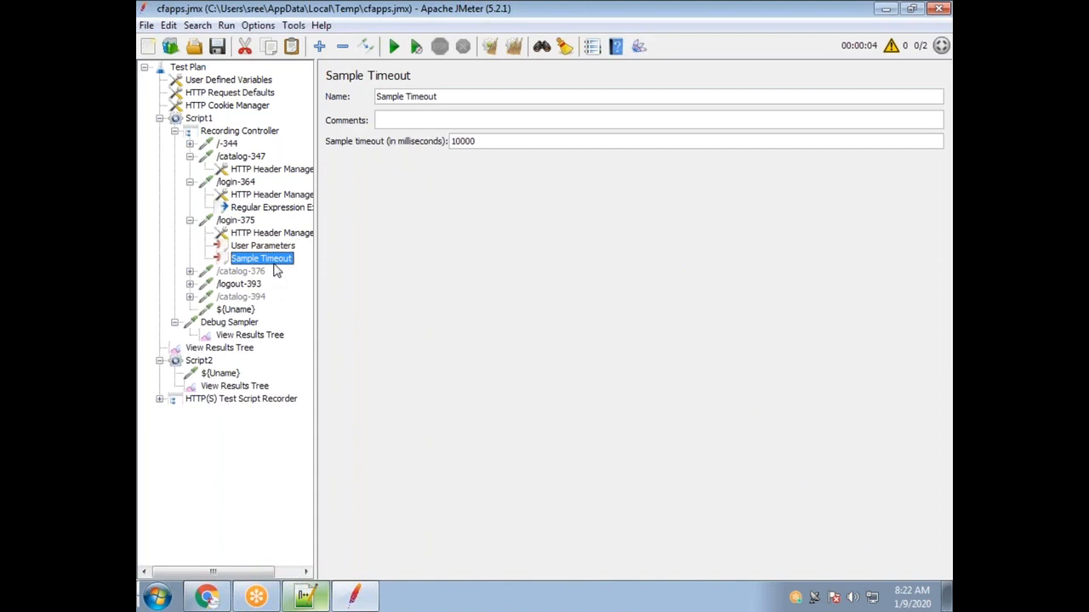
double_click(496, 141)
type("100")
left_click_drag(462, 141, 431, 150)
left_click(485, 141)
left_click(420, 115)
Delete the Script2 thread group and confirm the removal.
left_click(205, 362)
key("Delete")
left_click(511, 323)
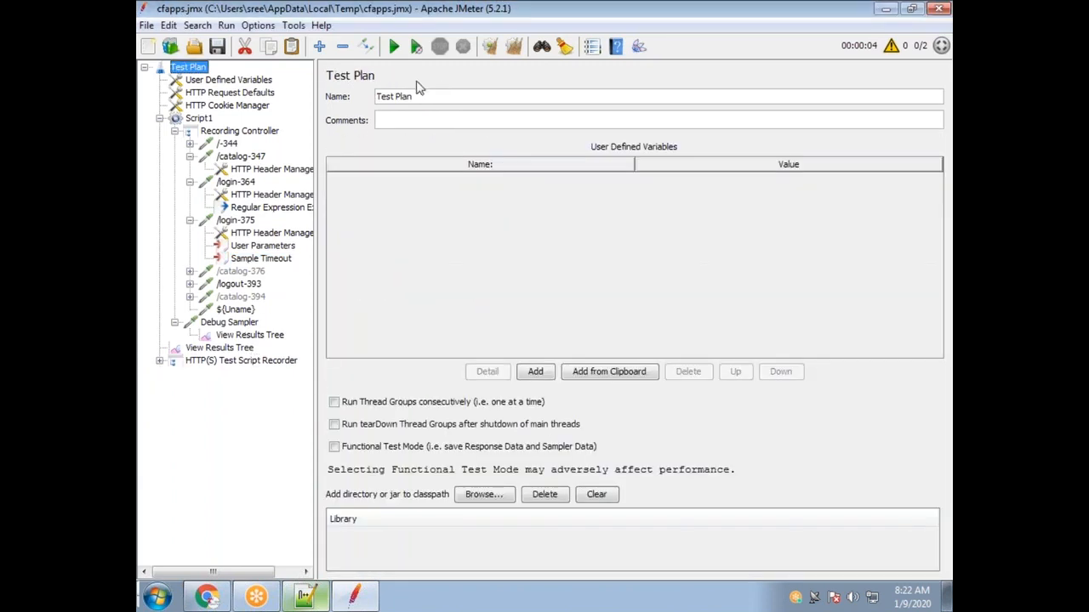
Clear the main results tree and rerun the test, appending to the existing file.
left_click(226, 351)
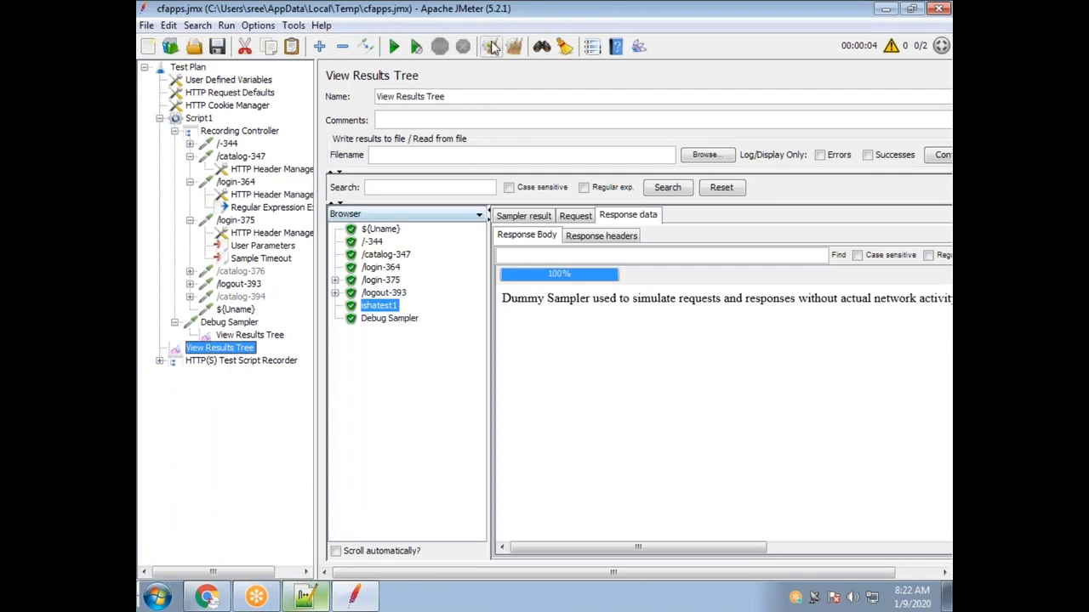
left_click(514, 46)
left_click(393, 46)
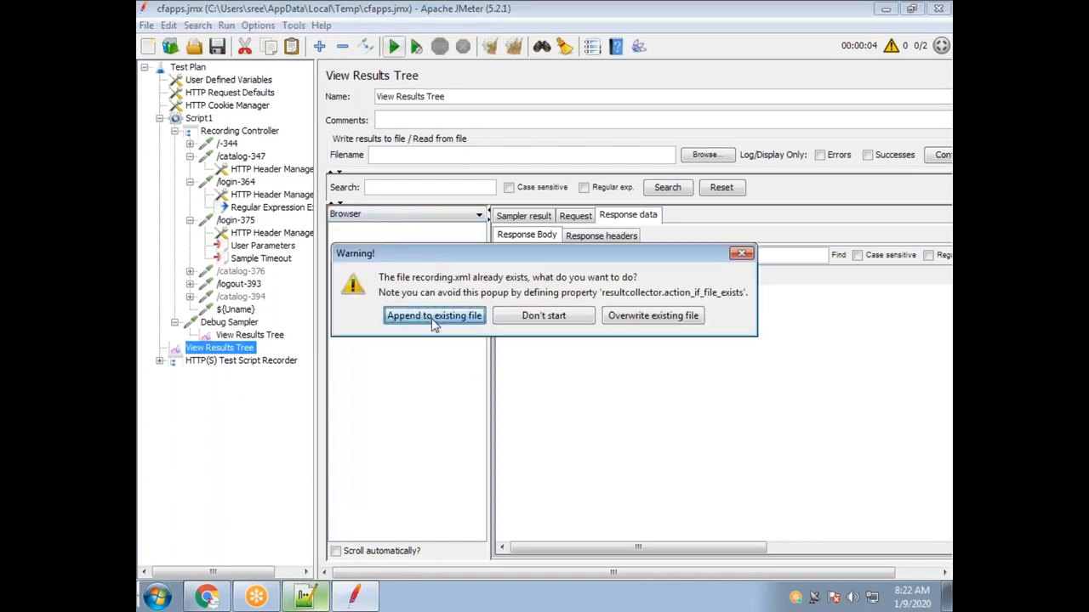
left_click(388, 315)
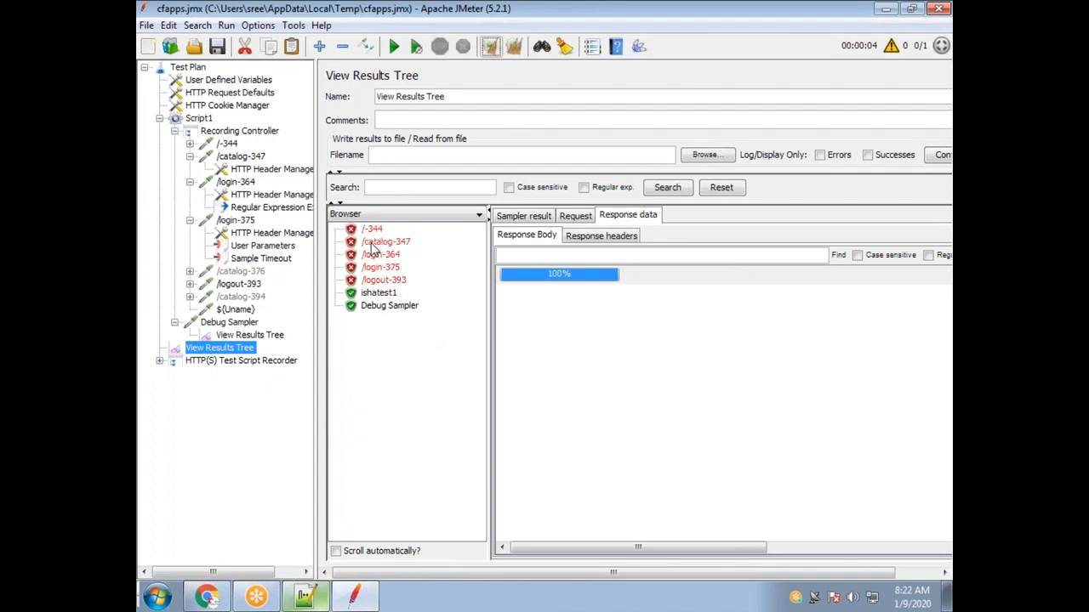
Collapse the /catalog-347, /login-364 and /login-375 request nodes.
left_click(190, 157)
left_click(189, 170)
left_click(190, 169)
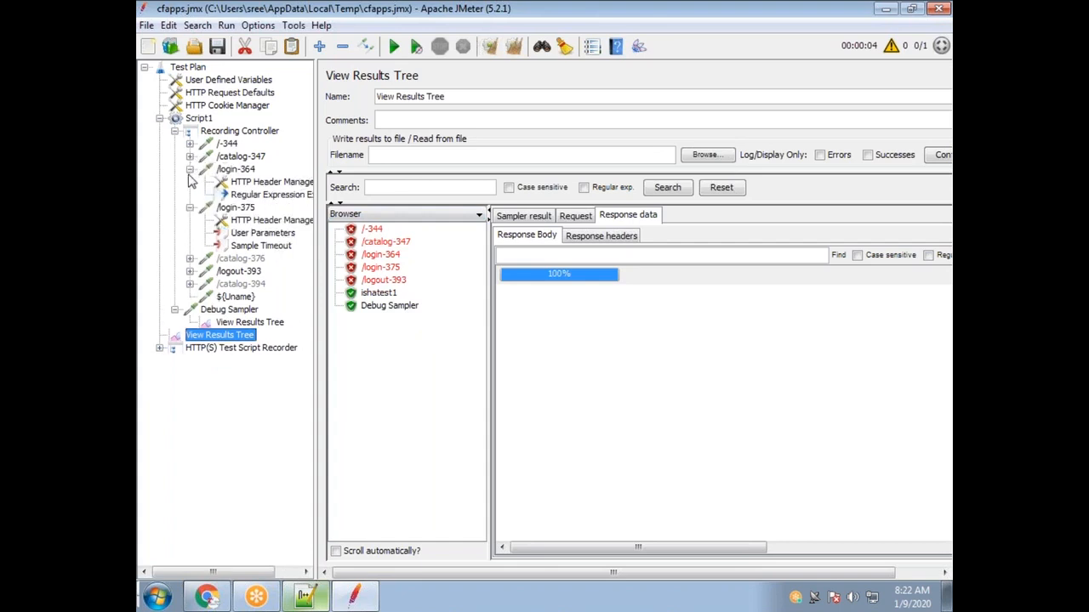
left_click(189, 169)
left_click(190, 183)
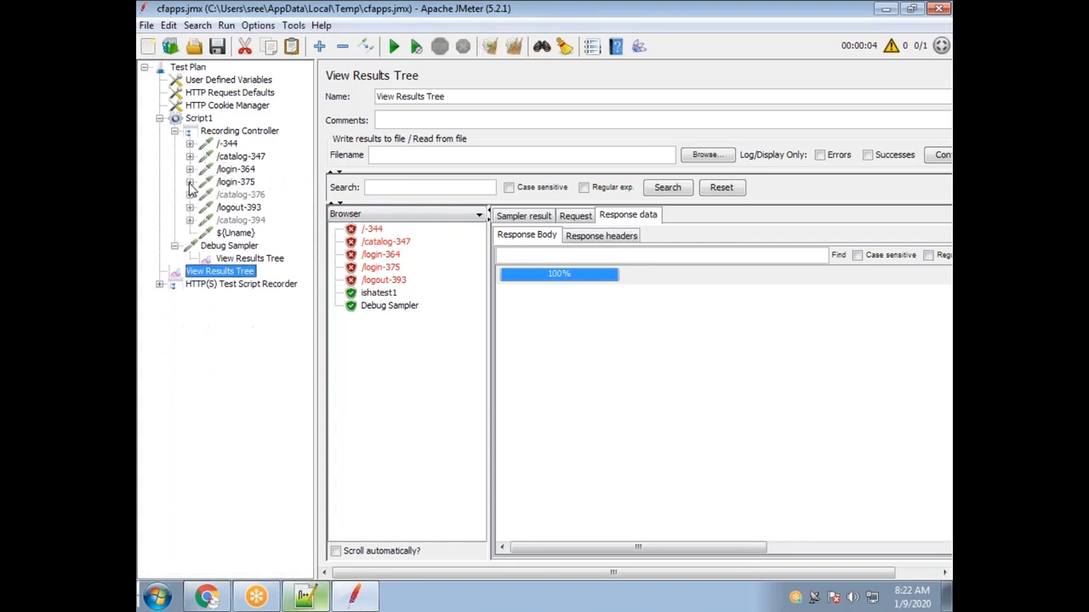
Add Think Times to the Recording Controller's children, then view the /-344 request settings.
right_click(229, 131)
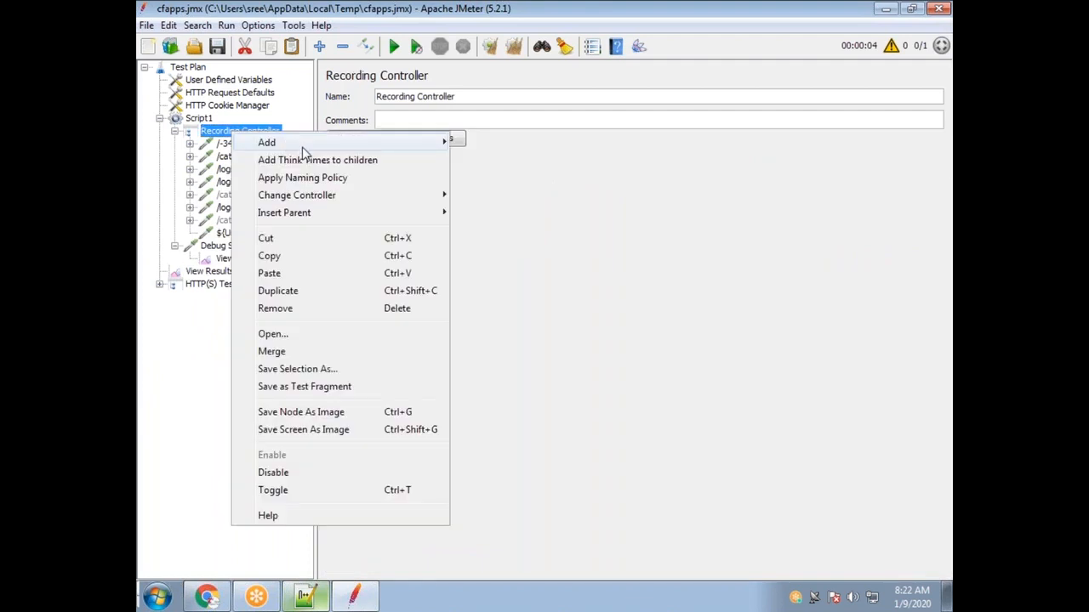
left_click(291, 161)
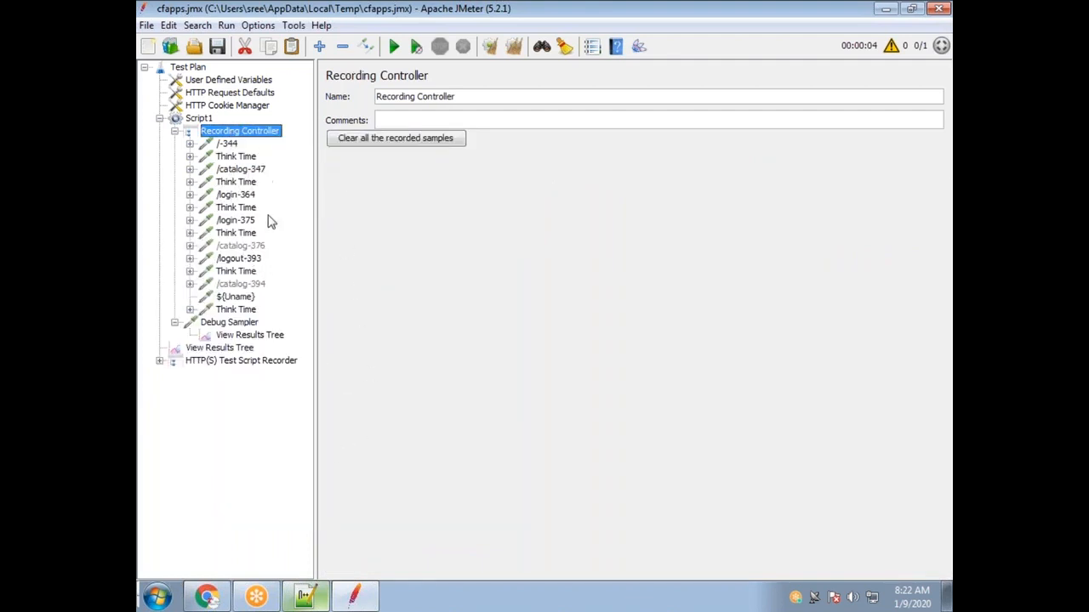
left_click(227, 144)
left_click_drag(633, 176, 545, 167)
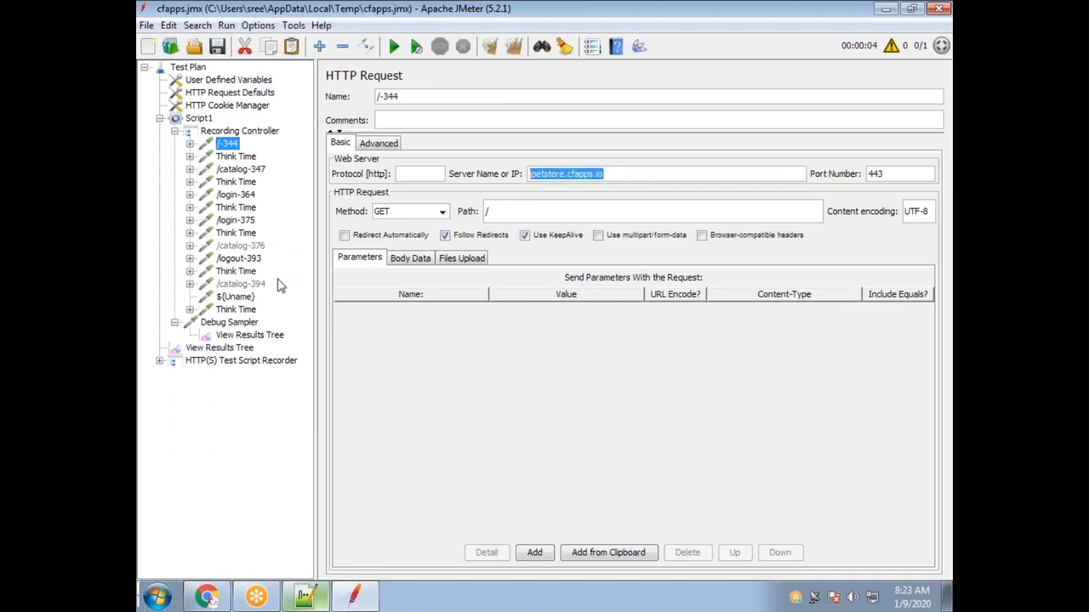
Clear the previous run's samples from the main View Results Tree.
left_click(250, 335)
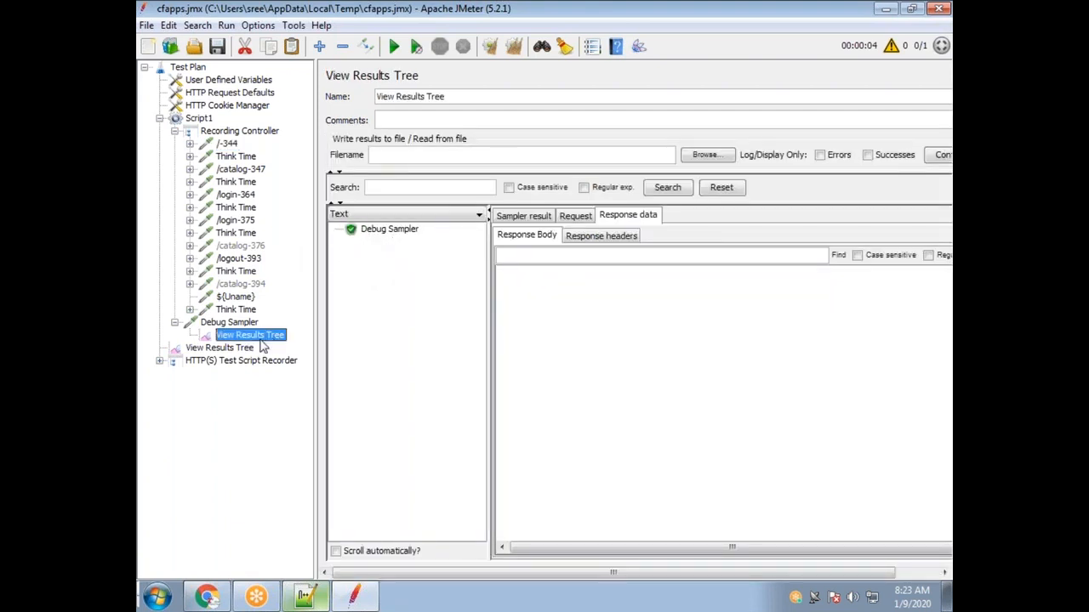
left_click(226, 349)
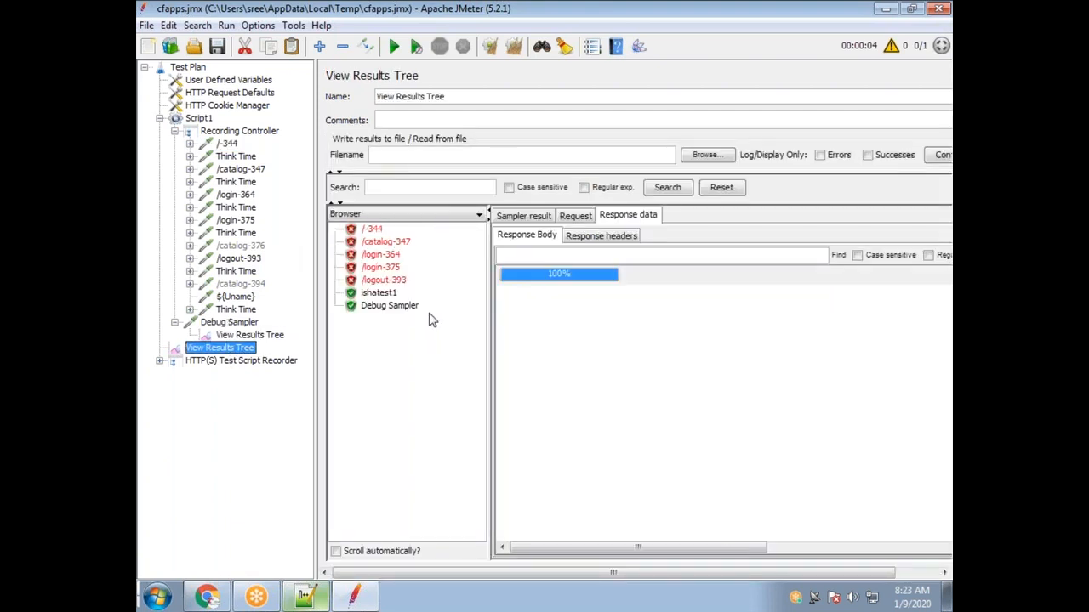
left_click(514, 46)
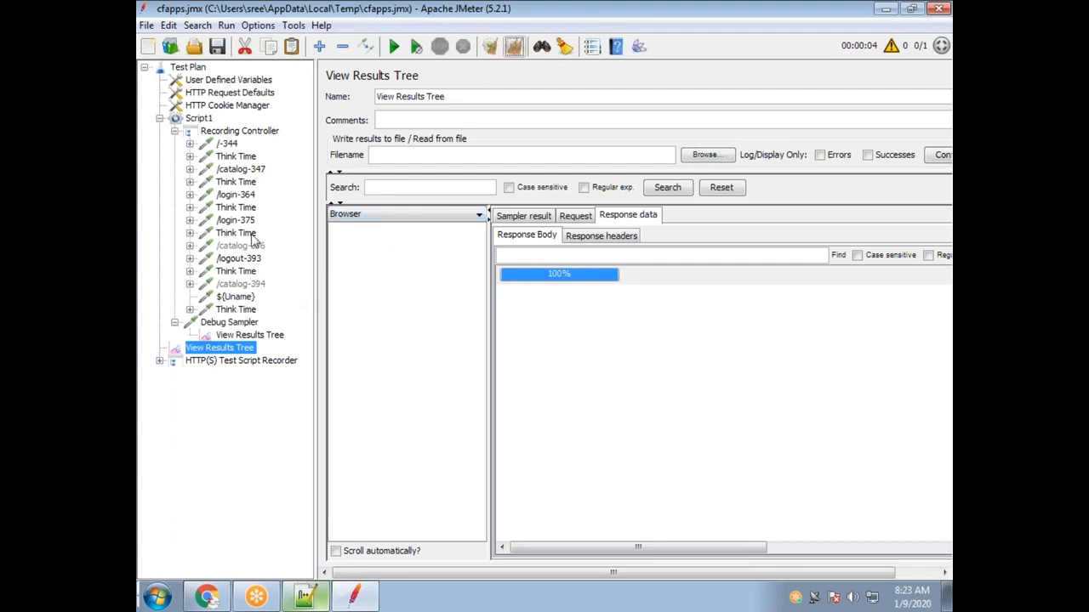
Confirm the Sample Timeout under /login-375 is 10 ms, then return to the Debug Sampler's listener.
left_click(190, 220)
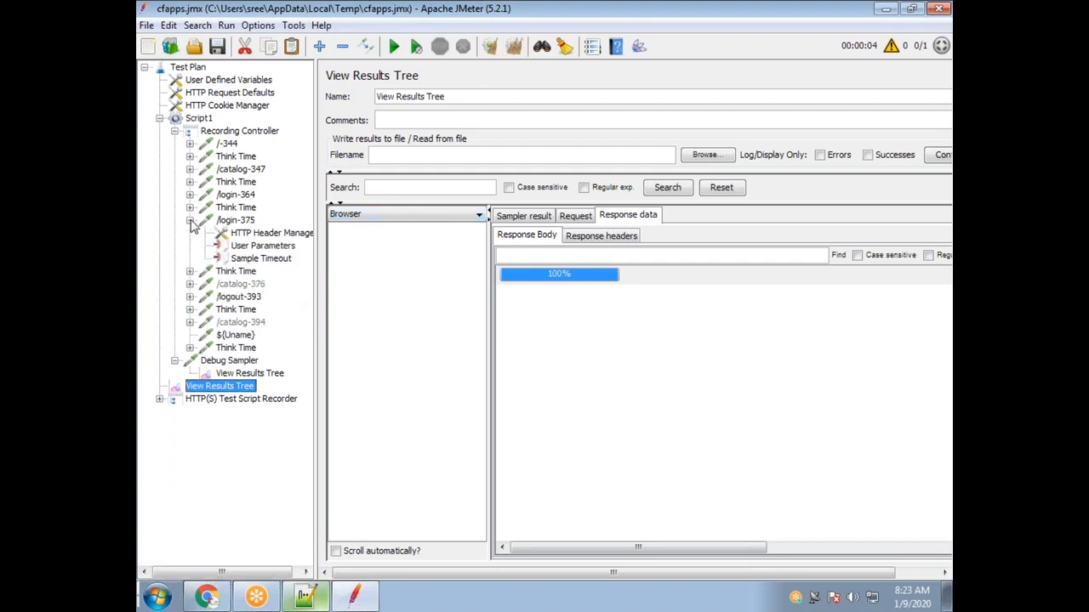
left_click(270, 260)
left_click(470, 145)
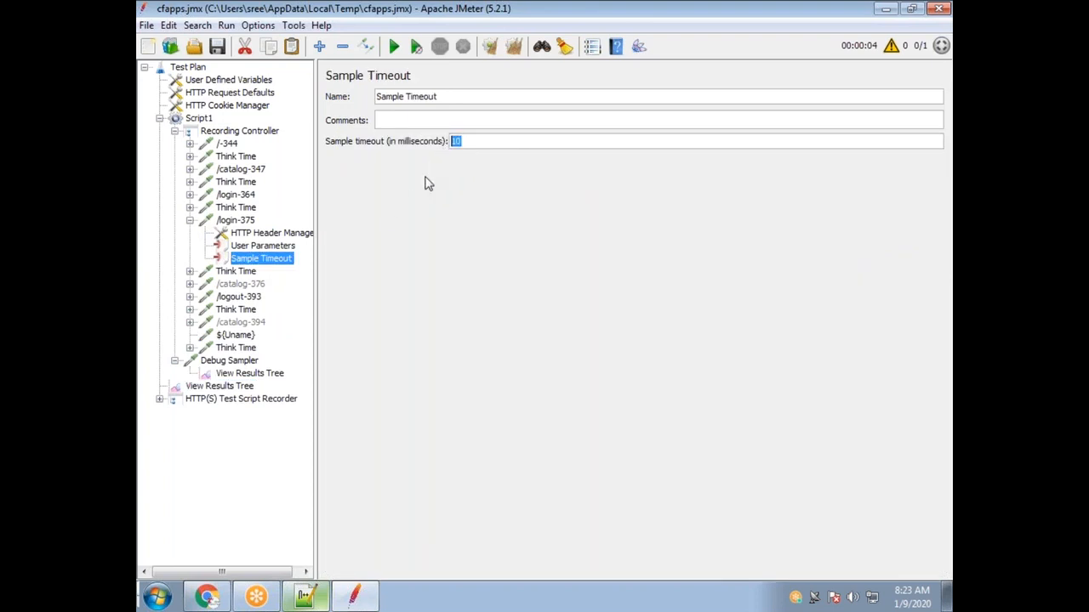
left_click(189, 221)
left_click(248, 338)
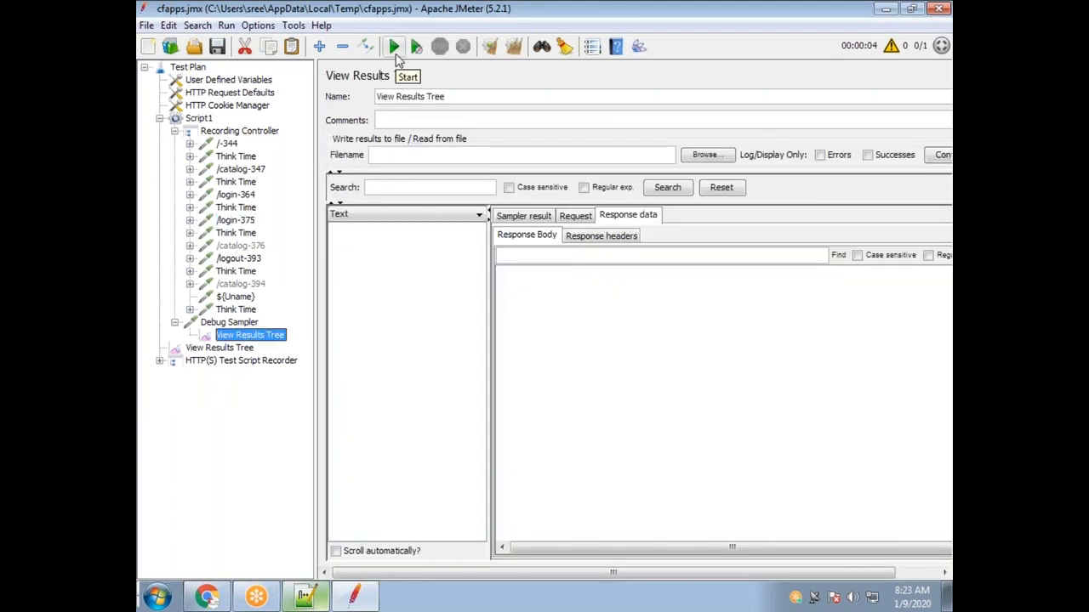
Inspect the Think Time after /-344 and the Pause timer inside it.
left_click(240, 157)
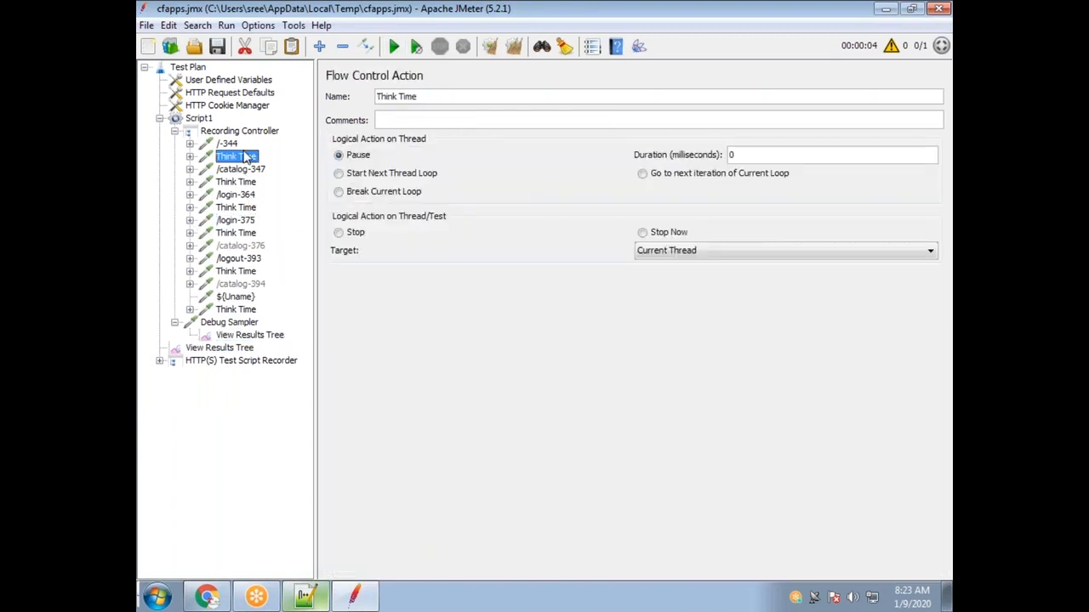
left_click(189, 157)
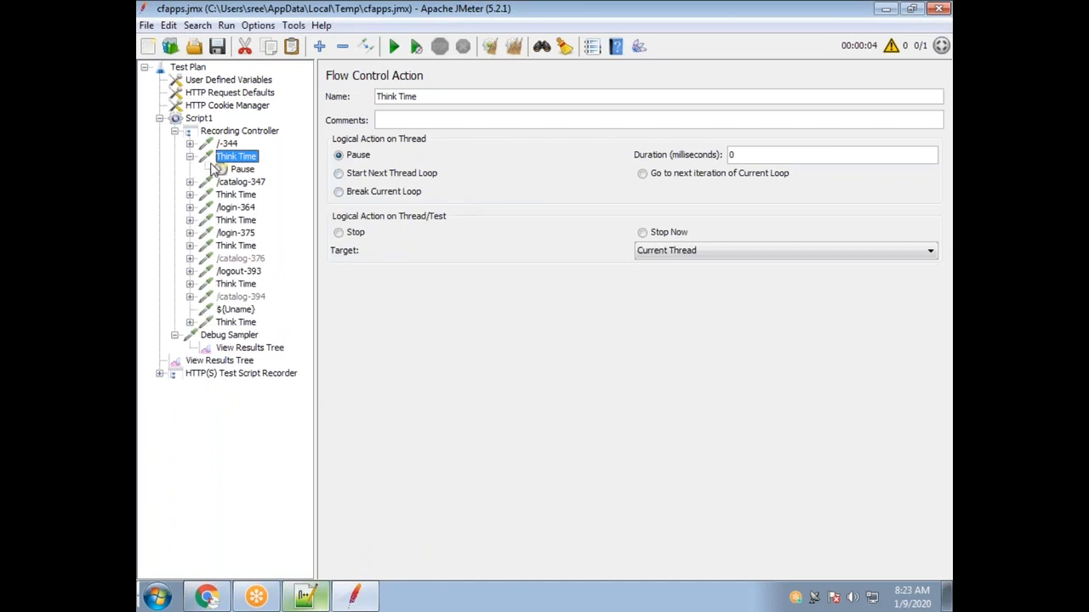
left_click(238, 170)
left_click(189, 157)
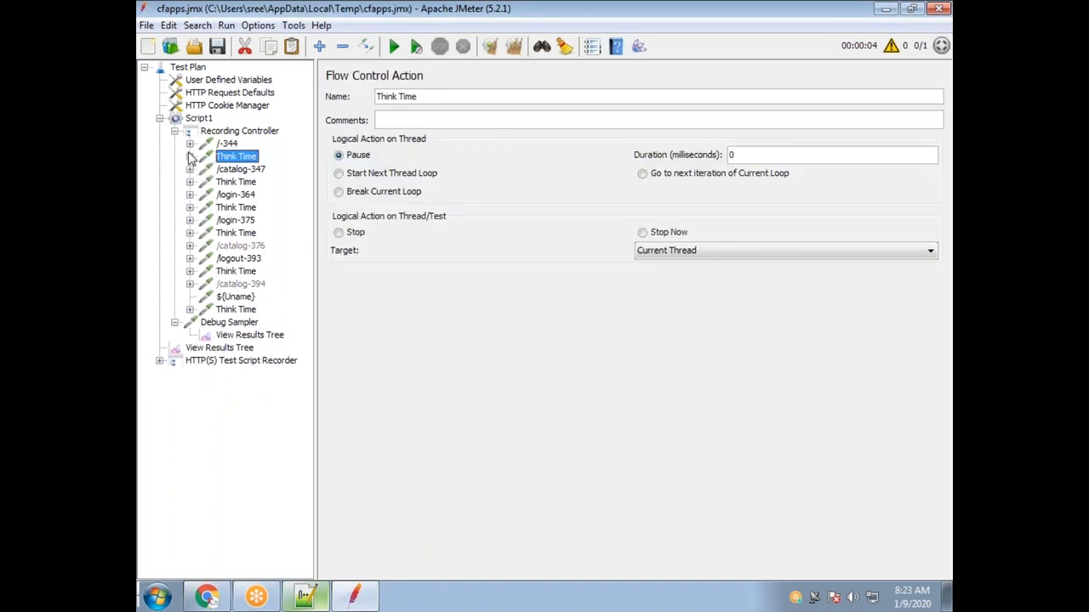
Run the test overwriting the existing file and review the failed samples in the main results tree.
left_click(392, 49)
left_click(650, 327)
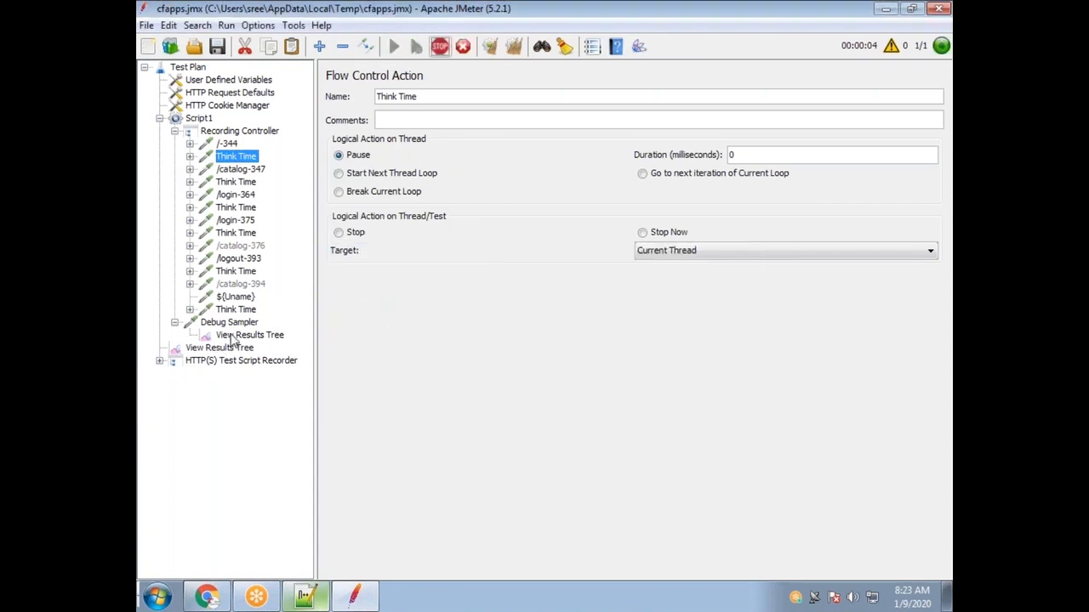
left_click(247, 335)
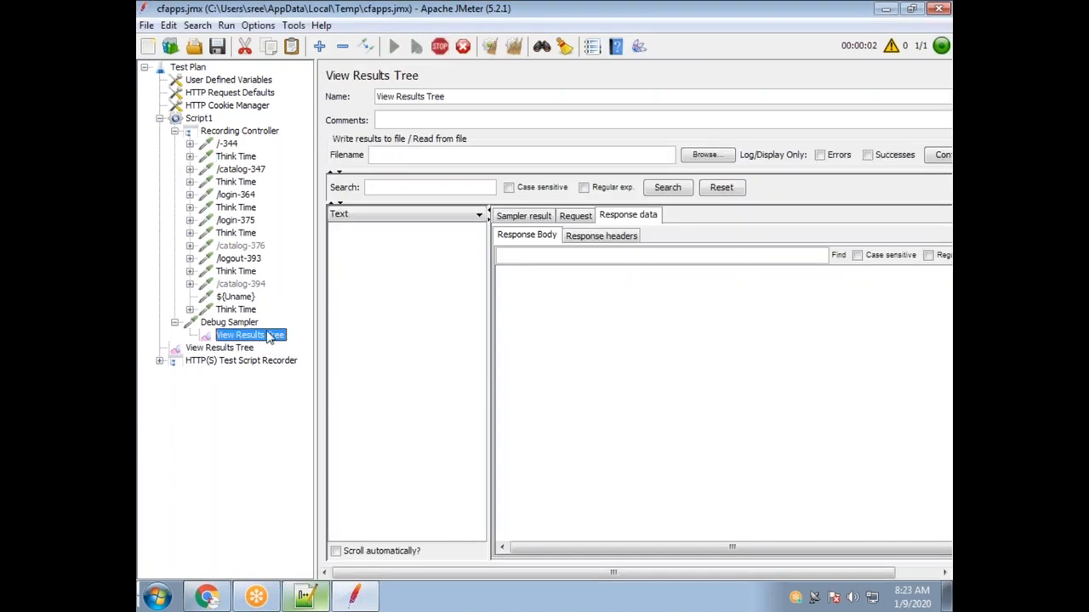
left_click(237, 351)
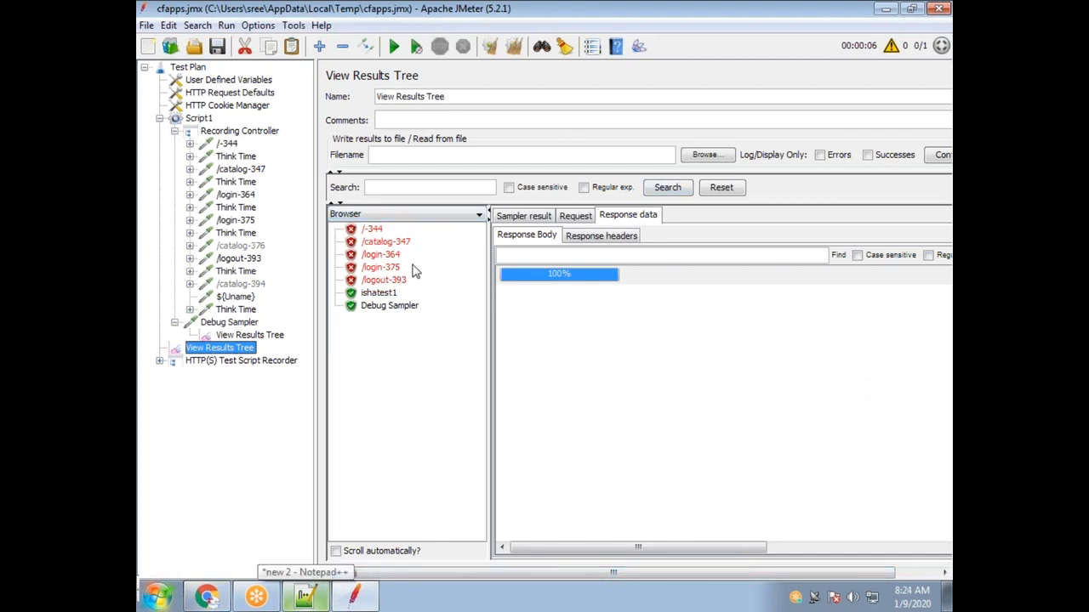
left_click(159, 118)
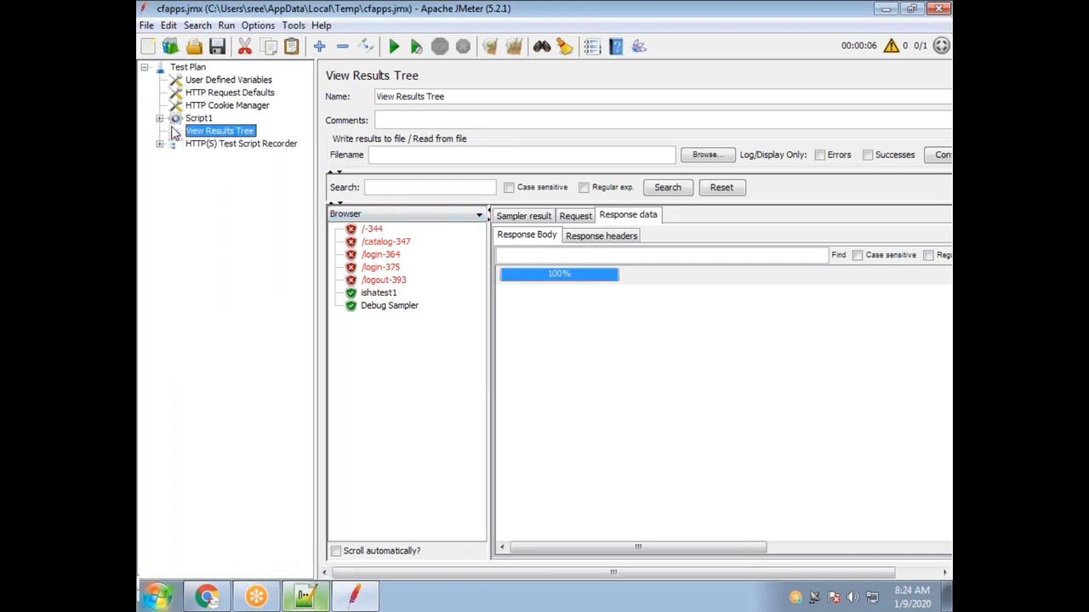
left_click(160, 118)
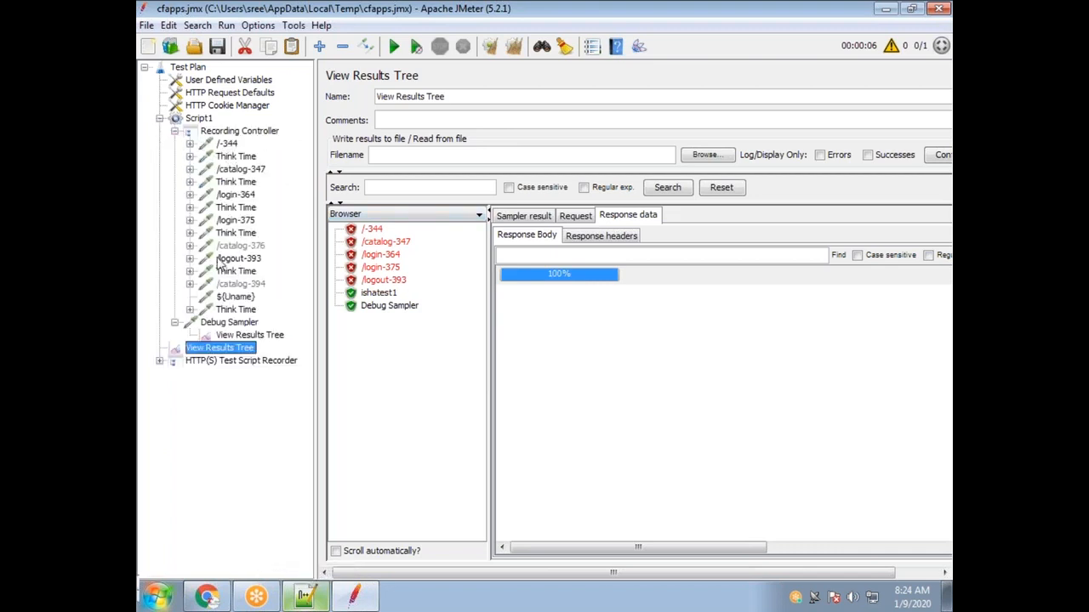
left_click(159, 118)
Open Random.jmx from the recent files list.
left_click(147, 25)
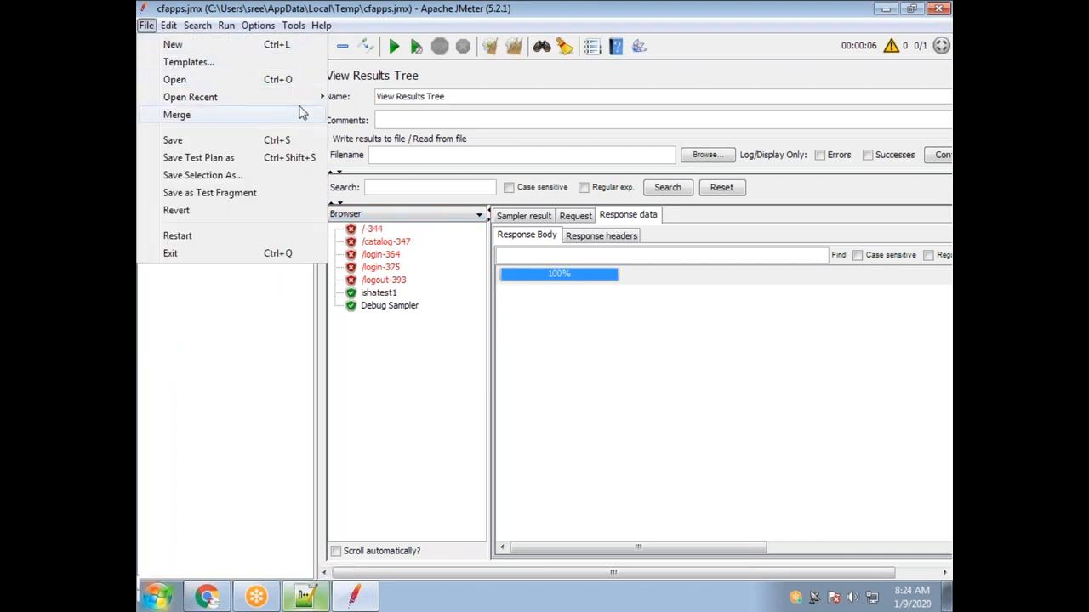
mouse_move(308, 103)
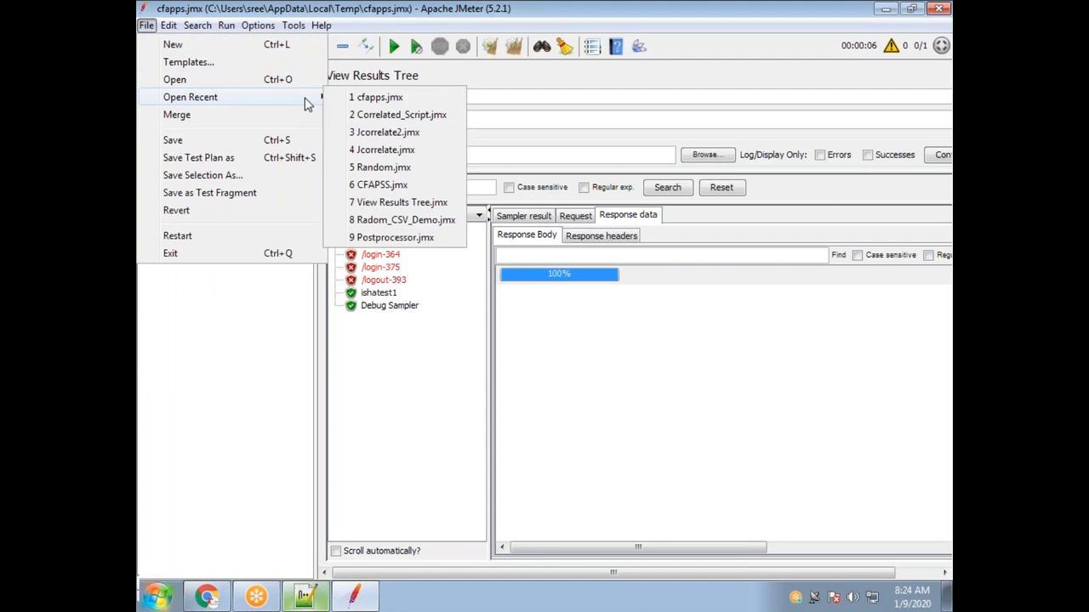
left_click(424, 169)
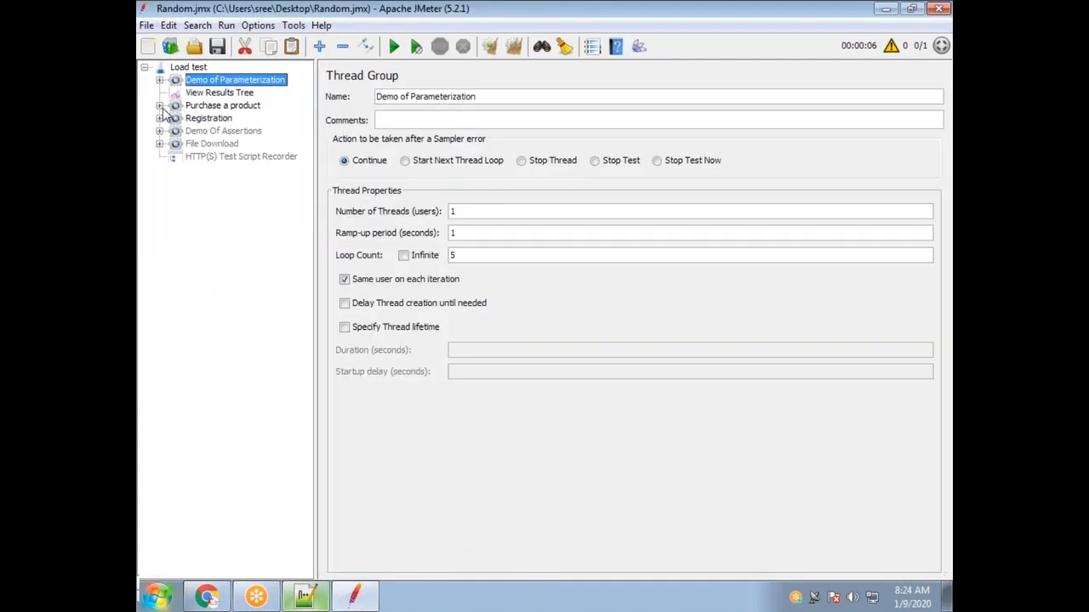
Expand Purchase a product and browse its Simple Controller - Timers and Loop Controller.
left_click(160, 105)
left_click(251, 132)
left_click(234, 119)
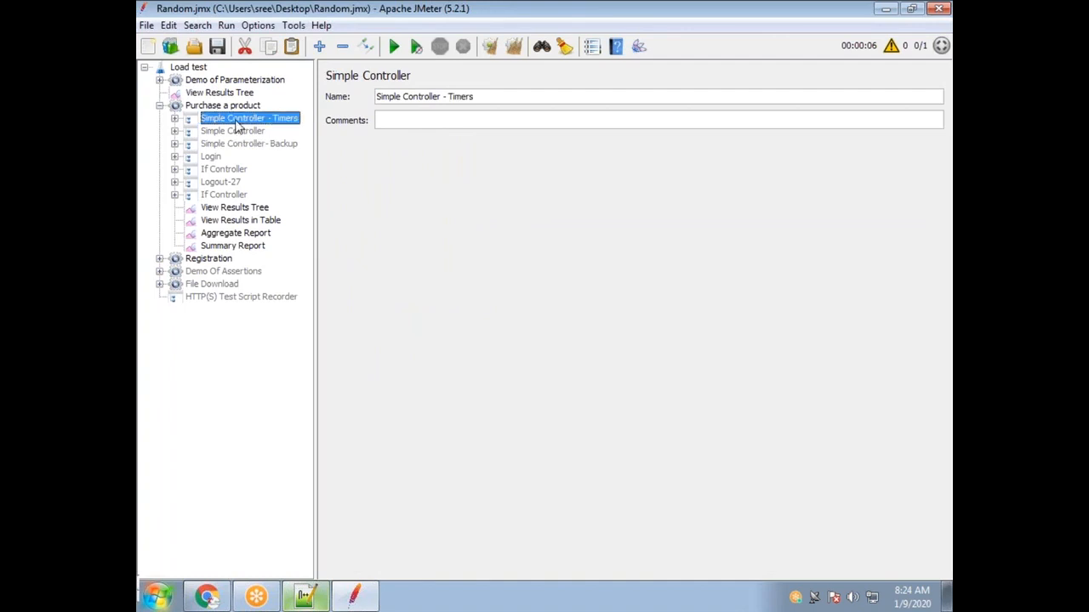
left_click(175, 119)
left_click(253, 132)
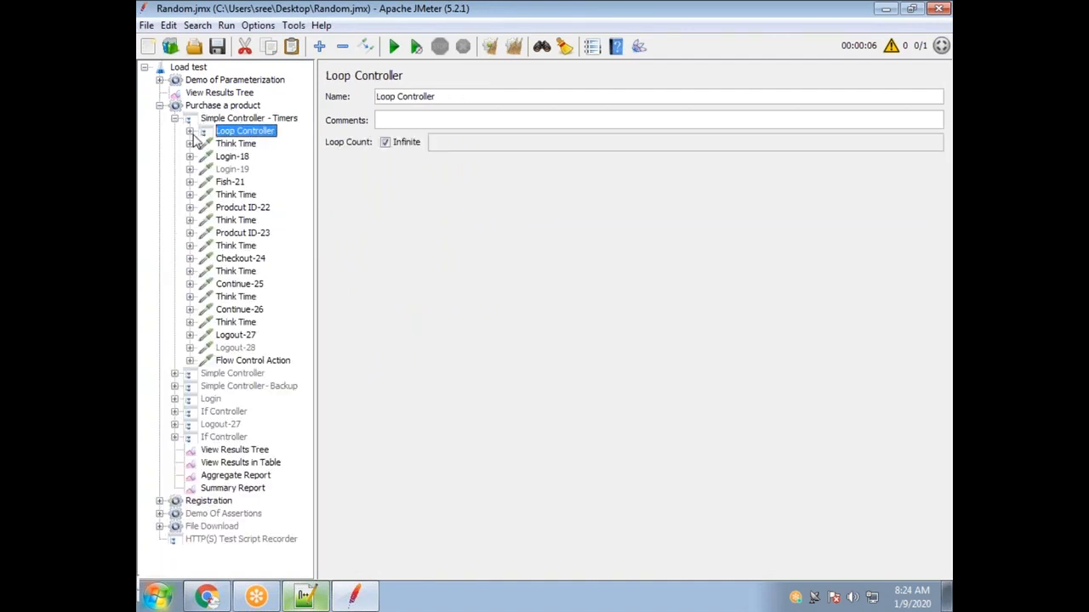
left_click(189, 131)
left_click(188, 131)
left_click(176, 120)
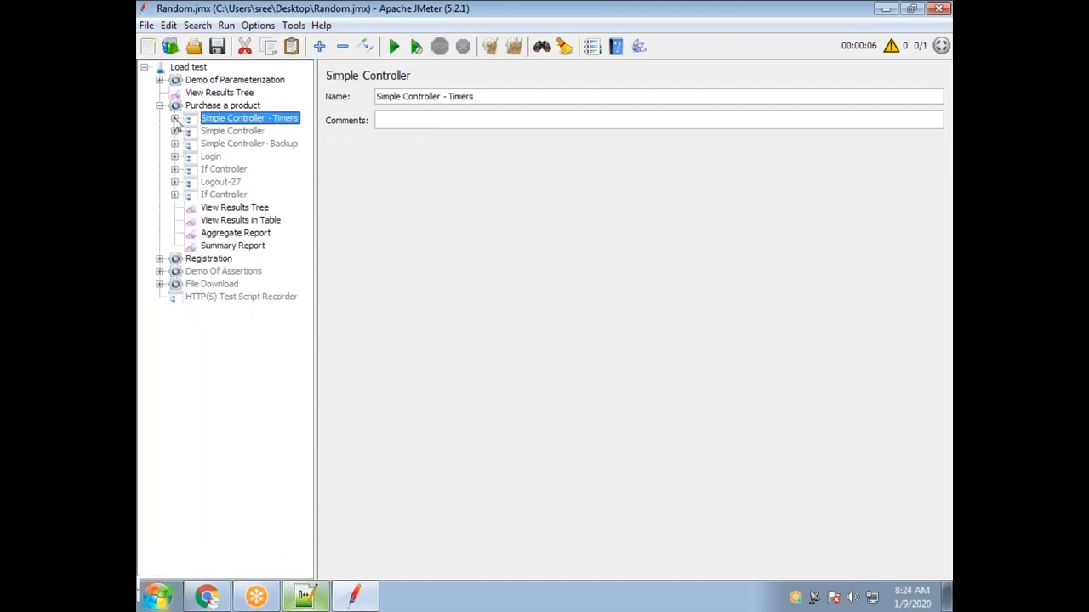
Expand Demo Of Assertions, then disable and collapse the Purchase a product thread group.
left_click(208, 272)
left_click(159, 272)
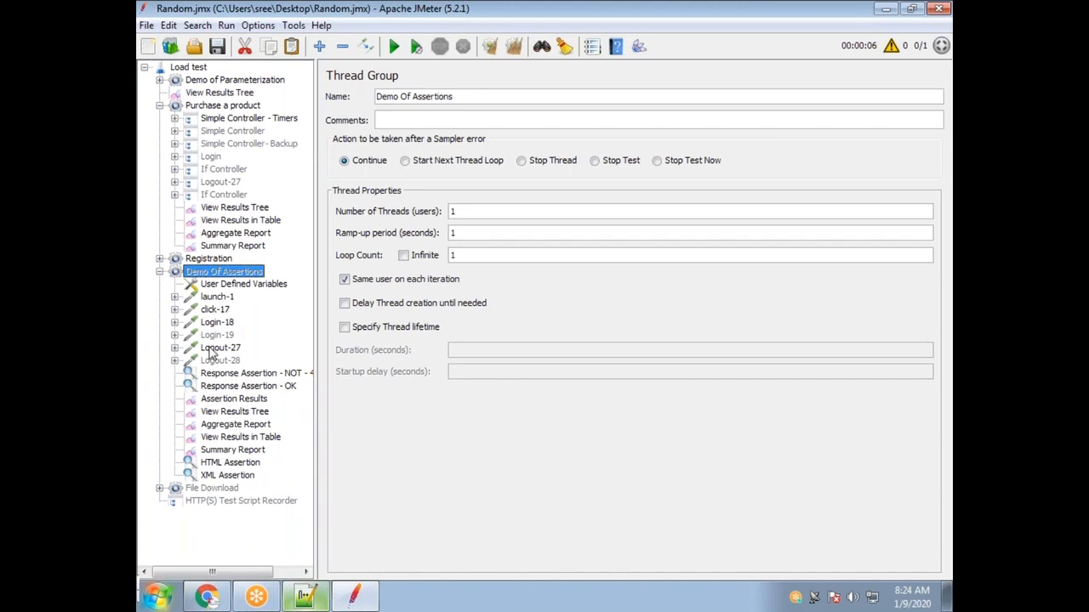
right_click(205, 107)
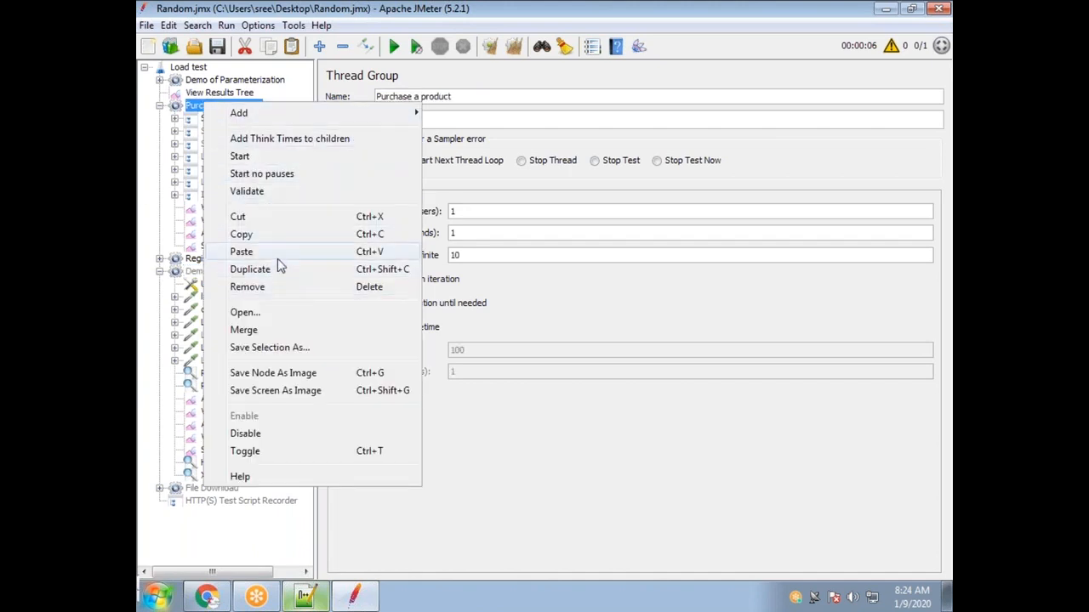
left_click(284, 434)
left_click(159, 106)
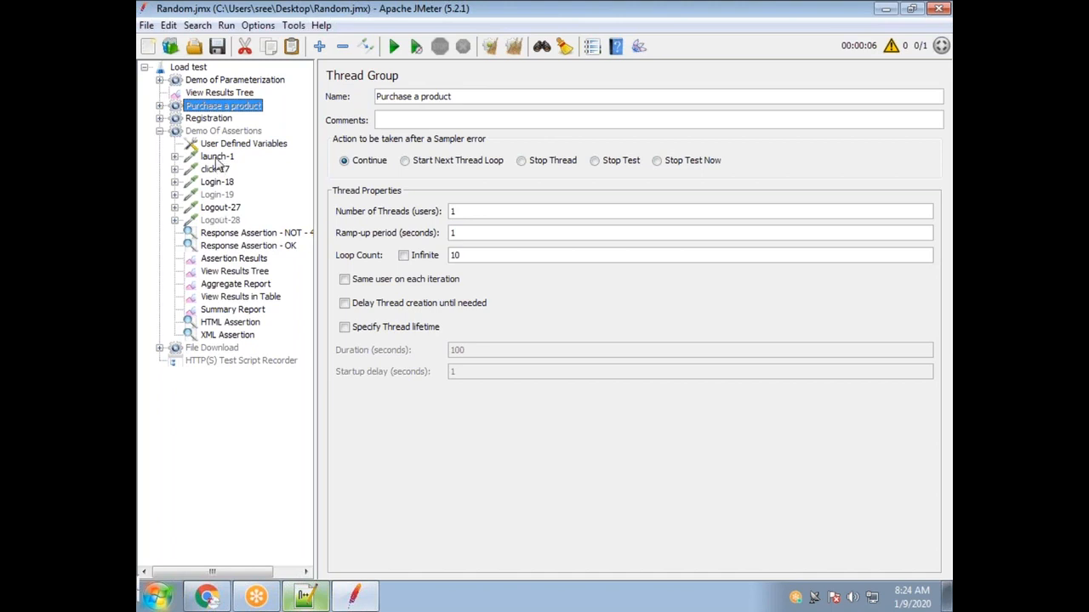
Browse the launch-1 and click-17 children, then add a Sample Timeout under Login-18.
left_click(175, 157)
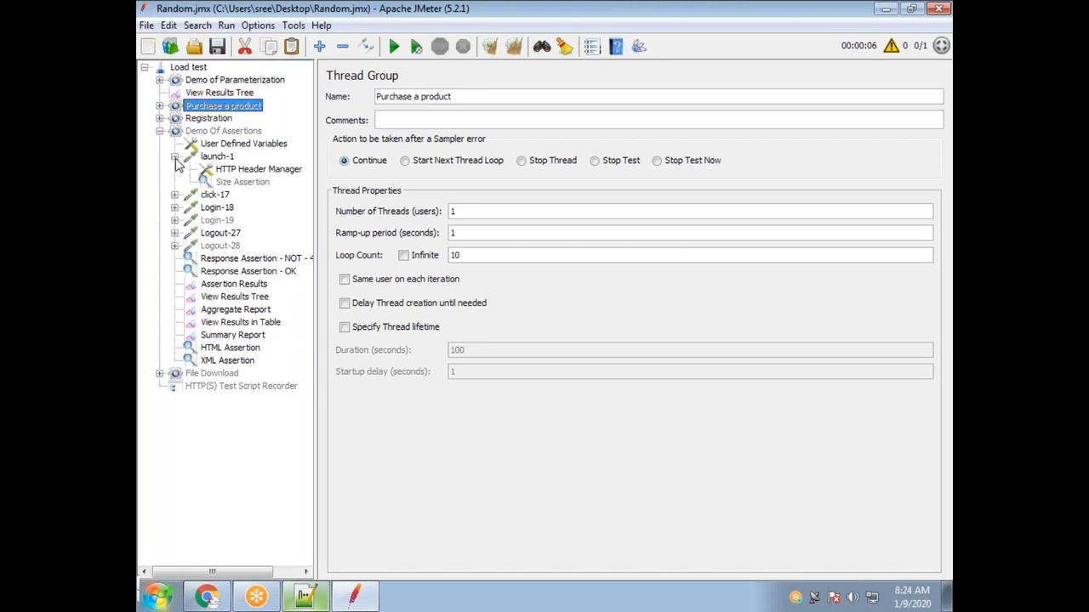
left_click(175, 157)
left_click(174, 169)
left_click(175, 169)
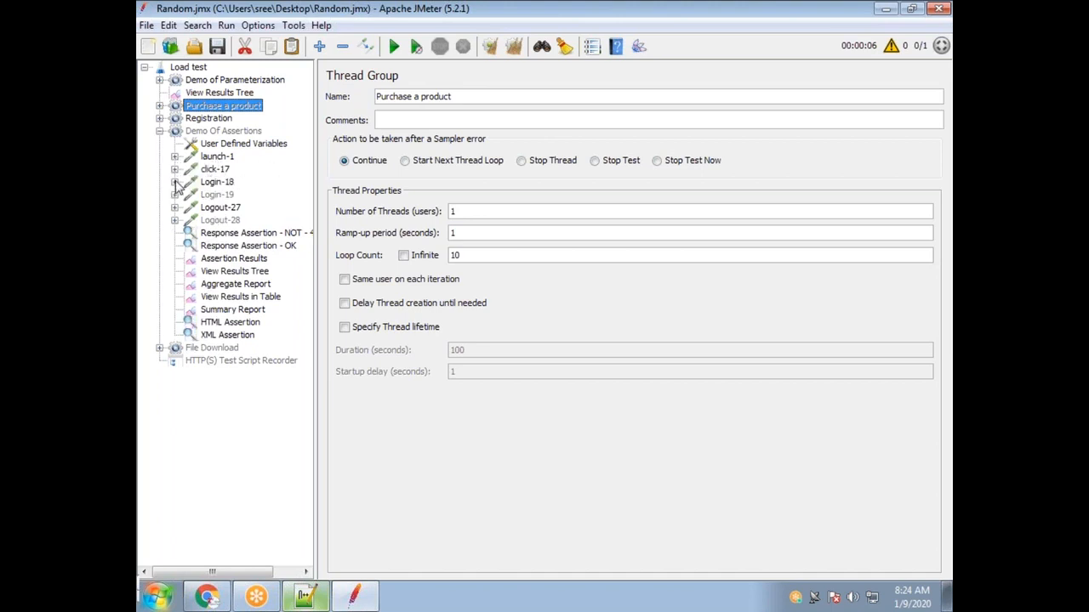
left_click(174, 182)
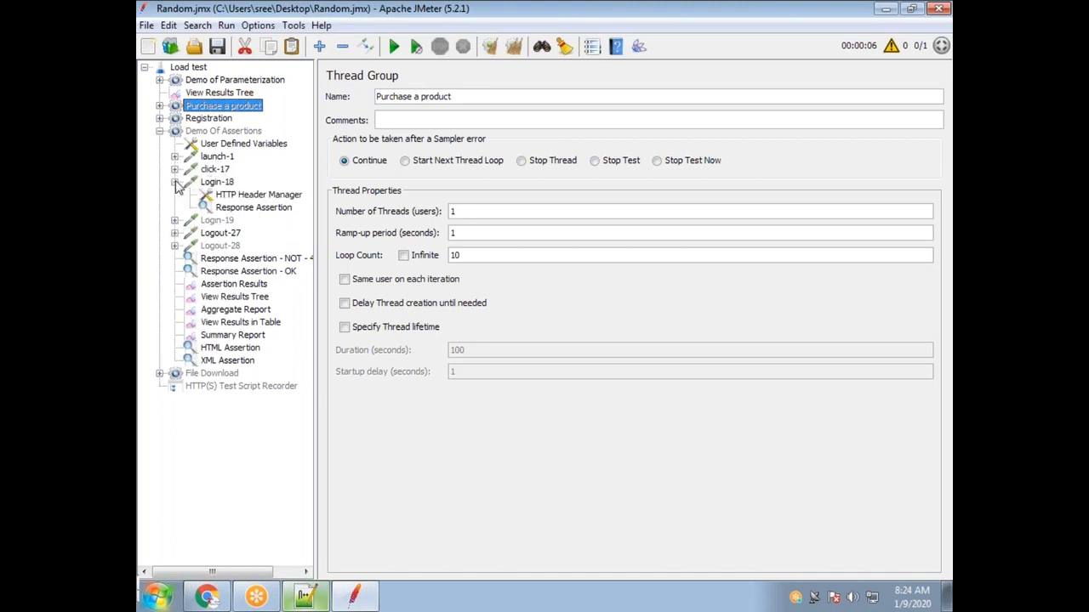
right_click(219, 183)
mouse_move(255, 190)
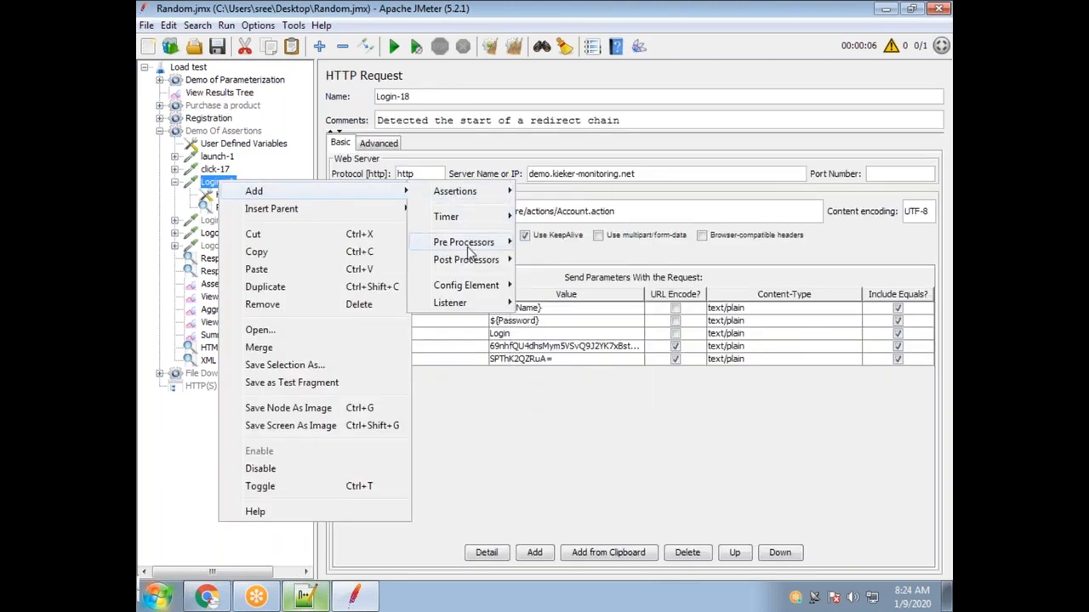
mouse_move(477, 243)
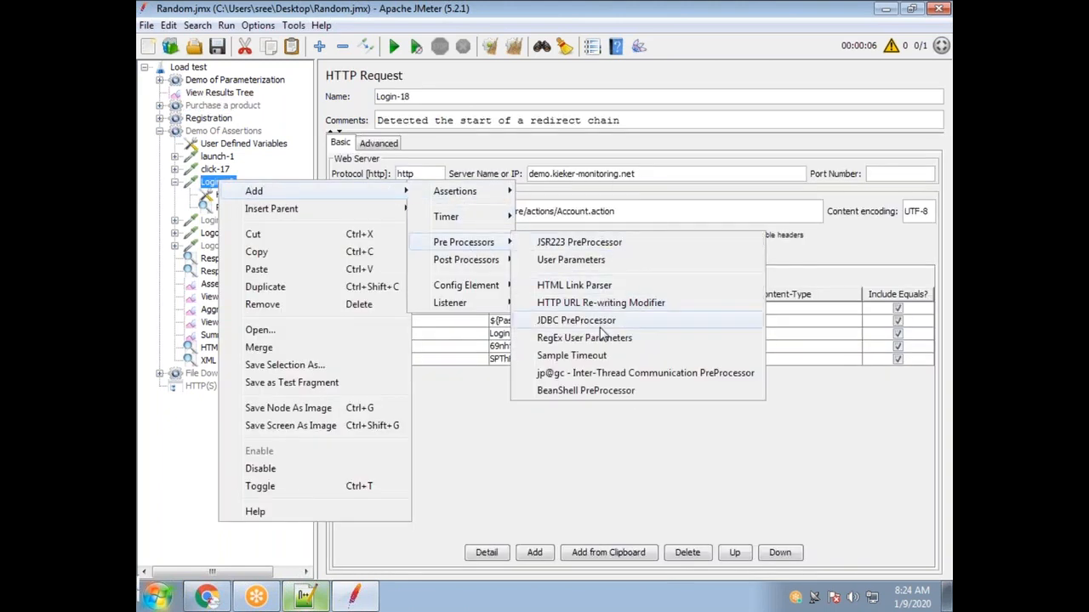
left_click(600, 355)
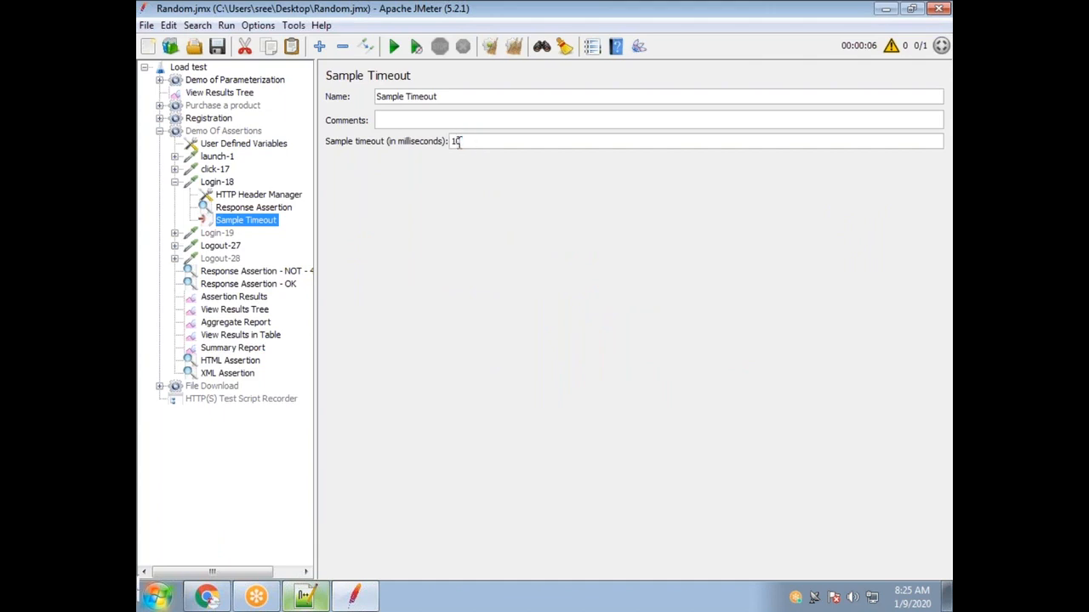
Disable Login-18's Sample Timeout and collapse the Demo Of Assertions group.
left_click(175, 182)
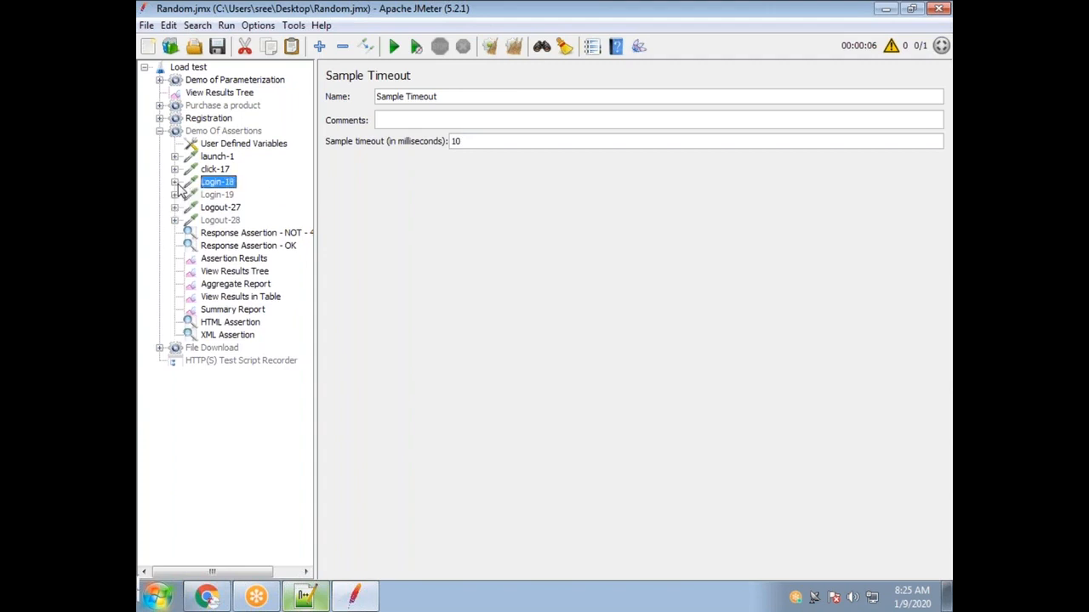
left_click(175, 182)
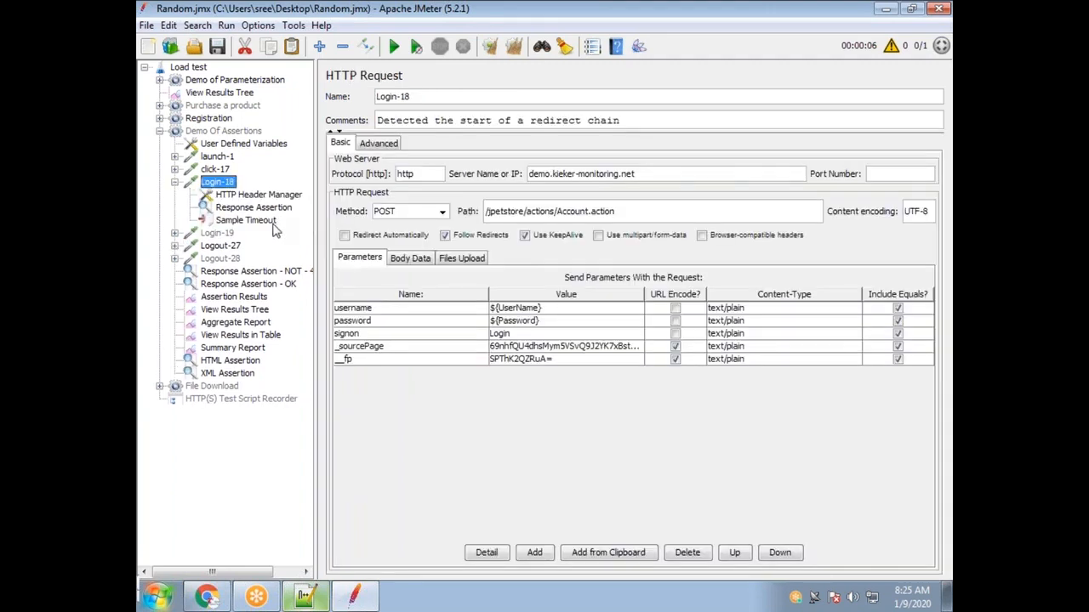
right_click(273, 224)
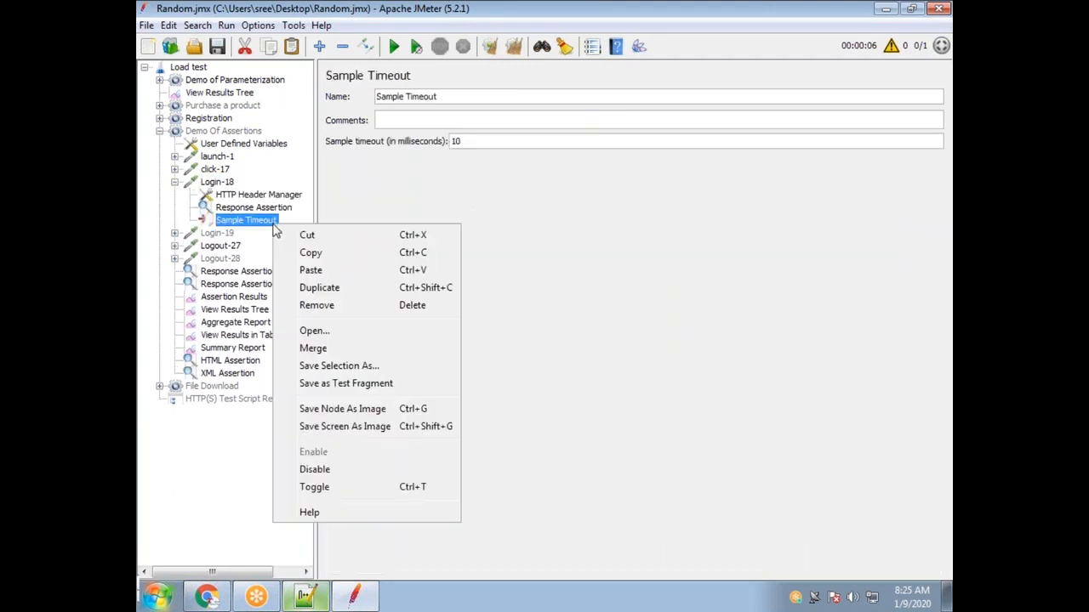
left_click(348, 473)
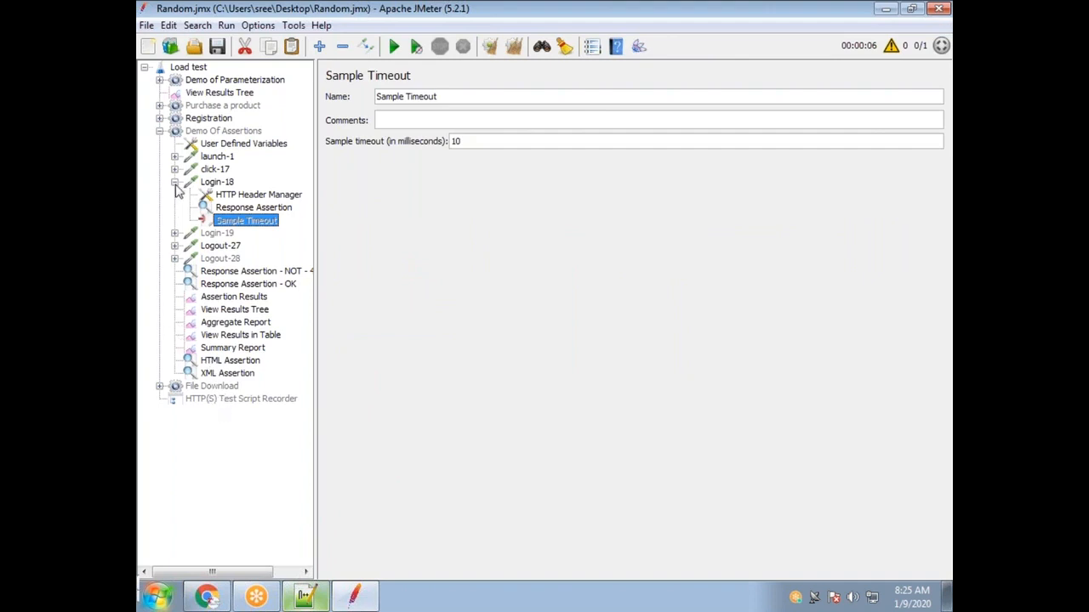
left_click(159, 132)
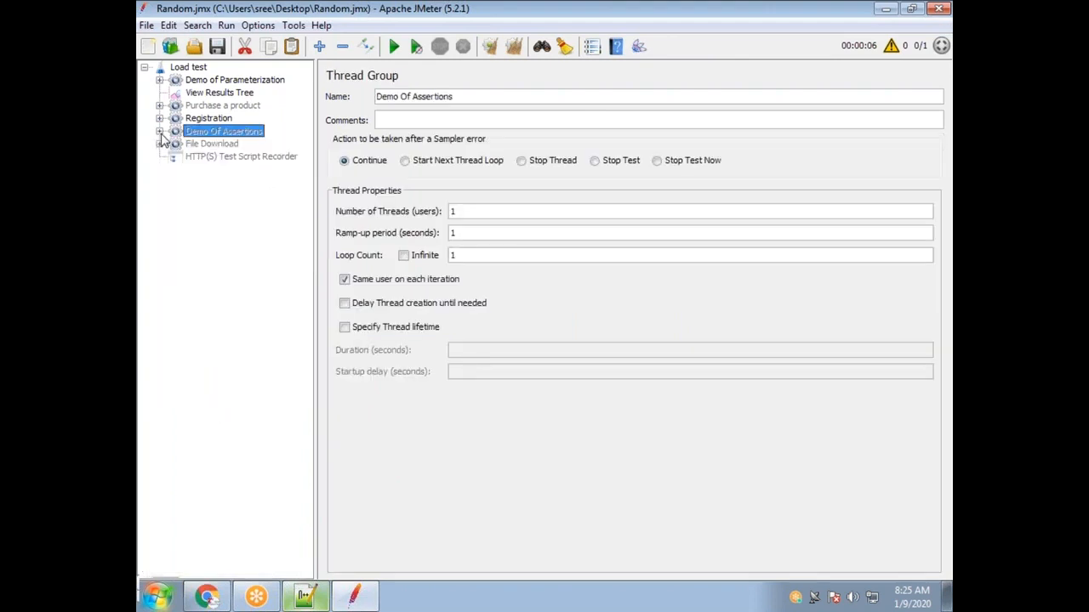
Expand Demo Of Assertions and inspect its View Results Tree and NOT 404, 500 assertion.
left_click(160, 132)
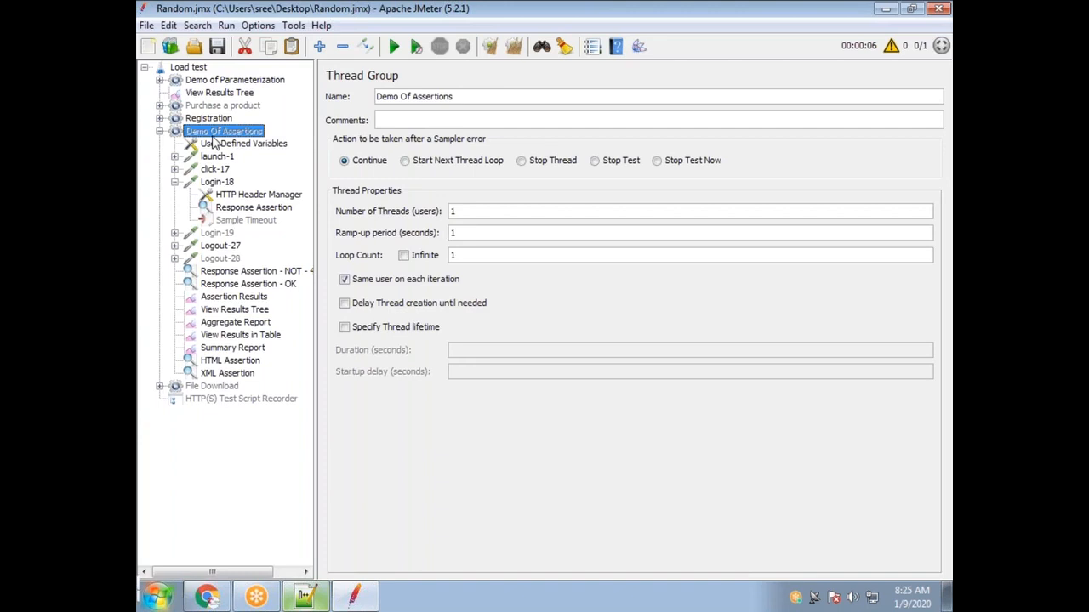
left_click(244, 313)
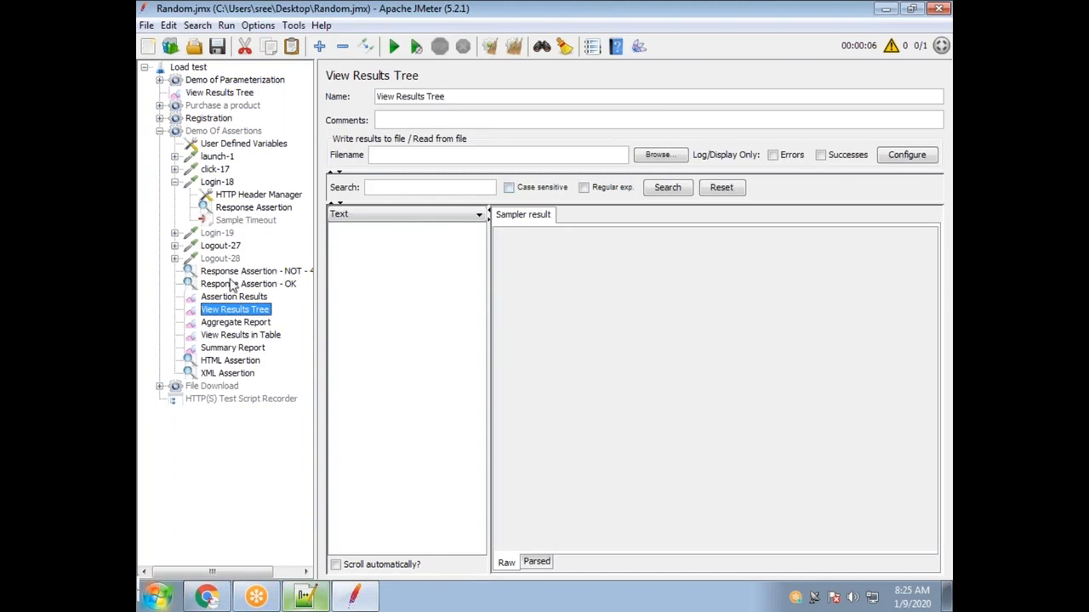
left_click(229, 272)
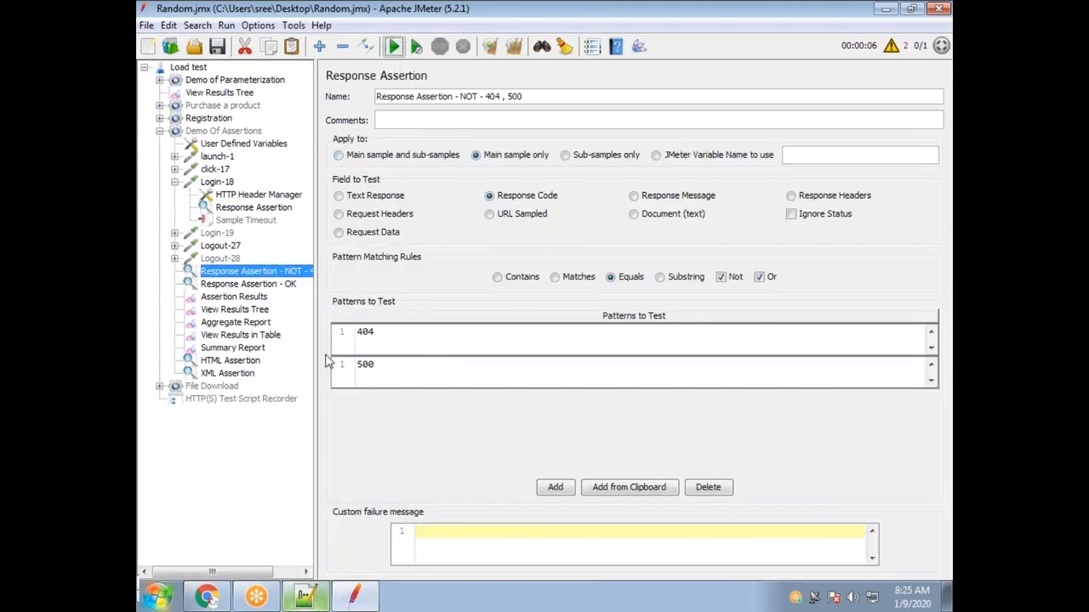
left_click(230, 310)
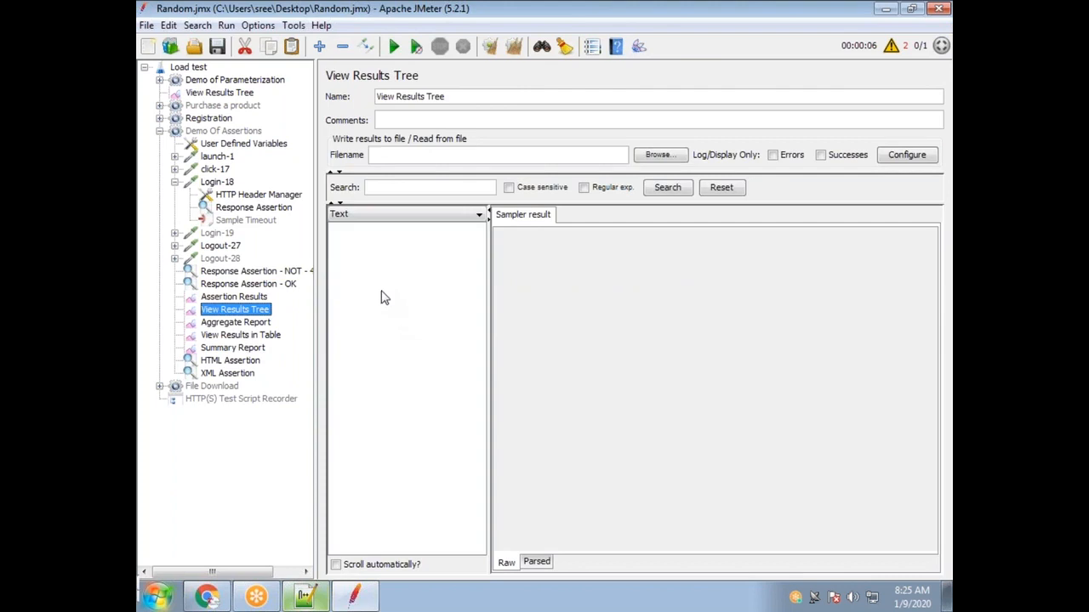
Enable Demo Of Assertions, disable Registration, then clear results and run the test.
right_click(204, 136)
left_click(287, 367)
right_click(197, 118)
left_click(240, 354)
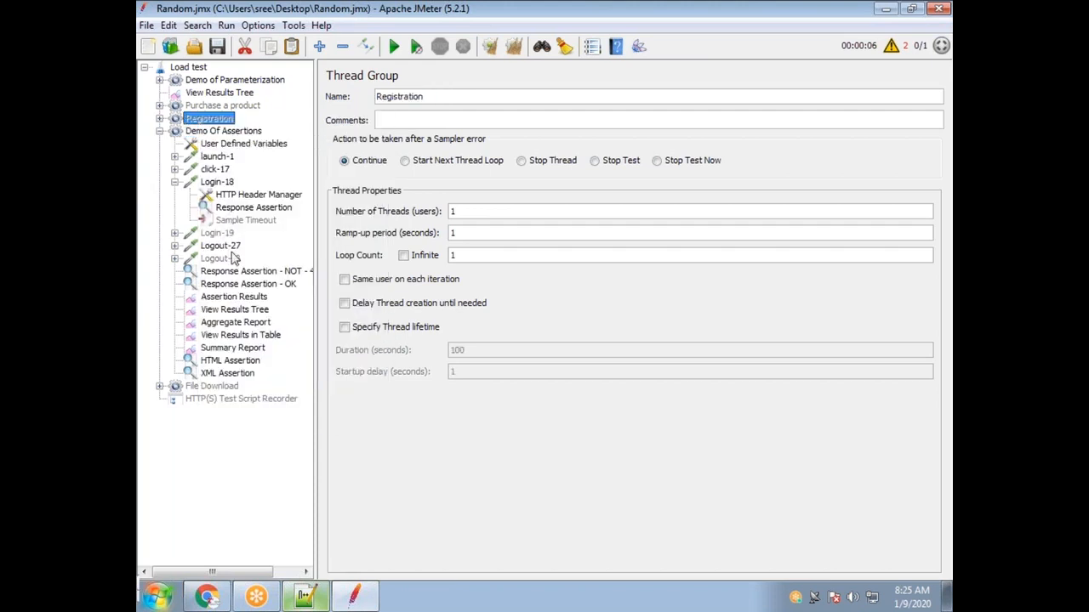
left_click(514, 46)
left_click(394, 46)
left_click(235, 310)
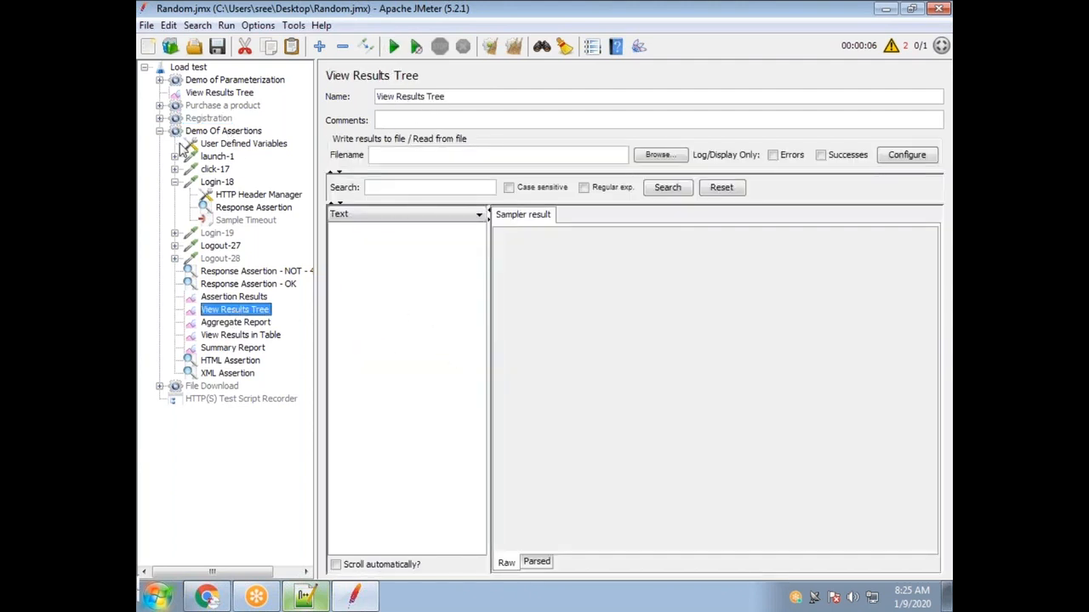
left_click(223, 131)
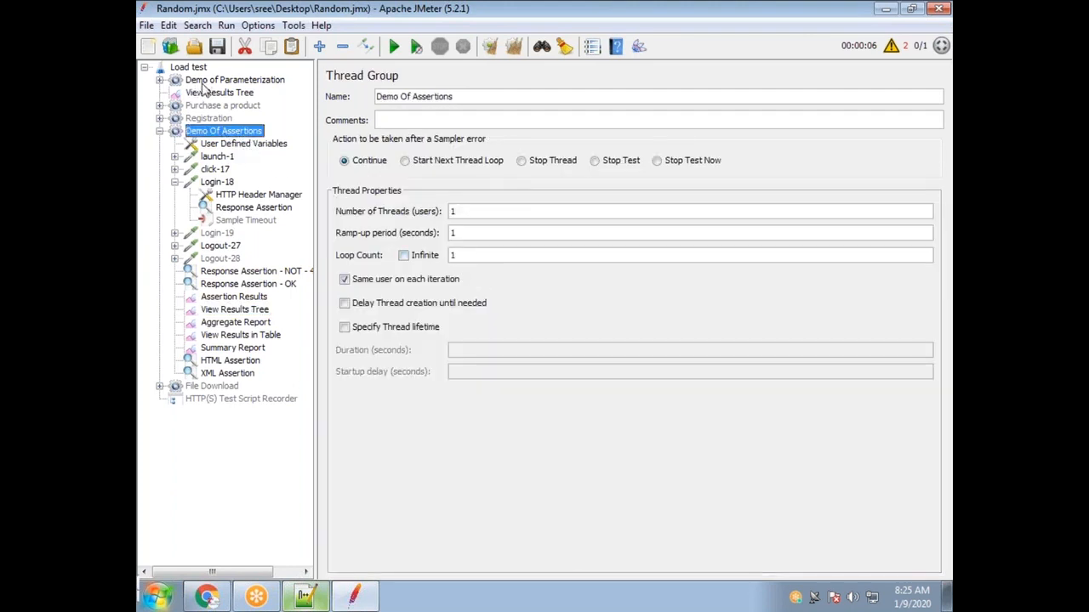
Disable Demo of Parameterization and delete the top-level View Results Tree.
left_click(255, 80)
right_click(270, 86)
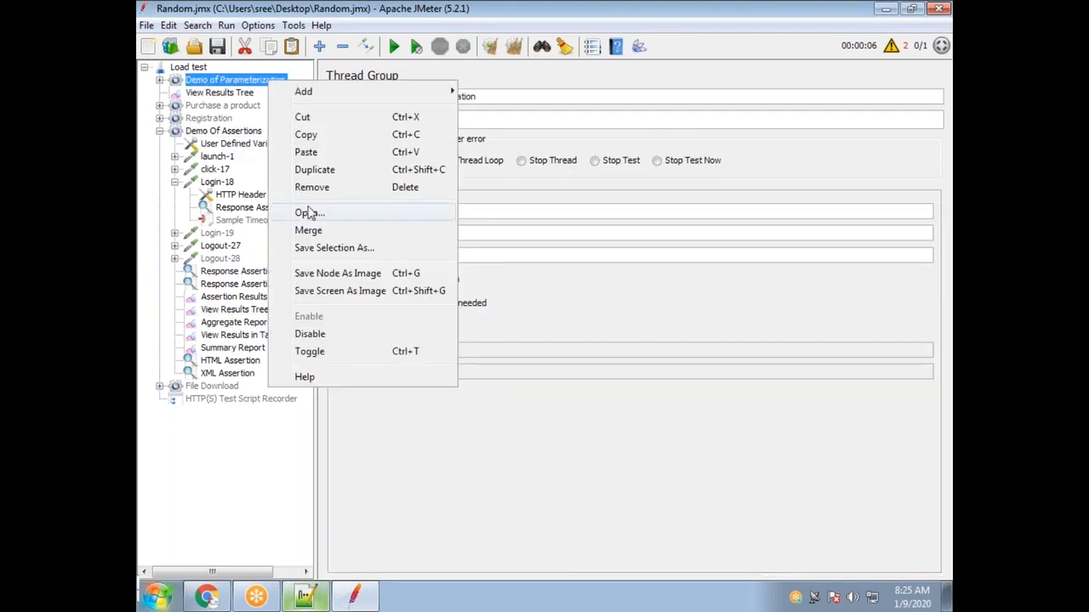
left_click(344, 332)
left_click(217, 93)
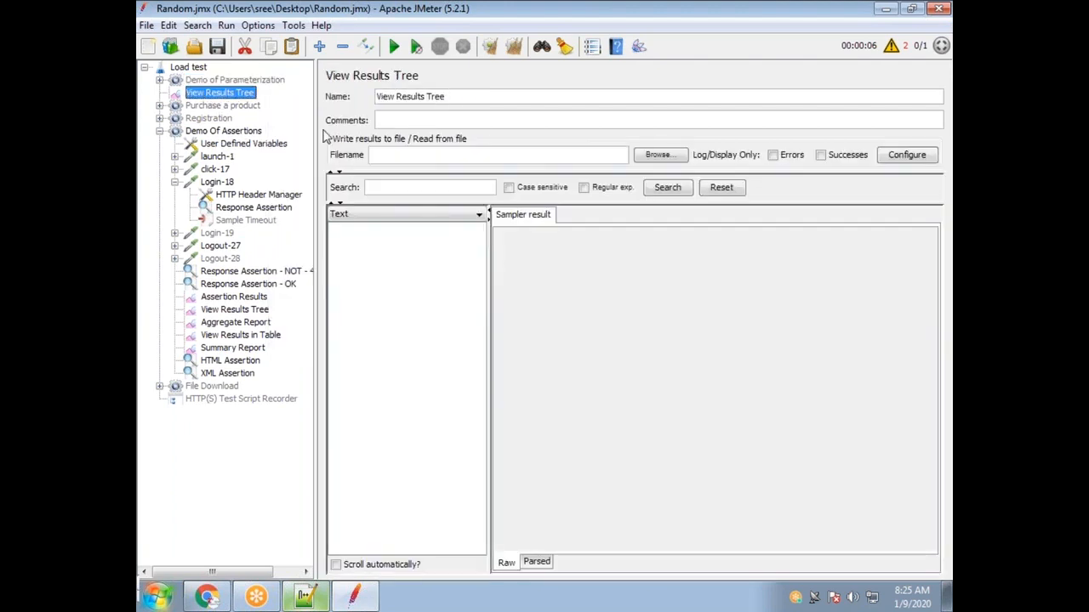
key("Delete")
left_click(508, 316)
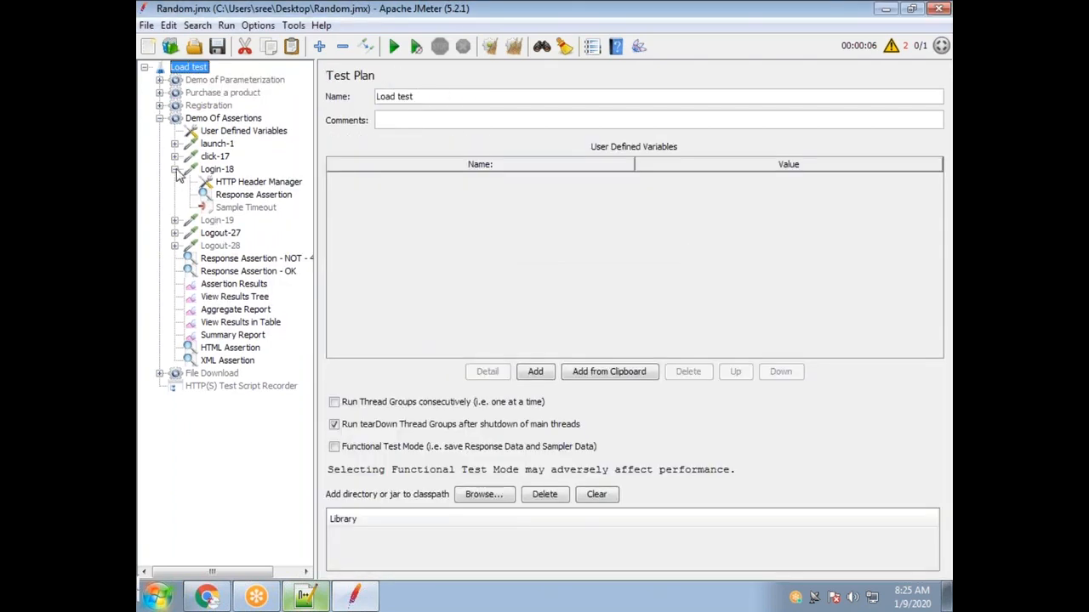
left_click(228, 360)
Delete the XML Assertion, HTML Assertion, Summary Report and View Results in Table elements.
left_click(245, 349, "shift")
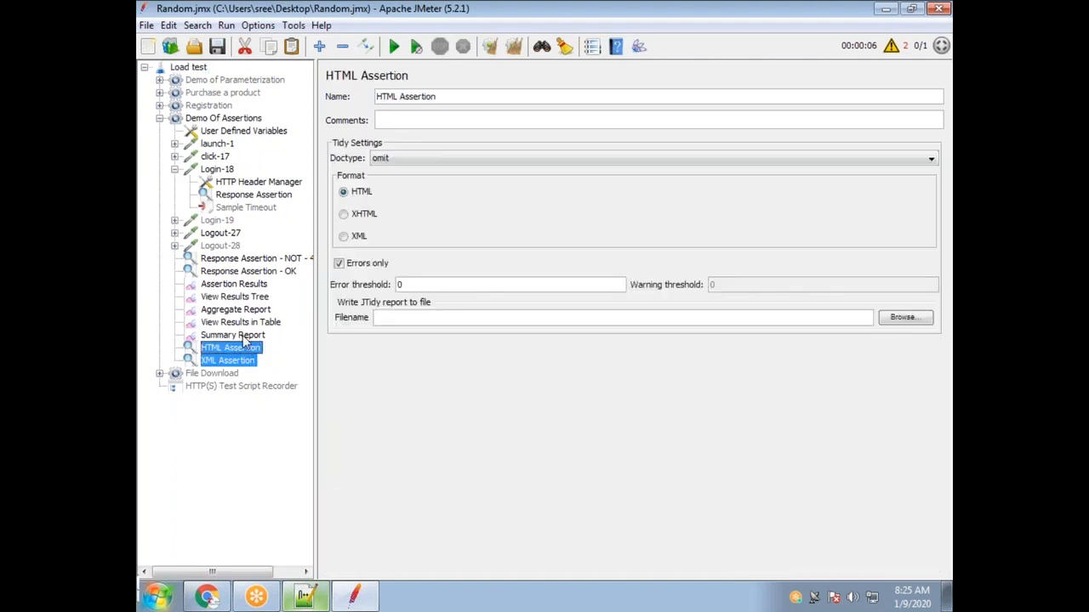
left_click(244, 336, "shift")
left_click(243, 323, "shift")
key("Delete")
left_click(517, 315)
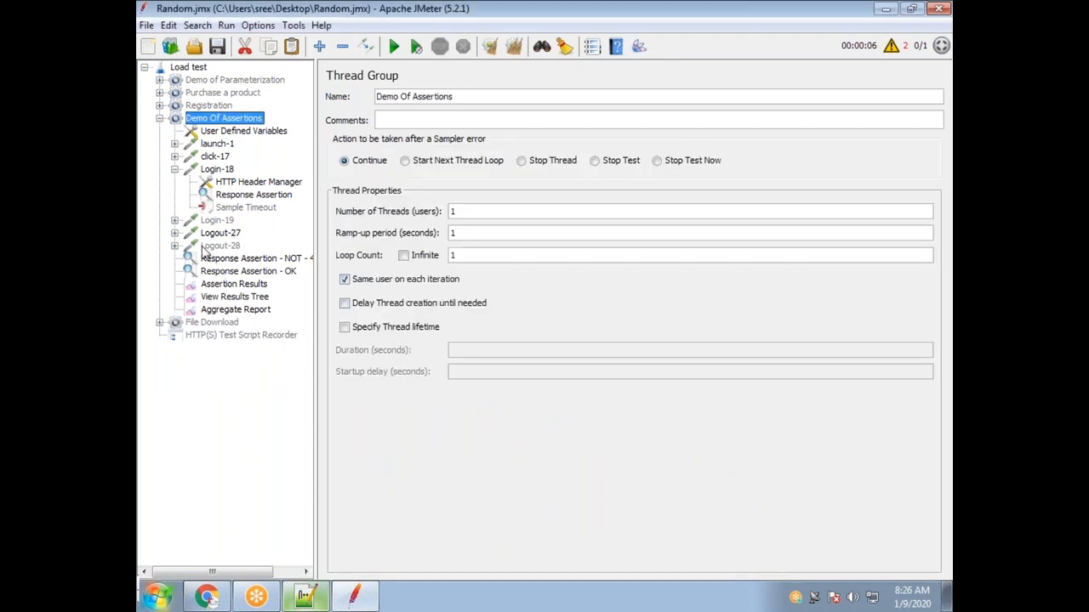
Run the test from launch-1 and shrink the JMeter window beside Notepad++.
left_click(216, 145)
left_click_drag(628, 207, 457, 202)
left_click(394, 51)
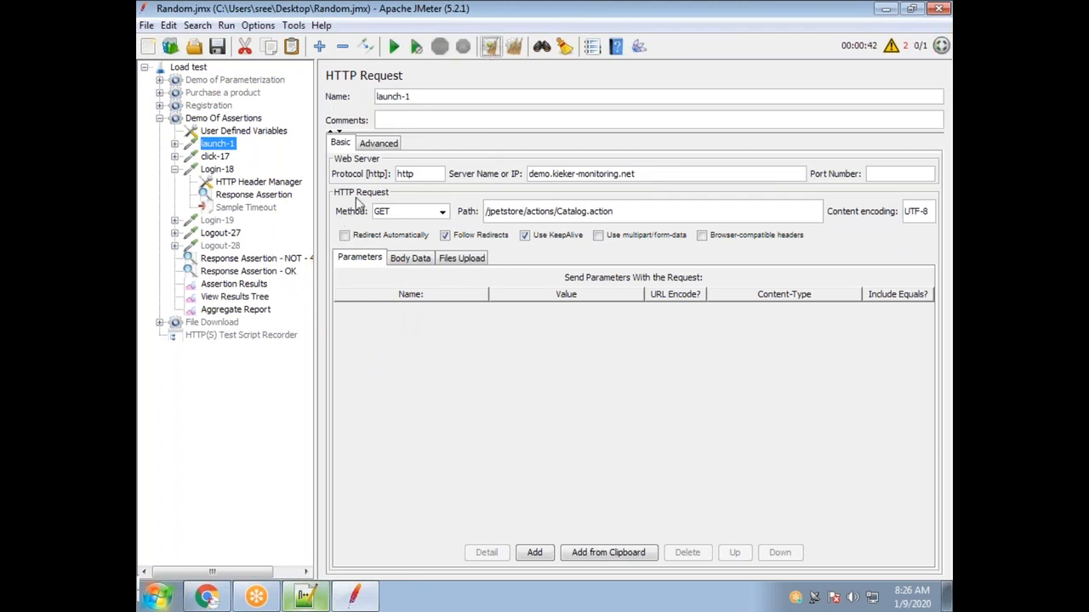
double_click(323, 6)
left_click_drag(871, 117, 712, 94)
Open the run log and check Assertion Results and View Results Tree for passing samplers.
left_click(784, 132)
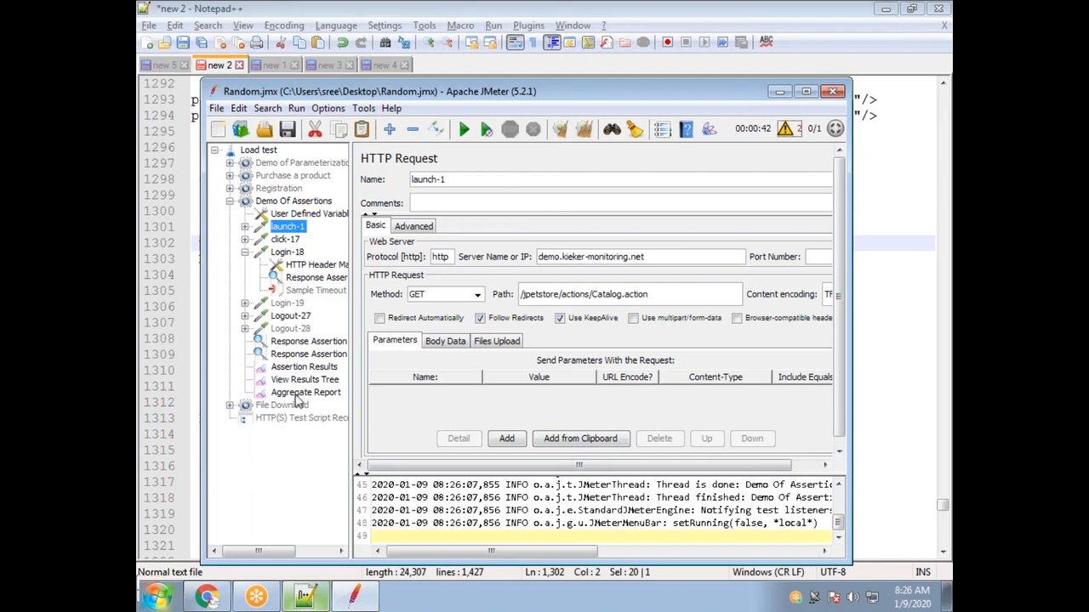
left_click(306, 369)
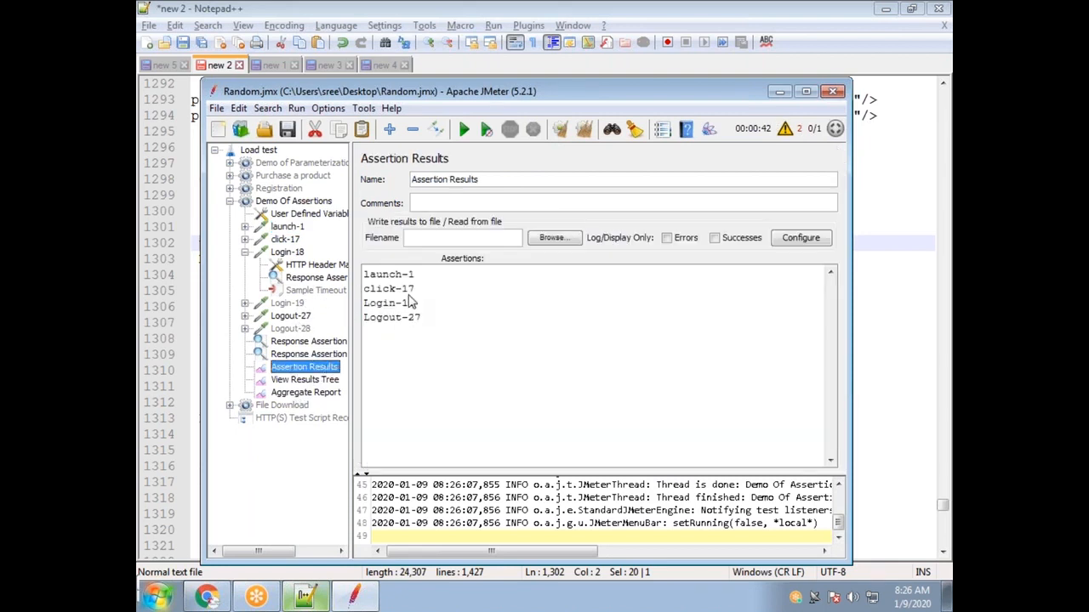
left_click(314, 380)
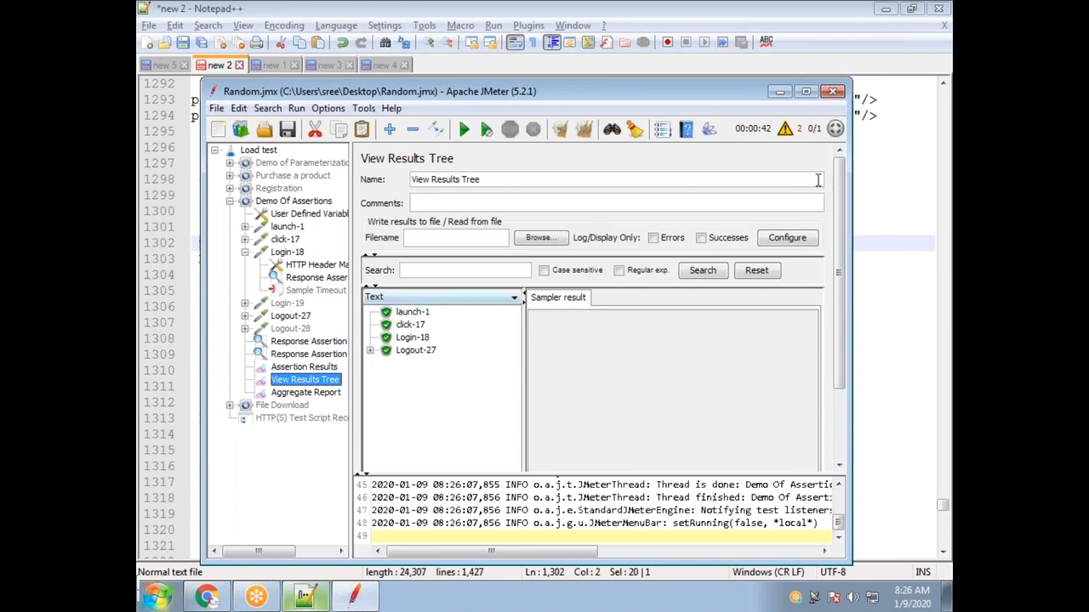
Toggle the log panel and maximize the JMeter window again.
left_click(786, 131)
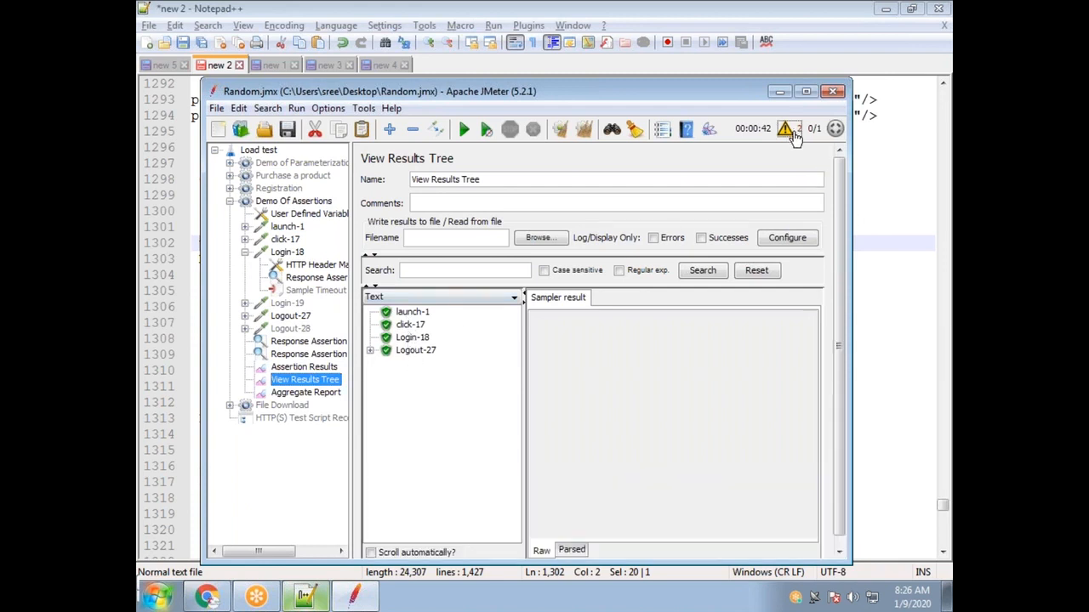
left_click(788, 131)
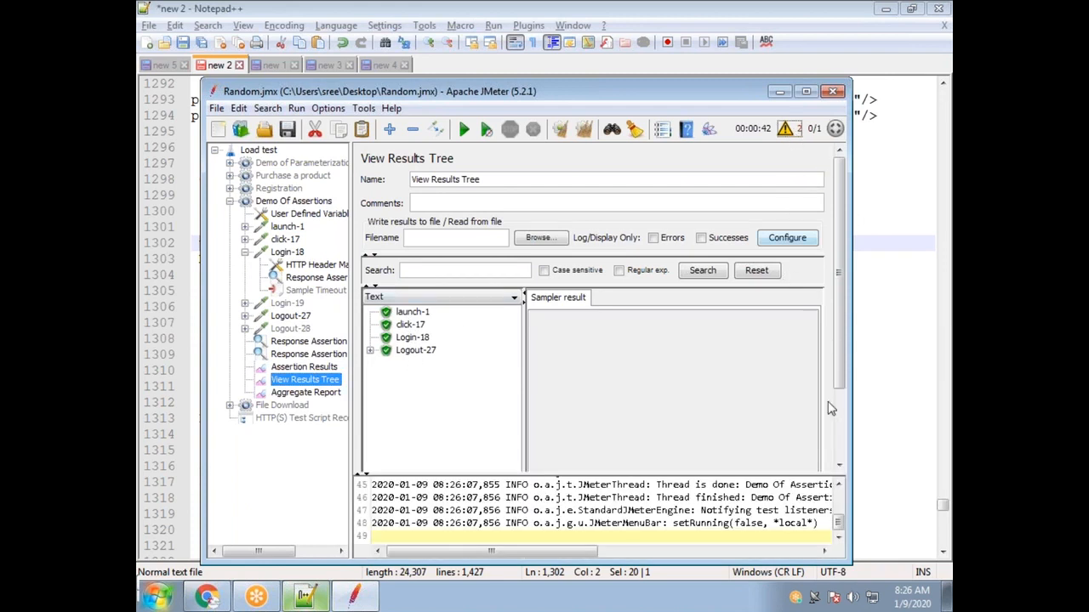
double_click(553, 99)
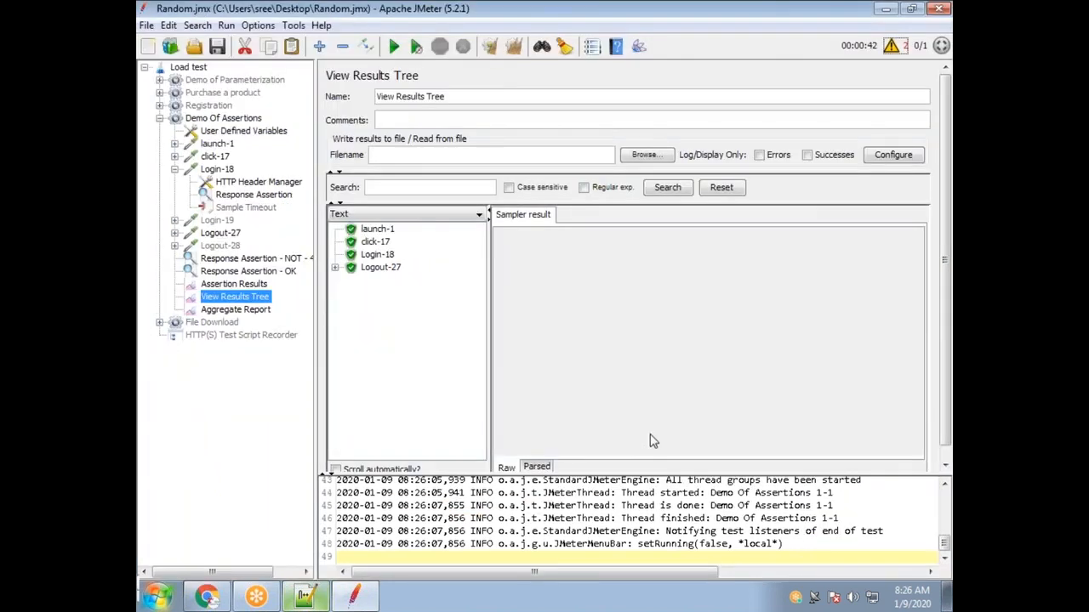
double_click(340, 15)
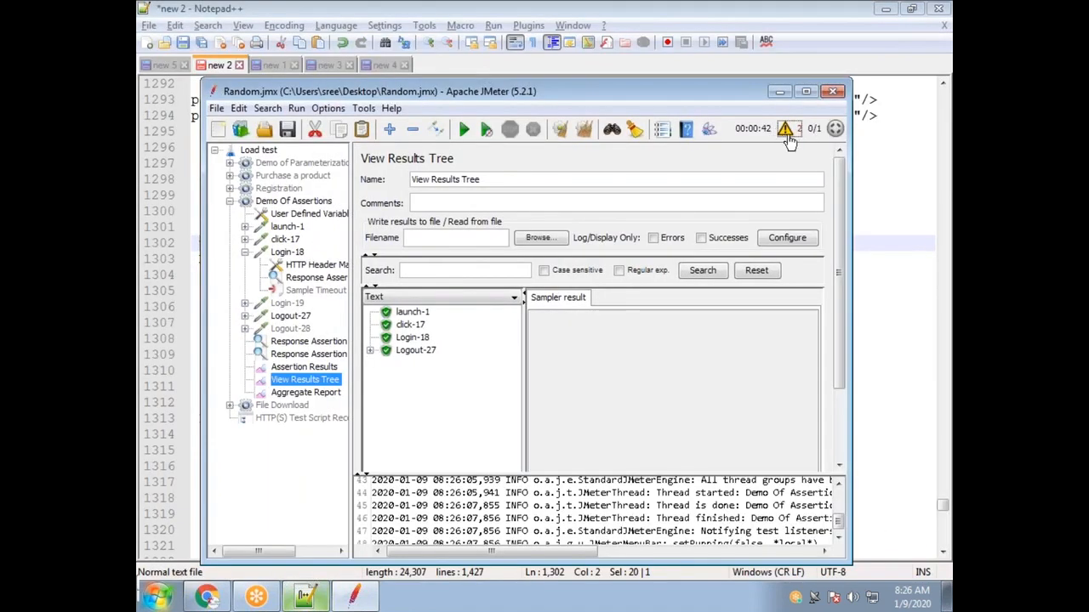
double_click(368, 93)
left_click_drag(620, 470, 625, 269)
Enlarge the log, highlight the RandomCSVReader missing user_credentials.csv error, and expand Demo of Parameterization.
left_click(622, 414)
scroll(566, 405, "up", 4)
scroll(563, 405, "up", 1)
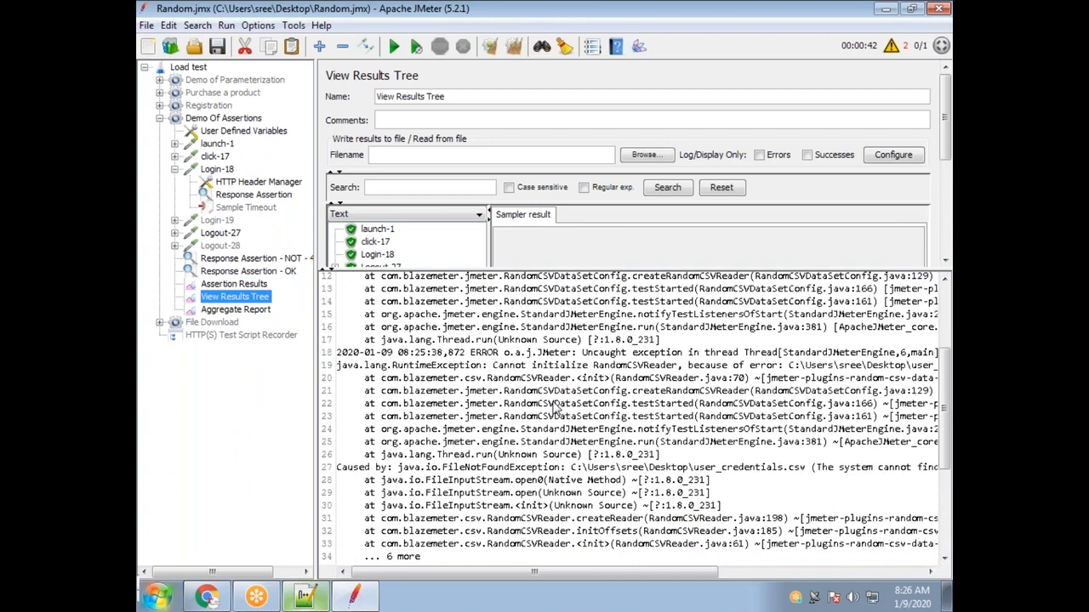
double_click(510, 369)
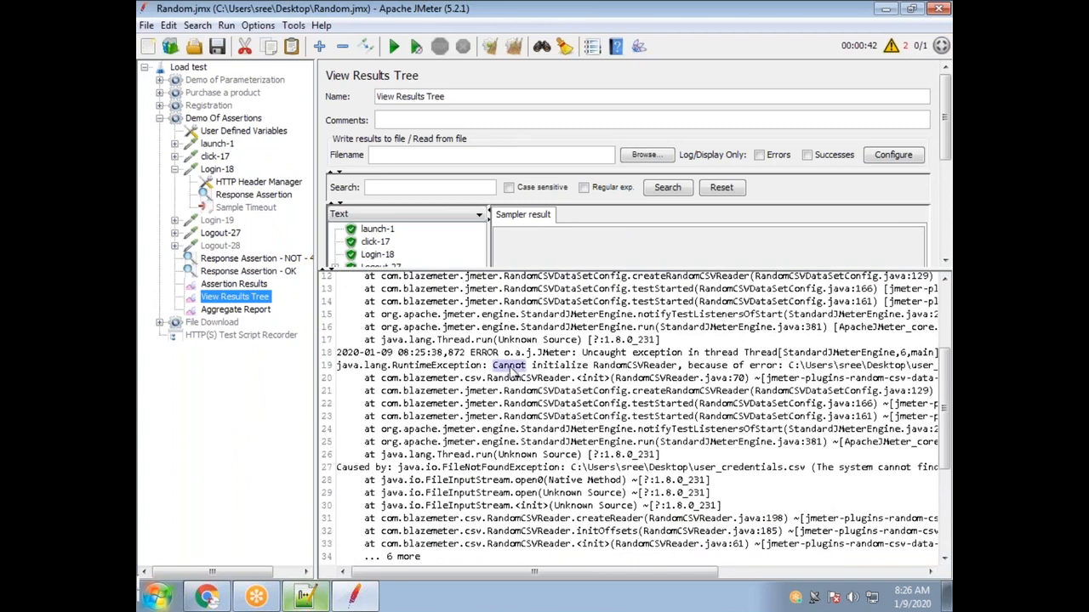
left_click_drag(593, 366, 676, 372)
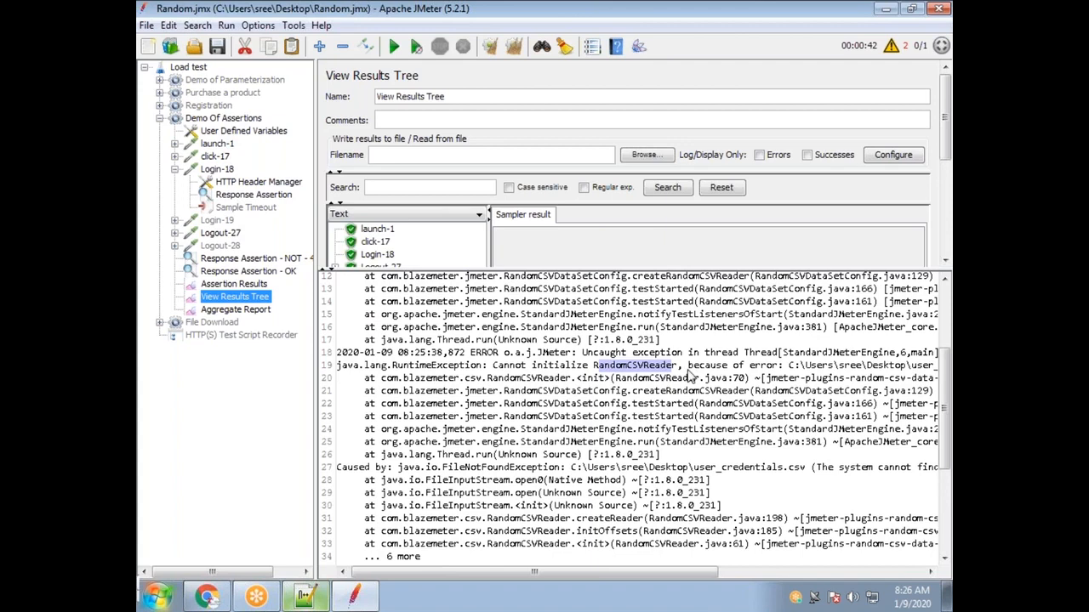
scroll(690, 374, "up", 4)
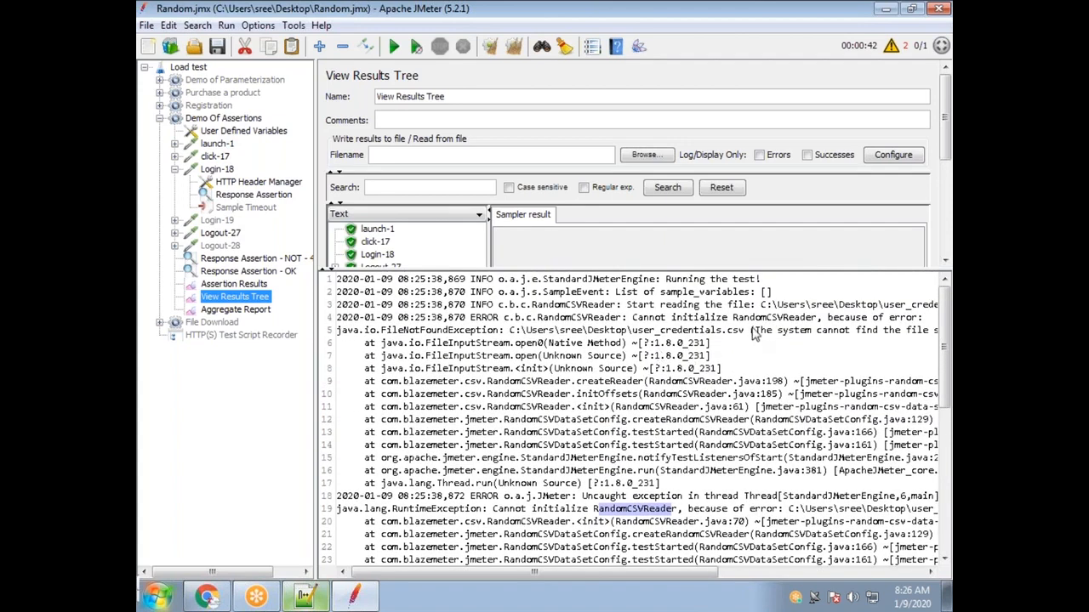
left_click_drag(733, 321, 630, 330)
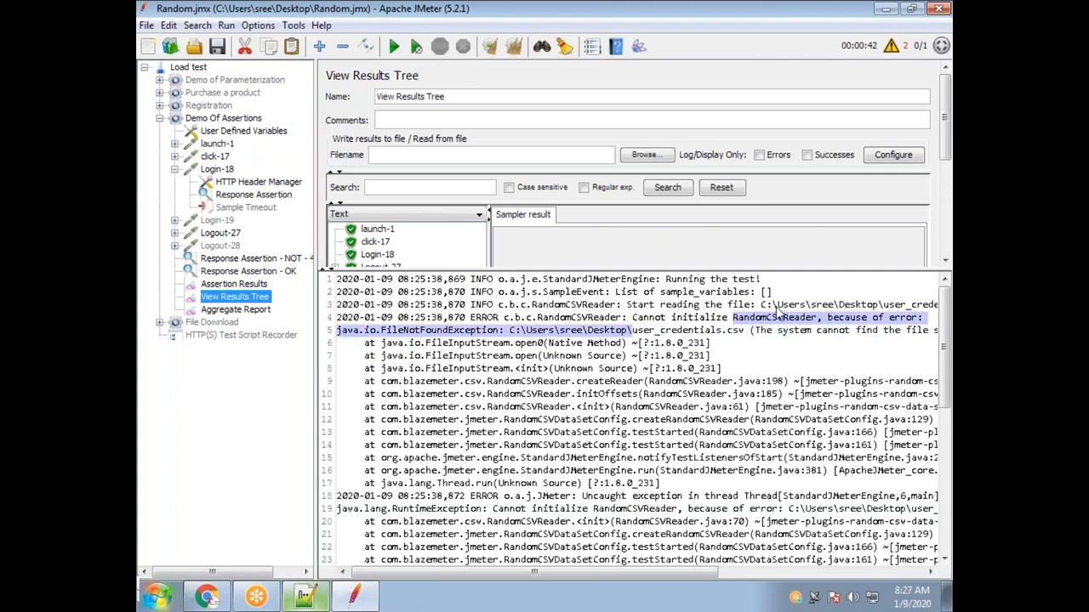
left_click(159, 80)
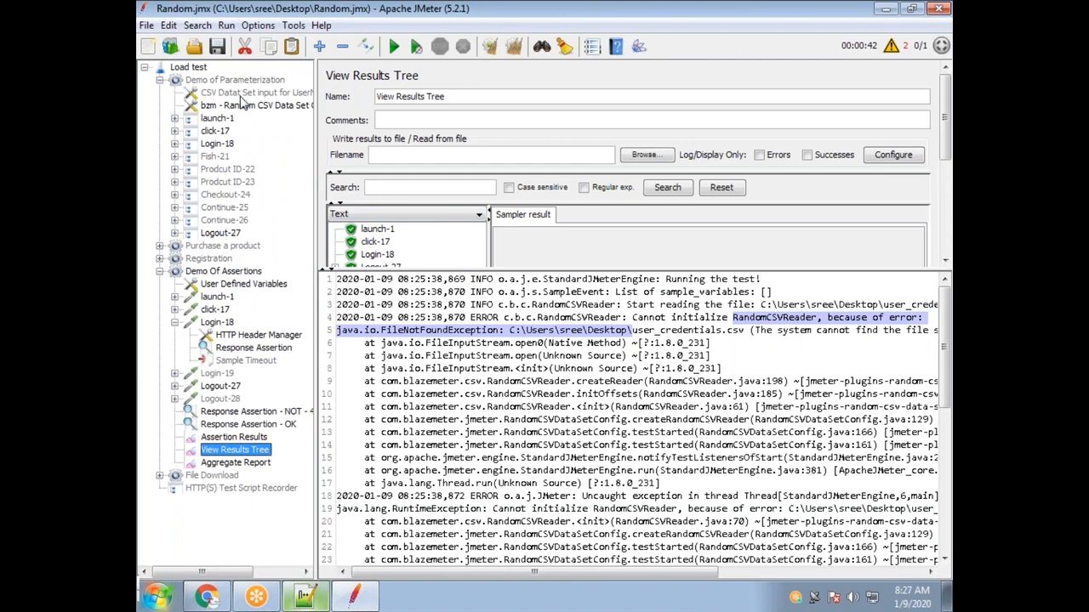
Inspect the Random CSV Data Set Config's user_credentials.csv filename path.
left_click(243, 108)
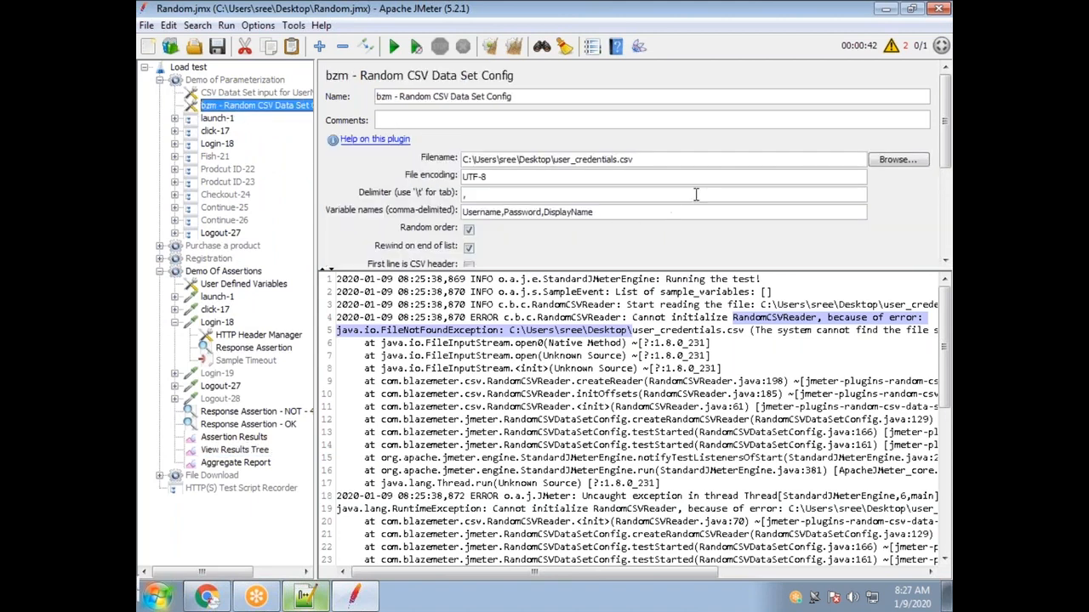
left_click_drag(553, 159, 633, 159)
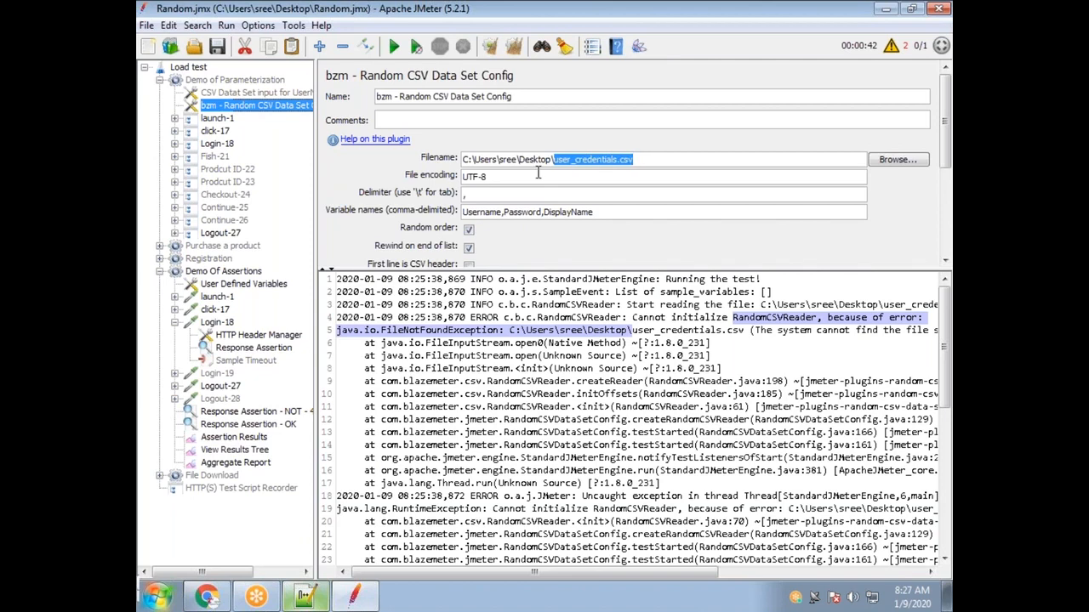
right_click(250, 112)
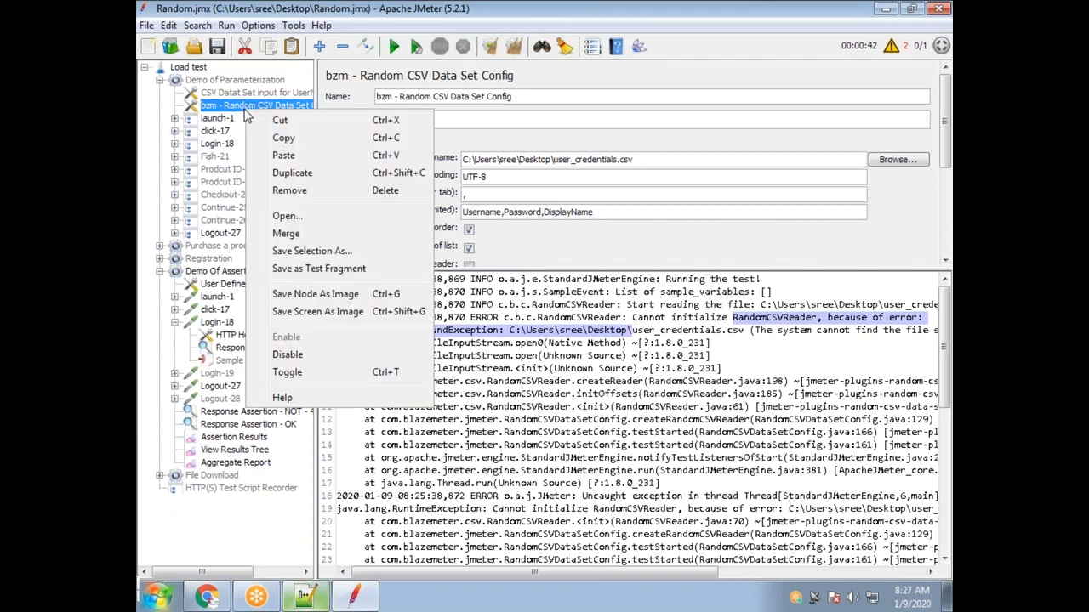
left_click(288, 354)
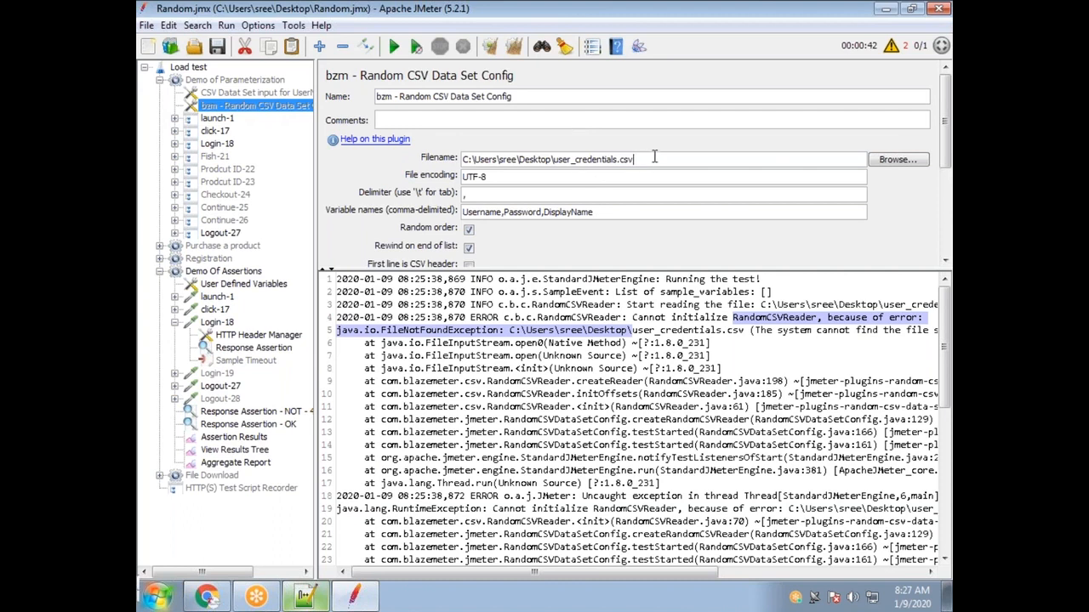
left_click_drag(655, 157, 481, 150)
left_click(620, 158)
Restore the window, rerun the test, and mark the missing file name in the log error.
double_click(317, 12)
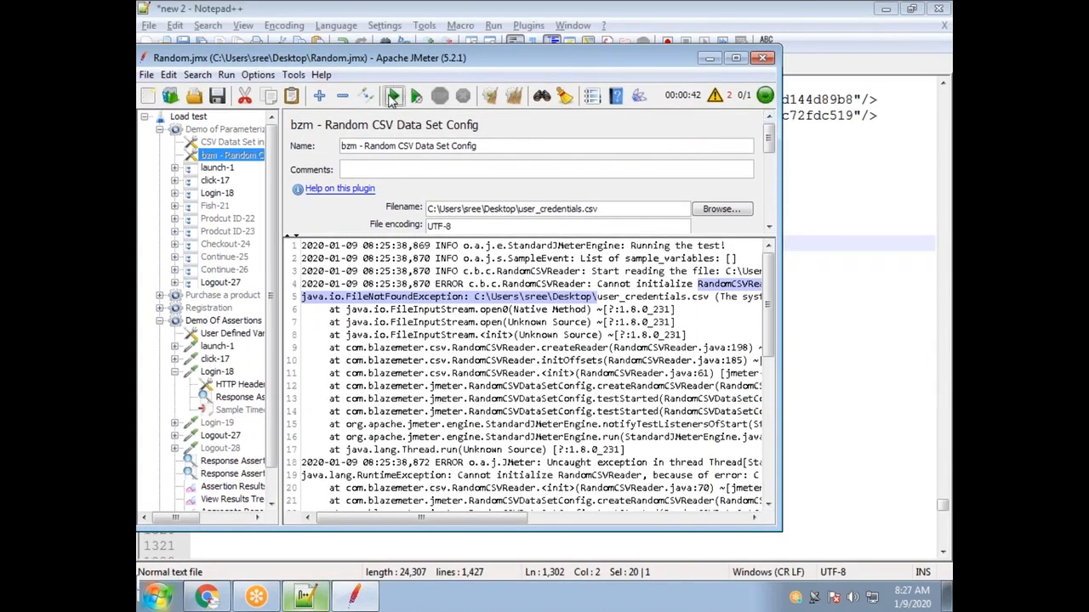
left_click(394, 96)
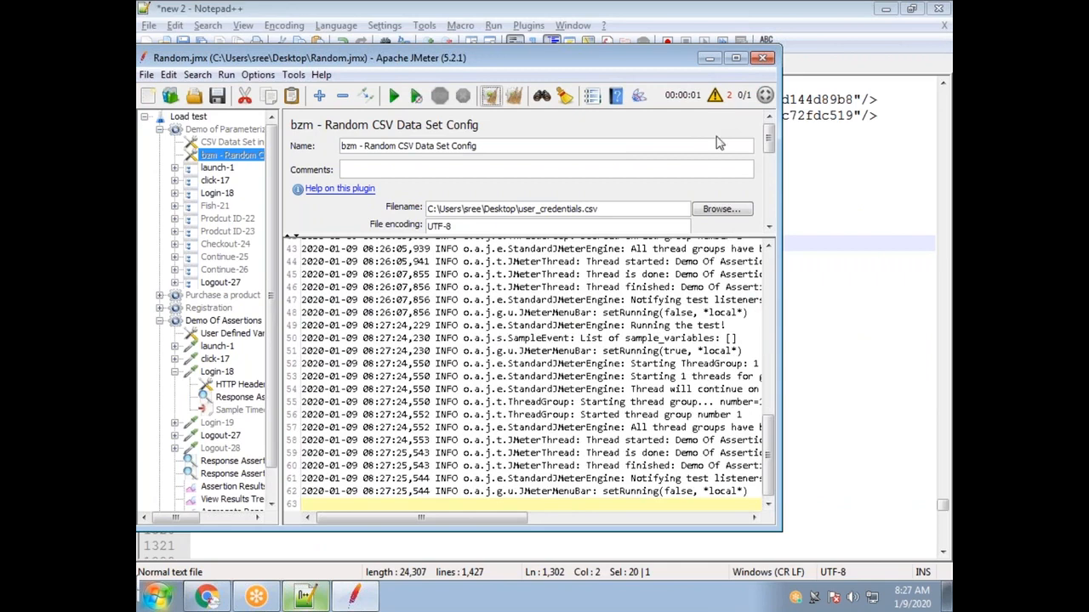
left_click_drag(769, 459, 763, 429)
scroll(561, 312, "up", 11)
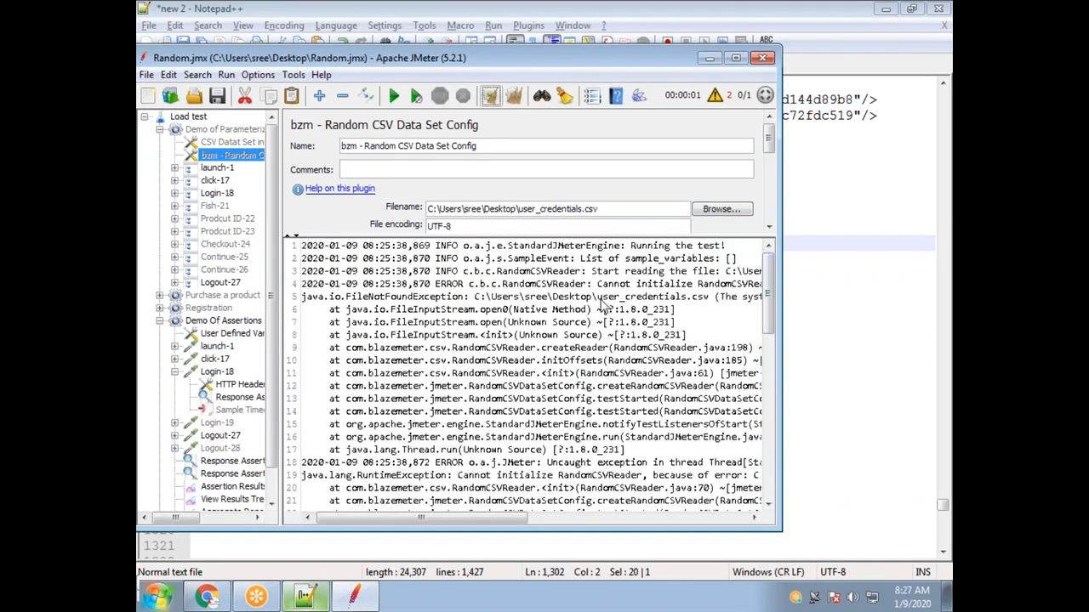
left_click_drag(597, 299, 680, 303)
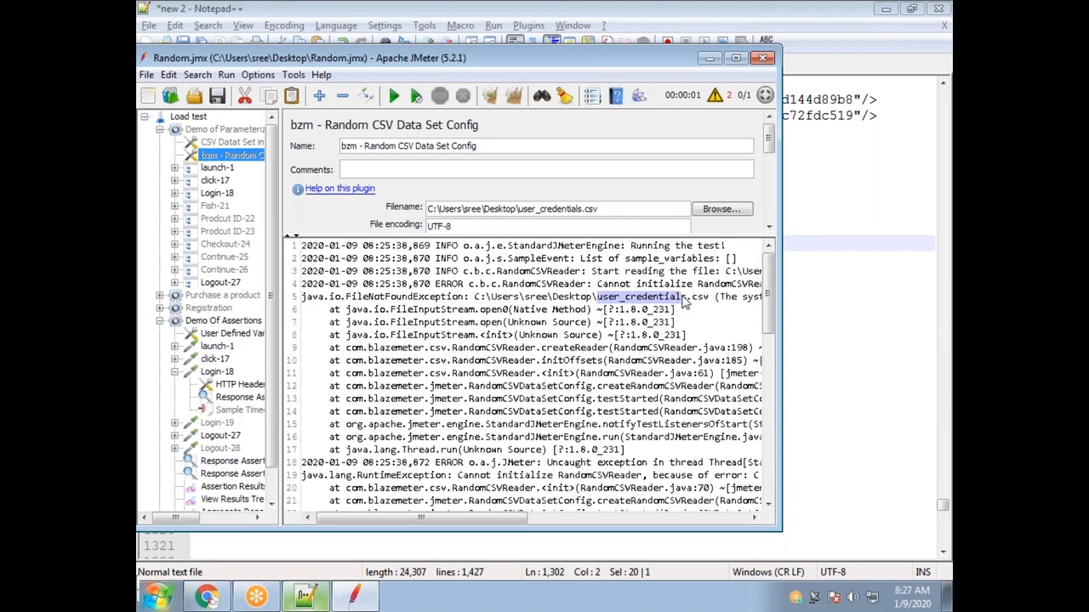
Check the other CSV Data Set Config, maximize JMeter, and select both CSV configs.
left_click(223, 143)
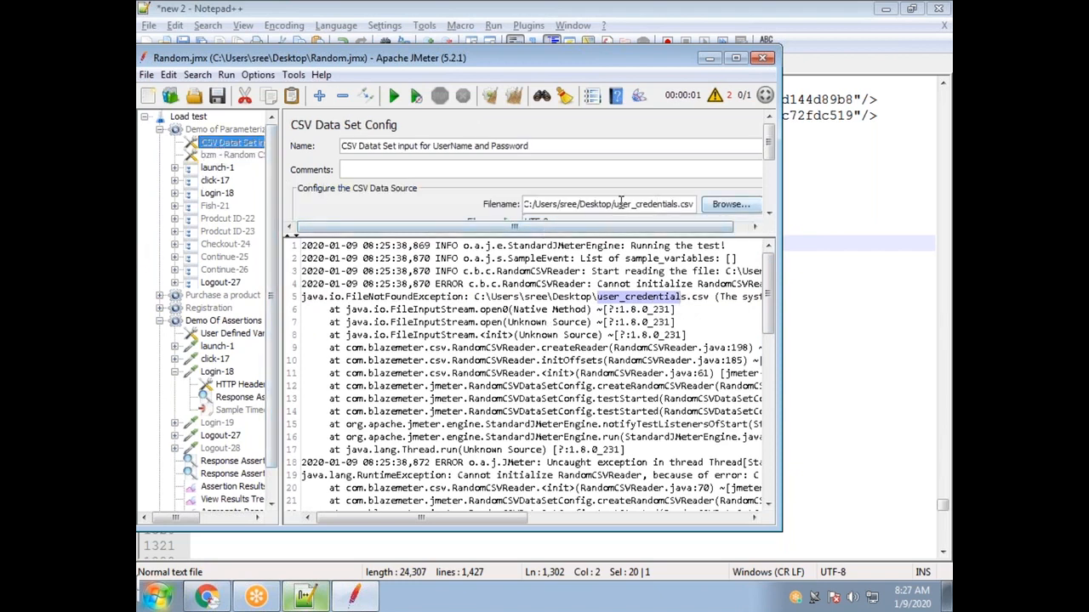
scroll(576, 340, "down", 1)
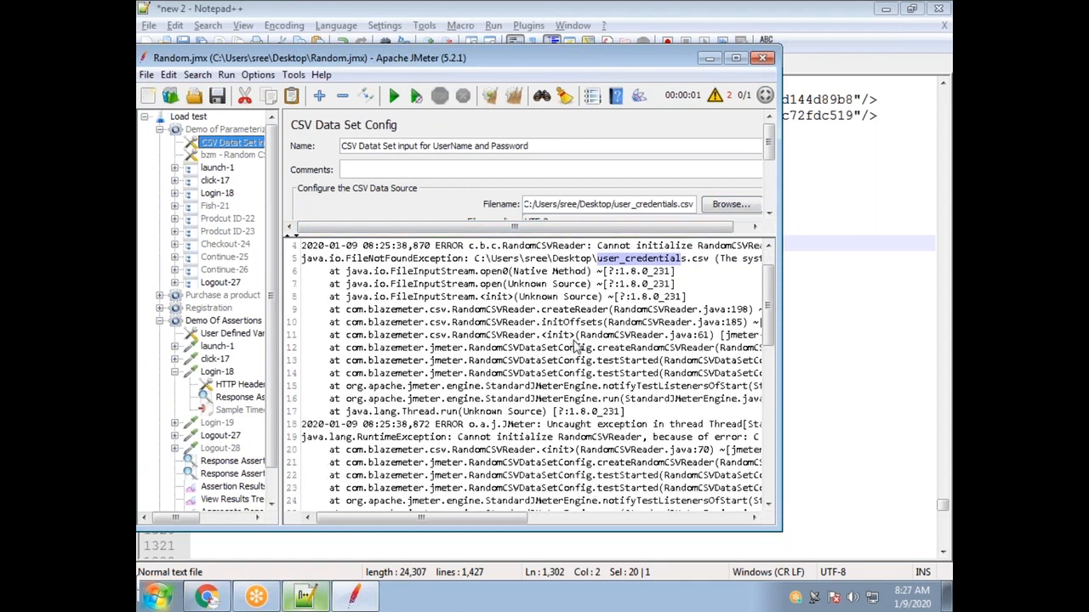
scroll(576, 347, "down", 3)
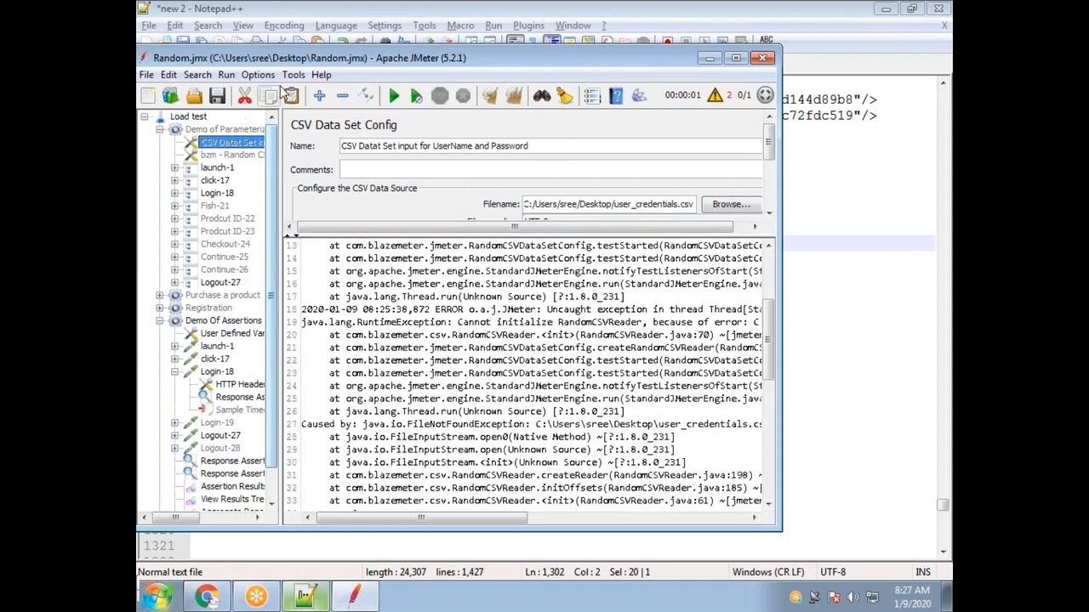
double_click(313, 57)
left_click(251, 105)
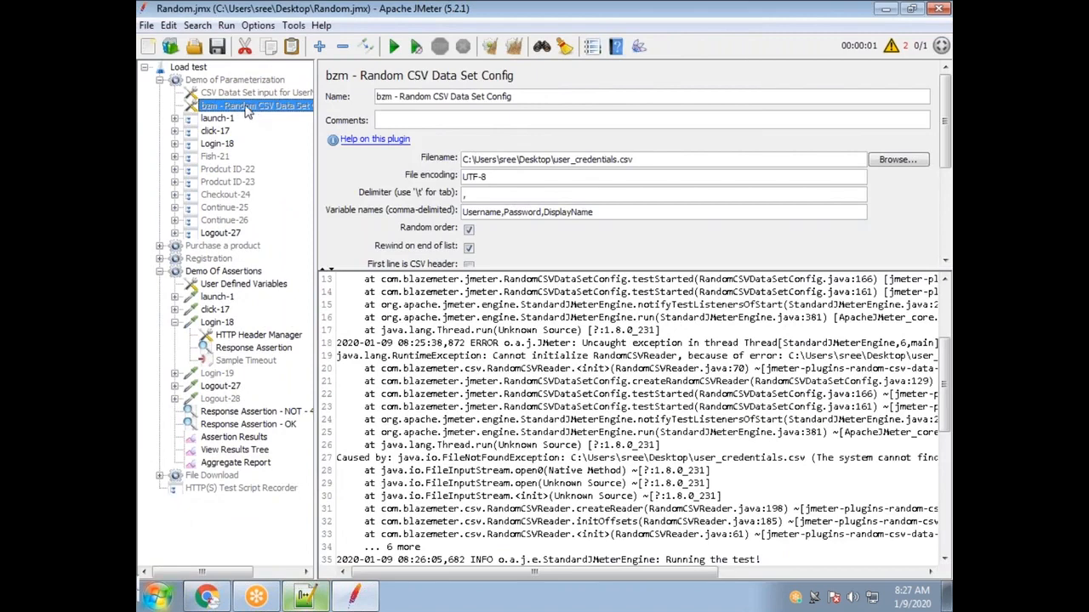
left_click(258, 94, "ctrl")
Delete both CSV Data Set Config elements and glance at the Purchase a product and Registration groups.
key("Delete")
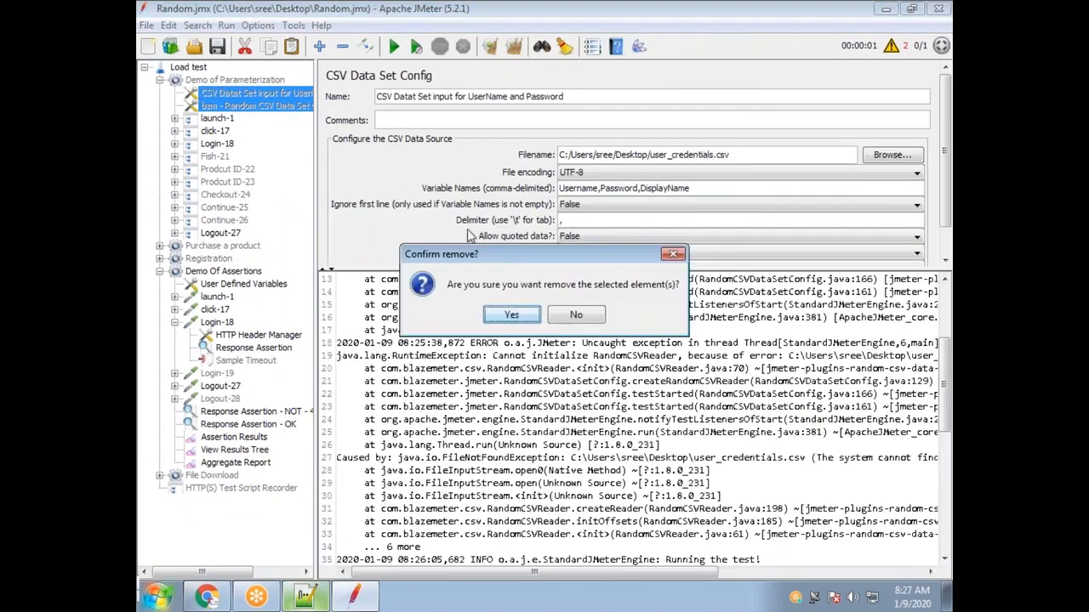
left_click(511, 315)
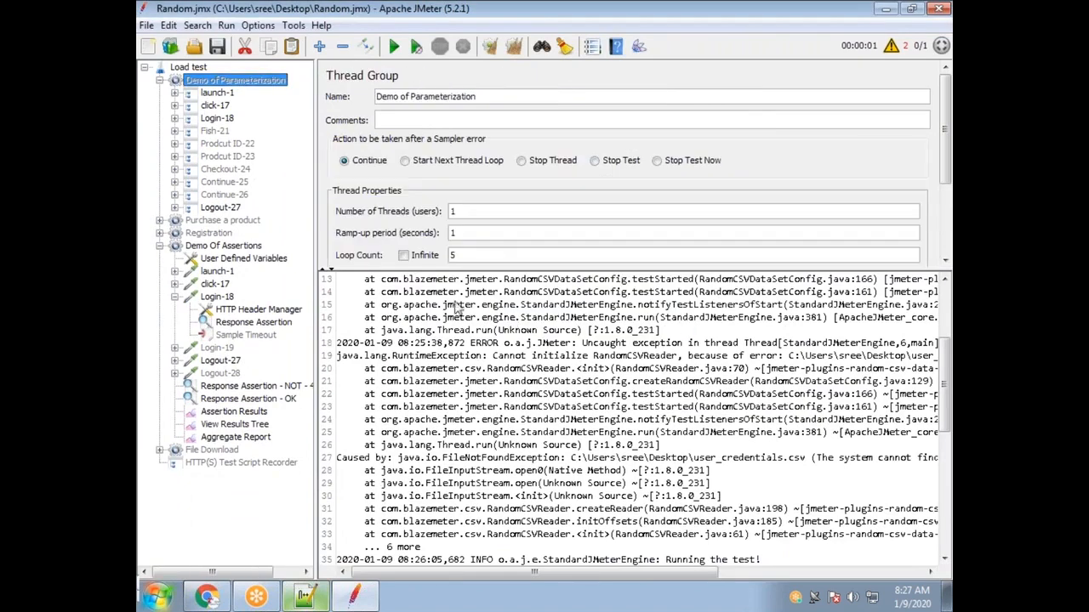
left_click(159, 221)
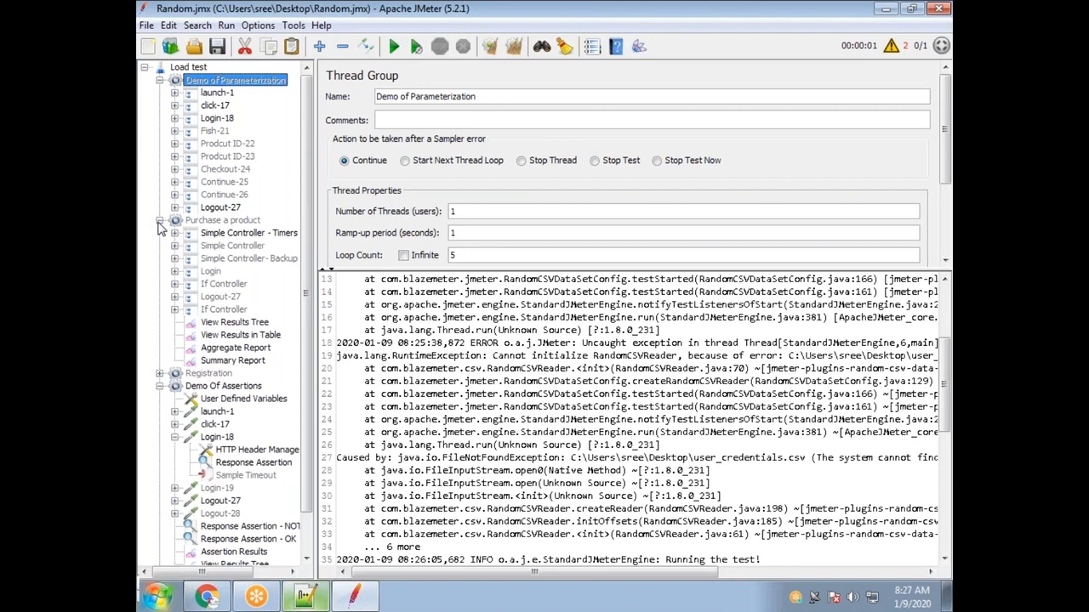
left_click(159, 222)
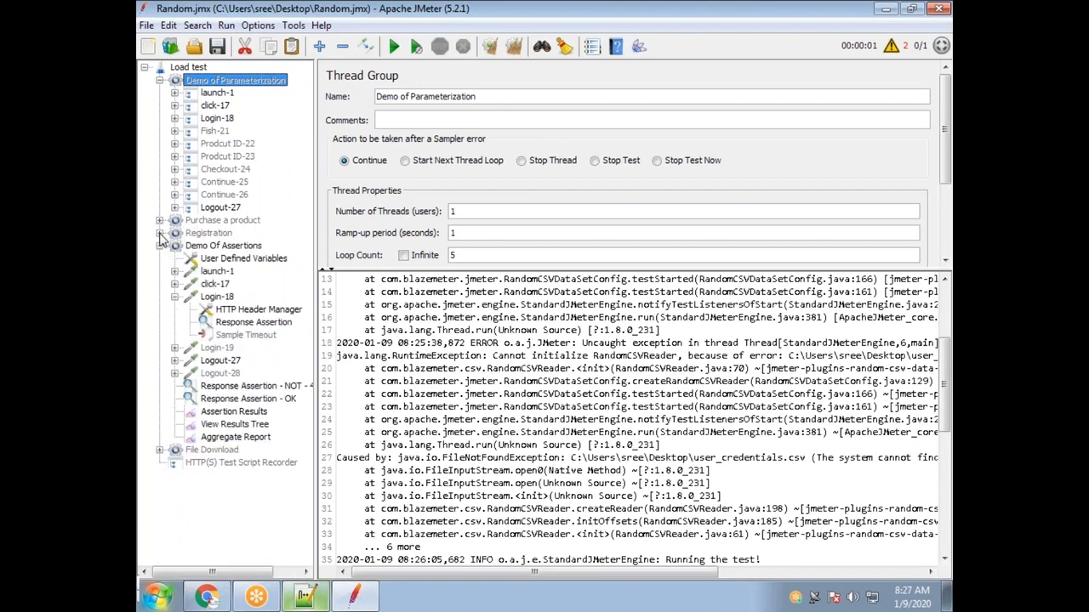
left_click(159, 233)
left_click(159, 233)
Rerun the test in a restored window, review the log, and maximize JMeter.
double_click(333, 15)
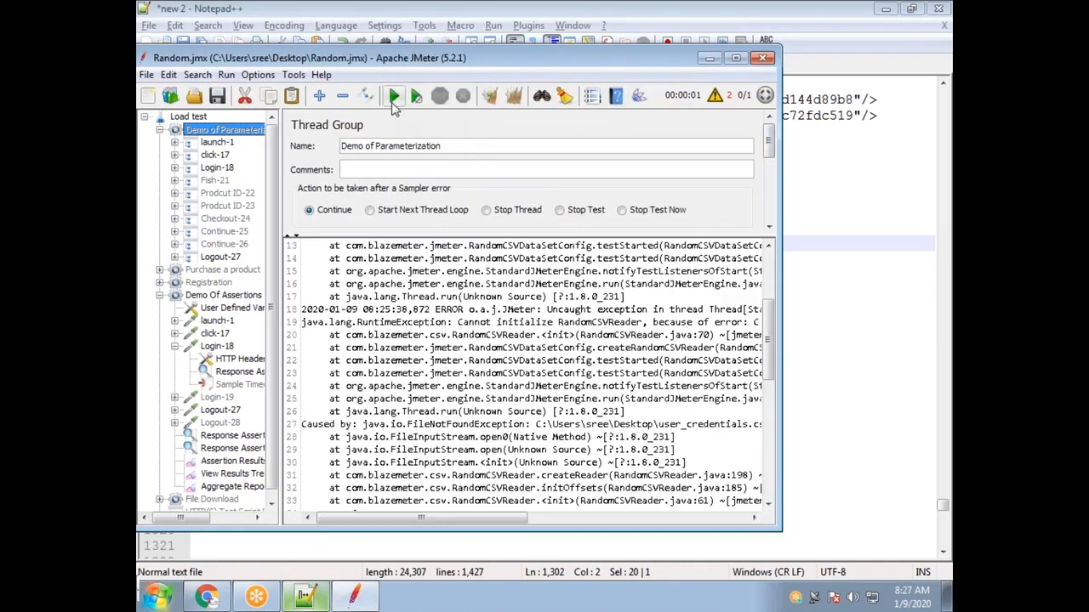
left_click(393, 96)
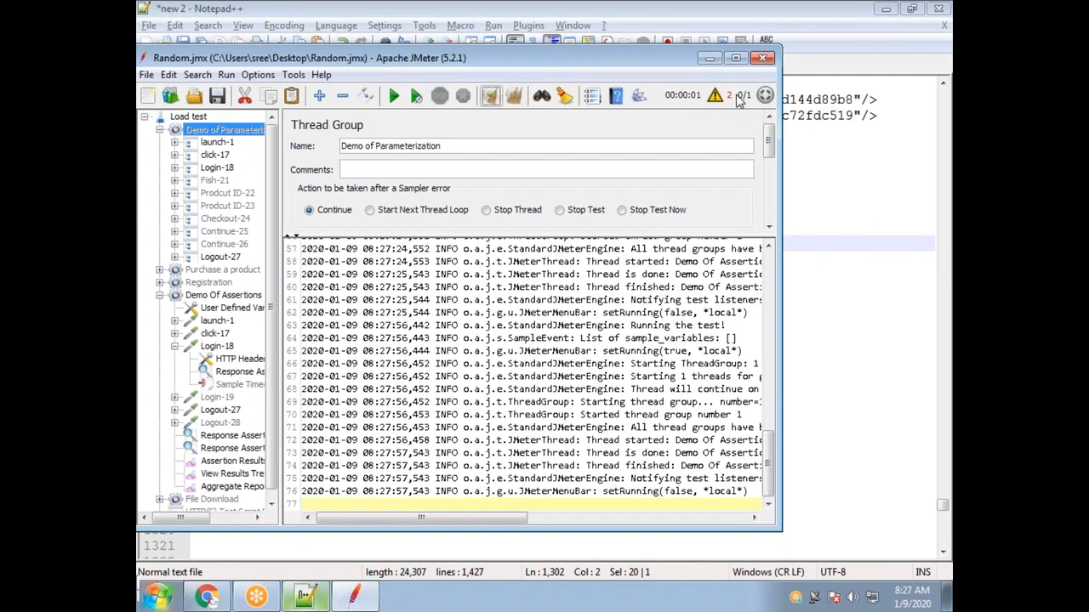
left_click_drag(769, 466, 769, 468)
scroll(536, 355, "up", 15)
left_click_drag(557, 350, 642, 351)
left_click_drag(772, 342, 777, 489)
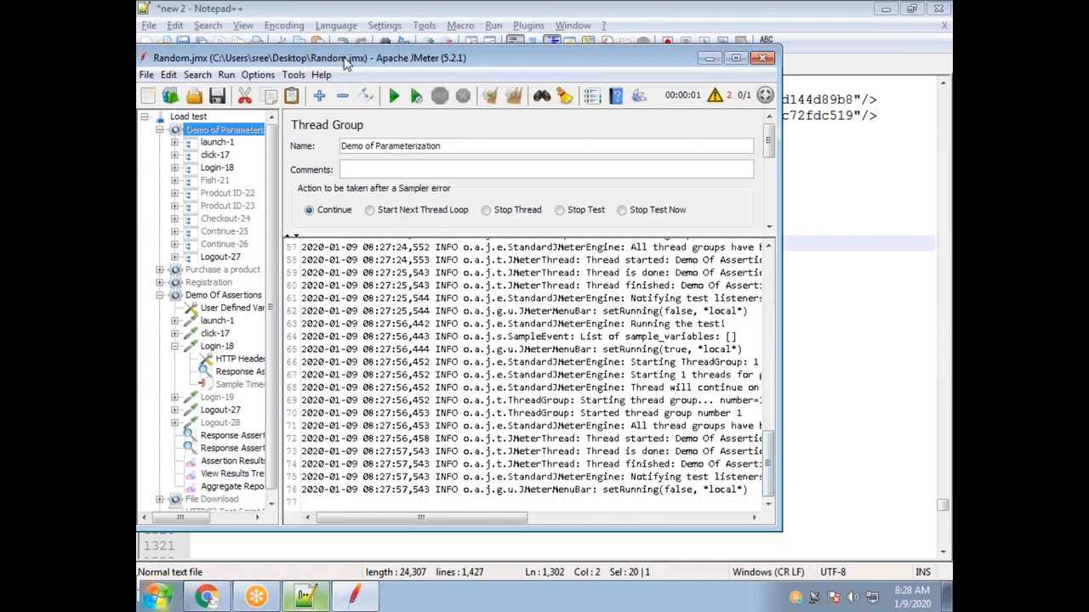
double_click(346, 58)
Review Assertion Results and View Results Tree, including Logout-27, then clear all results.
left_click(159, 81)
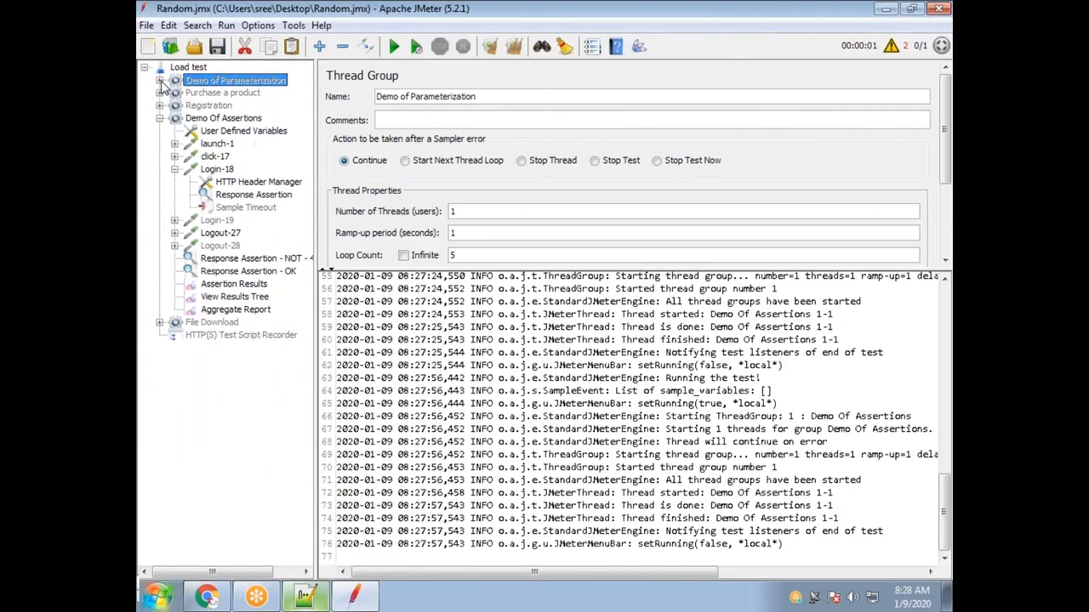
left_click(253, 286)
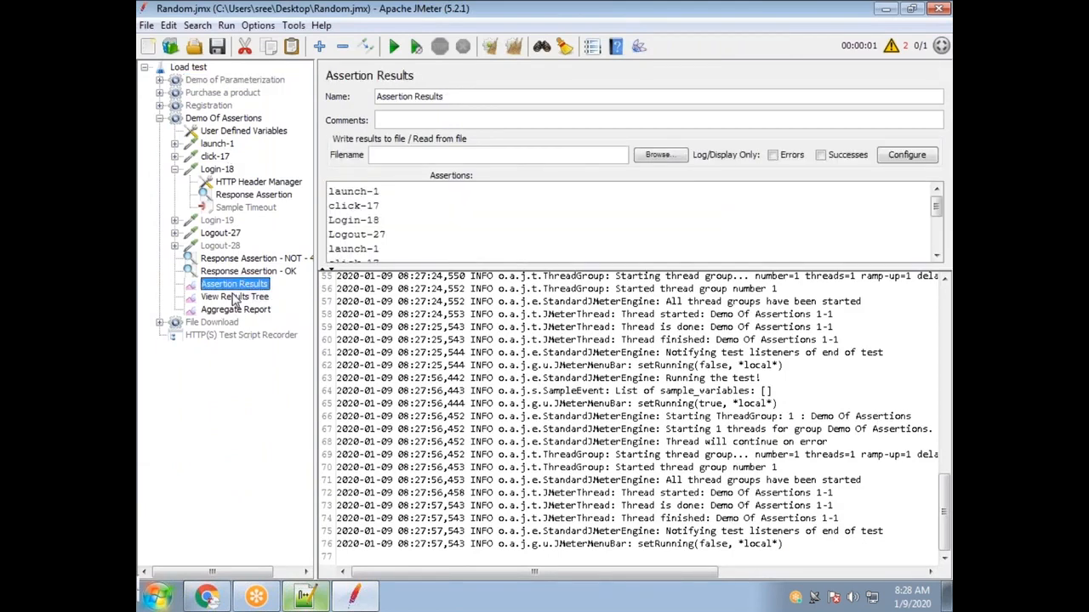
left_click(234, 297)
left_click_drag(578, 270, 587, 420)
left_click(334, 267)
left_click(334, 267)
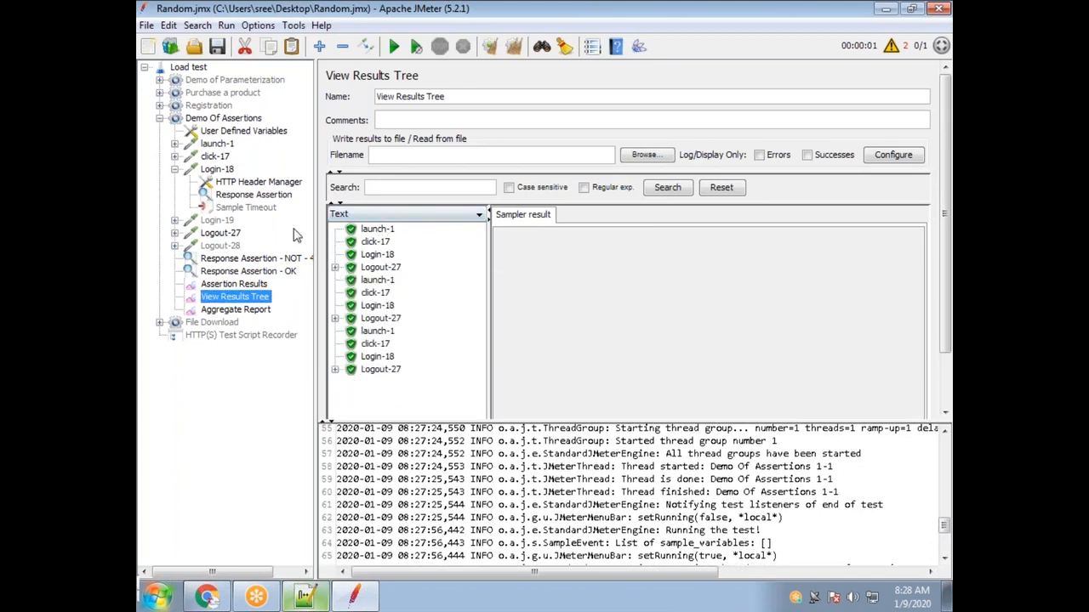
left_click(514, 46)
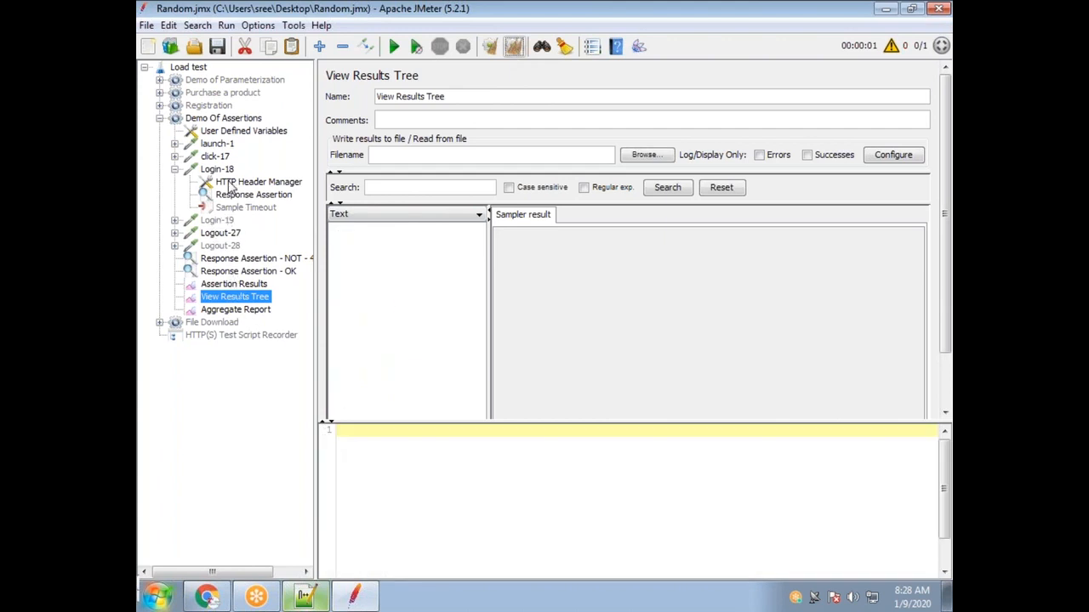
Re-enable the 10 ms Sample Timeout, rerun, and view the red failures in View Results Tree.
left_click(251, 210)
right_click(253, 211)
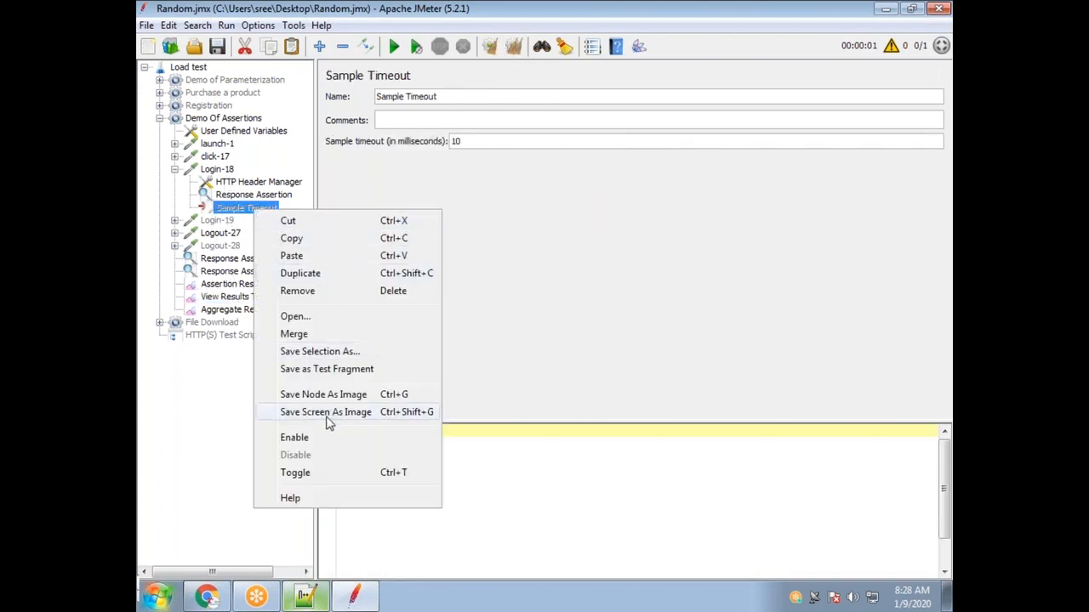
left_click(335, 440)
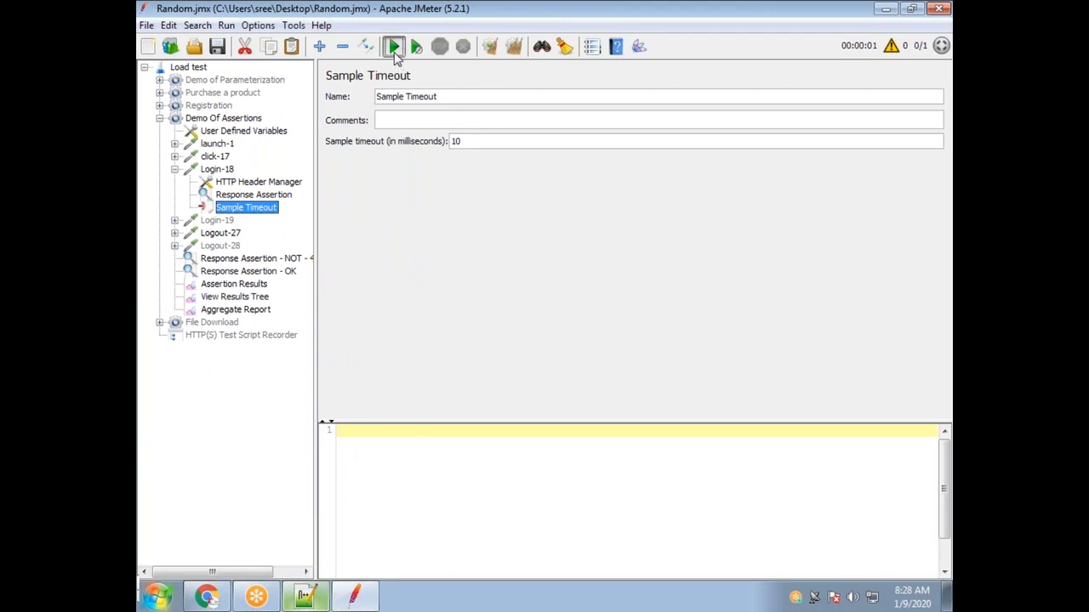
left_click(393, 46)
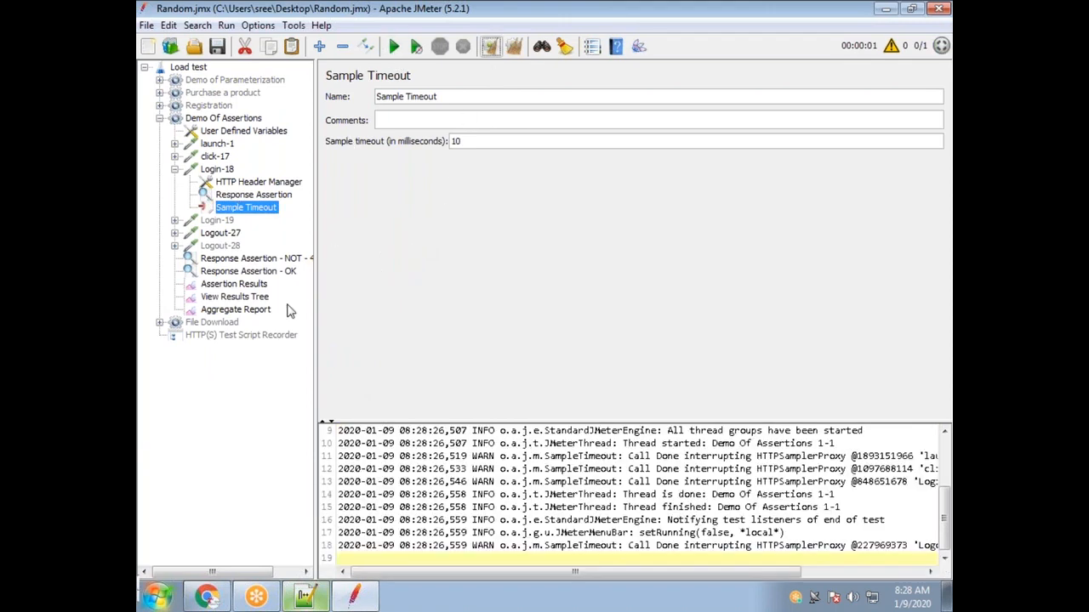
left_click(235, 297)
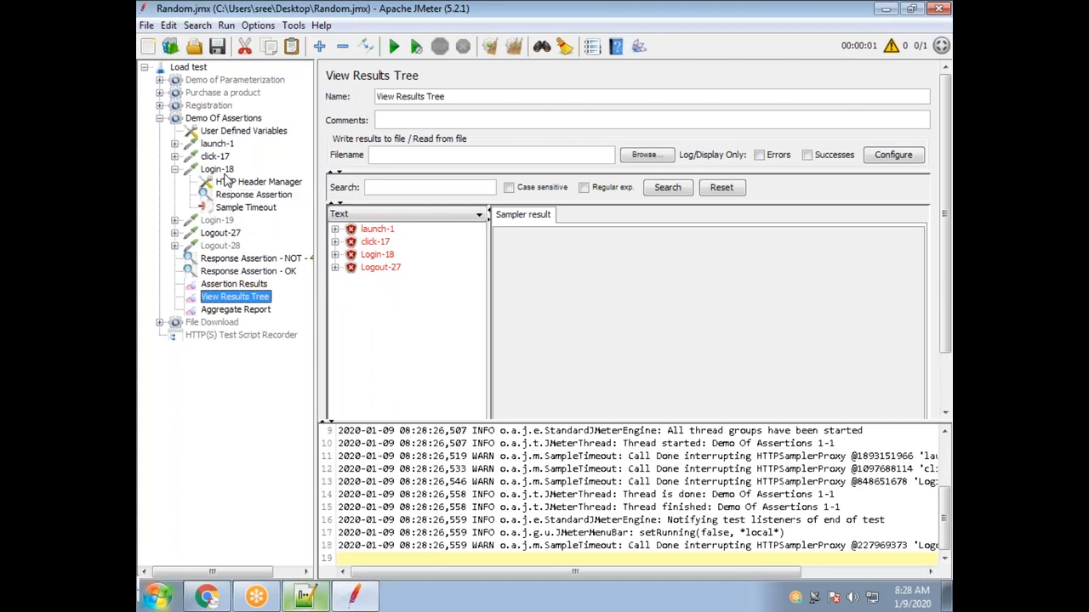
Render launch-1's failed response with the Browser renderer, note the socket error, then clear all results.
left_click(381, 231)
left_click(659, 217)
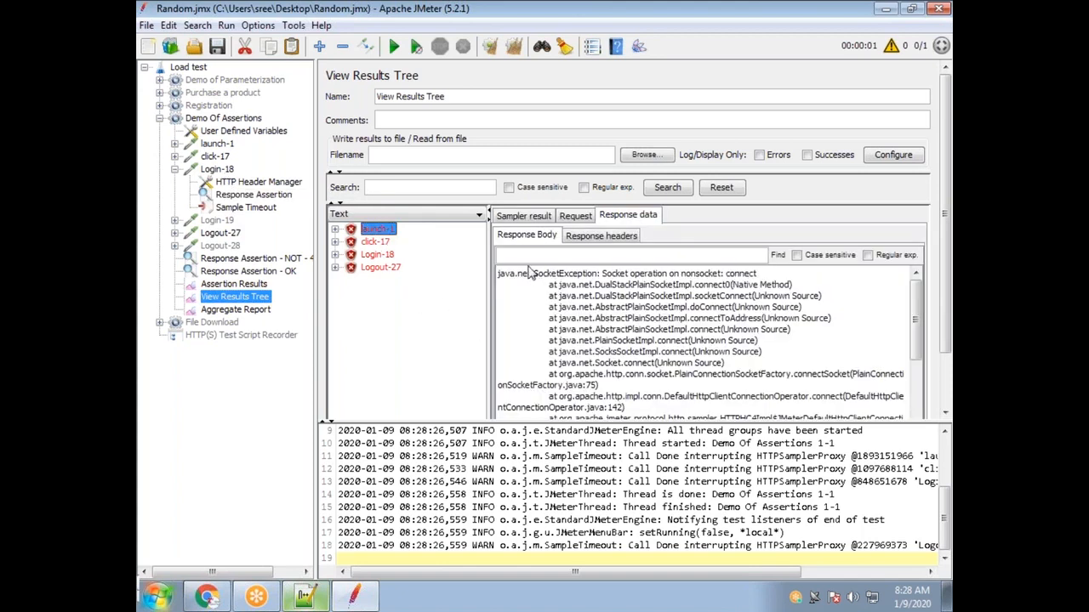
left_click(447, 215)
scroll(417, 315, "down", 3)
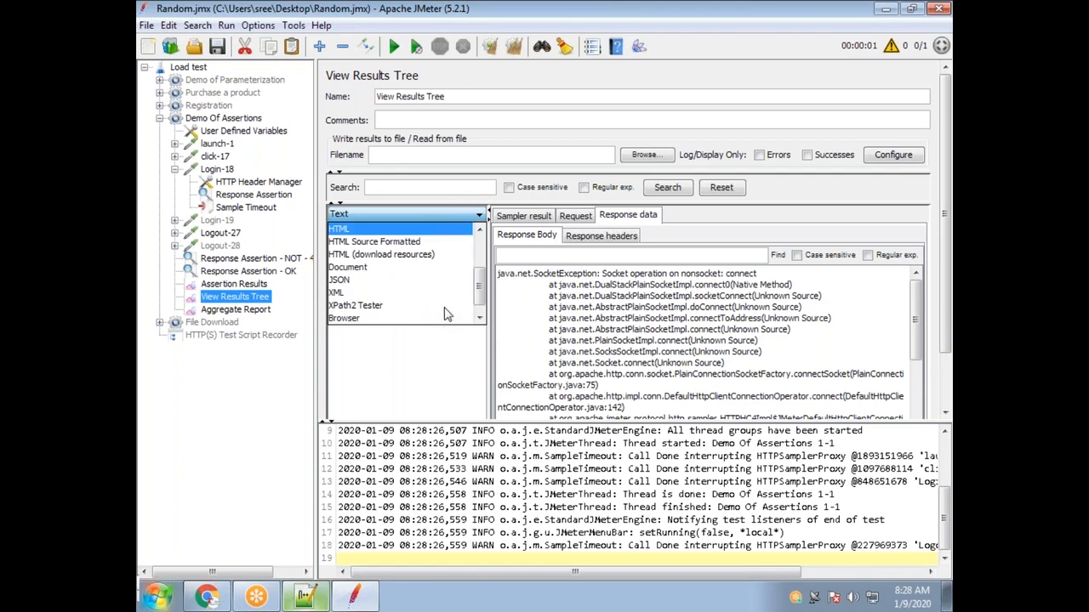
left_click(396, 307)
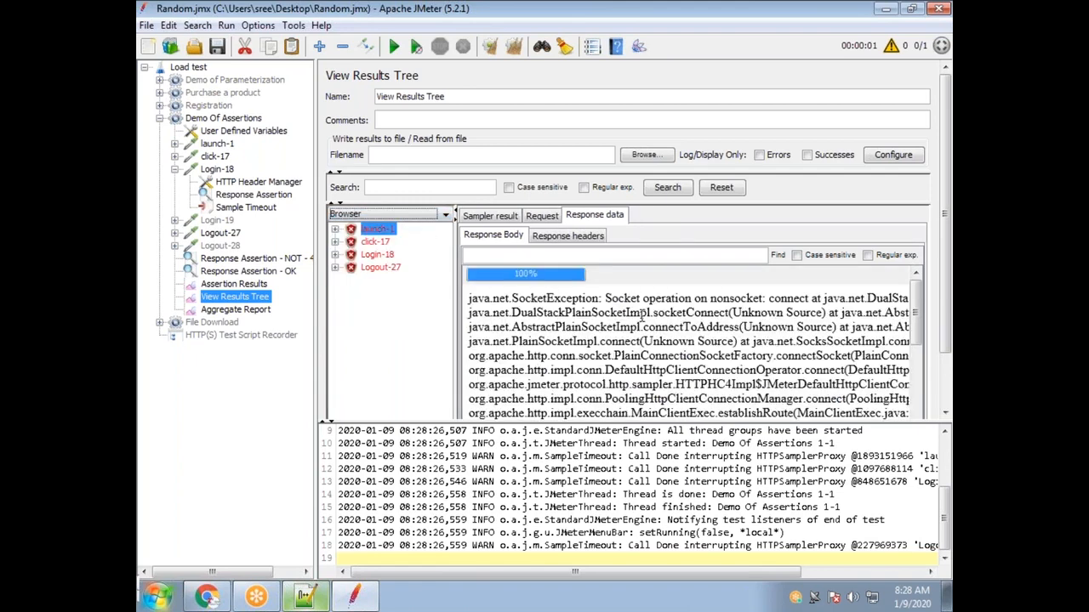
left_click_drag(640, 298, 841, 303)
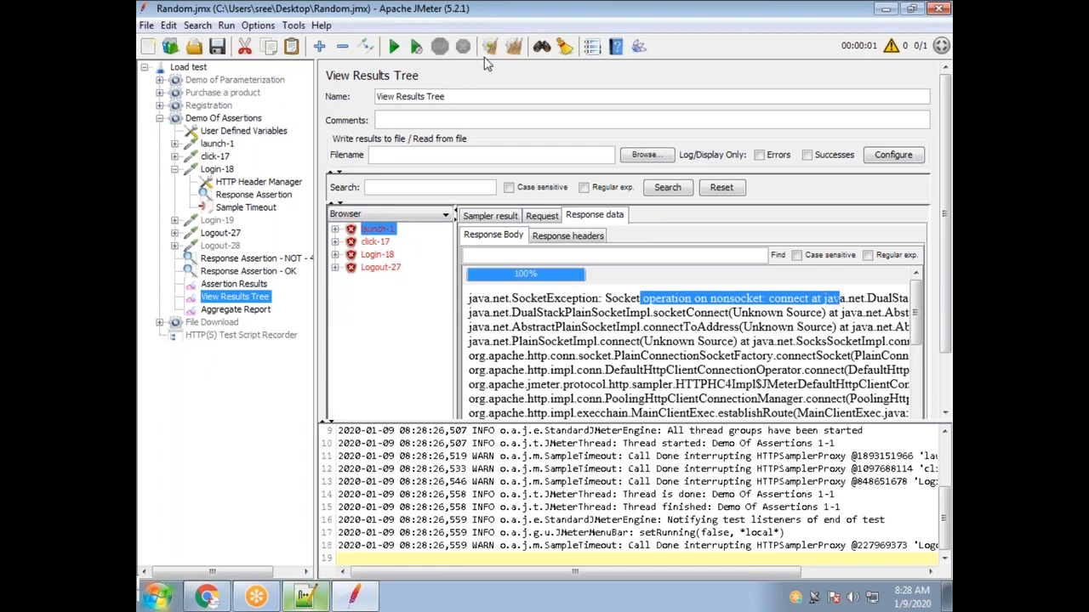
left_click(515, 47)
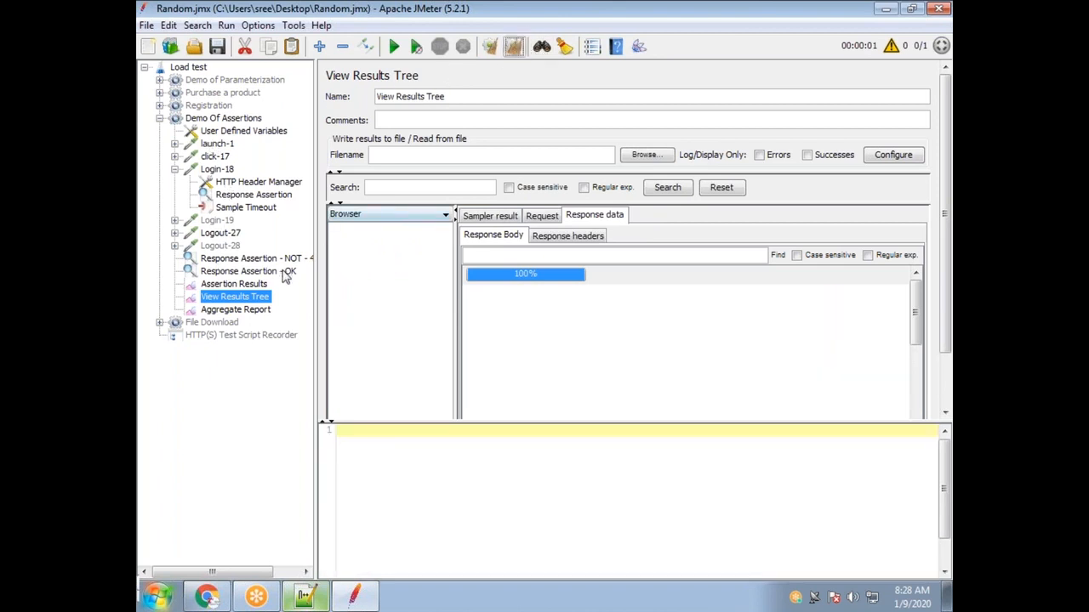
Disable the Sample Timeout under Login-18.
left_click(245, 209)
right_click(245, 209)
left_click(338, 463)
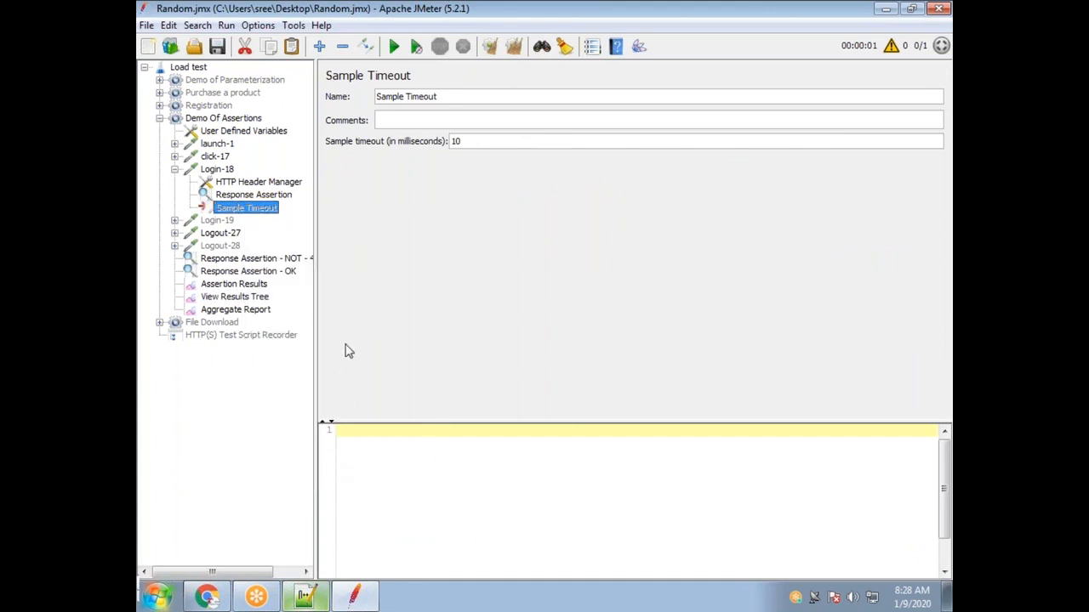
Rerun the test and review click-17, Login-18's invalid sign-on message, and Logout-27.
left_click(230, 297)
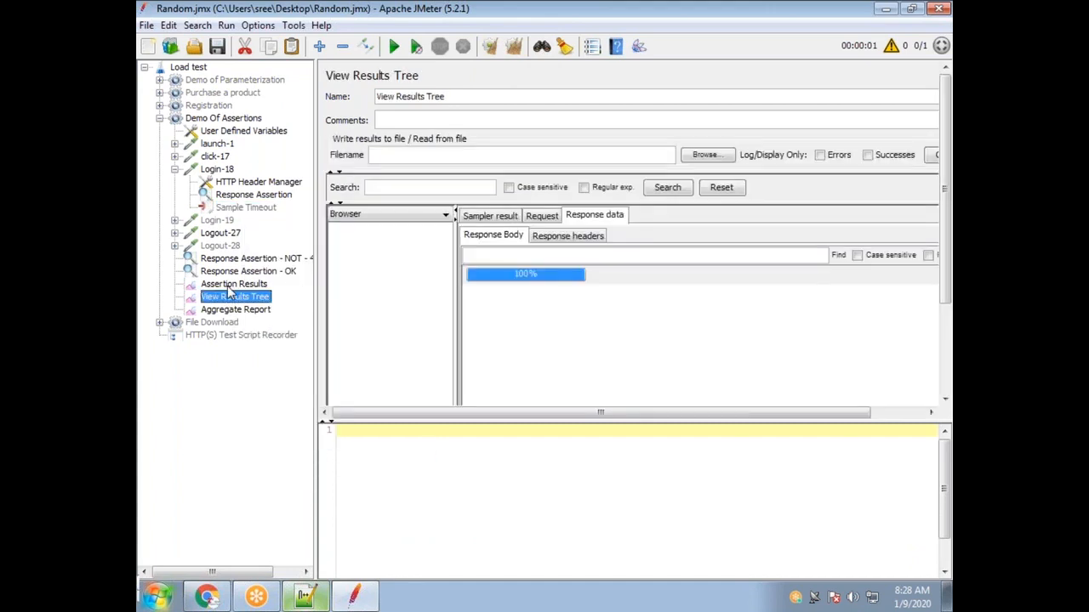
left_click(394, 46)
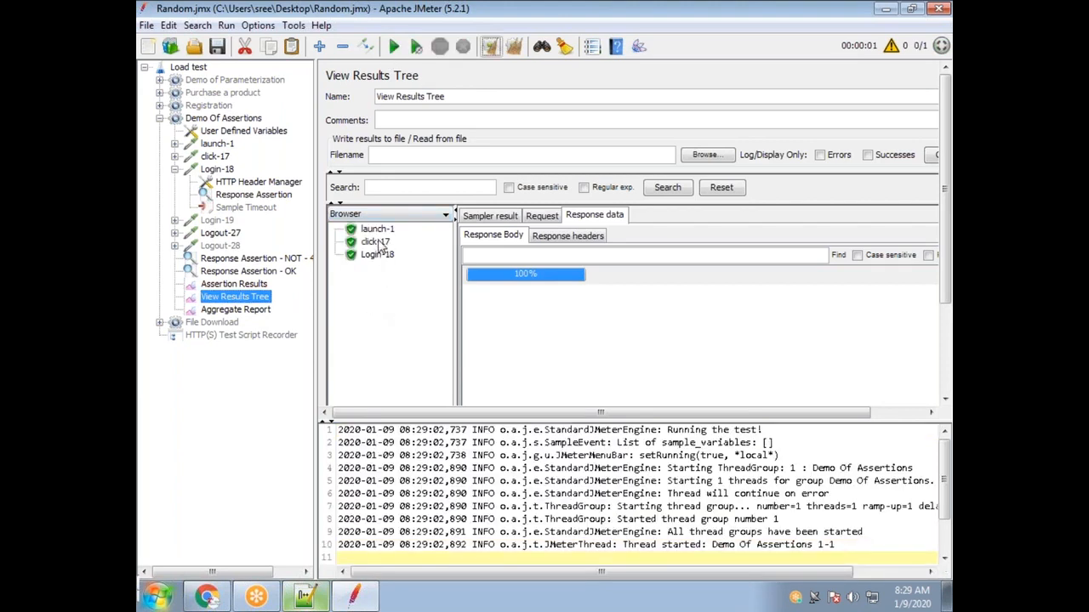
left_click(376, 244)
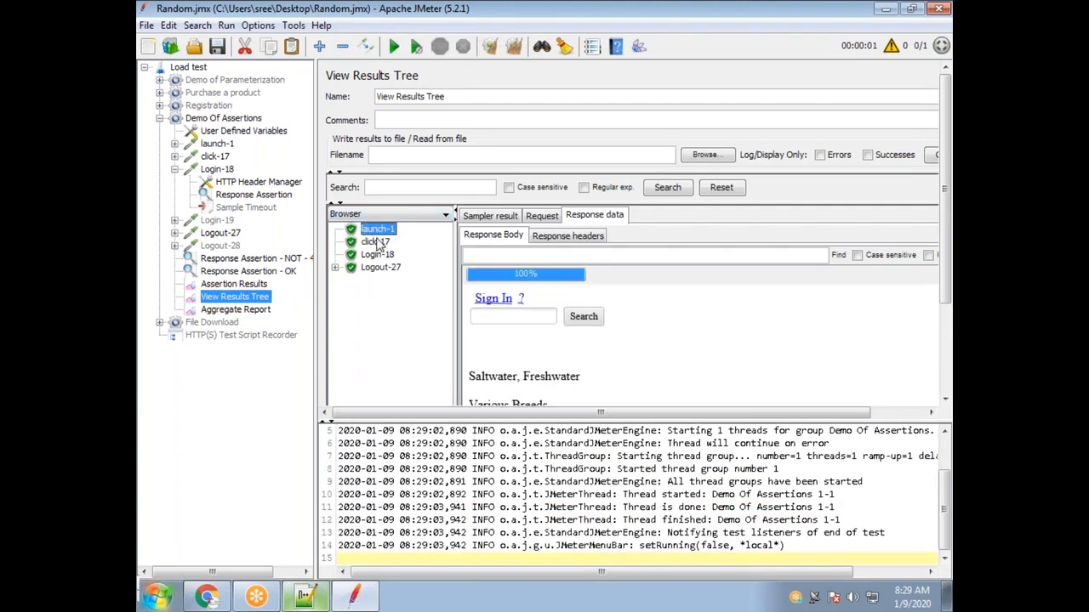
left_click(379, 256)
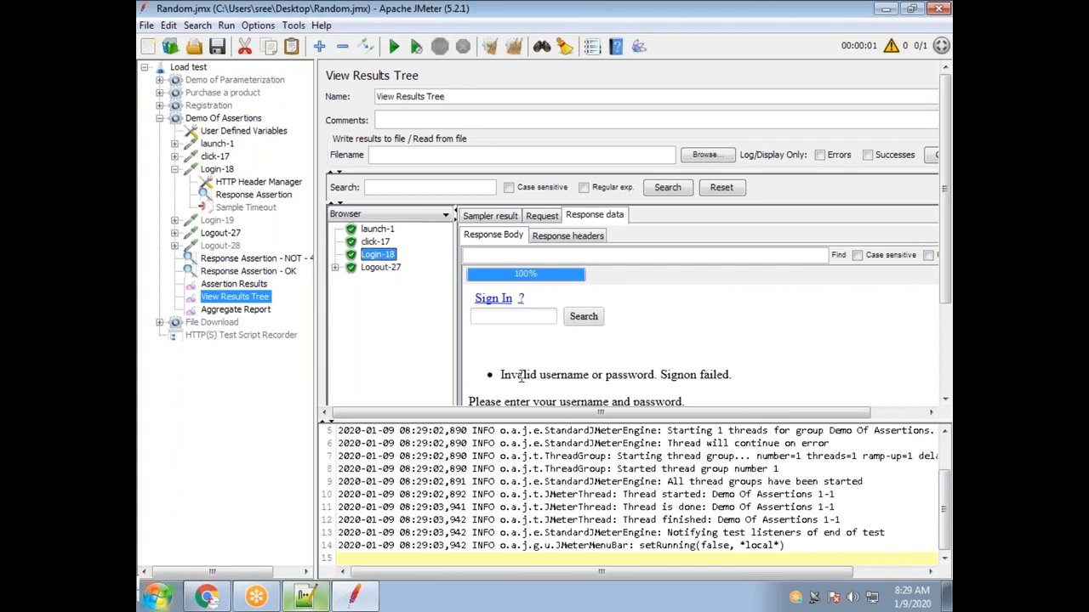
left_click_drag(522, 377, 689, 399)
left_click(383, 269)
left_click(378, 255)
In User Defined Variables, replace the UserName and Password values and set DisplayName to ABC.
left_click(223, 171)
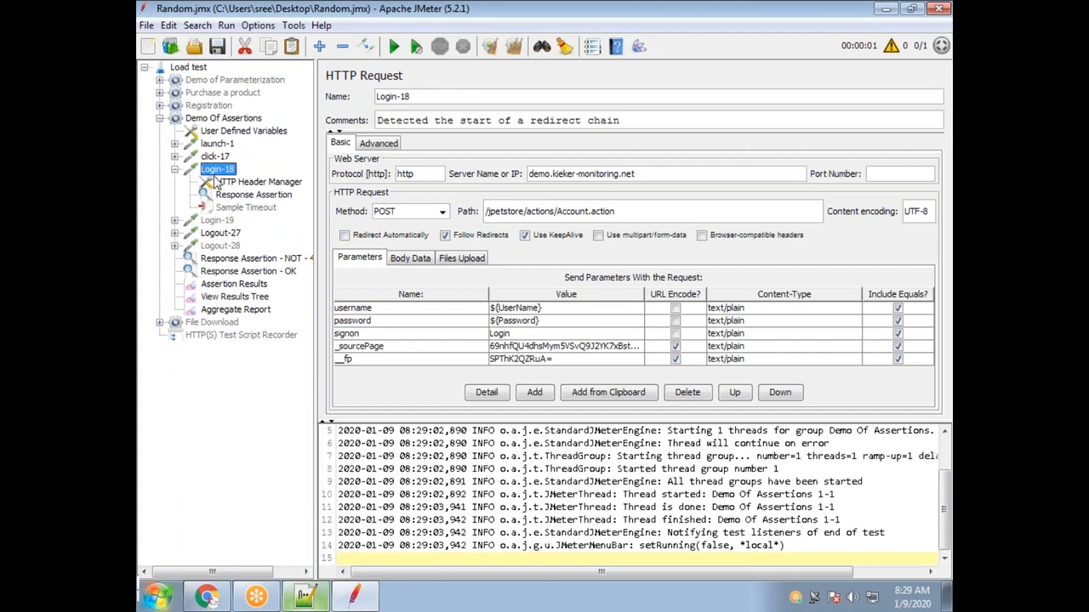
left_click(236, 132)
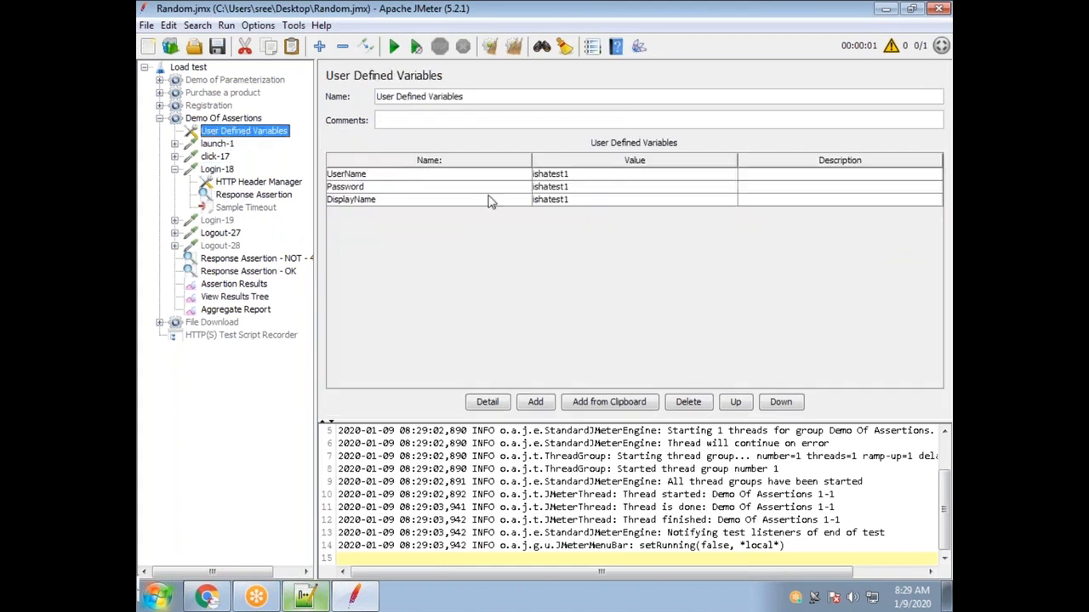
double_click(579, 175)
left_click_drag(568, 174, 525, 168)
key("BackSpace")
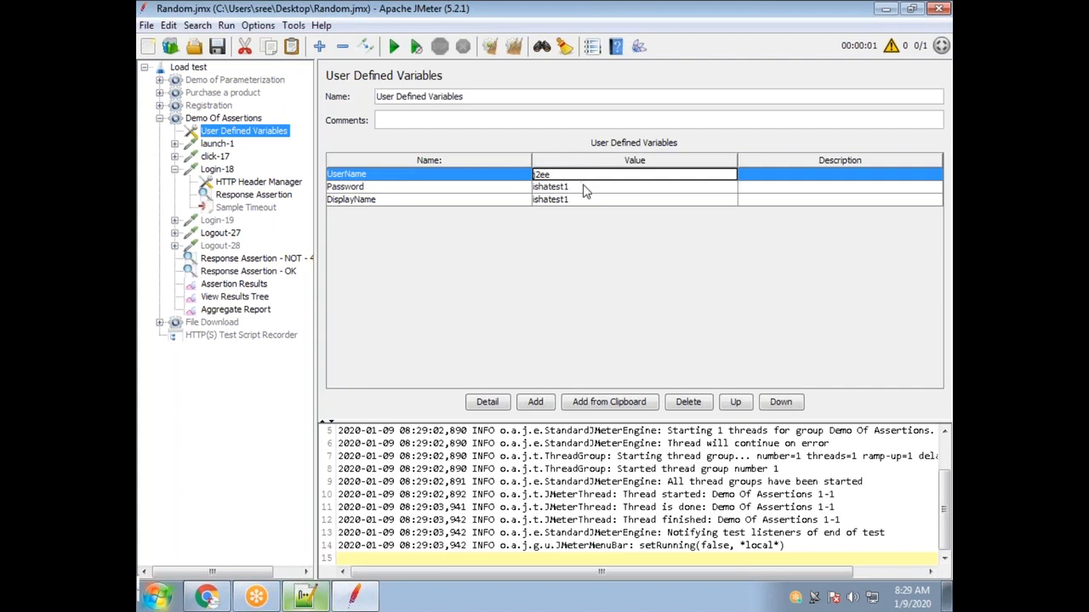
double_click(584, 188)
double_click(579, 187)
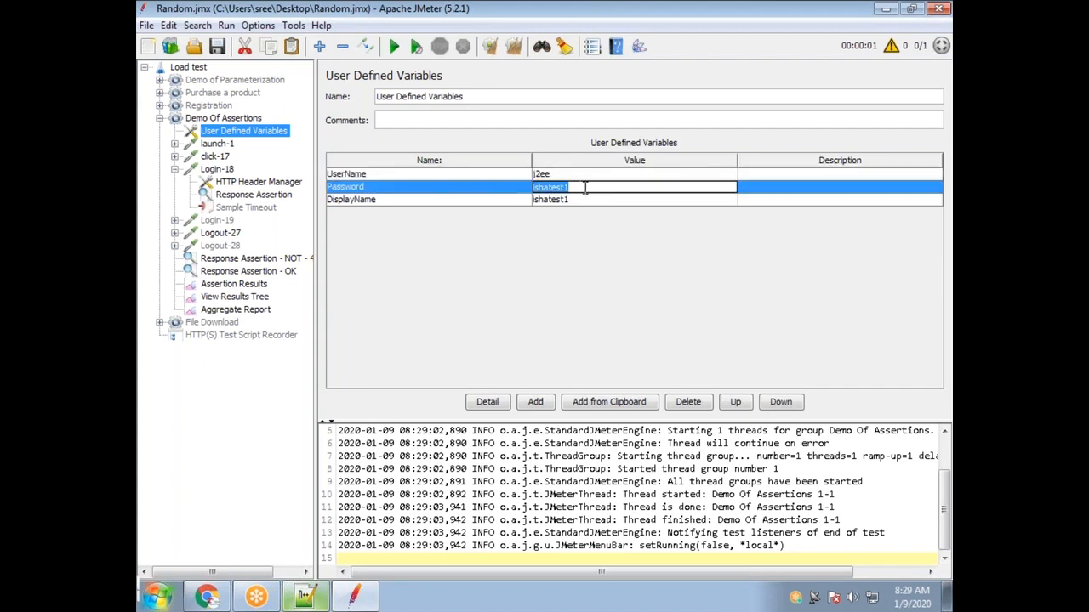
key("BackSpace")
left_click(588, 201)
double_click(590, 201)
left_click_drag(591, 201, 542, 202)
type("ABC")
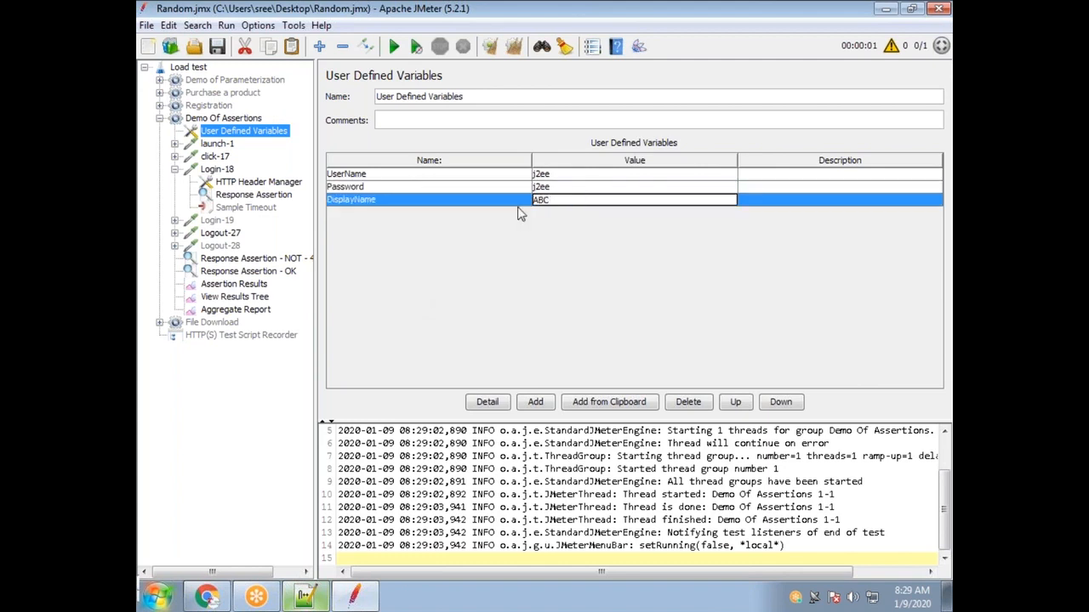
Rerun the test and confirm Login-18's page now shows 'Welcome ABC!'.
left_click(393, 45)
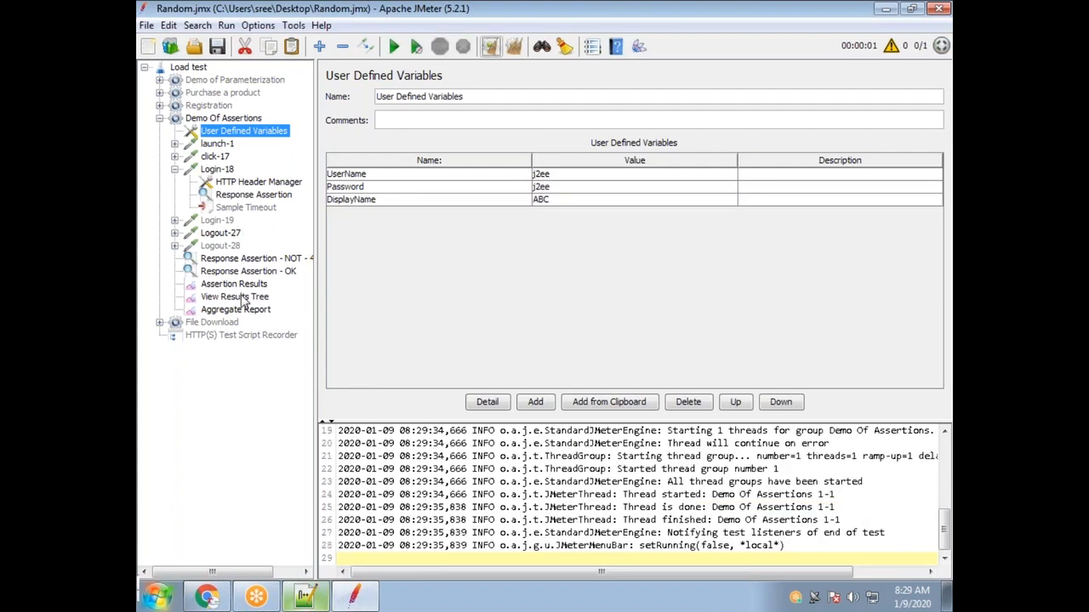
left_click(243, 297)
left_click(380, 319)
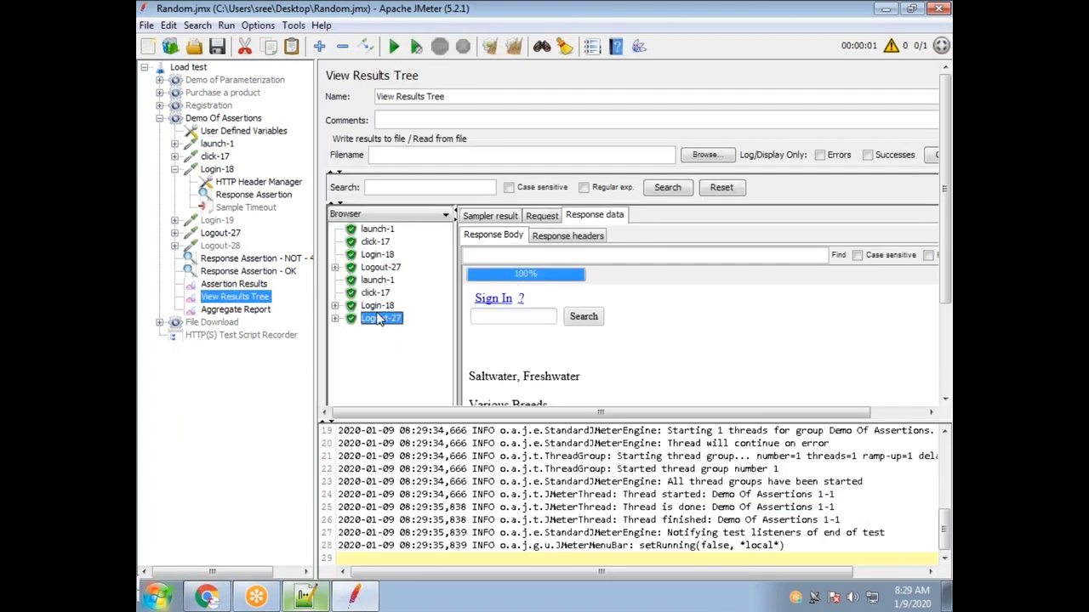
left_click(377, 307)
left_click_drag(520, 362, 553, 362)
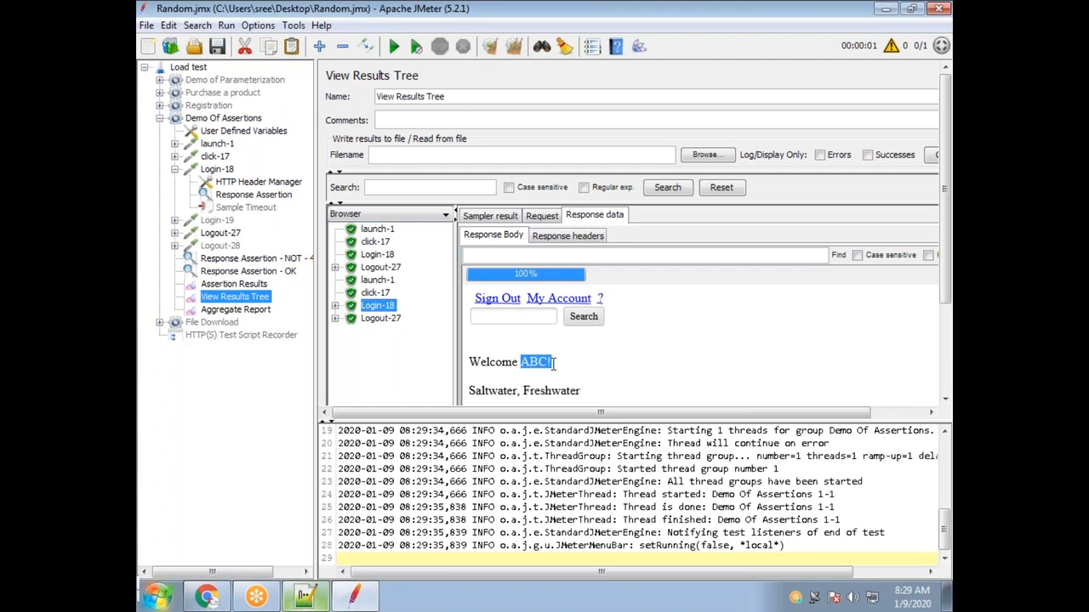
Re-enable Login-18's Sample Timeout and review Assertion Results and both Response Assertions.
right_click(246, 209)
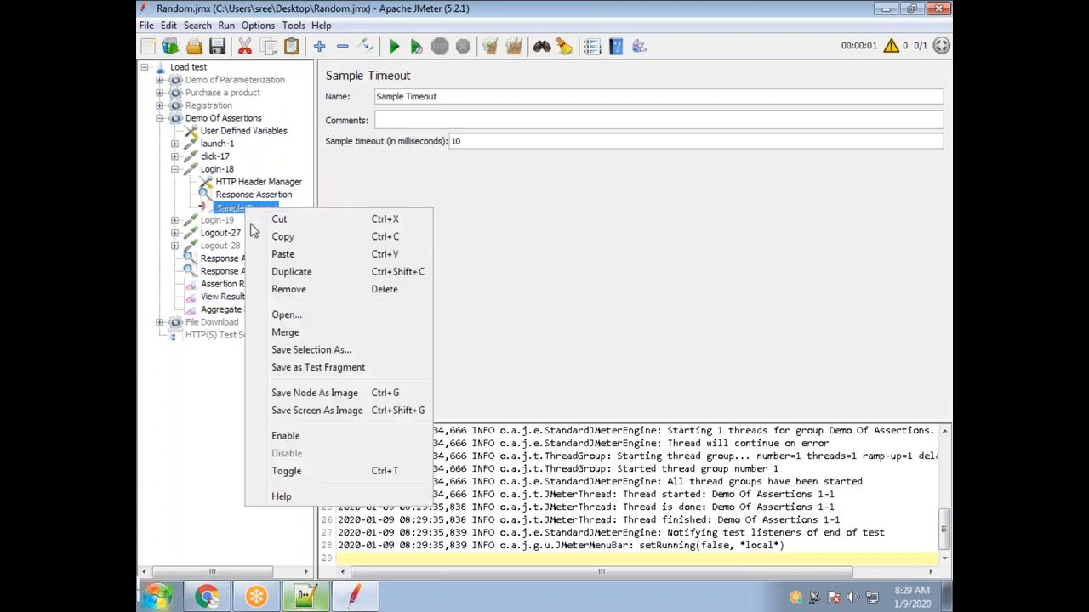
left_click(285, 436)
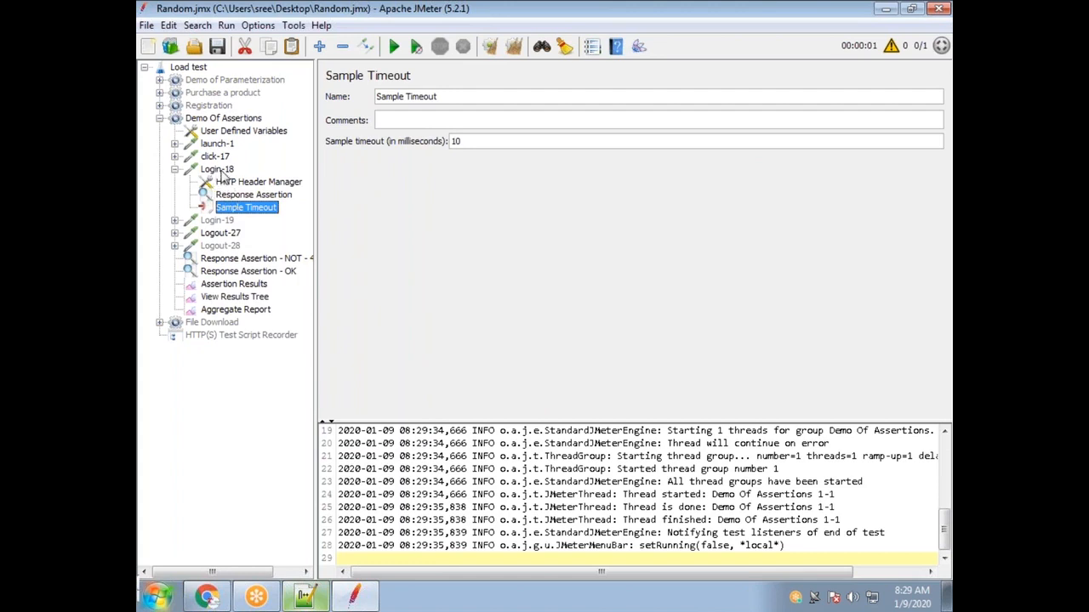
left_click(232, 285)
left_click(230, 272)
left_click(235, 260)
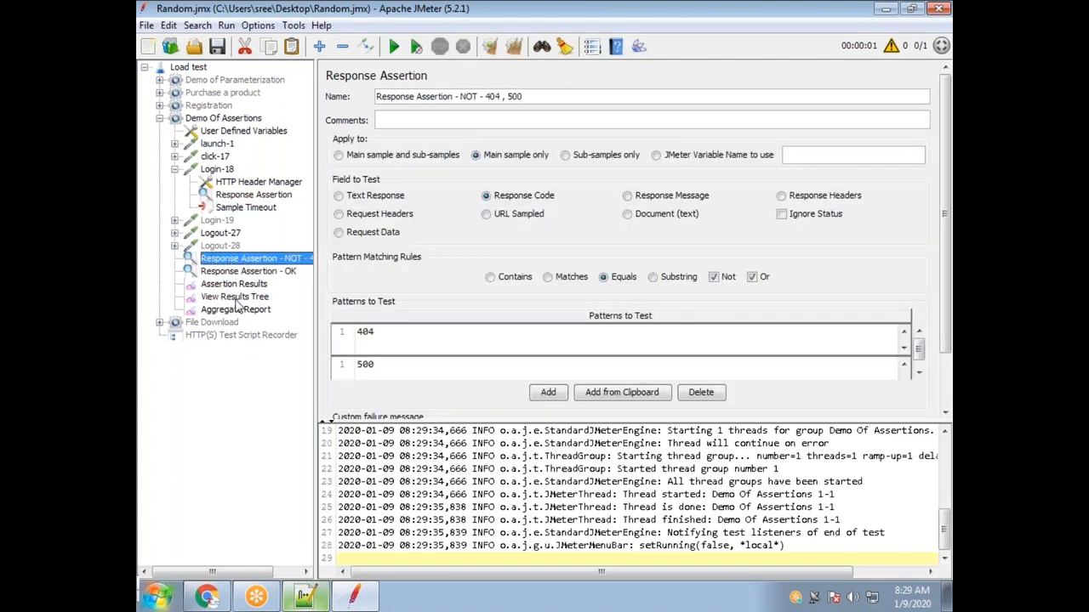
Rerun the test, inspect the four failed samples, and open Login-18's Sample Timeout settings.
left_click(235, 297)
left_click(394, 46)
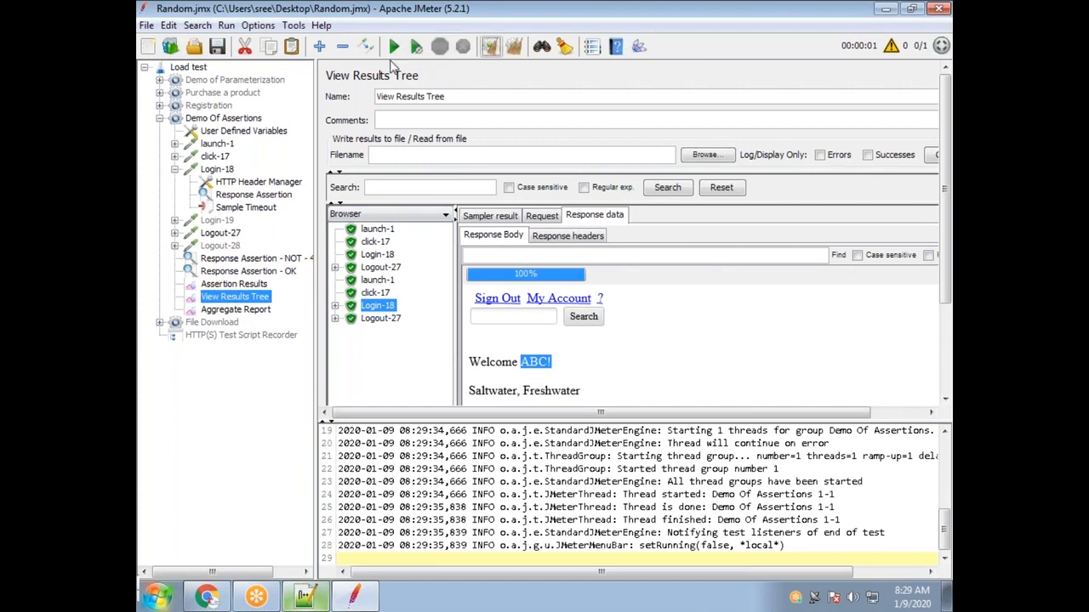
left_click(378, 332)
left_click(377, 345)
left_click(380, 355)
left_click(380, 369)
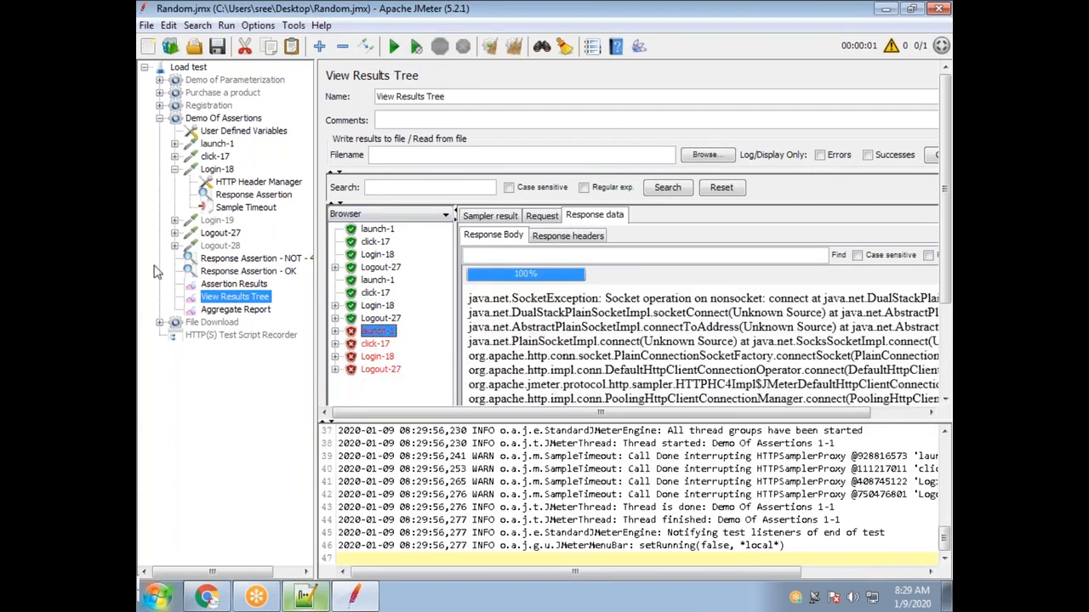
left_click(244, 214)
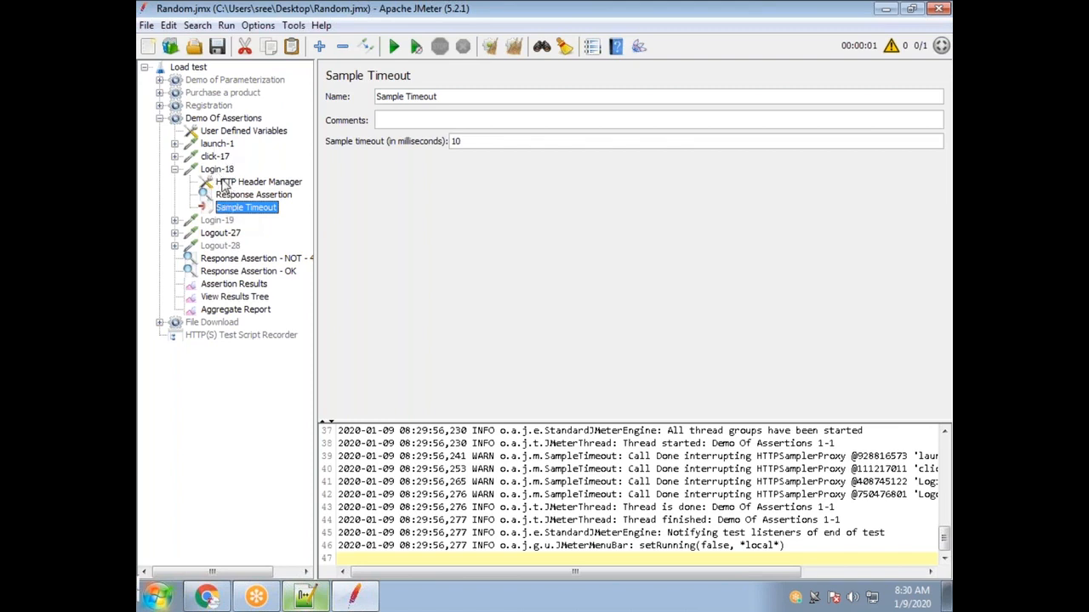
left_click(231, 285)
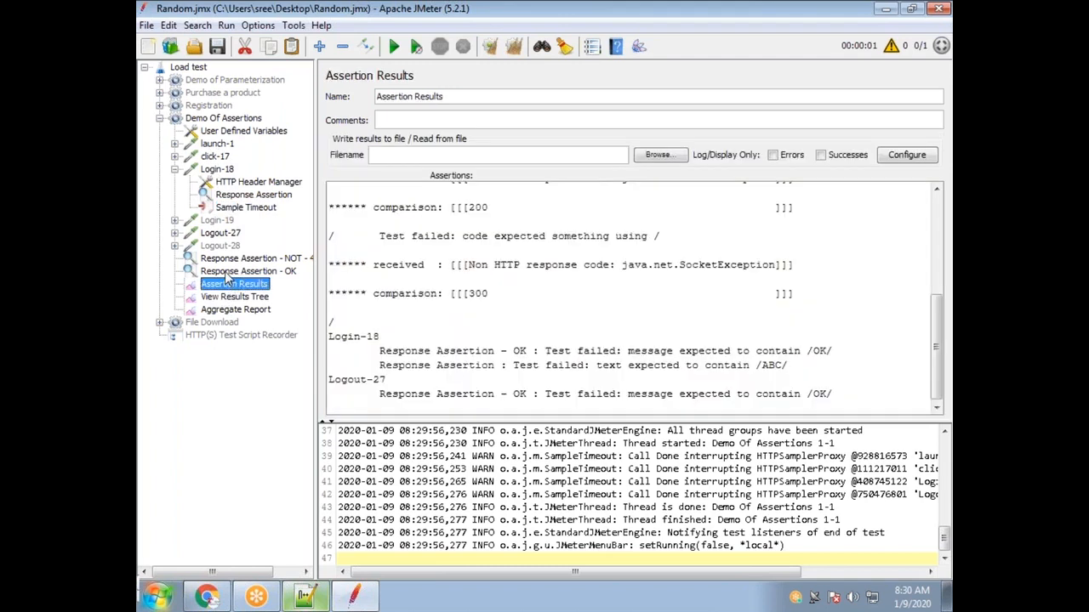
left_click(226, 272)
left_click(226, 259)
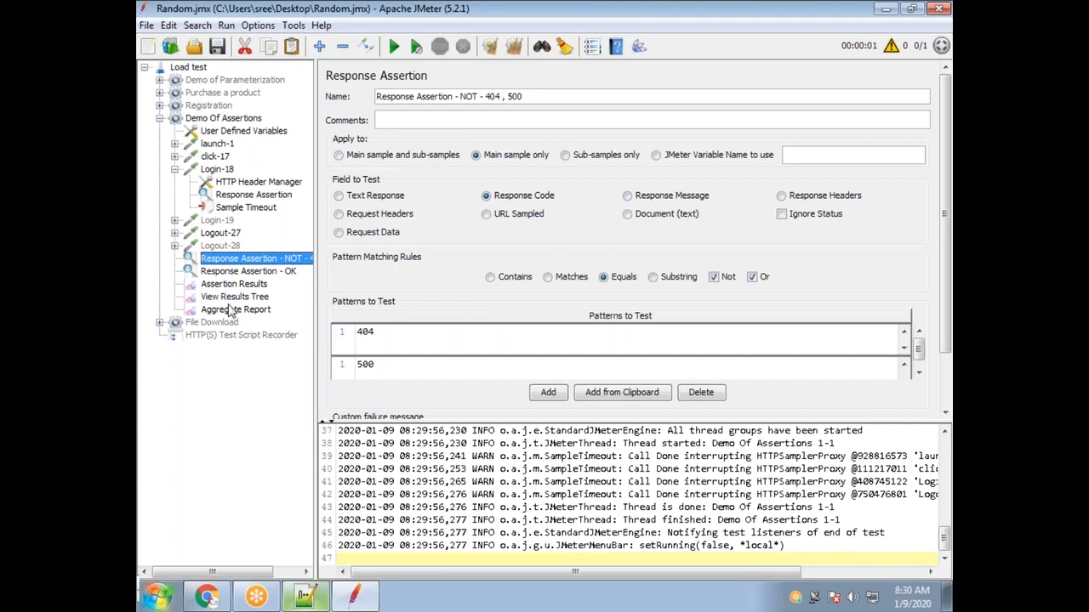
left_click(234, 297)
left_click(378, 356)
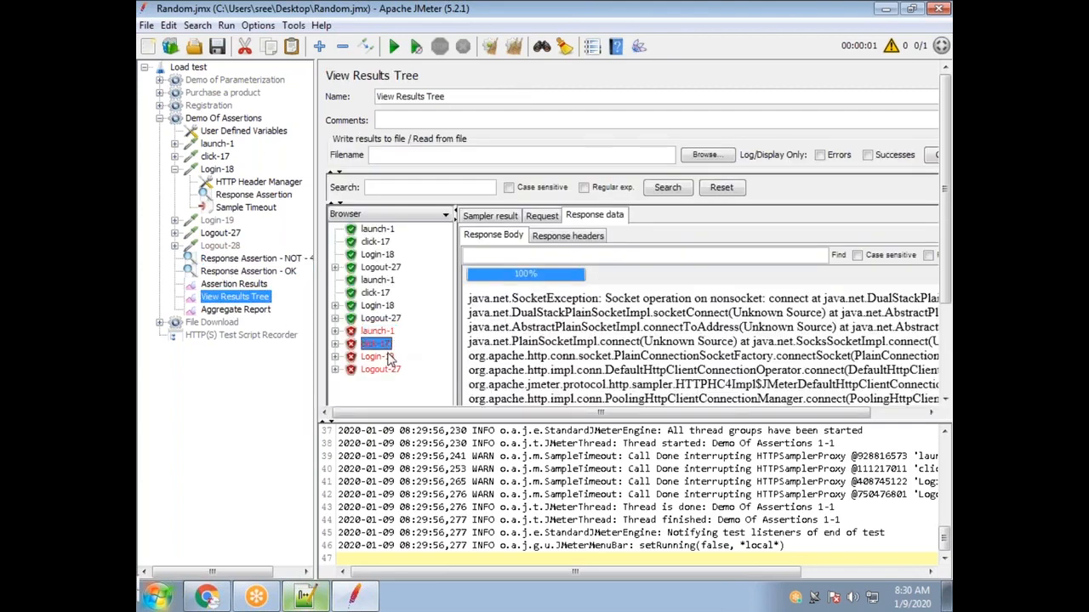
double_click(379, 332)
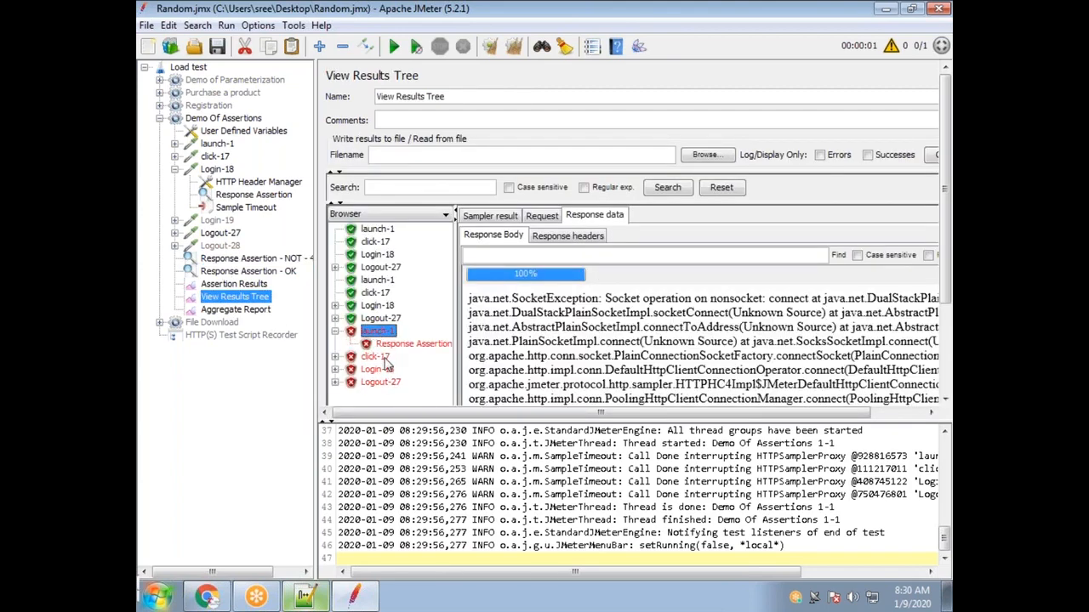
left_click(385, 344)
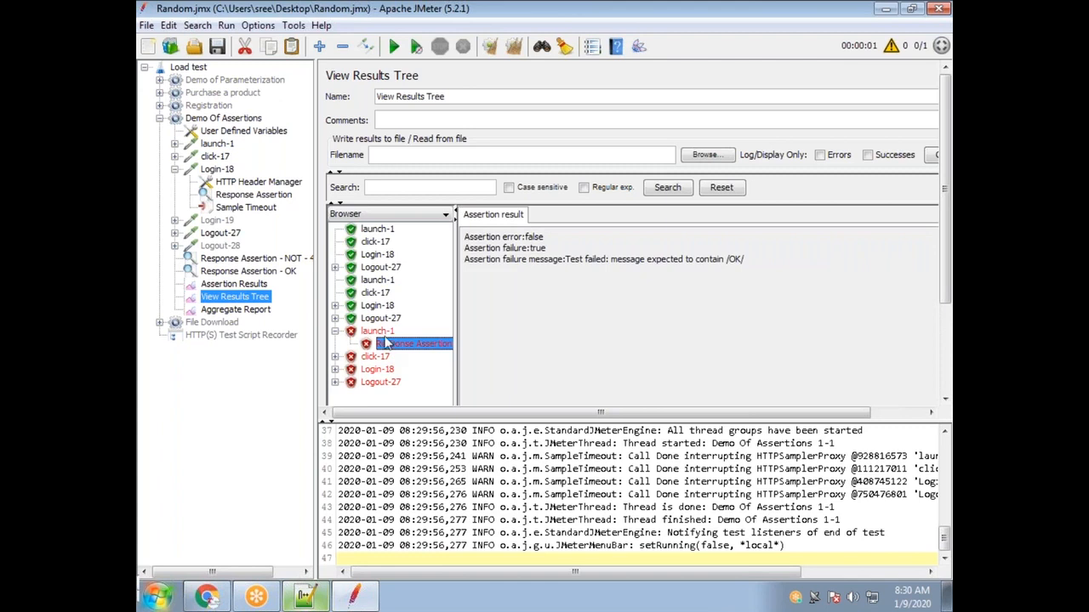
left_click(384, 332)
left_click(686, 497)
left_click_drag(545, 457, 600, 458)
left_click(846, 464)
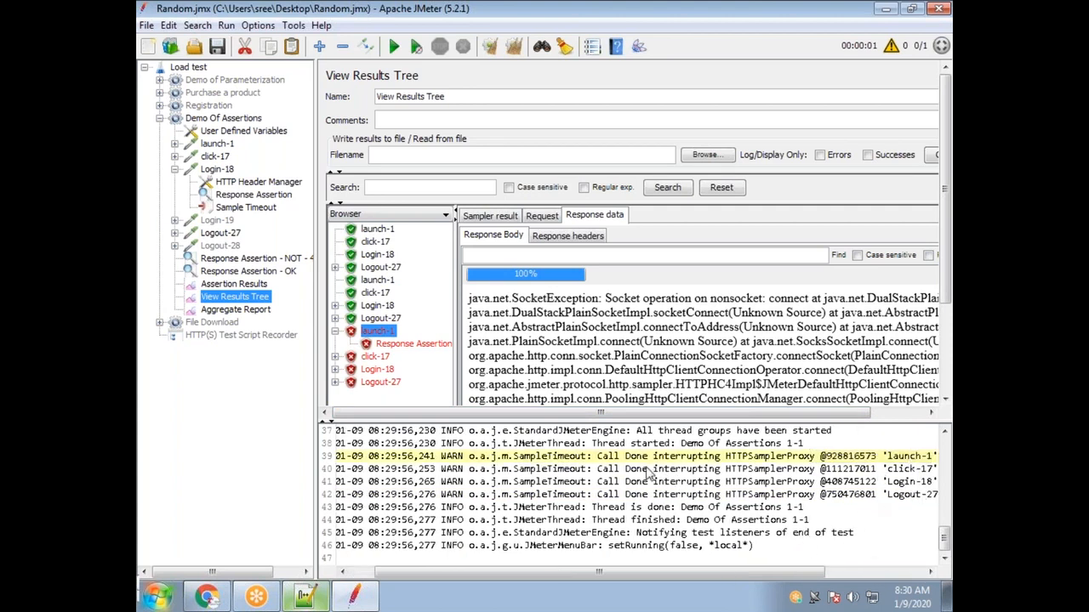
left_click_drag(609, 460, 812, 459)
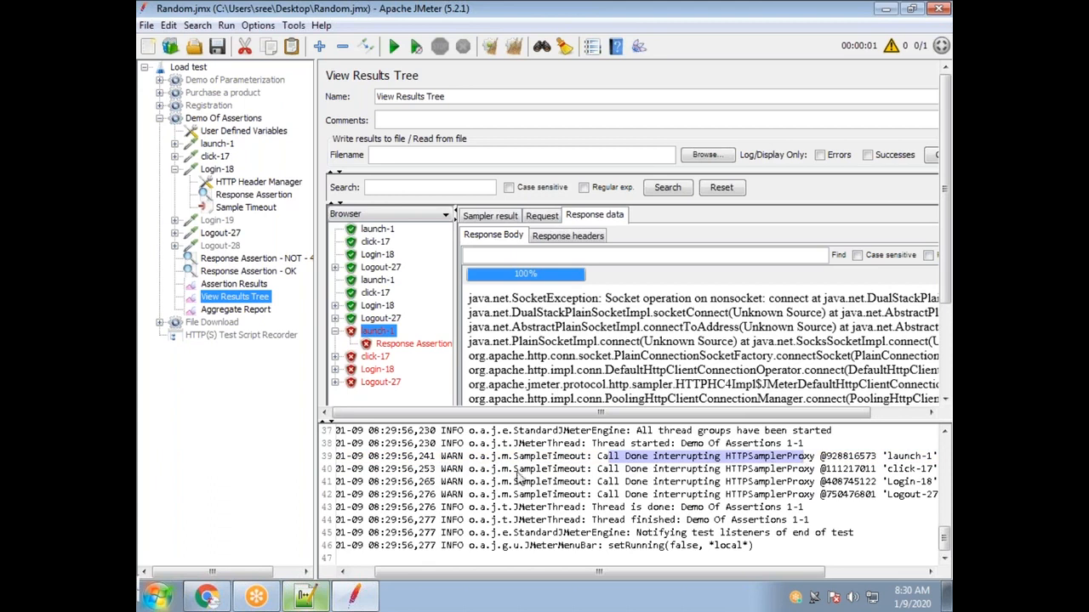
left_click_drag(514, 457, 591, 458)
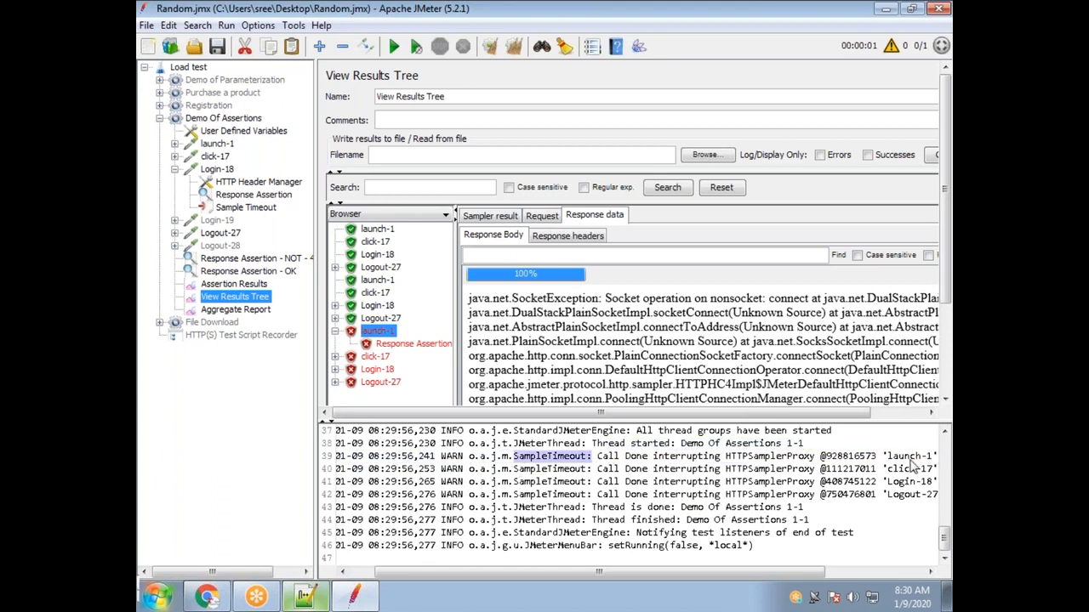
left_click_drag(891, 460, 920, 498)
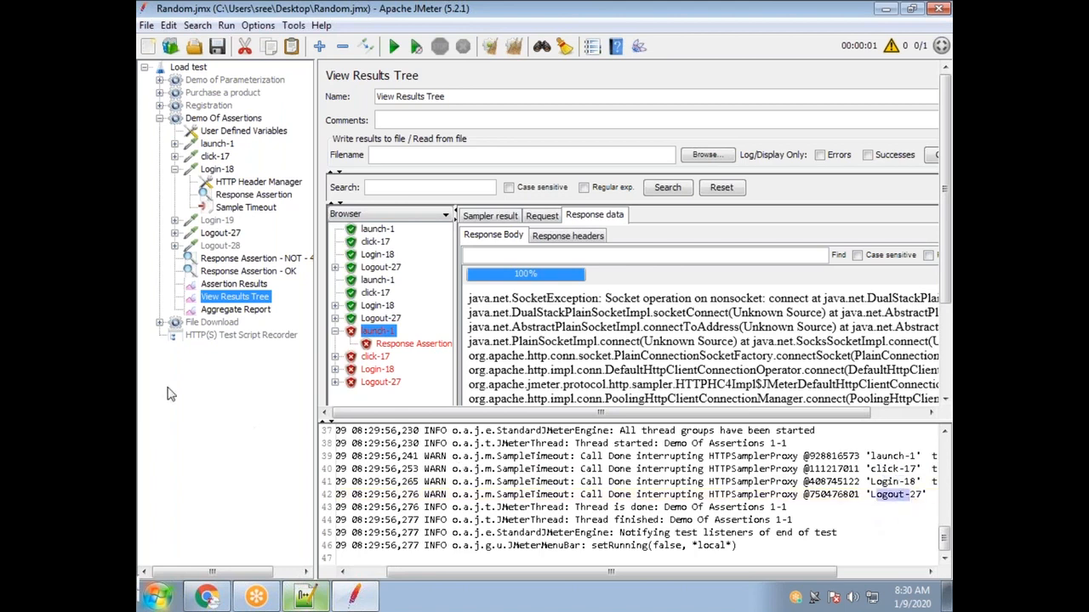
left_click(246, 208)
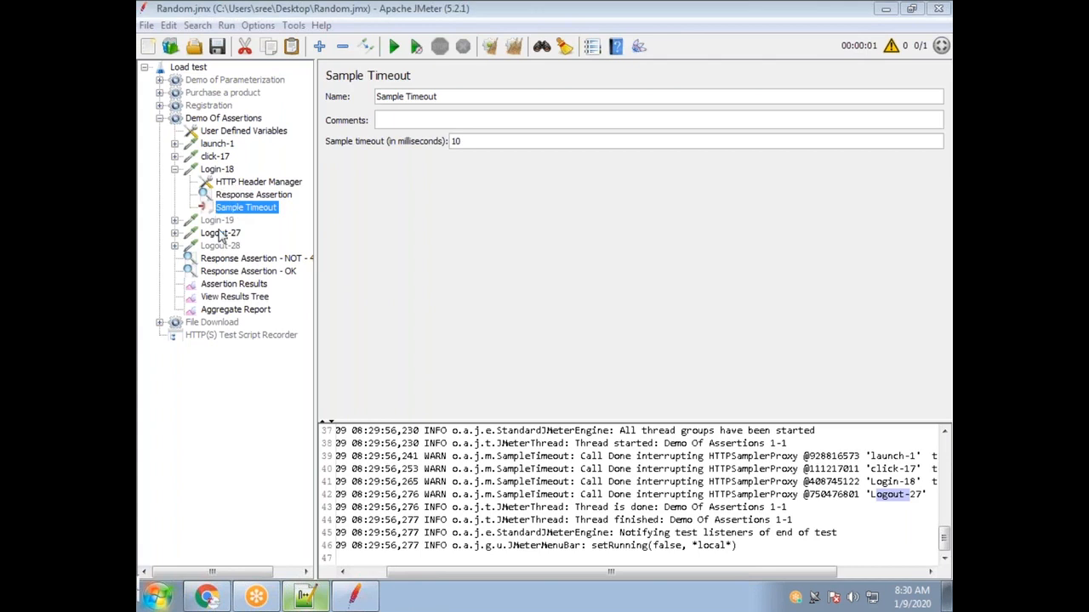
left_click(175, 171)
left_click(175, 169)
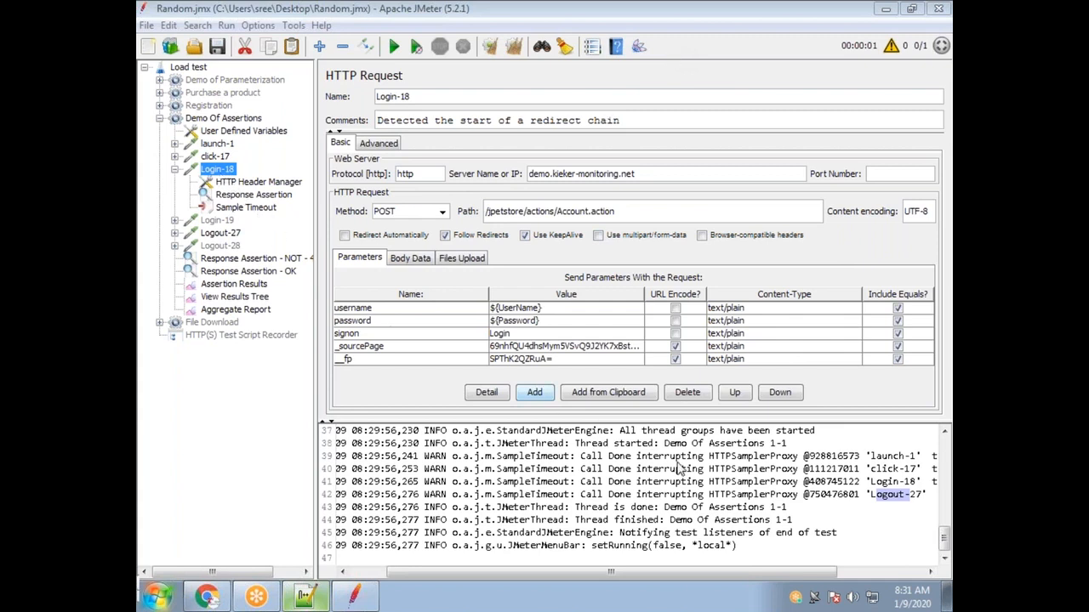
left_click_drag(498, 456, 542, 483)
left_click_drag(871, 470, 937, 473)
left_click_drag(871, 496, 936, 486)
left_click(877, 500)
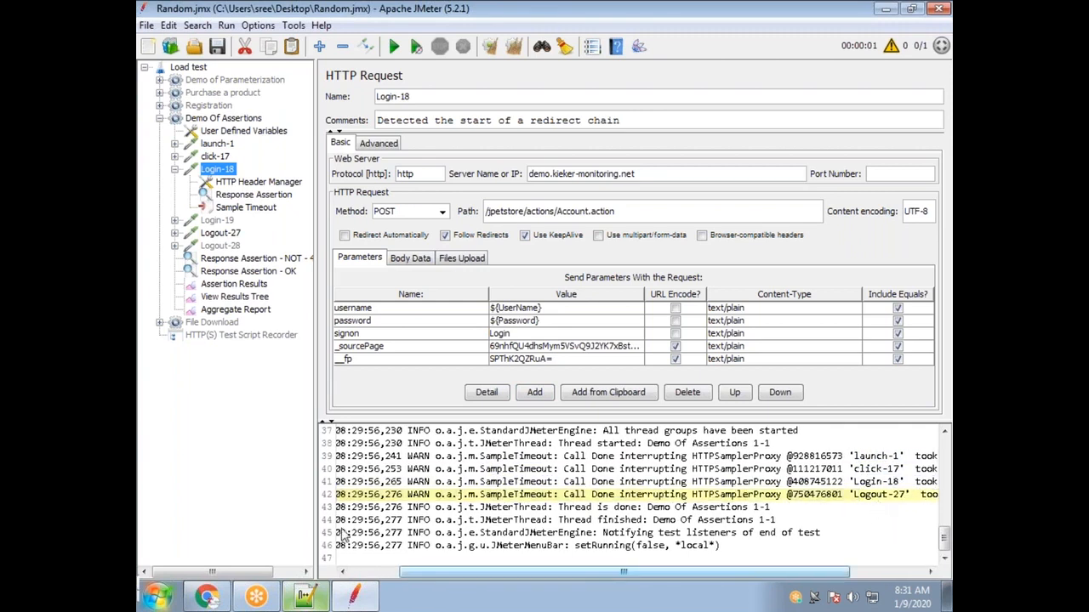
left_click(259, 184)
left_click(259, 196)
left_click(255, 208)
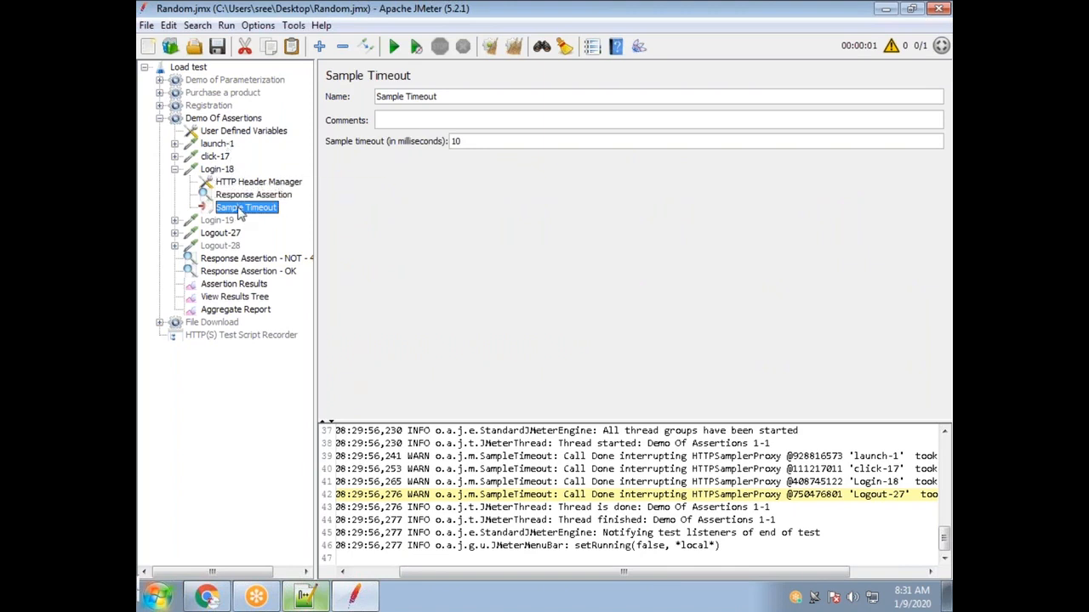
Delete Login-18's Sample Timeout and add a new Sample Timeout pre-processor under Logout-27.
key("Delete")
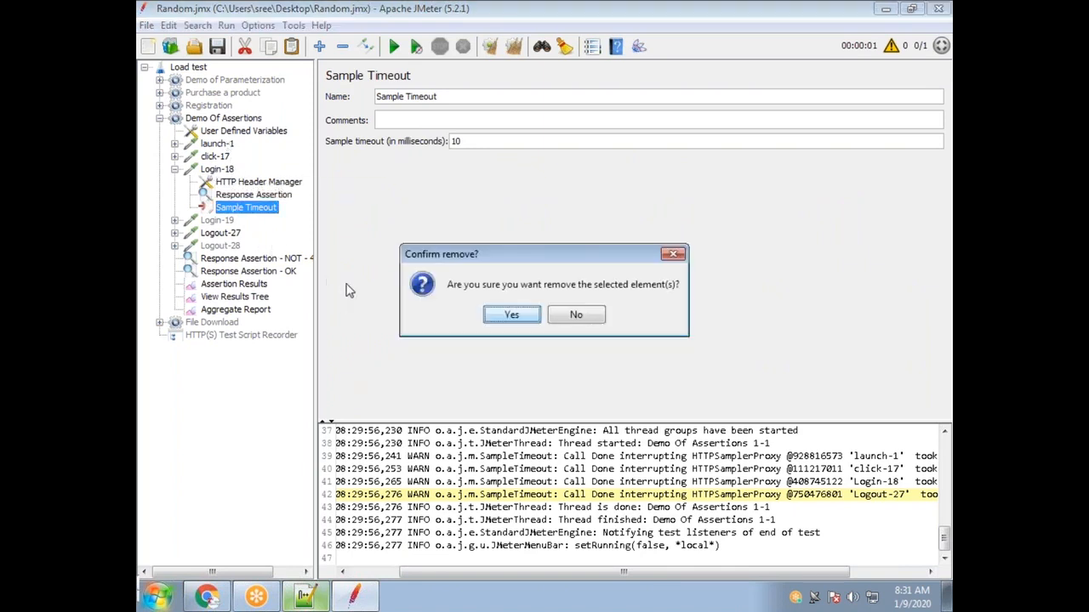
left_click(509, 315)
left_click(174, 220)
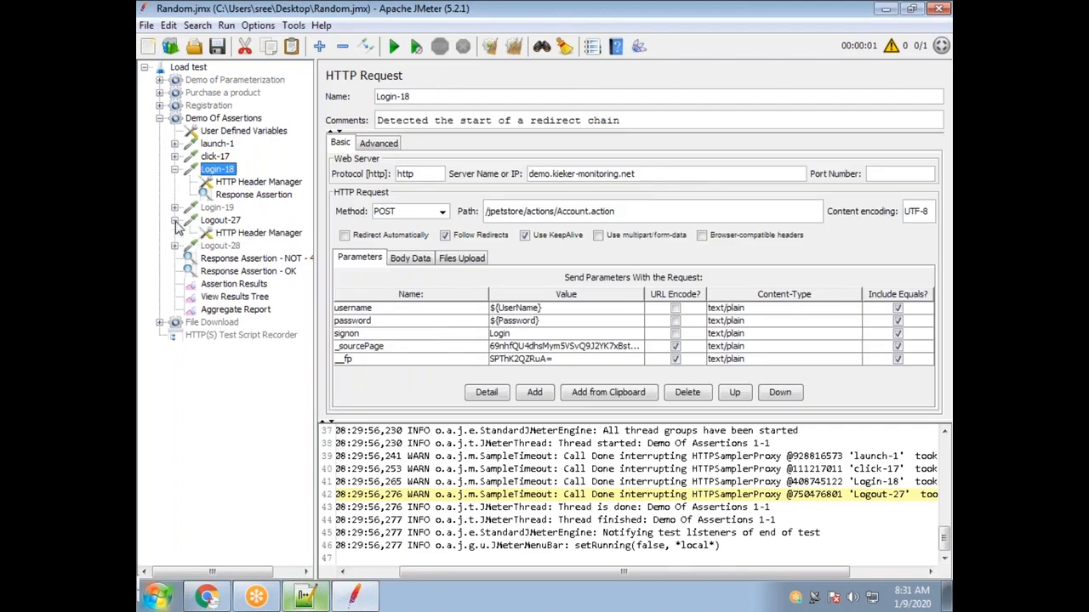
left_click(220, 220)
right_click(220, 221)
mouse_move(289, 233)
mouse_move(489, 291)
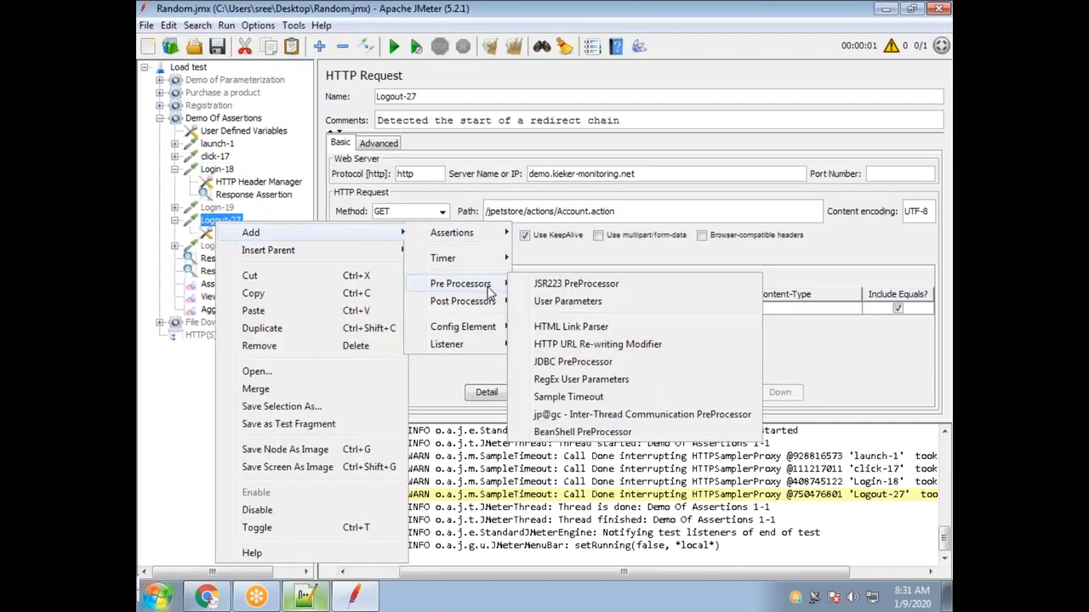
left_click(610, 394)
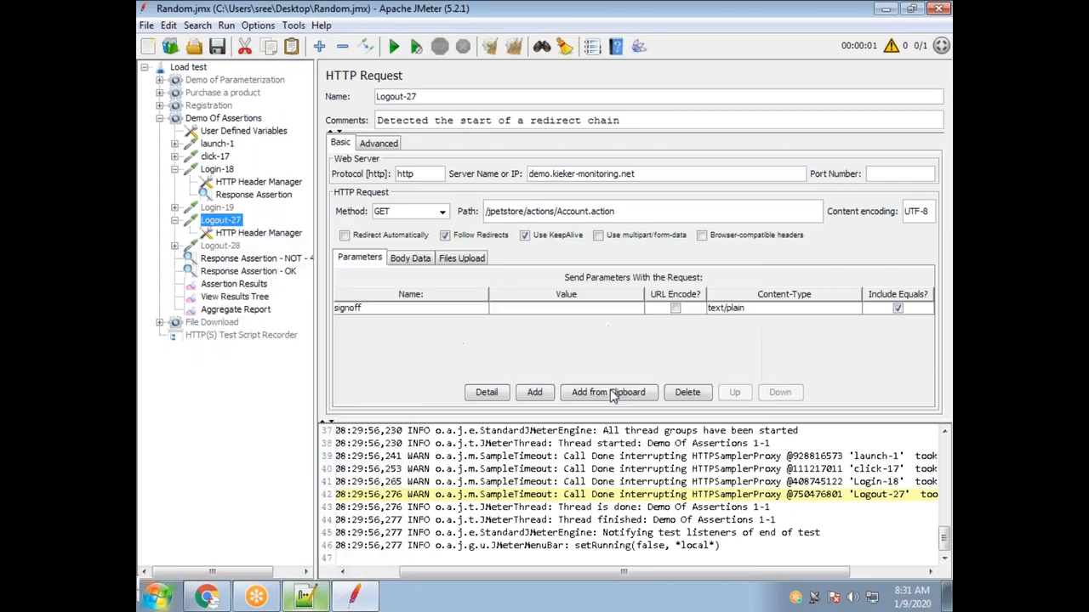
left_click(479, 143)
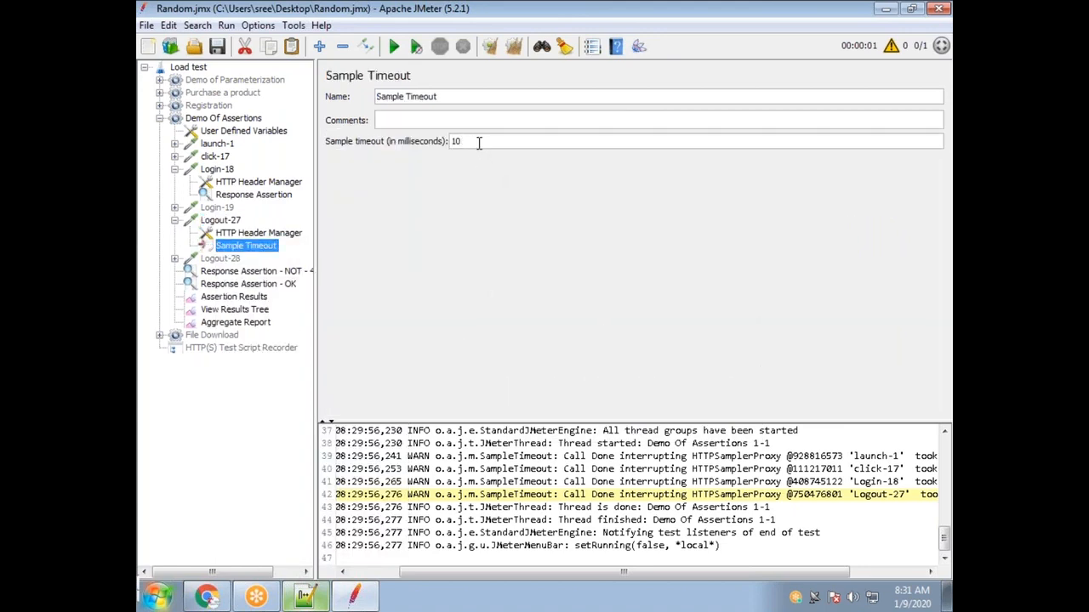
left_click(393, 46)
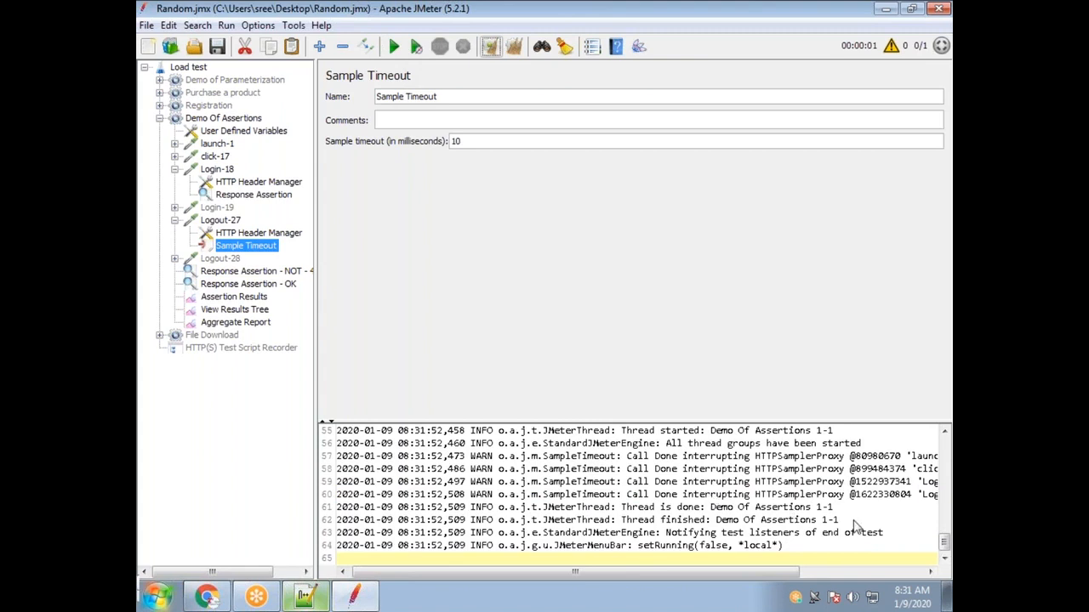
left_click_drag(569, 470, 612, 458)
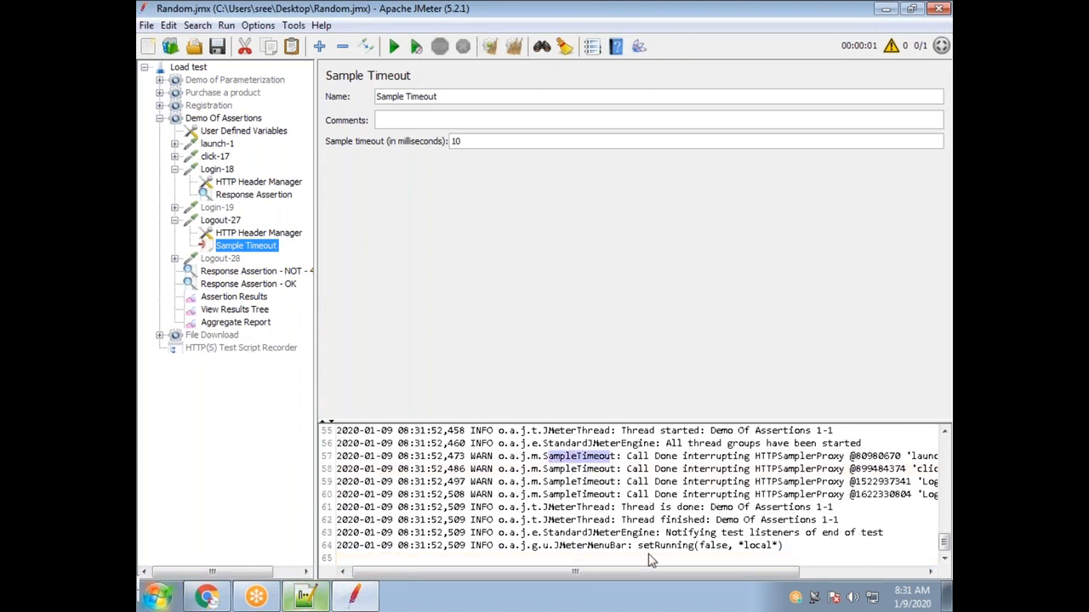
left_click_drag(681, 572, 779, 571)
left_click(800, 469)
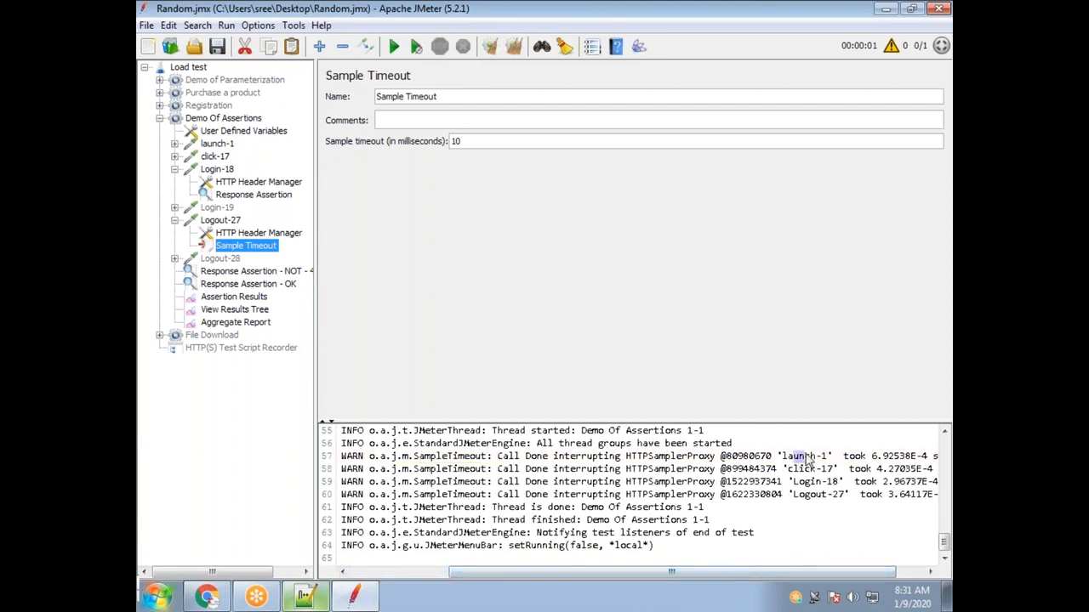
left_click_drag(815, 494, 825, 494)
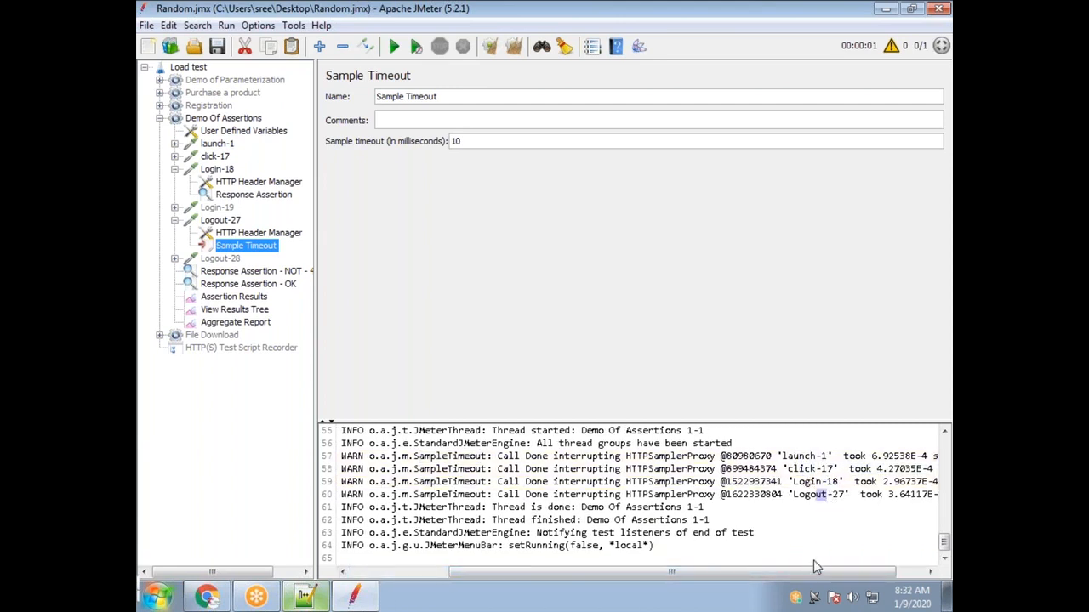
left_click_drag(823, 581, 357, 577)
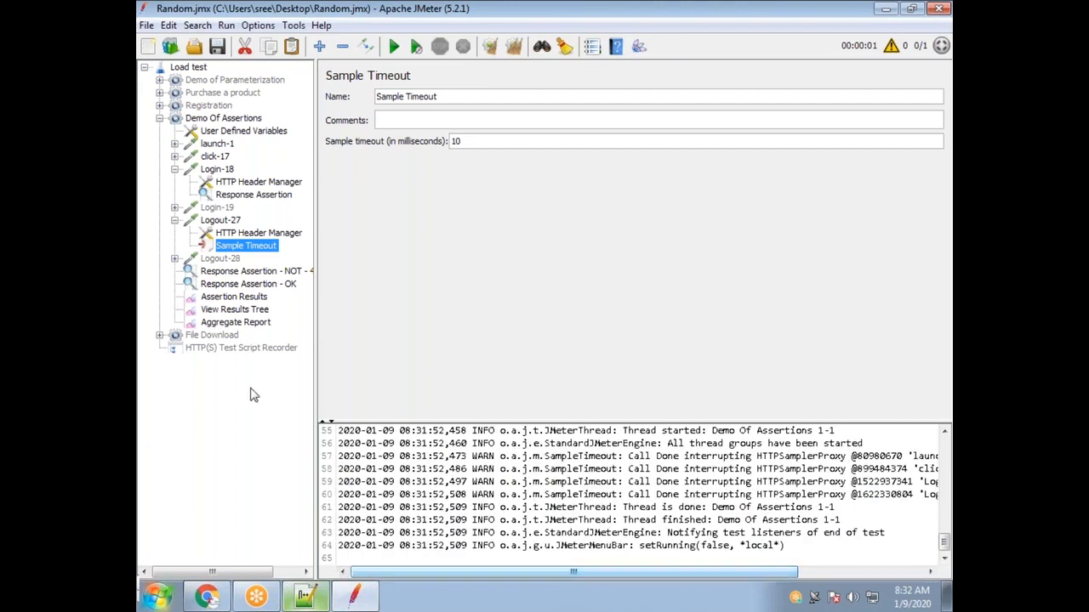
Inspect the old failed launch-1 and click-17 results, then clear all results with Ctrl+E.
left_click(242, 311)
scroll(440, 342, "right", 2)
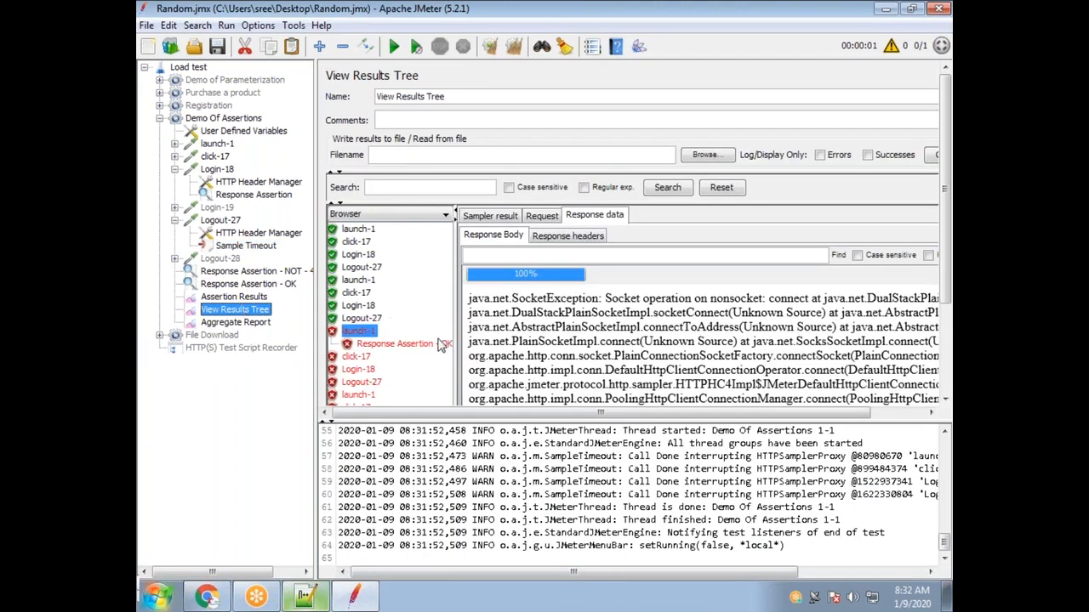
left_click(418, 330)
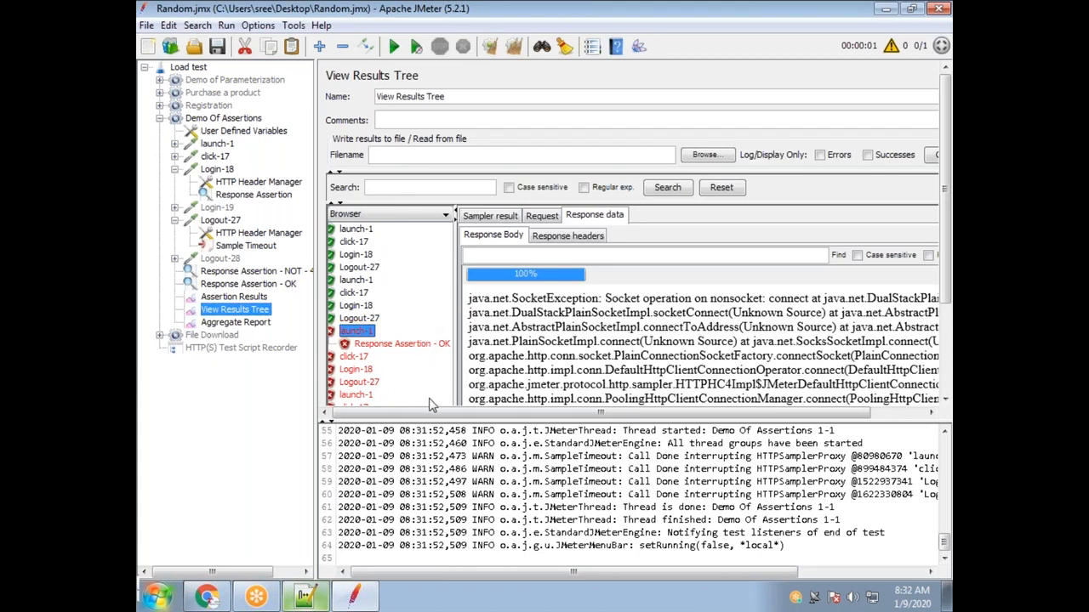
left_click(359, 357)
left_click(358, 395)
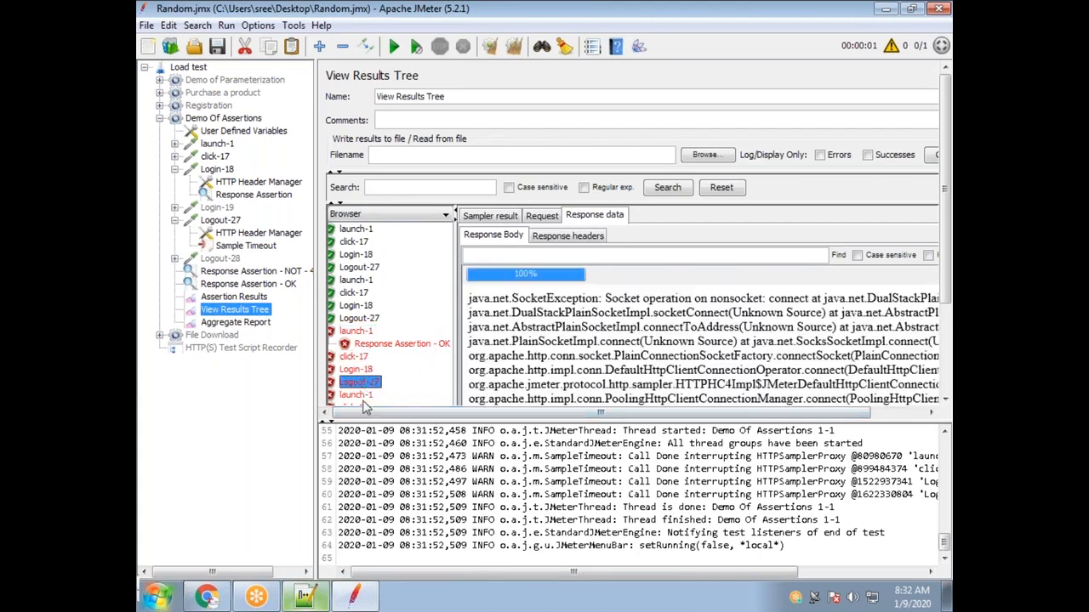
left_click(537, 50)
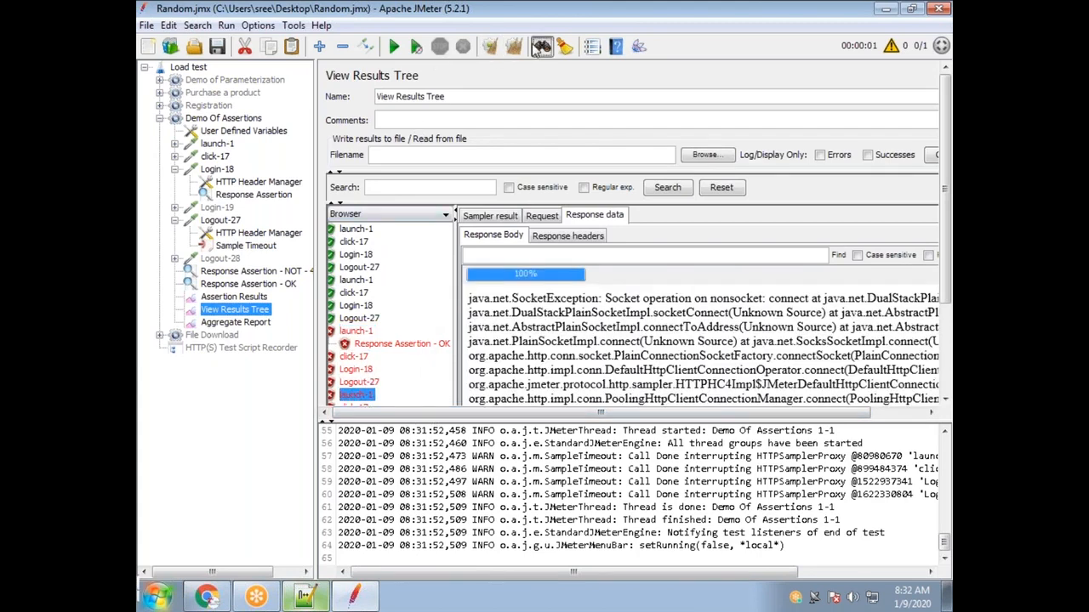
key("Escape")
key("ctrl+e")
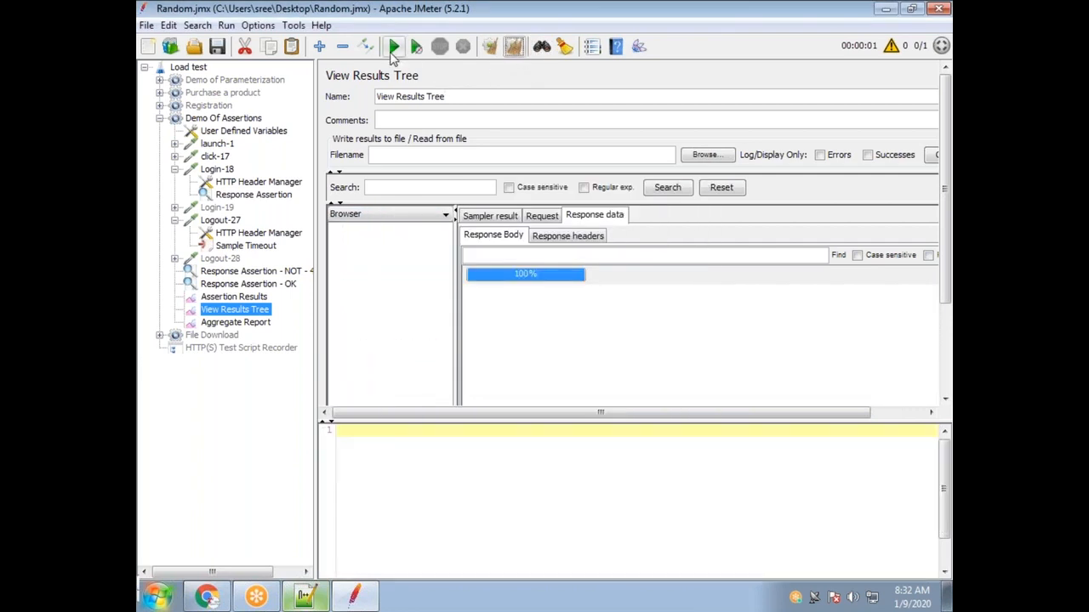
Rerun the test, step through the four failed samples, and open Logout-27's Sample Timeout settings.
left_click(394, 46)
left_click(375, 230)
left_click(375, 242)
left_click(375, 254)
left_click(377, 267)
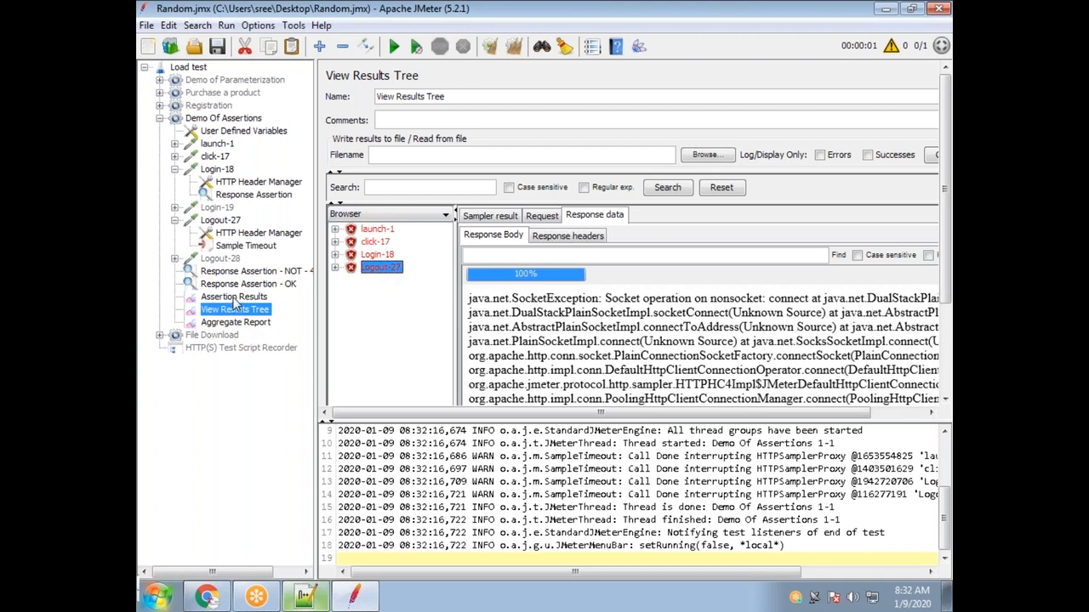
left_click(247, 247)
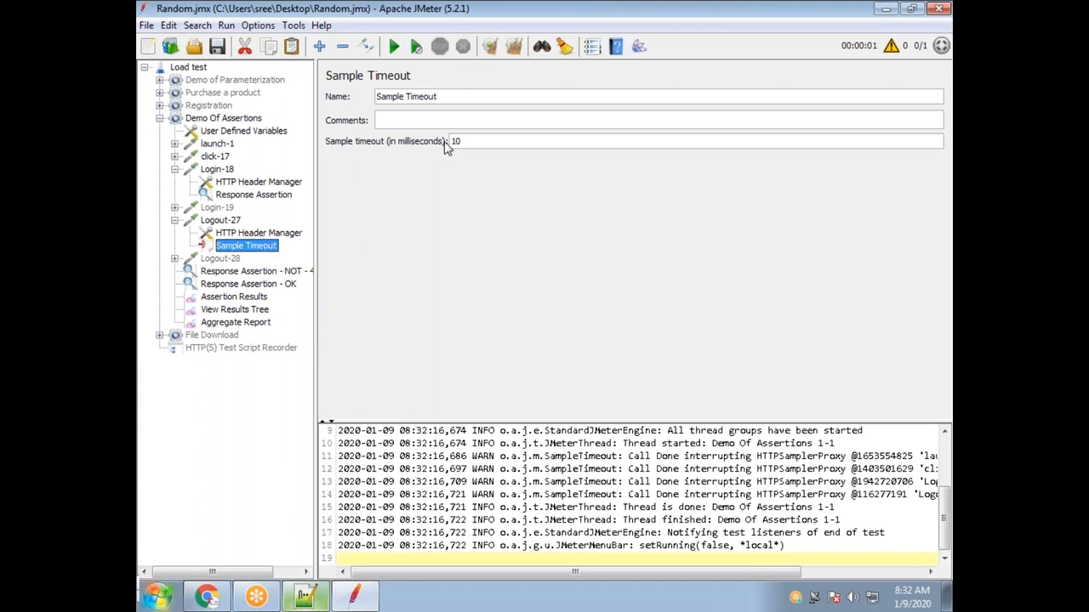
Change the Logout-27 Sample Timeout value from 10 to 10000 milliseconds.
left_click_drag(472, 141, 443, 138)
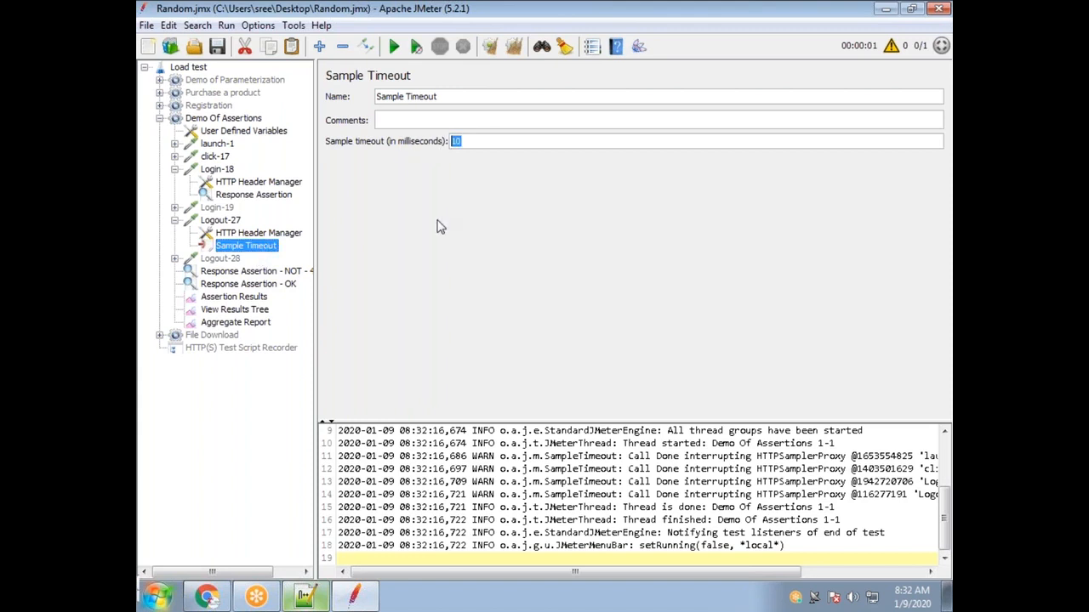
left_click(490, 140)
left_click_drag(462, 142, 450, 142)
Add an HTTP URL Re-writing Modifier pre-processor under Logout-27.
right_click(221, 220)
mouse_move(280, 231)
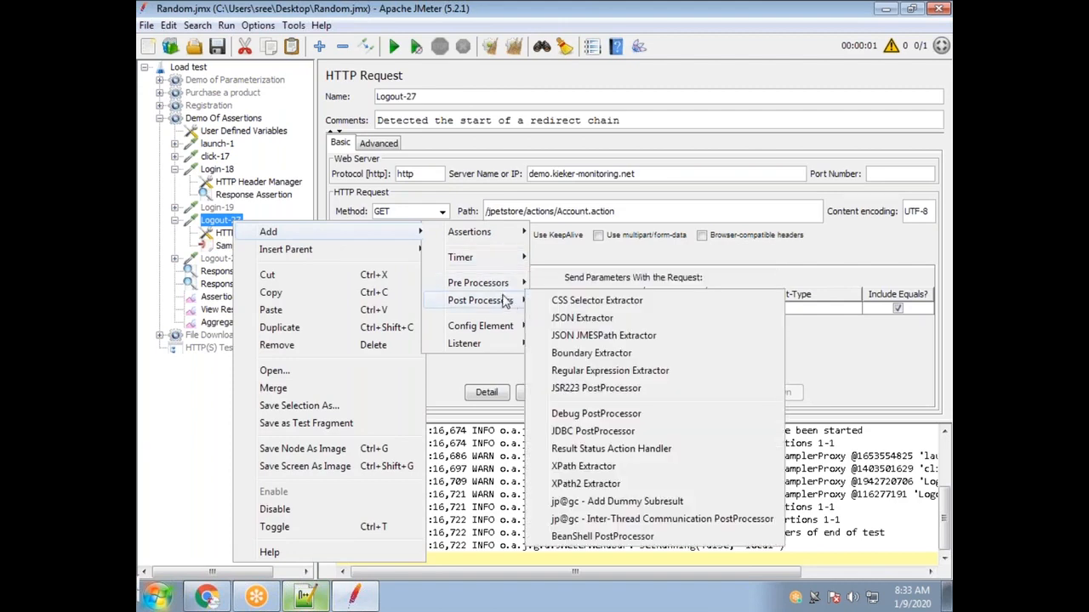
mouse_move(506, 292)
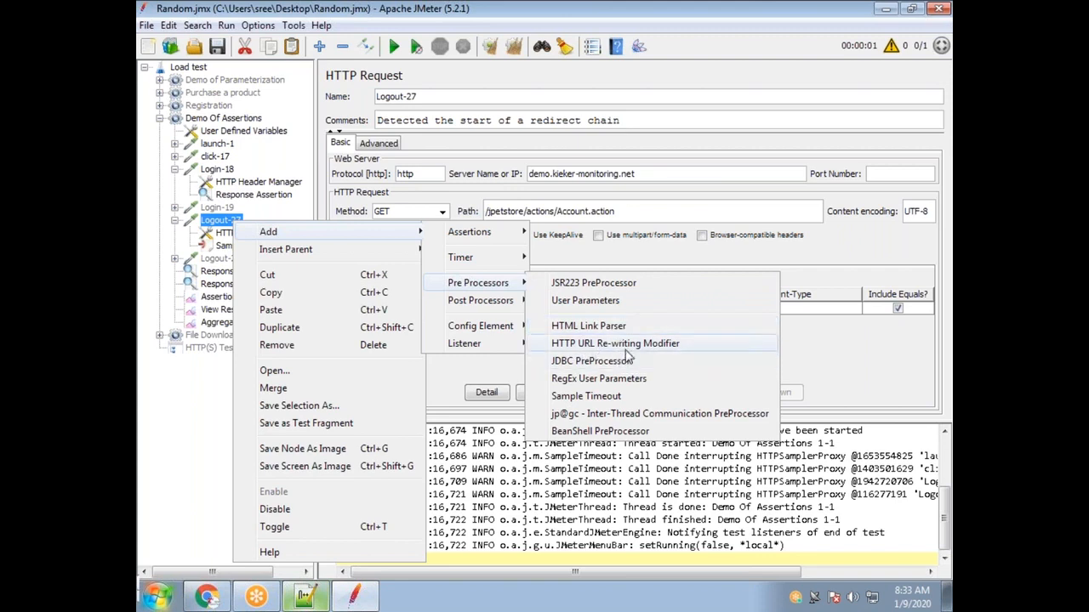
left_click(616, 344)
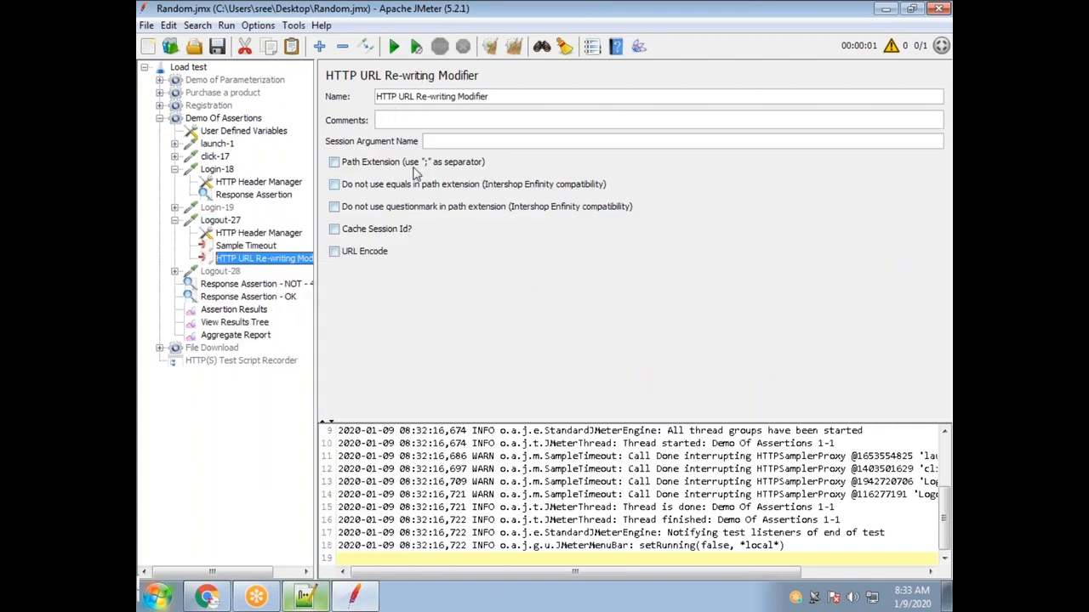
Review the new modifier's name and the Logout-27 request path.
left_click_drag(510, 101, 384, 96)
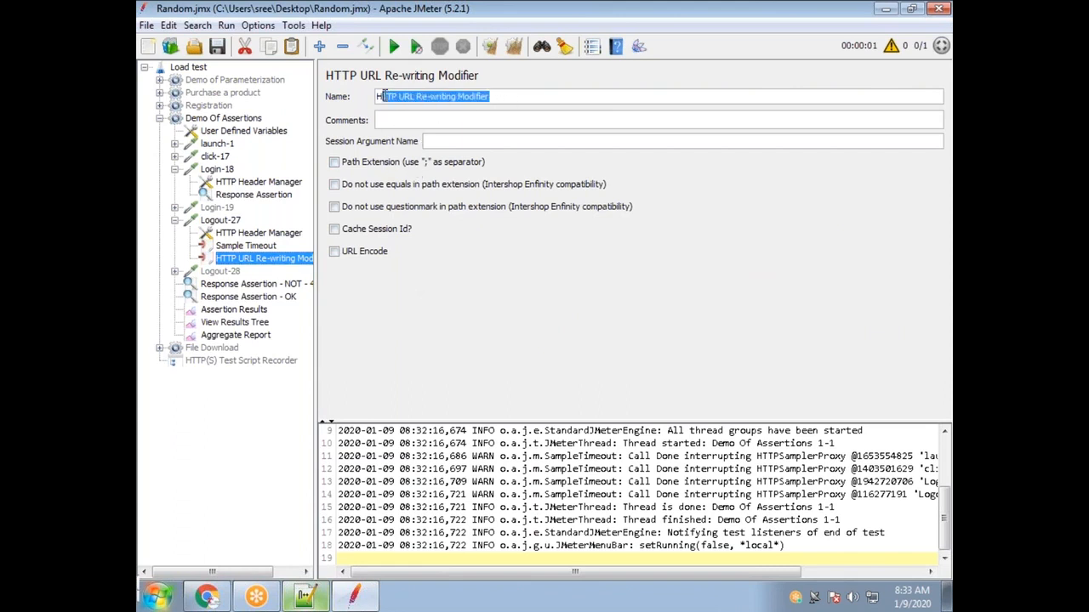
left_click(231, 221)
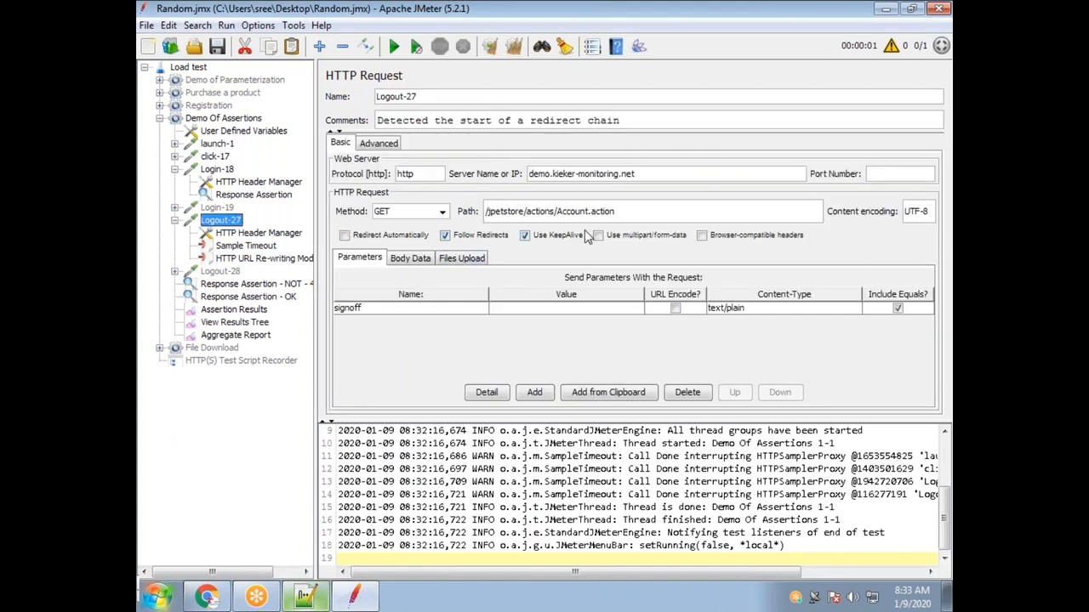
left_click_drag(621, 213, 449, 213)
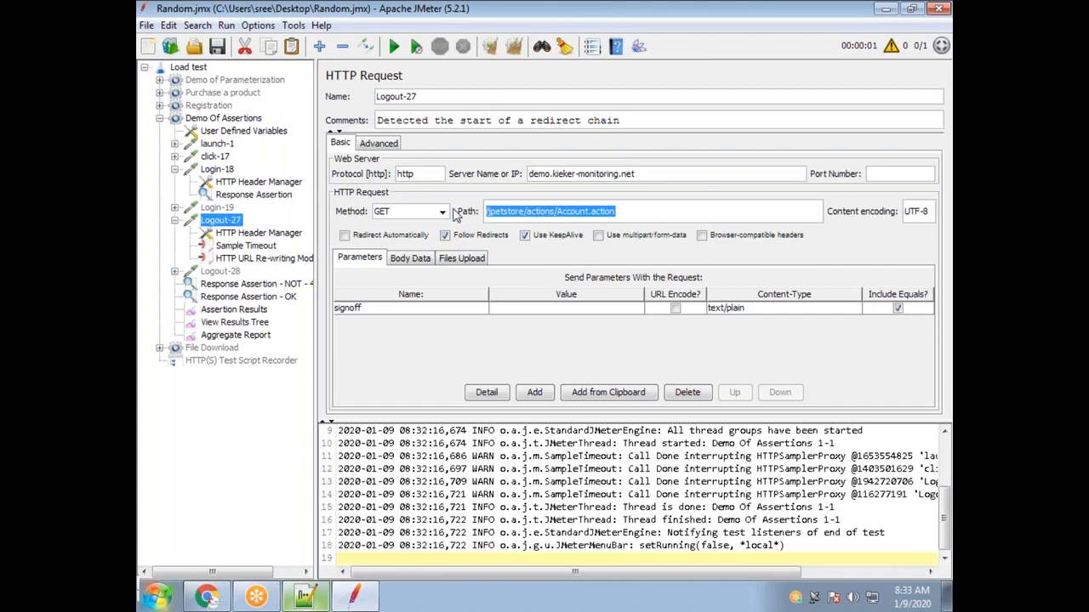
left_click(255, 259)
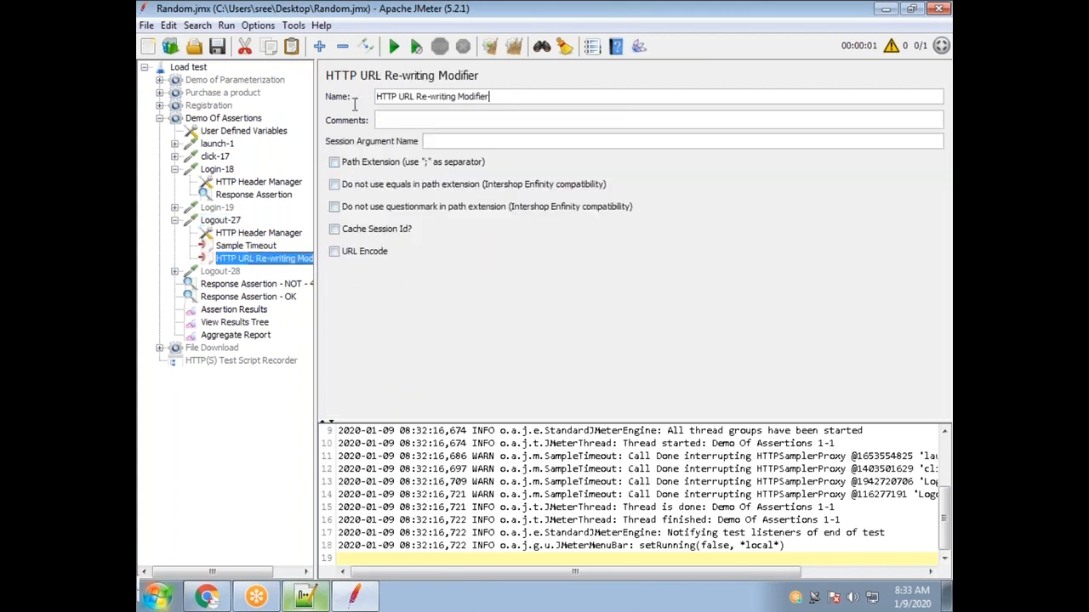
key("ctrl+a")
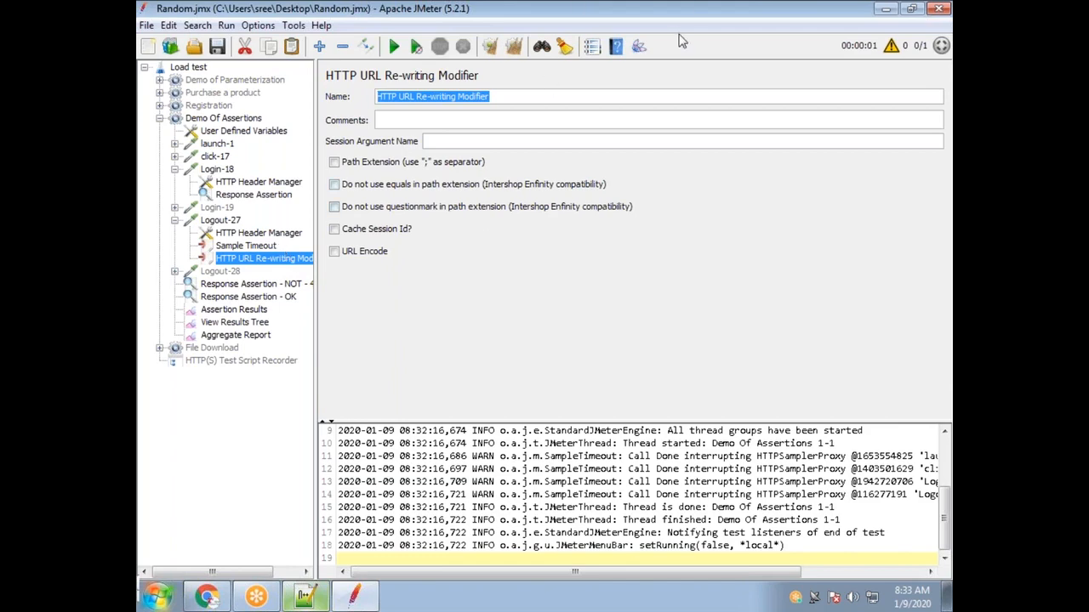
left_click(306, 598)
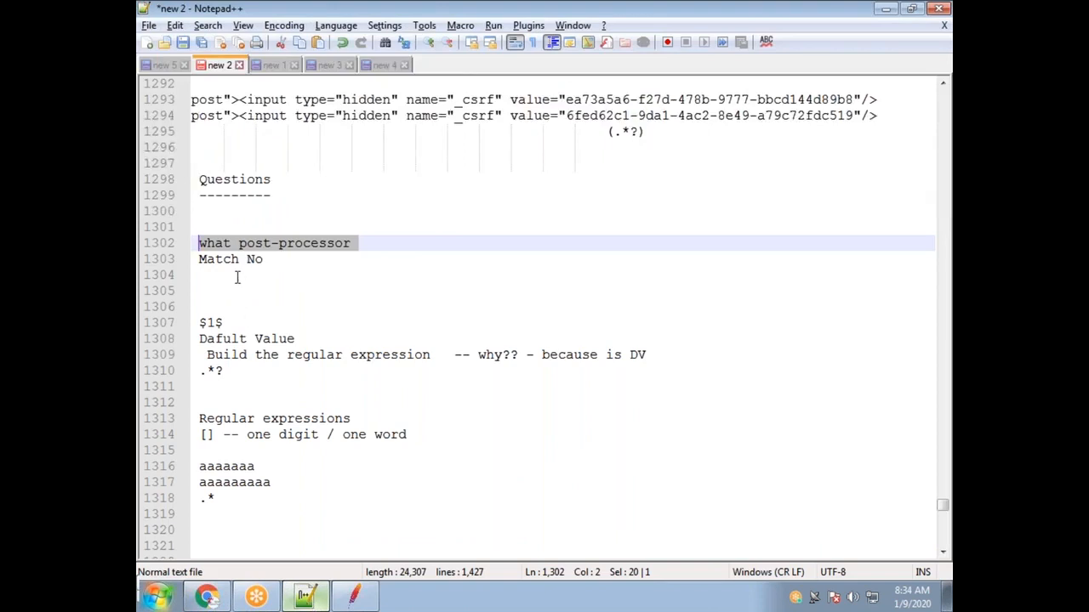
Cut the 'what post-processor' note and paste it on new line 1311 below '.*?'.
left_click(237, 277)
left_click_drag(387, 242, 198, 245)
key("Delete")
left_click(260, 373)
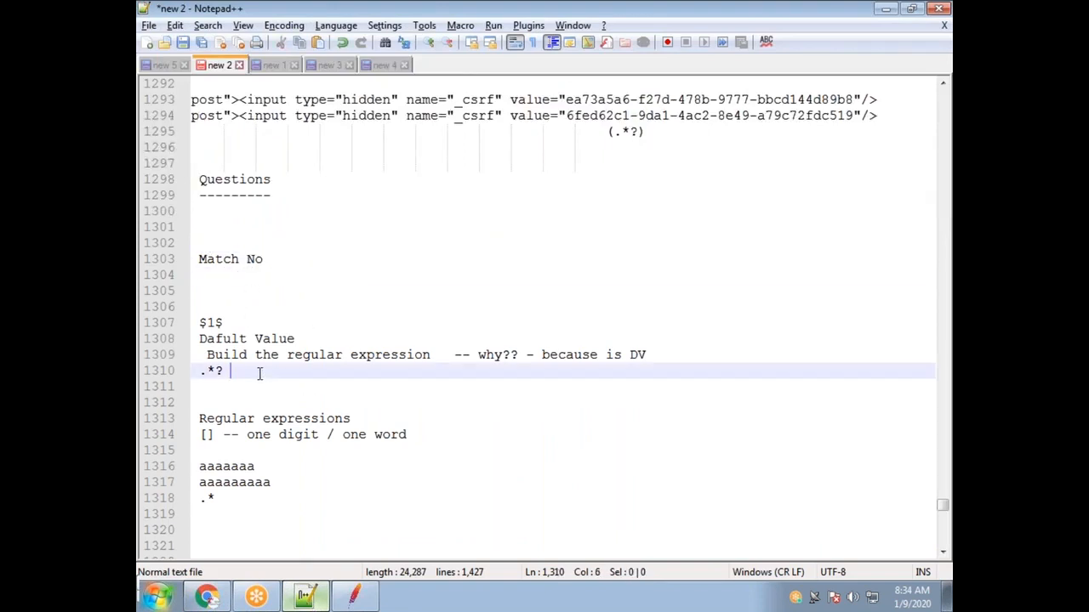
key("Return")
type("what post-processor")
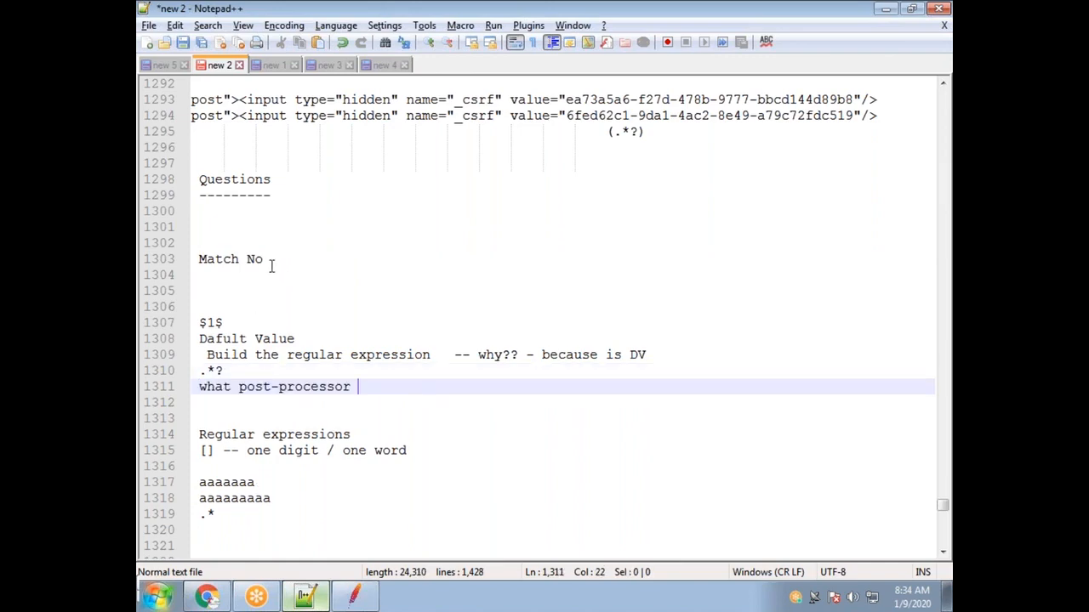
left_click_drag(271, 266, 199, 255)
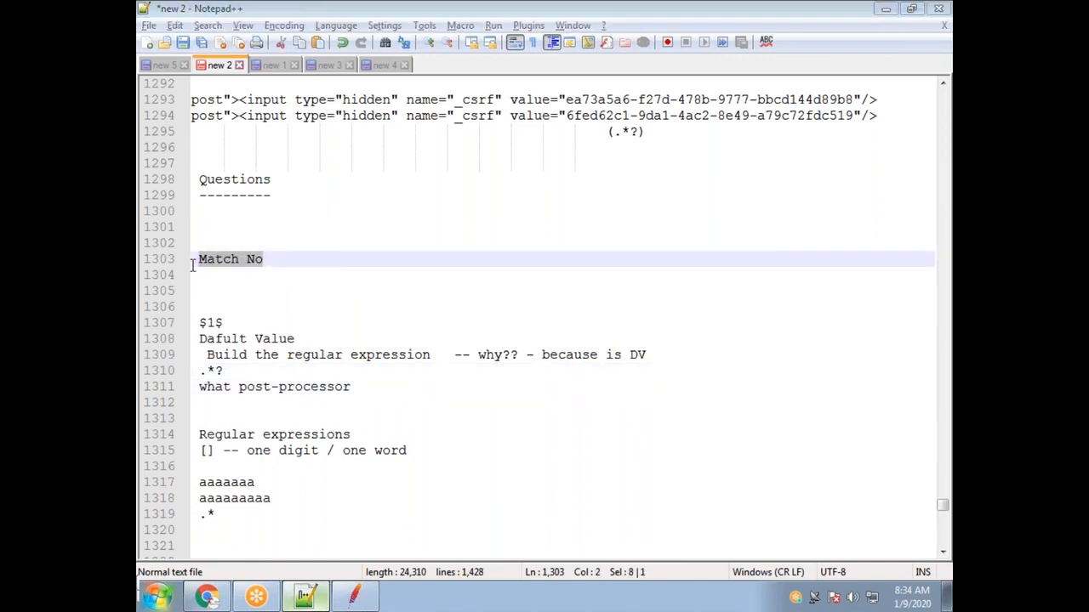
key("alt+Tab")
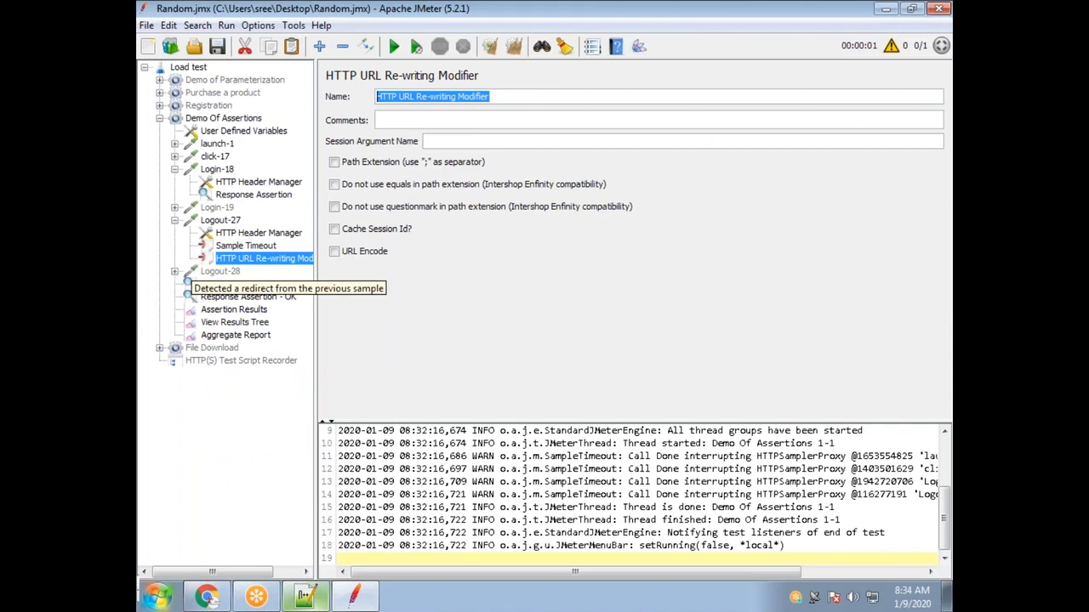